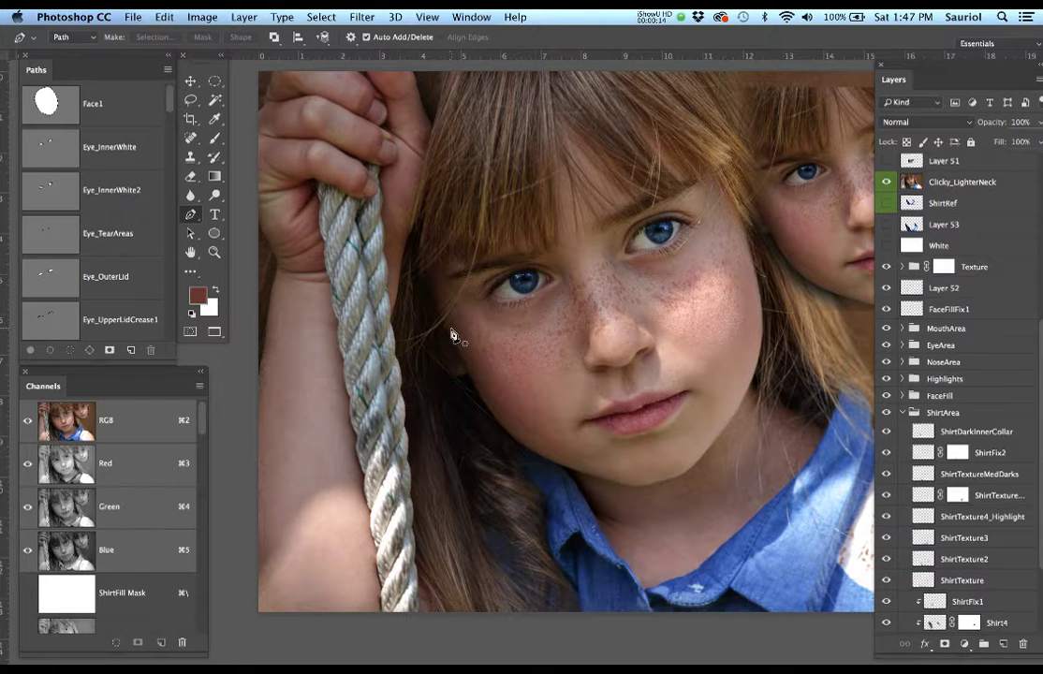
Inspect the hand and arm in the photo and view their channels from ArmDark1 through Arm4Highlights.
{"action": "left_click_drag", "start_coordinate": [725, 464], "coordinate": [579, 399]}
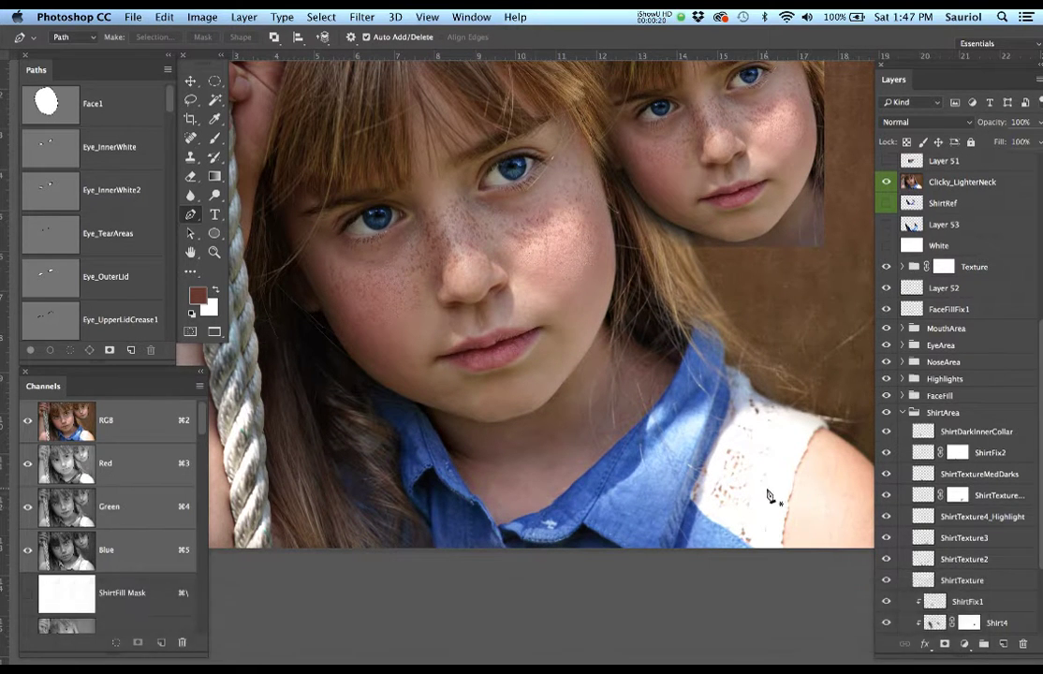
{"action": "left_click_drag", "start_coordinate": [538, 395], "coordinate": [668, 471]}
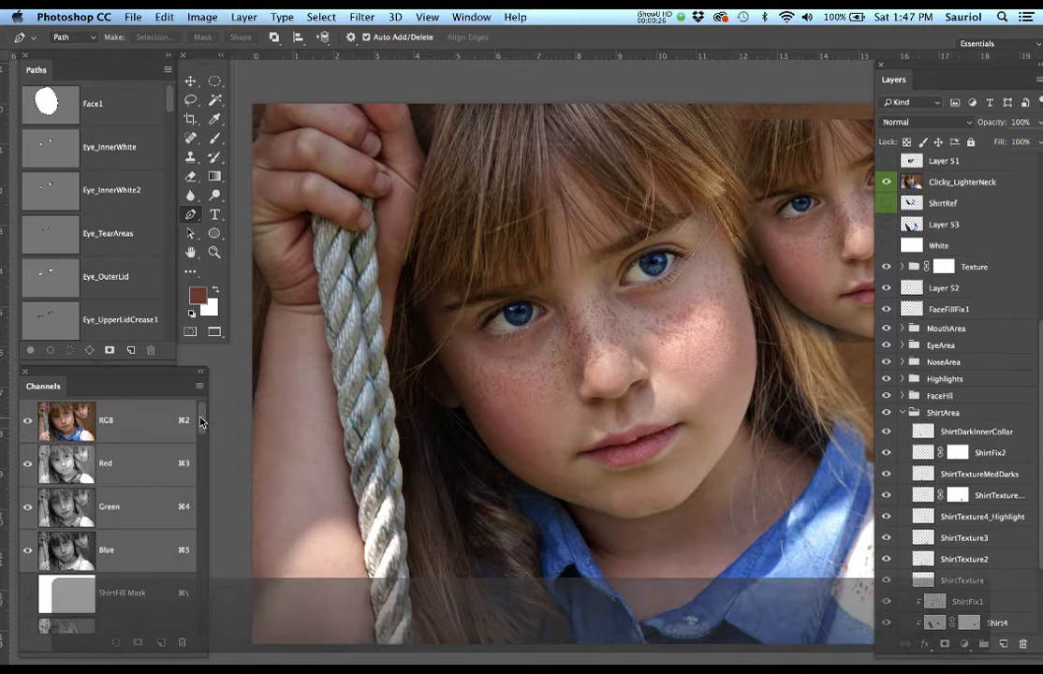
{"action": "left_click_drag", "start_coordinate": [205, 419], "coordinate": [197, 634]}
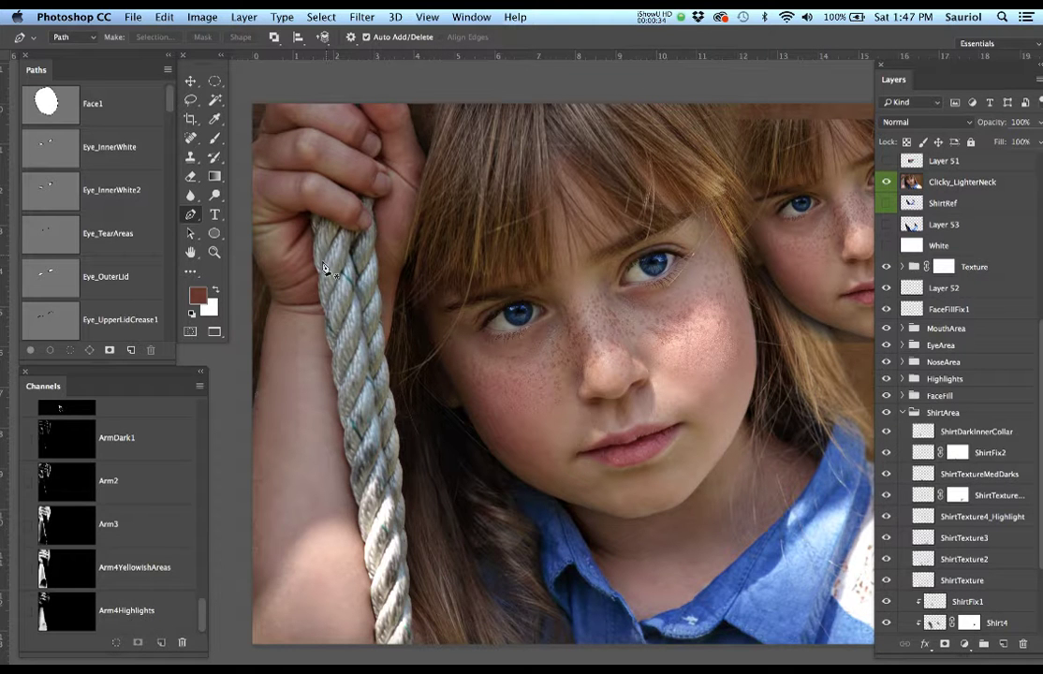
{"action": "left_click_drag", "start_coordinate": [410, 423], "coordinate": [456, 412]}
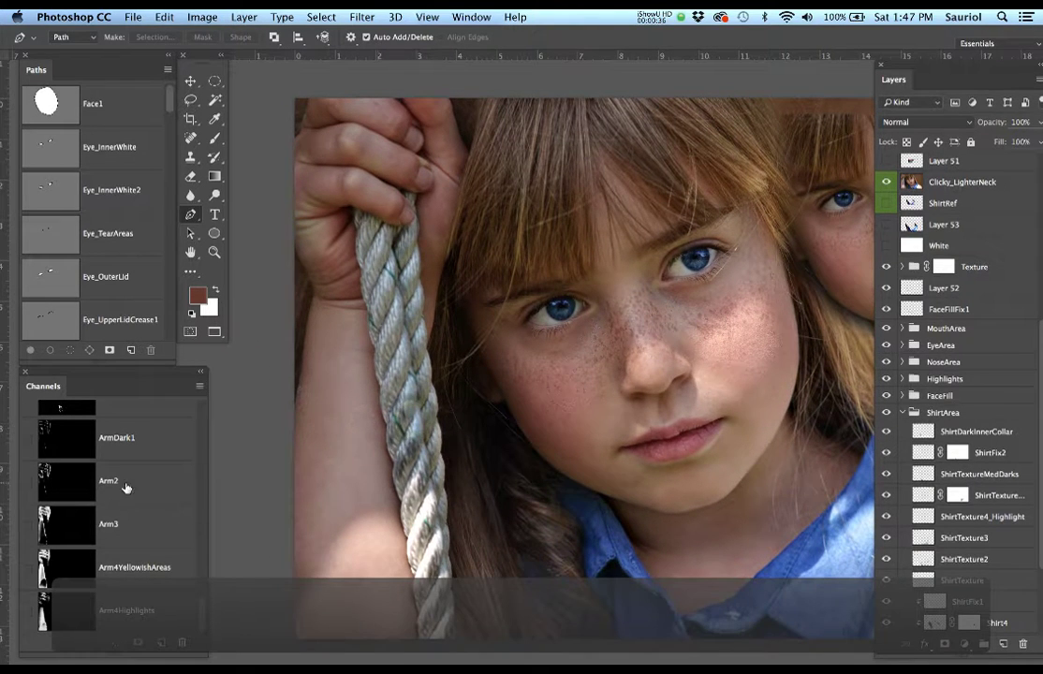
{"action": "left_click", "coordinate": [53, 437]}
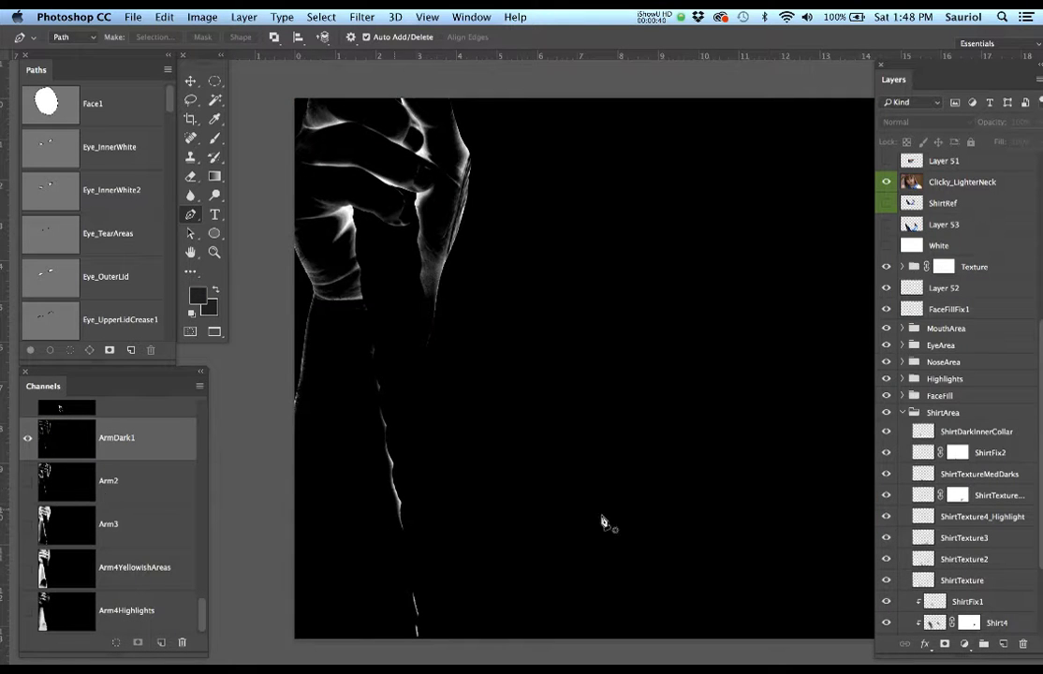
{"action": "left_click_drag", "start_coordinate": [617, 593], "coordinate": [628, 433]}
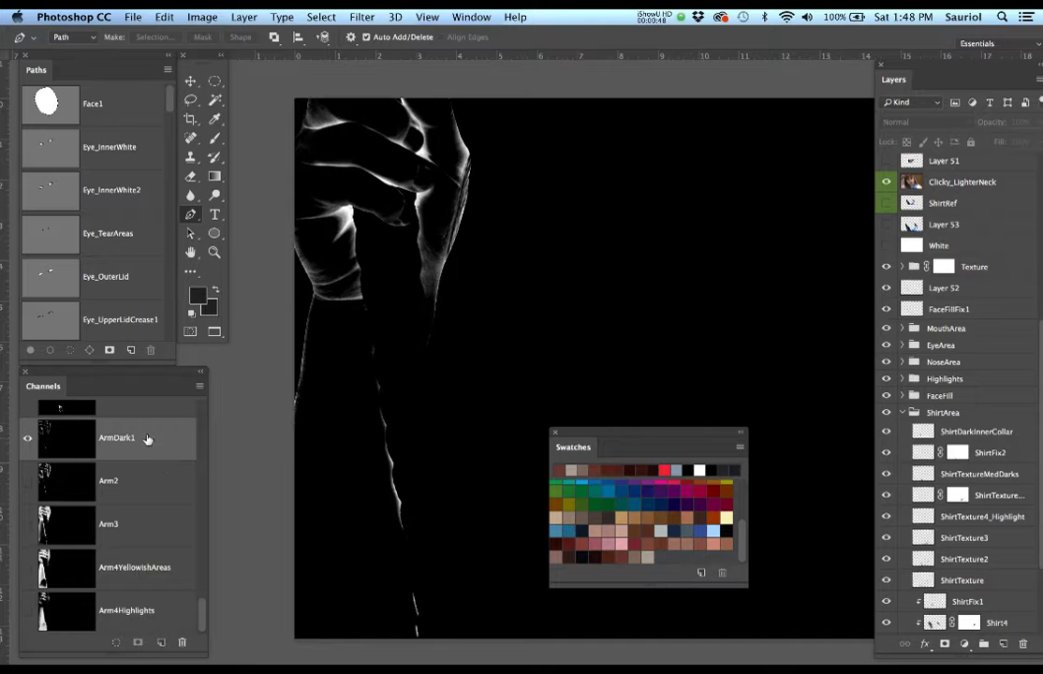
{"action": "left_click", "coordinate": [143, 475]}
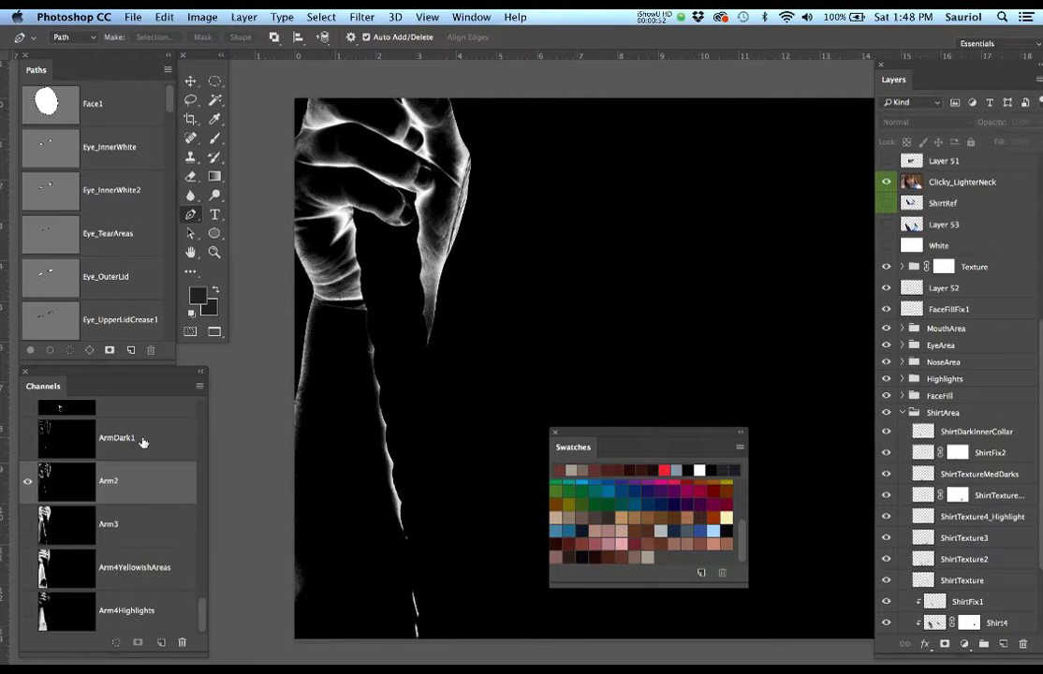
{"action": "left_click", "coordinate": [143, 440]}
{"action": "left_click", "coordinate": [144, 485]}
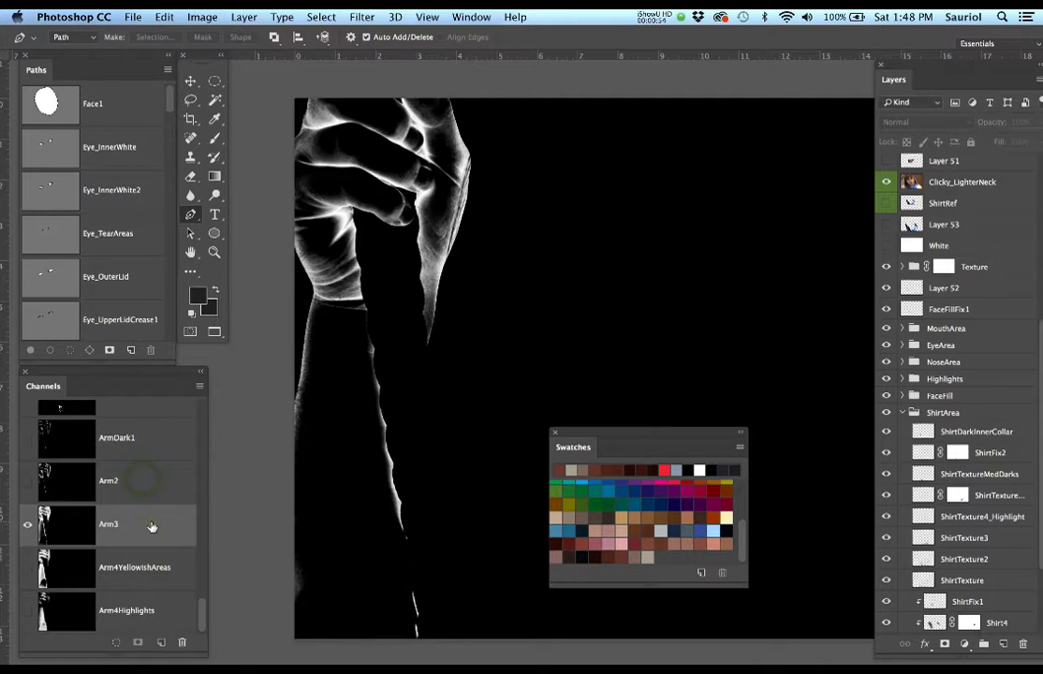
{"action": "left_click", "coordinate": [152, 569]}
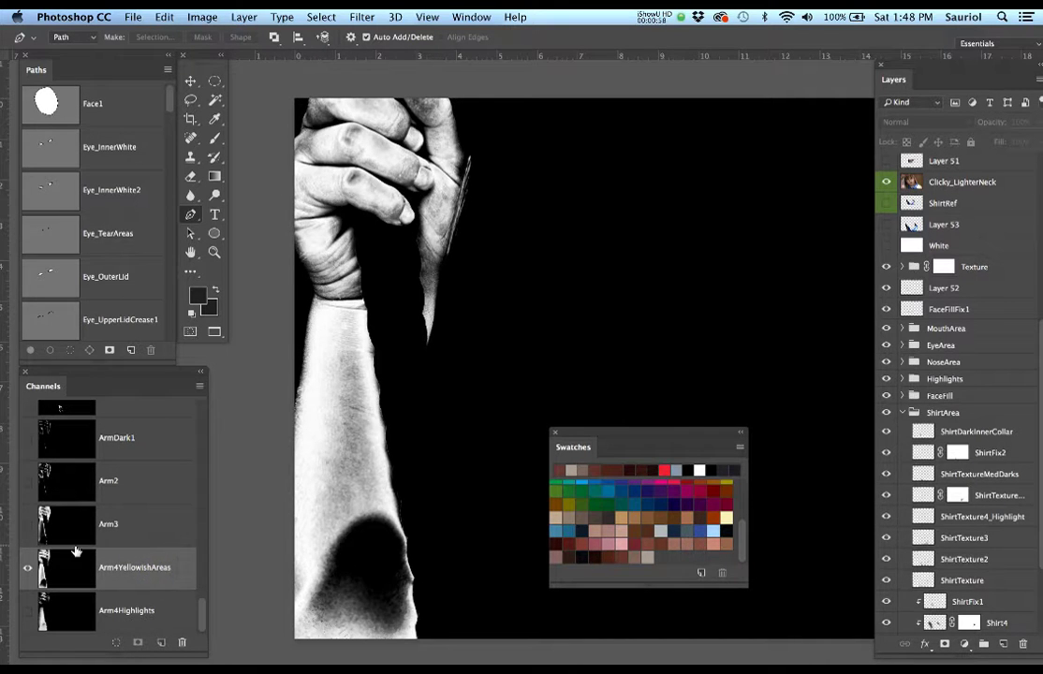
{"action": "left_click", "coordinate": [132, 611]}
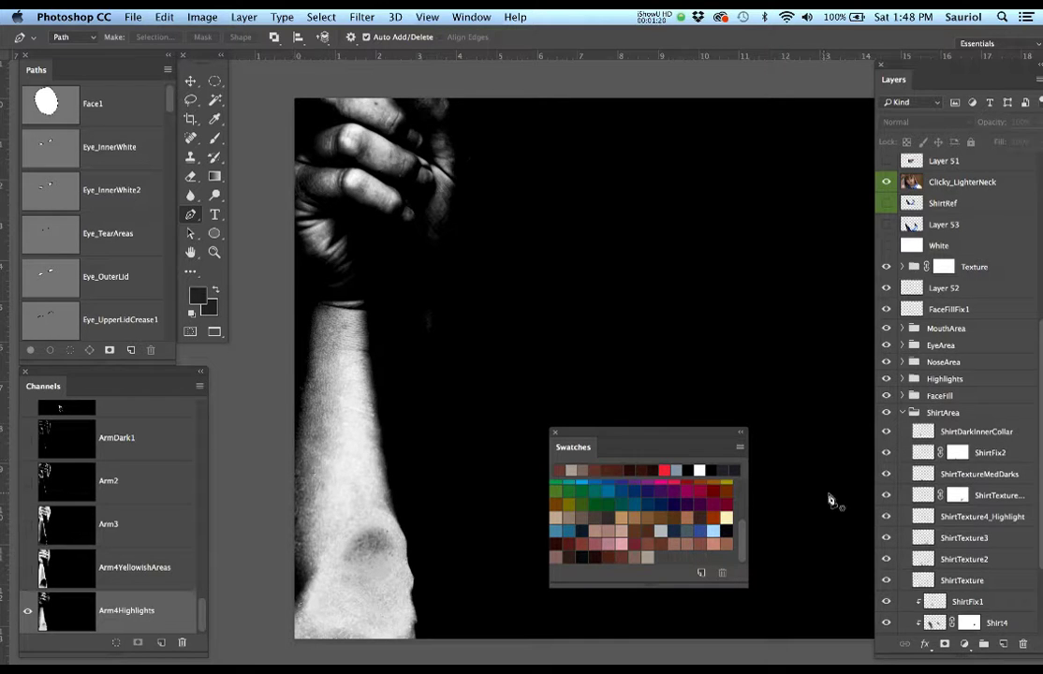
Return to the full-color composite, hide the Clicky_LighterNeck reference layer, and clear the Swatches panel off the canvas.
{"action": "left_click", "coordinate": [913, 181]}
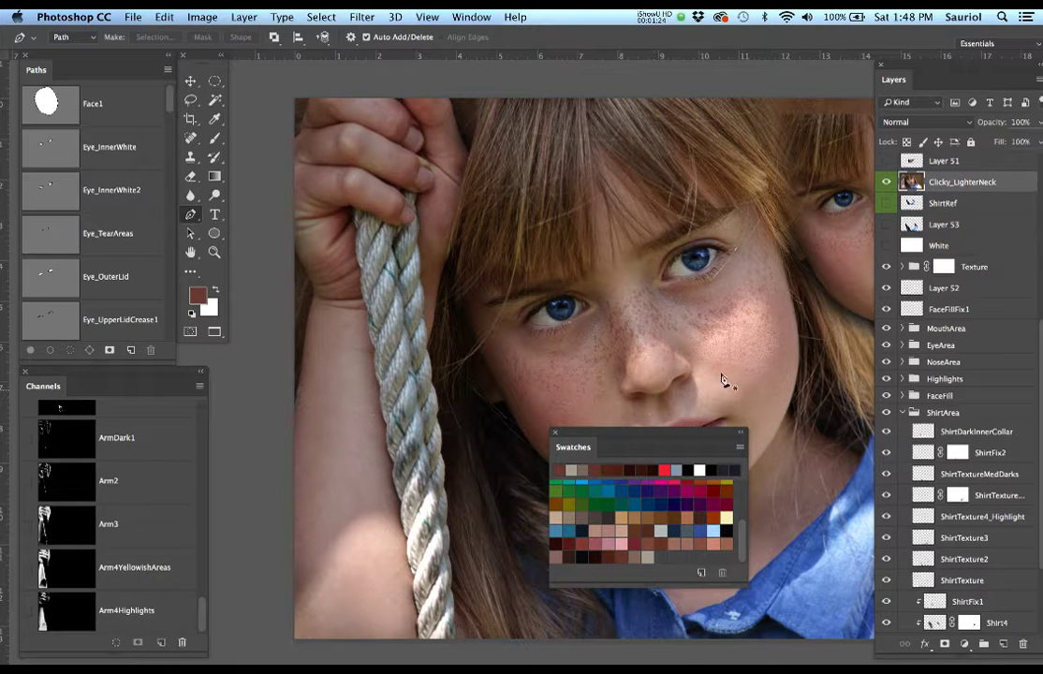
{"action": "left_click", "coordinate": [888, 182]}
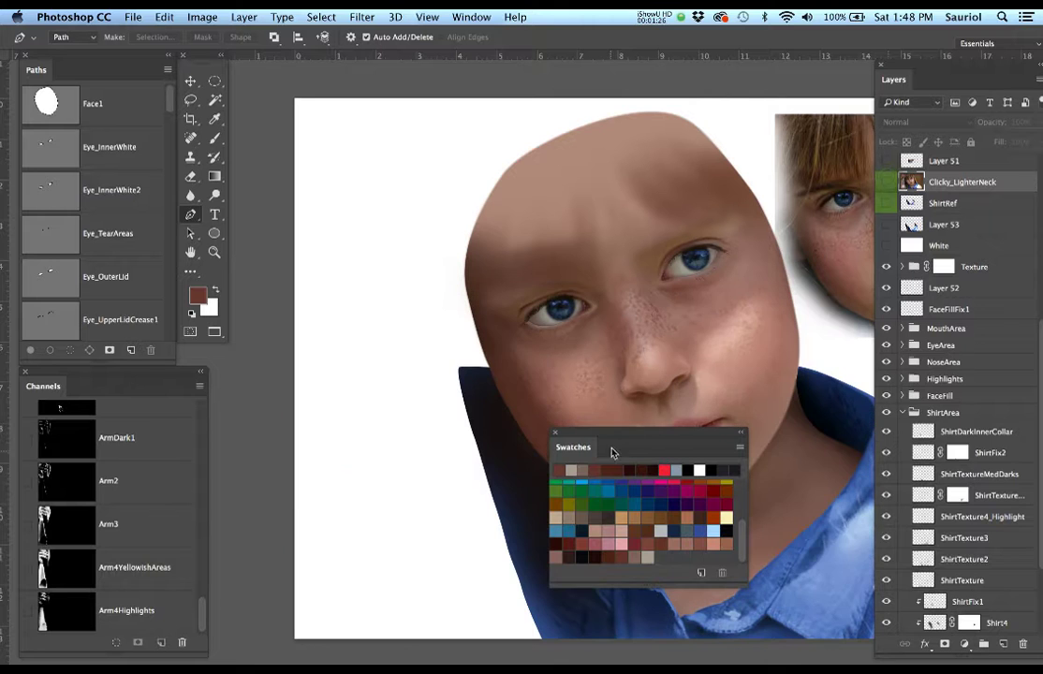
{"action": "left_click_drag", "start_coordinate": [618, 434], "coordinate": [1041, 435]}
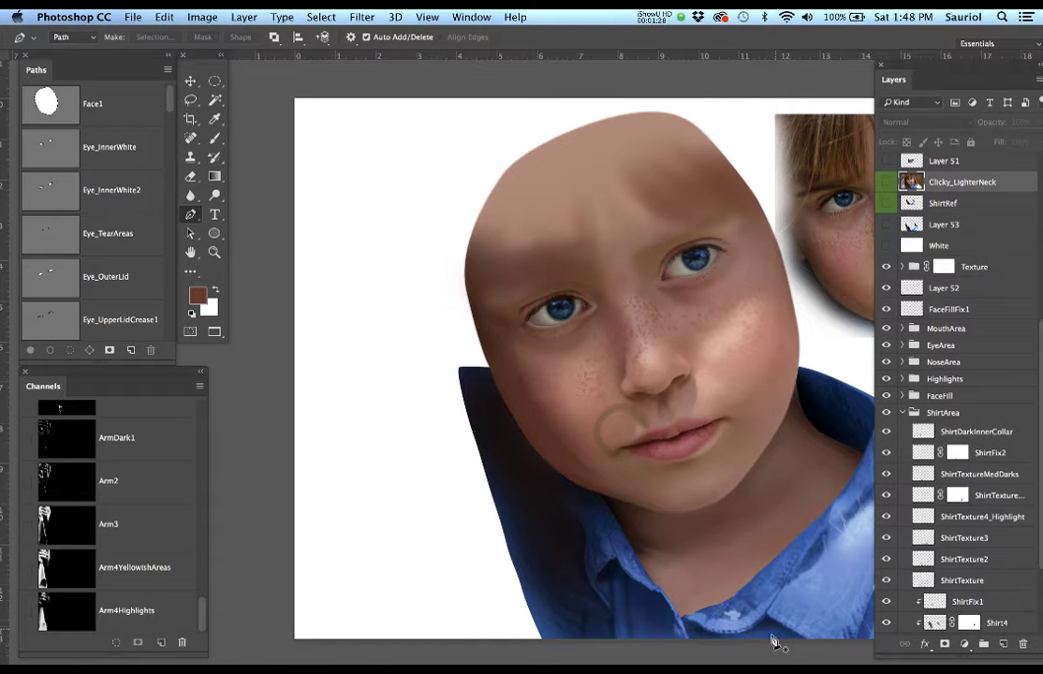
Make the Shirt2 layer visible and toggle the ShirtFill and Shirt2 layers to check the stray spike on the collar edge.
{"action": "left_click_drag", "start_coordinate": [840, 639], "coordinate": [554, 624]}
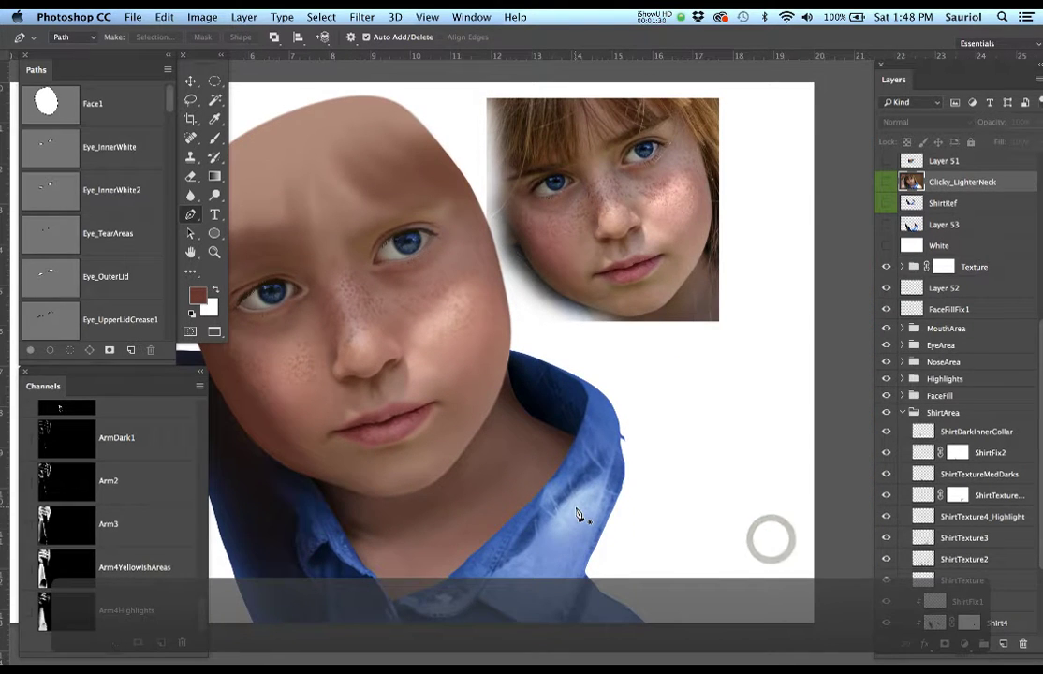
{"action": "mouse_move", "coordinate": [624, 443]}
{"action": "left_mouse_down"}
{"action": "mouse_move", "coordinate": [724, 493]}
{"action": "mouse_move", "coordinate": [658, 472]}
{"action": "left_mouse_up"}
{"action": "scroll", "coordinate": [971, 536], "scroll_direction": "down", "scroll_amount": 5}
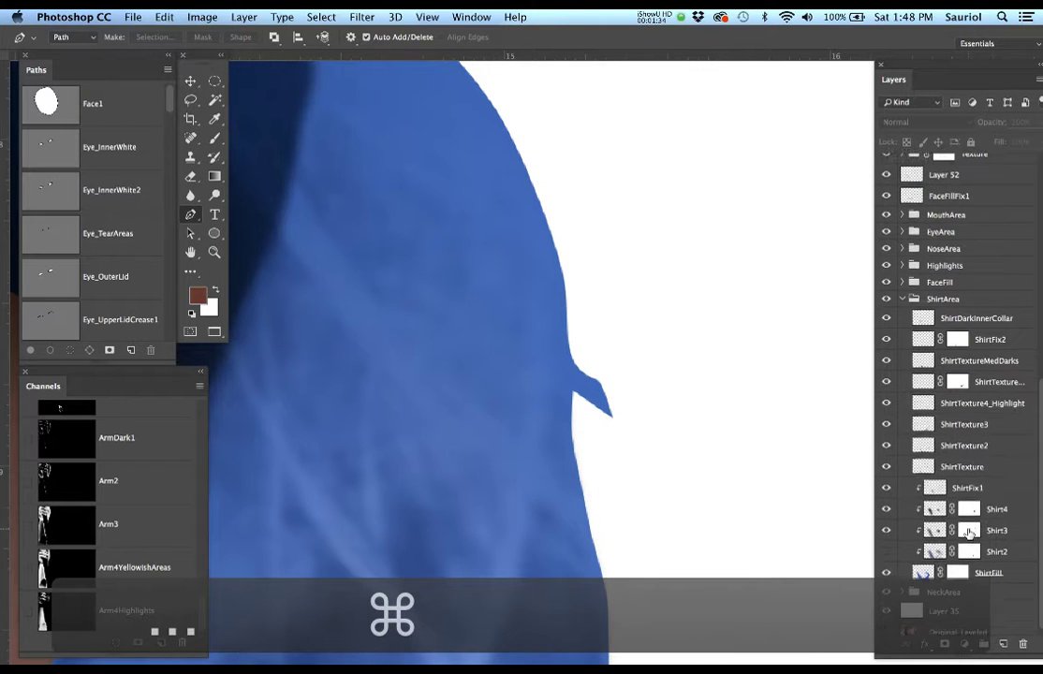
{"action": "left_click", "coordinate": [885, 564]}
{"action": "left_click", "coordinate": [886, 564]}
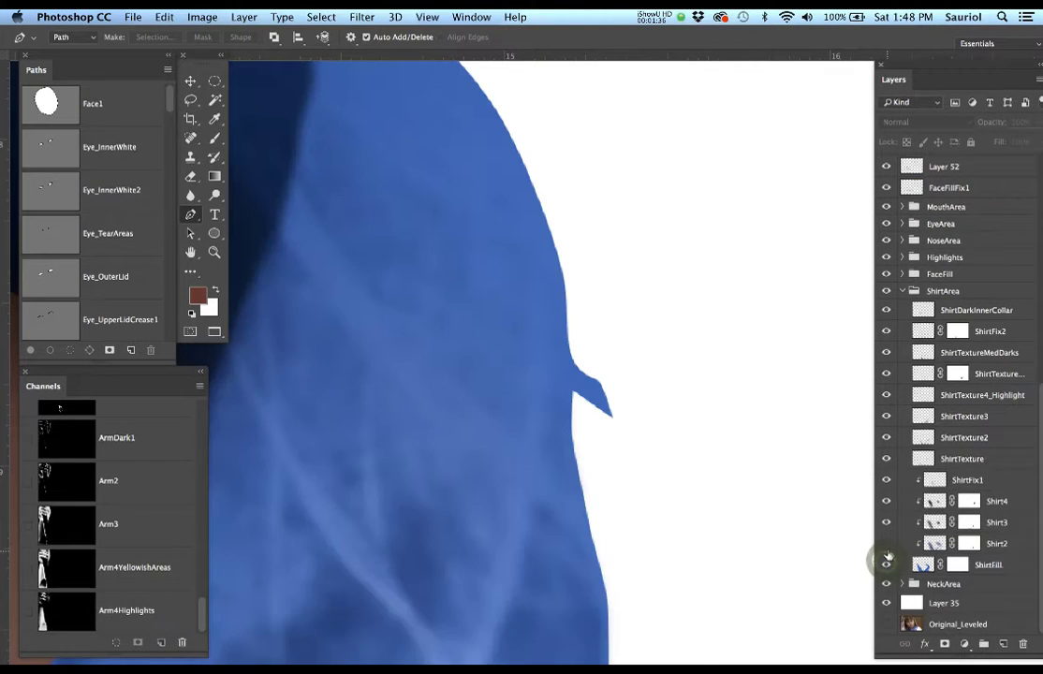
{"action": "left_click", "coordinate": [886, 564]}
{"action": "left_click", "coordinate": [886, 562]}
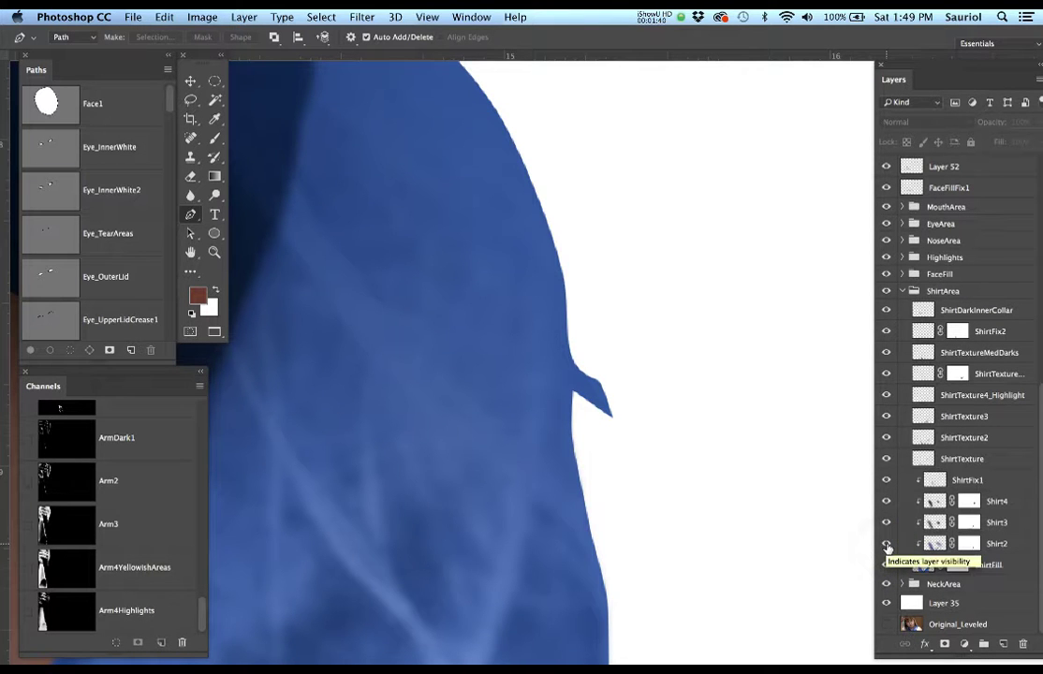
{"action": "left_click", "coordinate": [887, 544]}
{"action": "left_click", "coordinate": [887, 566]}
{"action": "left_click", "coordinate": [887, 563]}
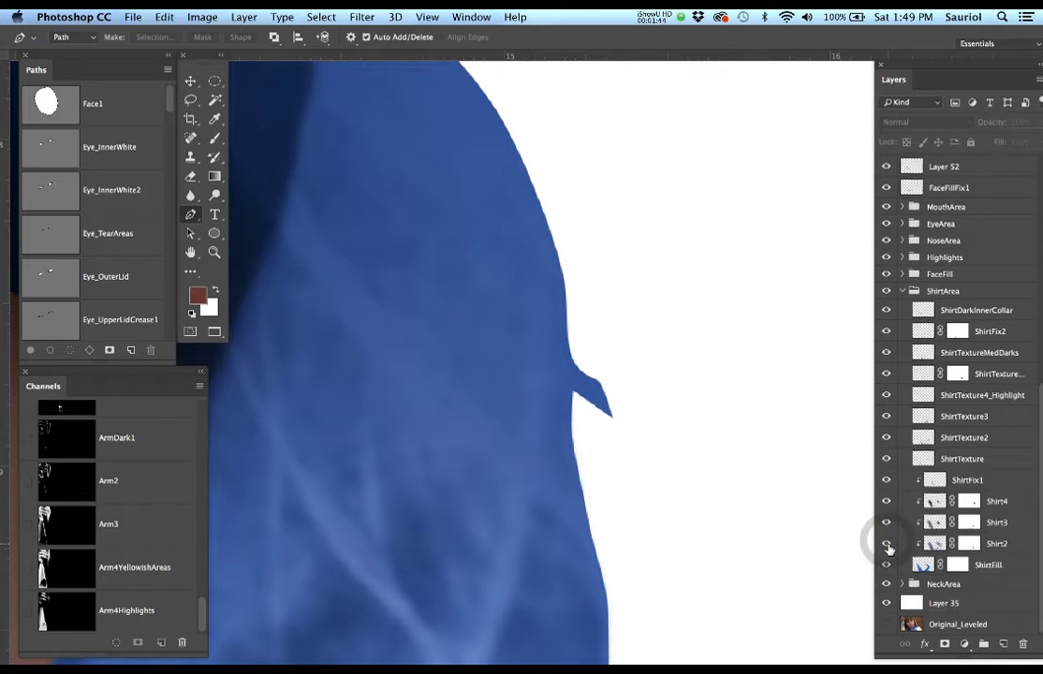
{"action": "left_click", "coordinate": [888, 545]}
{"action": "left_click", "coordinate": [888, 545]}
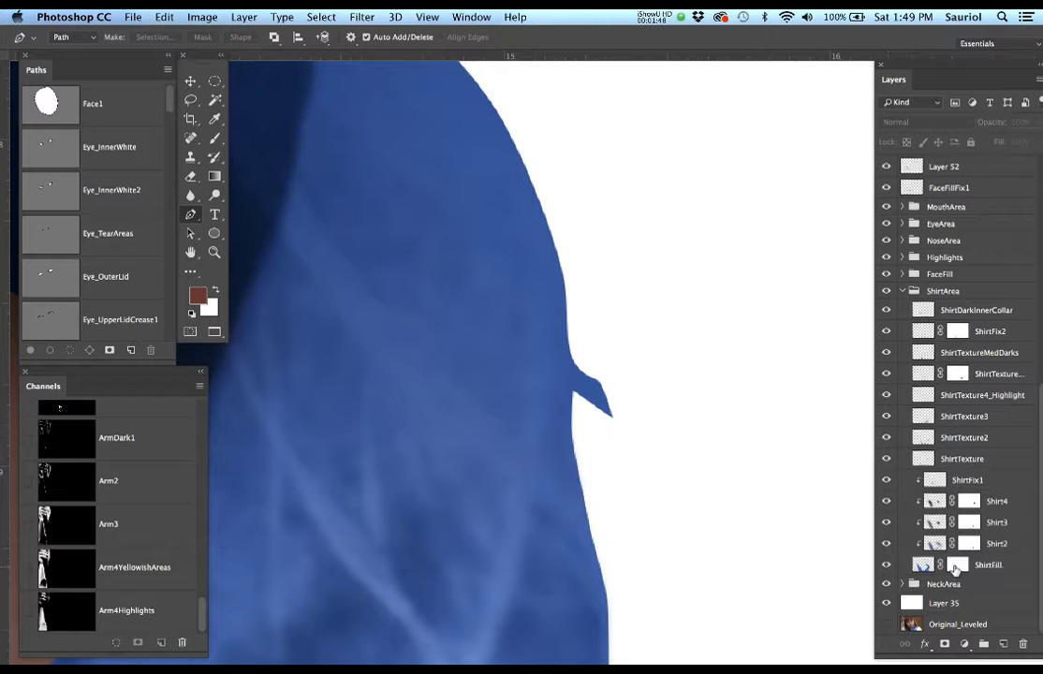
Make the ShirtFill layer mask active and toggle that layer's visibility to check what it contains.
{"action": "left_click", "coordinate": [957, 565]}
{"action": "left_click", "coordinate": [887, 565]}
{"action": "left_click", "coordinate": [887, 566]}
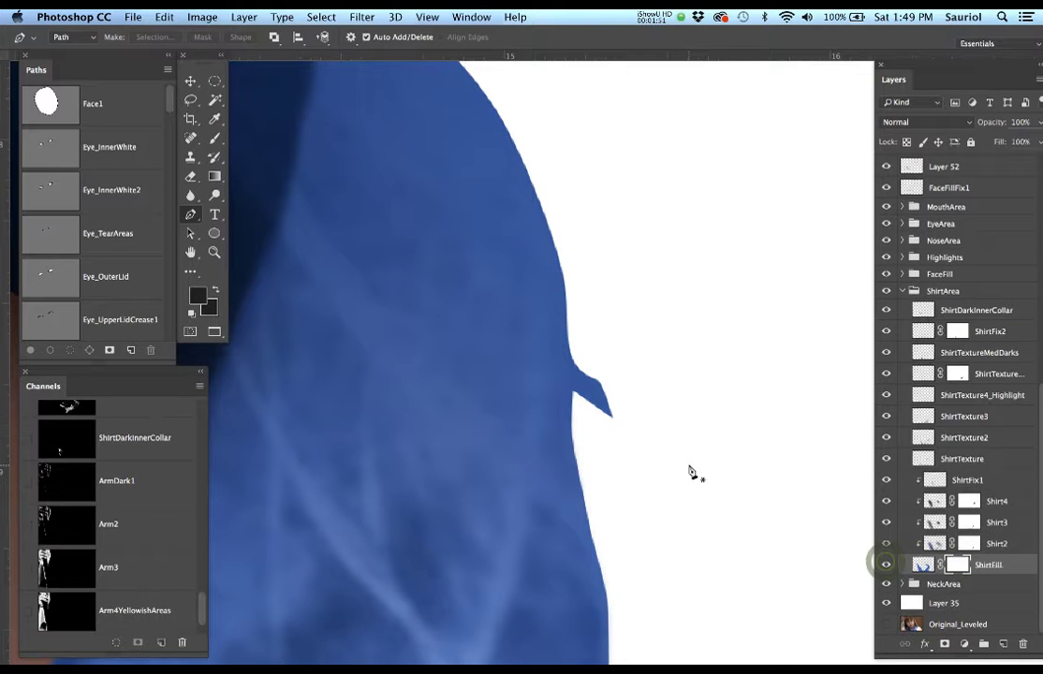
Create a new path and draw a closed Pen outline around the stray blue spike, following the shirt's outer edge.
{"action": "left_click", "coordinate": [595, 428], "text": "super"}
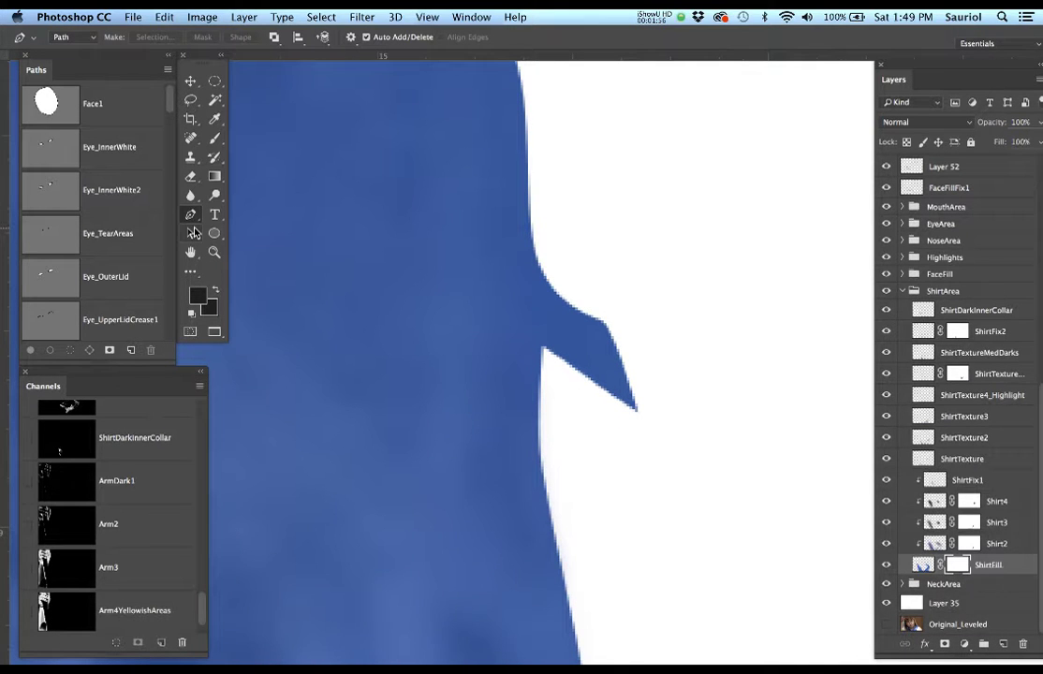
{"action": "left_click_drag", "start_coordinate": [171, 106], "coordinate": [181, 344]}
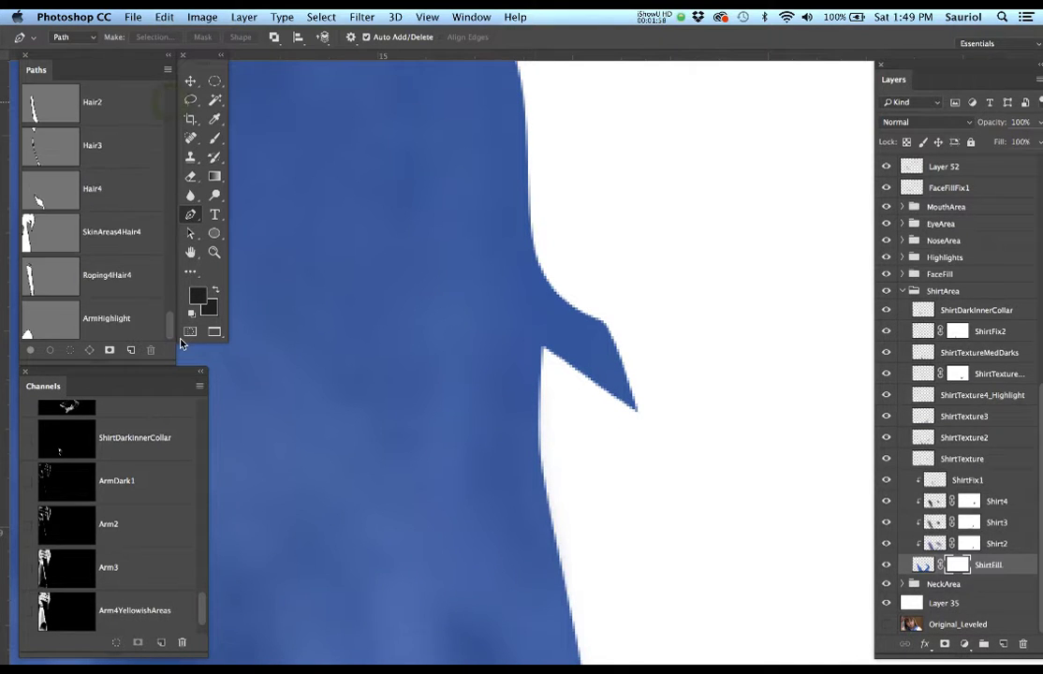
{"action": "left_click", "coordinate": [131, 350]}
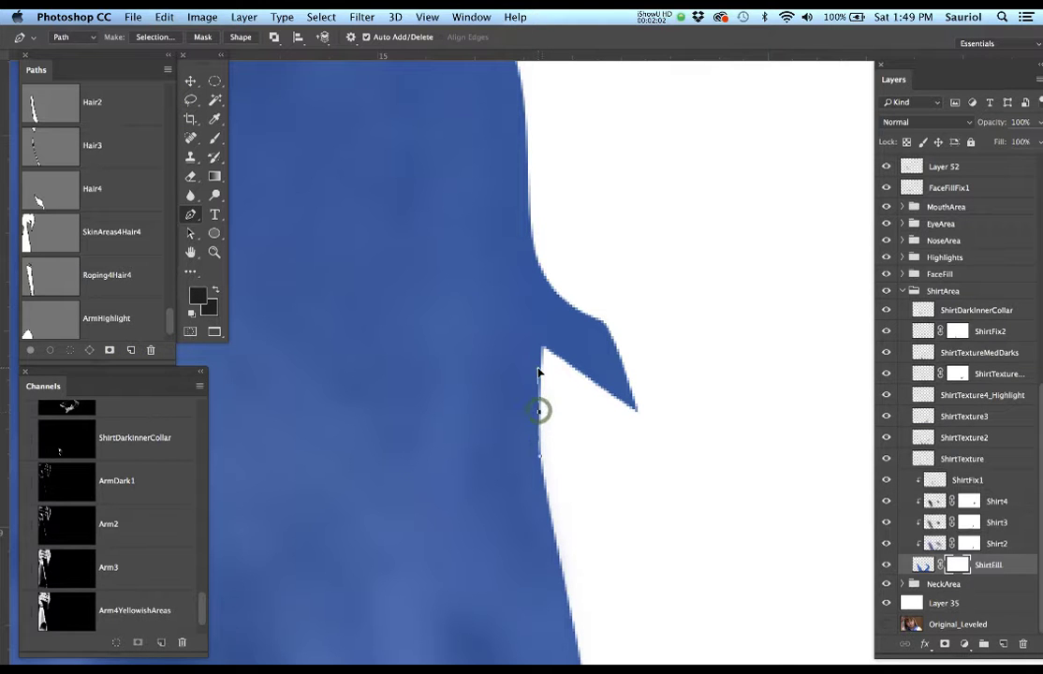
{"action": "left_click_drag", "start_coordinate": [531, 254], "coordinate": [530, 200]}
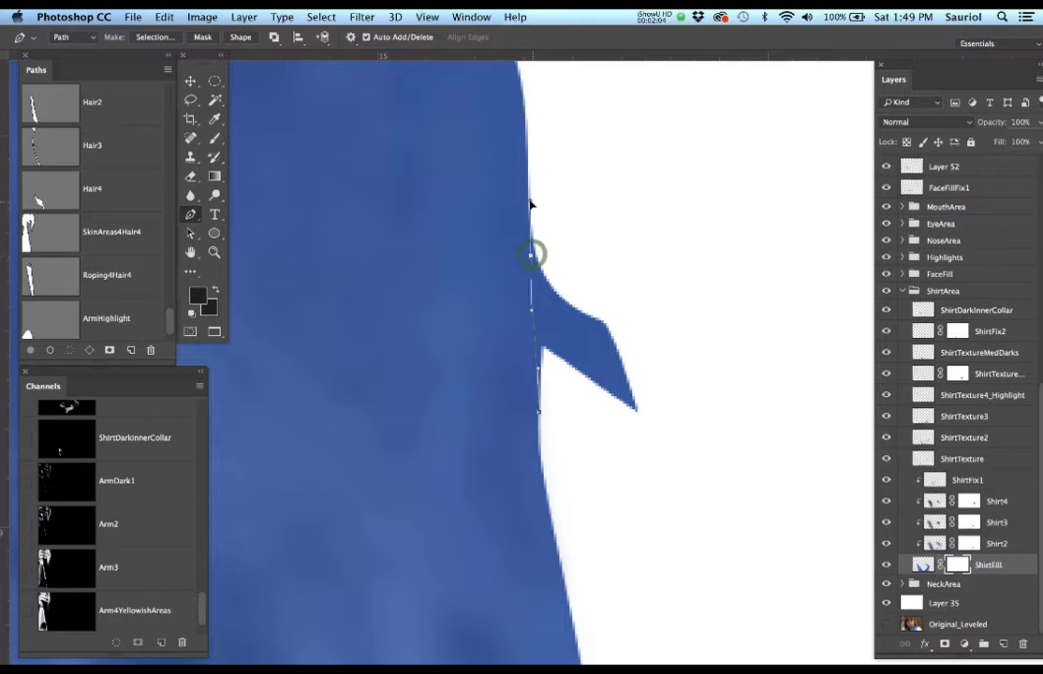
{"action": "left_click_drag", "start_coordinate": [526, 110], "coordinate": [524, 93]}
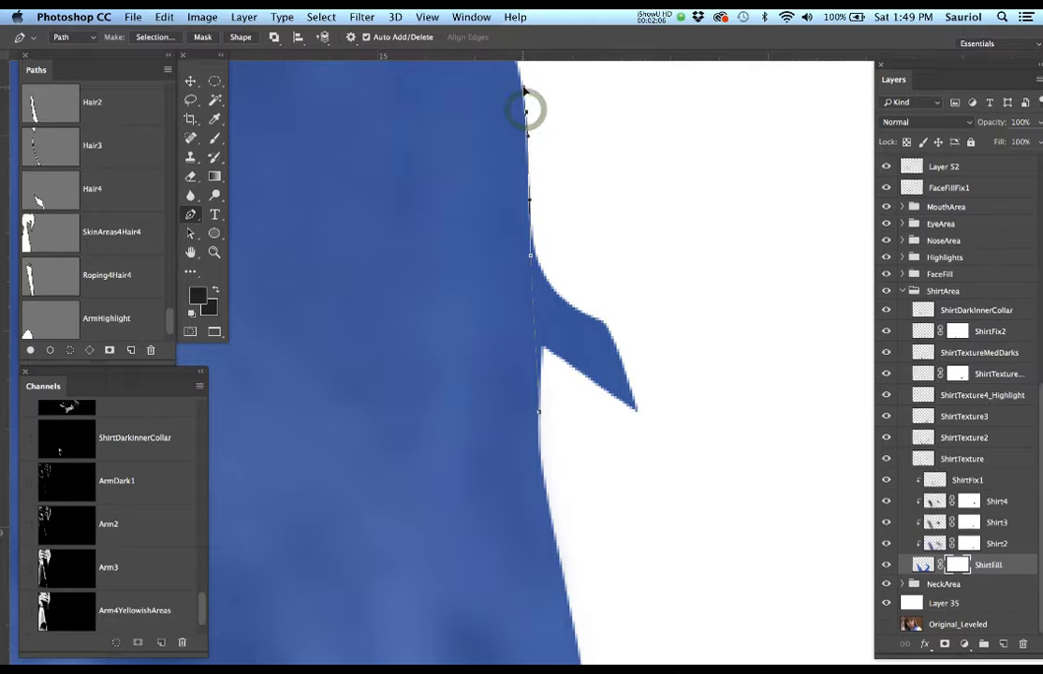
{"action": "left_click_drag", "start_coordinate": [600, 88], "coordinate": [677, 134]}
{"action": "left_click_drag", "start_coordinate": [708, 350], "coordinate": [703, 405]}
{"action": "left_click_drag", "start_coordinate": [683, 474], "coordinate": [617, 450]}
{"action": "key", "text": "super+z"}
{"action": "left_click_drag", "start_coordinate": [621, 537], "coordinate": [577, 500]}
{"action": "left_click", "coordinate": [539, 413]}
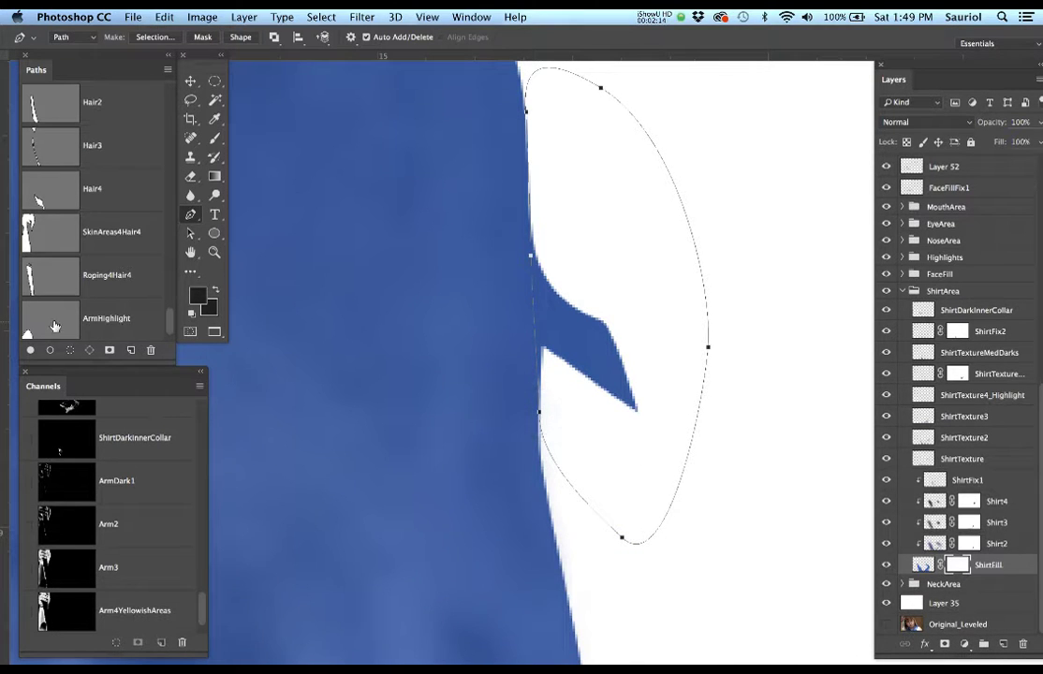
Load Path 1 as a selection, feather it by 1 pixel, and hide the selection edges.
{"action": "left_click", "coordinate": [54, 327]}
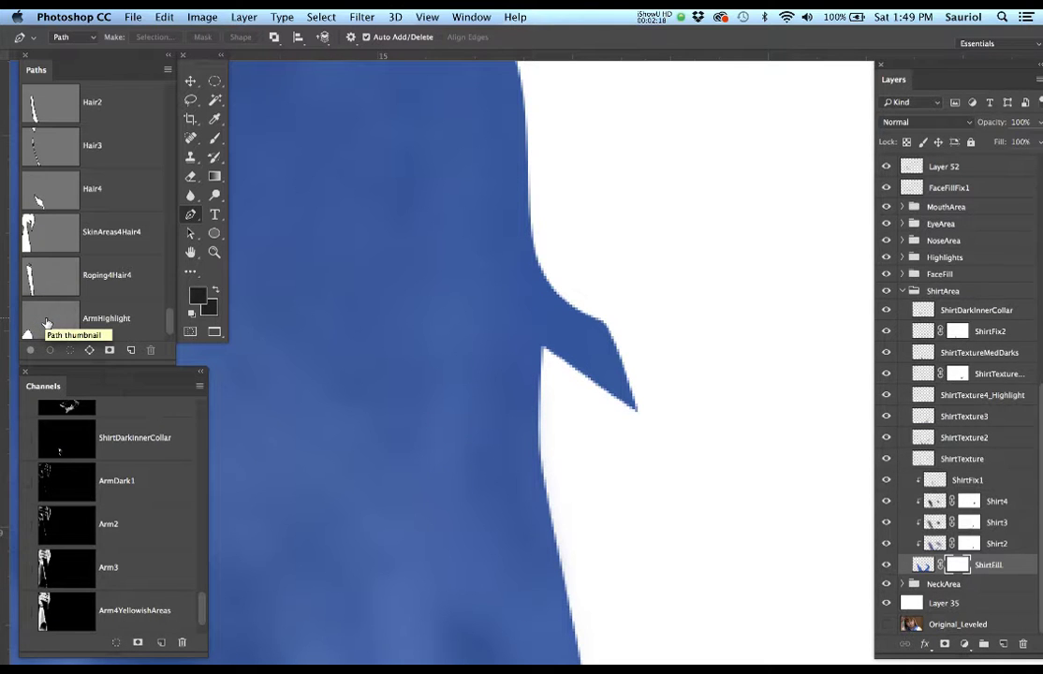
{"action": "scroll", "coordinate": [169, 330], "scroll_direction": "down", "scroll_amount": 2}
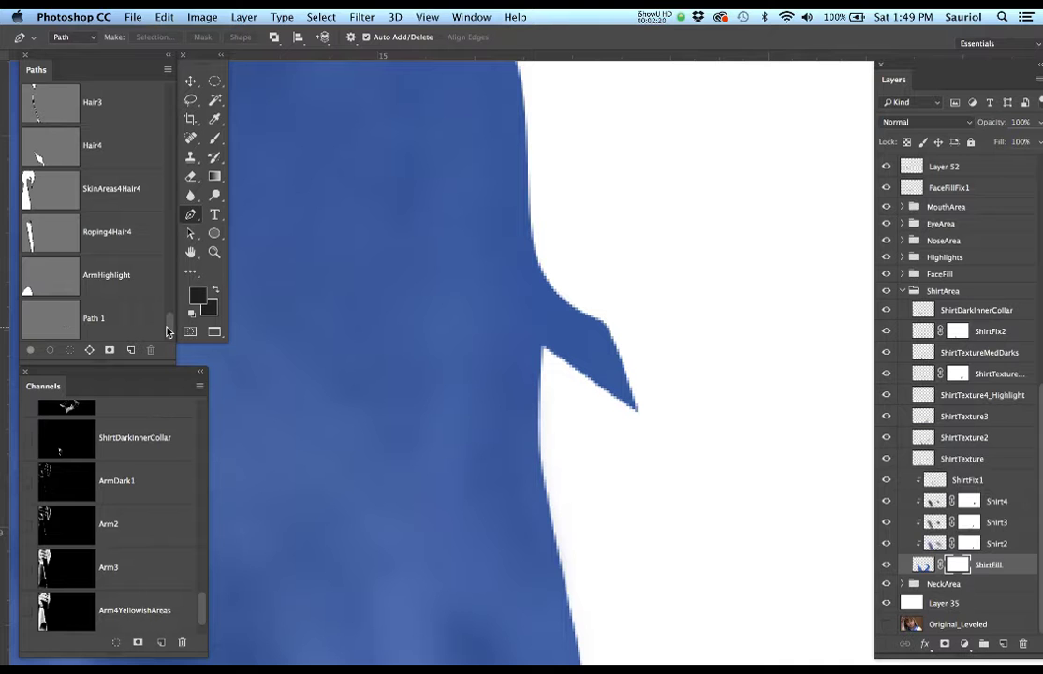
{"action": "left_click", "coordinate": [54, 326], "text": "super"}
{"action": "key", "text": "F6"}
{"action": "type", "text": "1"}
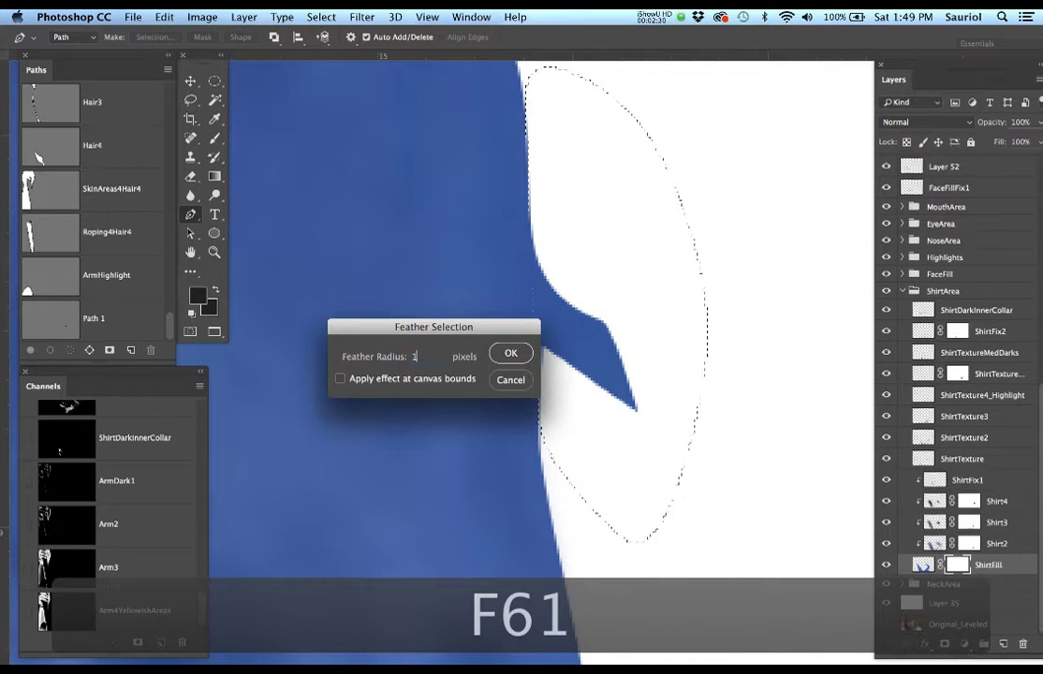
{"action": "left_click", "coordinate": [511, 355]}
{"action": "key", "text": "super+h"}
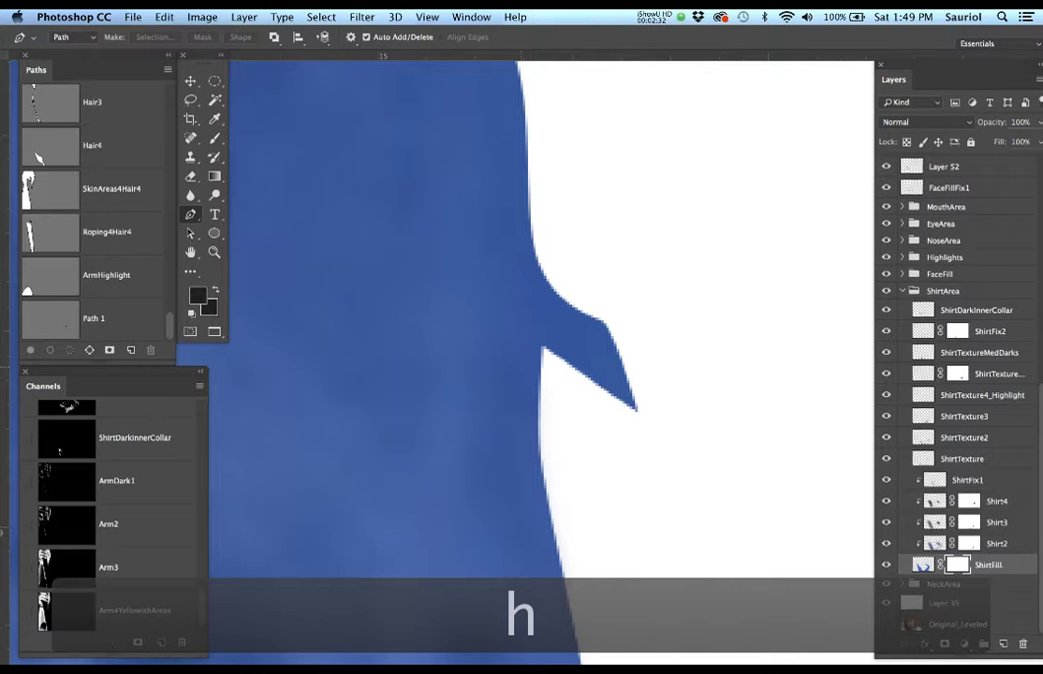
Set up the Brush tool with a 45-pixel tip and 20% flow.
{"action": "key", "text": "b"}
{"action": "key", "text": "bracketright"}
{"action": "key", "text": "bracketright"}
{"action": "key", "text": "bracketright"}
{"action": "key", "text": "bracketright"}
{"action": "key", "text": "bracketright"}
{"action": "key", "text": "bracketright"}
{"action": "key", "text": "bracketright"}
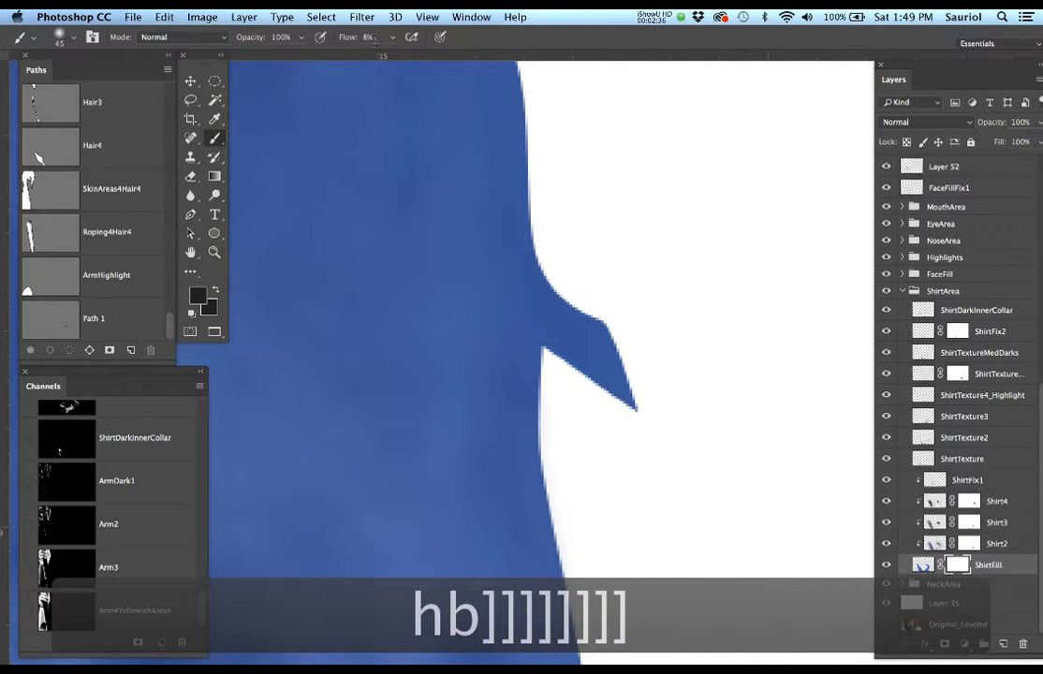
{"action": "type", "text": "20"}
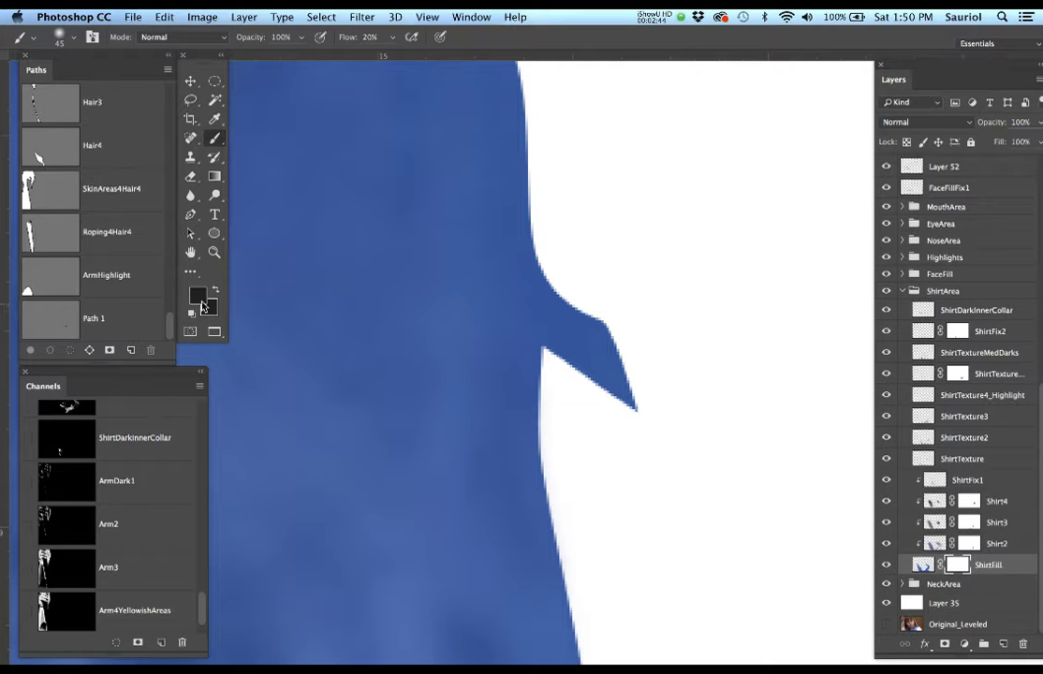
Set the background color to pure white (ffffff) and switch back to the Brush tool.
{"action": "key", "text": "i"}
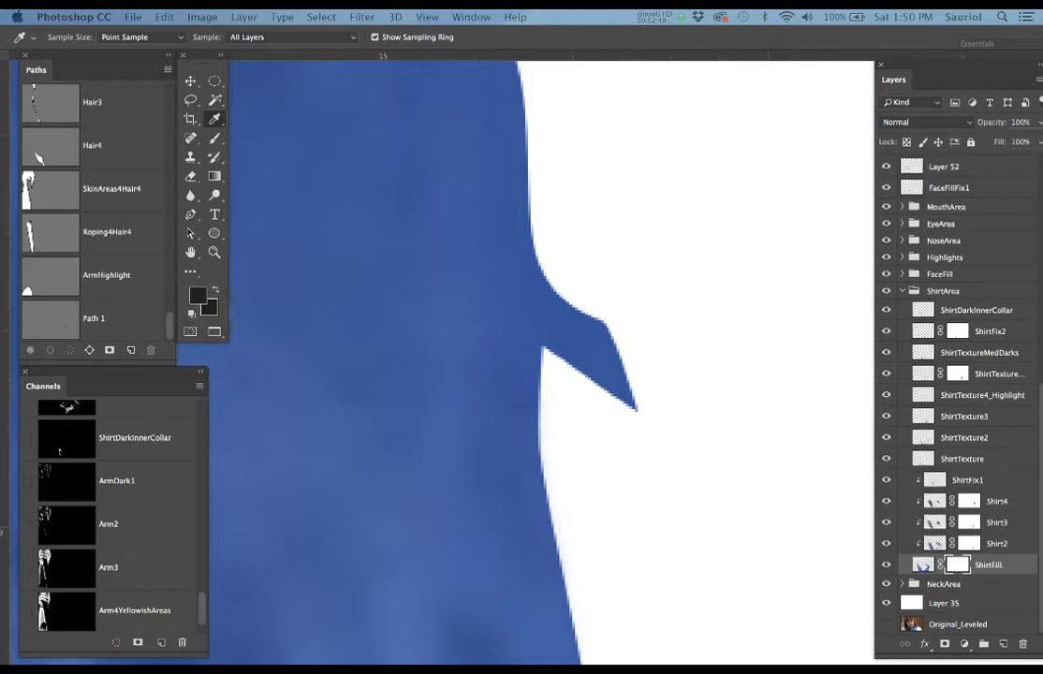
{"action": "left_click", "coordinate": [207, 307]}
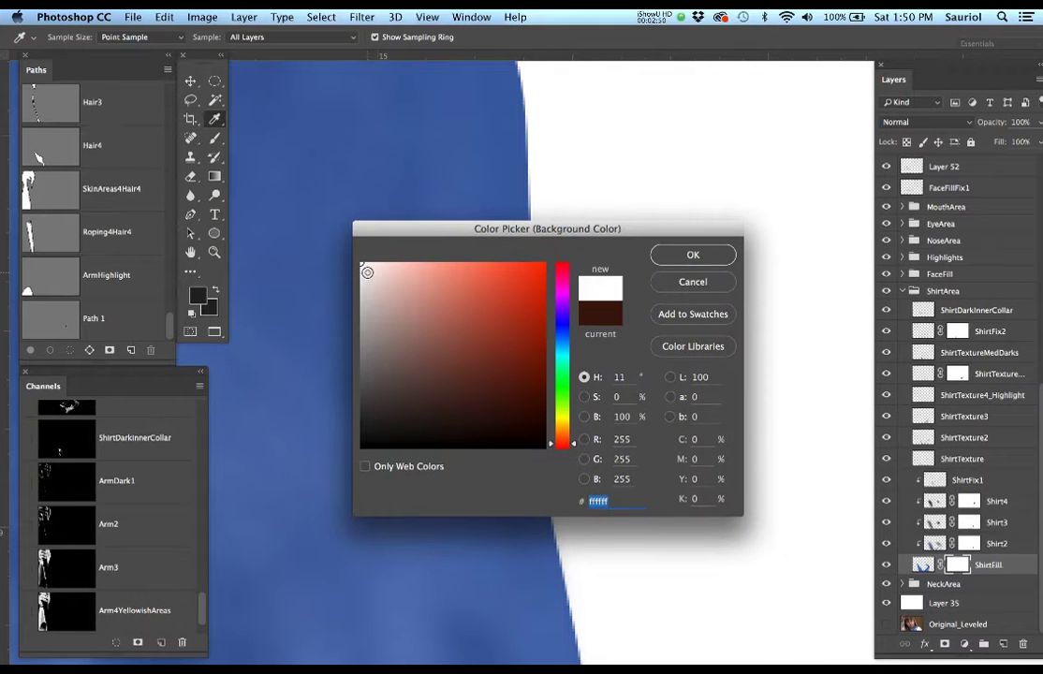
{"action": "left_click", "coordinate": [679, 256]}
{"action": "key", "text": "b"}
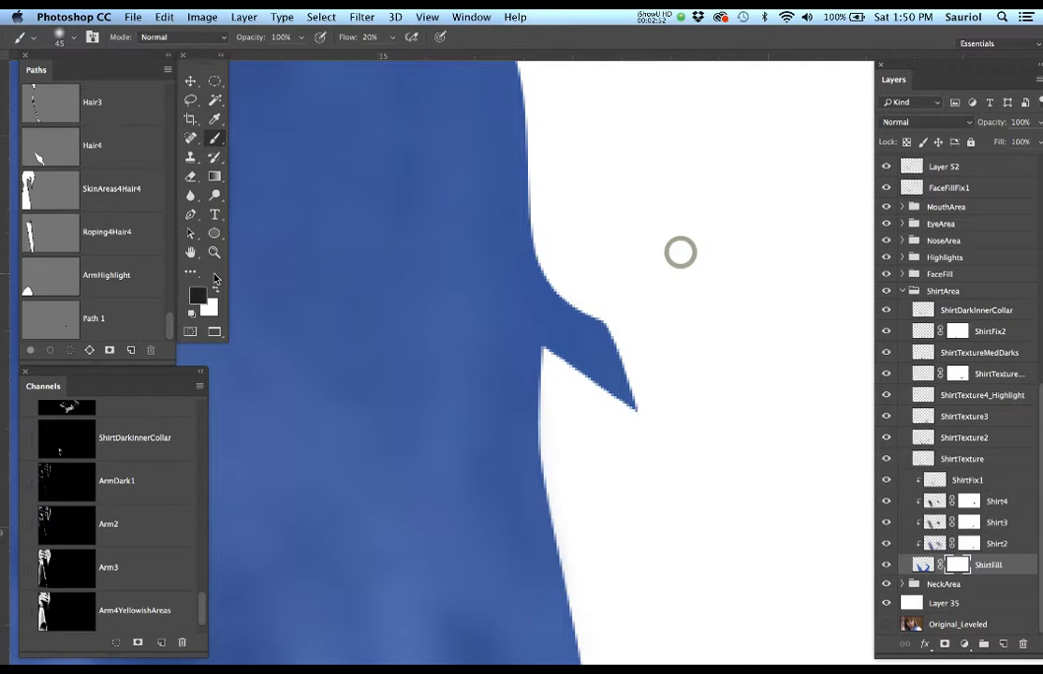
Paint over the stray blue spike on the ShirtFill layer mask with the dark foreground color.
{"action": "key", "text": "x"}
{"action": "key", "text": "x"}
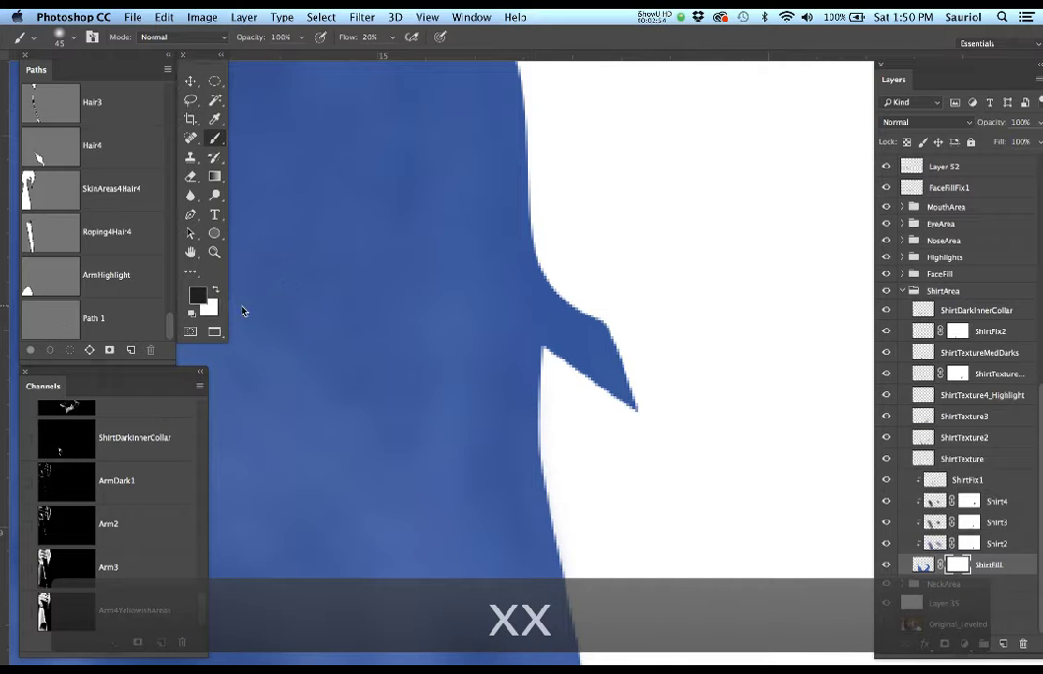
{"action": "mouse_move", "coordinate": [542, 384]}
{"action": "left_mouse_down"}
{"action": "mouse_move", "coordinate": [535, 288]}
{"action": "mouse_move", "coordinate": [507, 257]}
{"action": "mouse_move", "coordinate": [512, 246]}
{"action": "mouse_move", "coordinate": [552, 313]}
{"action": "left_mouse_up"}
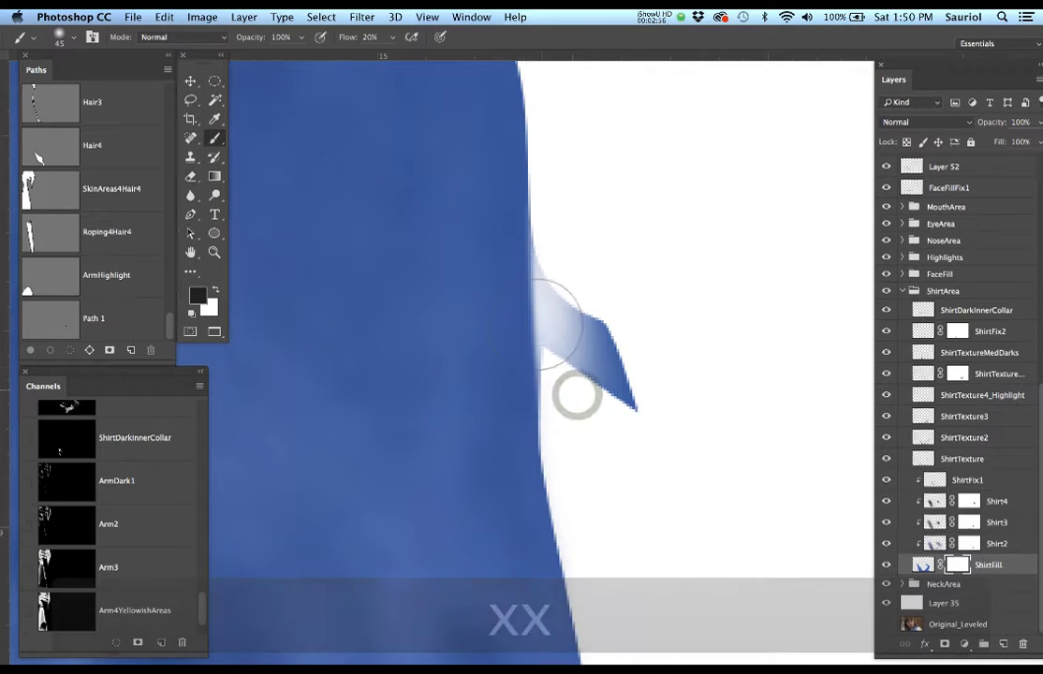
{"action": "mouse_move", "coordinate": [554, 403]}
{"action": "left_mouse_down"}
{"action": "mouse_move", "coordinate": [601, 373]}
{"action": "mouse_move", "coordinate": [583, 393]}
{"action": "left_mouse_up"}
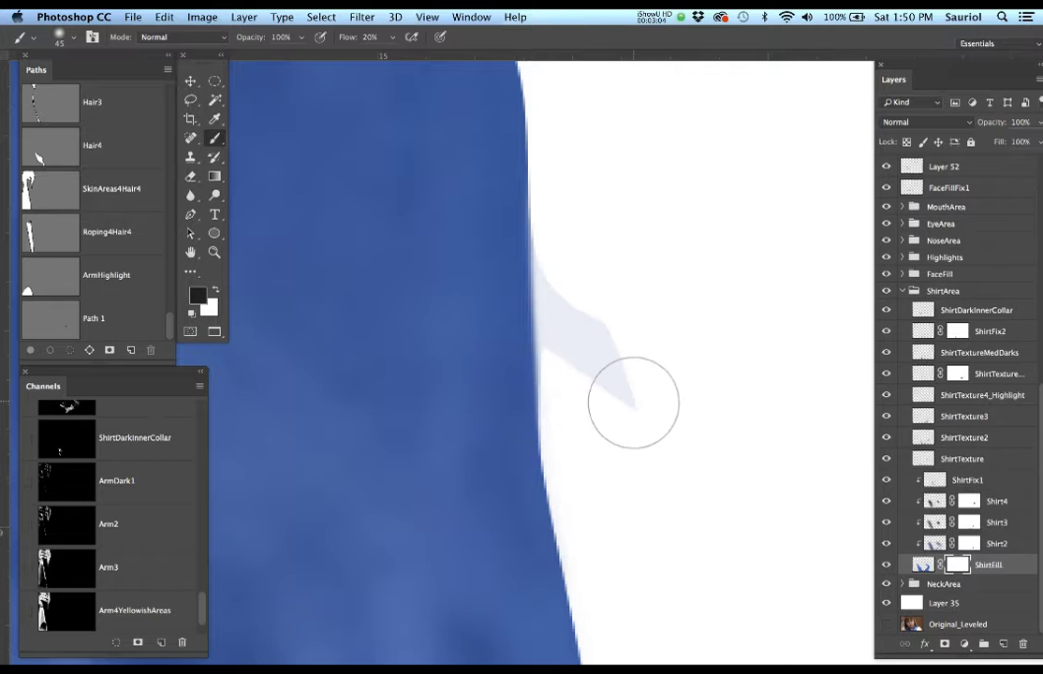
Brush over the spike's faint remnant on the Shirt2 mask, return to the ShirtFill mask and drop the selection.
{"action": "left_click", "coordinate": [974, 546]}
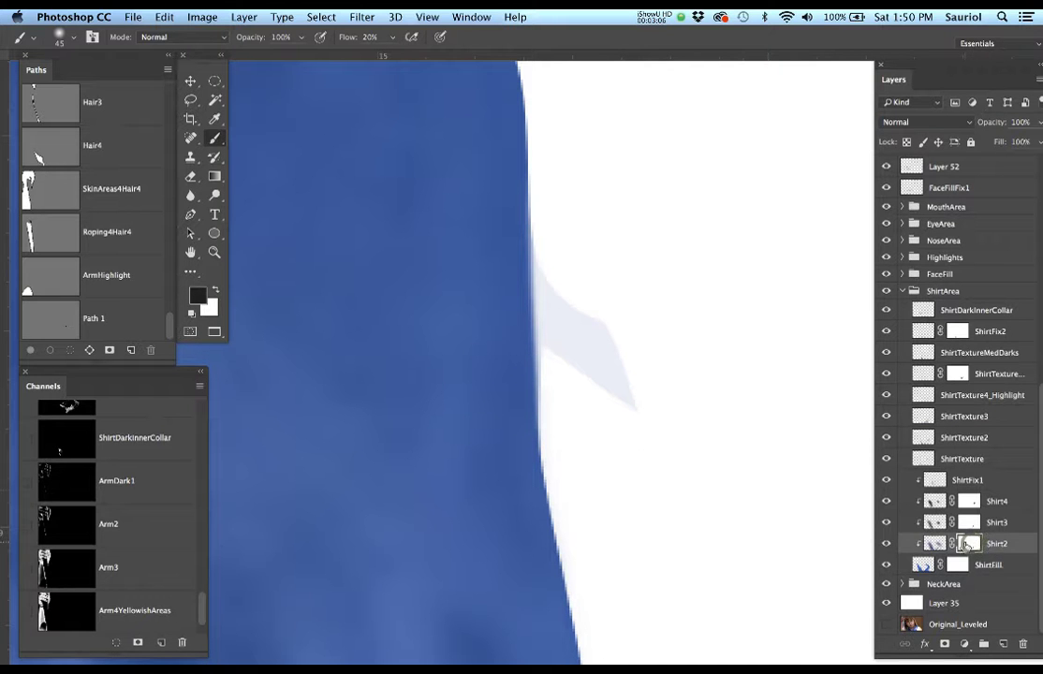
{"action": "mouse_move", "coordinate": [627, 355]}
{"action": "left_mouse_down"}
{"action": "mouse_move", "coordinate": [593, 373]}
{"action": "mouse_move", "coordinate": [605, 354]}
{"action": "left_mouse_up"}
{"action": "mouse_move", "coordinate": [549, 275]}
{"action": "left_mouse_down"}
{"action": "mouse_move", "coordinate": [570, 362]}
{"action": "mouse_move", "coordinate": [598, 387]}
{"action": "left_mouse_up"}
{"action": "left_click", "coordinate": [967, 571]}
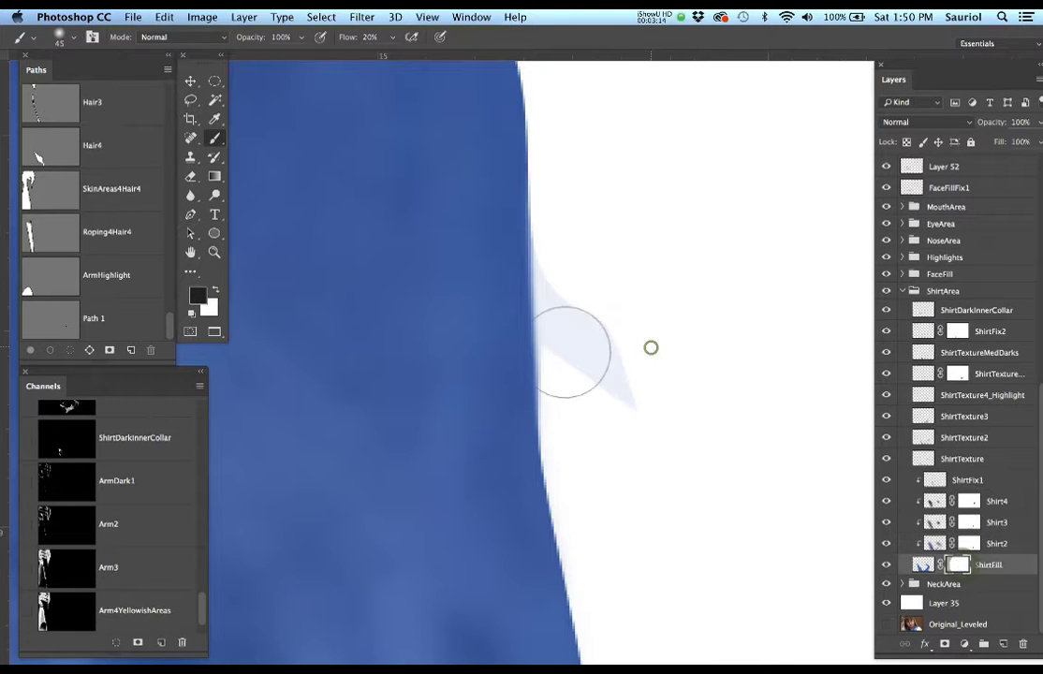
{"action": "key", "text": "super+d"}
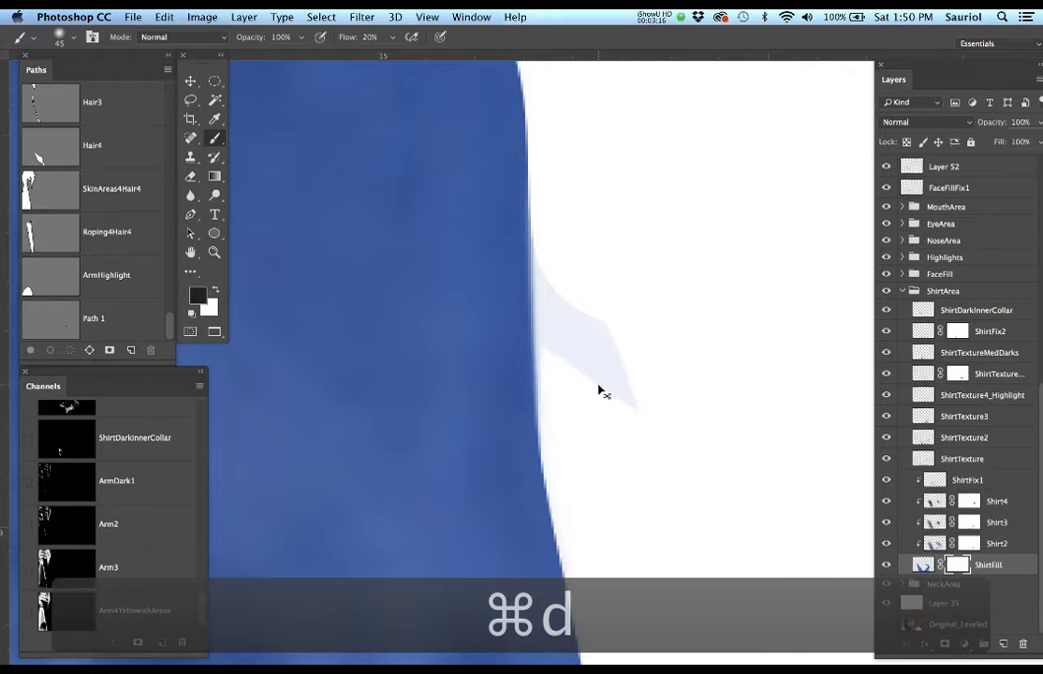
Select Layer 35 under the faint remnant and toggle its visibility to check whether the remnant belongs to it.
{"action": "key", "text": "v"}
{"action": "right_click", "coordinate": [593, 350]}
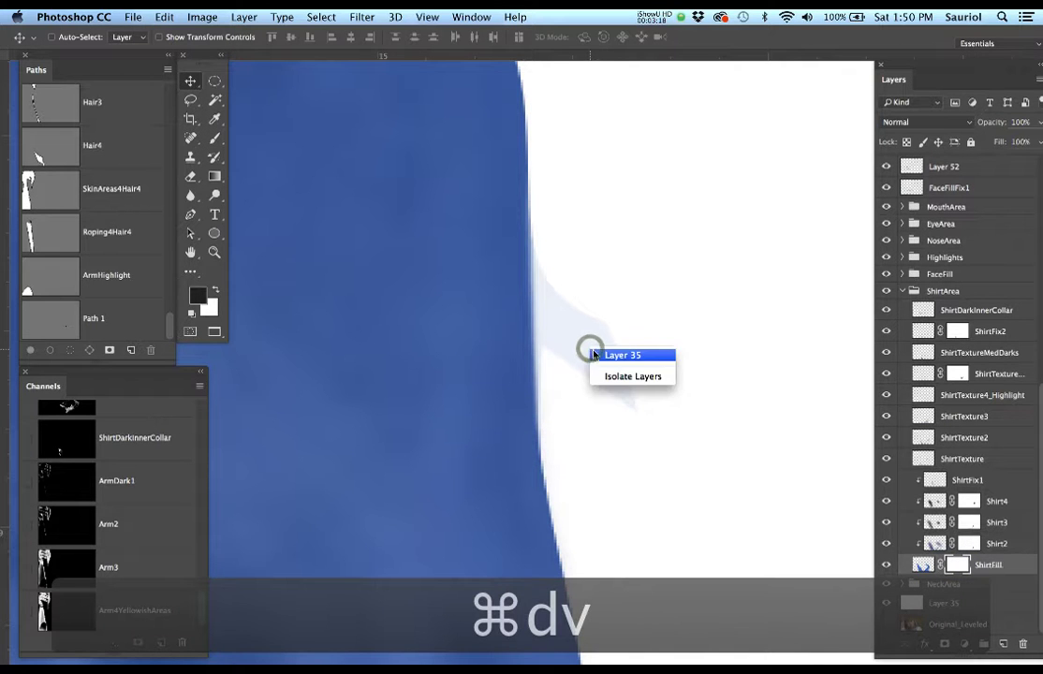
{"action": "left_click", "coordinate": [613, 355]}
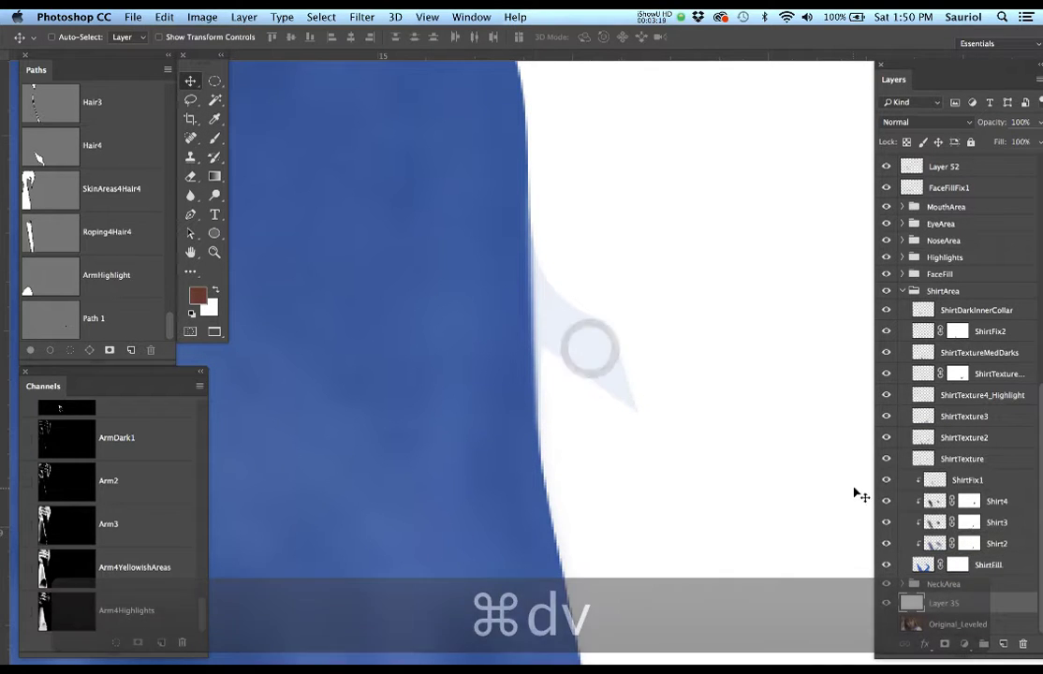
{"action": "left_click", "coordinate": [886, 603]}
{"action": "left_click", "coordinate": [886, 603]}
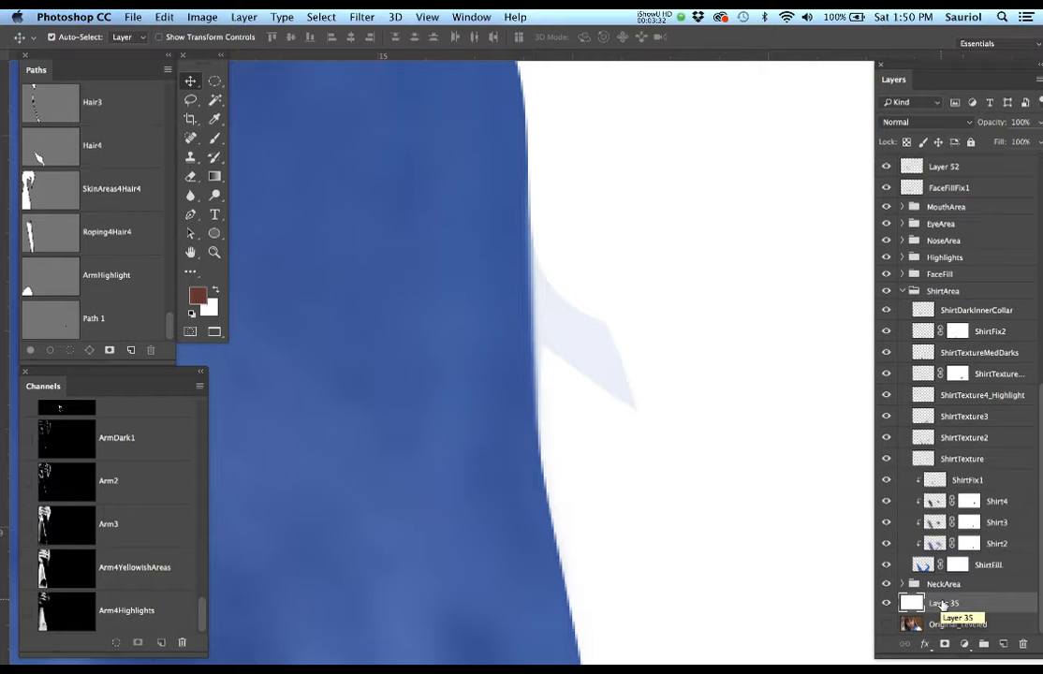
{"action": "key", "text": "super+a"}
{"action": "left_click", "coordinate": [886, 604]}
{"action": "left_click", "coordinate": [886, 604]}
{"action": "left_click", "coordinate": [886, 604]}
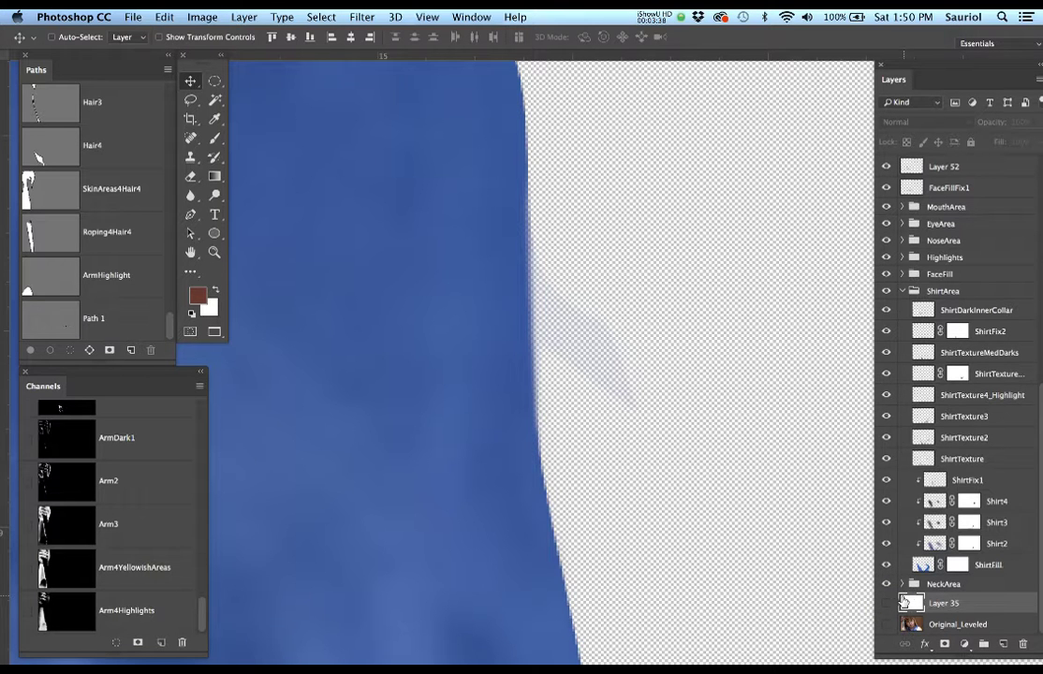
{"action": "left_click", "coordinate": [887, 605]}
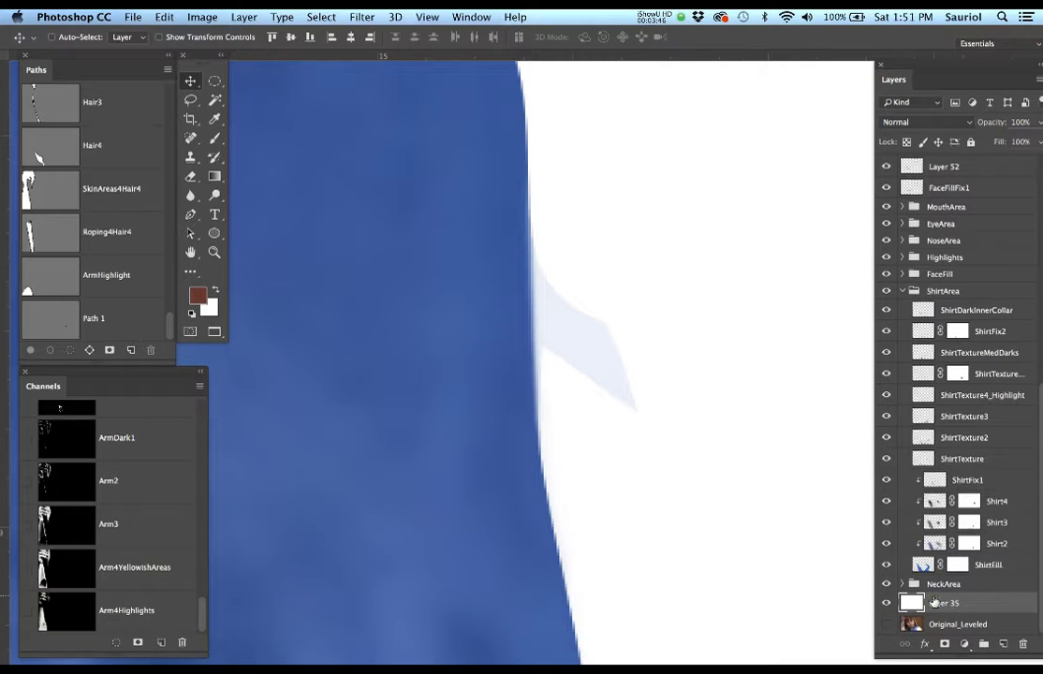
Switch back to the Brush tool and sample the white background as the foreground color.
{"action": "key", "text": "super+a"}
{"action": "key", "text": "b"}
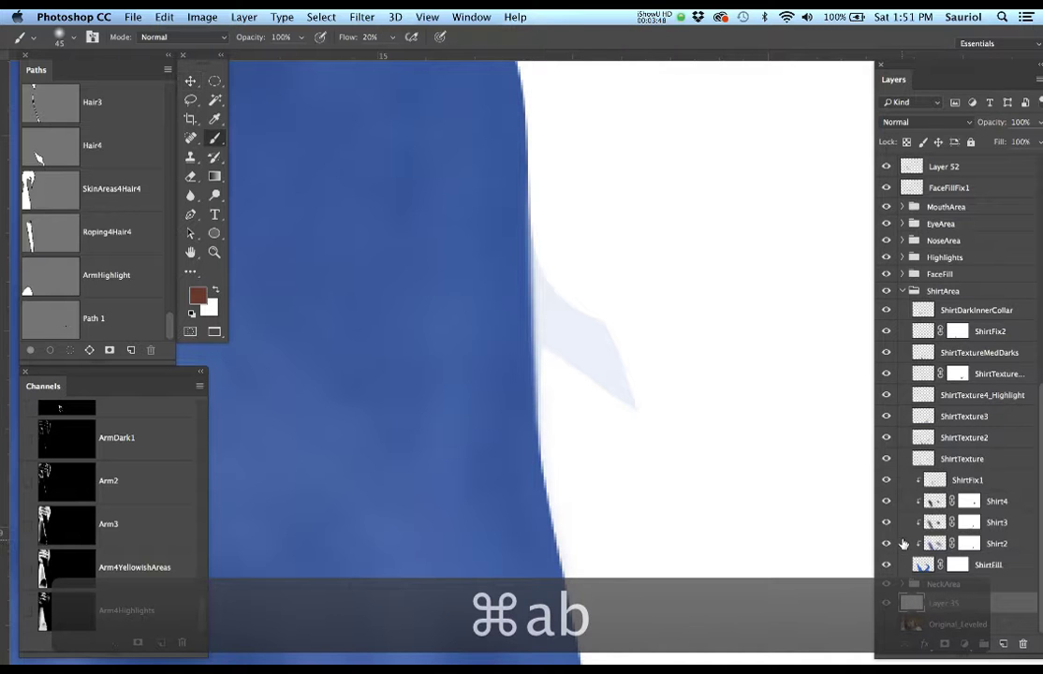
{"action": "left_click", "coordinate": [843, 409], "text": "alt"}
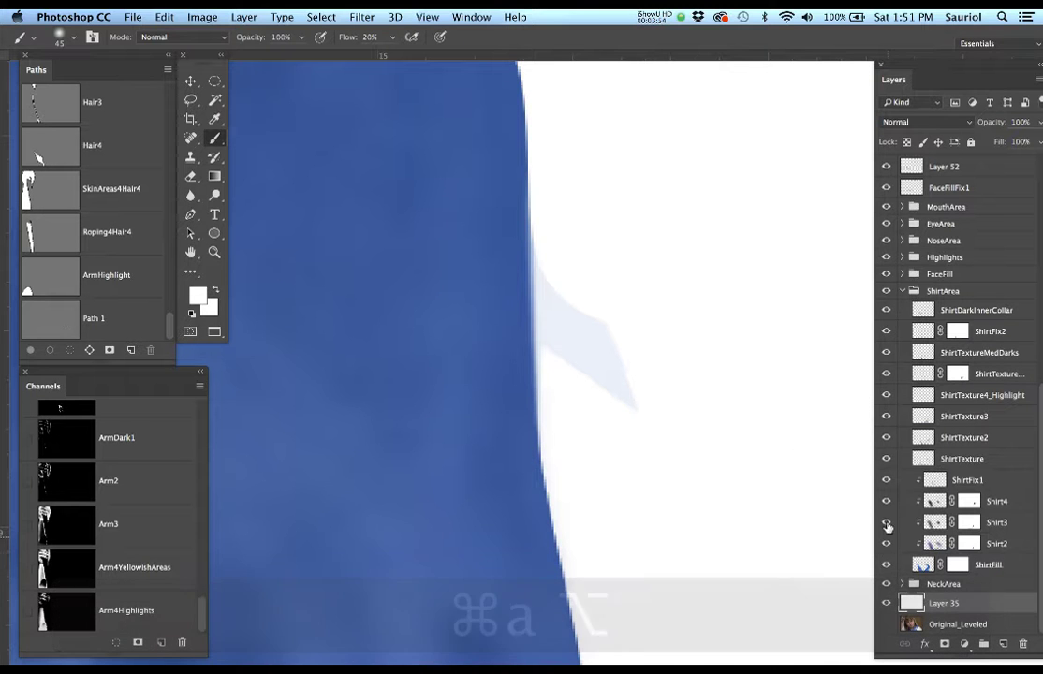
Hide the shirt layers from ShirtDarkInnerCollar down to Shirt2 and toggle ShirtFill's visibility to examine the remnant's source.
{"action": "left_click_drag", "start_coordinate": [886, 312], "coordinate": [886, 545]}
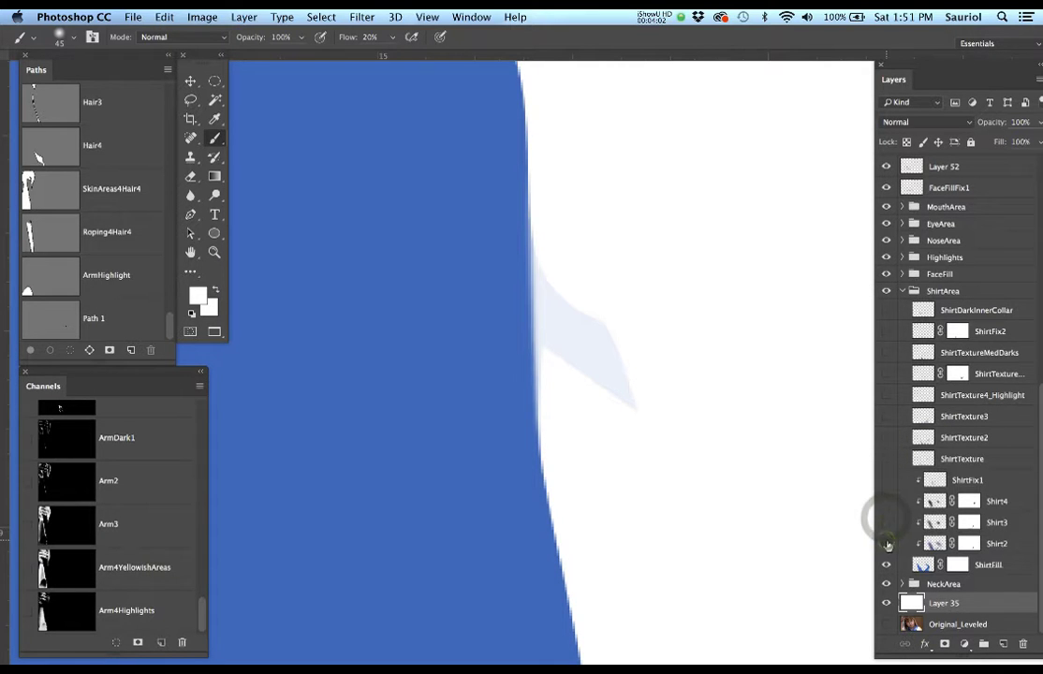
{"action": "left_click", "coordinate": [885, 564]}
{"action": "left_click", "coordinate": [885, 565]}
{"action": "left_click", "coordinate": [885, 564]}
{"action": "left_click", "coordinate": [886, 565]}
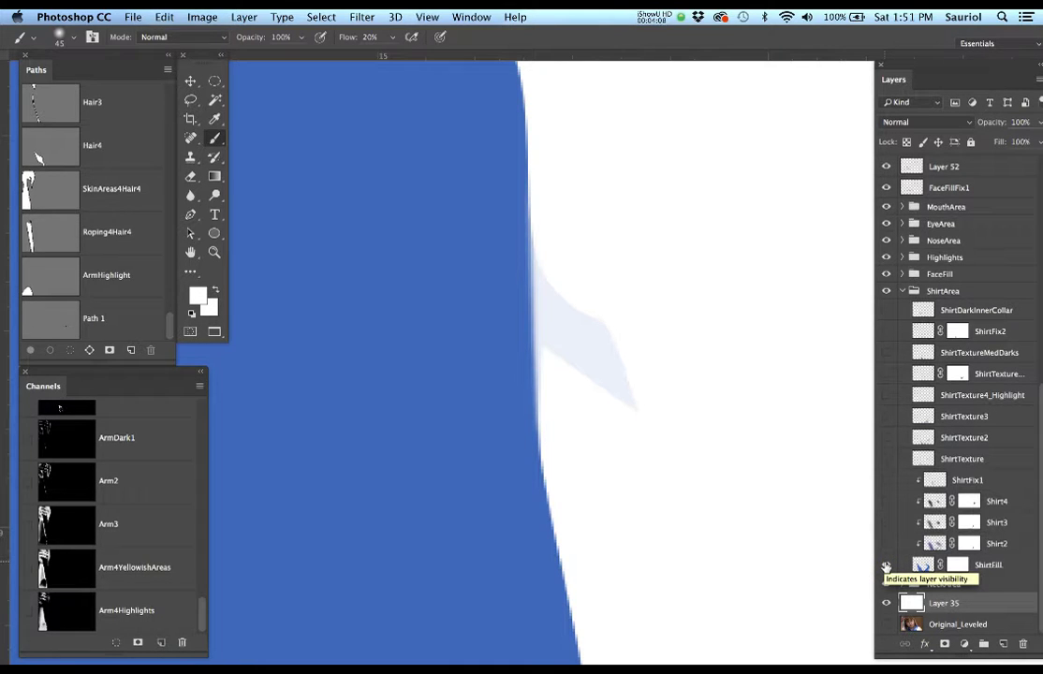
{"action": "left_click", "coordinate": [886, 564]}
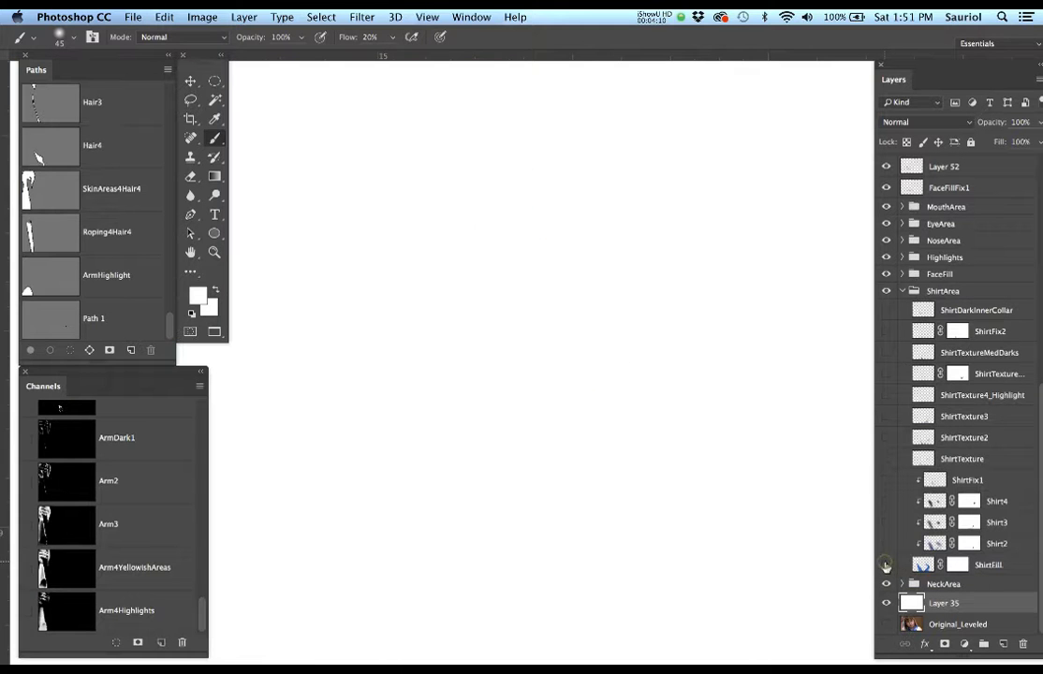
{"action": "left_click", "coordinate": [886, 565]}
Target the ShirtFill mask, load Path 1 as a selection and feather it by 1 pixel.
{"action": "left_click", "coordinate": [957, 565]}
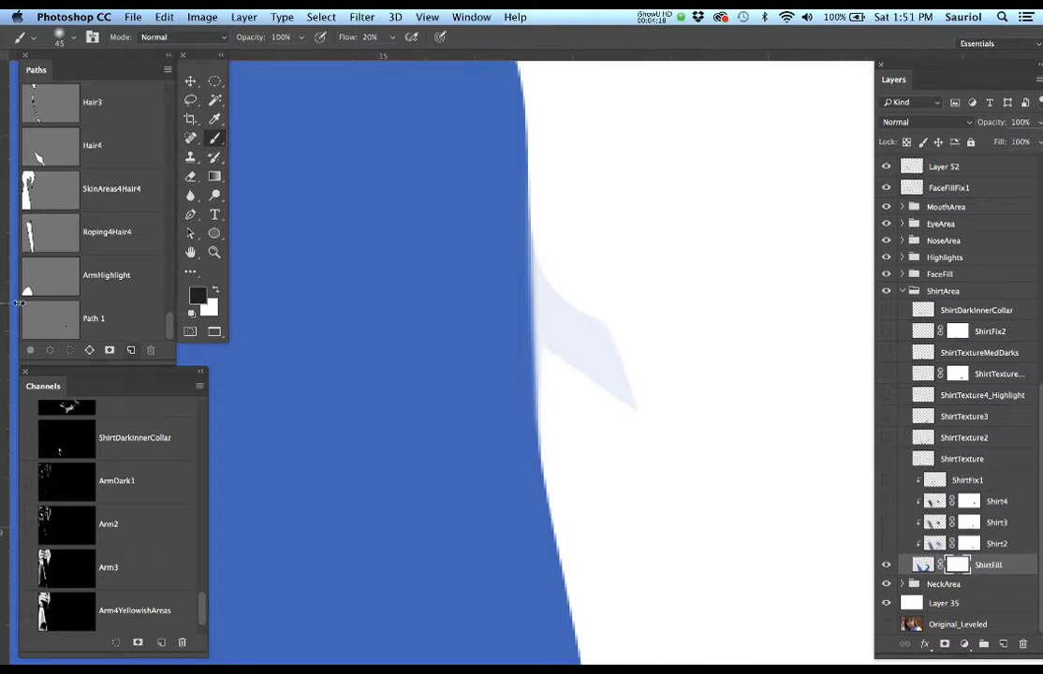
{"action": "left_click", "coordinate": [50, 321], "text": "super"}
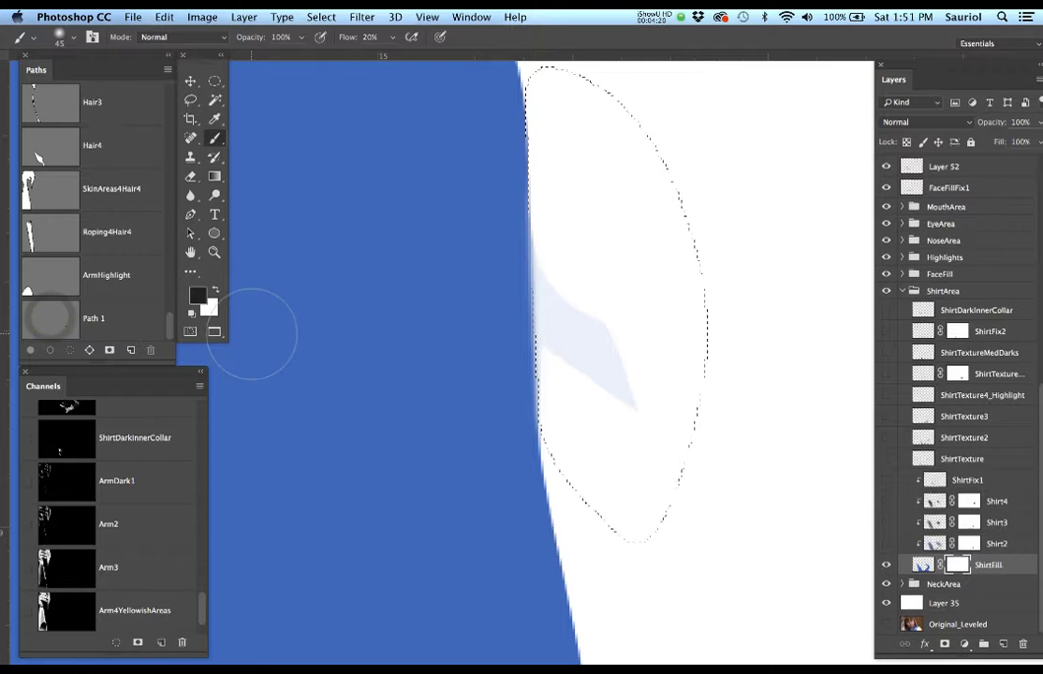
{"action": "key", "text": "shift+F6"}
{"action": "type", "text": "1"}
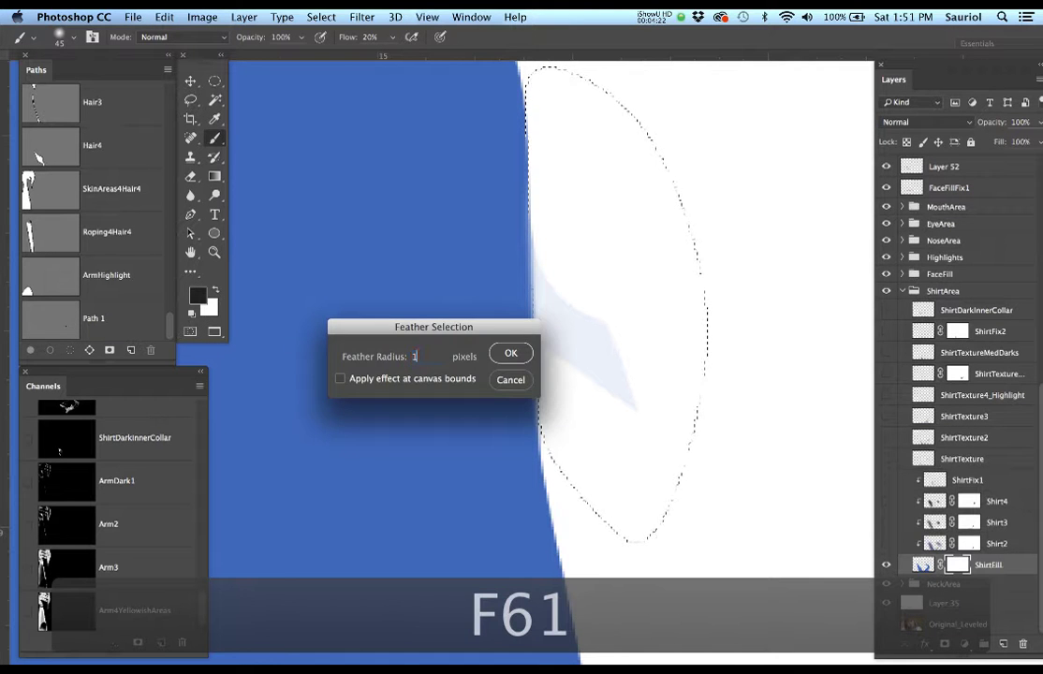
{"action": "key", "text": "Return"}
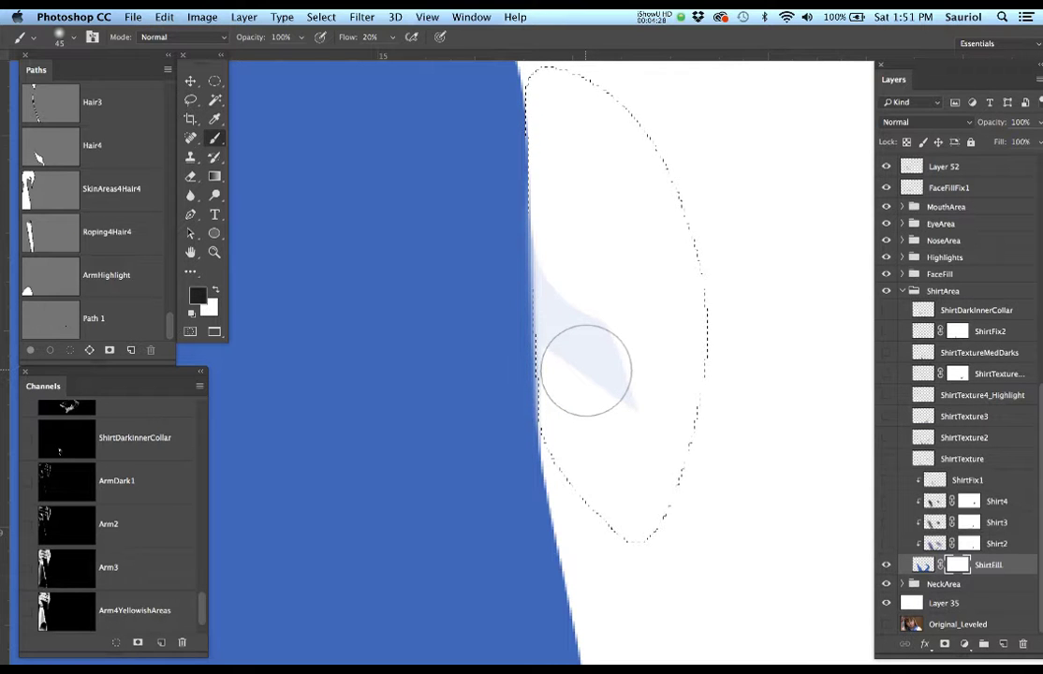
Set the foreground color to pure black and switch back to the Brush tool.
{"action": "left_click", "coordinate": [198, 296]}
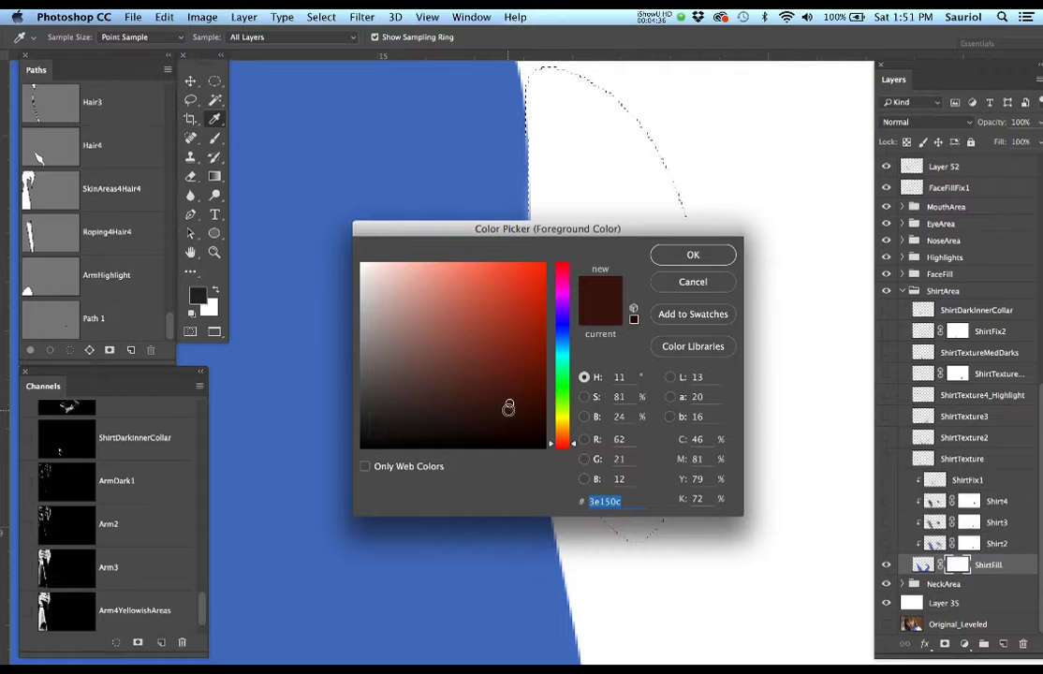
{"action": "left_click_drag", "start_coordinate": [509, 409], "coordinate": [556, 456]}
{"action": "left_click", "coordinate": [671, 259]}
{"action": "key", "text": "b"}
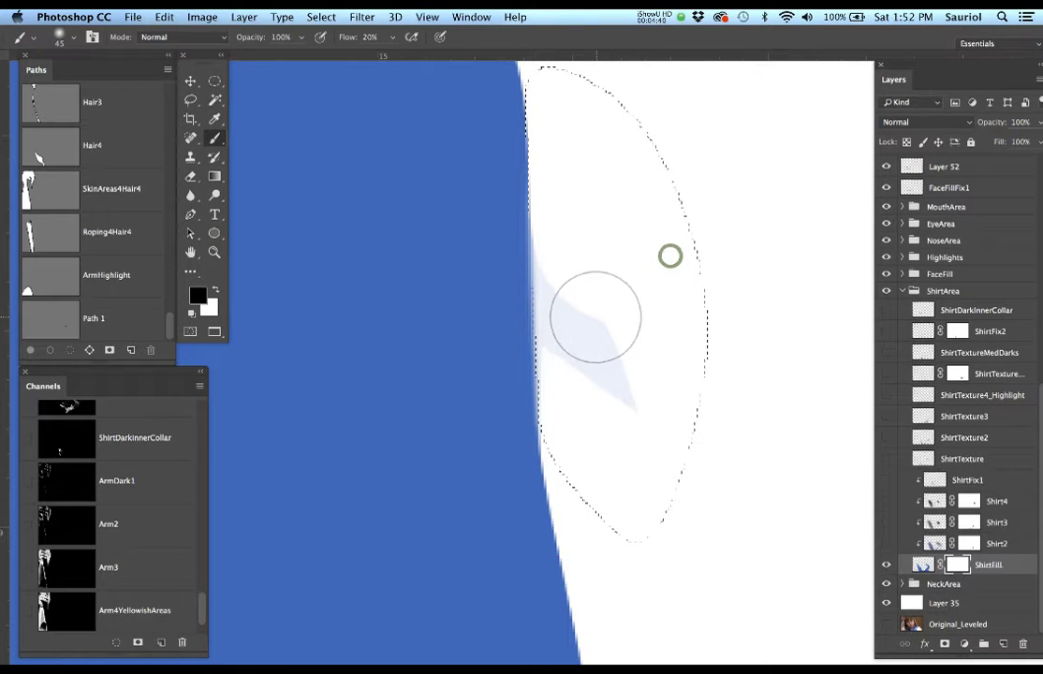
Paint black over the spike's faint remnant on the ShirtFill mask and drop the selection.
{"action": "mouse_move", "coordinate": [589, 321]}
{"action": "left_mouse_down"}
{"action": "mouse_move", "coordinate": [564, 321]}
{"action": "mouse_move", "coordinate": [586, 374]}
{"action": "mouse_move", "coordinate": [540, 345]}
{"action": "mouse_move", "coordinate": [535, 280]}
{"action": "left_mouse_up"}
{"action": "left_click_drag", "start_coordinate": [560, 343], "coordinate": [628, 426]}
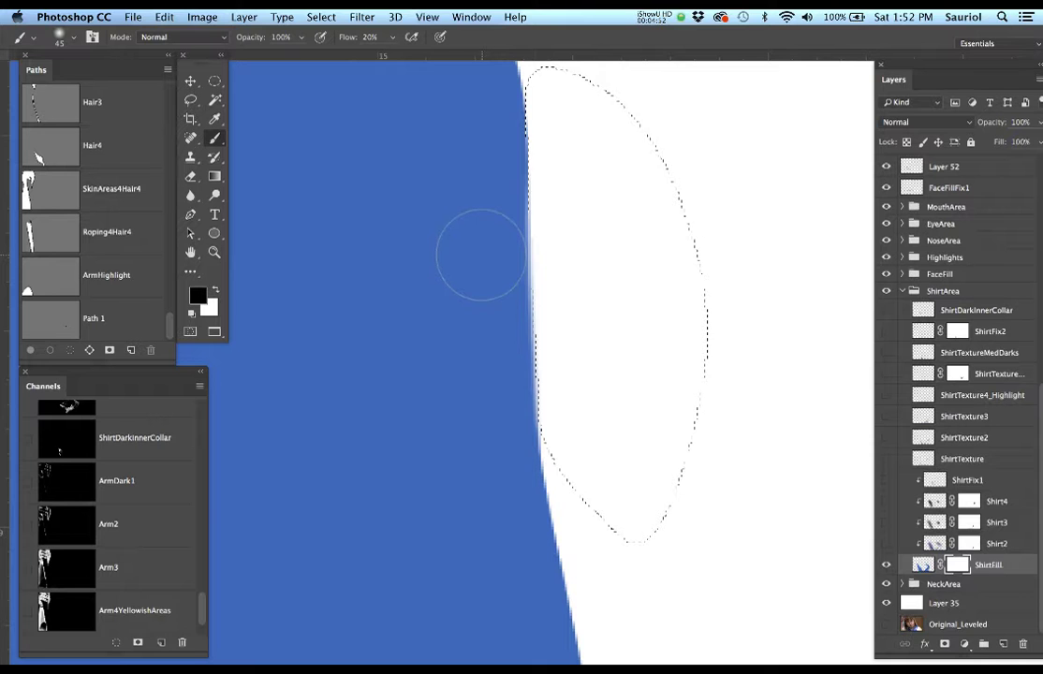
{"action": "key", "text": "super+d"}
Show the shirt layers from ShirtDarkInnerCollar down to Shirt2 again and save the document.
{"action": "left_click_drag", "start_coordinate": [484, 285], "coordinate": [670, 267]}
{"action": "left_click_drag", "start_coordinate": [886, 310], "coordinate": [886, 543]}
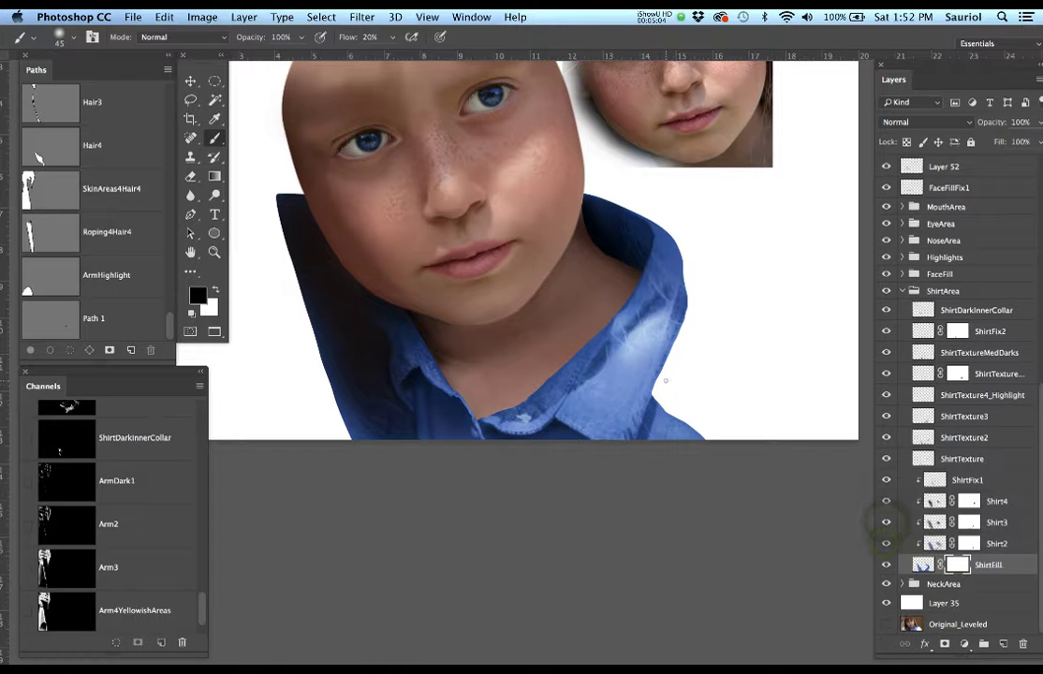
{"action": "left_click_drag", "start_coordinate": [522, 327], "coordinate": [569, 351]}
{"action": "key", "text": "super+s"}
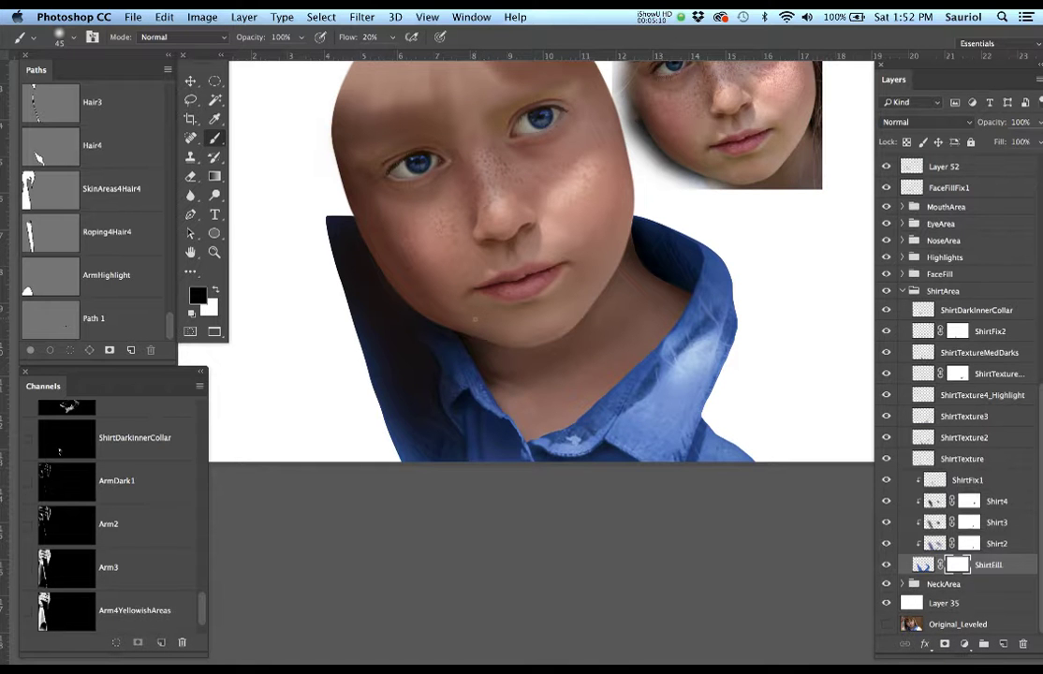
{"action": "left_click_drag", "start_coordinate": [468, 313], "coordinate": [548, 396]}
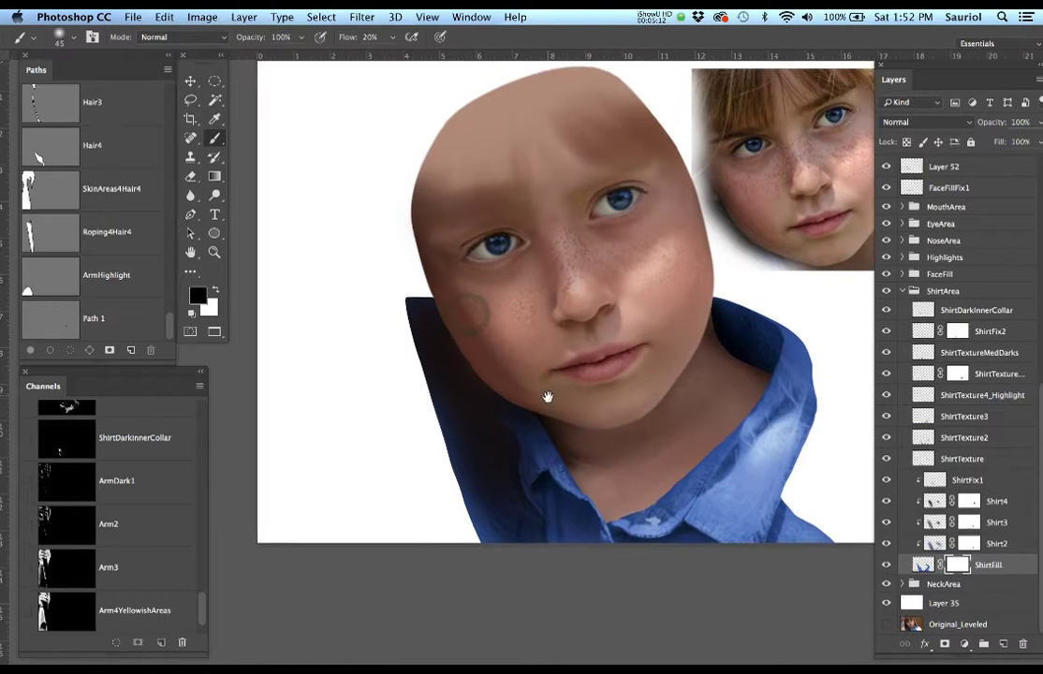
{"action": "mouse_move", "coordinate": [535, 348]}
{"action": "left_mouse_down"}
{"action": "mouse_move", "coordinate": [540, 387]}
{"action": "mouse_move", "coordinate": [533, 365]}
{"action": "left_mouse_up"}
{"action": "key", "text": "super+s"}
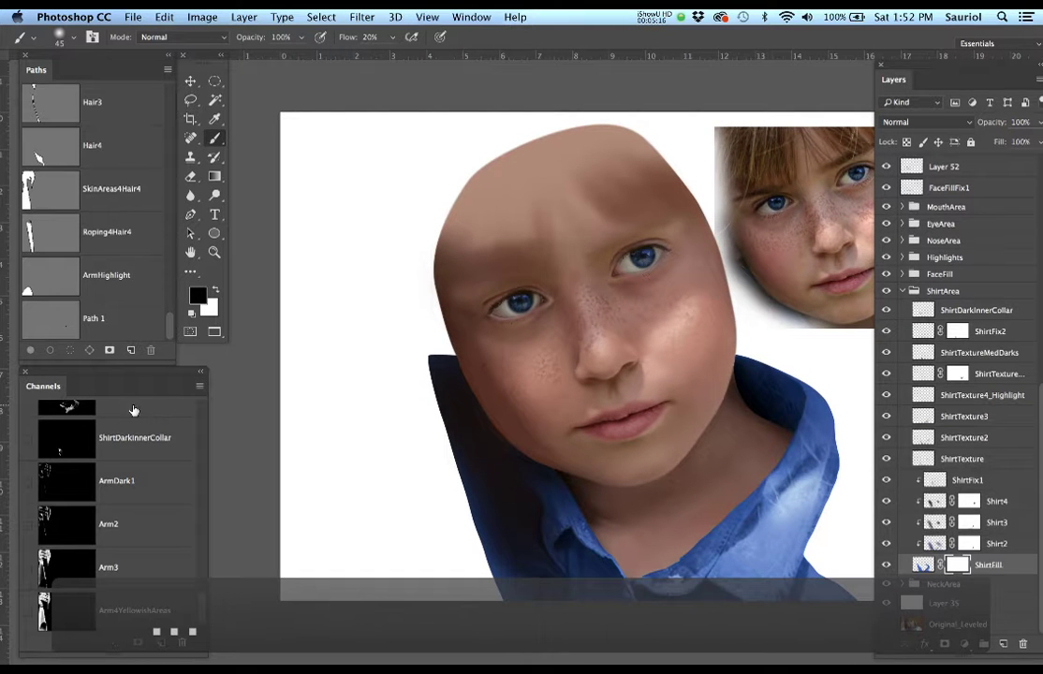
Duplicate the ArmDark1 channel, keeping Face_Illustration1H.psd as the destination document.
{"action": "mouse_move", "coordinate": [200, 607]}
{"action": "left_mouse_down"}
{"action": "mouse_move", "coordinate": [201, 435]}
{"action": "mouse_move", "coordinate": [191, 462]}
{"action": "mouse_move", "coordinate": [204, 626]}
{"action": "mouse_move", "coordinate": [201, 609]}
{"action": "left_mouse_up"}
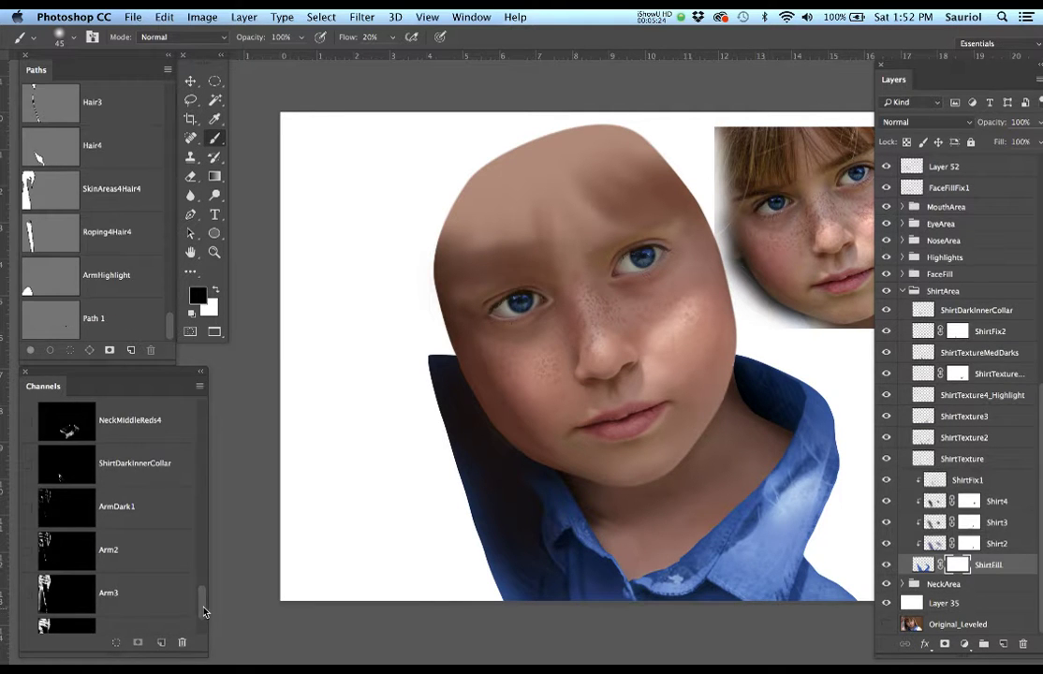
{"action": "left_click", "coordinate": [153, 508]}
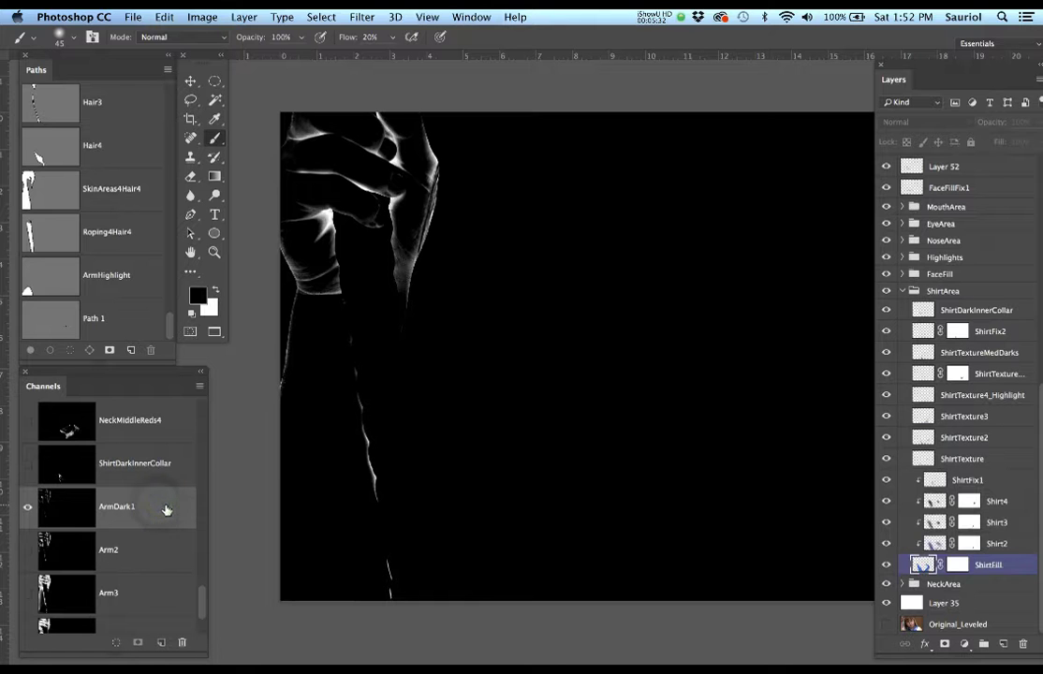
{"action": "left_click", "coordinate": [198, 388]}
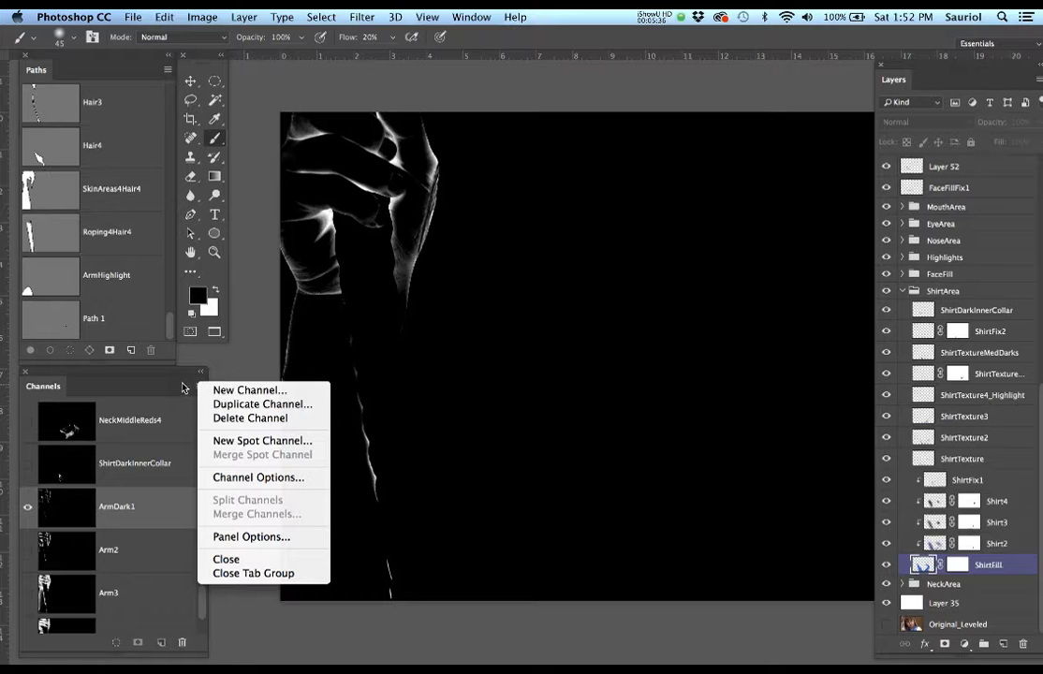
{"action": "left_click", "coordinate": [244, 405]}
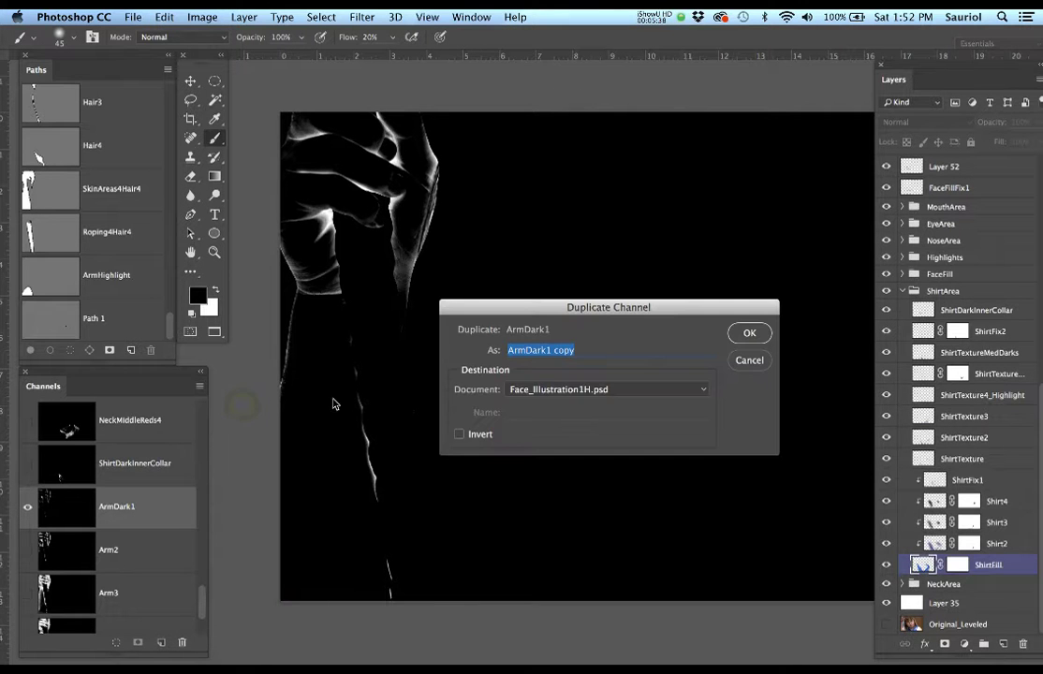
{"action": "left_click", "coordinate": [545, 390]}
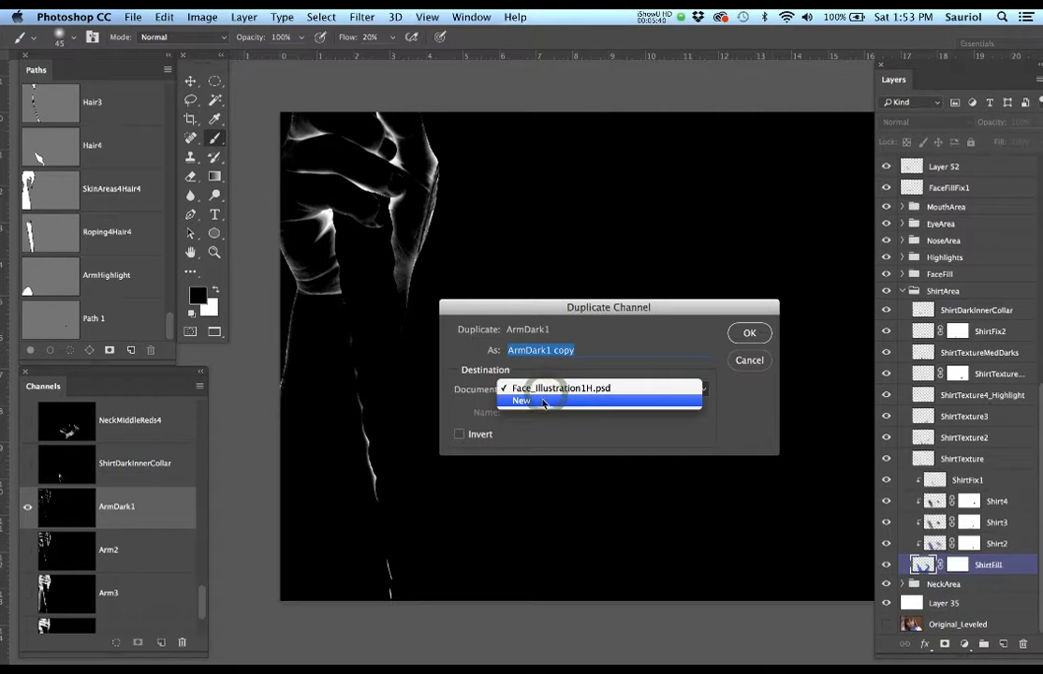
{"action": "left_click", "coordinate": [538, 389]}
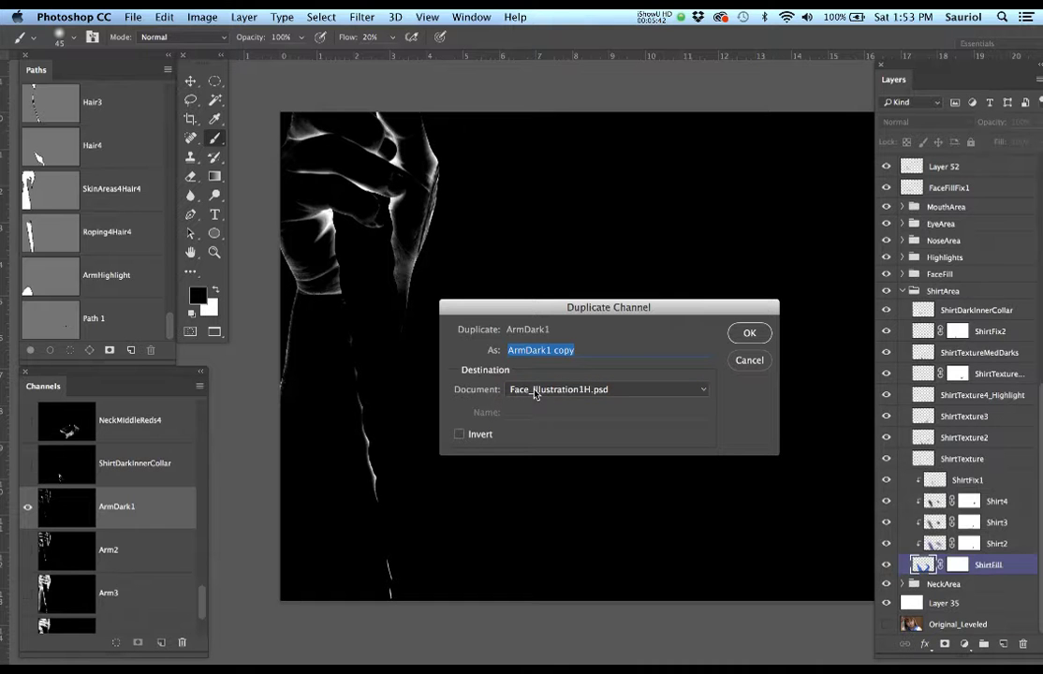
{"action": "left_click", "coordinate": [740, 341]}
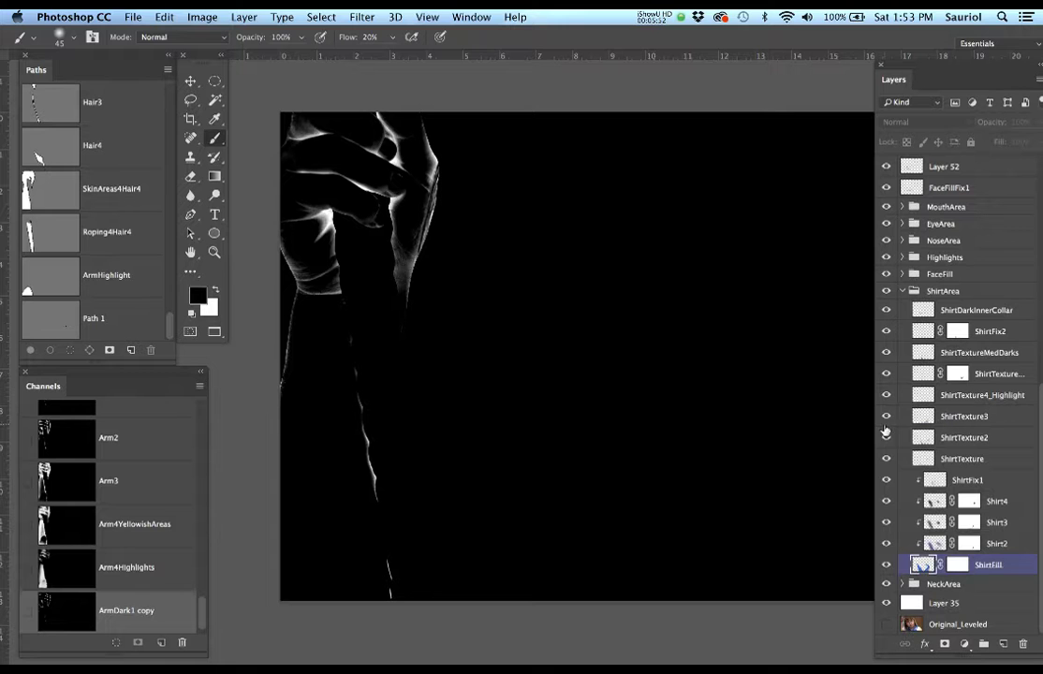
{"action": "scroll", "coordinate": [960, 322], "scroll_direction": "up", "scroll_amount": 5}
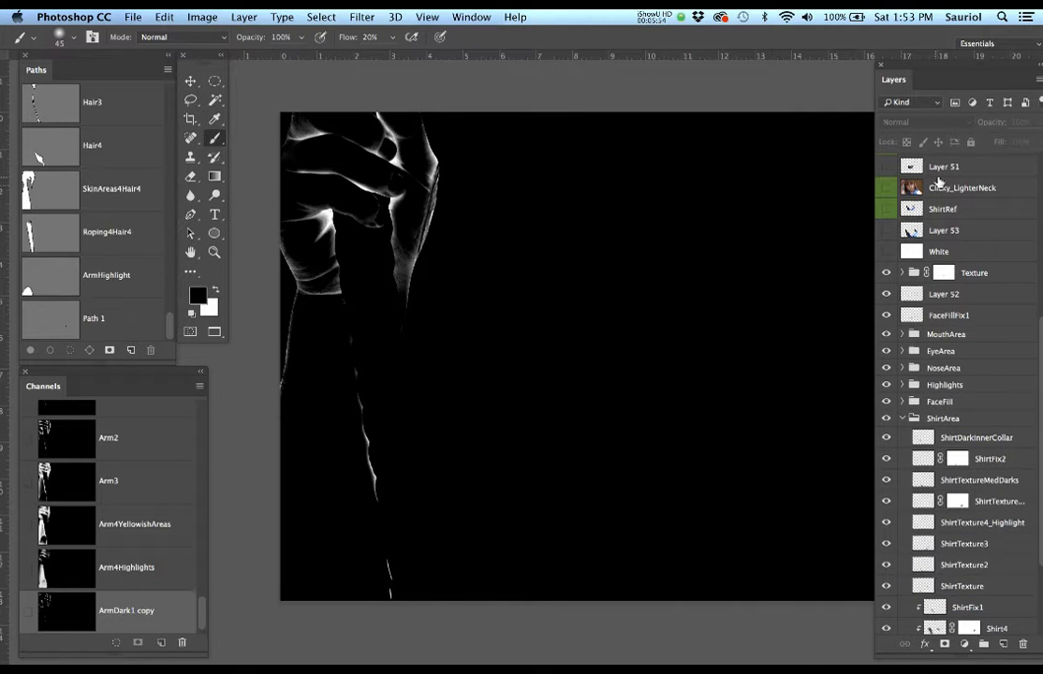
Make Clicky_LighterNeck the active layer and hide the ArmDark1 channel overlay.
{"action": "left_click", "coordinate": [953, 188]}
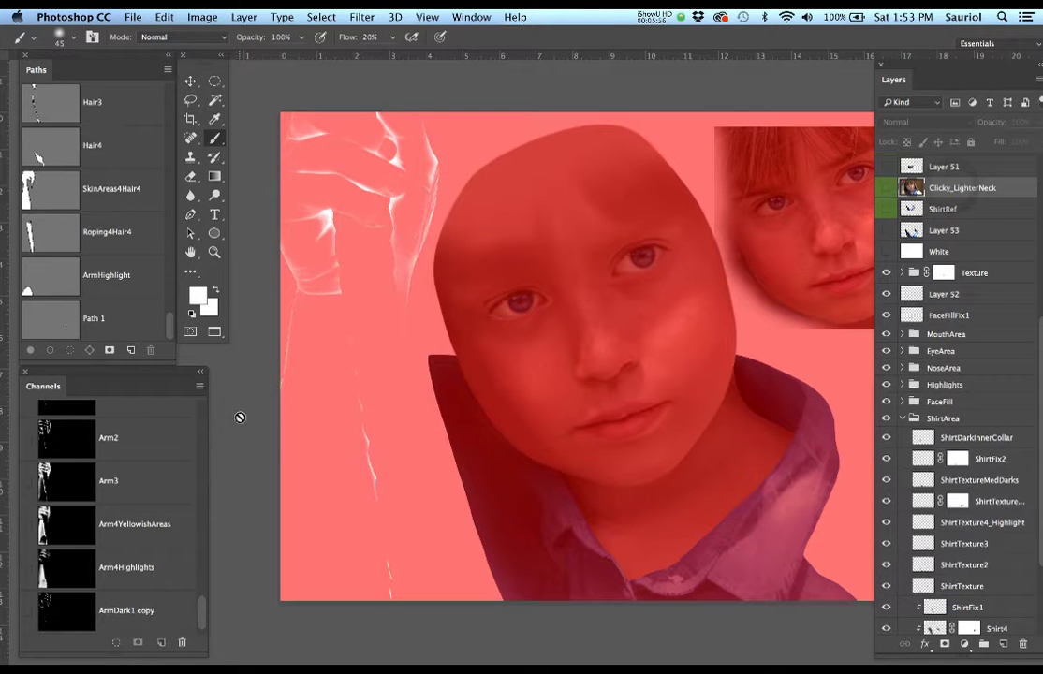
{"action": "scroll", "coordinate": [92, 585], "scroll_direction": "up", "scroll_amount": 2}
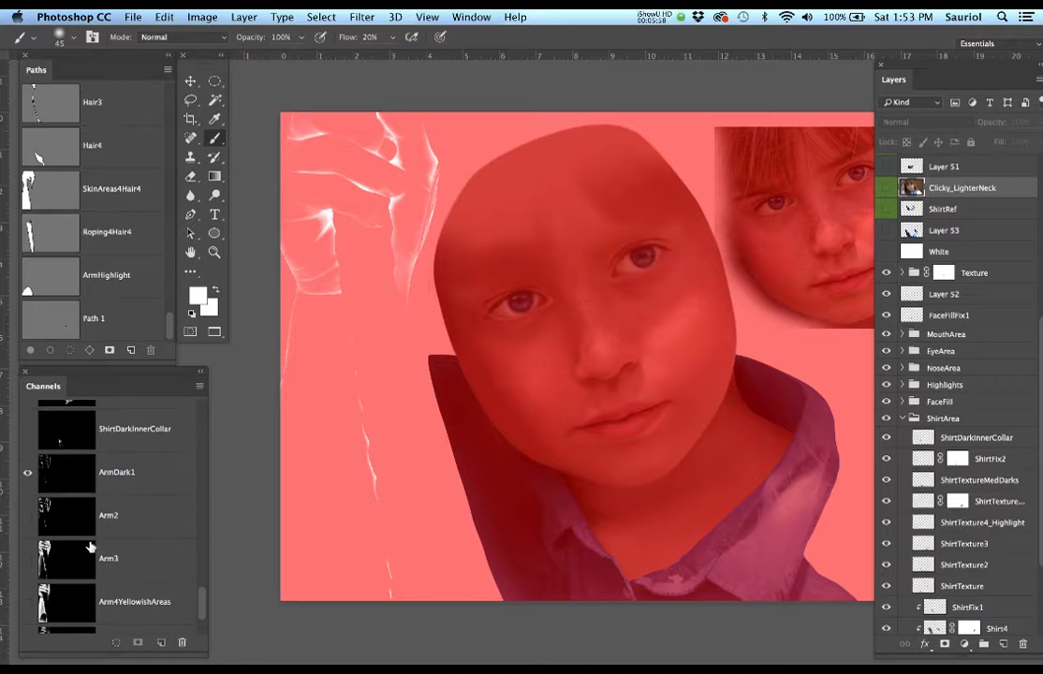
{"action": "left_click", "coordinate": [28, 476]}
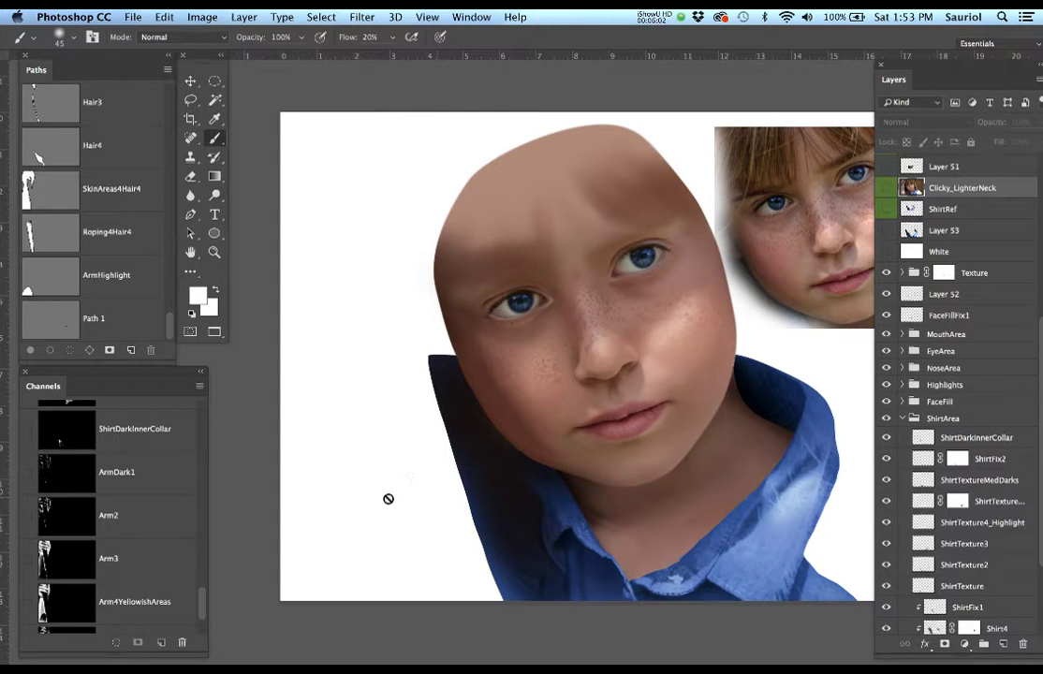
{"action": "left_click_drag", "start_coordinate": [199, 602], "coordinate": [200, 621]}
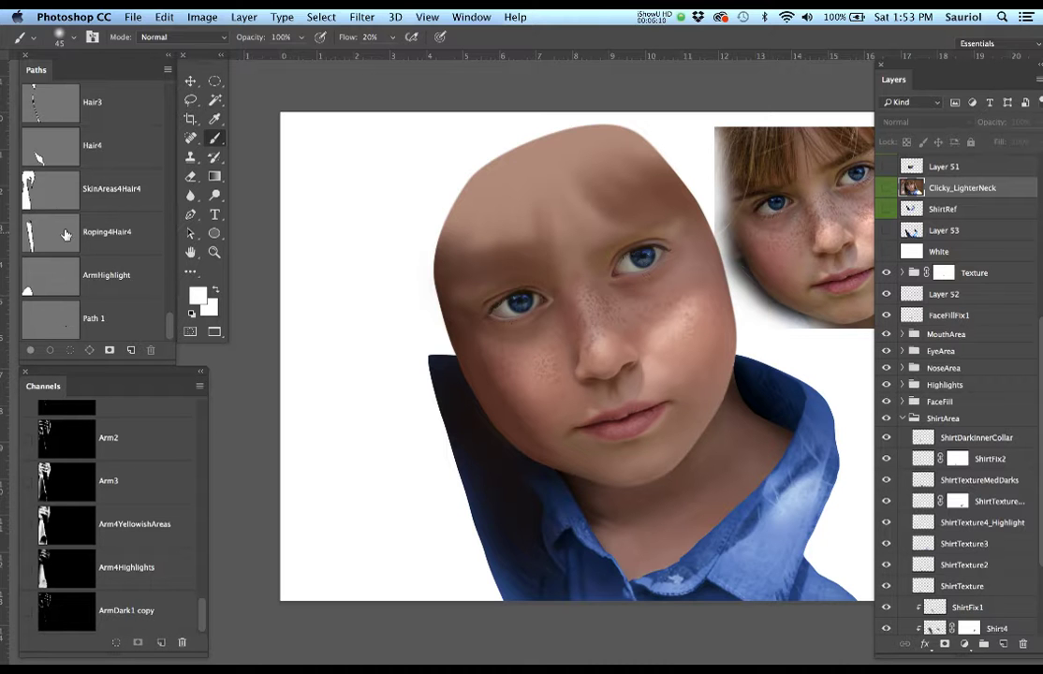
Load the SkinAreas4Hair4 path as a selection around the arm and hand, and show the Clicky_LighterNeck reference layer.
{"action": "left_click", "coordinate": [51, 193]}
{"action": "scroll", "coordinate": [85, 228], "scroll_direction": "up", "scroll_amount": 8}
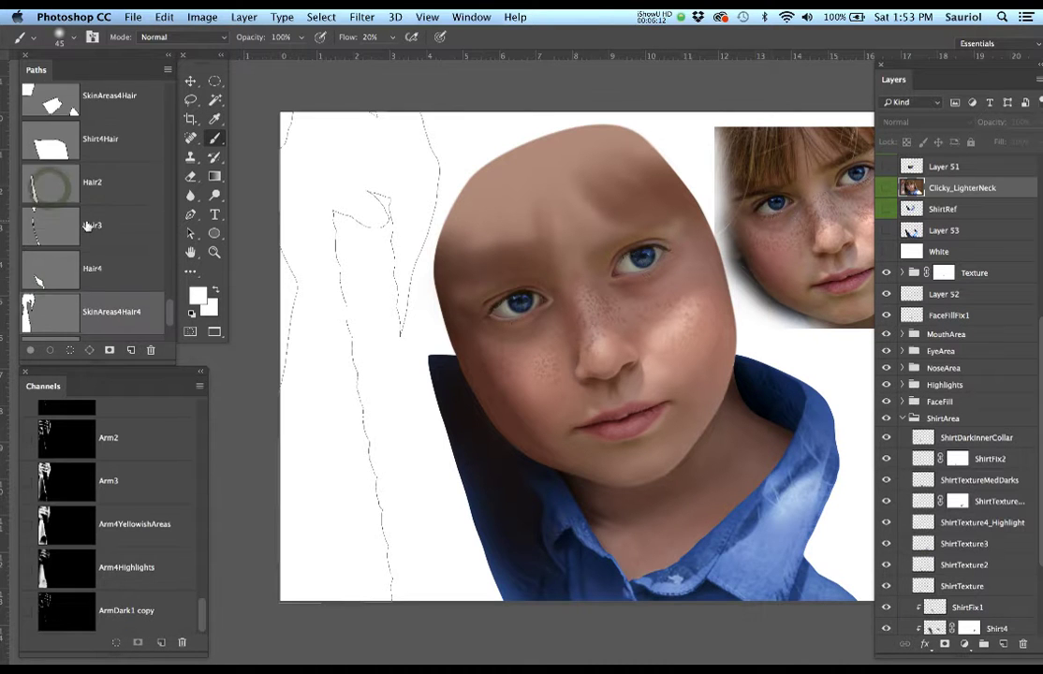
{"action": "scroll", "coordinate": [83, 228], "scroll_direction": "up", "scroll_amount": 10}
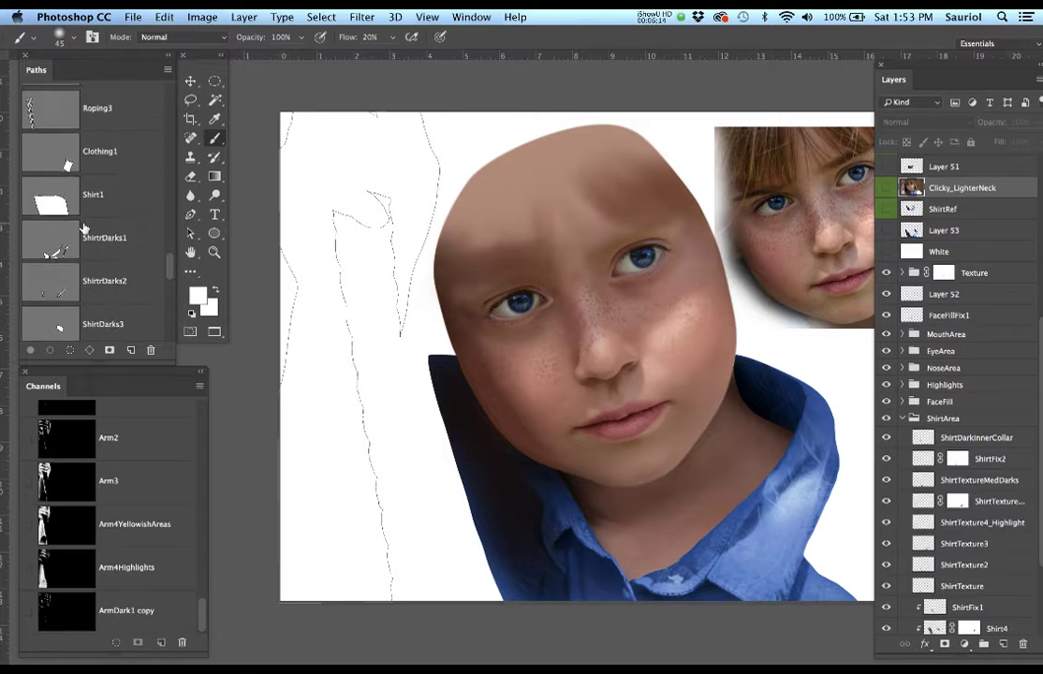
{"action": "scroll", "coordinate": [82, 228], "scroll_direction": "up", "scroll_amount": 4}
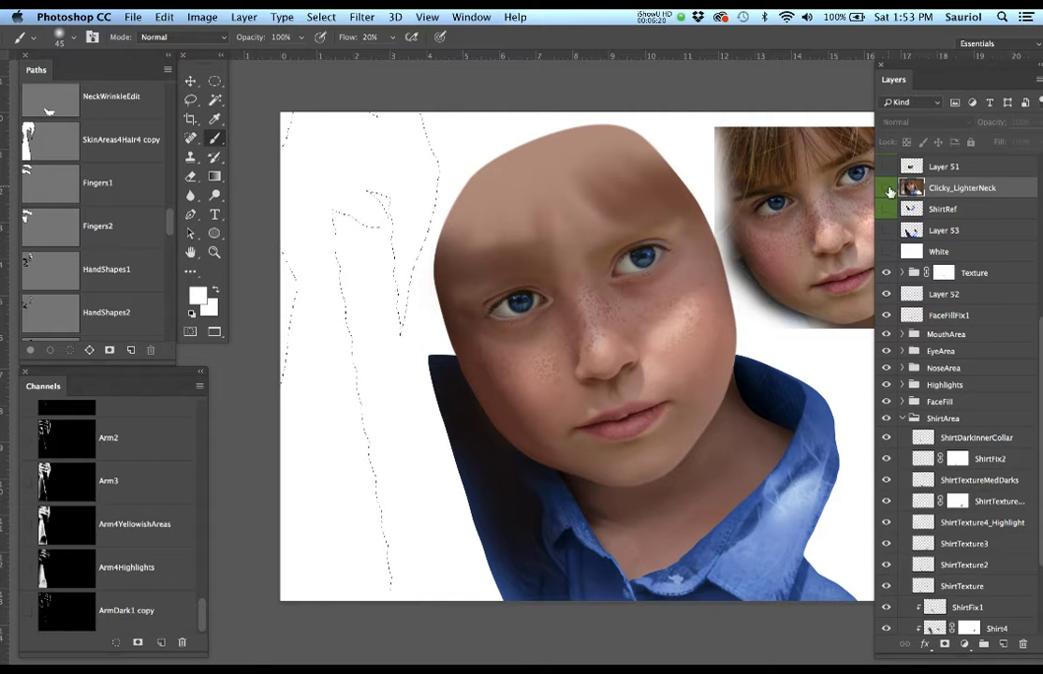
{"action": "left_click", "coordinate": [887, 189]}
{"action": "key", "text": "b"}
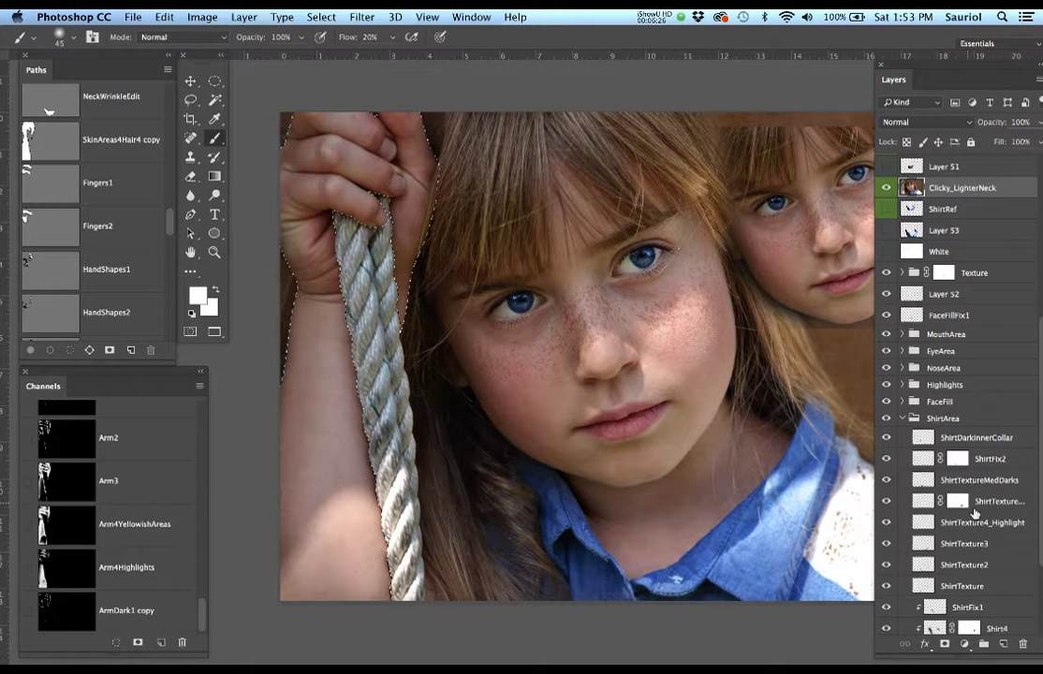
Collapse the ShirtArea group and create a new group named Arm_Fingers directly above MouthArea.
{"action": "left_click", "coordinate": [903, 419]}
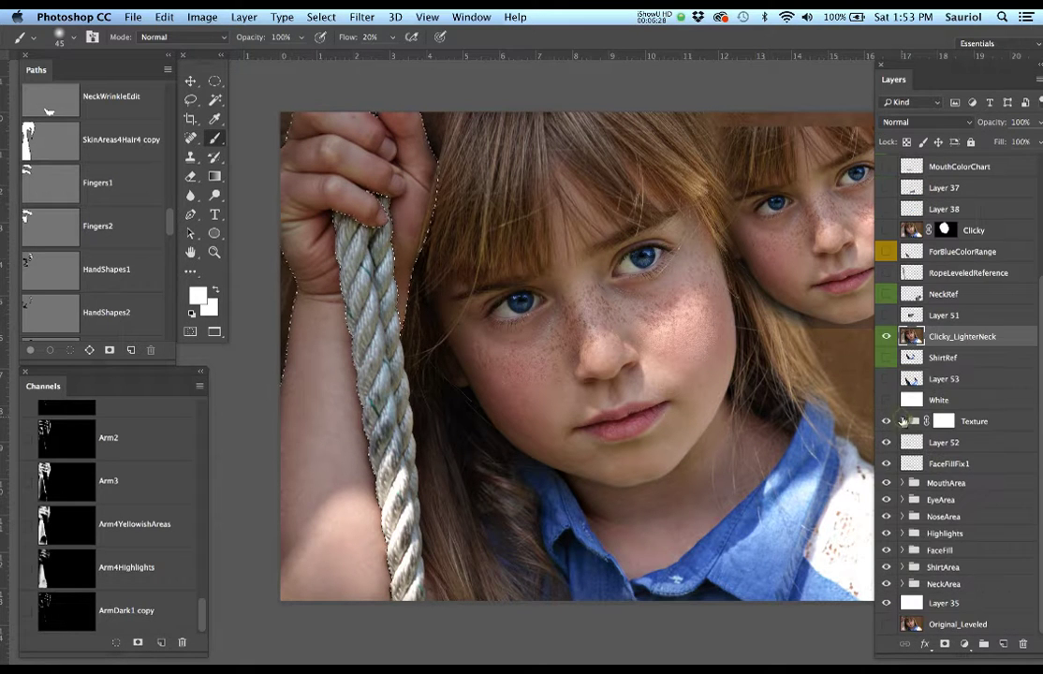
{"action": "left_click", "coordinate": [958, 485]}
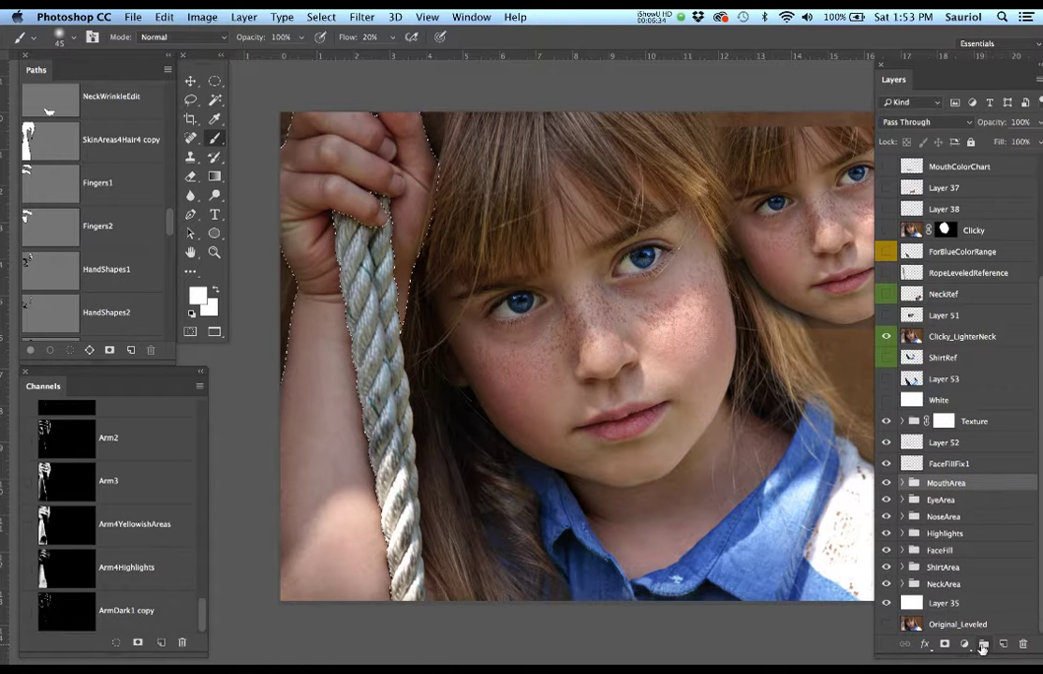
{"action": "left_click", "coordinate": [984, 646]}
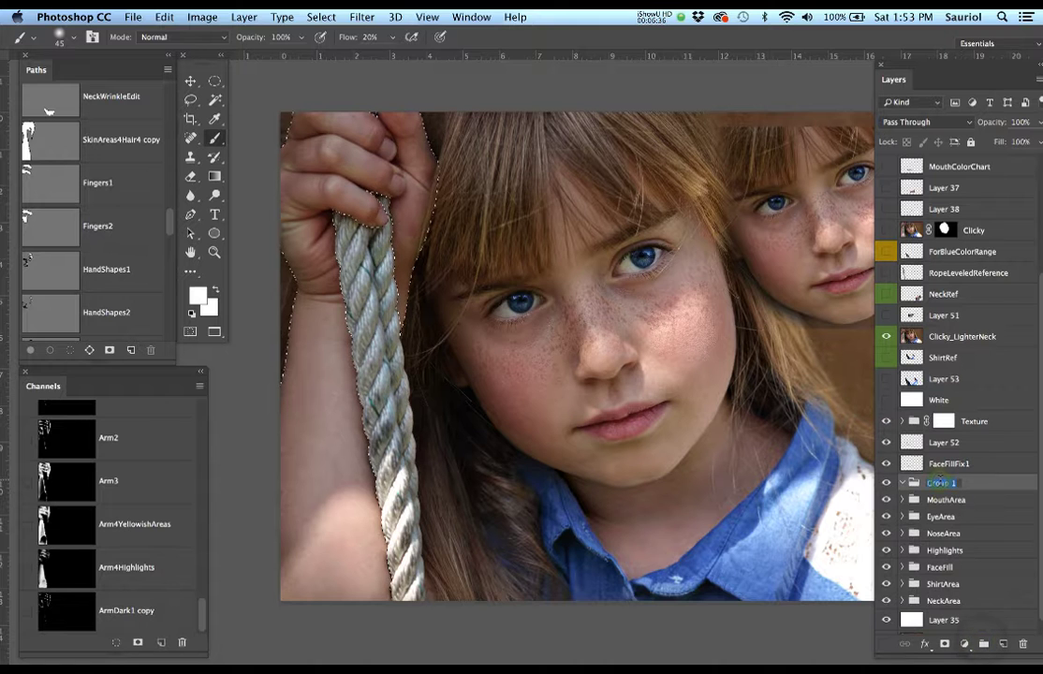
{"action": "type", "text": "Arm"}
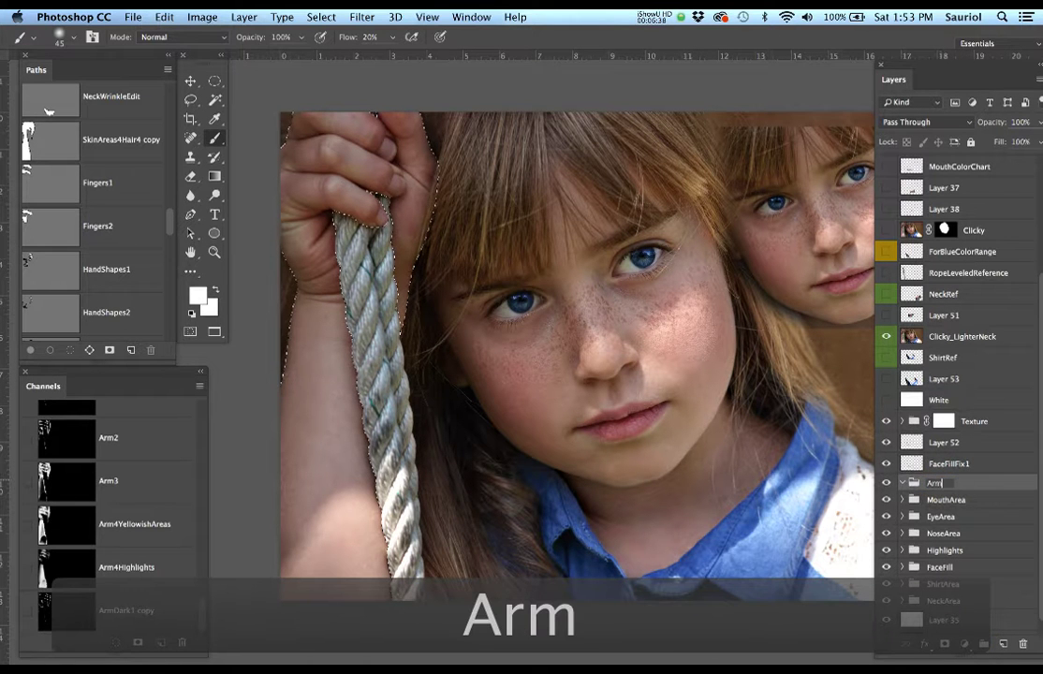
{"action": "type", "text": "_Fingers"}
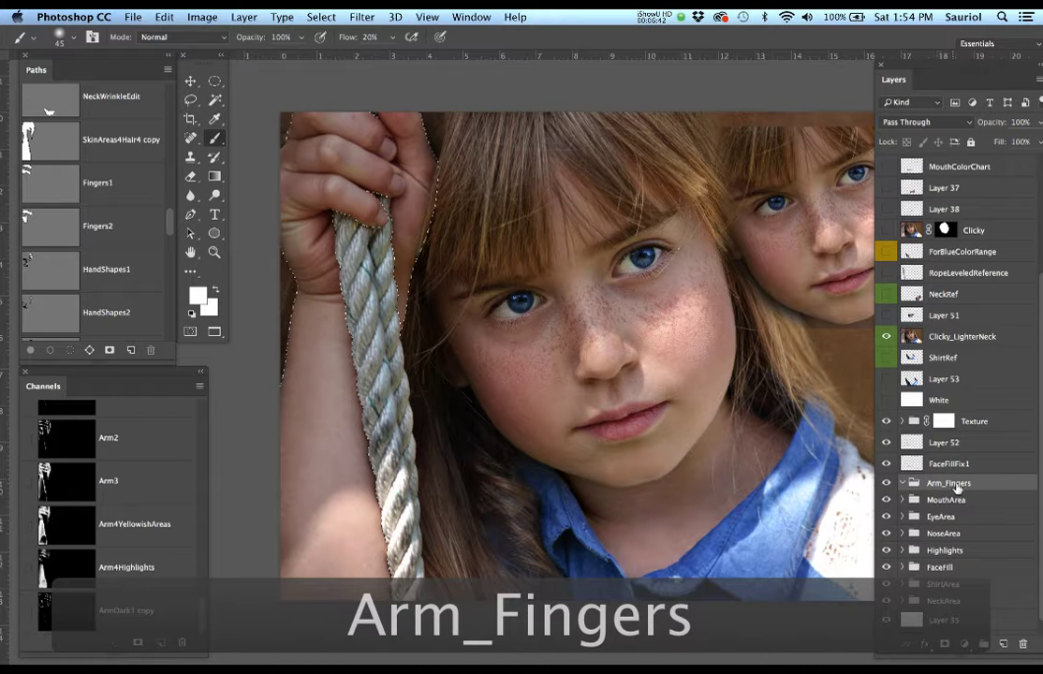
Add nine empty layers inside the Arm_Fingers group.
{"action": "left_click", "coordinate": [1003, 645]}
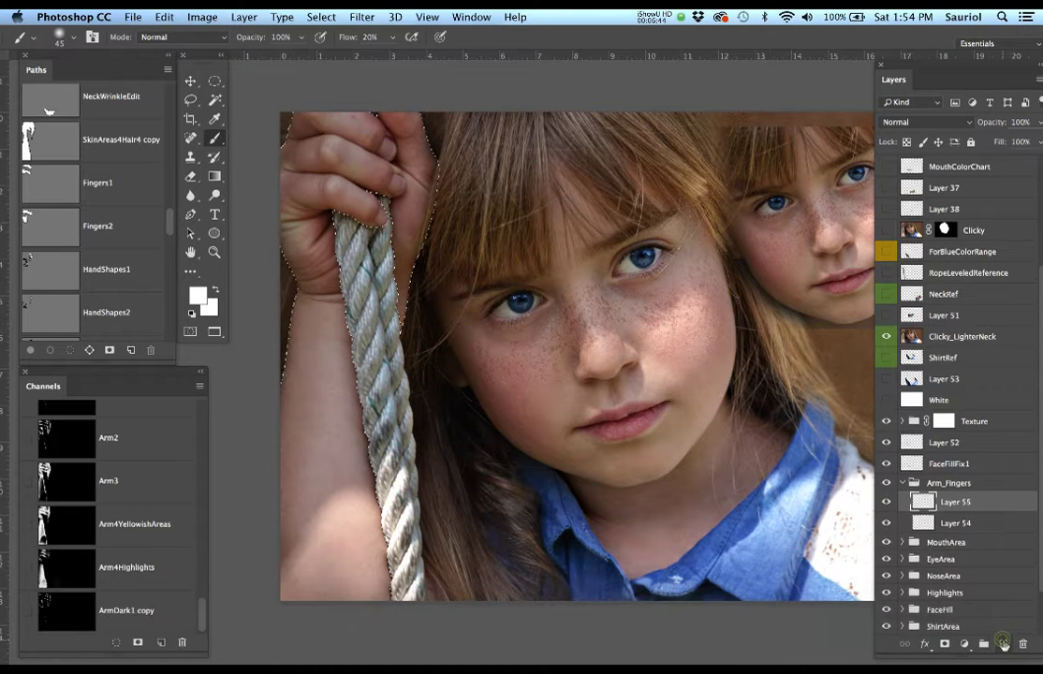
{"action": "left_click", "coordinate": [1003, 643]}
{"action": "left_click", "coordinate": [1003, 643]}
{"action": "scroll", "coordinate": [981, 525], "scroll_direction": "down", "scroll_amount": 3}
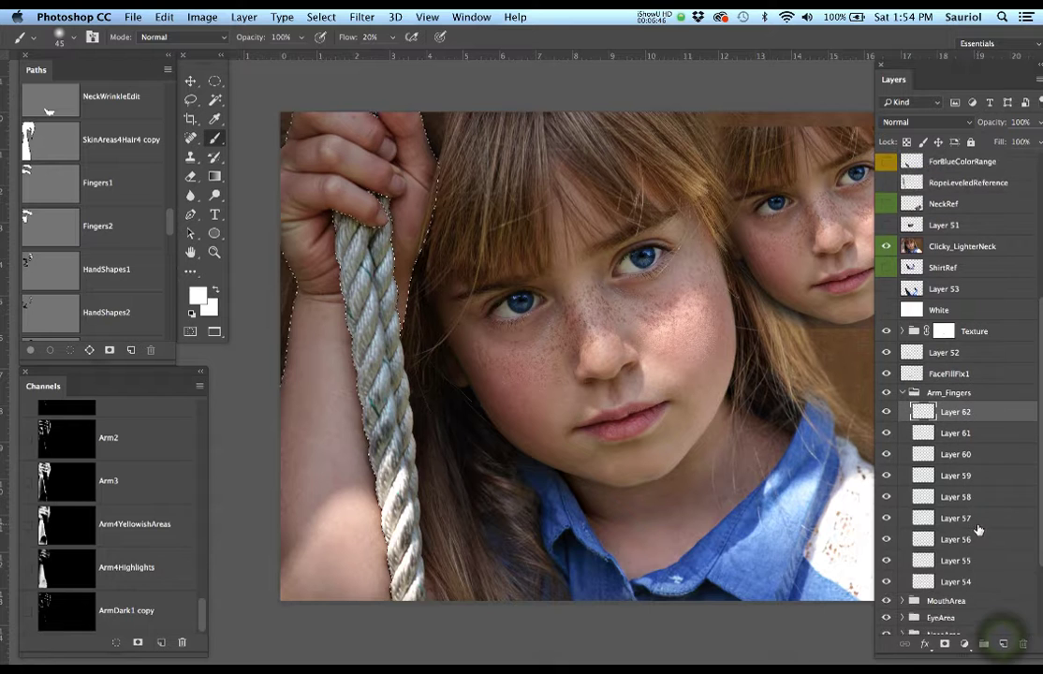
Rename the lowest four layers in Arm_Fingers, from the bottom up, as Fill1, 2, 3 and 4.
{"action": "double_click", "coordinate": [955, 553]}
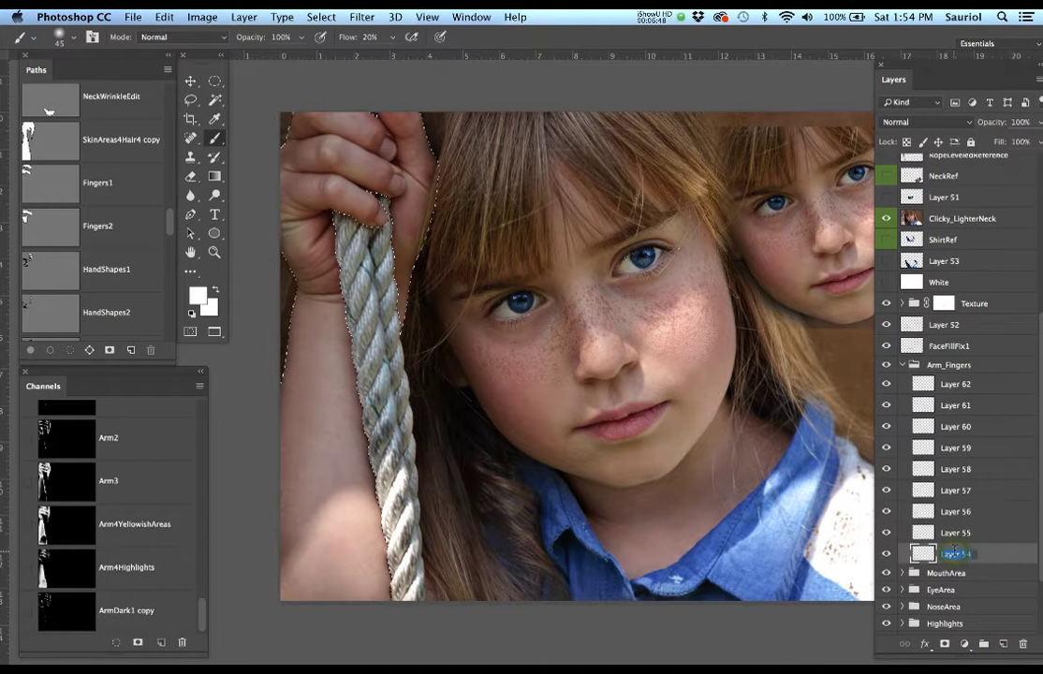
{"action": "type", "text": "Fill"}
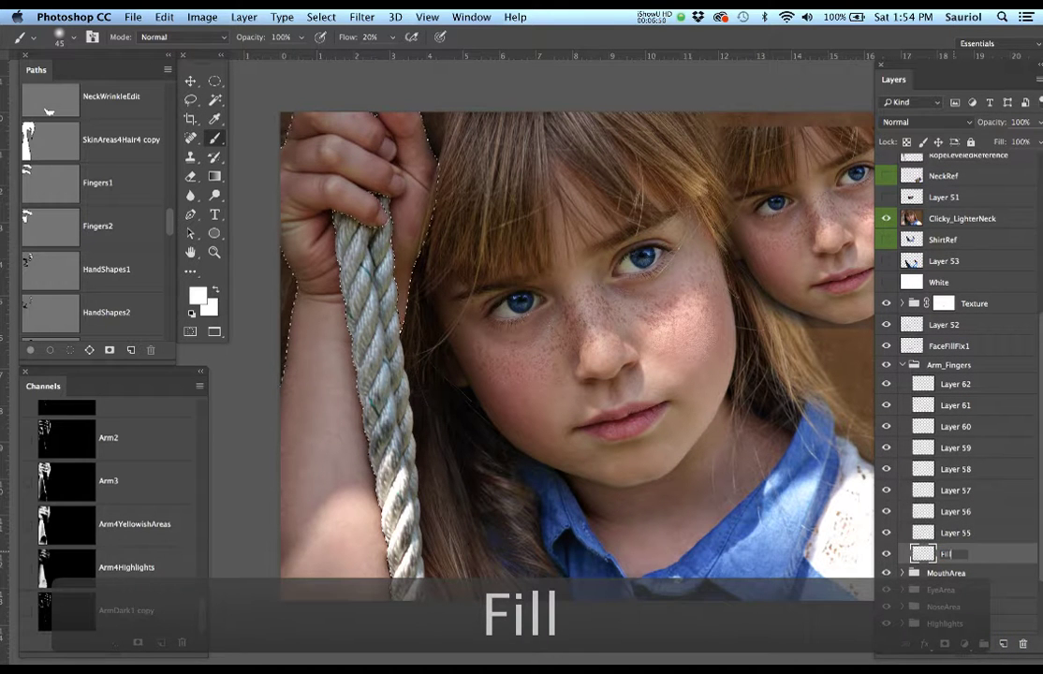
{"action": "type", "text": "1"}
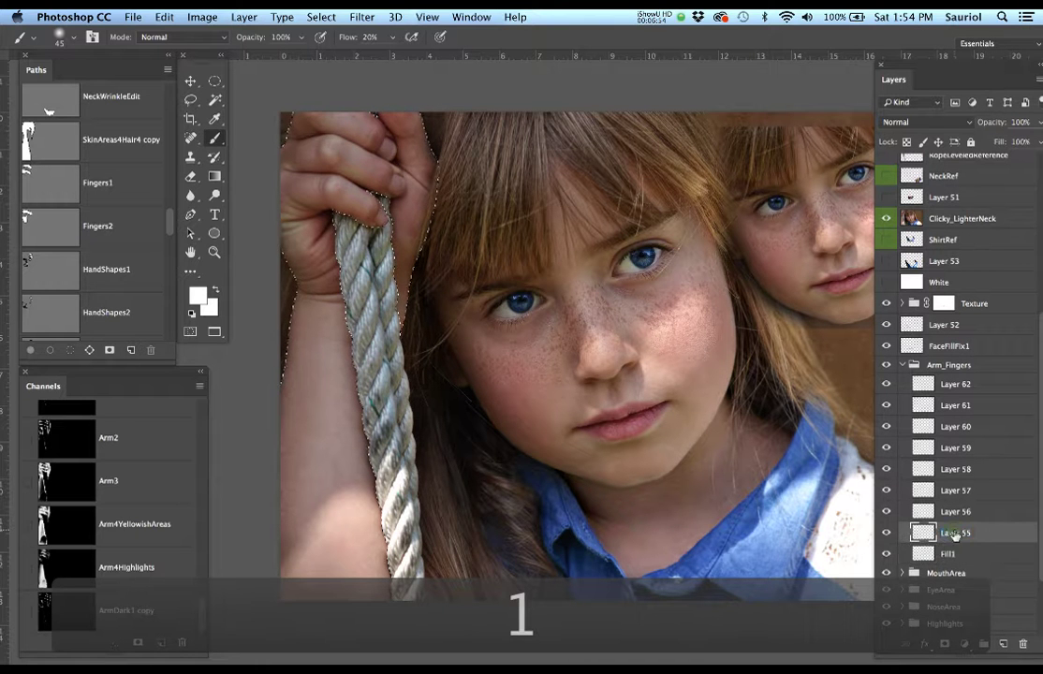
{"action": "double_click", "coordinate": [956, 533]}
{"action": "type", "text": "2"}
{"action": "double_click", "coordinate": [956, 512]}
{"action": "type", "text": "3"}
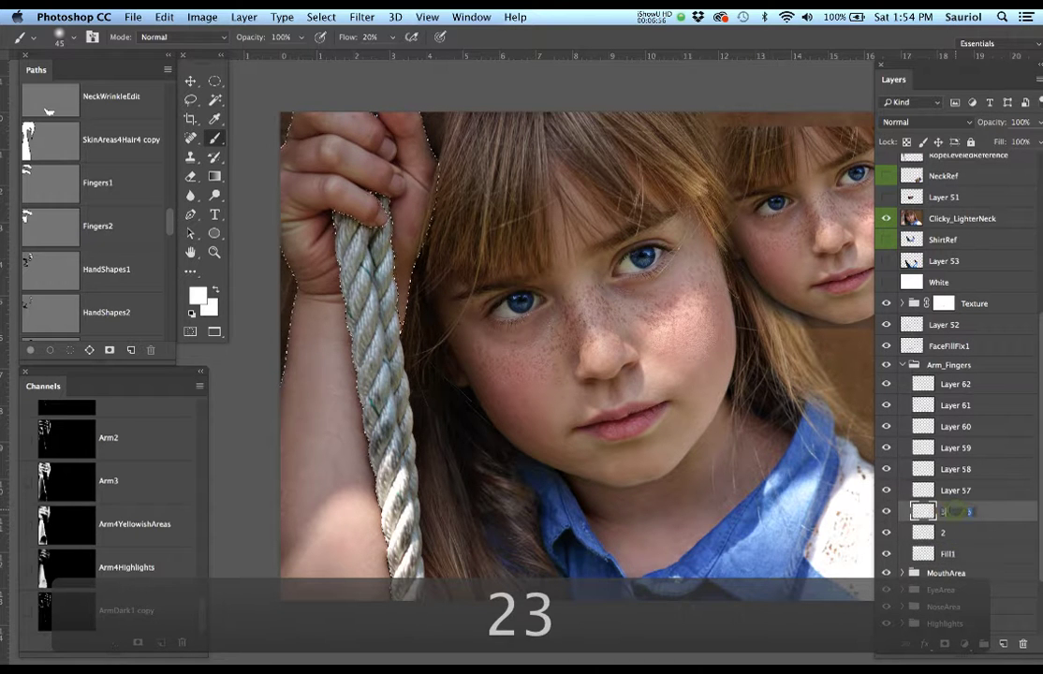
{"action": "double_click", "coordinate": [954, 490]}
{"action": "type", "text": "4"}
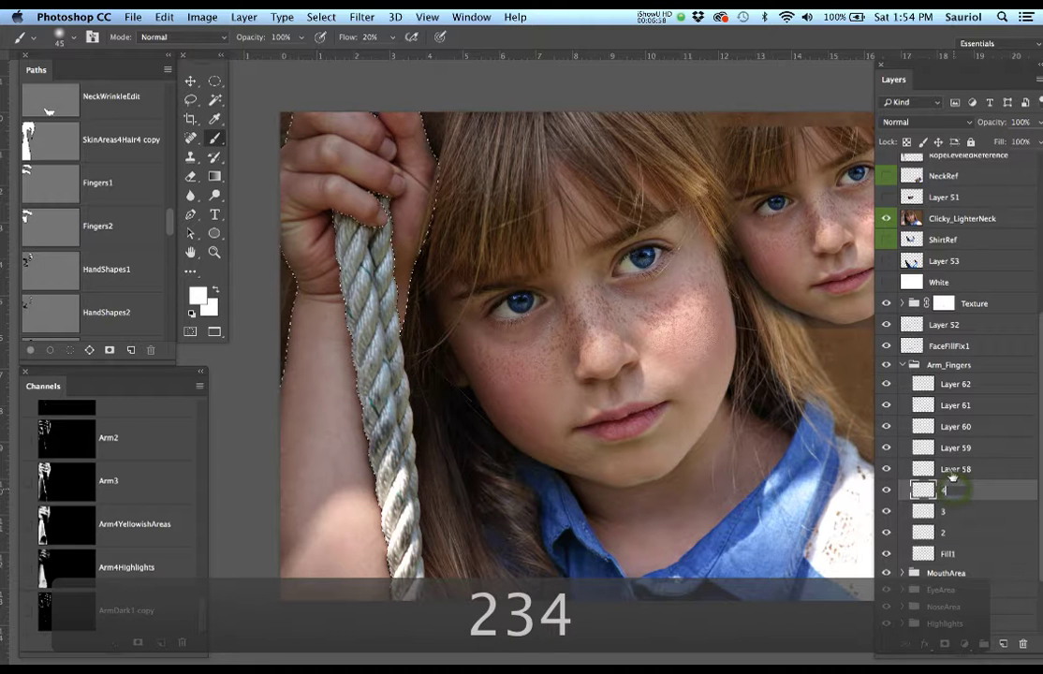
Rename the remaining five Arm_Fingers layers, going upward, as 5, 6, 7, 8 and 9.
{"action": "double_click", "coordinate": [954, 468]}
{"action": "type", "text": "5"}
{"action": "double_click", "coordinate": [952, 449]}
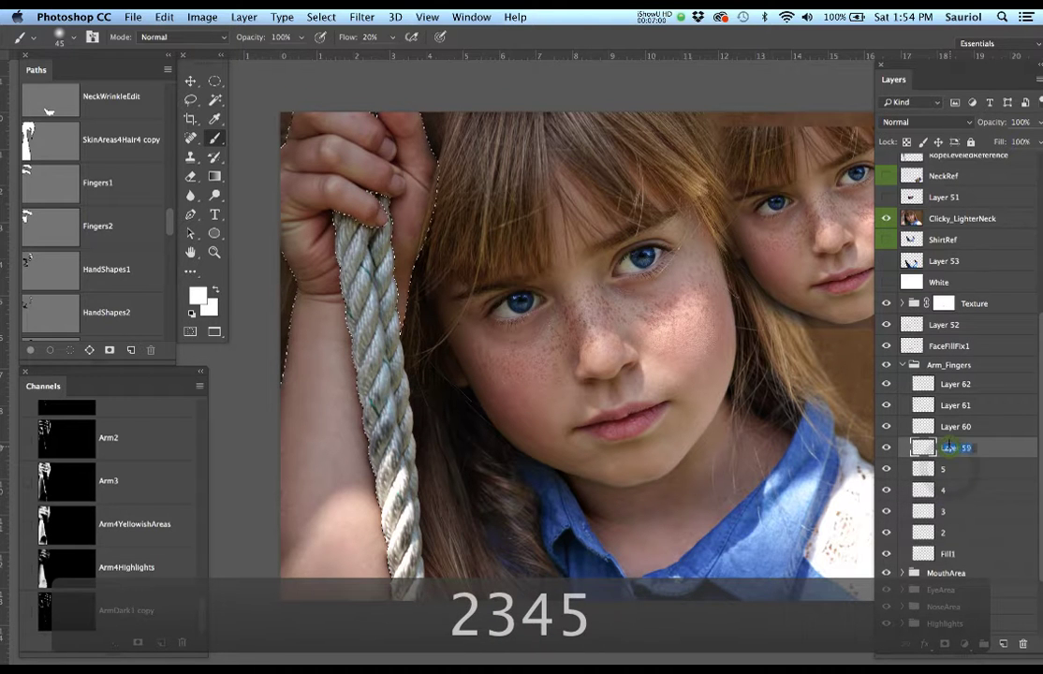
{"action": "type", "text": "6"}
{"action": "double_click", "coordinate": [950, 426]}
{"action": "type", "text": "7"}
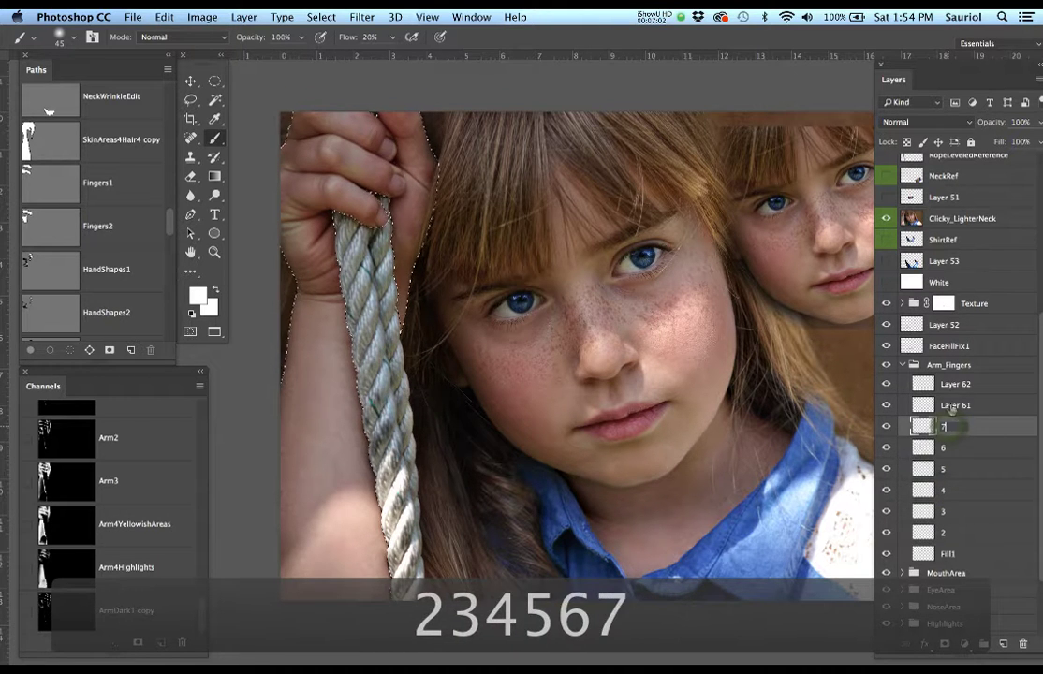
{"action": "double_click", "coordinate": [953, 405]}
{"action": "type", "text": "8"}
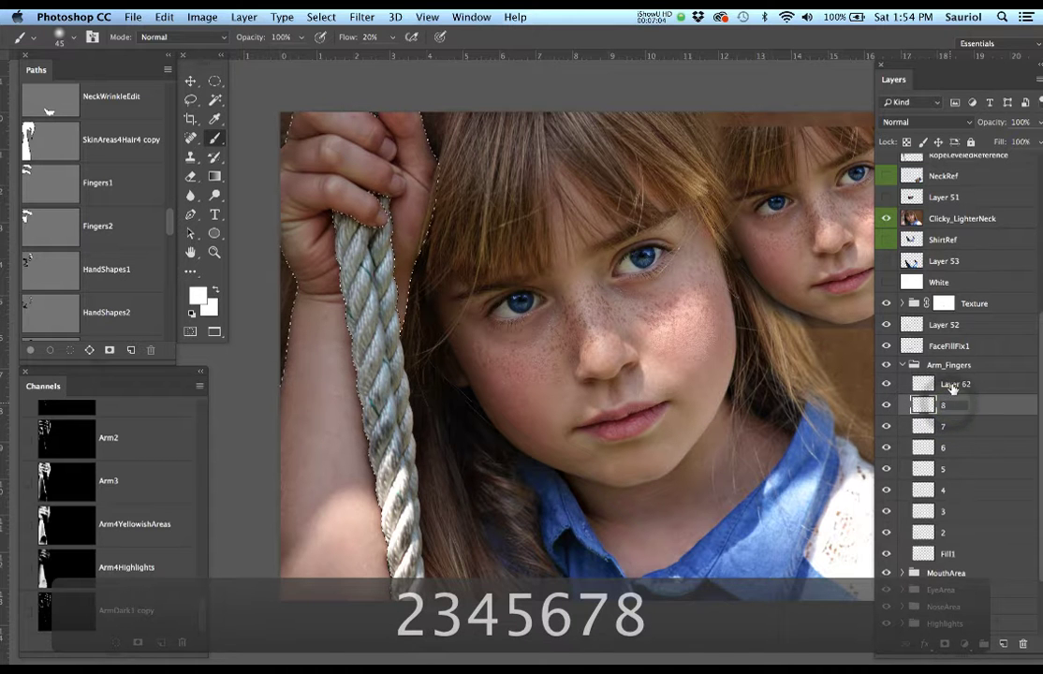
{"action": "double_click", "coordinate": [953, 384]}
{"action": "type", "text": "9"}
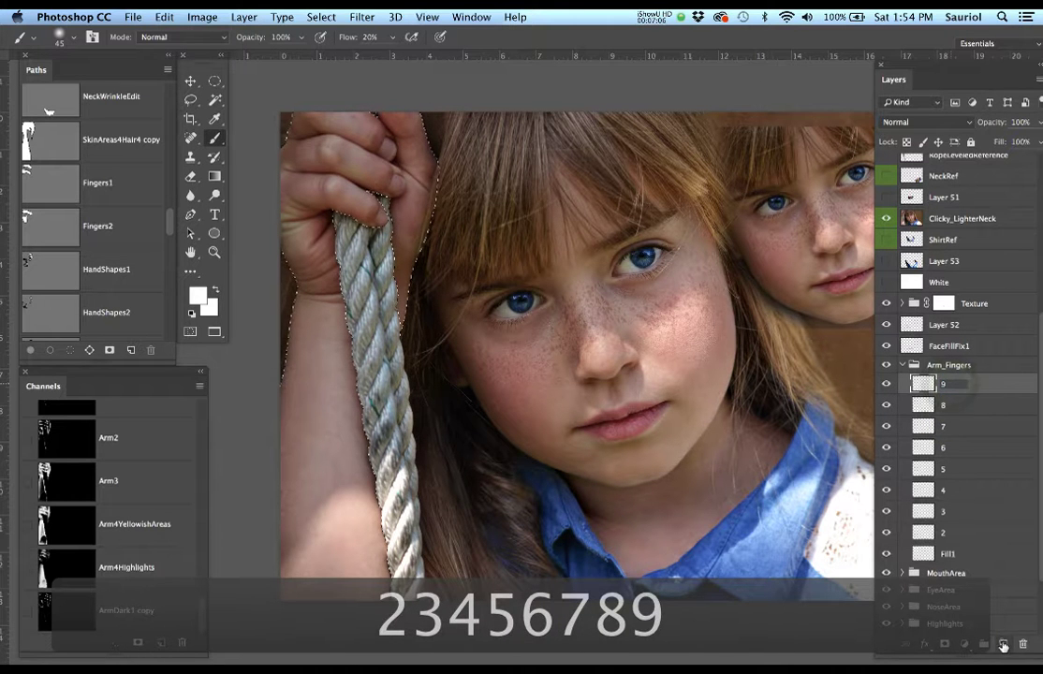
Add one more layer named 10 at the top of the Arm_Fingers group and save the document.
{"action": "left_click", "coordinate": [1003, 643]}
{"action": "double_click", "coordinate": [955, 384]}
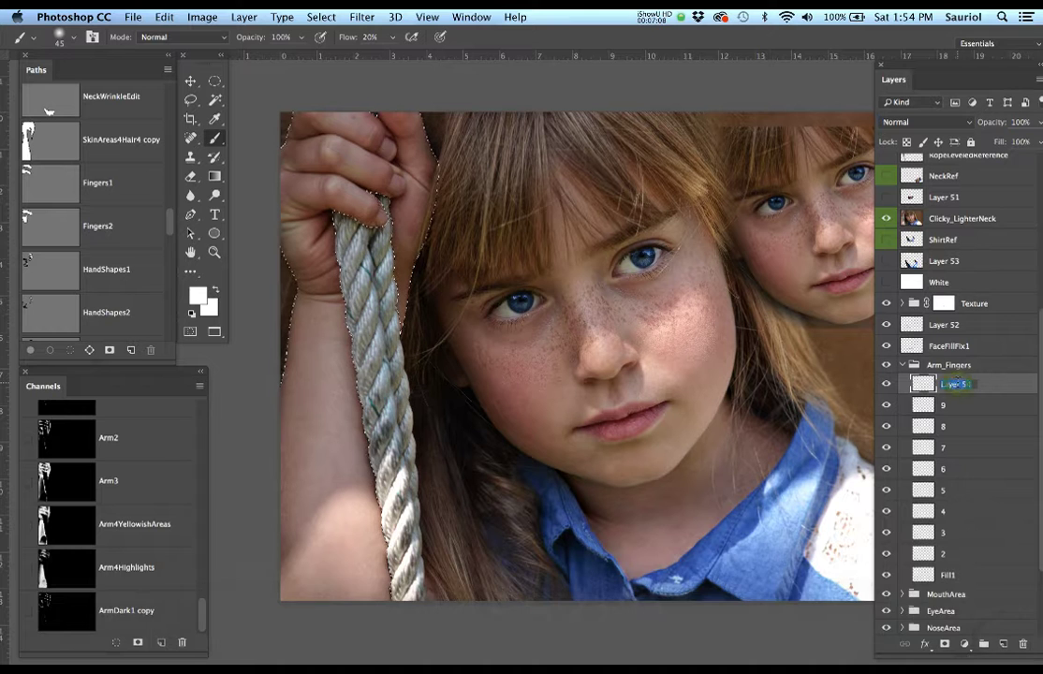
{"action": "type", "text": "10"}
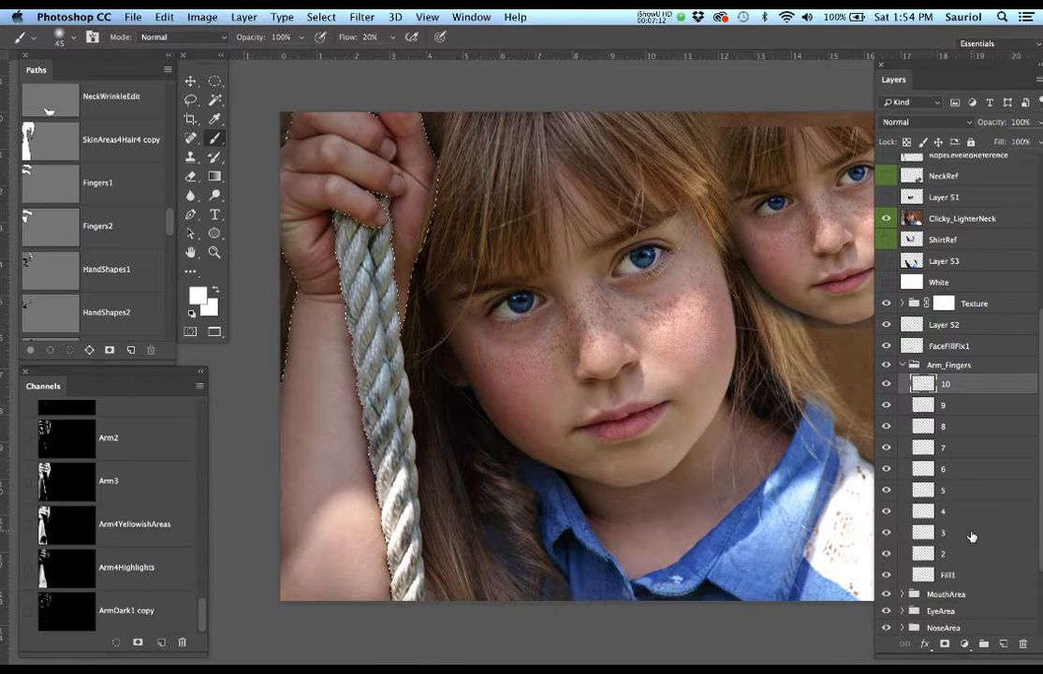
{"action": "key", "text": "super+s"}
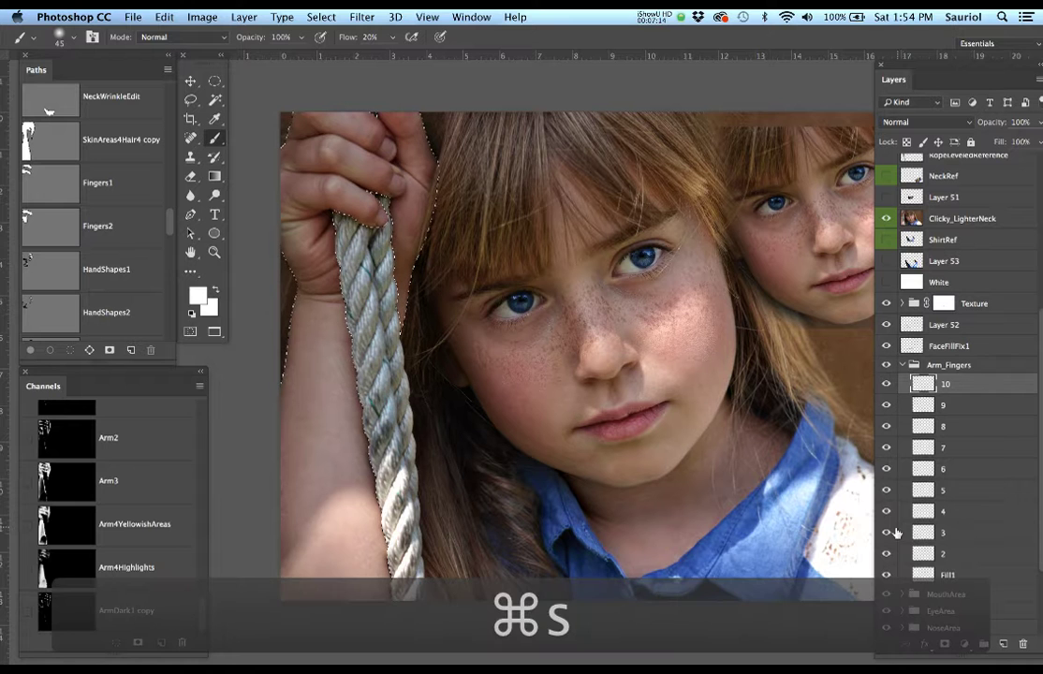
Fill the arm selection on the Fill1 layer with a skin tone sampled from the forearm in the photo.
{"action": "left_click", "coordinate": [979, 573]}
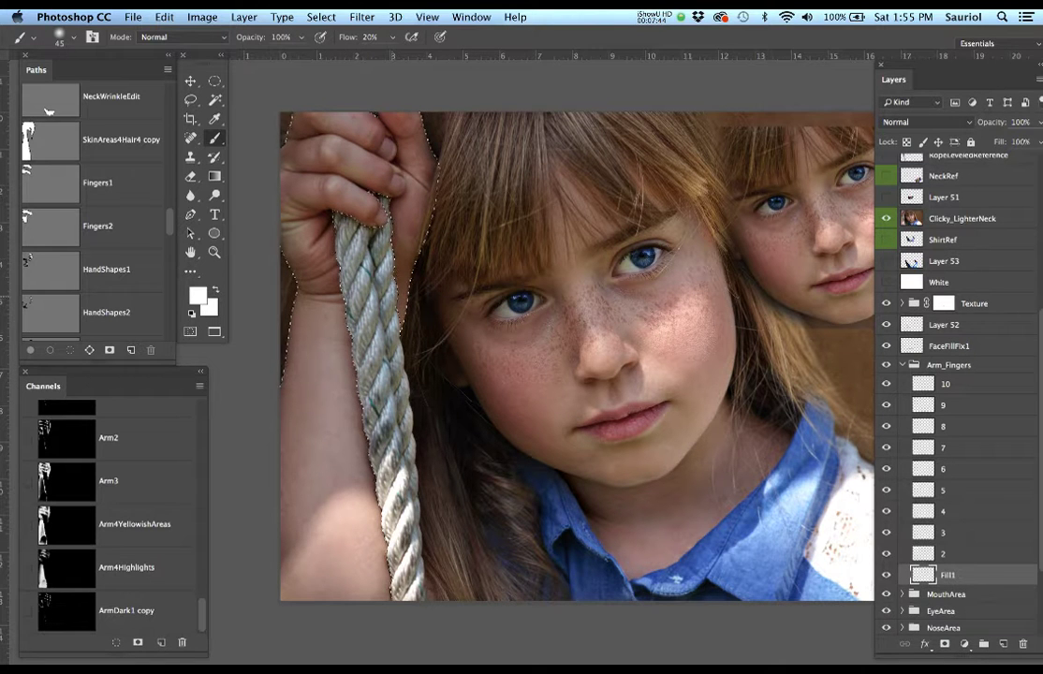
{"action": "key", "text": "b"}
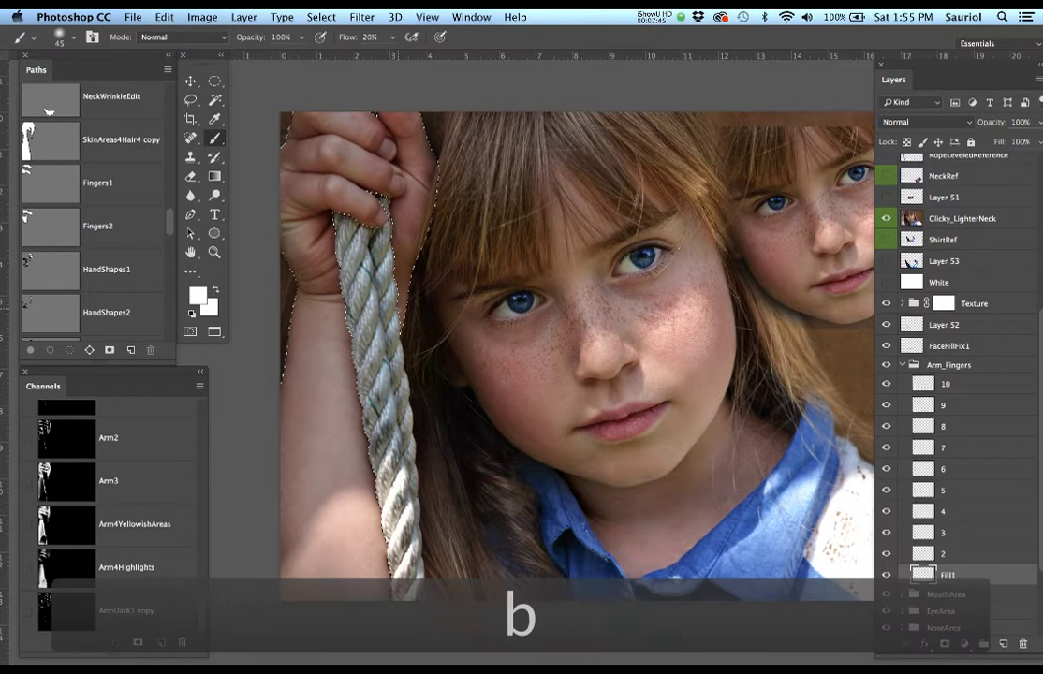
{"action": "left_click", "coordinate": [326, 368], "text": "alt"}
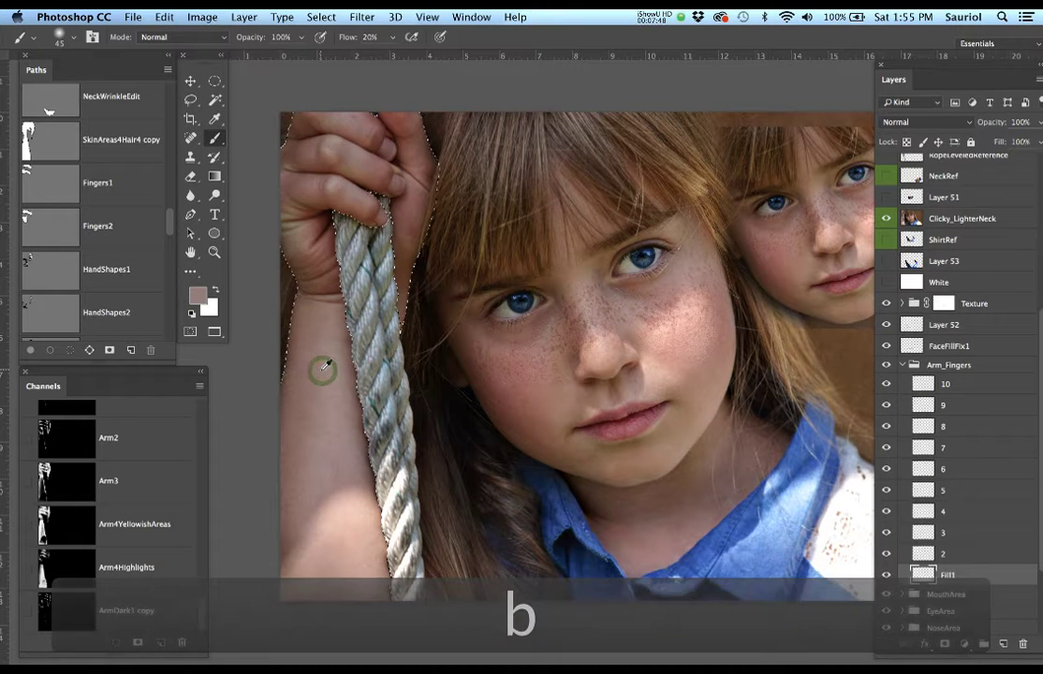
{"action": "scroll", "coordinate": [321, 375], "scroll_direction": "up", "scroll_amount": 2}
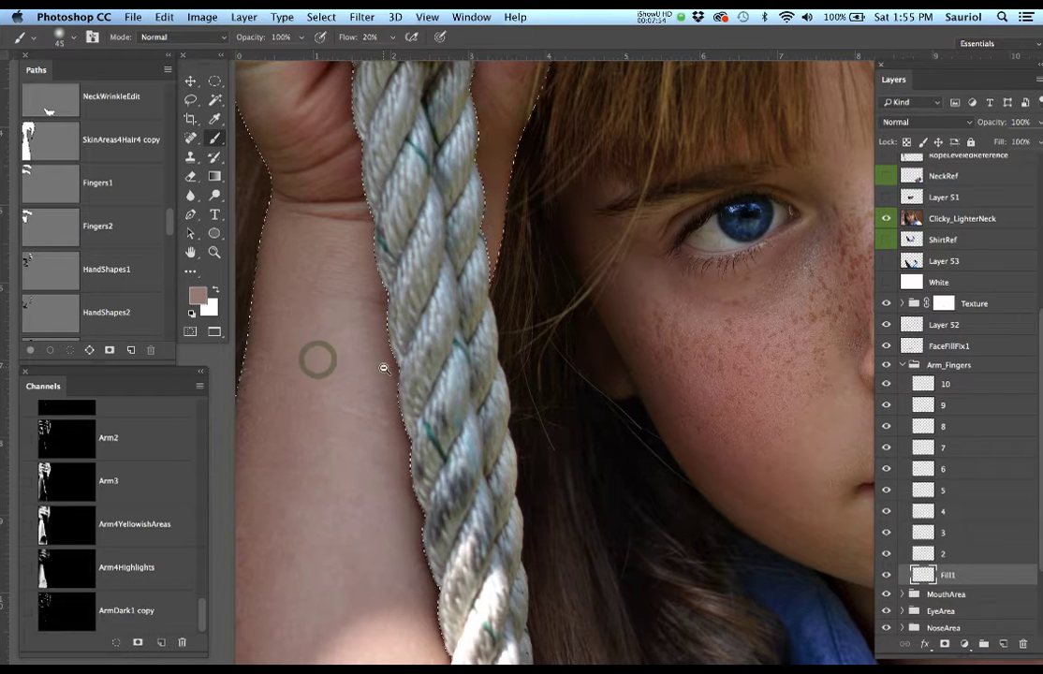
{"action": "scroll", "coordinate": [361, 364], "scroll_direction": "down", "scroll_amount": 2}
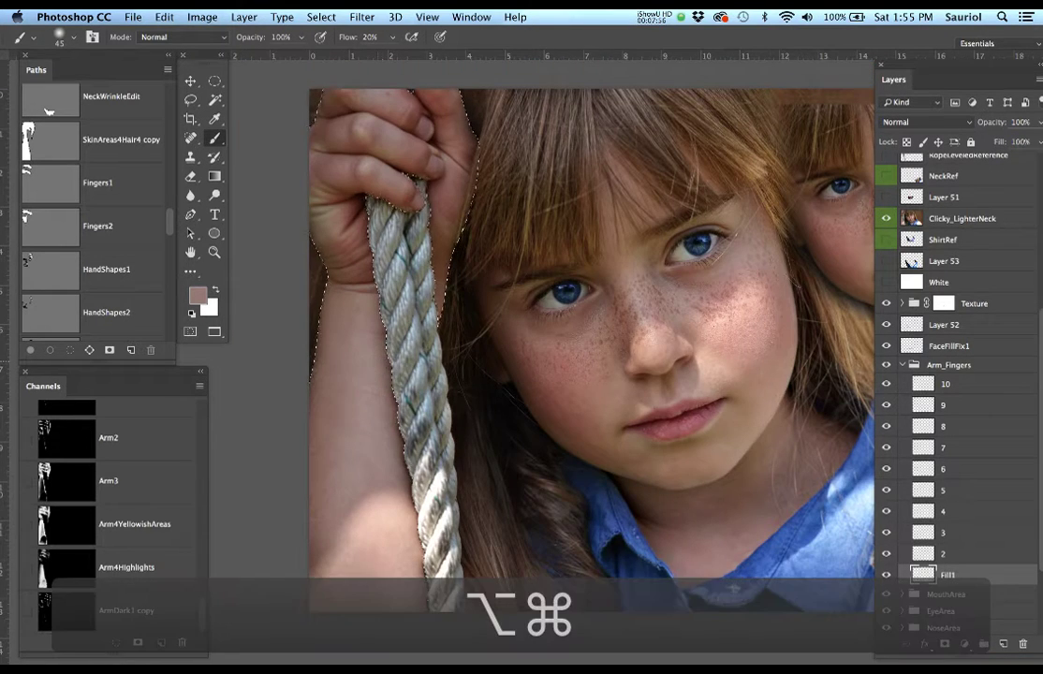
Toggle the Clicky_LighterNeck layer off and on to compare the flat arm fill with the photo.
{"action": "left_click", "coordinate": [888, 219]}
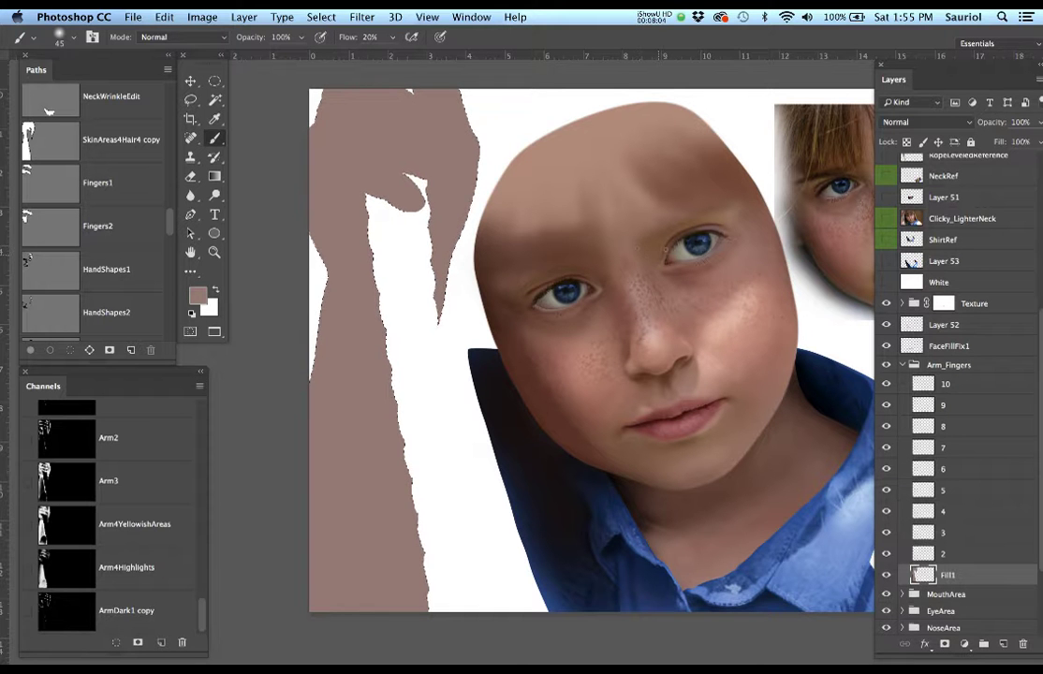
{"action": "left_click", "coordinate": [886, 220]}
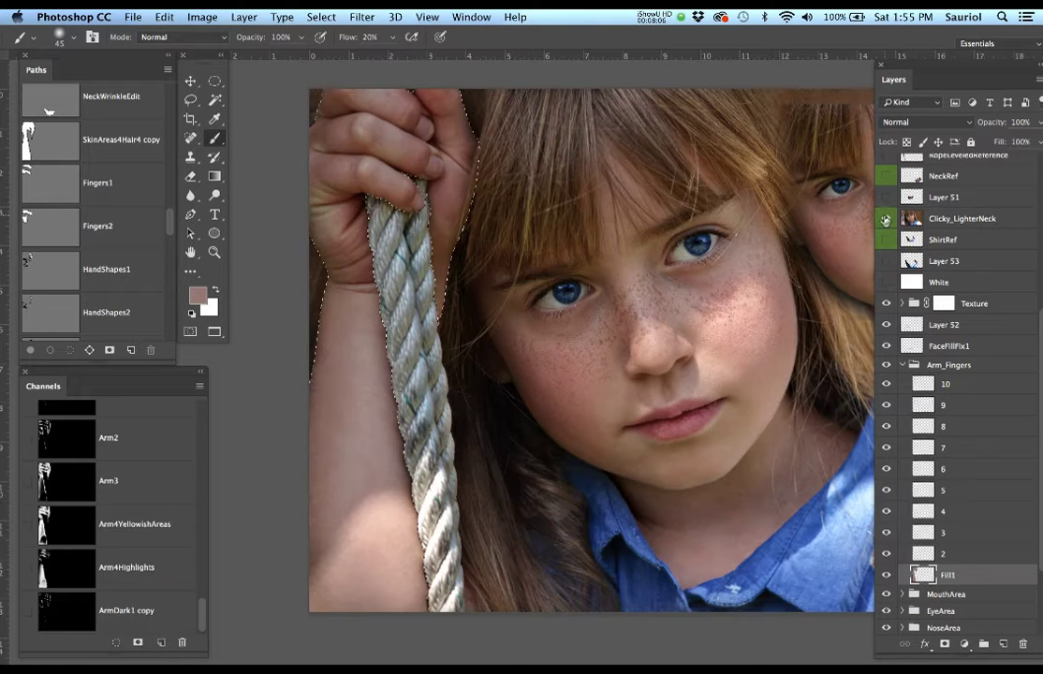
{"action": "left_click", "coordinate": [886, 220]}
{"action": "left_click", "coordinate": [885, 220]}
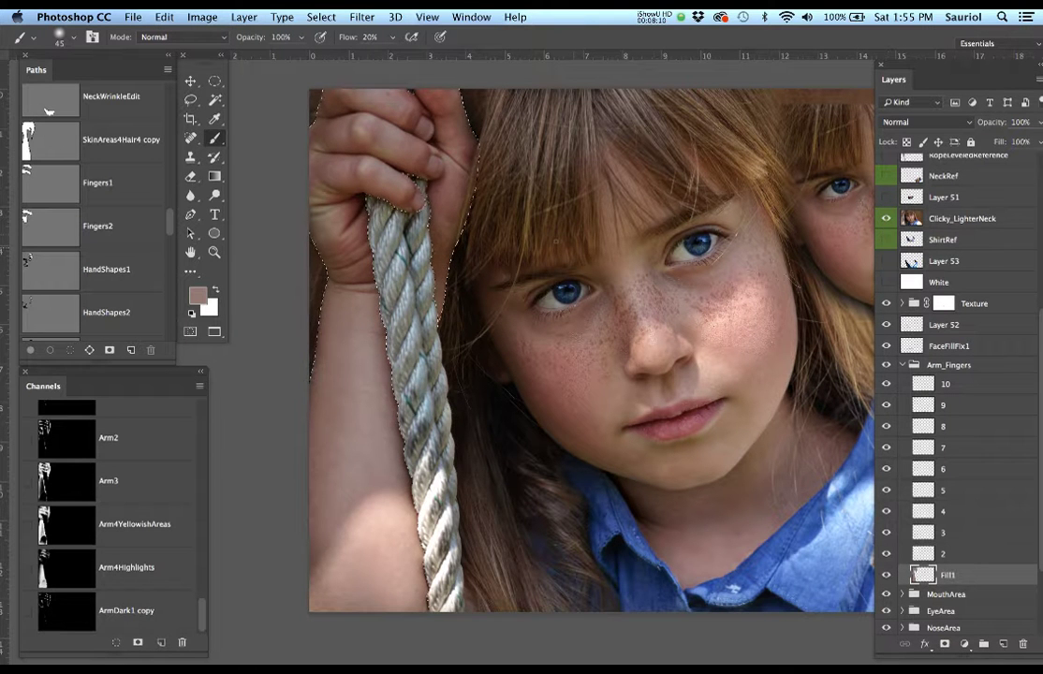
Copy a rectangular area covering the whole hand, arm and rope from the Clicky_LighterNeck layer onto a new layer.
{"action": "key", "text": "super+d"}
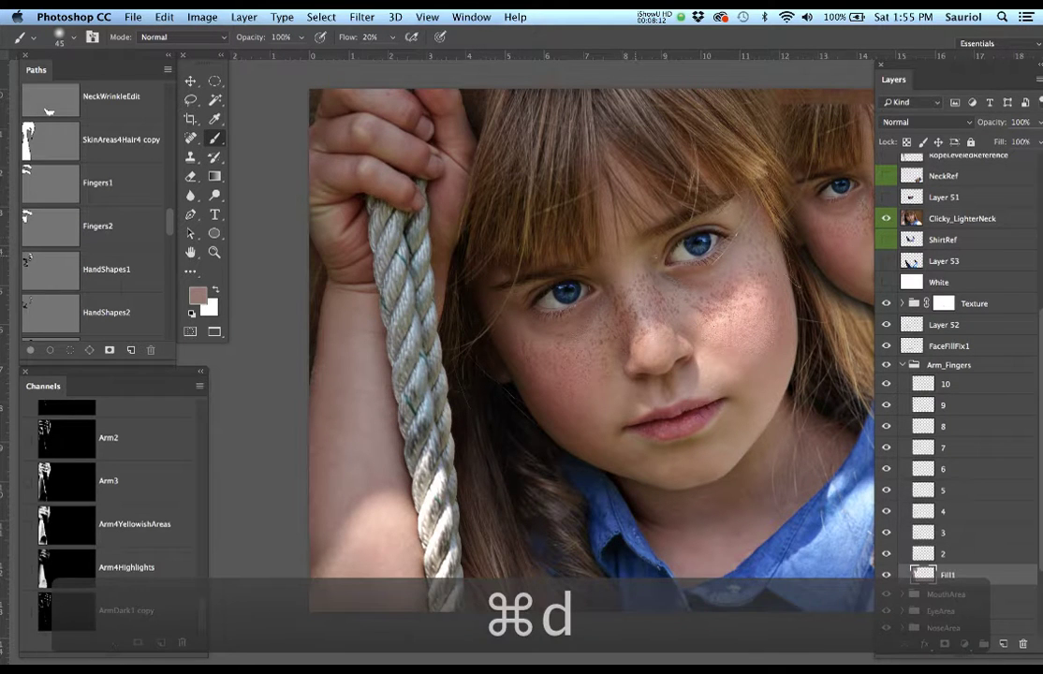
{"action": "key", "text": "m"}
{"action": "left_click_drag", "start_coordinate": [303, 83], "coordinate": [523, 553]}
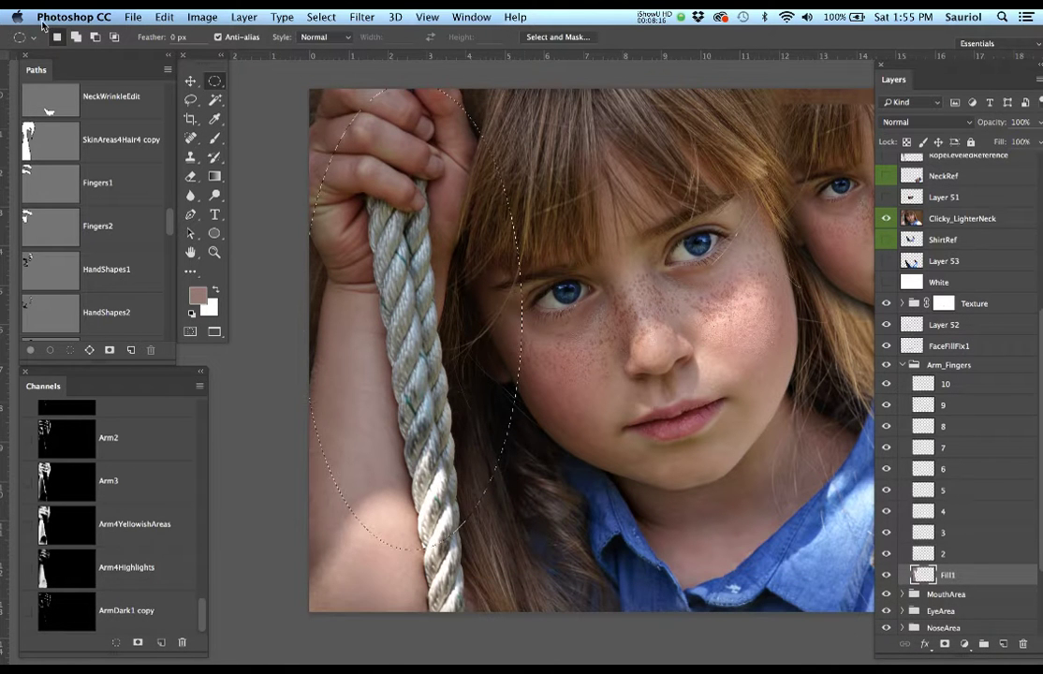
{"action": "left_click_drag", "start_coordinate": [215, 82], "coordinate": [501, 624]}
{"action": "key", "text": "super+d"}
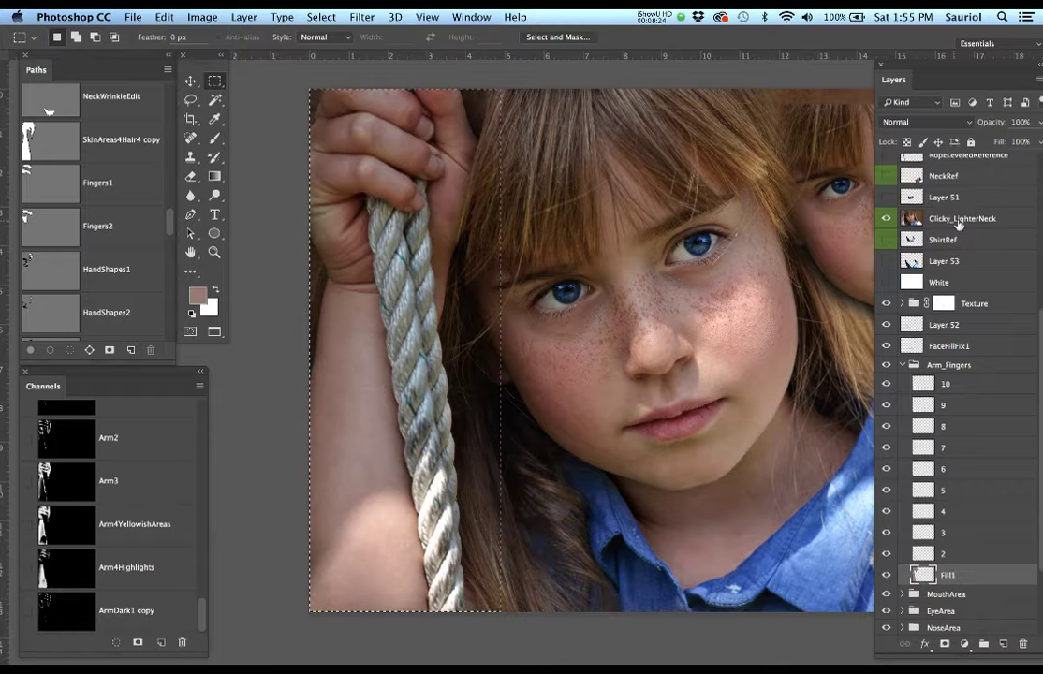
{"action": "left_click", "coordinate": [959, 221]}
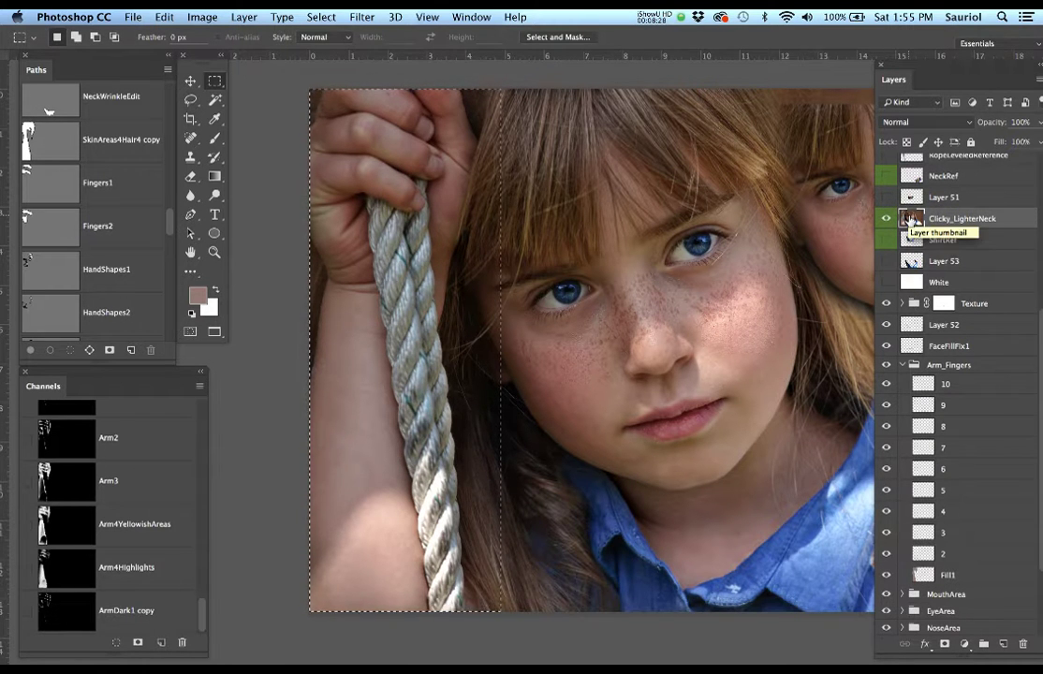
{"action": "key", "text": "super+j"}
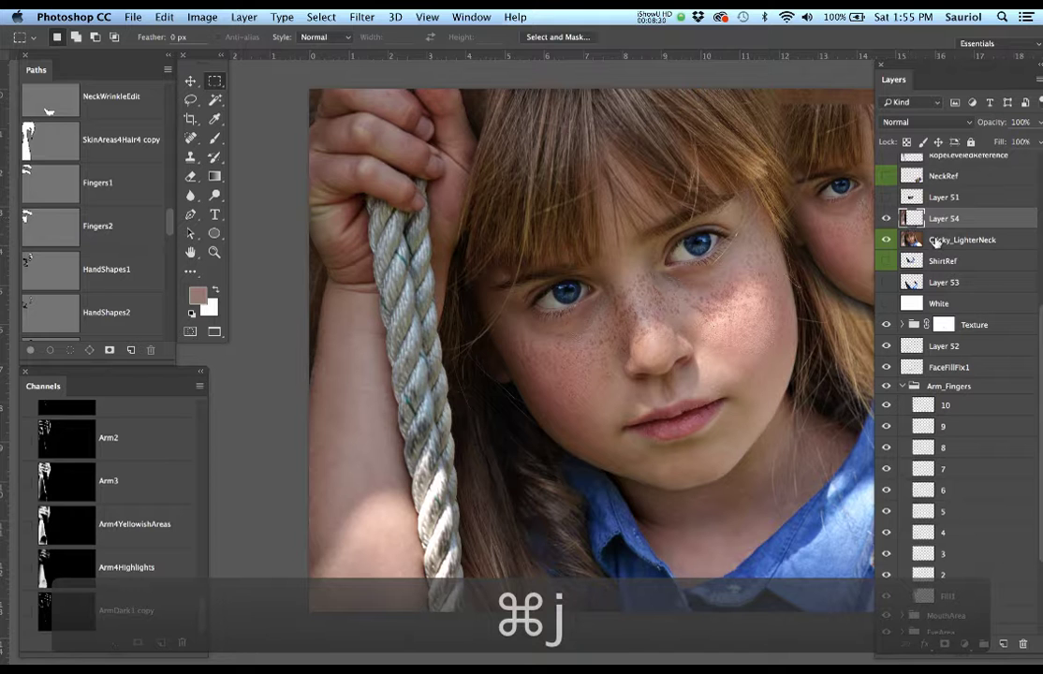
Scale down the copied arm reference, place it over the face beside the painted arm, and hide the Clicky_LighterNeck layer.
{"action": "key", "text": "super+t"}
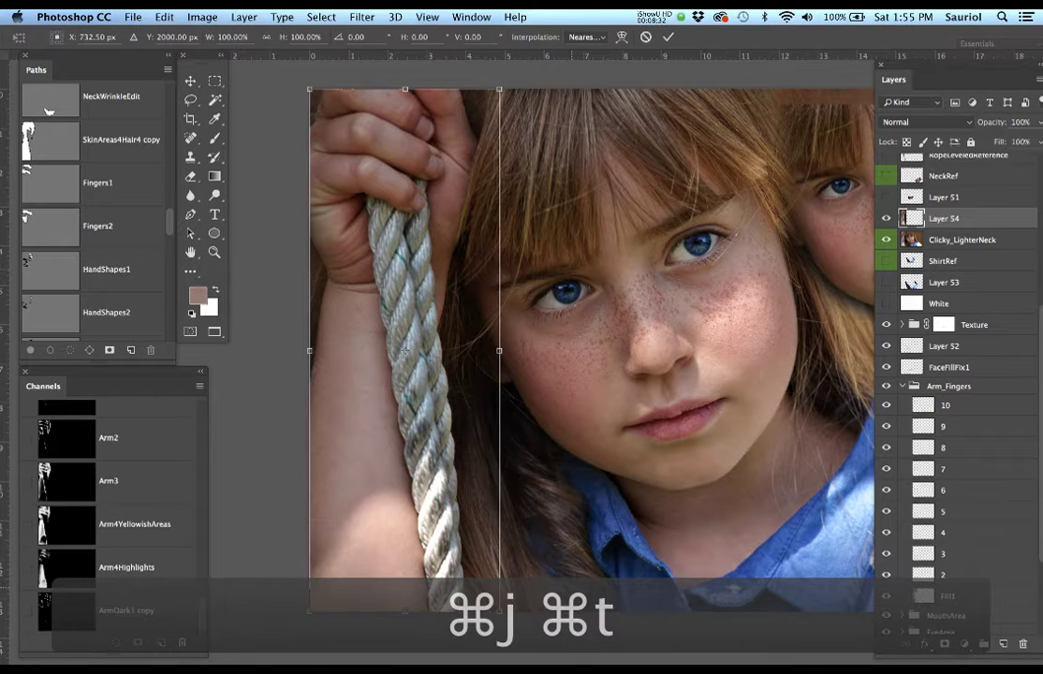
{"action": "left_click_drag", "start_coordinate": [435, 531], "coordinate": [359, 440]}
{"action": "left_click_drag", "start_coordinate": [343, 370], "coordinate": [508, 507]}
{"action": "key", "text": "Return"}
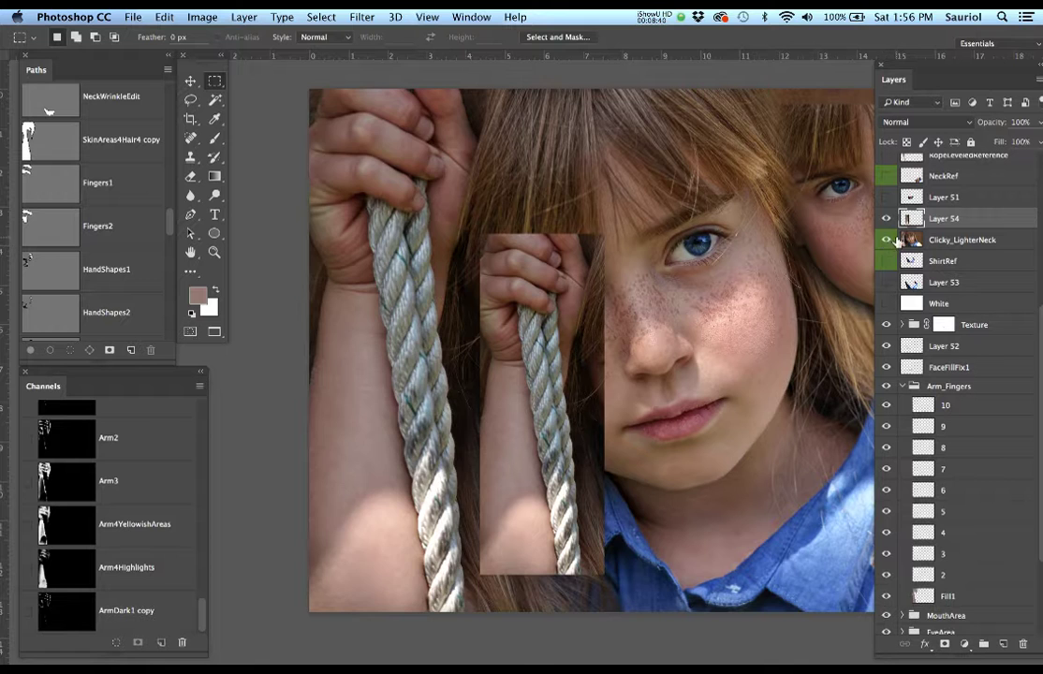
{"action": "left_click", "coordinate": [886, 241]}
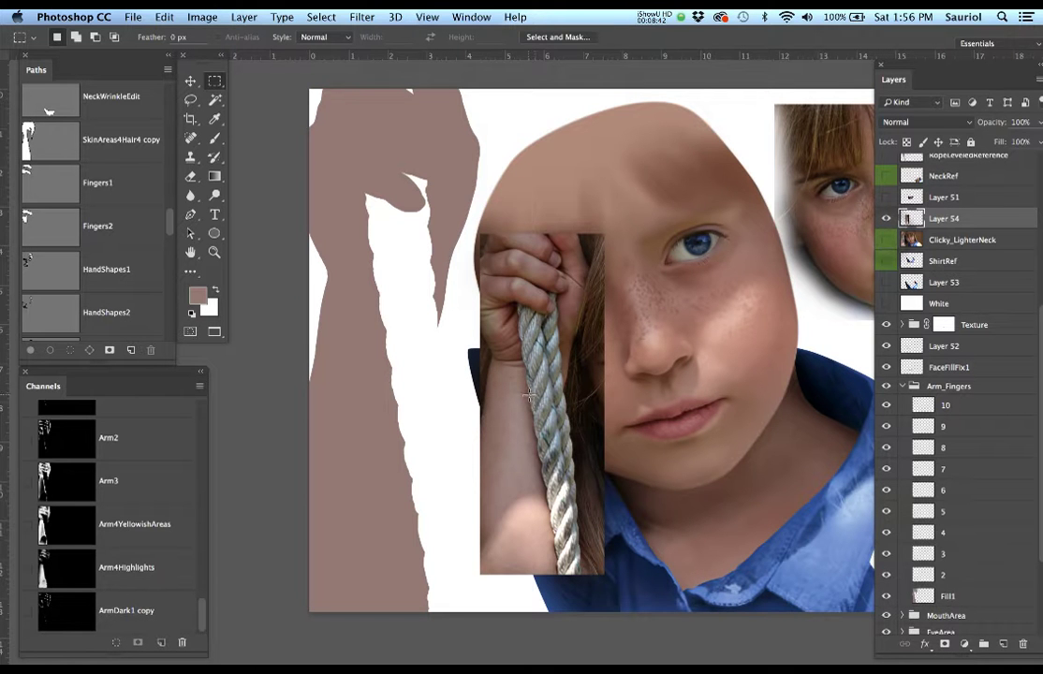
Make layer 2 in the Arm_Fingers group active and show the Clicky_LighterNeck photo.
{"action": "scroll", "coordinate": [440, 428], "scroll_direction": "up", "scroll_amount": 3}
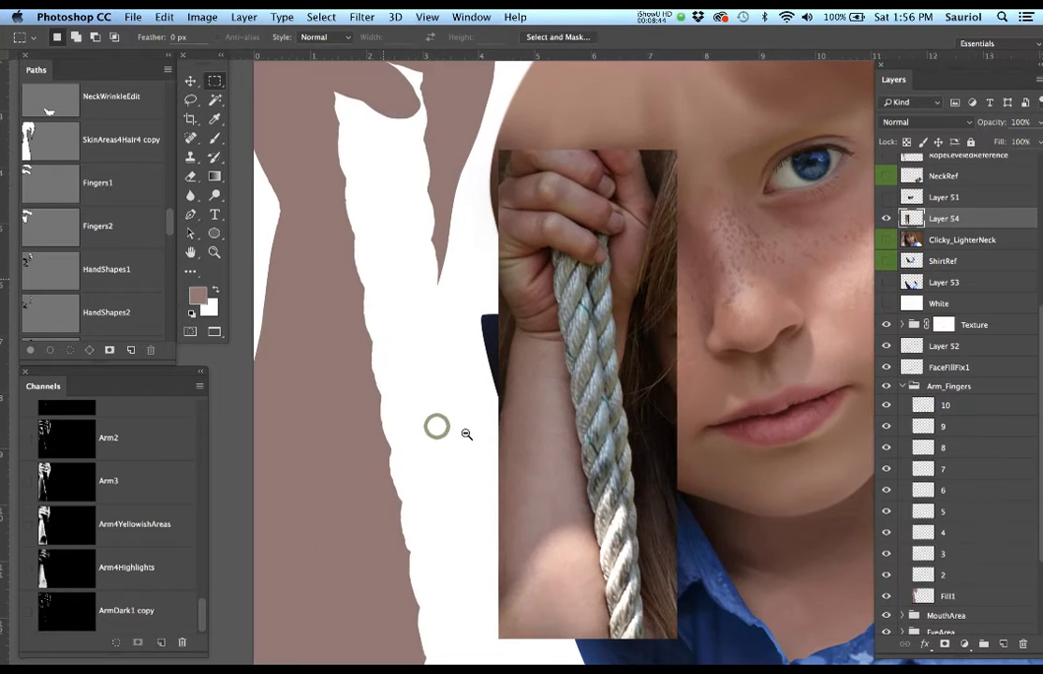
{"action": "scroll", "coordinate": [436, 426], "scroll_direction": "down", "scroll_amount": 1}
{"action": "scroll", "coordinate": [449, 421], "scroll_direction": "up", "scroll_amount": 1}
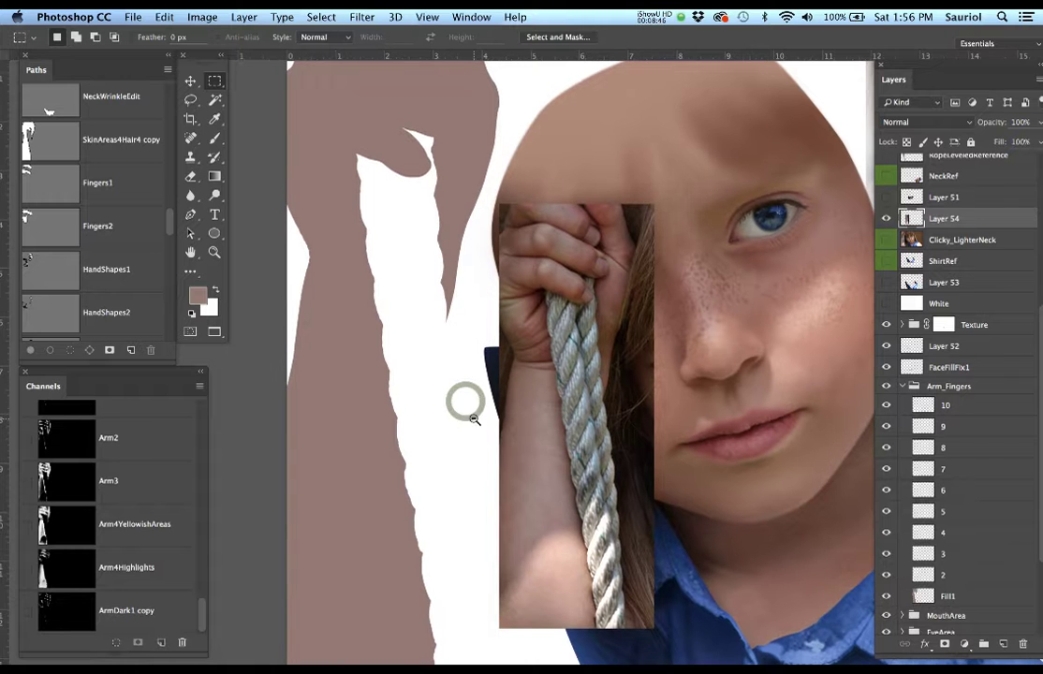
{"action": "scroll", "coordinate": [473, 421], "scroll_direction": "down", "scroll_amount": 2}
{"action": "key", "text": "super"}
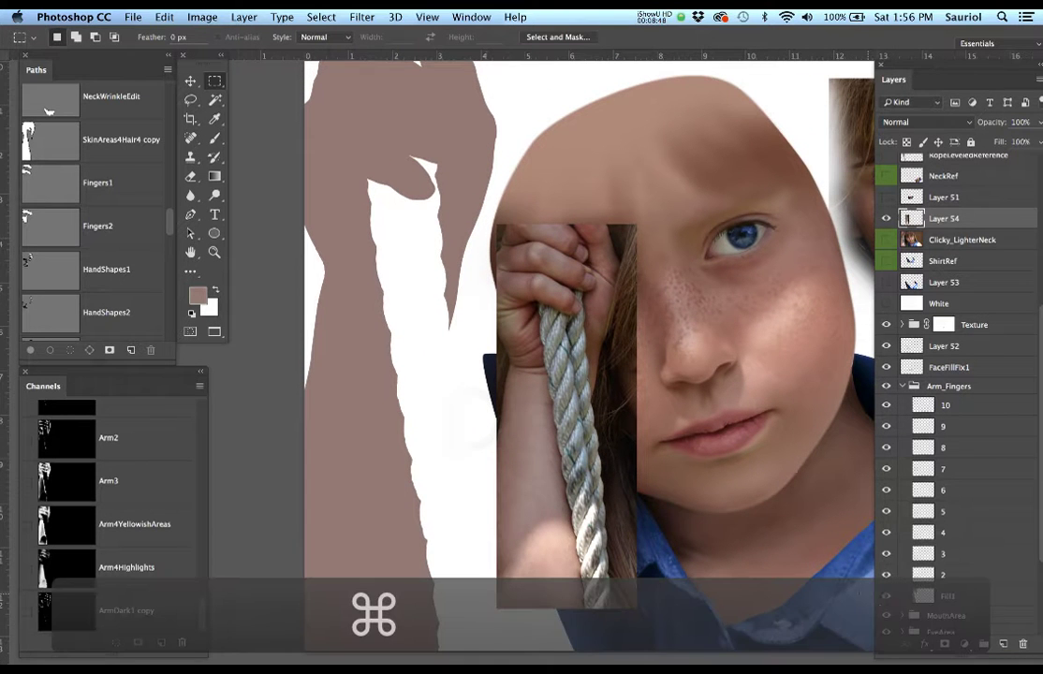
{"action": "left_click", "coordinate": [957, 582]}
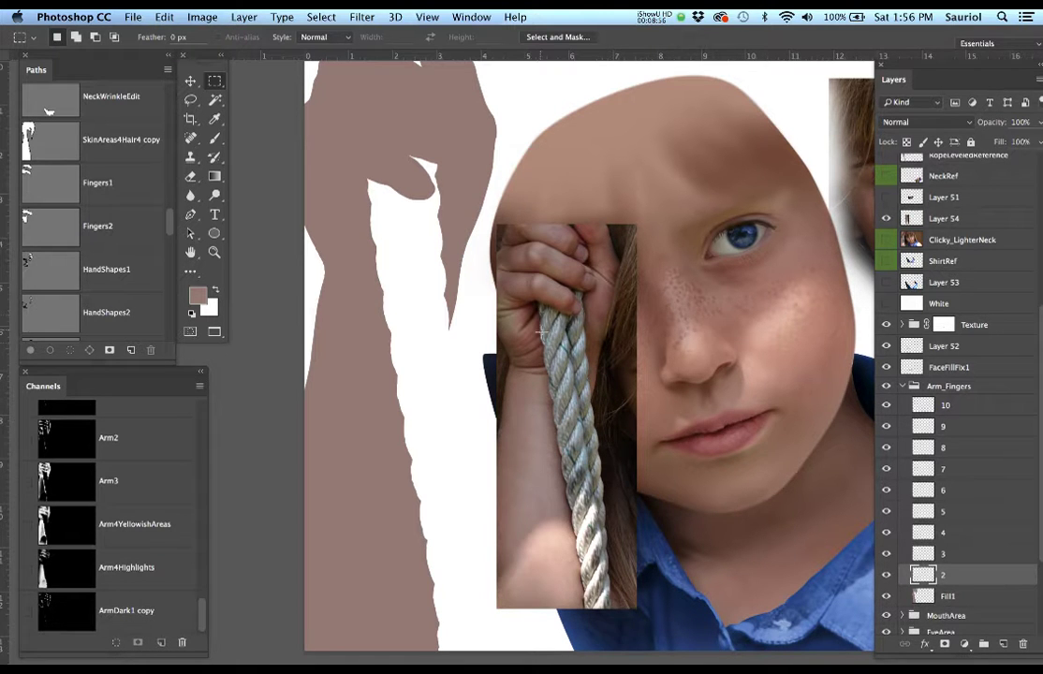
{"action": "left_click", "coordinate": [888, 240]}
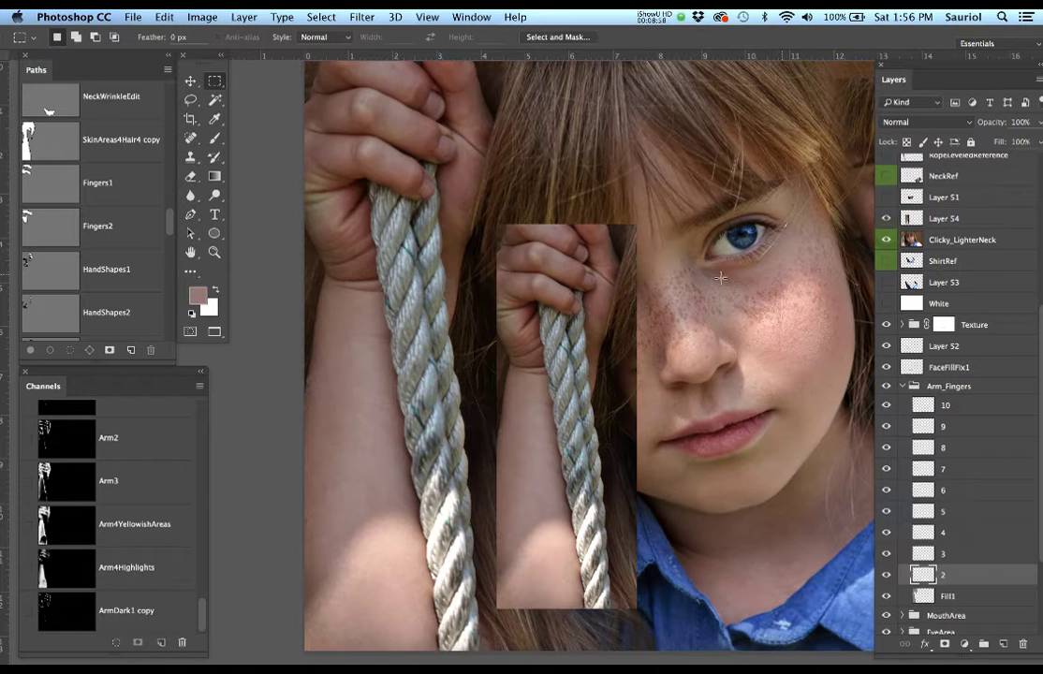
Set the Brush tool to 8% flow and enlarge the brush to 400 pixels.
{"action": "key", "text": "b"}
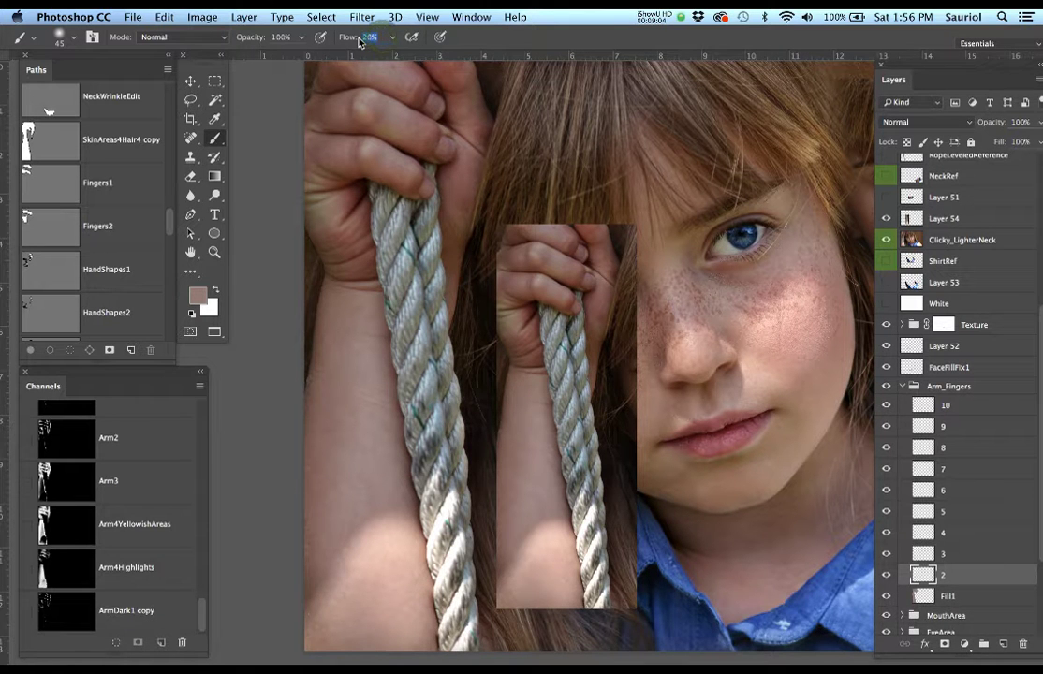
{"action": "type", "text": "8"}
{"action": "key", "text": "bracketright"}
{"action": "key", "text": "bracketright"}
{"action": "key", "text": "bracketright"}
{"action": "key", "text": "bracketright"}
{"action": "key", "text": "bracketright"}
{"action": "key", "text": "bracketright"}
{"action": "key", "text": "bracketright"}
{"action": "key", "text": "bracketright"}
{"action": "key", "text": "bracketright"}
{"action": "key", "text": "bracketright"}
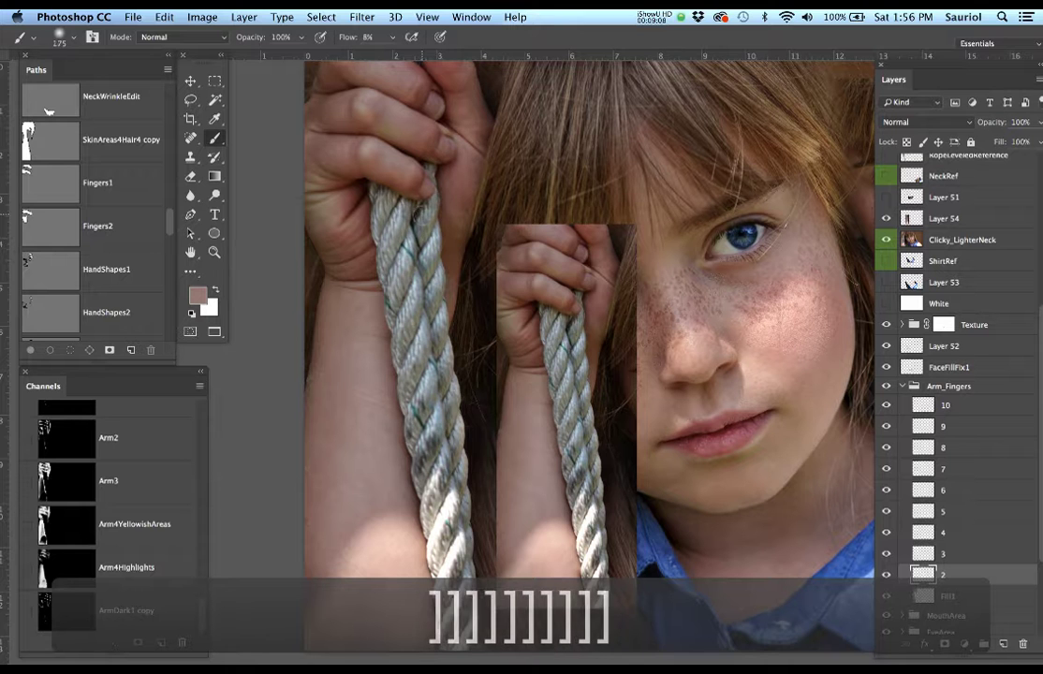
{"action": "key", "text": "bracketright"}
{"action": "key", "text": "bracketright"}
{"action": "key", "text": "bracketright"}
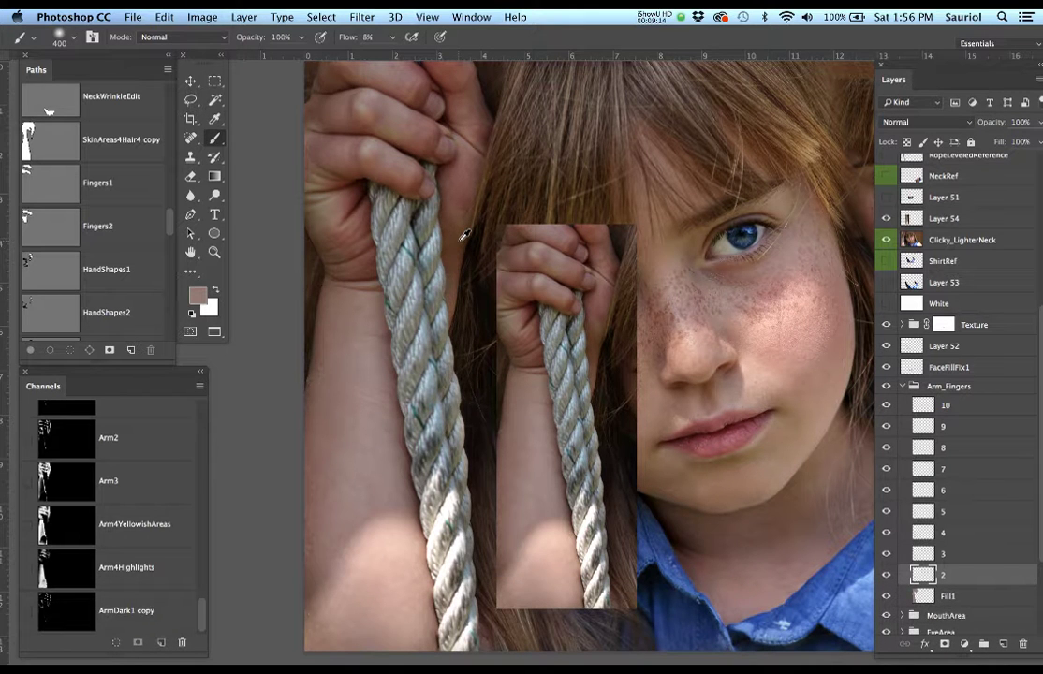
Sample a reddish brown from the hand in the photo and paint the thumb and palm beside the rope with a 200-pixel brush, checking without the photo.
{"action": "left_click", "coordinate": [465, 185], "text": "alt"}
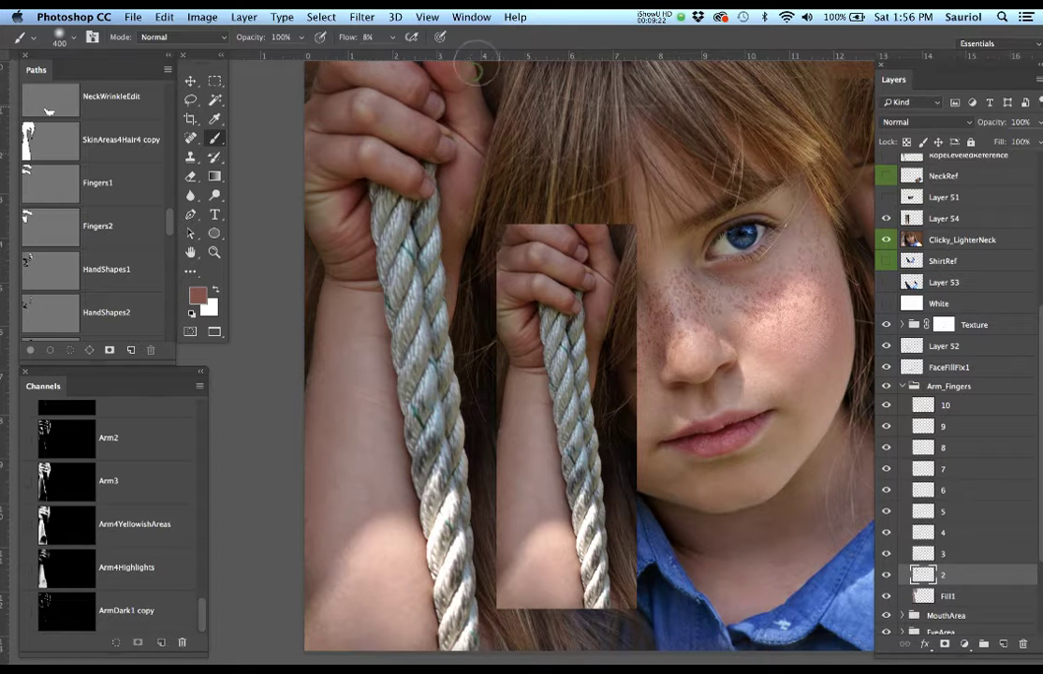
{"action": "key", "text": "bracketleft"}
{"action": "key", "text": "bracketleft"}
{"action": "key", "text": "bracketleft"}
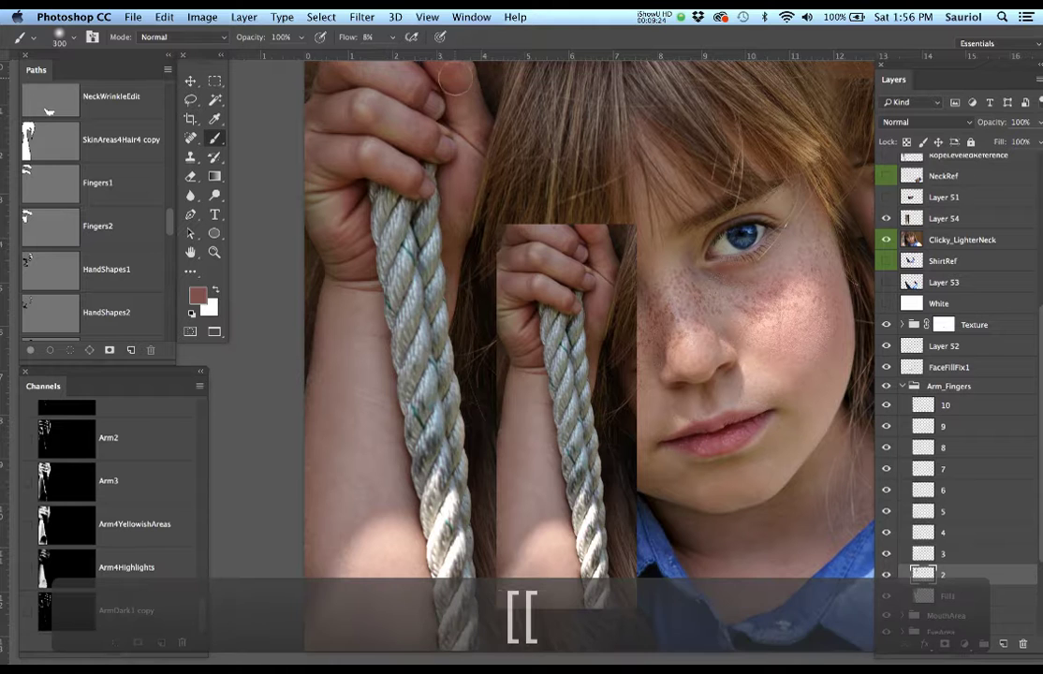
{"action": "left_click_drag", "start_coordinate": [429, 59], "coordinate": [428, 79]}
{"action": "key", "text": "cmd+z"}
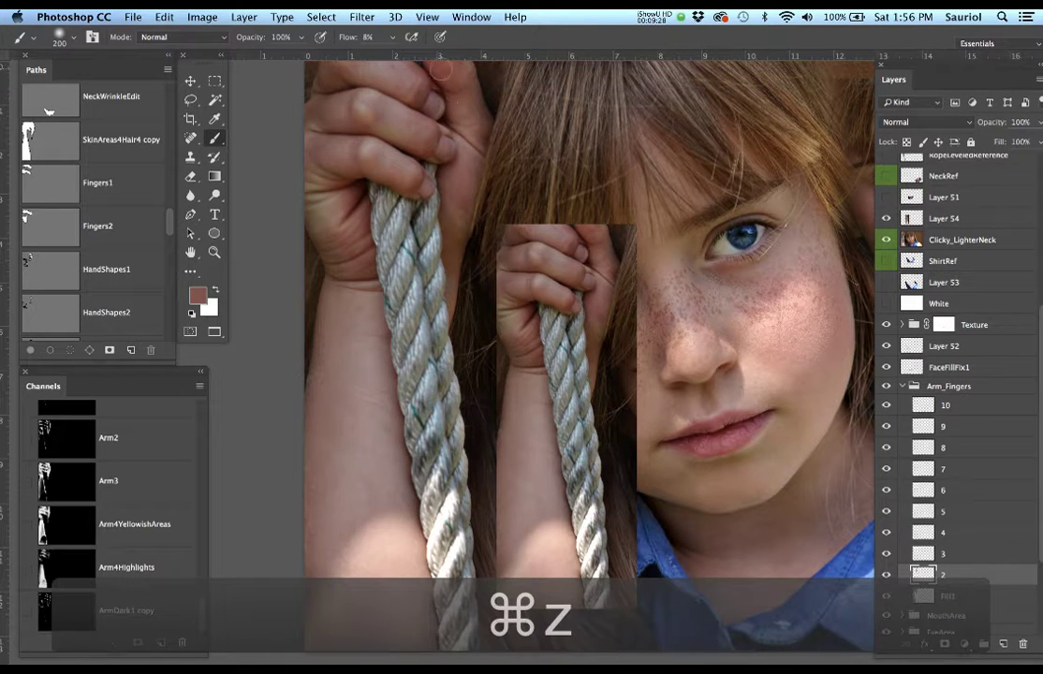
{"action": "left_click_drag", "start_coordinate": [484, 135], "coordinate": [513, 217]}
{"action": "scroll", "coordinate": [511, 215], "scroll_direction": "up", "scroll_amount": 2}
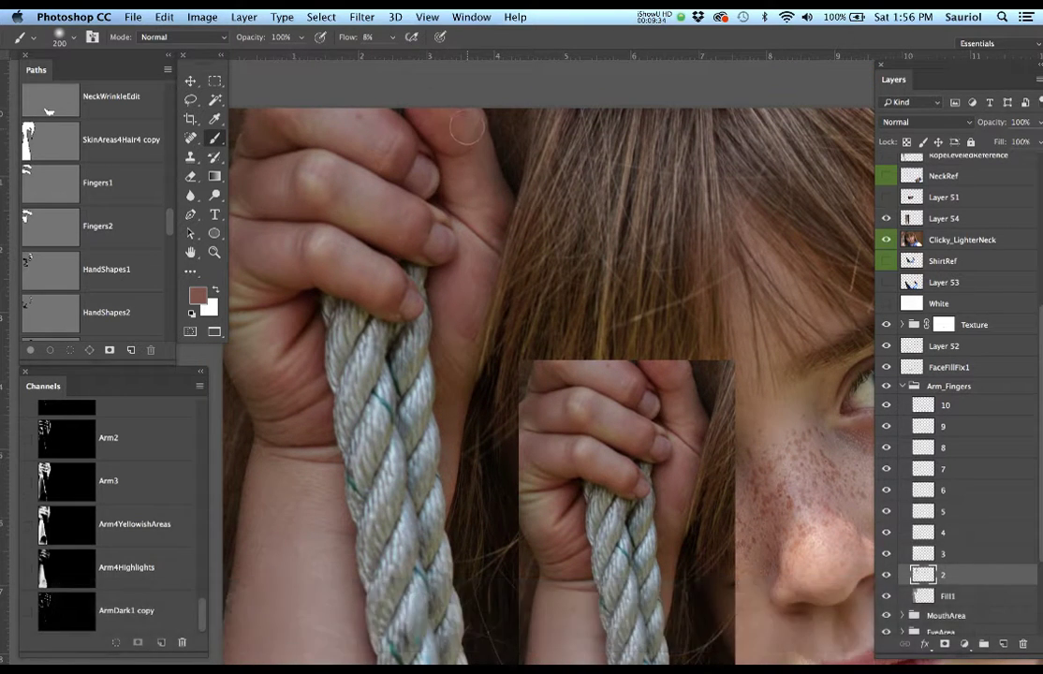
{"action": "mouse_move", "coordinate": [478, 273]}
{"action": "left_mouse_down"}
{"action": "mouse_move", "coordinate": [451, 281]}
{"action": "mouse_move", "coordinate": [443, 411]}
{"action": "mouse_move", "coordinate": [454, 408]}
{"action": "left_mouse_up"}
{"action": "left_click", "coordinate": [885, 241]}
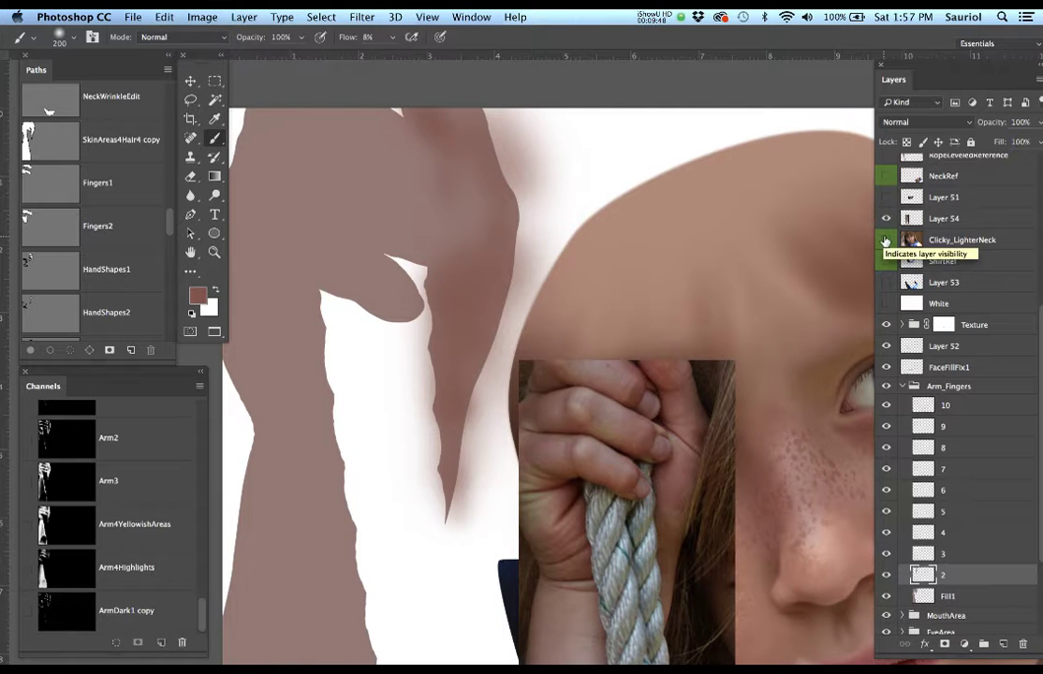
{"action": "left_click", "coordinate": [886, 240]}
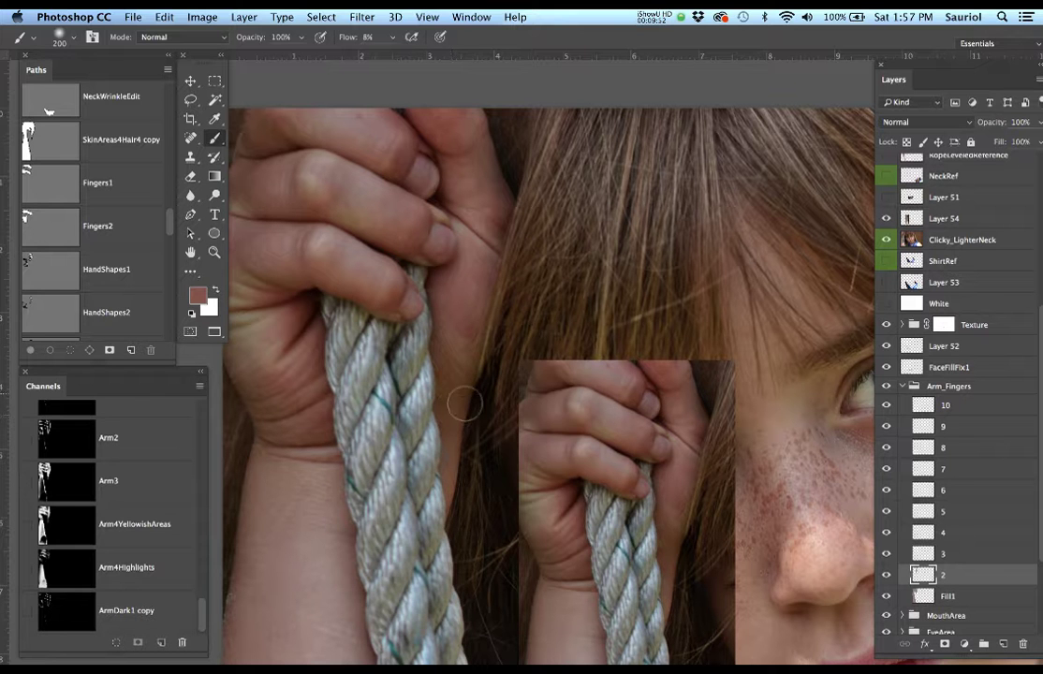
Paint the reddish shadows along and between the fingers on layer 2, varying the brush between 100 and 175 pixels.
{"action": "left_click_drag", "start_coordinate": [421, 268], "coordinate": [466, 302]}
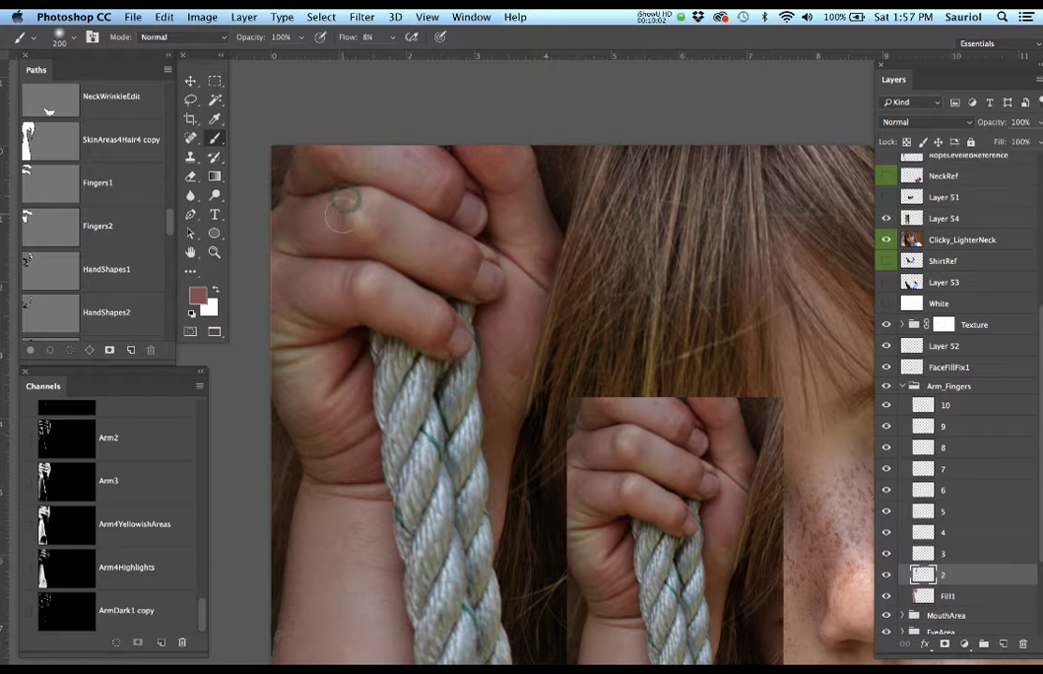
{"action": "key", "text": "bracketleft"}
{"action": "key", "text": "bracketleft"}
{"action": "key", "text": "bracketleft"}
{"action": "key", "text": "bracketleft"}
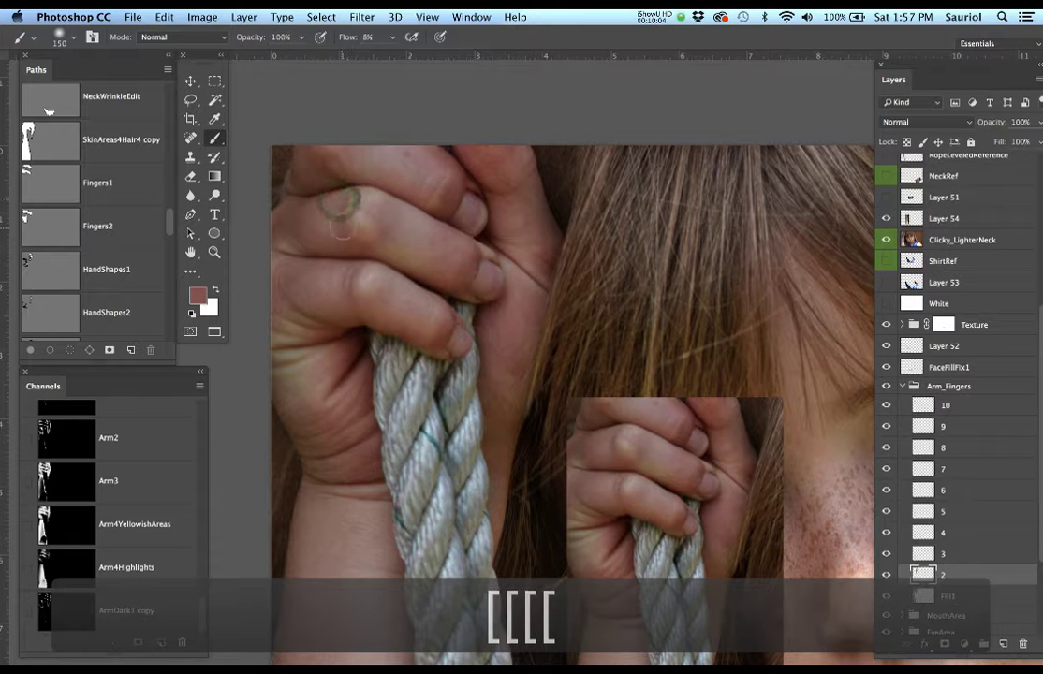
{"action": "key", "text": "bracketleft"}
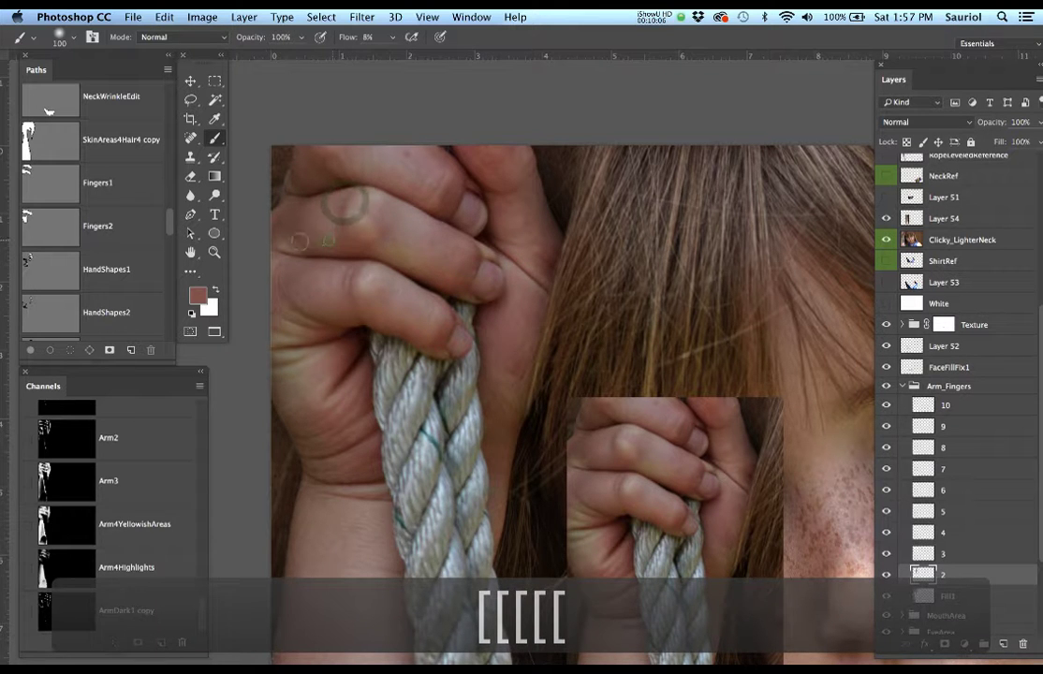
{"action": "key", "text": "bracketright"}
{"action": "key", "text": "bracketright"}
{"action": "key", "text": "bracketright"}
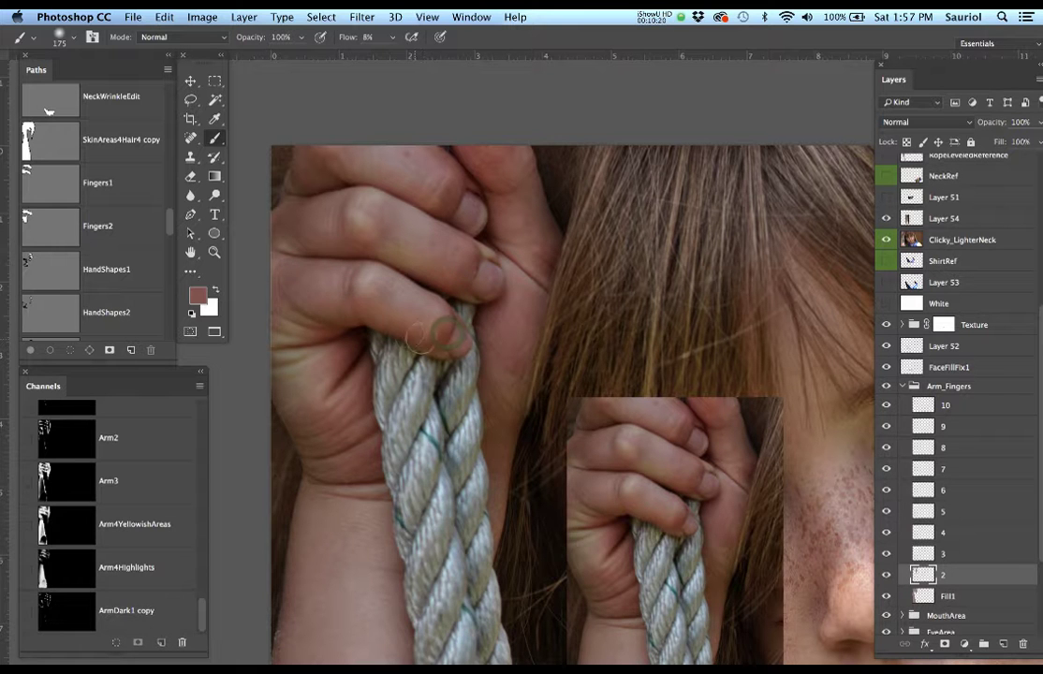
Paint reddish shading over the lower hand, wrist and forearm on layer 2, enlarging the brush to 400 pixels.
{"action": "left_click_drag", "start_coordinate": [375, 344], "coordinate": [452, 320]}
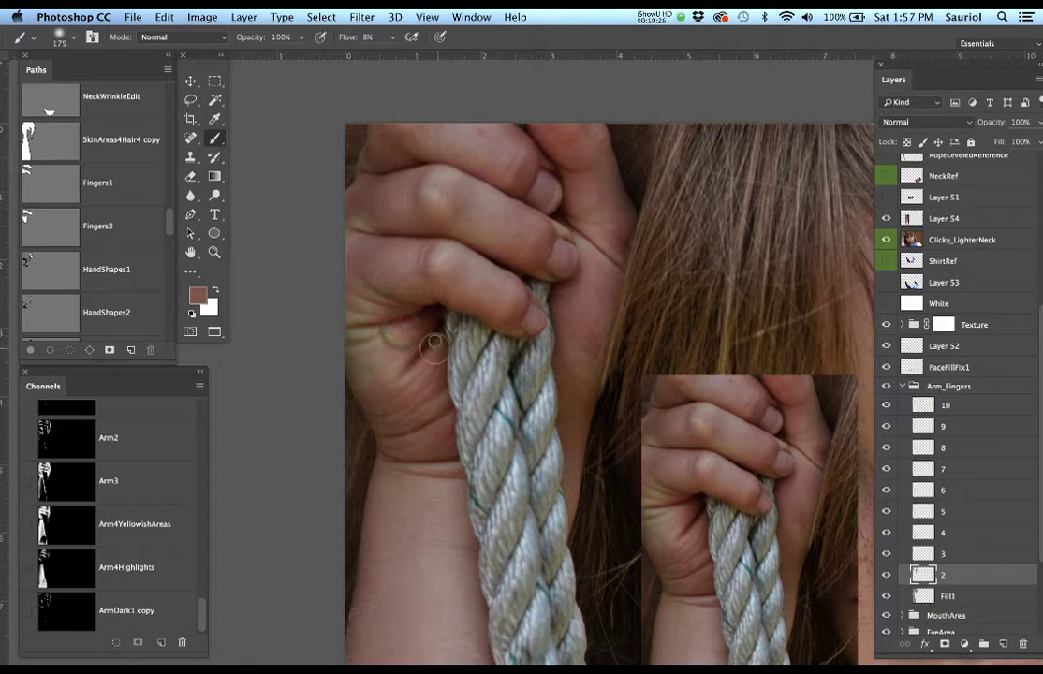
{"action": "key", "text": "bracketright"}
{"action": "key", "text": "bracketright"}
{"action": "key", "text": "bracketright"}
{"action": "key", "text": "bracketright"}
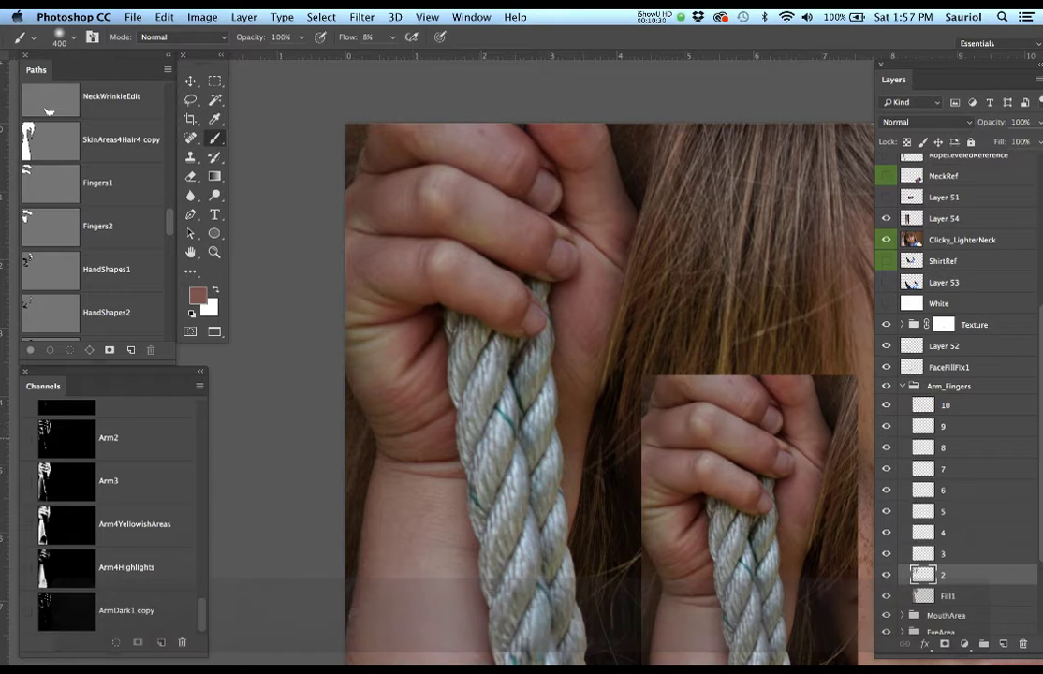
{"action": "scroll", "coordinate": [460, 435], "scroll_direction": "down", "scroll_amount": 5}
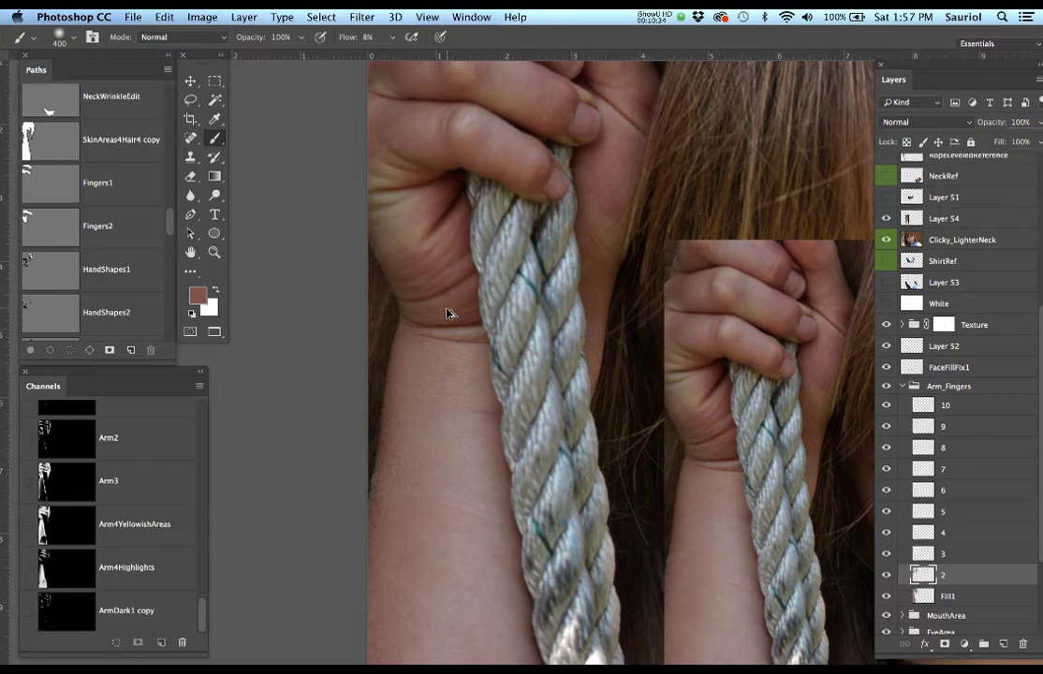
{"action": "scroll", "coordinate": [398, 295], "scroll_direction": "down", "scroll_amount": 5}
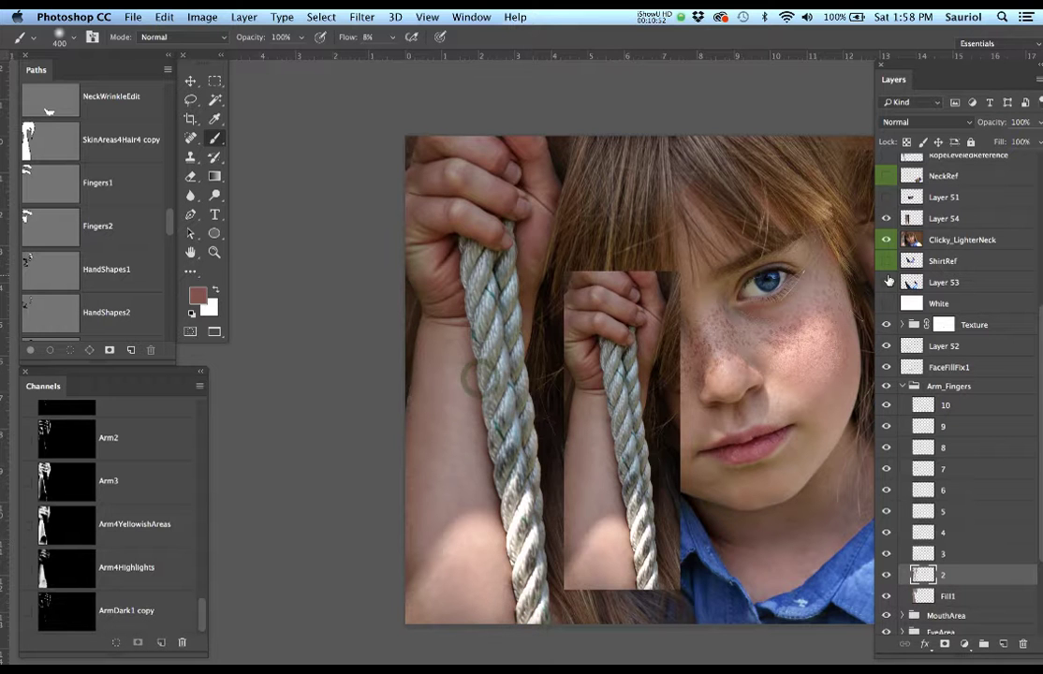
Hide the Clicky_LighterNeck photo, clip layers 2 through 10 to the Fill1 base layer and save the document.
{"action": "left_click", "coordinate": [883, 241]}
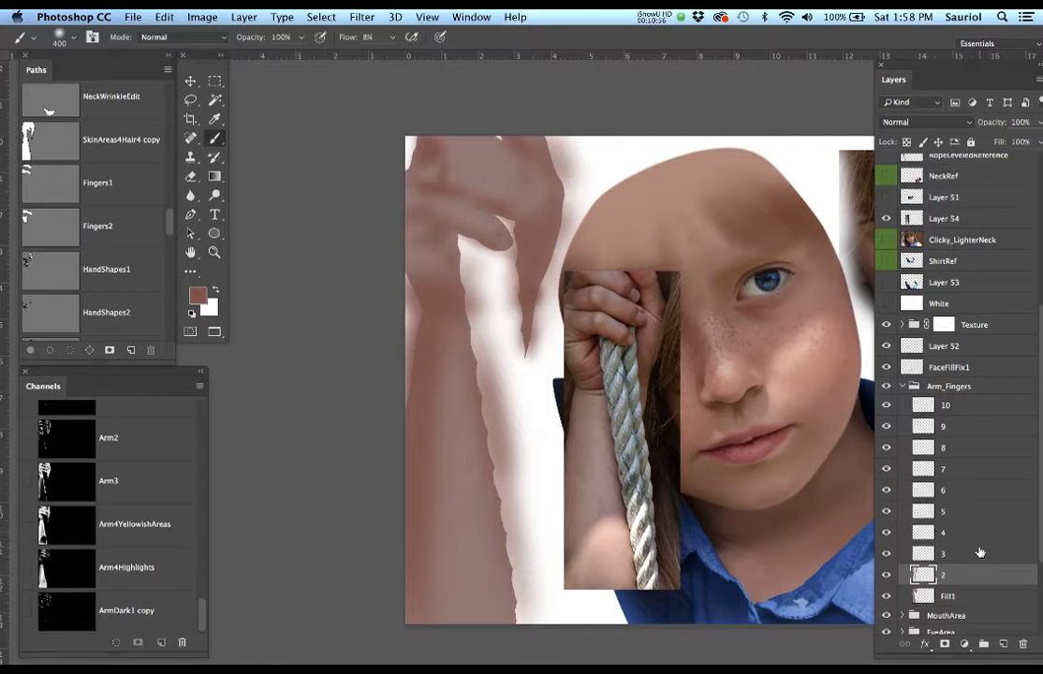
{"action": "left_click", "coordinate": [983, 579], "text": "alt"}
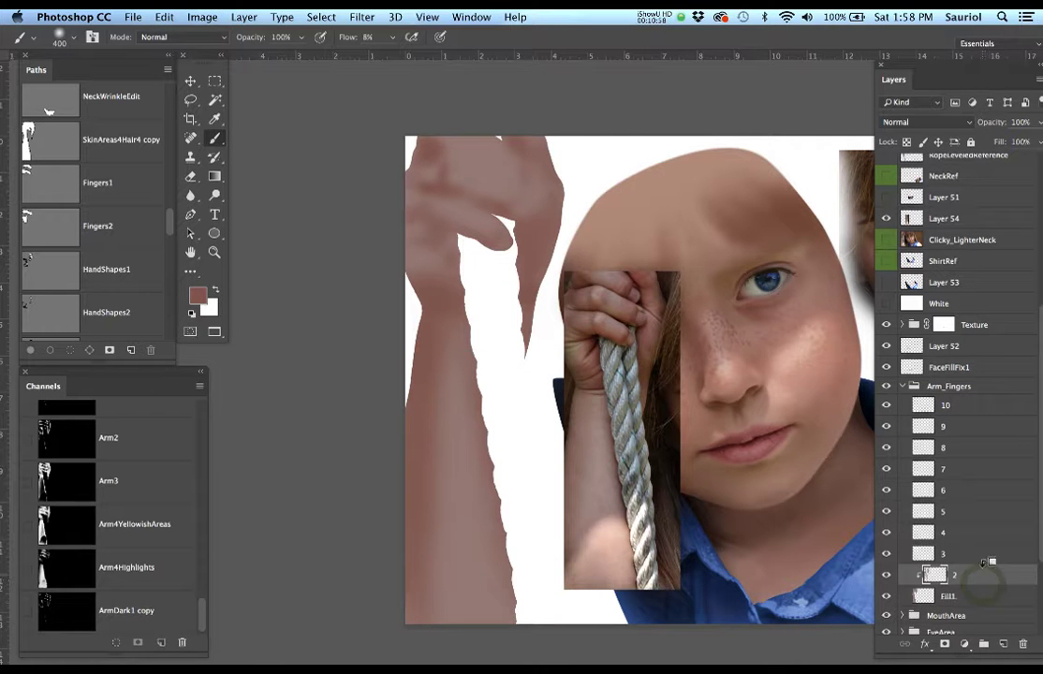
{"action": "left_click", "coordinate": [984, 559], "text": "alt"}
{"action": "left_click", "coordinate": [983, 540], "text": "alt"}
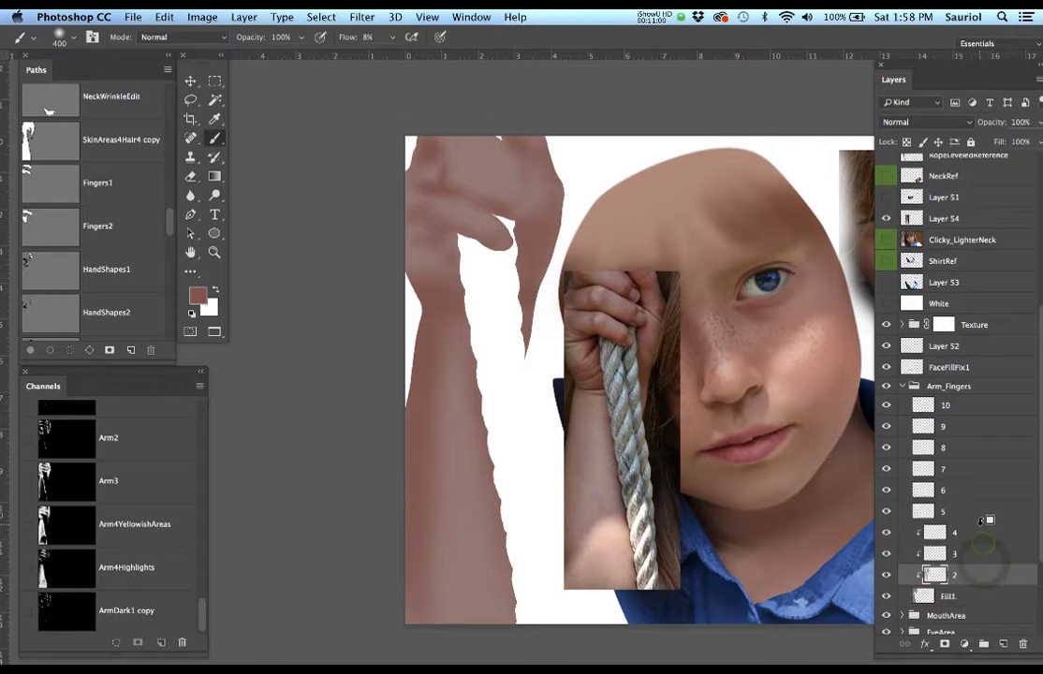
{"action": "left_click", "coordinate": [980, 518], "text": "alt"}
{"action": "left_click", "coordinate": [980, 495], "text": "alt"}
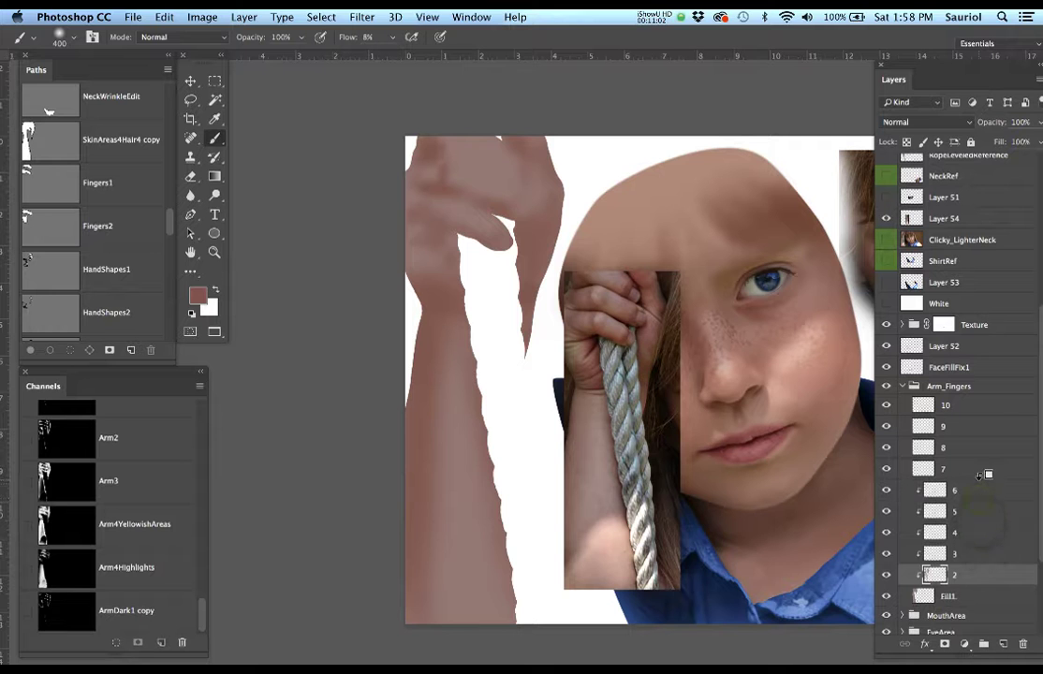
{"action": "left_click", "coordinate": [981, 476], "text": "alt"}
{"action": "left_click", "coordinate": [979, 457], "text": "alt"}
{"action": "left_click", "coordinate": [979, 430], "text": "alt"}
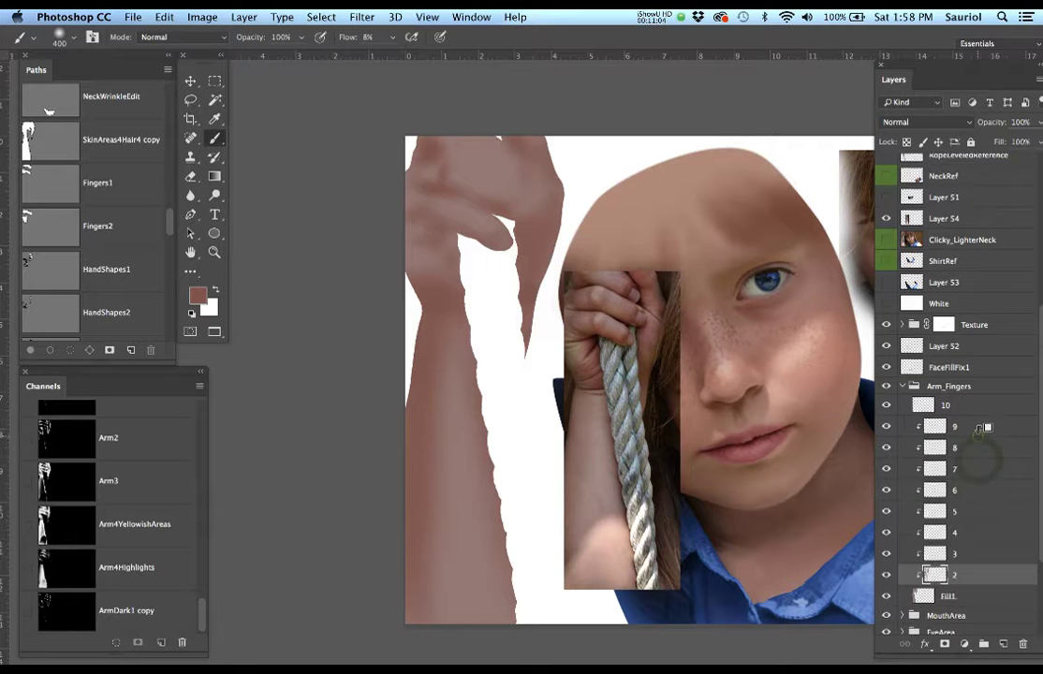
{"action": "left_click", "coordinate": [979, 410], "text": "alt"}
{"action": "key", "text": "super+s"}
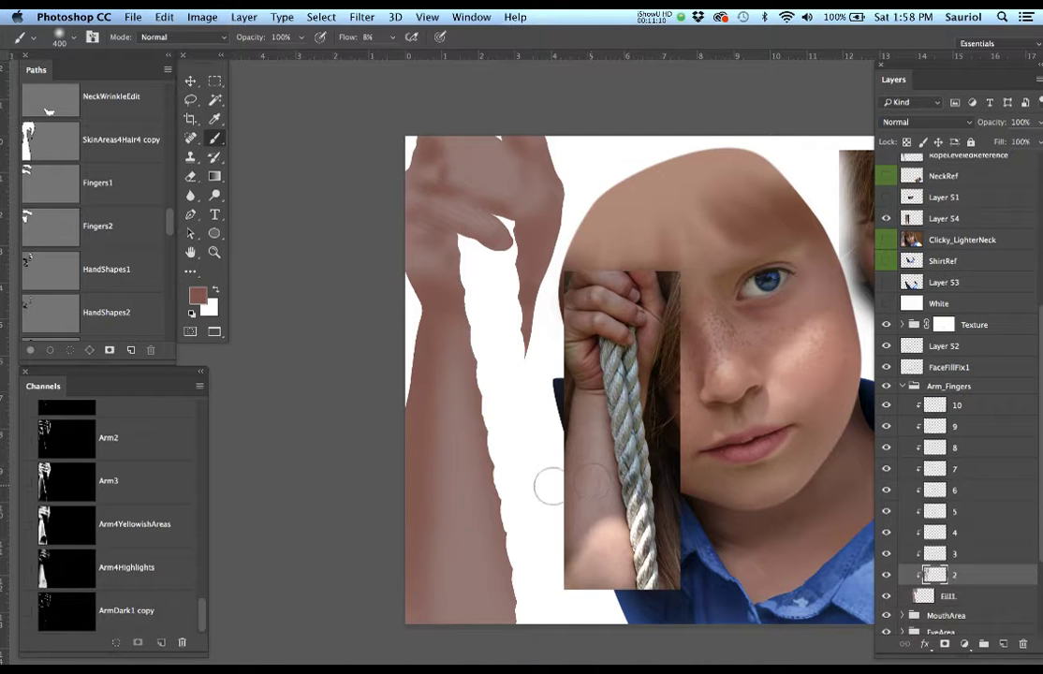
Sample a brown from the arm in the photo and paint shading on layer 3 with a 250-pixel brush, checking without the photo.
{"action": "left_click", "coordinate": [963, 554]}
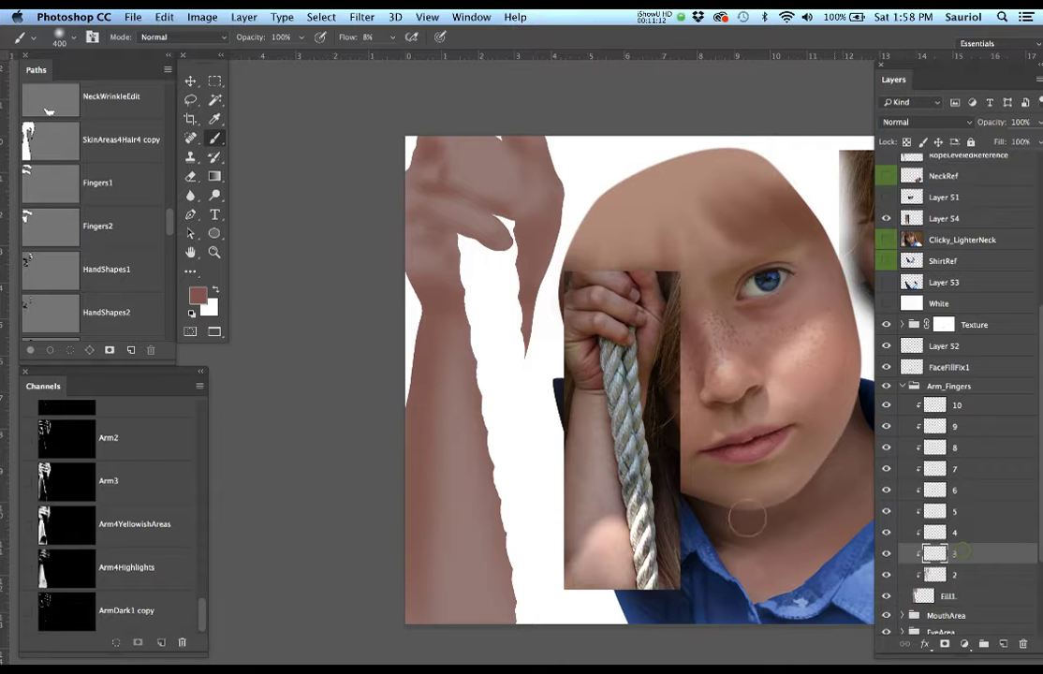
{"action": "scroll", "coordinate": [494, 441], "scroll_direction": "up", "scroll_amount": 3}
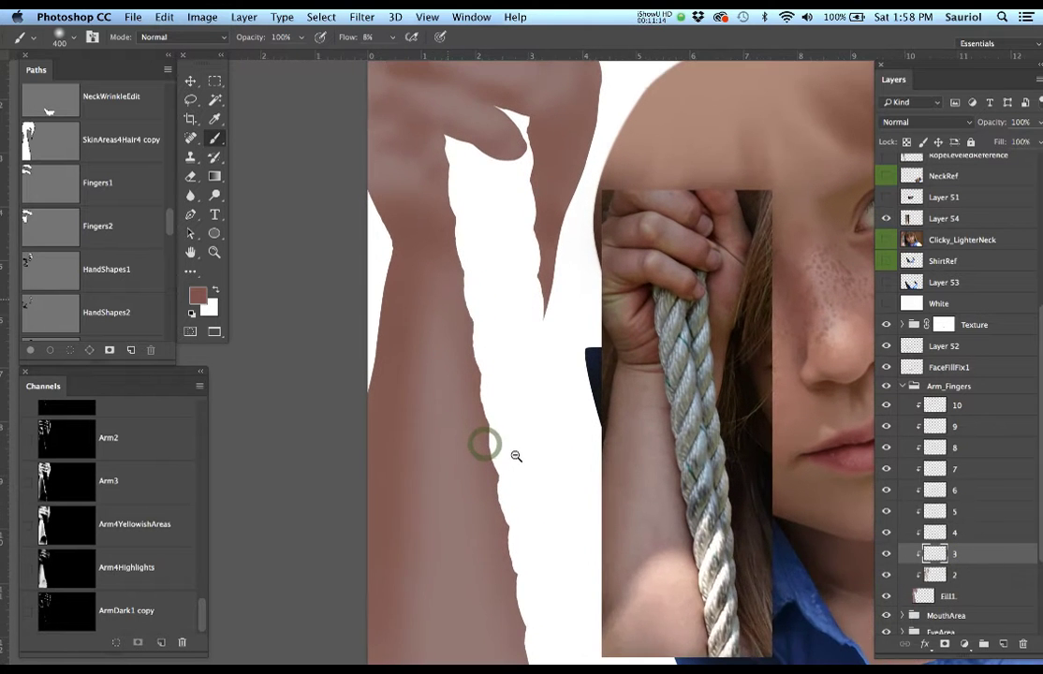
{"action": "key", "text": "super"}
{"action": "left_click", "coordinate": [886, 240]}
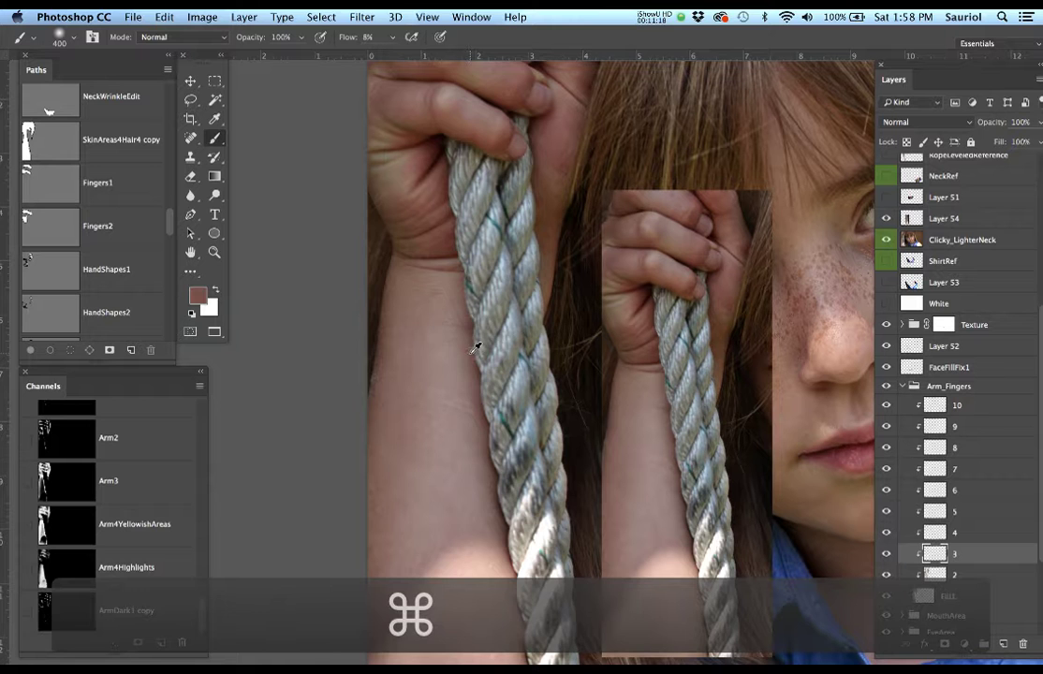
{"action": "key", "text": "bracketleft"}
{"action": "key", "text": "bracketleft"}
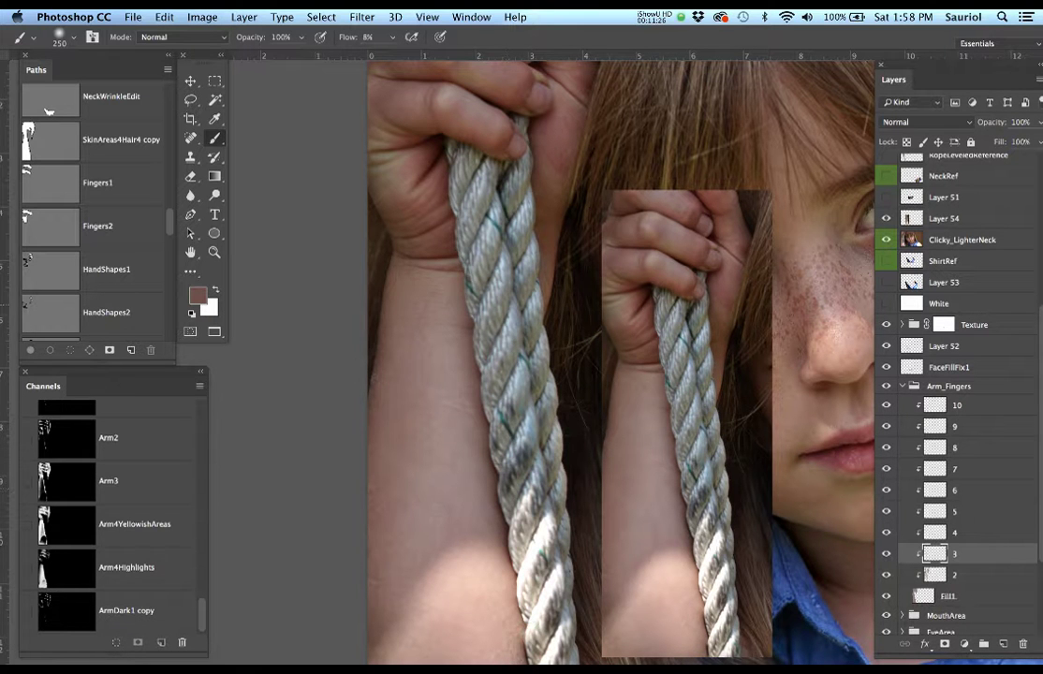
{"action": "left_click", "coordinate": [882, 242]}
{"action": "left_click", "coordinate": [882, 242]}
{"action": "left_click", "coordinate": [882, 242]}
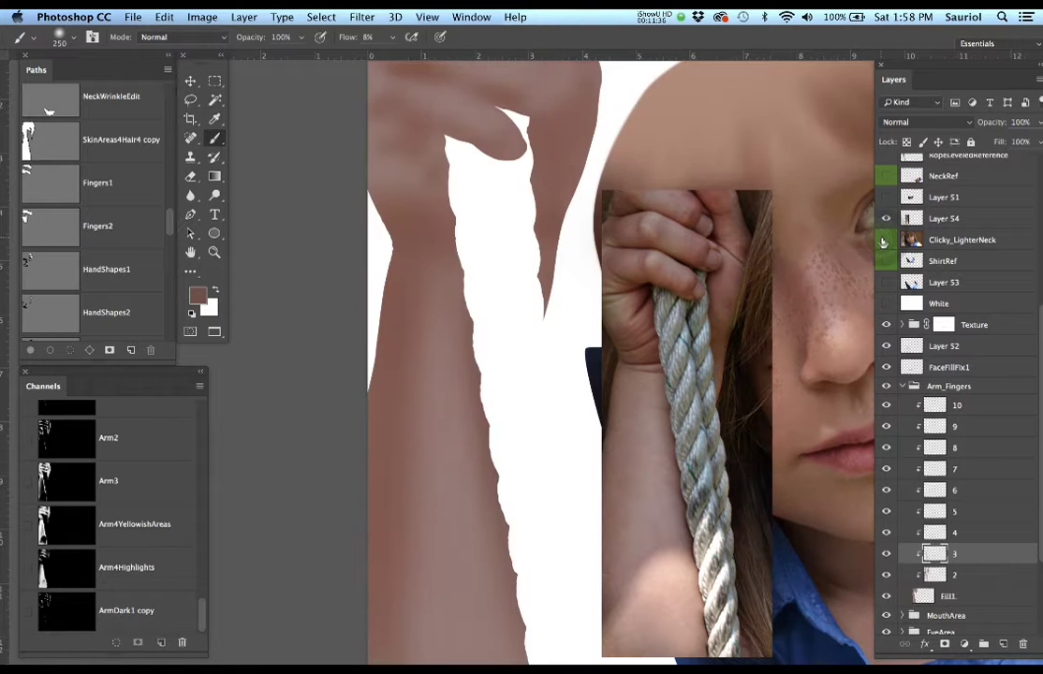
{"action": "left_click", "coordinate": [884, 242]}
Reduce the brush to 80 pixels for the wrist crease and compare the painted wrist with the photo.
{"action": "key", "text": "bracketleft"}
{"action": "key", "text": "bracketleft"}
{"action": "key", "text": "bracketleft"}
{"action": "key", "text": "bracketleft"}
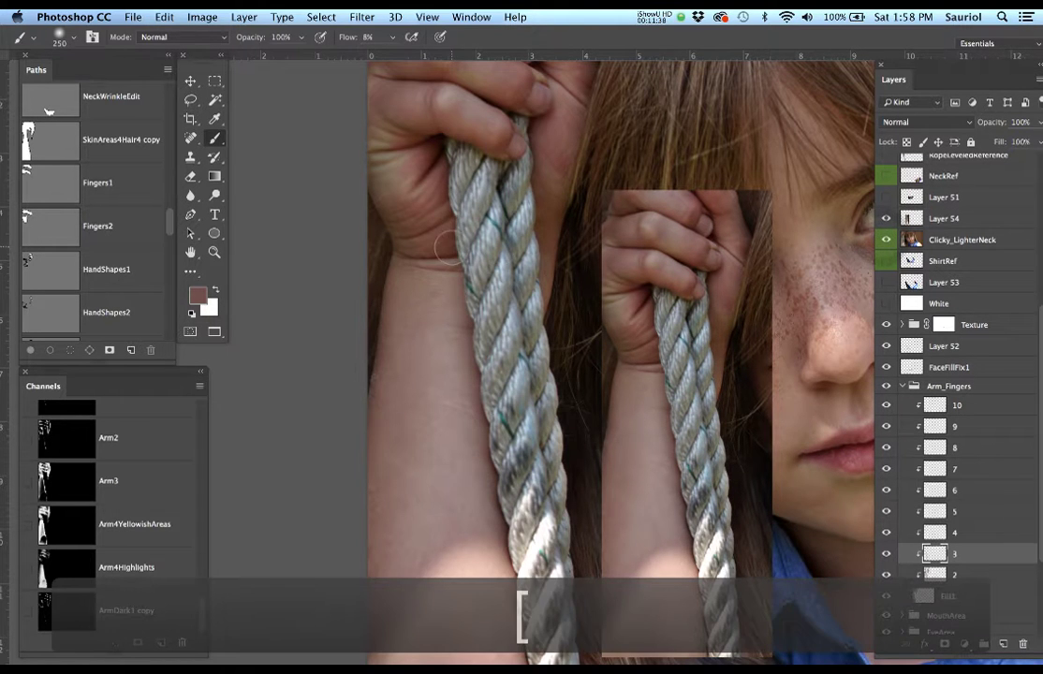
{"action": "key", "text": "bracketleft"}
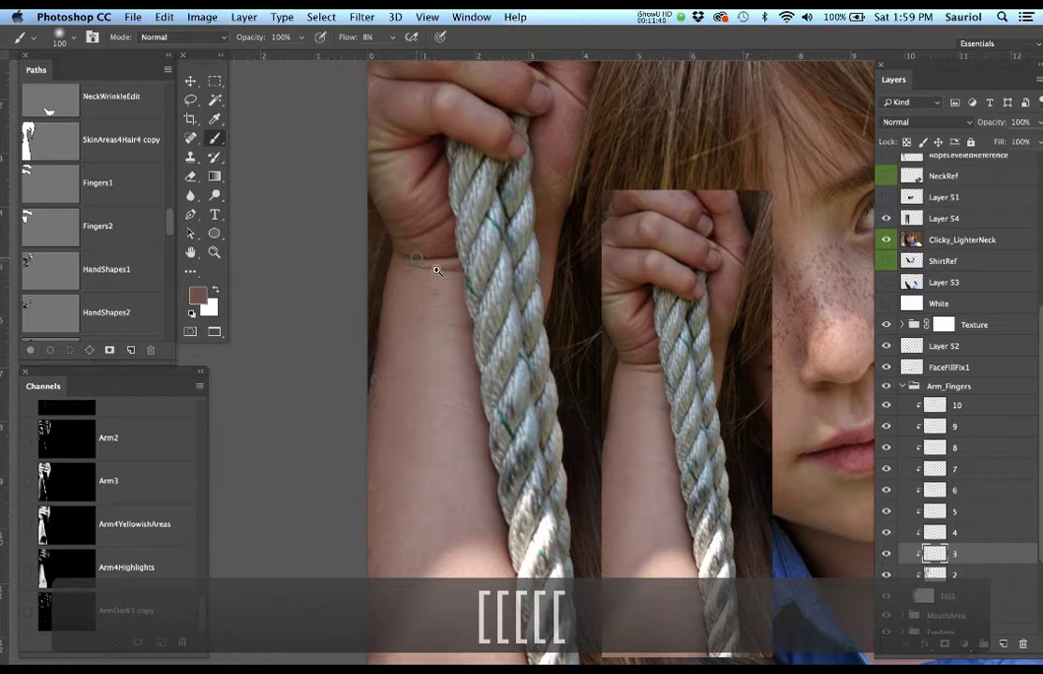
{"action": "left_click_drag", "start_coordinate": [418, 259], "coordinate": [495, 291]}
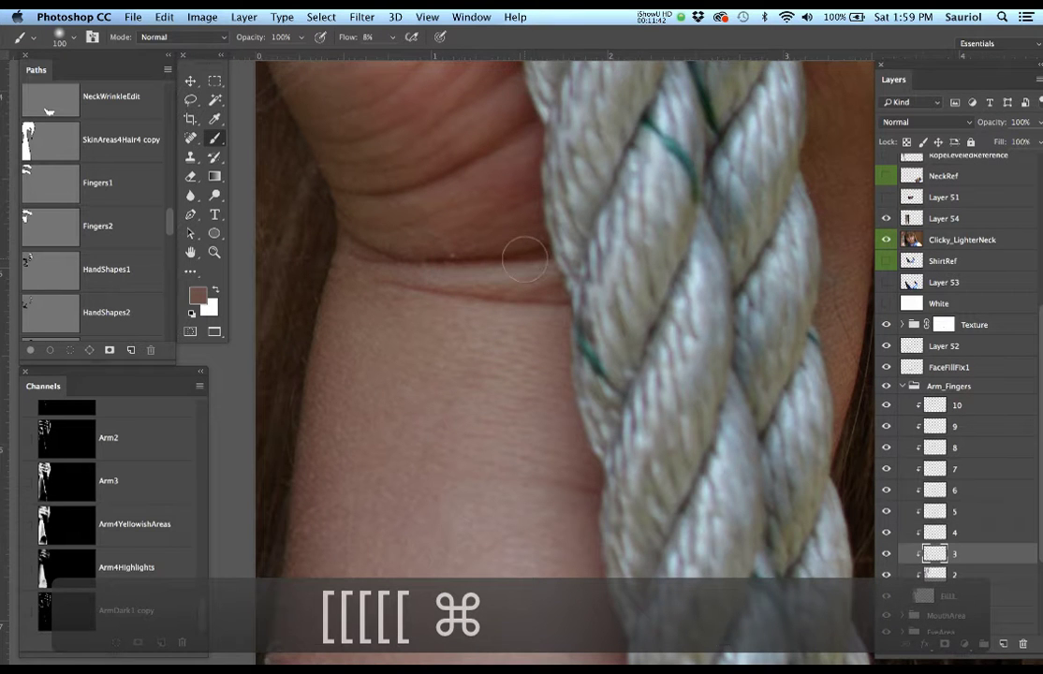
{"action": "key", "text": "bracketleft"}
{"action": "key", "text": "bracketleft"}
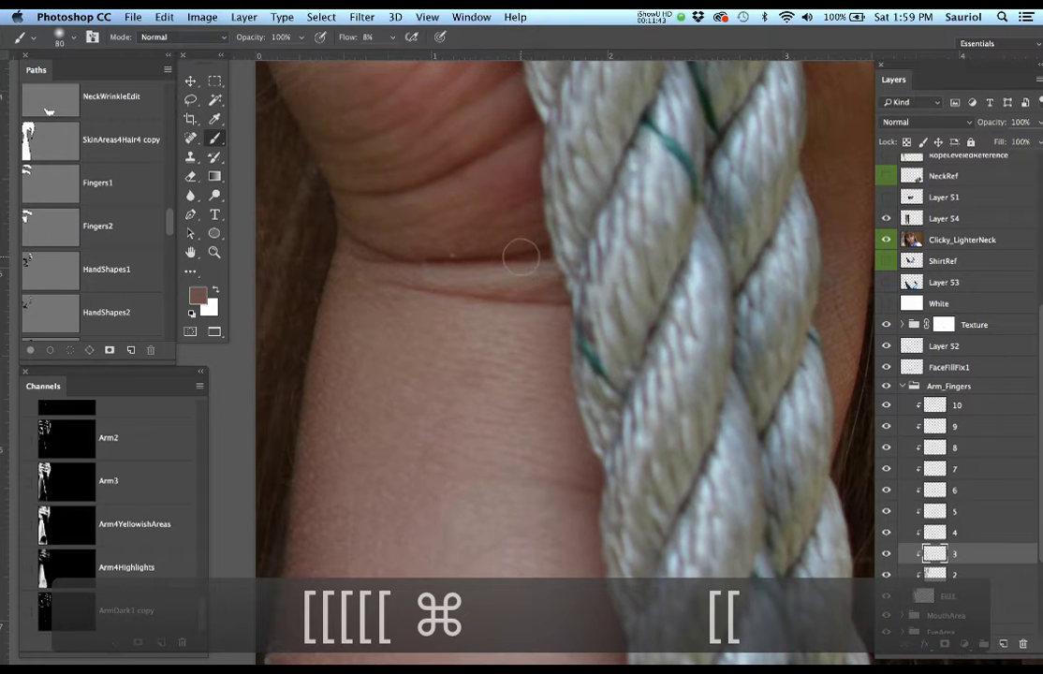
{"action": "left_click", "coordinate": [885, 240], "text": "alt"}
{"action": "left_click", "coordinate": [886, 241], "text": "alt"}
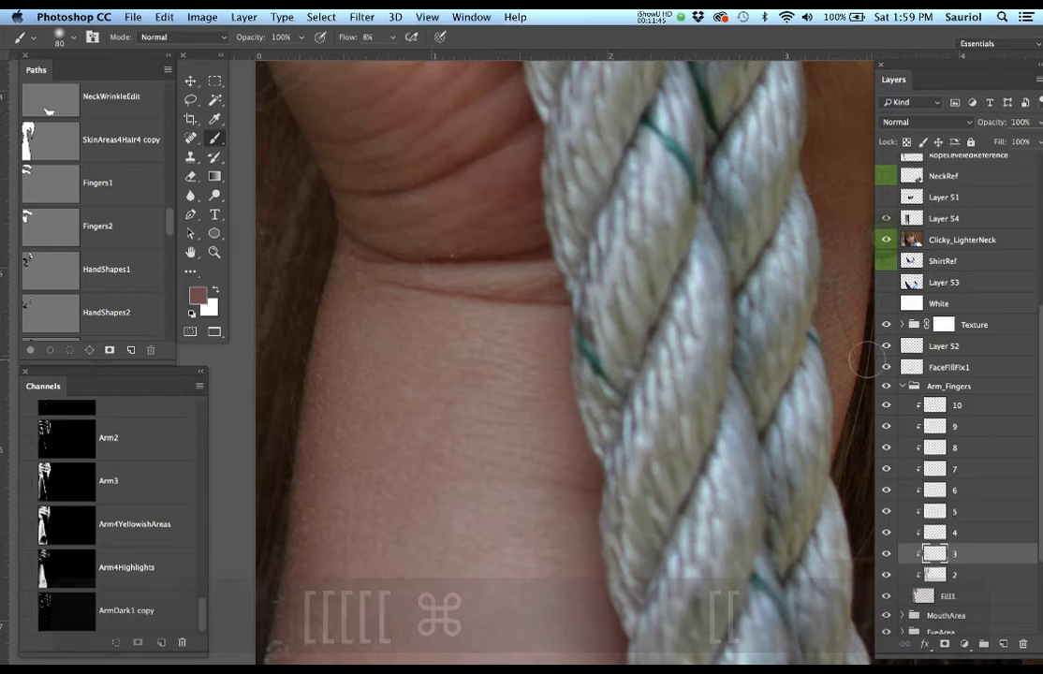
Rename layer 4 in the Arm_Fingers group as Wrinkles1.
{"action": "double_click", "coordinate": [957, 532]}
{"action": "type", "text": "Wri"}
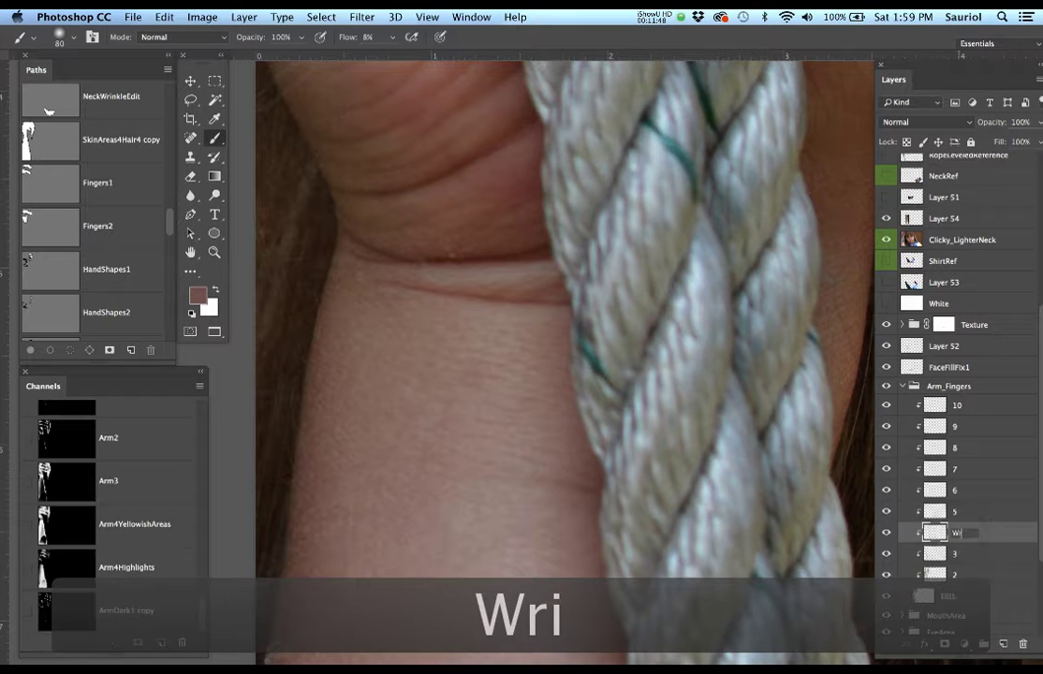
{"action": "type", "text": "nkles1"}
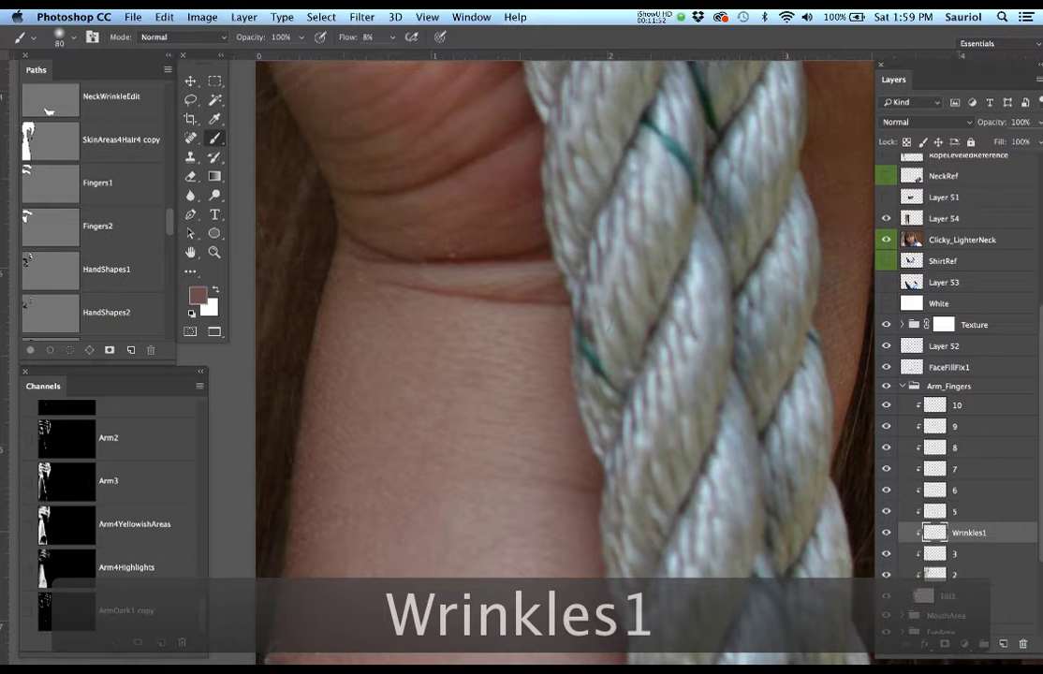
Sample a dark reddish brown from the palm beside the rope and paint the wrist crease on Wrinkles1 with a 60-pixel brush.
{"action": "left_click", "coordinate": [528, 124], "text": "alt"}
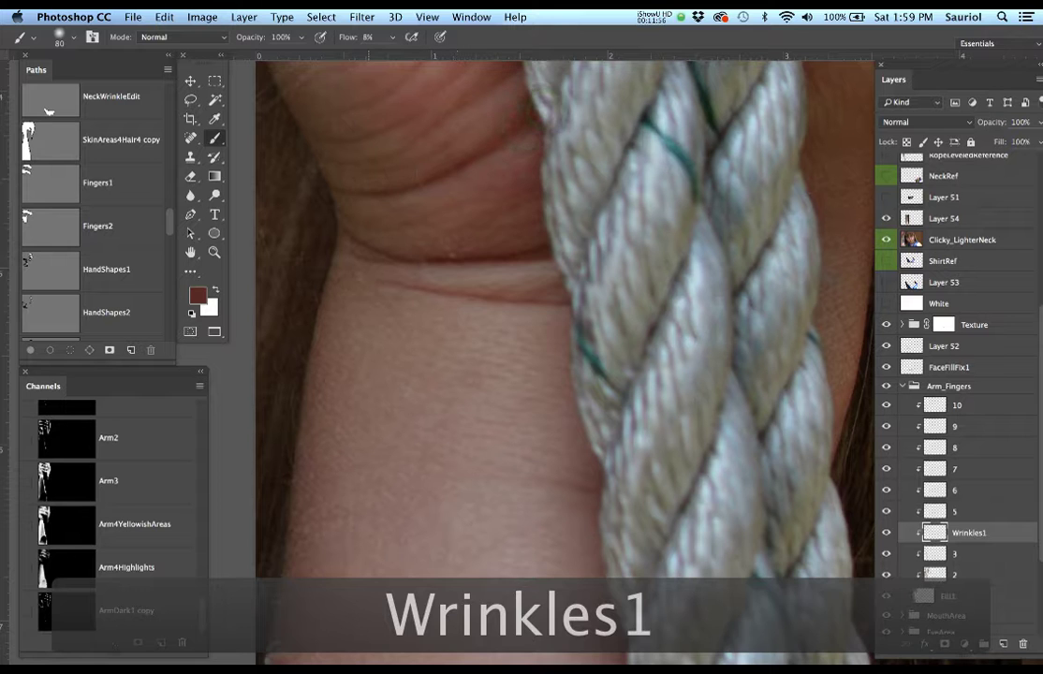
{"action": "key", "text": "bracketleft"}
{"action": "key", "text": "bracketleft"}
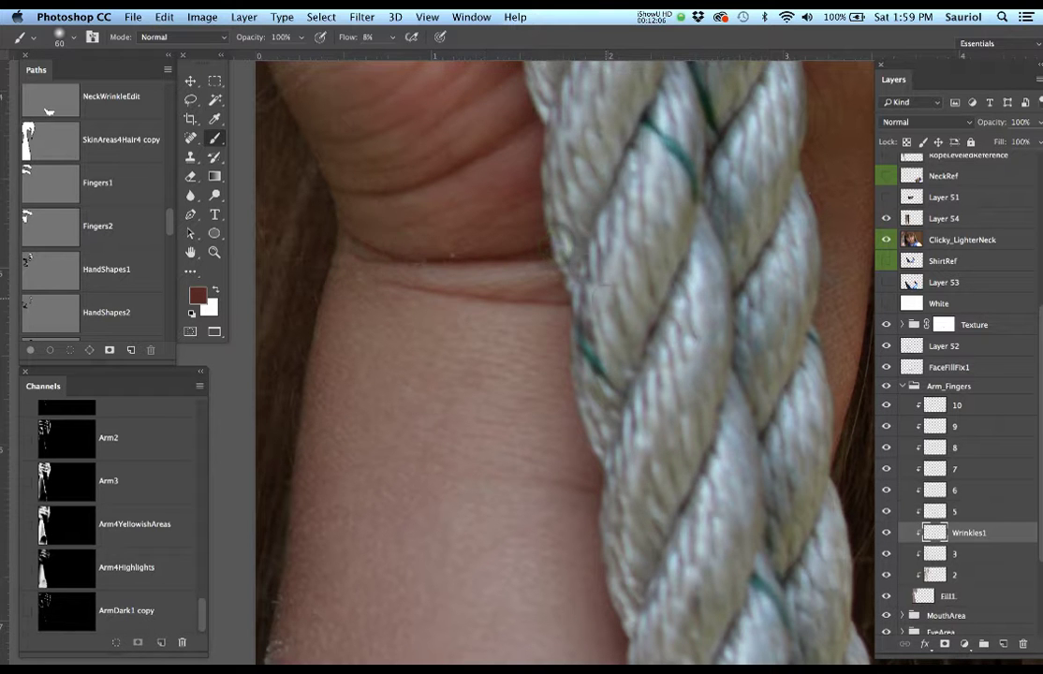
Resample the dark red near the rope and paint the fine wrist creases with a 40-pixel brush, checking without the photo.
{"action": "left_click", "coordinate": [556, 234], "text": "alt"}
{"action": "key", "text": "bracketleft"}
{"action": "key", "text": "bracketleft"}
{"action": "key", "text": "bracketleft"}
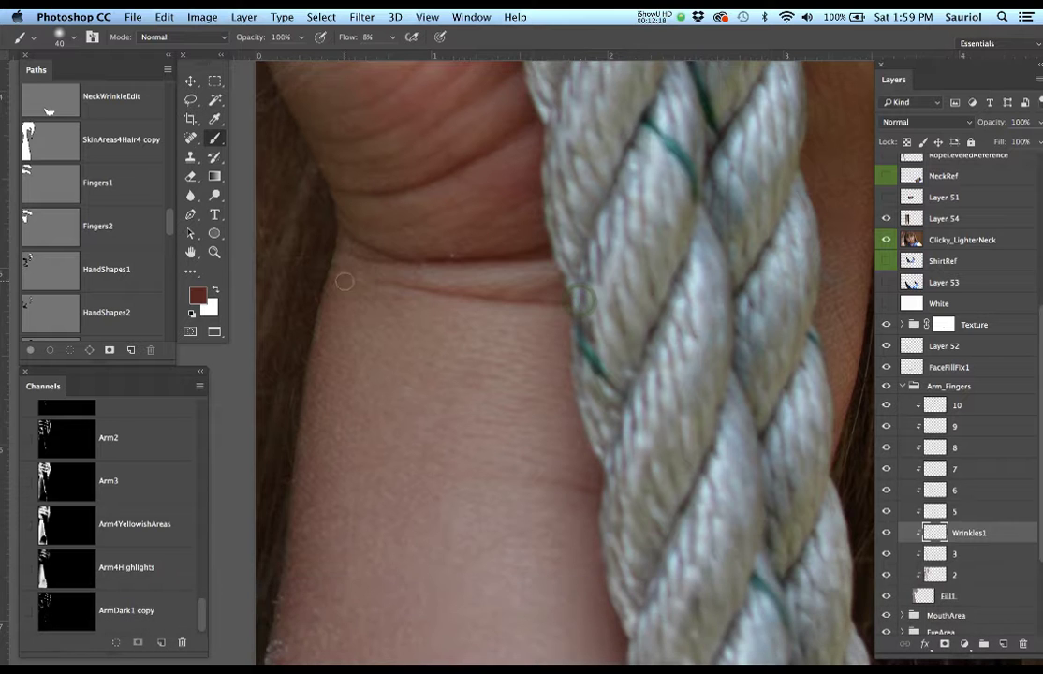
{"action": "left_click_drag", "start_coordinate": [582, 300], "coordinate": [377, 288]}
{"action": "left_click_drag", "start_coordinate": [592, 285], "coordinate": [446, 290]}
{"action": "left_click_drag", "start_coordinate": [555, 302], "coordinate": [424, 283]}
{"action": "left_click_drag", "start_coordinate": [339, 227], "coordinate": [414, 259]}
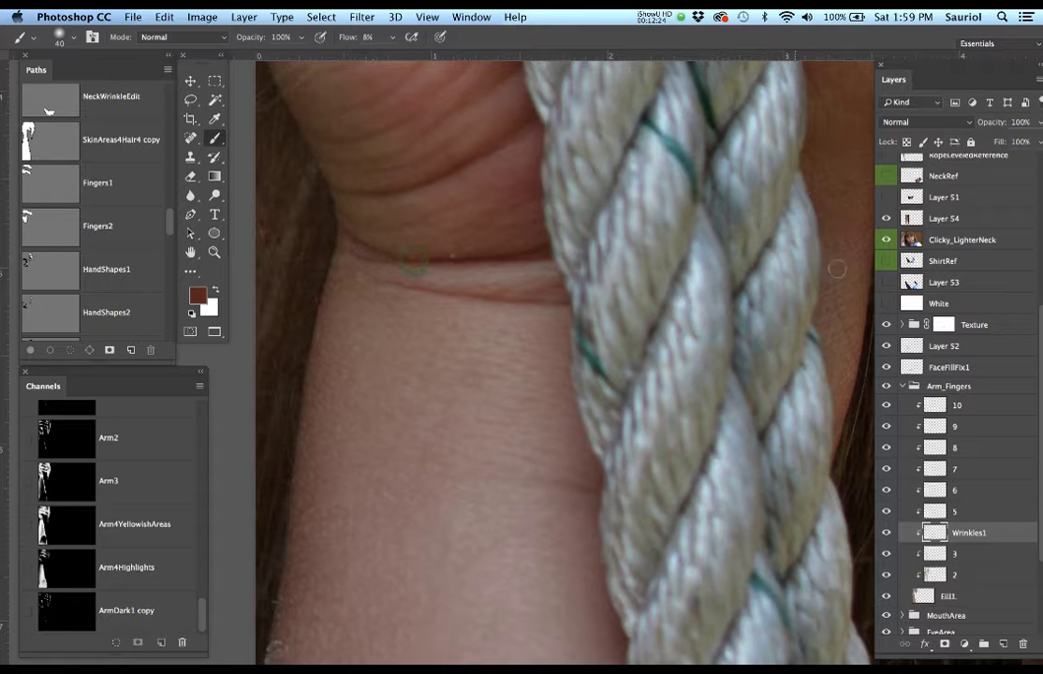
{"action": "left_click", "coordinate": [888, 240]}
{"action": "left_click", "coordinate": [888, 241]}
{"action": "left_click", "coordinate": [888, 241]}
{"action": "left_click", "coordinate": [887, 241]}
{"action": "left_click", "coordinate": [887, 241]}
{"action": "left_click", "coordinate": [887, 240]}
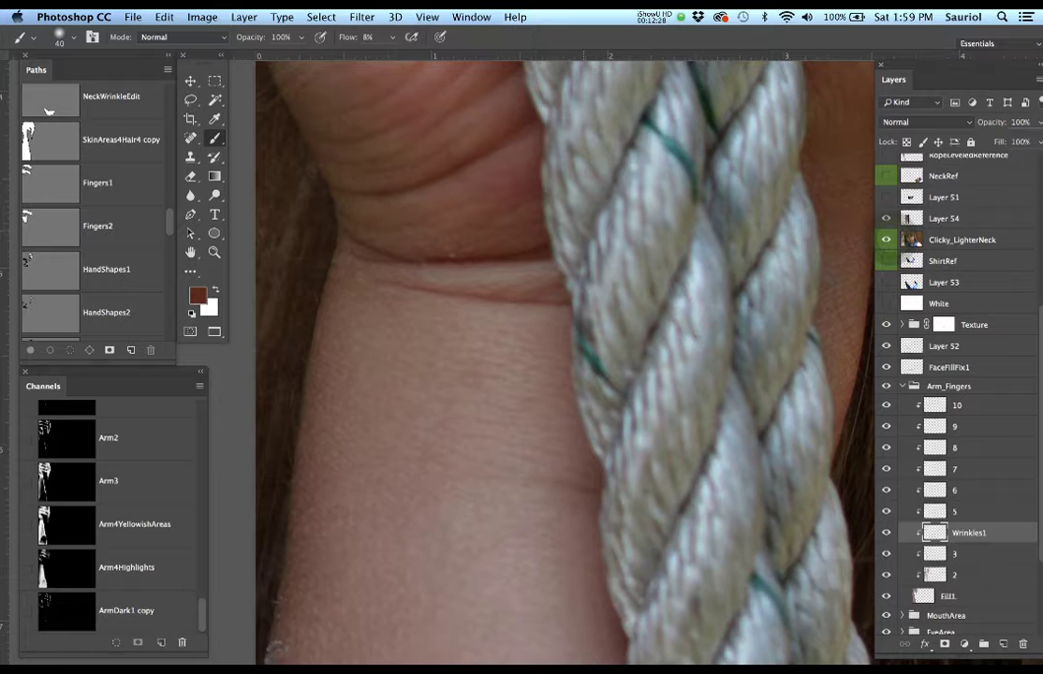
Enlarge the brush to 70 pixels and paint the dark red palm edge along the rope on Wrinkles1.
{"action": "left_click_drag", "start_coordinate": [545, 185], "coordinate": [553, 315]}
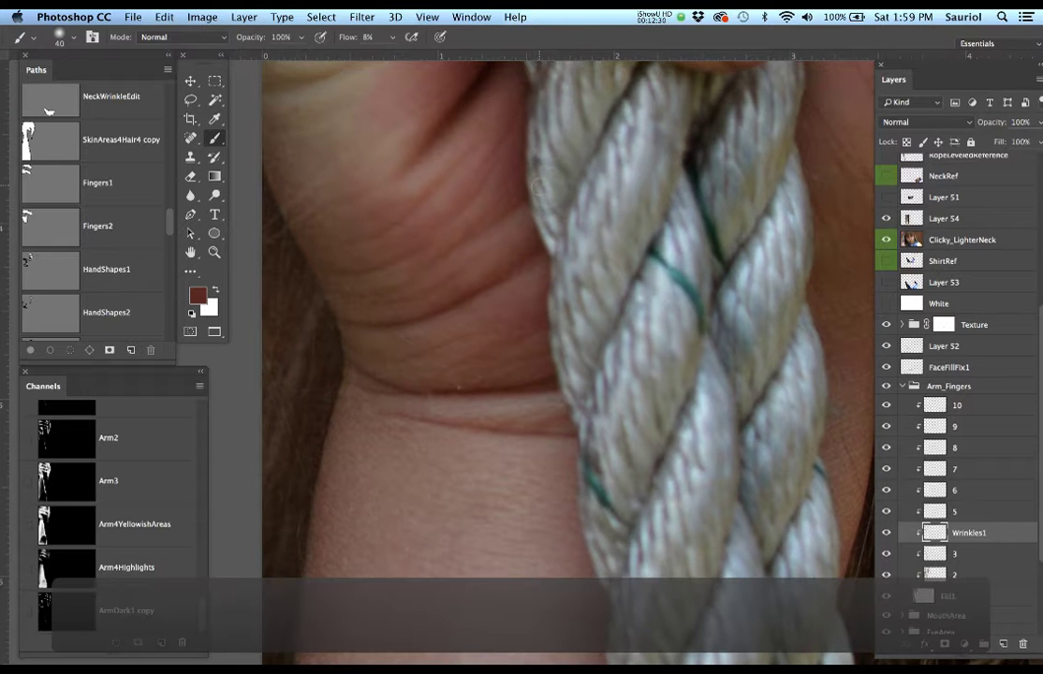
{"action": "key", "text": "bracketright"}
{"action": "key", "text": "bracketright"}
{"action": "key", "text": "bracketright"}
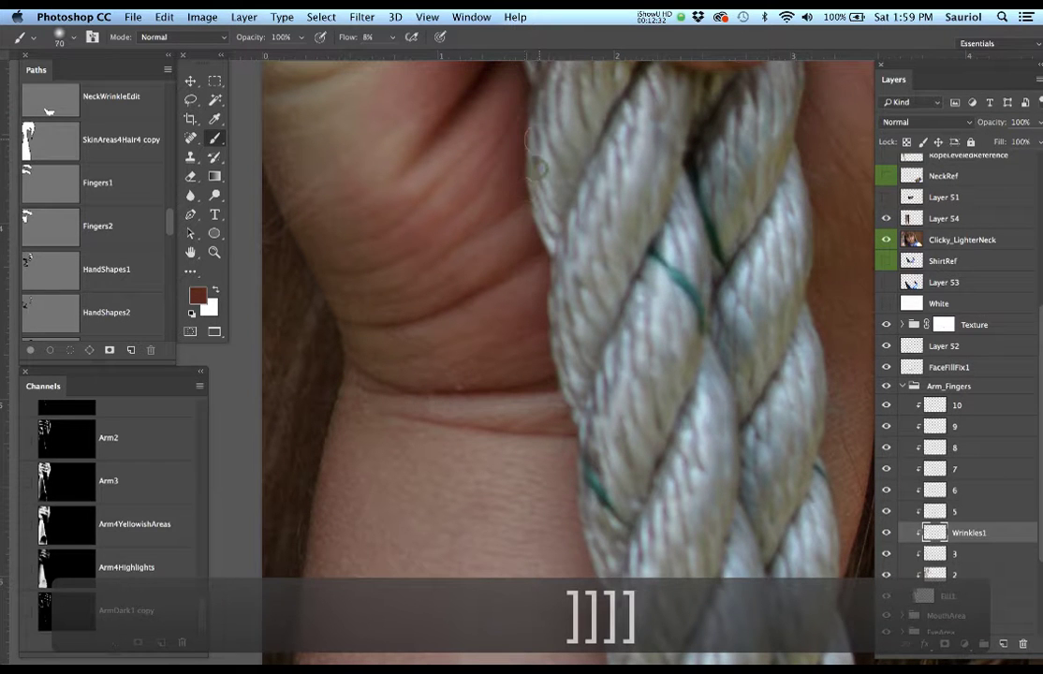
{"action": "scroll", "coordinate": [554, 288], "scroll_direction": "up", "scroll_amount": 3}
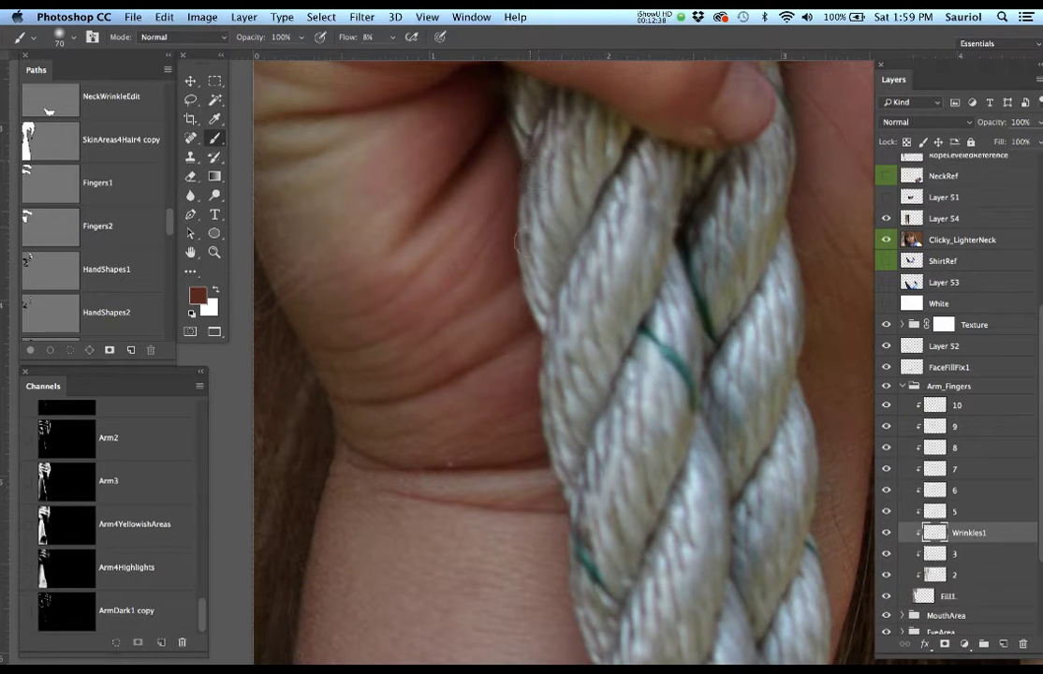
Paint the palm shadow beneath the curled finger beside the rope, enlarging the brush from 100 to 250 pixels and checking without the photo.
{"action": "left_click_drag", "start_coordinate": [560, 216], "coordinate": [567, 283]}
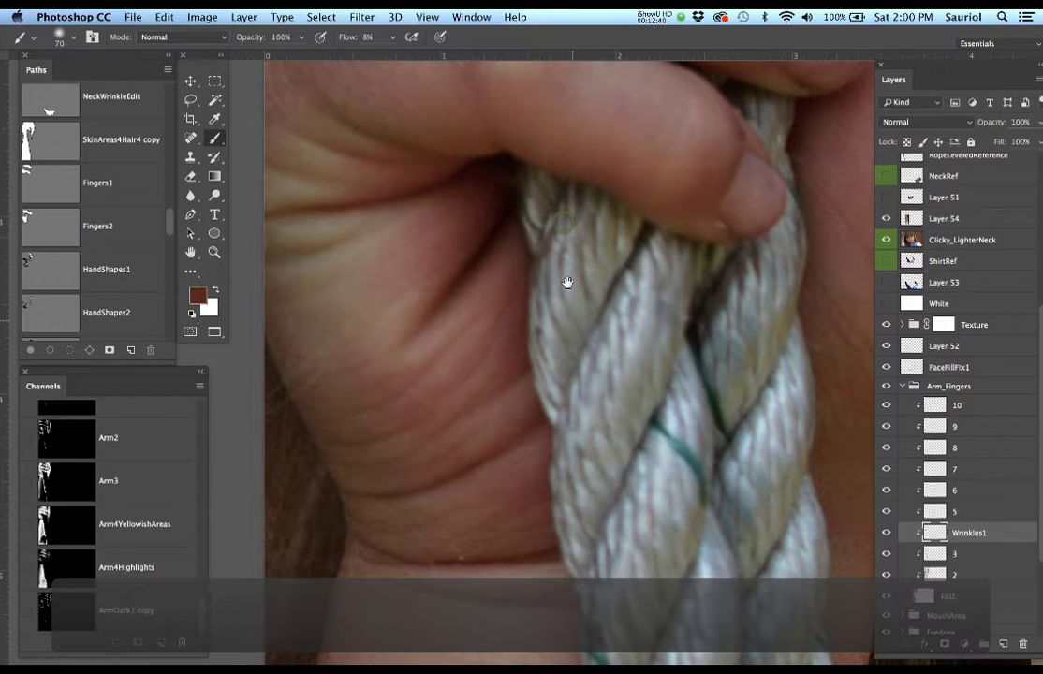
{"action": "key", "text": "bracketright"}
{"action": "key", "text": "bracketright"}
{"action": "key", "text": "bracketright"}
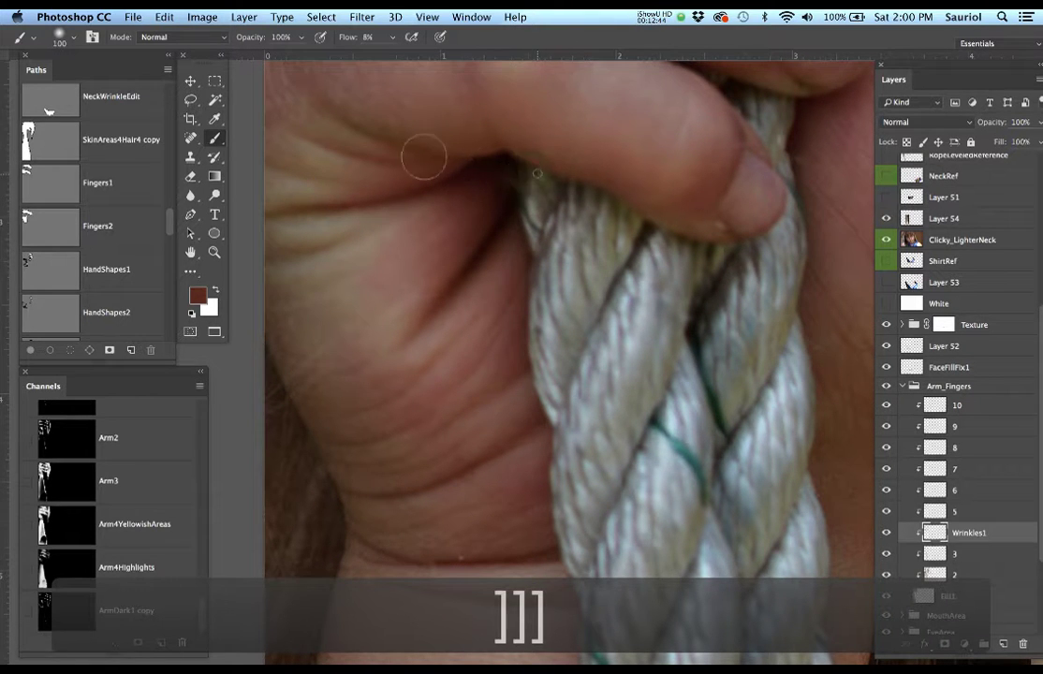
{"action": "key", "text": "bracketright"}
{"action": "key", "text": "bracketright"}
{"action": "key", "text": "bracketright"}
{"action": "key", "text": "bracketright"}
{"action": "key", "text": "bracketright"}
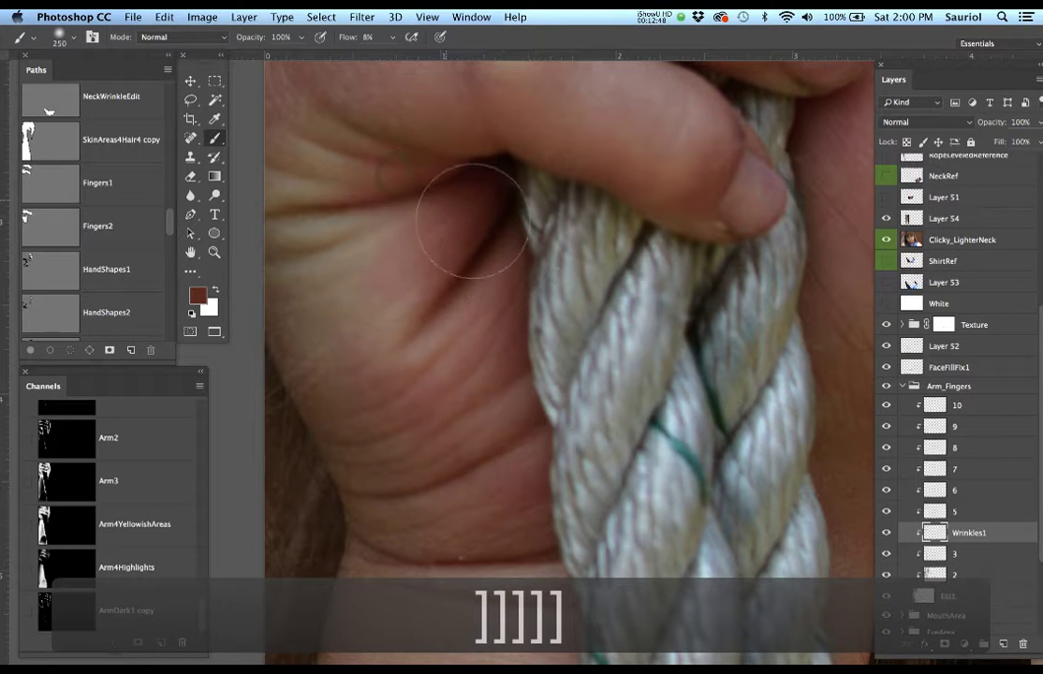
{"action": "left_click", "coordinate": [888, 243], "text": "alt"}
{"action": "left_click", "coordinate": [887, 244], "text": "alt"}
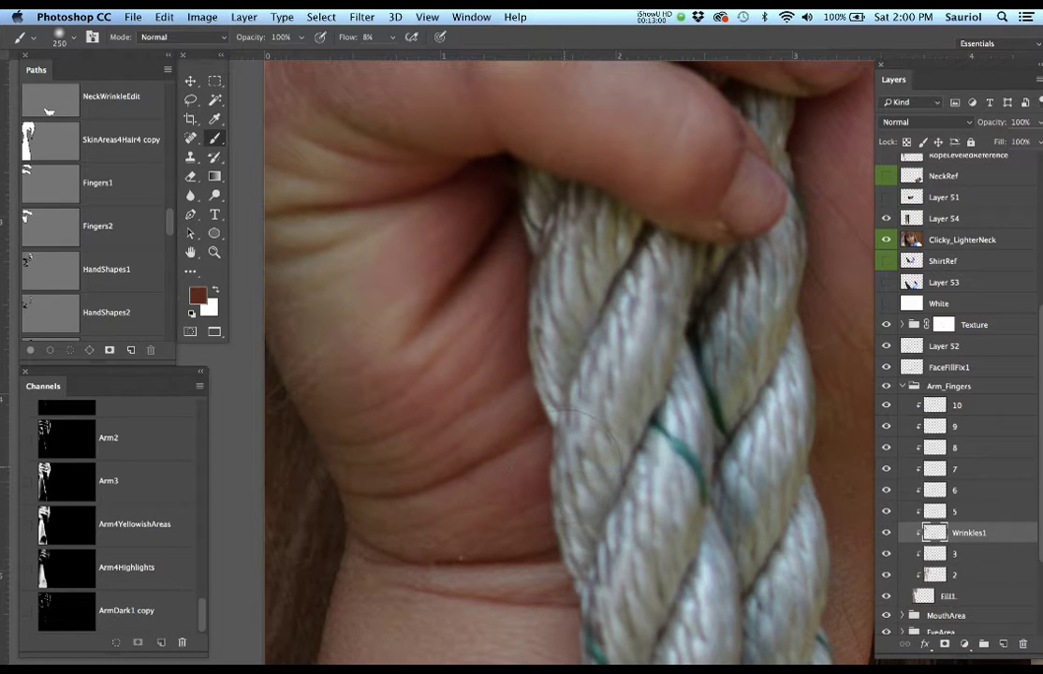
Paint the lower and outer palm shading on Wrinkles1 with 150- and 200-pixel brushes, comparing repeatedly with the photo.
{"action": "key", "text": "bracketleft"}
{"action": "key", "text": "bracketleft"}
{"action": "key", "text": "bracketleft"}
{"action": "key", "text": "bracketleft"}
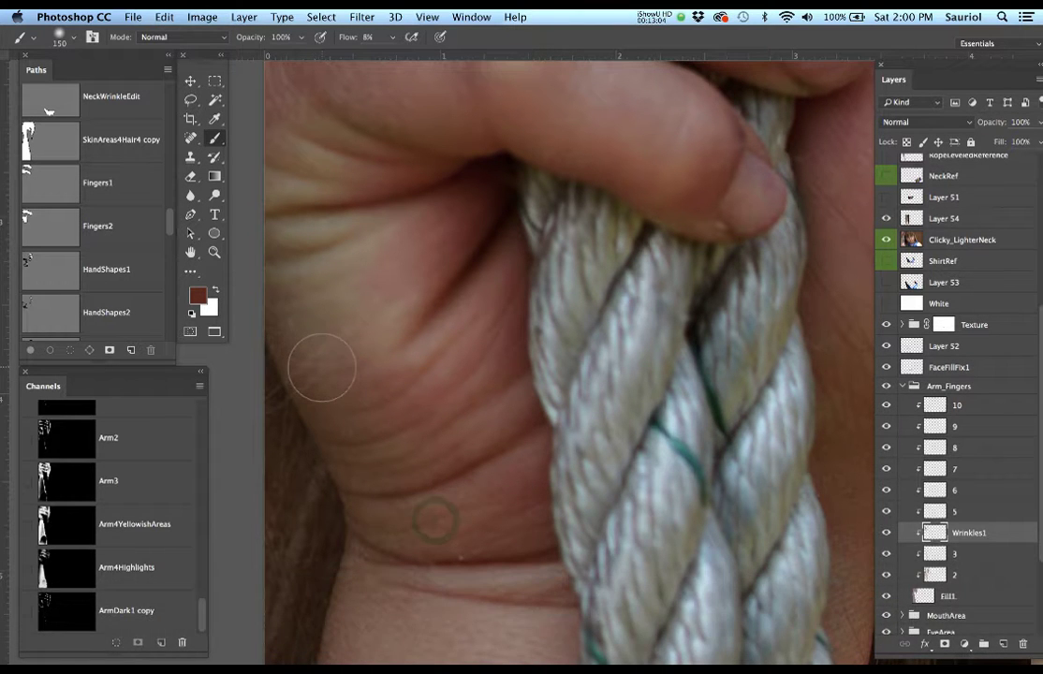
{"action": "key", "text": "bracketright"}
{"action": "key", "text": "bracketright"}
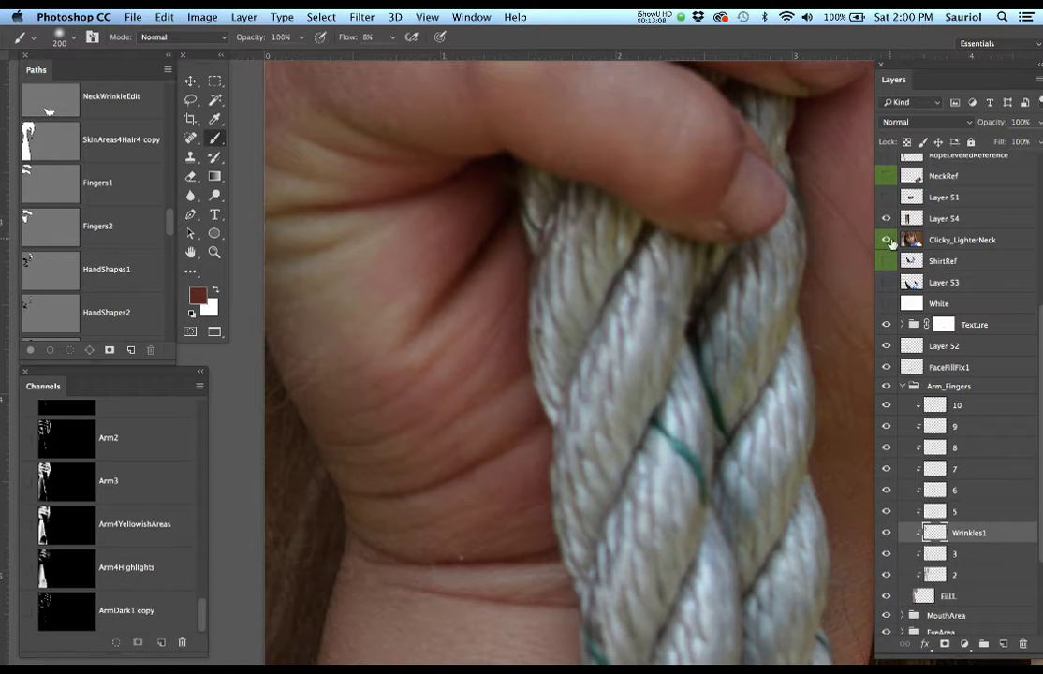
{"action": "left_click", "coordinate": [887, 240]}
{"action": "left_click", "coordinate": [887, 240]}
{"action": "left_click", "coordinate": [887, 240]}
{"action": "left_click", "coordinate": [887, 240]}
{"action": "left_click", "coordinate": [887, 240]}
{"action": "left_click", "coordinate": [887, 240]}
{"action": "left_click", "coordinate": [492, 274]}
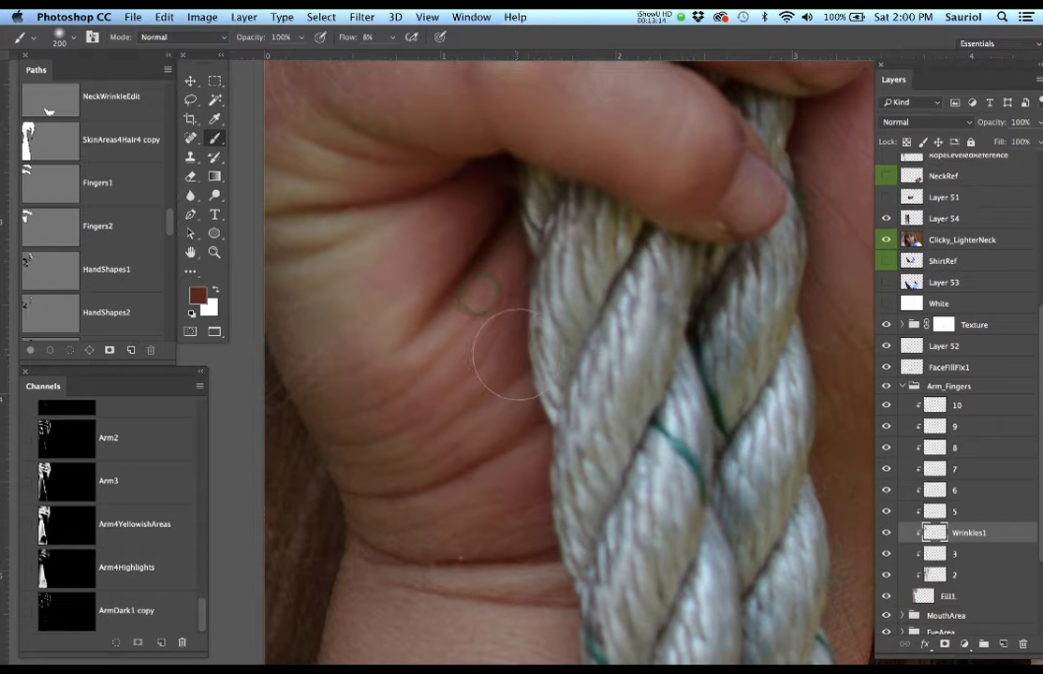
Reduce the brush to 40 pixels and paint the fine palm creases beside the rope on Wrinkles1.
{"action": "key", "text": "bracketleft"}
{"action": "key", "text": "bracketleft"}
{"action": "key", "text": "bracketleft"}
{"action": "key", "text": "bracketleft"}
{"action": "key", "text": "bracketleft"}
{"action": "key", "text": "bracketleft"}
{"action": "key", "text": "bracketleft"}
{"action": "key", "text": "bracketleft"}
{"action": "key", "text": "bracketleft"}
{"action": "key", "text": "bracketleft"}
{"action": "key", "text": "bracketleft"}
{"action": "key", "text": "bracketleft"}
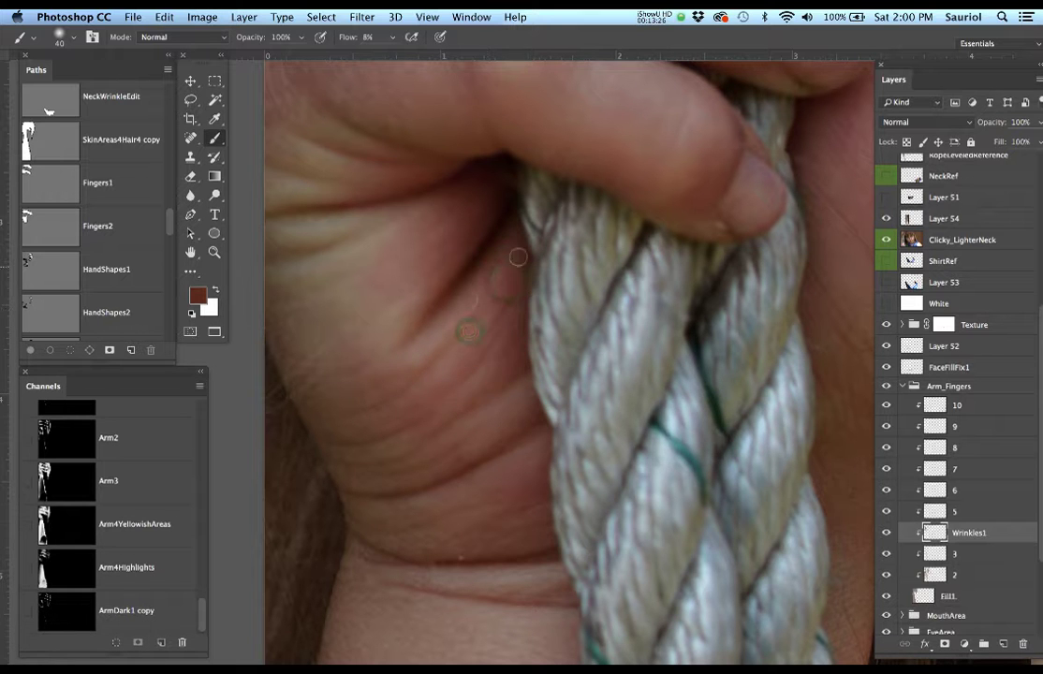
Enlarge the brush to 70 pixels and darken the deep palm creases beneath the curled finger.
{"action": "key", "text": "bracketright"}
{"action": "key", "text": "bracketright"}
{"action": "key", "text": "bracketright"}
{"action": "key", "text": "bracketright"}
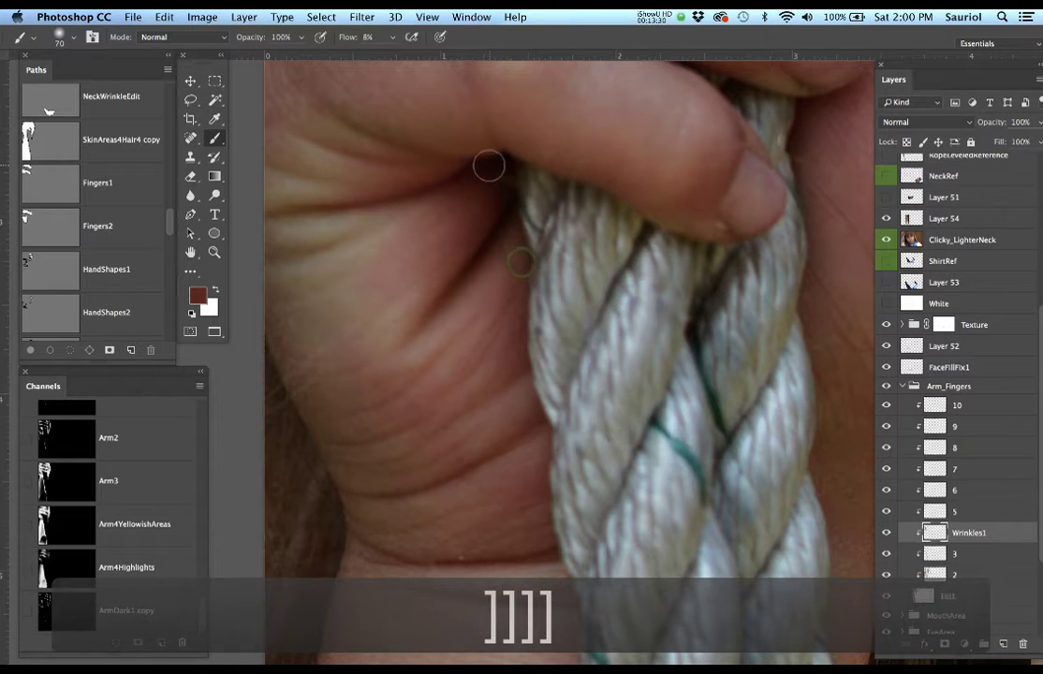
Paint the dark shading along the lowest finger's underside with 150- and 100-pixel brushes.
{"action": "left_click", "coordinate": [513, 225], "text": "alt"}
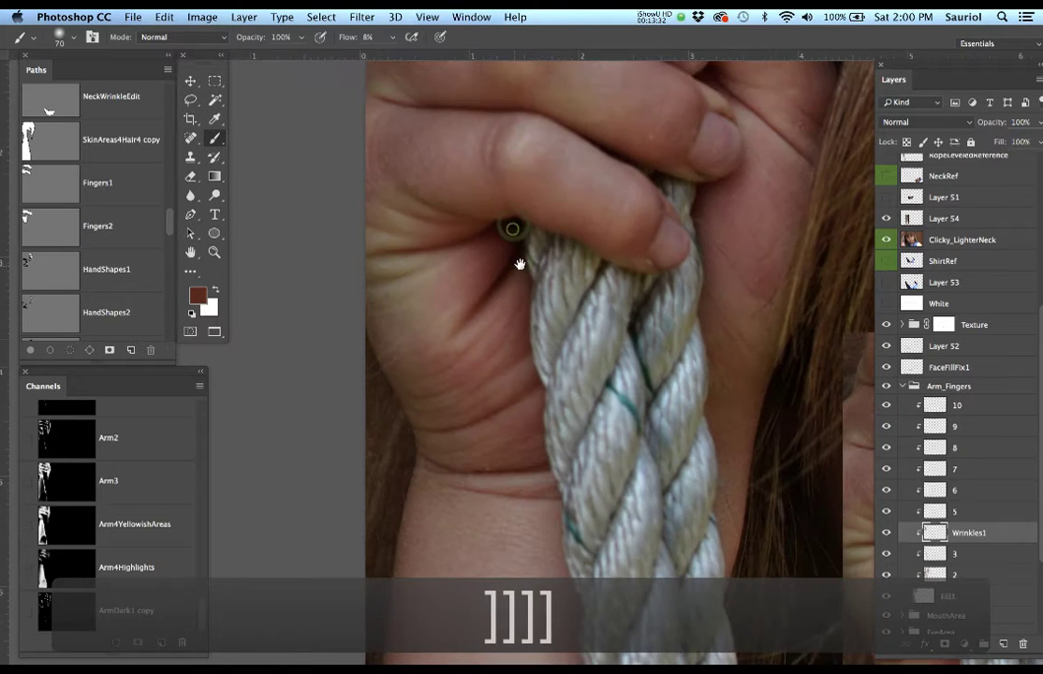
{"action": "key", "text": "bracketright"}
{"action": "key", "text": "bracketright"}
{"action": "key", "text": "bracketright"}
{"action": "key", "text": "bracketright"}
{"action": "key", "text": "bracketright"}
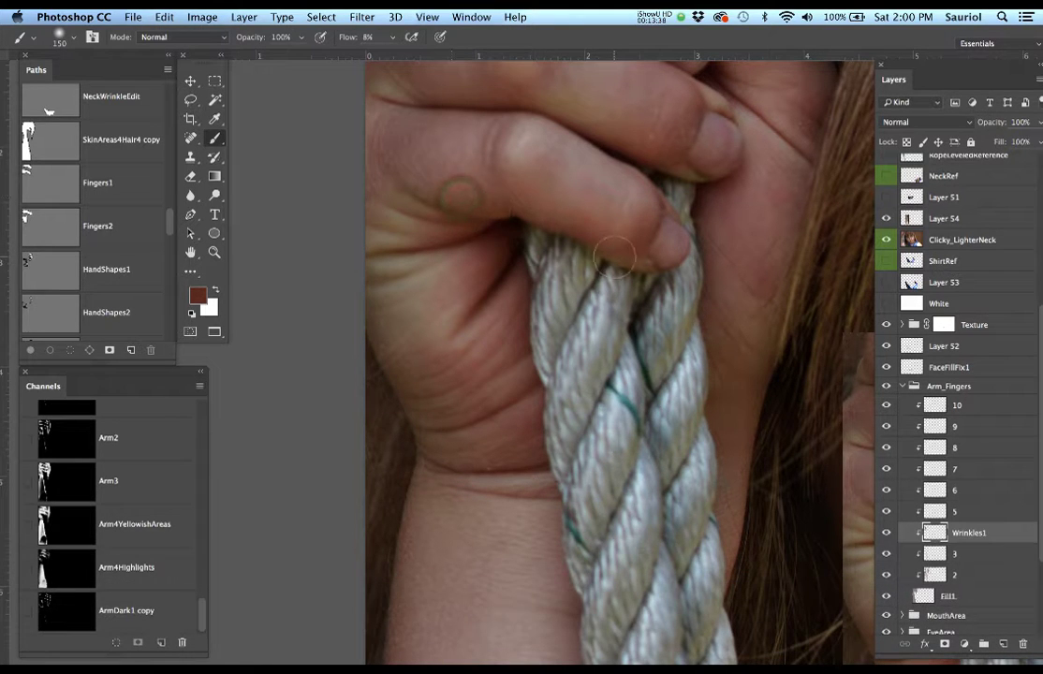
{"action": "key", "text": "bracketleft"}
{"action": "key", "text": "bracketleft"}
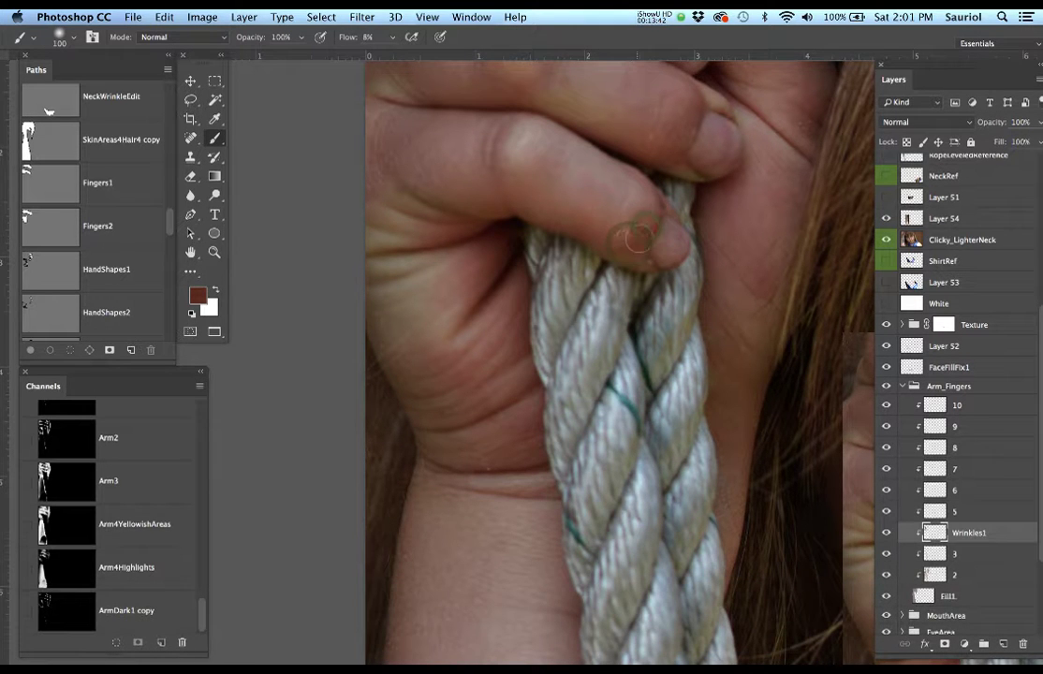
Sample the reddish brown beside the lowest finger's nail and paint the fingertip and underside, checking without the photo.
{"action": "left_click", "coordinate": [650, 234], "text": "alt"}
{"action": "left_click_drag", "start_coordinate": [640, 239], "coordinate": [648, 229]}
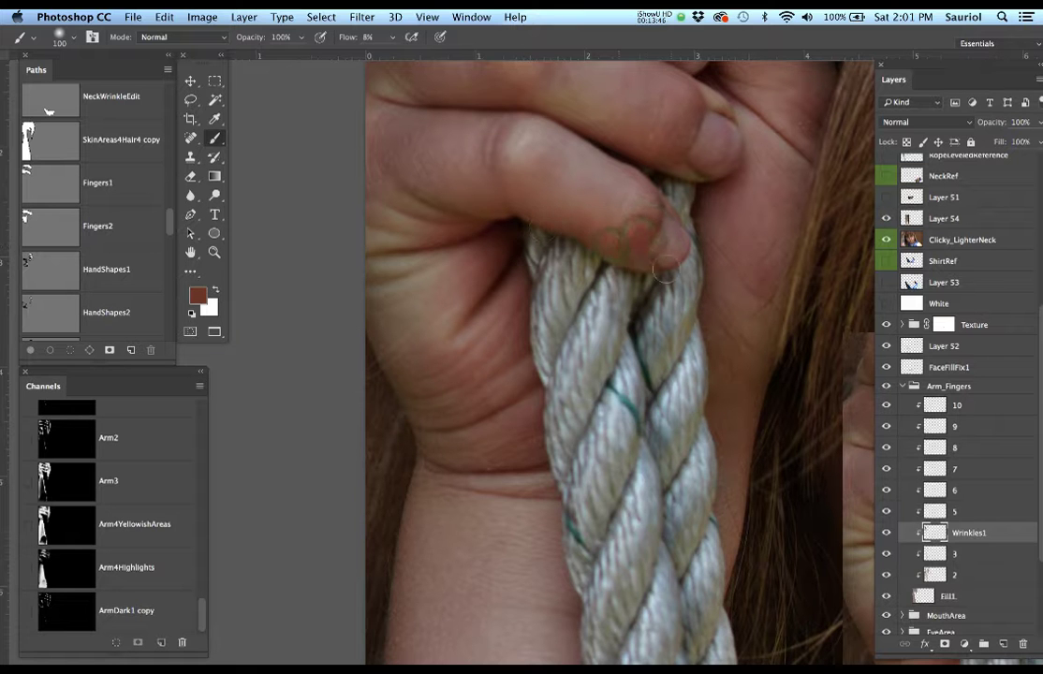
{"action": "left_click", "coordinate": [885, 242], "text": "alt"}
{"action": "left_click", "coordinate": [885, 242], "text": "alt"}
{"action": "left_click_drag", "start_coordinate": [661, 270], "coordinate": [644, 263]}
{"action": "mouse_move", "coordinate": [572, 240]}
{"action": "left_mouse_down"}
{"action": "mouse_move", "coordinate": [602, 236]}
{"action": "mouse_move", "coordinate": [574, 228]}
{"action": "left_mouse_up"}
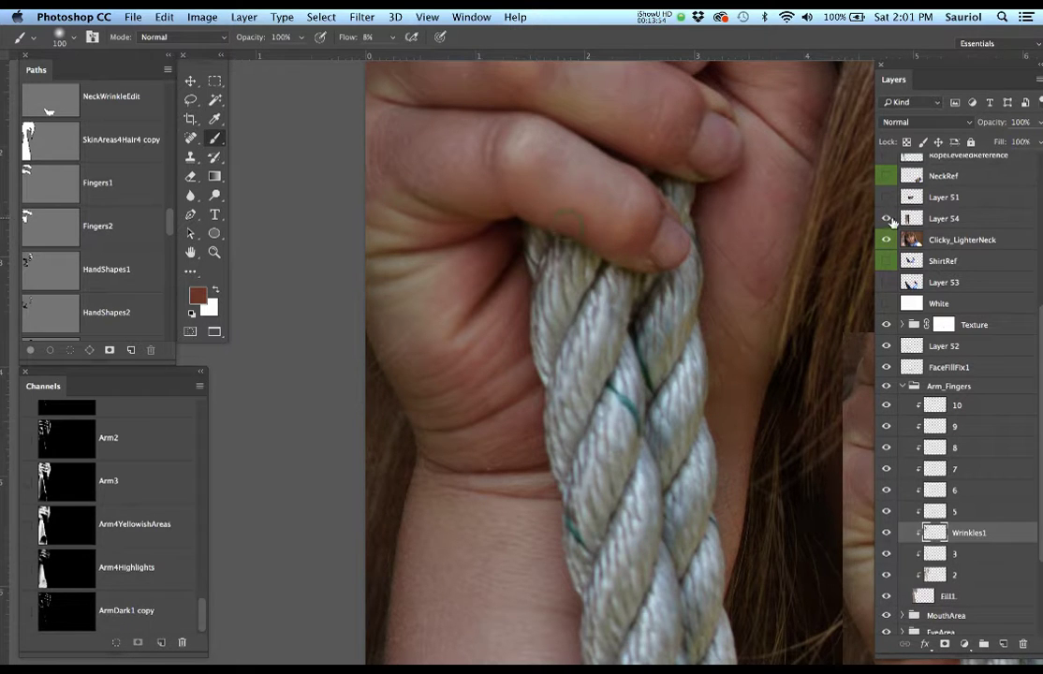
Compare the painted palm and lowest finger with and without Layer 54 and the Clicky_LighterNeck photo.
{"action": "left_click", "coordinate": [887, 218]}
{"action": "left_click", "coordinate": [886, 218]}
{"action": "left_click", "coordinate": [885, 240]}
{"action": "left_click", "coordinate": [884, 240]}
{"action": "left_click", "coordinate": [884, 239]}
{"action": "left_click", "coordinate": [884, 240]}
{"action": "left_click", "coordinate": [884, 240]}
{"action": "left_click", "coordinate": [884, 240]}
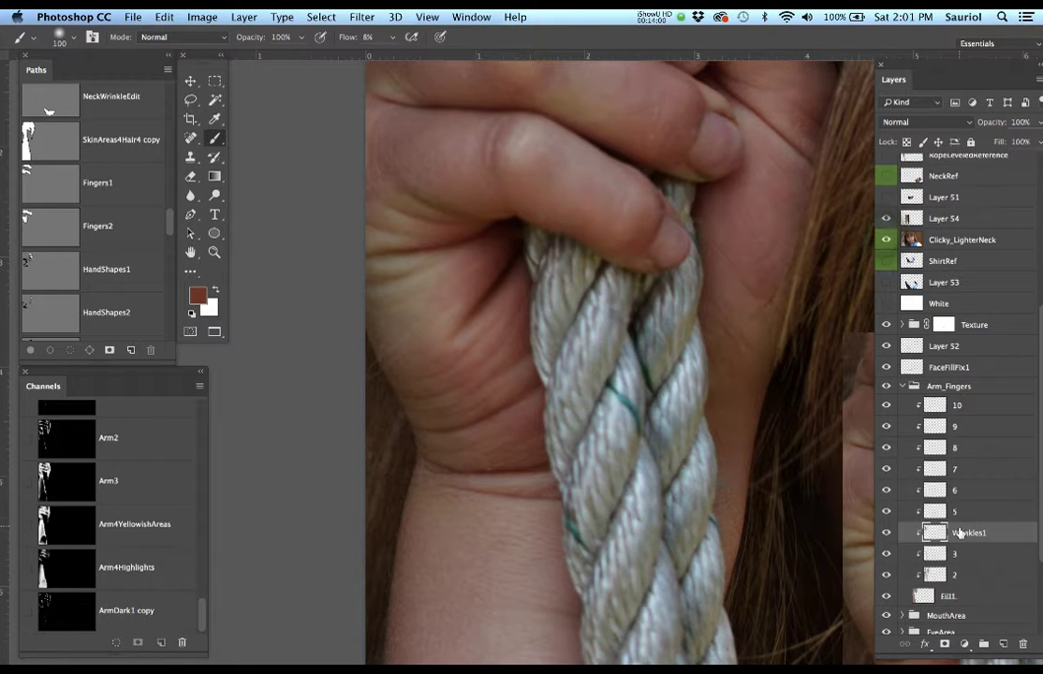
Rename layer 5 as Wrinkles12, reusing the name of the Wrinkles1 layer.
{"action": "key", "text": "super+c"}
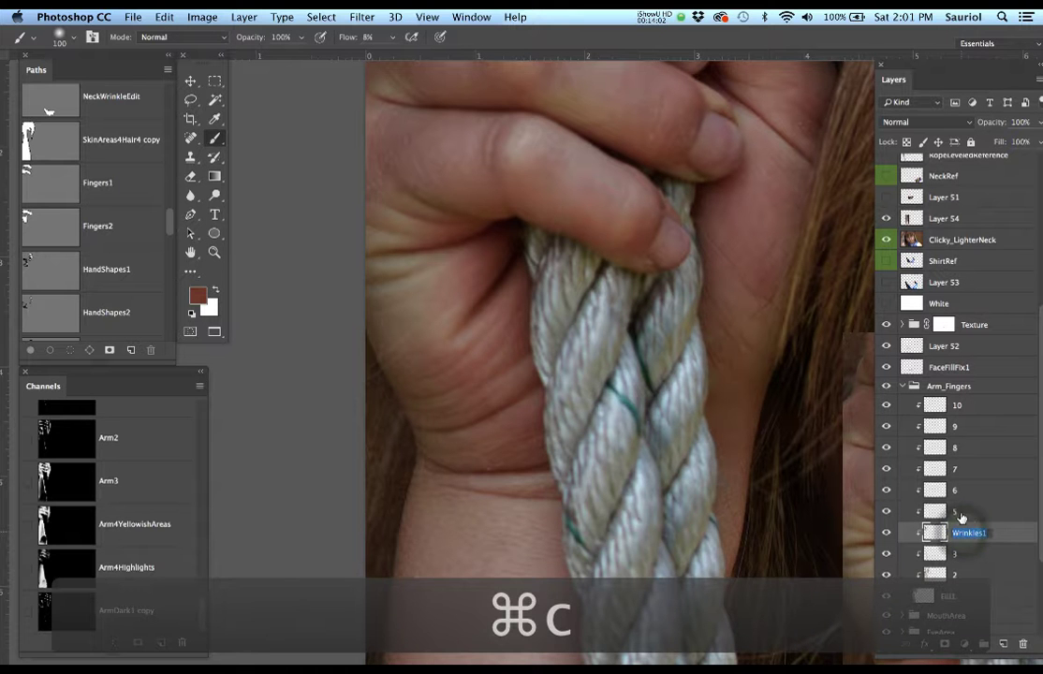
{"action": "double_click", "coordinate": [956, 512]}
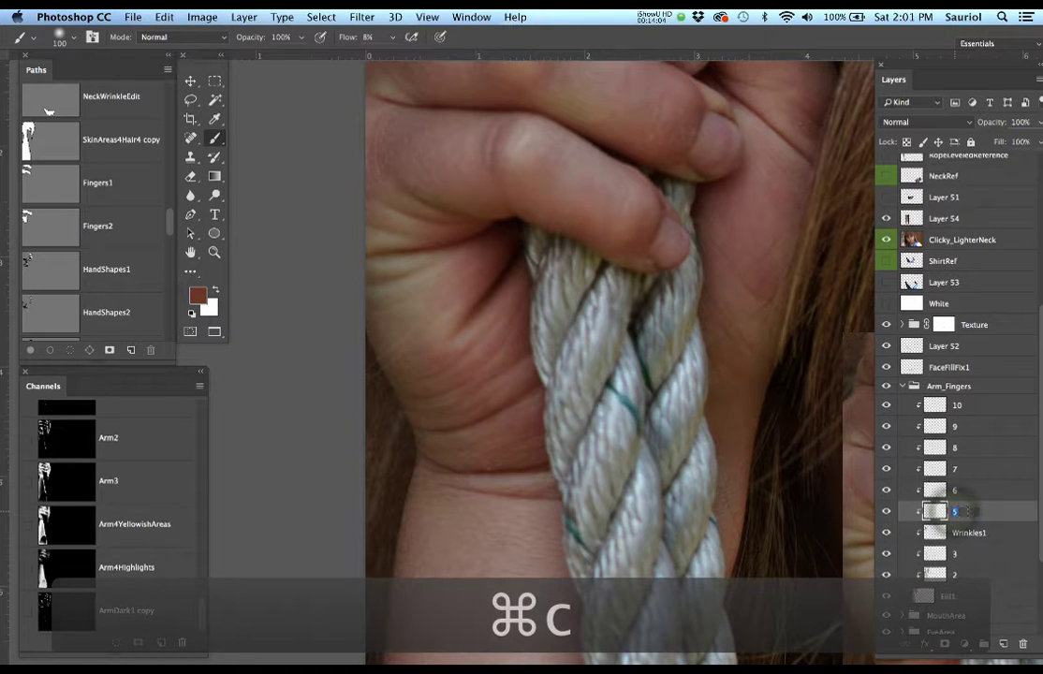
{"action": "key", "text": "super+v"}
{"action": "type", "text": "2"}
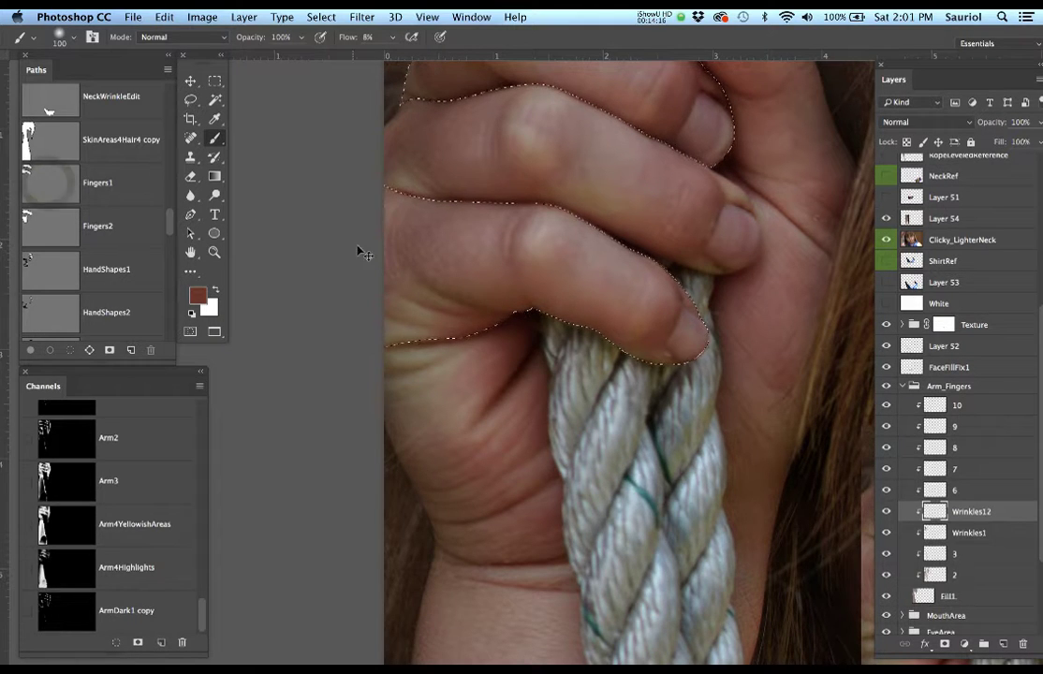
Feather the selection loaded from the Fingers1 path by 3 pixels and hide its edges.
{"action": "scroll", "coordinate": [493, 241], "scroll_direction": "up", "scroll_amount": 5}
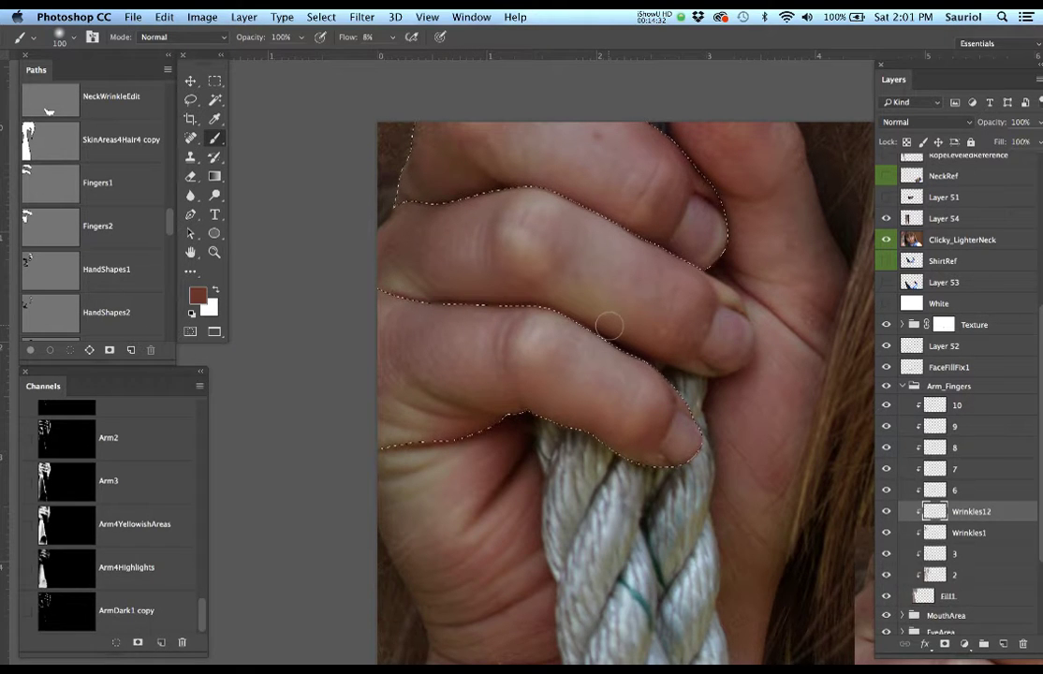
{"action": "key", "text": "shift+F6"}
{"action": "type", "text": "3"}
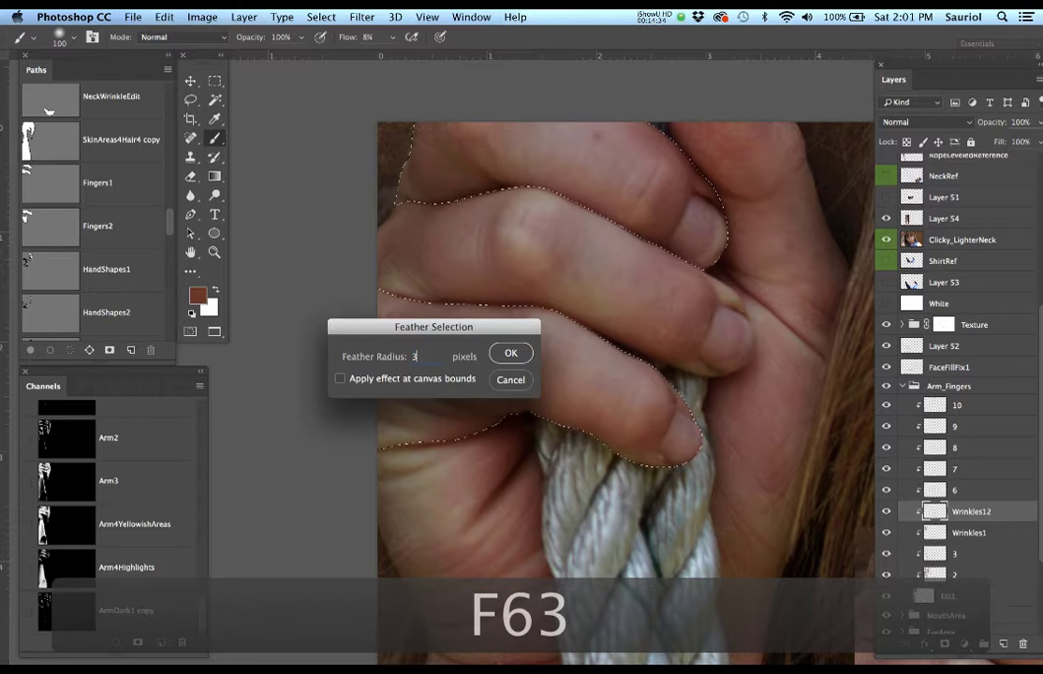
{"action": "key", "text": "Return"}
{"action": "key", "text": "super+h"}
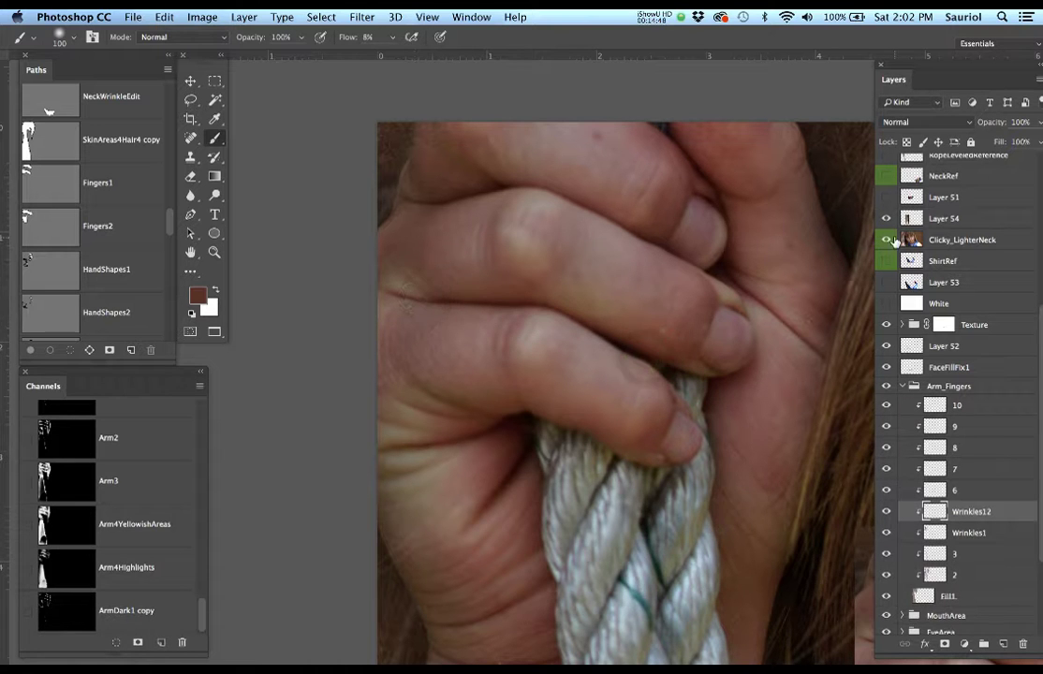
Hide the photo and undo the dark strokes painted along the lowest finger's upper edge.
{"action": "left_click", "coordinate": [886, 239]}
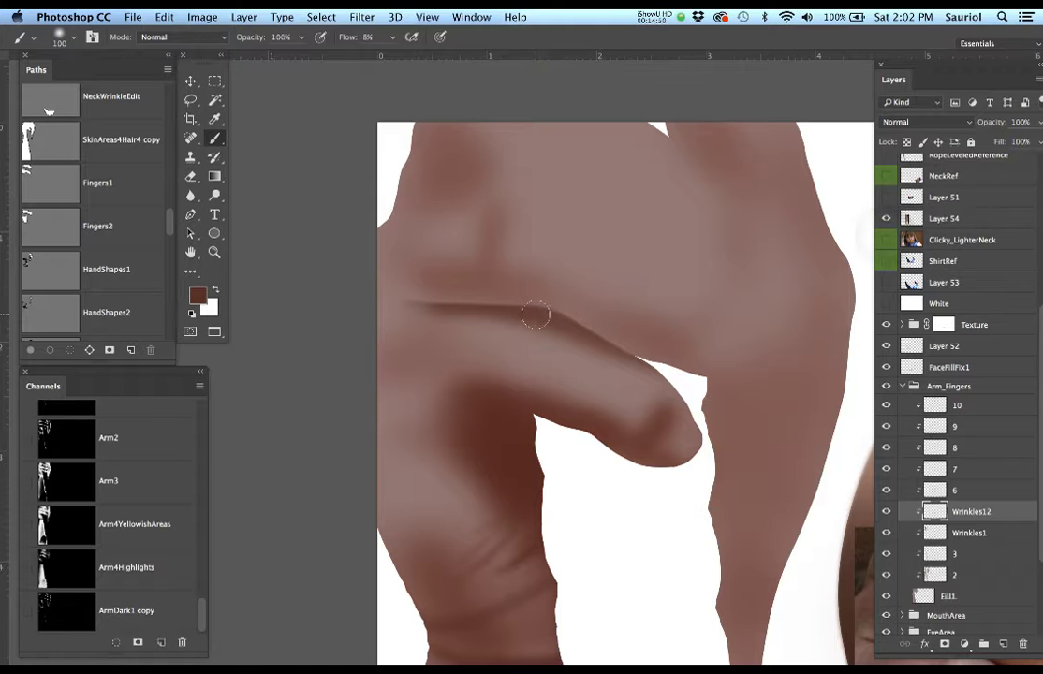
{"action": "key", "text": "super+z"}
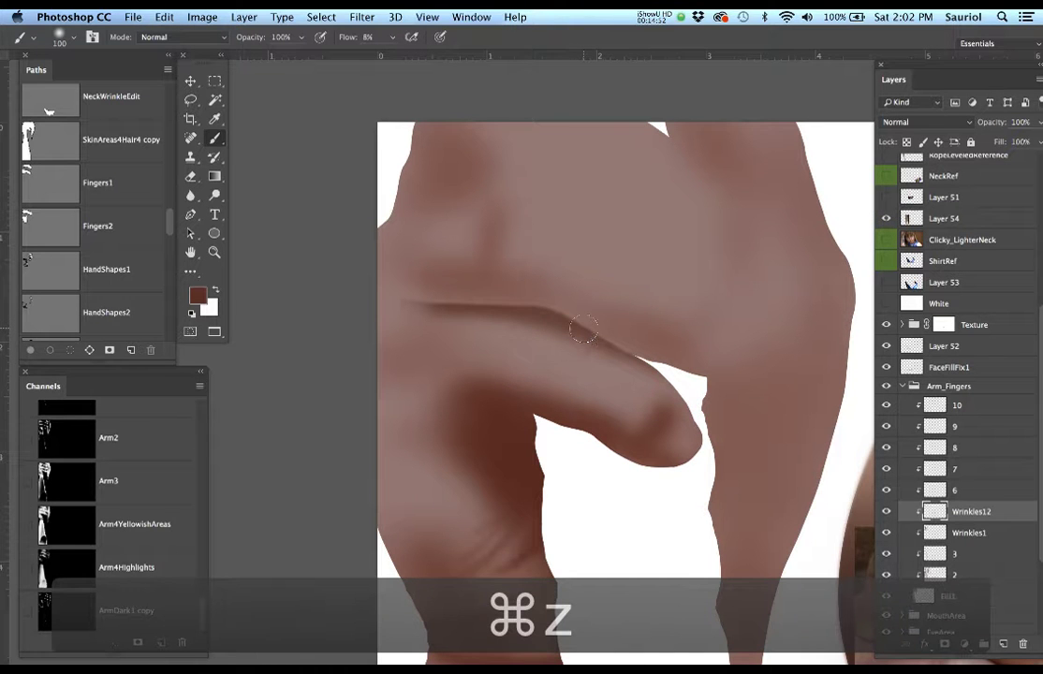
{"action": "key", "text": "alt+super+z"}
{"action": "key", "text": "alt+super+z"}
{"action": "key", "text": "alt+super+z"}
{"action": "key", "text": "alt+super+z"}
{"action": "key", "text": "alt+super+z"}
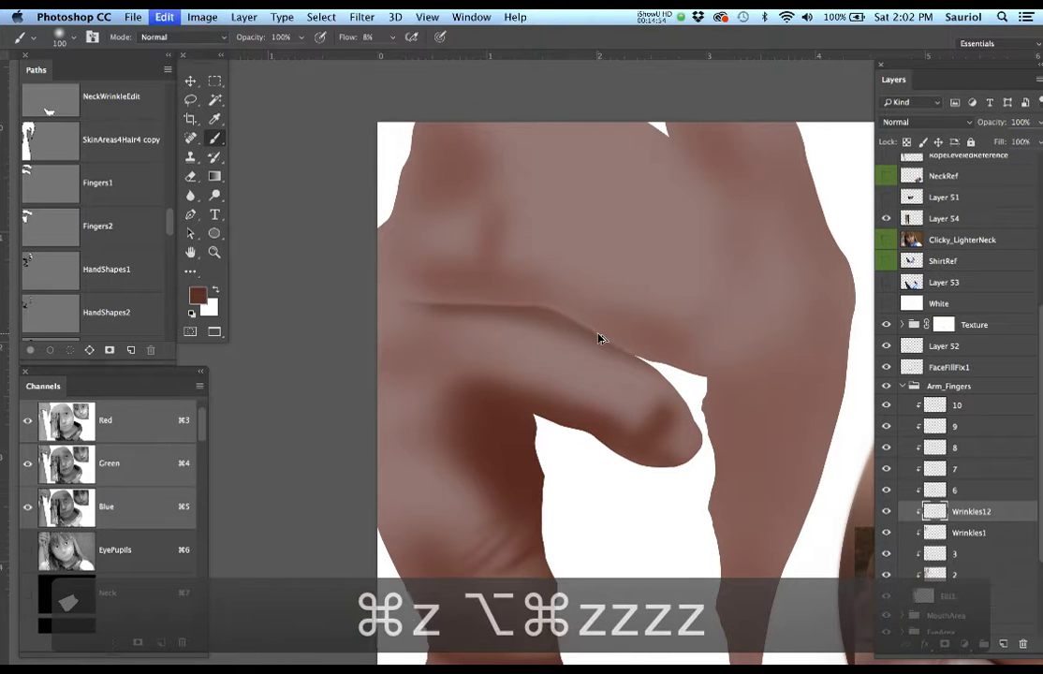
{"action": "key", "text": "alt+super+z"}
{"action": "key", "text": "alt+super+z"}
{"action": "key", "text": "alt+super+z"}
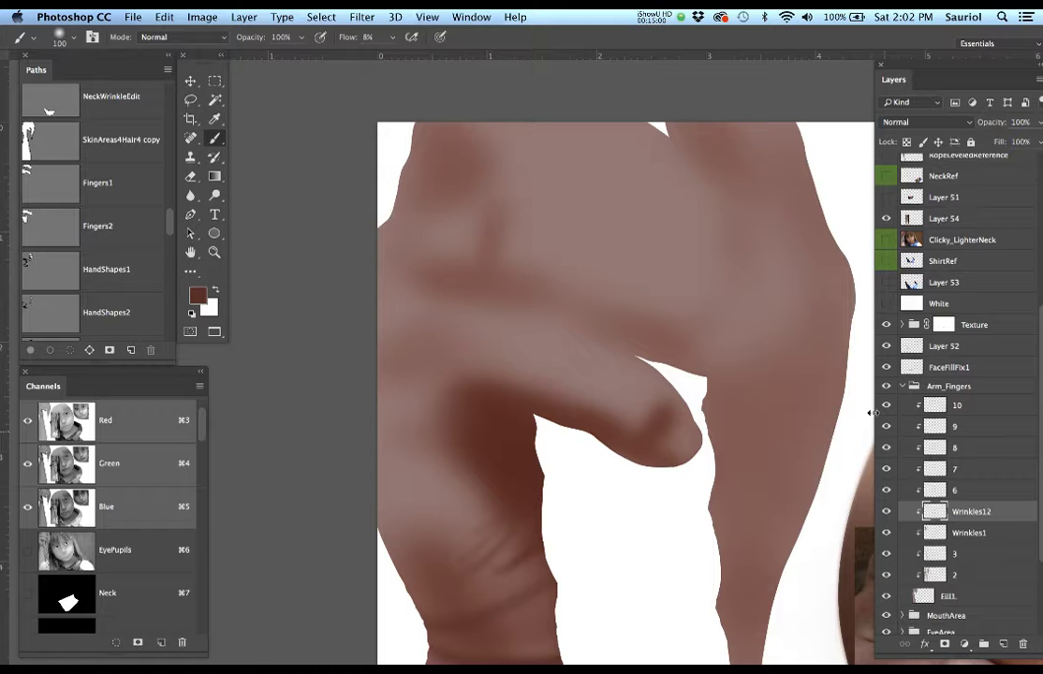
Show the photo again, set the brush to 125 pixels, and feather the finger selection by 3 pixels with its edges hidden.
{"action": "left_click", "coordinate": [884, 241]}
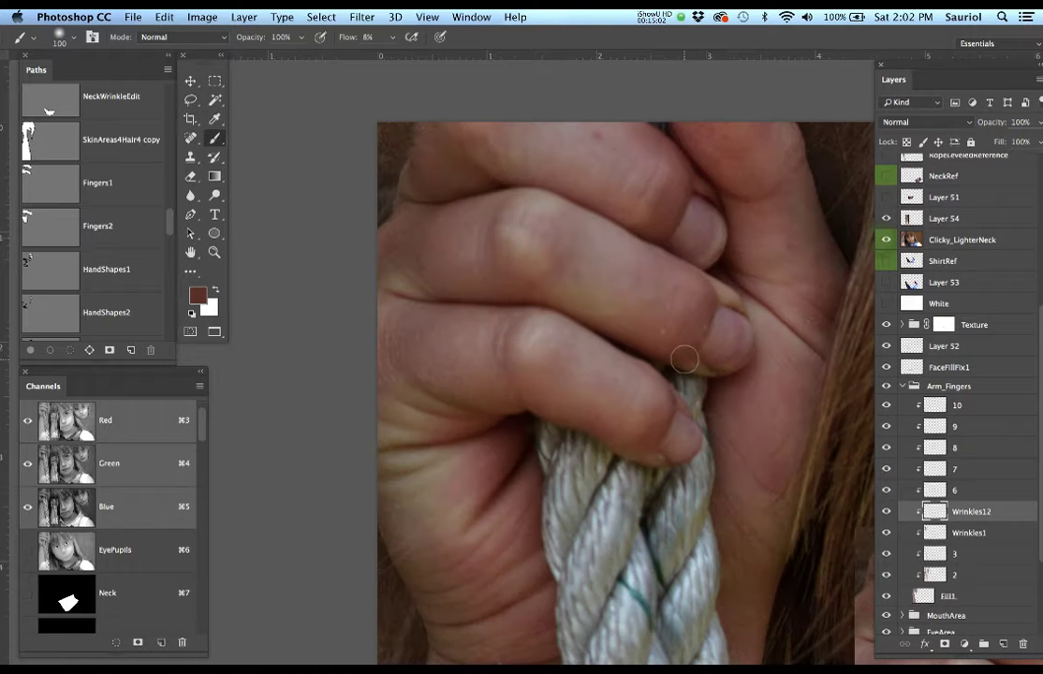
{"action": "key", "text": "super+h"}
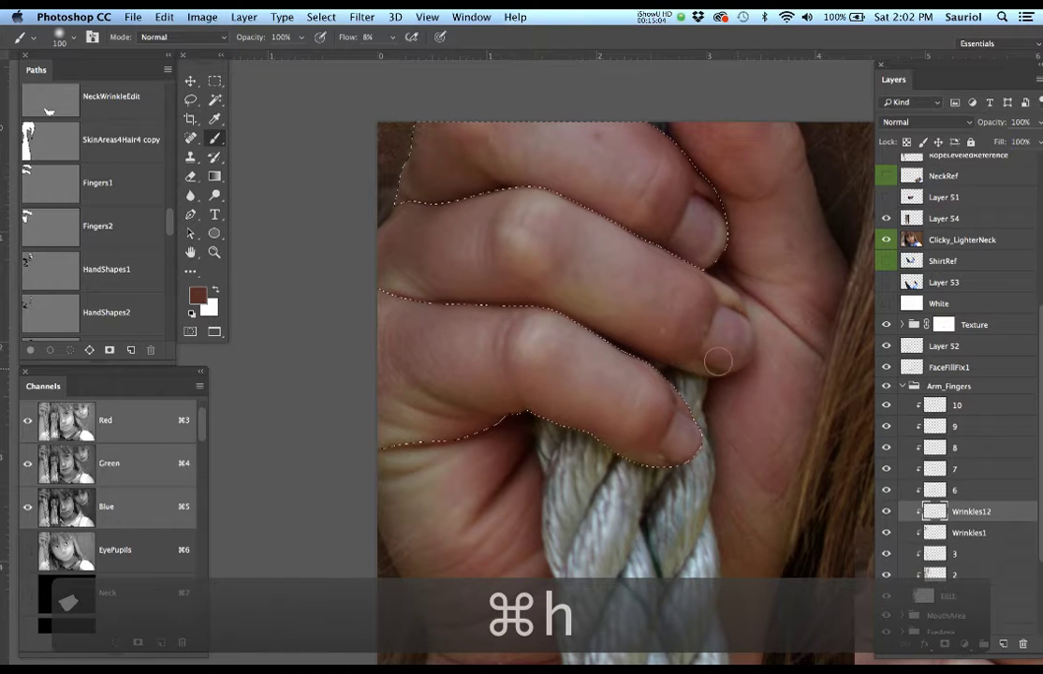
{"action": "scroll", "coordinate": [594, 281], "scroll_direction": "up", "scroll_amount": 5}
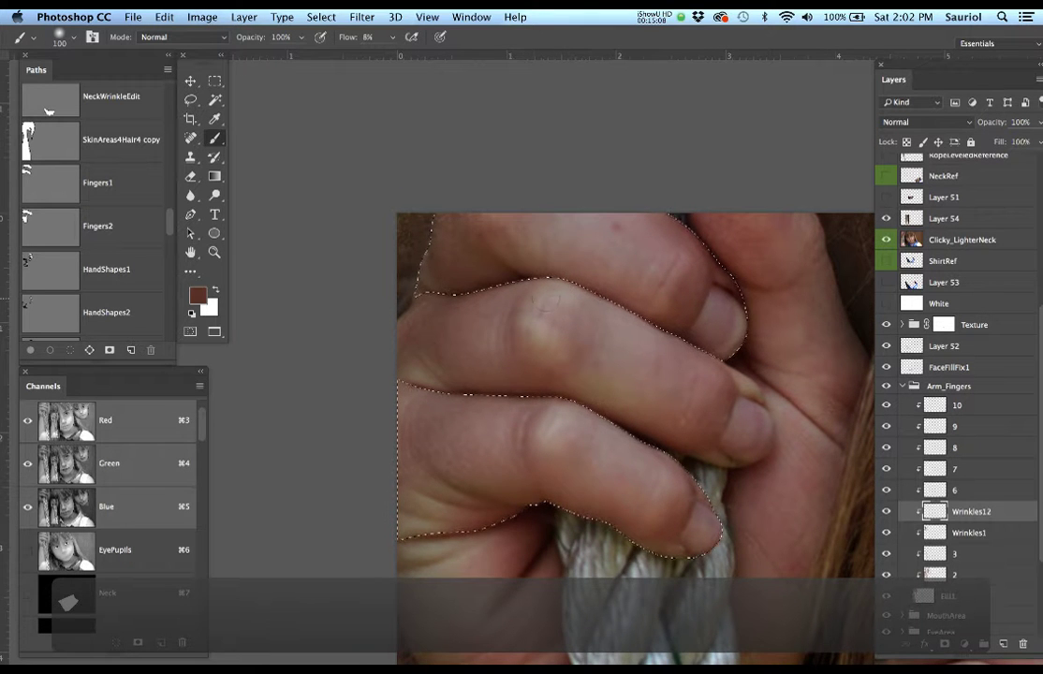
{"action": "left_click_drag", "start_coordinate": [543, 309], "coordinate": [603, 340]}
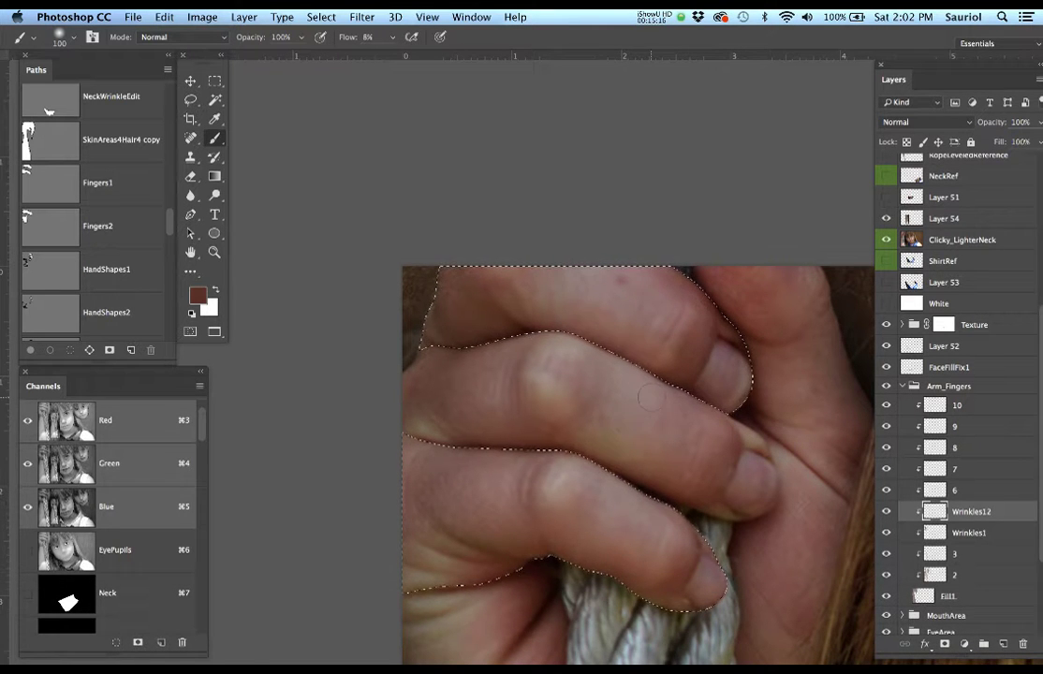
{"action": "key", "text": "bracketright"}
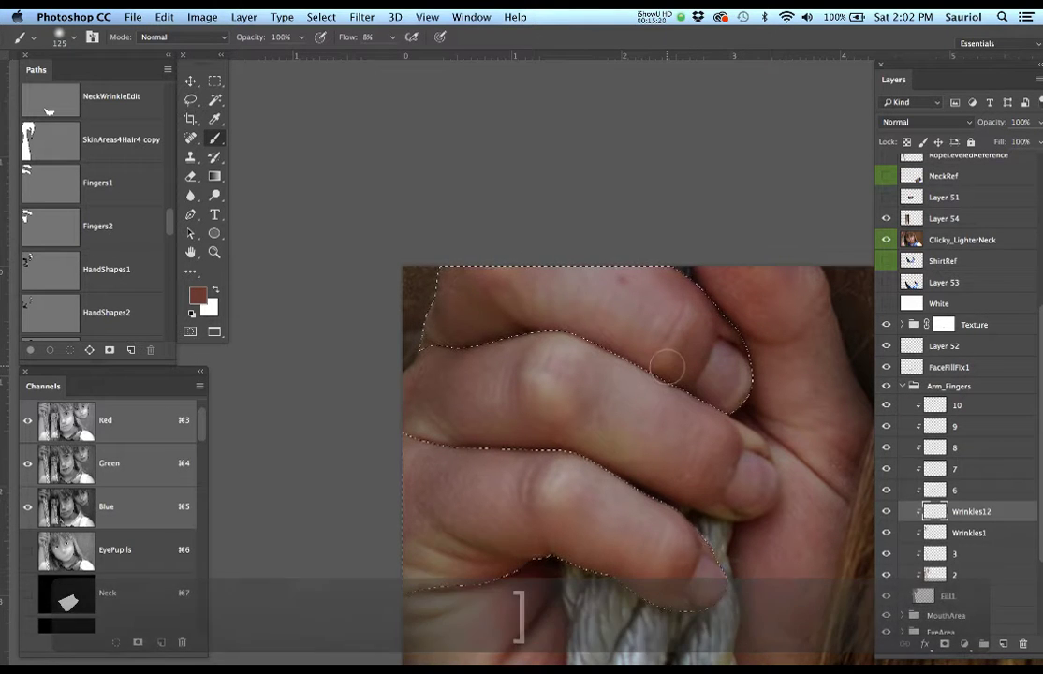
{"action": "key", "text": "shift+F6"}
{"action": "type", "text": "3"}
{"action": "key", "text": "Return"}
{"action": "key", "text": "super+h"}
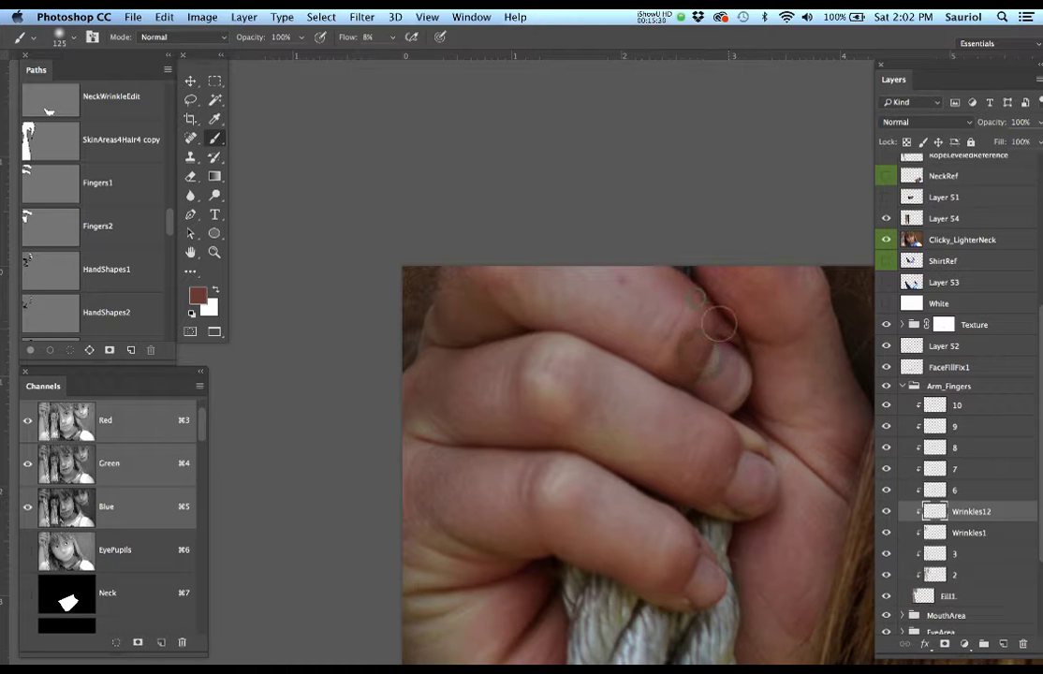
Paint the uppermost finger's outer edge and fingertip on Wrinkles12 within the hidden selection, checking the selection edges.
{"action": "left_click_drag", "start_coordinate": [702, 266], "coordinate": [742, 411]}
{"action": "mouse_move", "coordinate": [710, 265]}
{"action": "left_mouse_down"}
{"action": "mouse_move", "coordinate": [764, 423]}
{"action": "mouse_move", "coordinate": [774, 424]}
{"action": "mouse_move", "coordinate": [761, 412]}
{"action": "mouse_move", "coordinate": [766, 421]}
{"action": "left_mouse_up"}
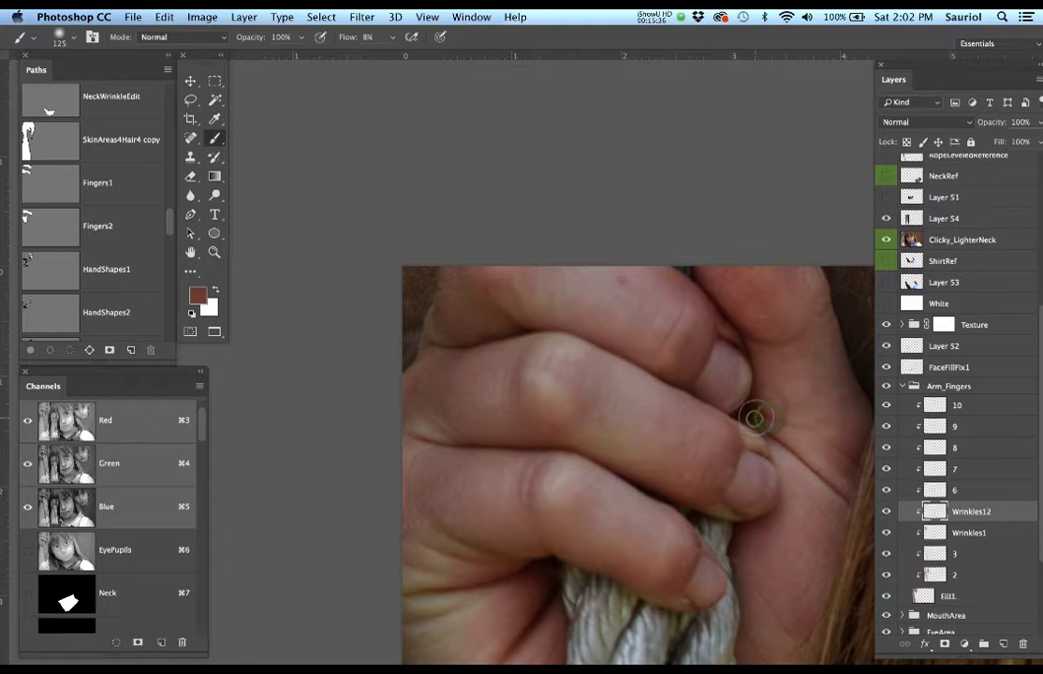
{"action": "key", "text": "super+h"}
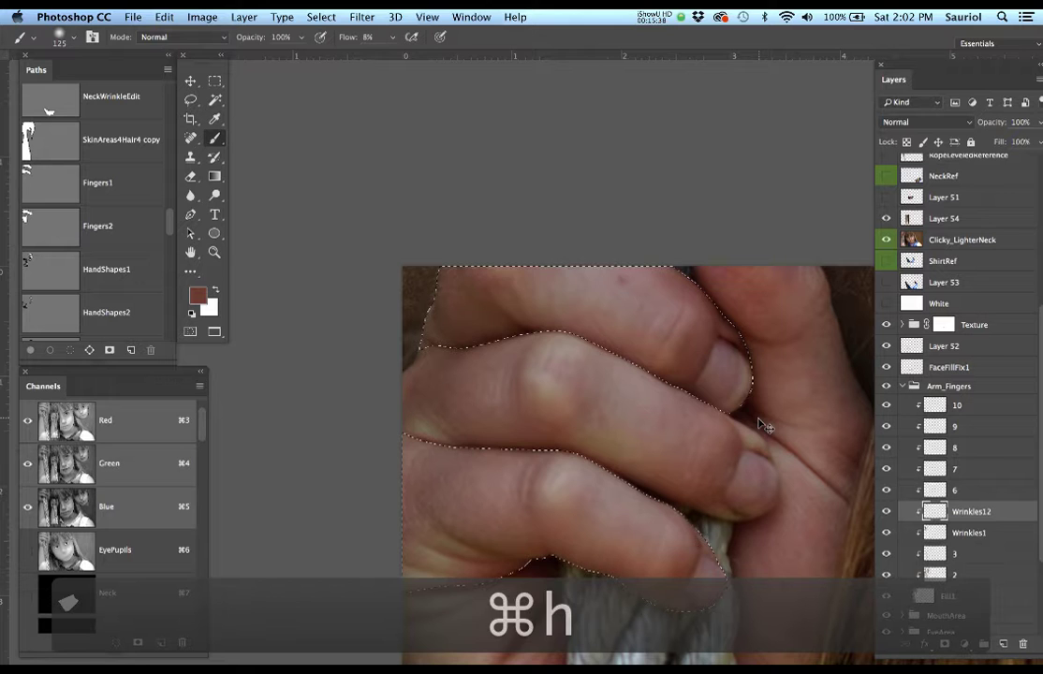
{"action": "key", "text": "super+h"}
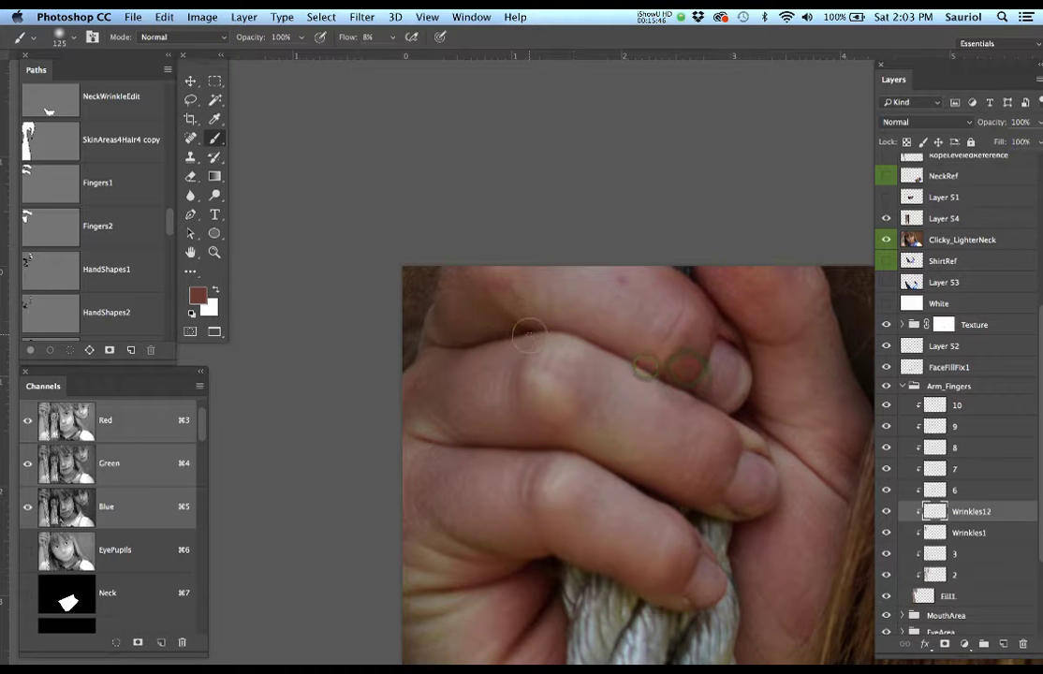
Enlarge the brush to 175 pixels and shade the uppermost finger's lower edge, comparing repeatedly with the photo.
{"action": "key", "text": "bracketright"}
{"action": "key", "text": "bracketright"}
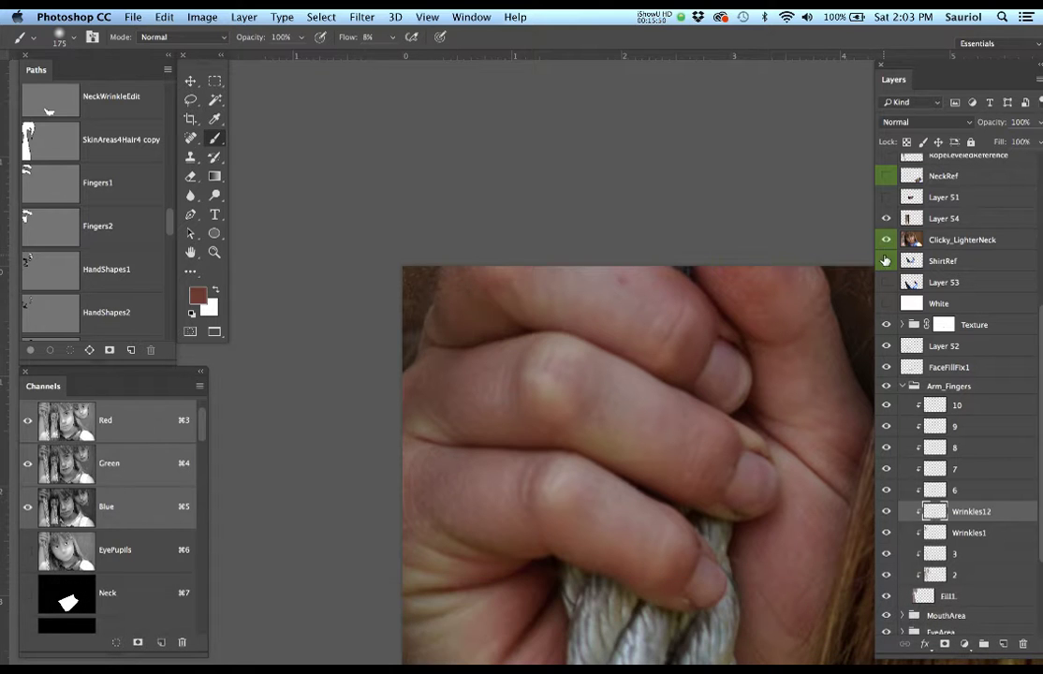
{"action": "left_click", "coordinate": [887, 243]}
{"action": "left_click", "coordinate": [886, 241]}
{"action": "left_click", "coordinate": [887, 241]}
{"action": "left_click", "coordinate": [887, 241]}
{"action": "left_click", "coordinate": [887, 242]}
{"action": "left_click", "coordinate": [886, 242]}
Paint the shadow along the lowest finger's underside on Wrinkles12 with the 175-pixel brush, checking without the photo.
{"action": "scroll", "coordinate": [633, 496], "scroll_direction": "down", "scroll_amount": 5}
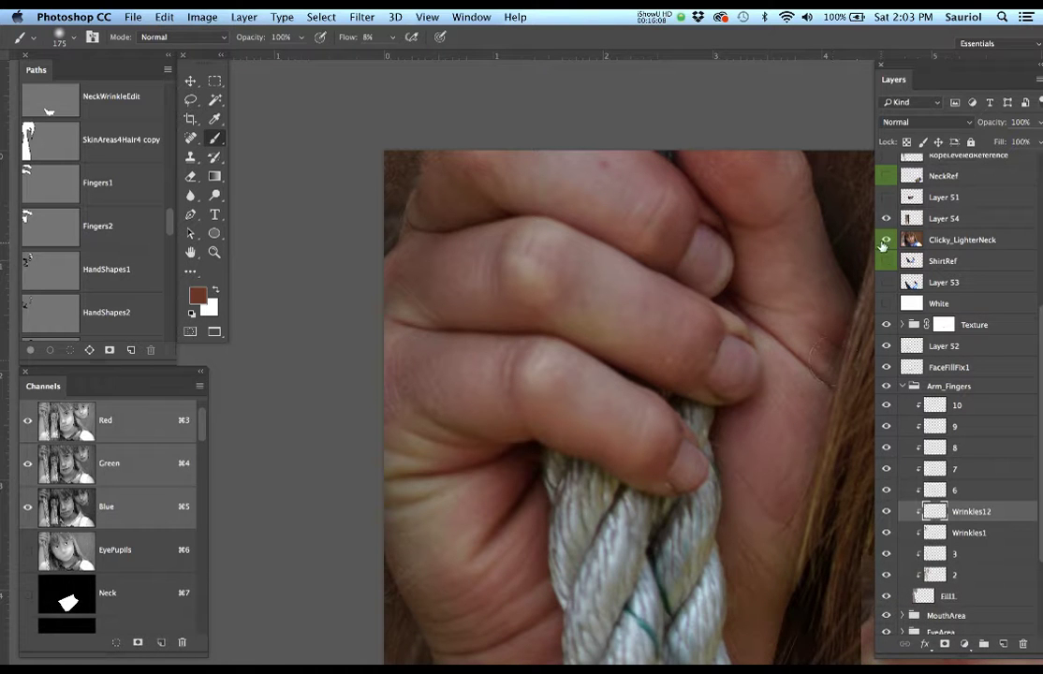
{"action": "left_click", "coordinate": [886, 239], "text": "alt"}
{"action": "left_click", "coordinate": [886, 240], "text": "alt"}
{"action": "left_click", "coordinate": [510, 433]}
{"action": "left_click", "coordinate": [544, 437]}
{"action": "left_click", "coordinate": [561, 451]}
{"action": "left_click", "coordinate": [612, 471]}
{"action": "left_click", "coordinate": [624, 471]}
{"action": "left_click", "coordinate": [650, 474]}
{"action": "mouse_move", "coordinate": [671, 501]}
{"action": "left_mouse_down"}
{"action": "mouse_move", "coordinate": [546, 469]}
{"action": "mouse_move", "coordinate": [478, 434]}
{"action": "mouse_move", "coordinate": [517, 444]}
{"action": "mouse_move", "coordinate": [452, 426]}
{"action": "mouse_move", "coordinate": [484, 444]}
{"action": "mouse_move", "coordinate": [432, 414]}
{"action": "left_mouse_up"}
{"action": "mouse_move", "coordinate": [520, 437]}
{"action": "left_mouse_down"}
{"action": "mouse_move", "coordinate": [488, 437]}
{"action": "mouse_move", "coordinate": [521, 438]}
{"action": "mouse_move", "coordinate": [420, 404]}
{"action": "mouse_move", "coordinate": [483, 438]}
{"action": "left_mouse_up"}
Compare the painted uppermost and lowest fingers with the Clicky_LighterNeck photo, including at a wider view.
{"action": "left_click", "coordinate": [885, 240]}
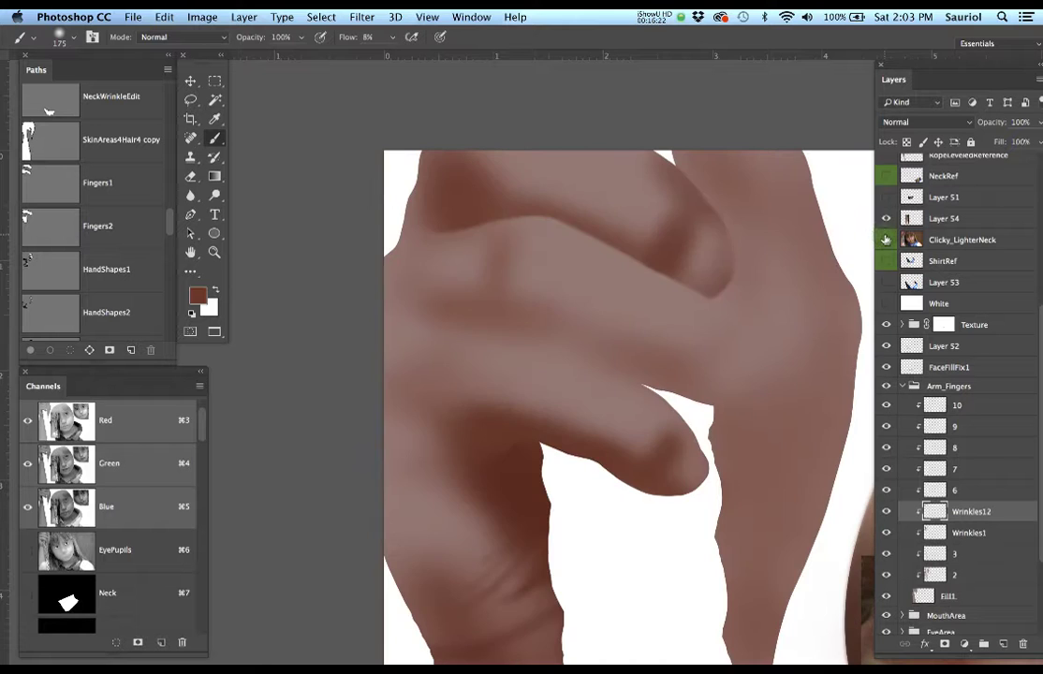
{"action": "left_click", "coordinate": [885, 240]}
{"action": "left_click", "coordinate": [885, 240]}
{"action": "left_click", "coordinate": [885, 240]}
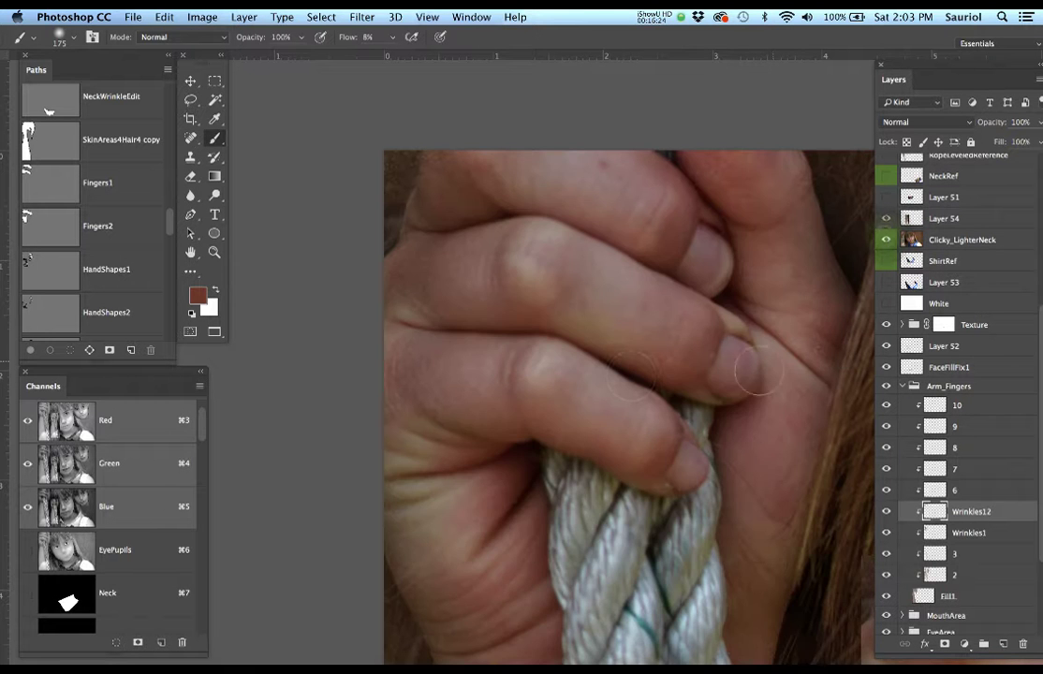
{"action": "left_click", "coordinate": [525, 461], "text": "alt+super"}
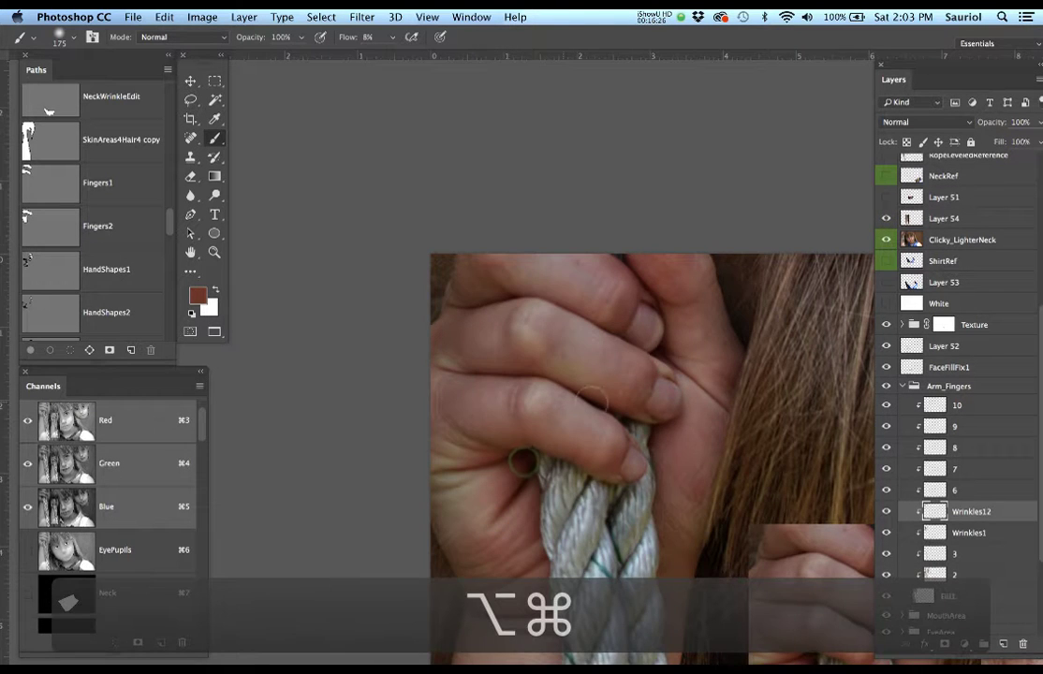
{"action": "left_click", "coordinate": [887, 241]}
{"action": "left_click", "coordinate": [886, 240]}
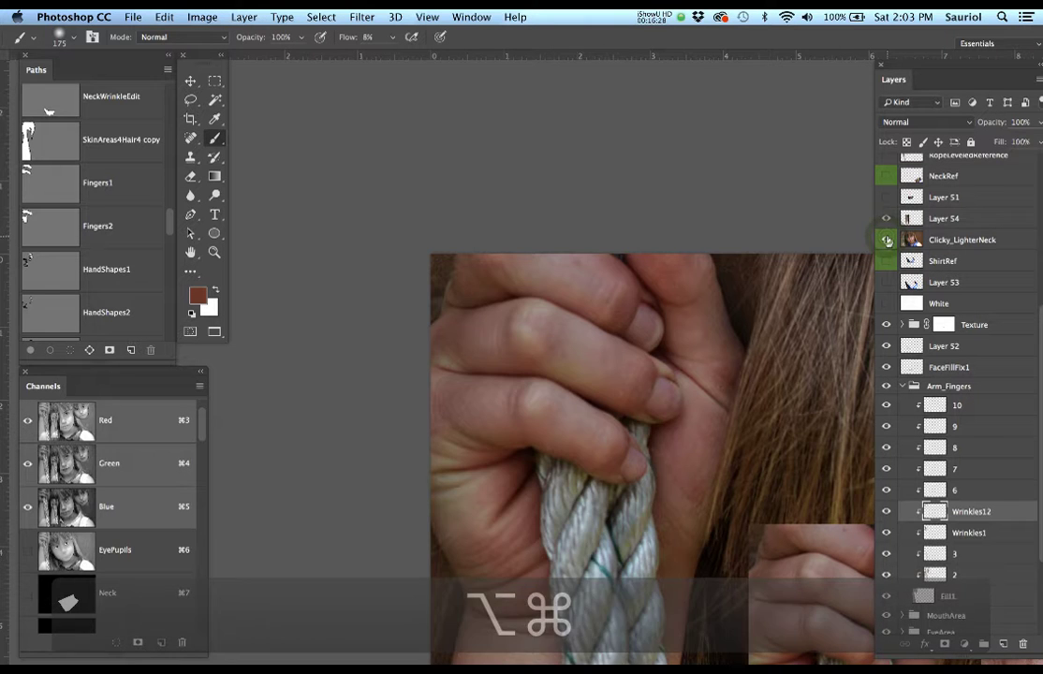
{"action": "left_click", "coordinate": [887, 241]}
{"action": "left_click", "coordinate": [886, 241]}
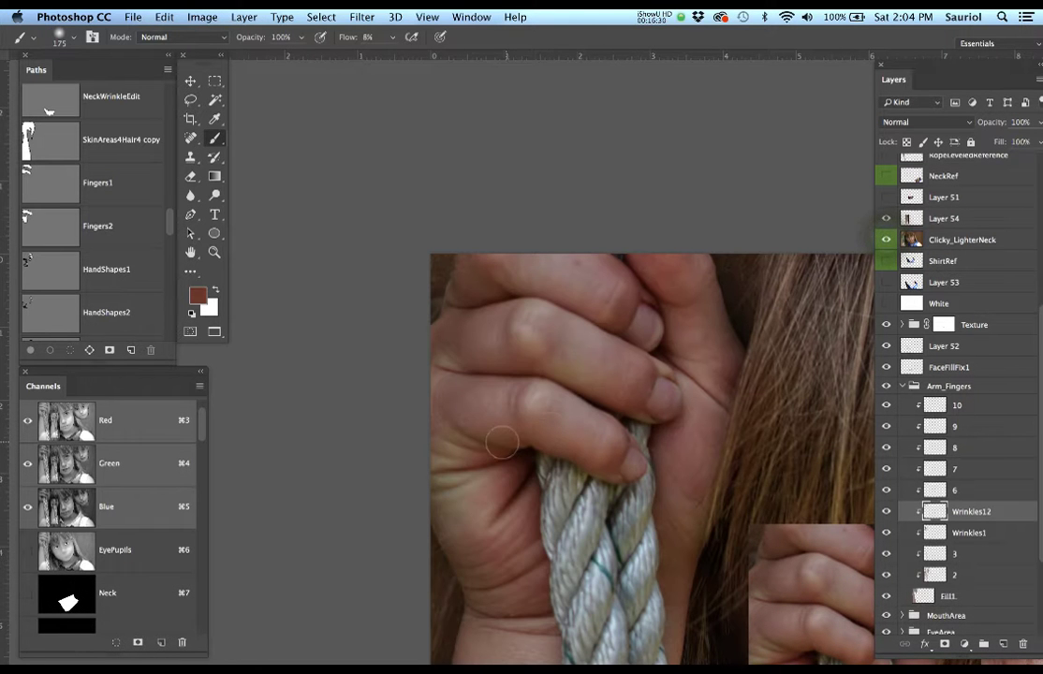
Sample a skin tone and paint the lowest finger's base and knuckle on Wrinkles12 with the 175-pixel brush.
{"action": "left_click", "coordinate": [459, 387], "text": "alt"}
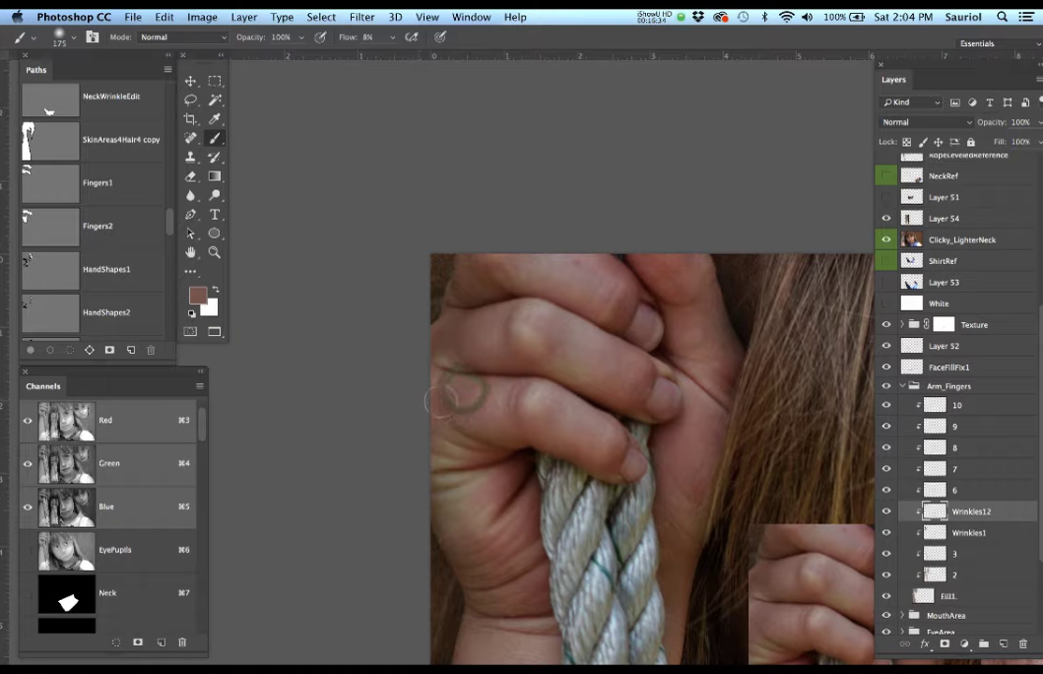
{"action": "left_click_drag", "start_coordinate": [477, 418], "coordinate": [516, 424]}
{"action": "mouse_move", "coordinate": [464, 386]}
{"action": "left_mouse_down"}
{"action": "mouse_move", "coordinate": [447, 420]}
{"action": "mouse_move", "coordinate": [519, 428]}
{"action": "left_mouse_up"}
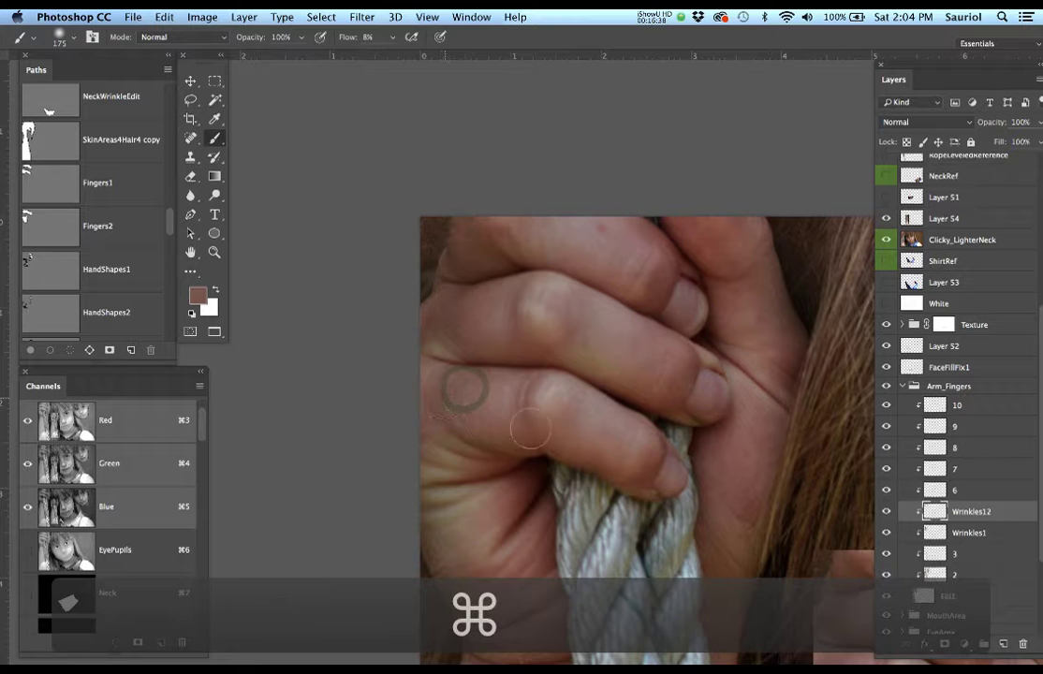
{"action": "left_click_drag", "start_coordinate": [452, 403], "coordinate": [524, 388]}
{"action": "left_click_drag", "start_coordinate": [509, 438], "coordinate": [521, 416]}
{"action": "left_click_drag", "start_coordinate": [538, 381], "coordinate": [520, 385]}
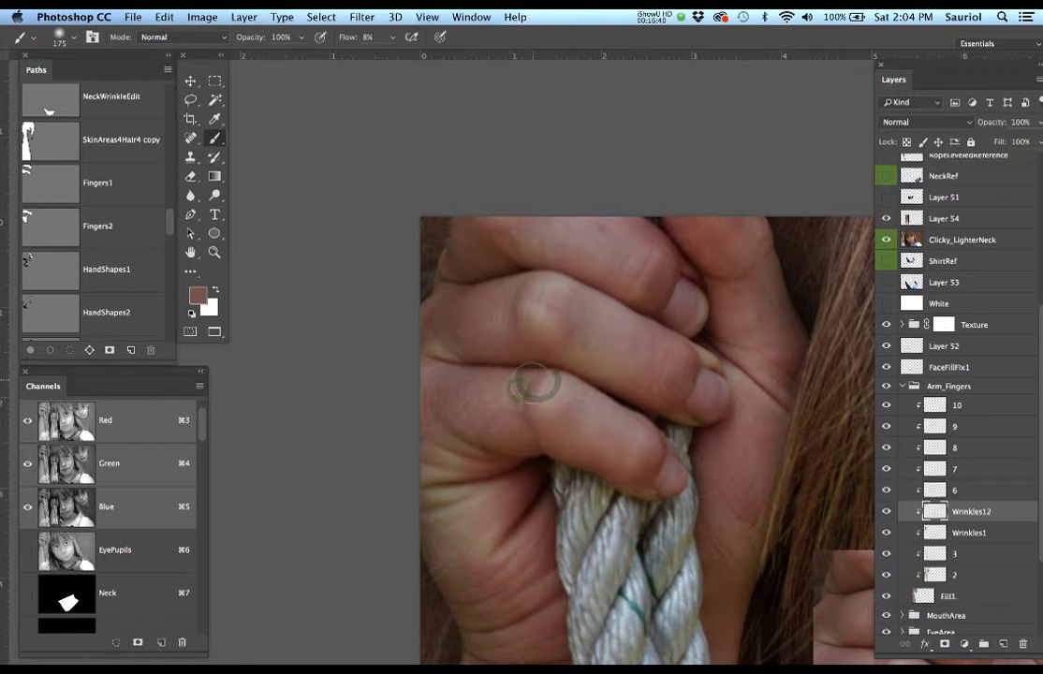
Reduce the brush to 125 pixels and shade the lowest finger's knuckle crease, comparing it with the Clicky_LighterNeck photo.
{"action": "key", "text": "bracketleft"}
{"action": "key", "text": "bracketleft"}
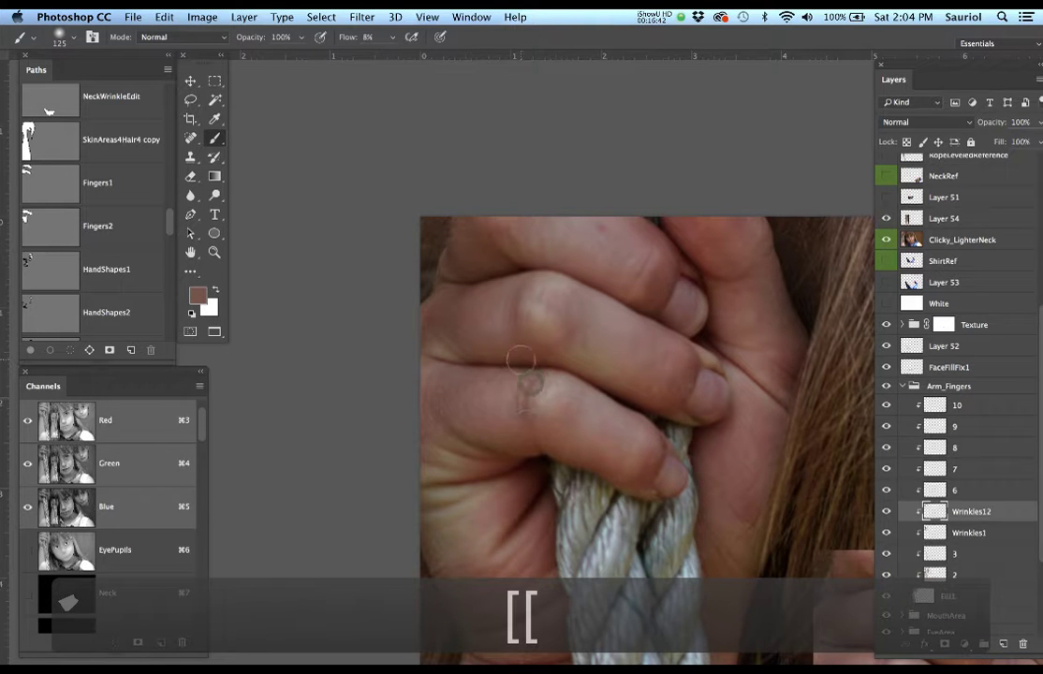
{"action": "left_click", "coordinate": [887, 239], "text": "alt"}
{"action": "left_click", "coordinate": [887, 240], "text": "alt"}
{"action": "left_click", "coordinate": [886, 240], "text": "alt"}
{"action": "left_click", "coordinate": [886, 240], "text": "alt"}
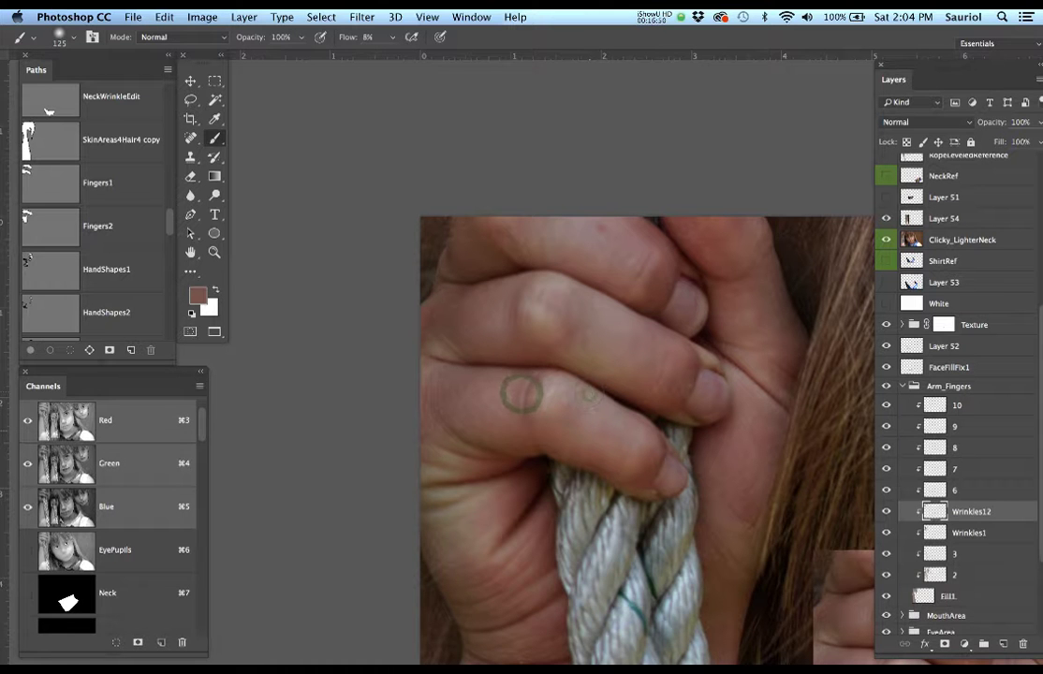
Shade the middle and underside of the lowest finger on Wrinkles12 with brush sizes of 250 and 175 pixels.
{"action": "key", "text": "bracketright"}
{"action": "key", "text": "bracketright"}
{"action": "key", "text": "bracketright"}
{"action": "key", "text": "bracketright"}
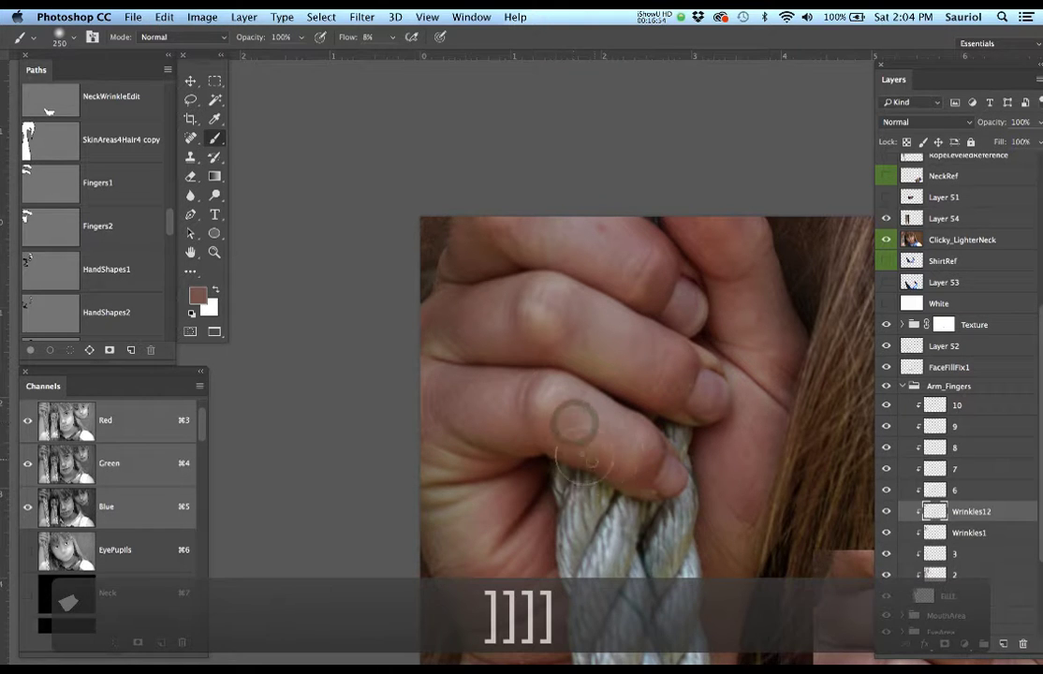
{"action": "key", "text": "bracketleft"}
{"action": "key", "text": "bracketleft"}
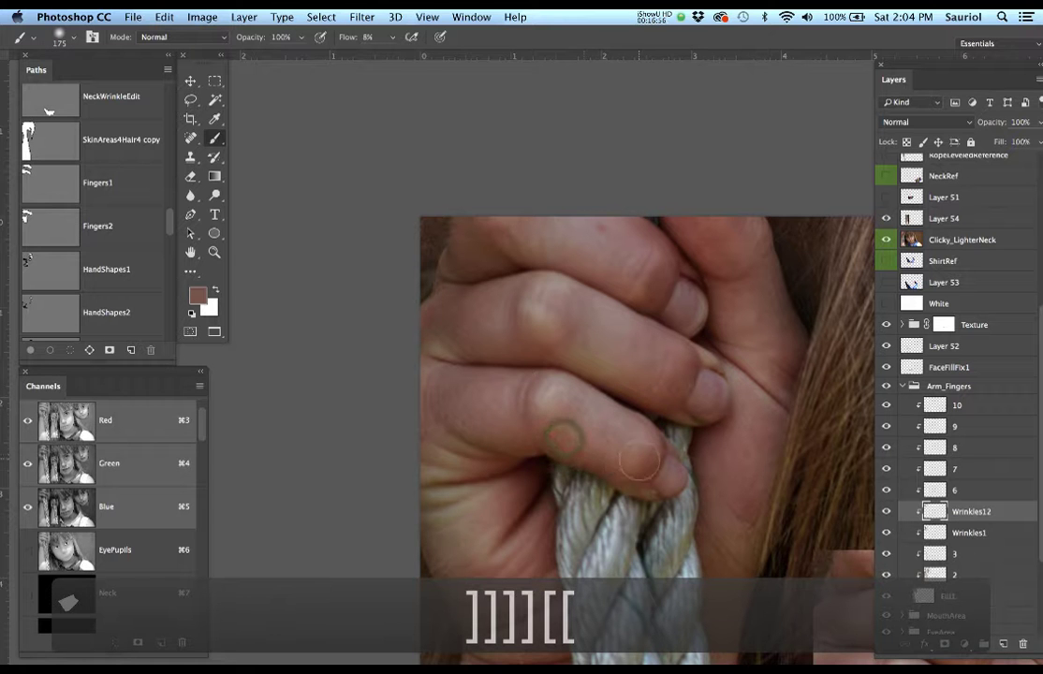
Reduce the brush to 100 pixels and paint along the lowest finger's upper edge, checking repeatedly against the photo.
{"action": "key", "text": "bracketleft"}
{"action": "key", "text": "bracketleft"}
{"action": "key", "text": "bracketleft"}
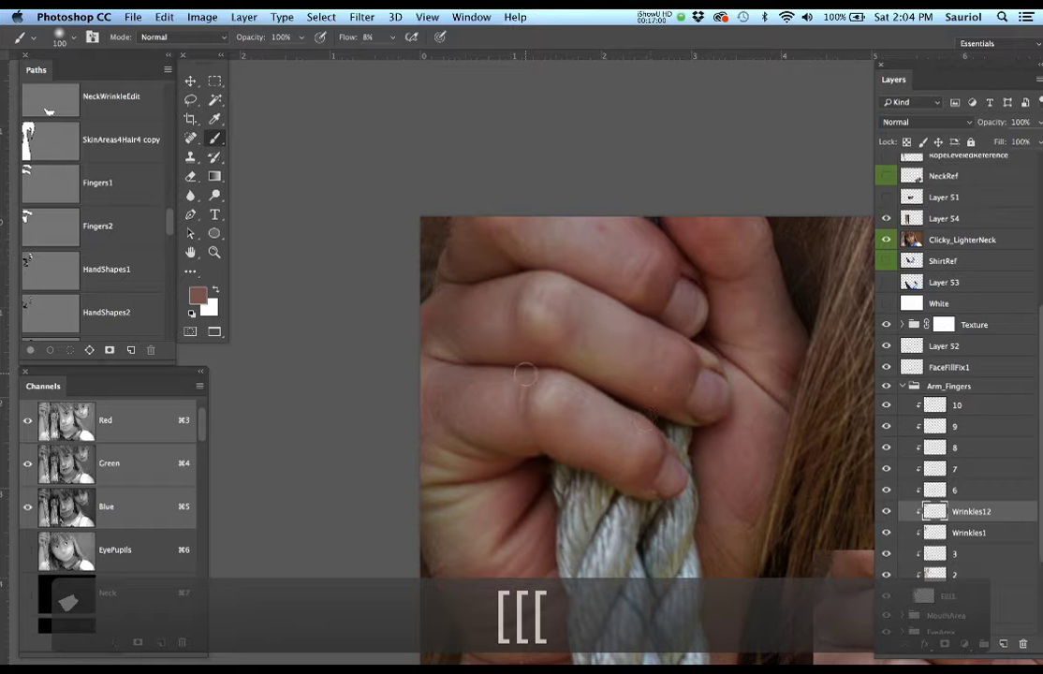
{"action": "left_click", "coordinate": [890, 241]}
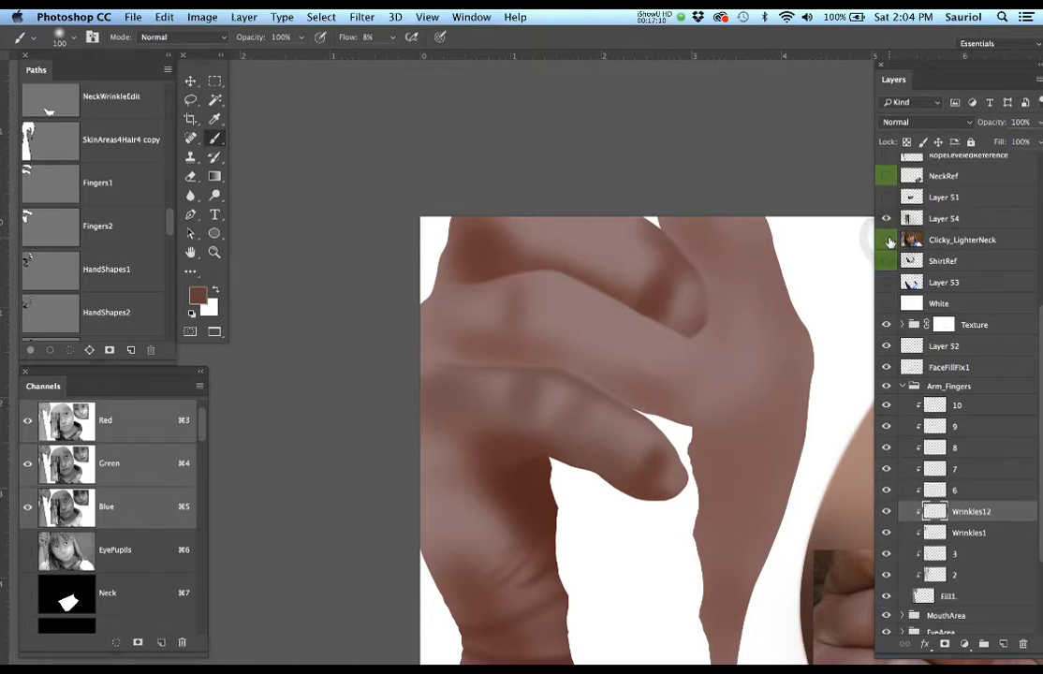
{"action": "left_click", "coordinate": [890, 241]}
{"action": "left_click", "coordinate": [889, 242]}
{"action": "left_click", "coordinate": [890, 241]}
{"action": "left_click", "coordinate": [889, 241]}
{"action": "left_click", "coordinate": [889, 242]}
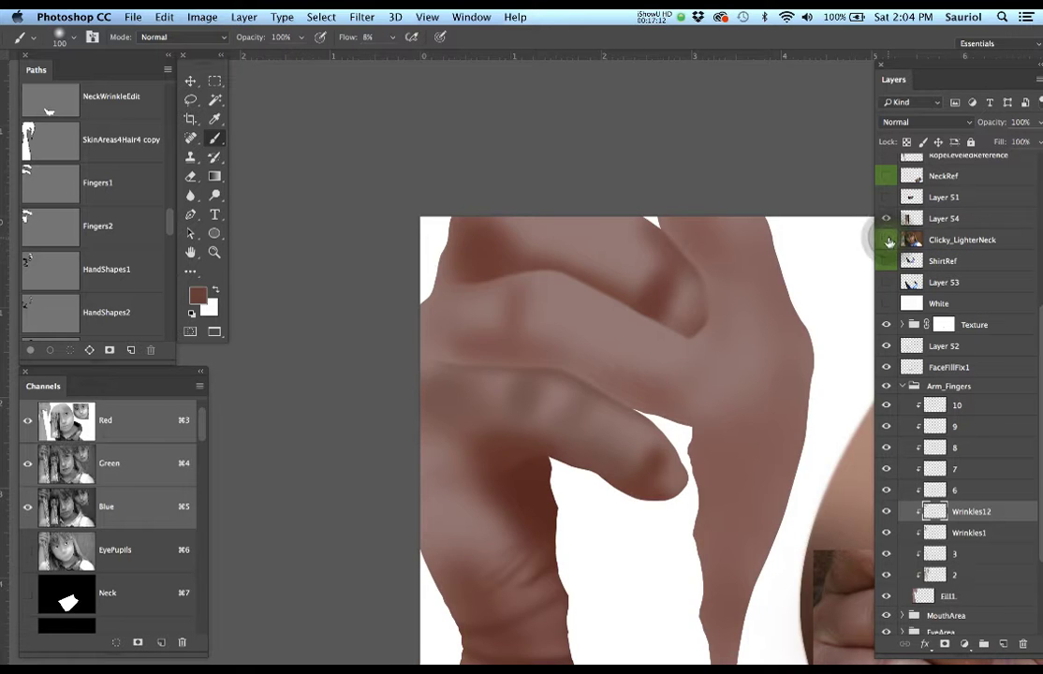
{"action": "left_click", "coordinate": [889, 241]}
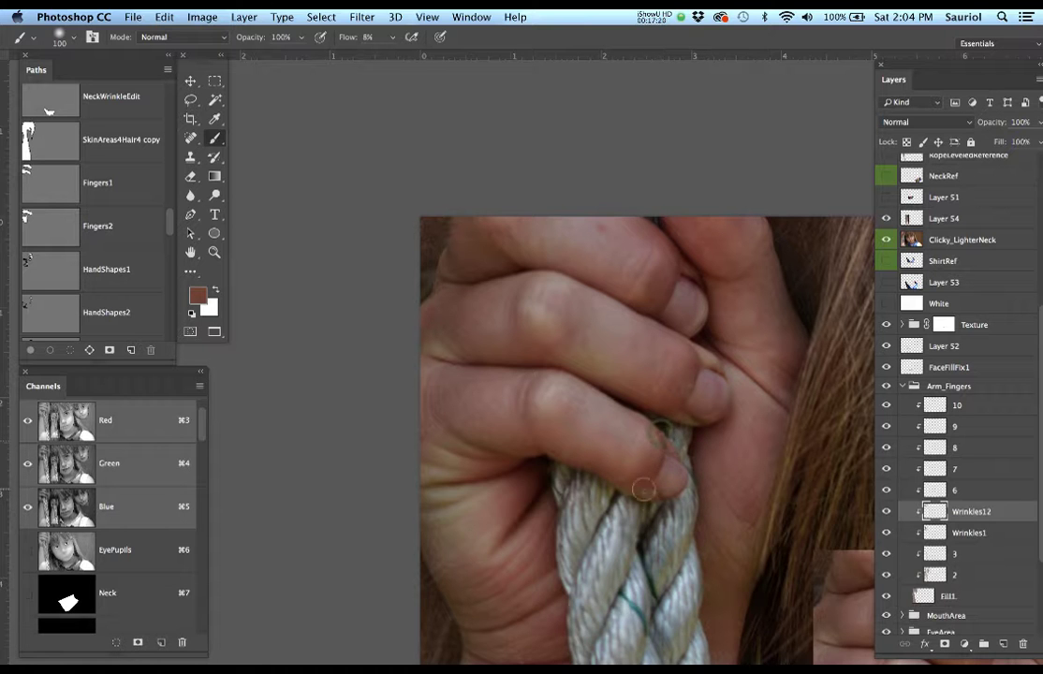
Shade the lowest finger's fingertip with the 100-pixel brush, toggling the Clicky_LighterNeck photo to check the result.
{"action": "left_click", "coordinate": [888, 241]}
{"action": "left_click", "coordinate": [887, 242]}
{"action": "left_click", "coordinate": [887, 241]}
{"action": "left_click", "coordinate": [888, 242]}
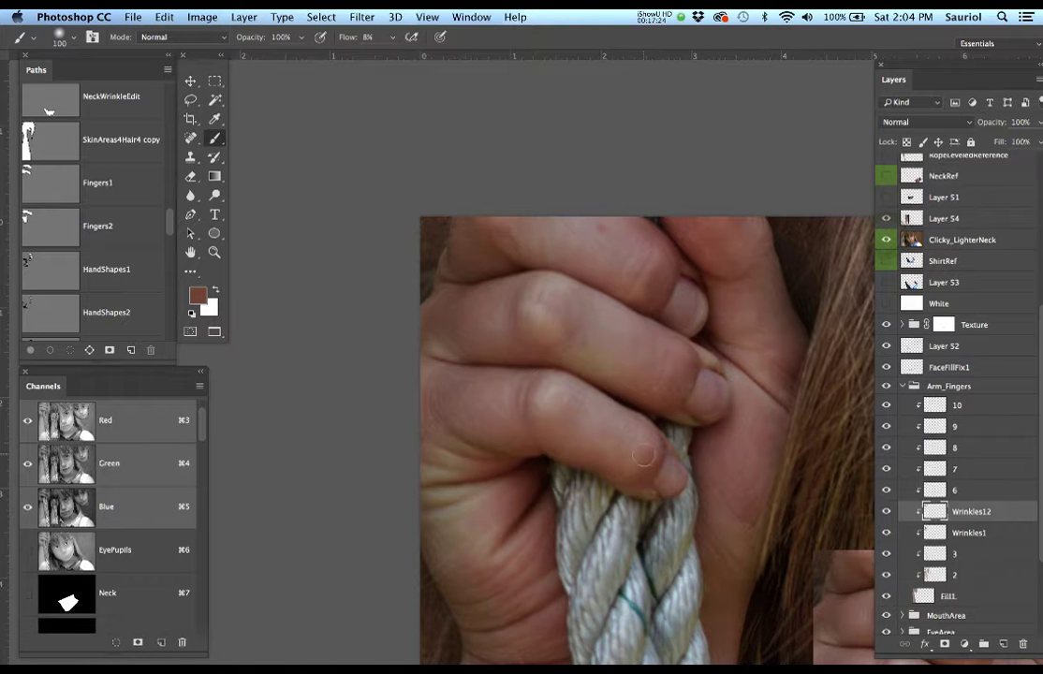
Enlarge the brush to 150 pixels and shade the uppermost finger's upper edge and base in reddish brown, comparing with the photo.
{"action": "key", "text": "bracketright"}
{"action": "key", "text": "bracketright"}
{"action": "left_click", "coordinate": [887, 240]}
{"action": "left_click", "coordinate": [887, 240]}
{"action": "left_click", "coordinate": [887, 241]}
{"action": "left_click", "coordinate": [887, 240]}
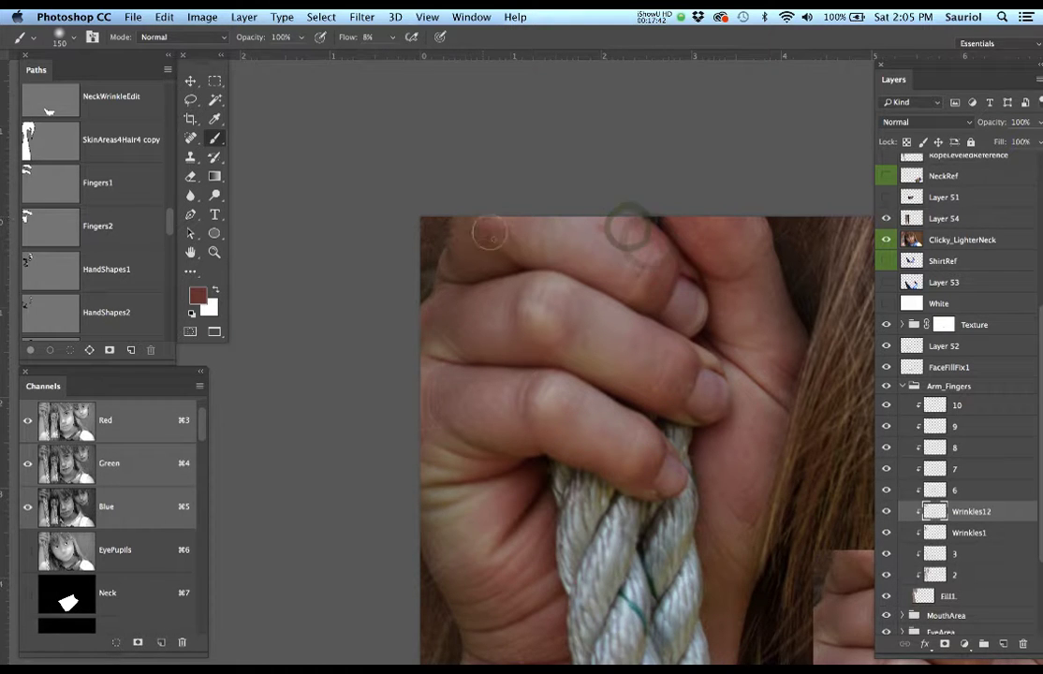
Sample the dark crease colour and paint the shadow beneath the uppermost finger's base with brush sizes of 60 and 90 pixels.
{"action": "key", "text": "bracketleft"}
{"action": "key", "text": "bracketleft"}
{"action": "key", "text": "bracketleft"}
{"action": "key", "text": "bracketleft"}
{"action": "key", "text": "bracketleft"}
{"action": "key", "text": "bracketleft"}
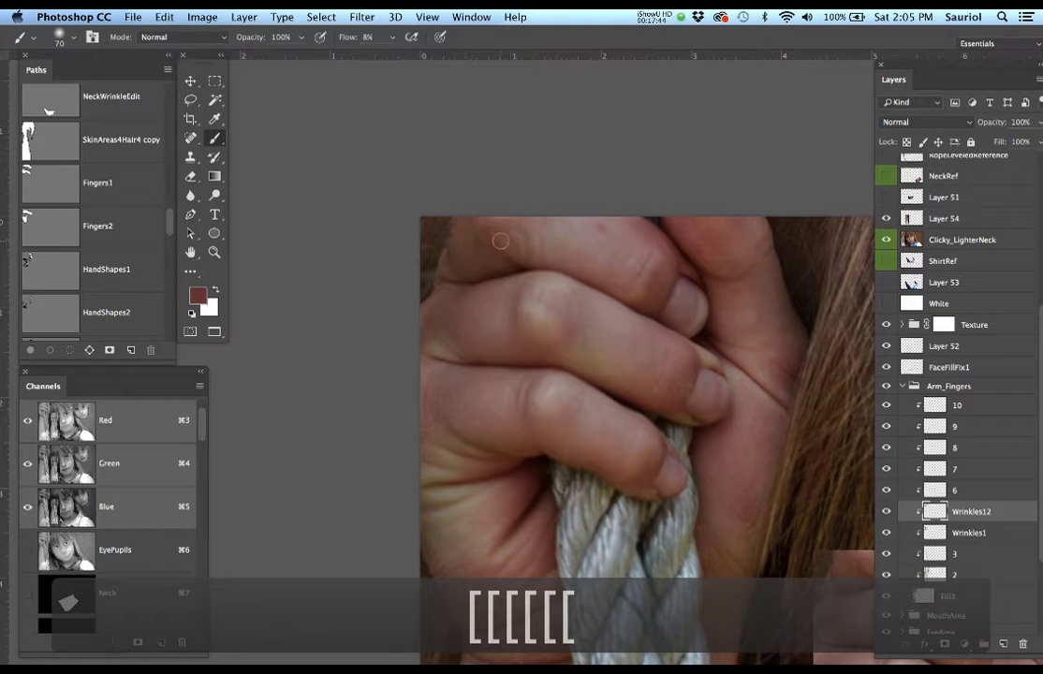
{"action": "left_click", "coordinate": [524, 270], "text": "alt"}
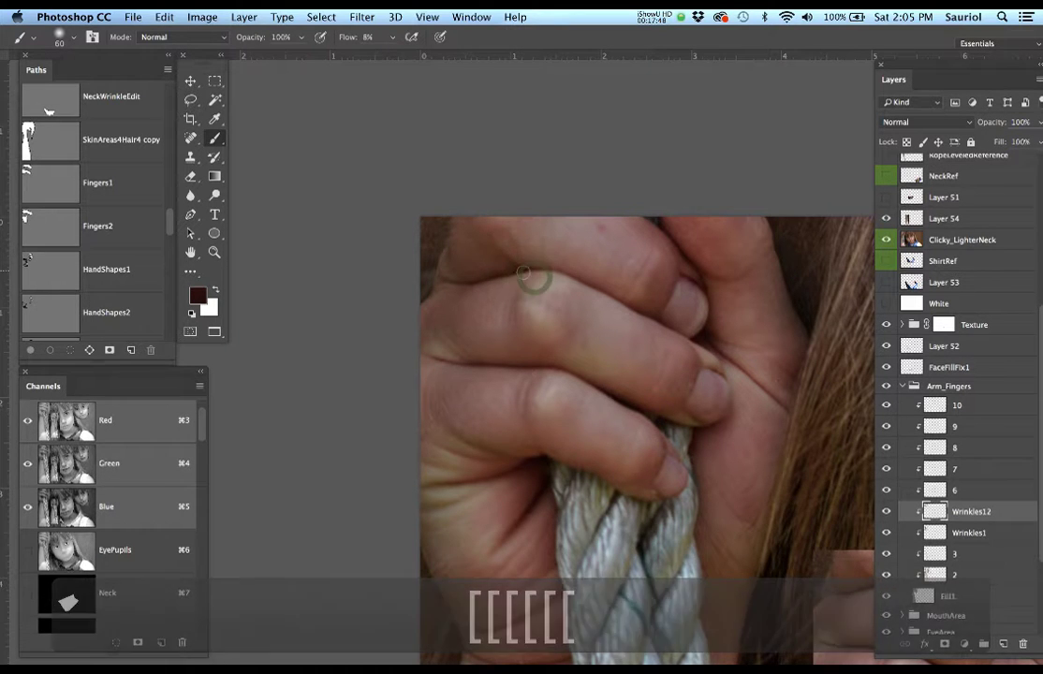
{"action": "key", "text": "bracketright"}
{"action": "key", "text": "bracketright"}
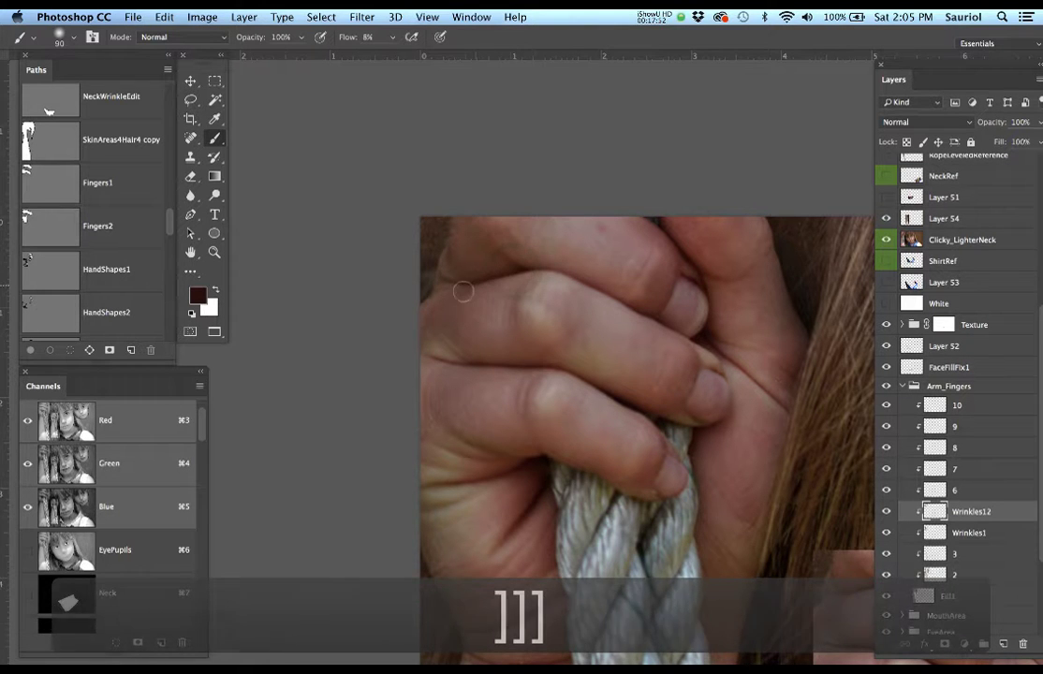
{"action": "mouse_move", "coordinate": [451, 253]}
{"action": "left_mouse_down"}
{"action": "mouse_move", "coordinate": [451, 235]}
{"action": "mouse_move", "coordinate": [455, 256]}
{"action": "left_mouse_up"}
Deepen the dark crease at the uppermost finger's base with the 90-pixel brush, comparing repeatedly with the Clicky_LighterNeck photo.
{"action": "left_click", "coordinate": [887, 240]}
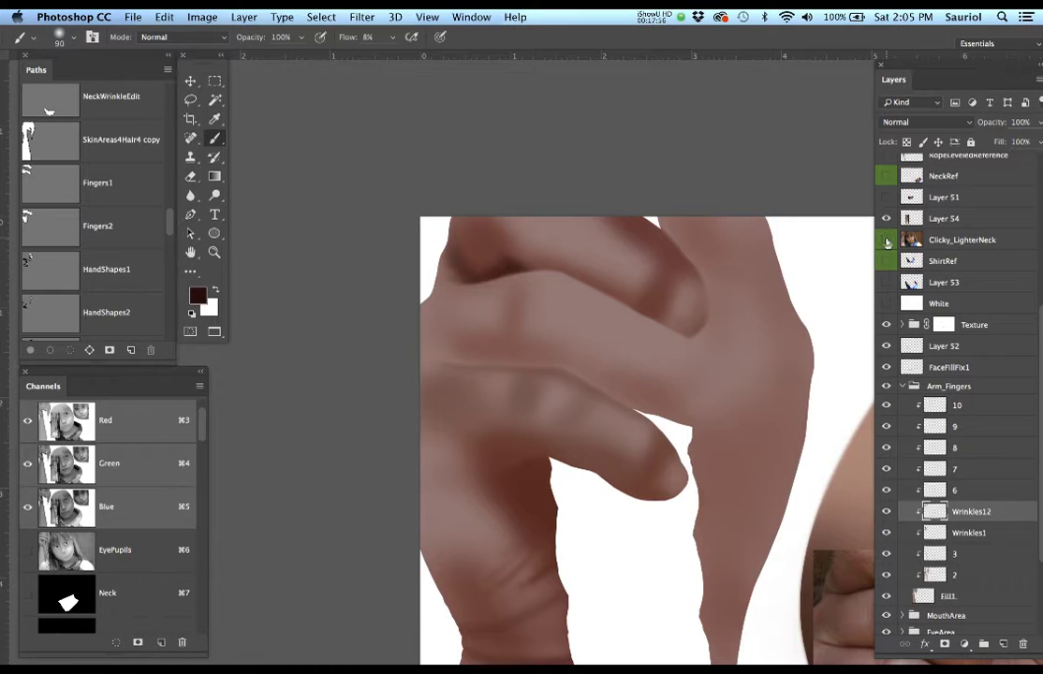
{"action": "left_click", "coordinate": [886, 241]}
{"action": "left_click", "coordinate": [887, 241]}
{"action": "left_click", "coordinate": [886, 241]}
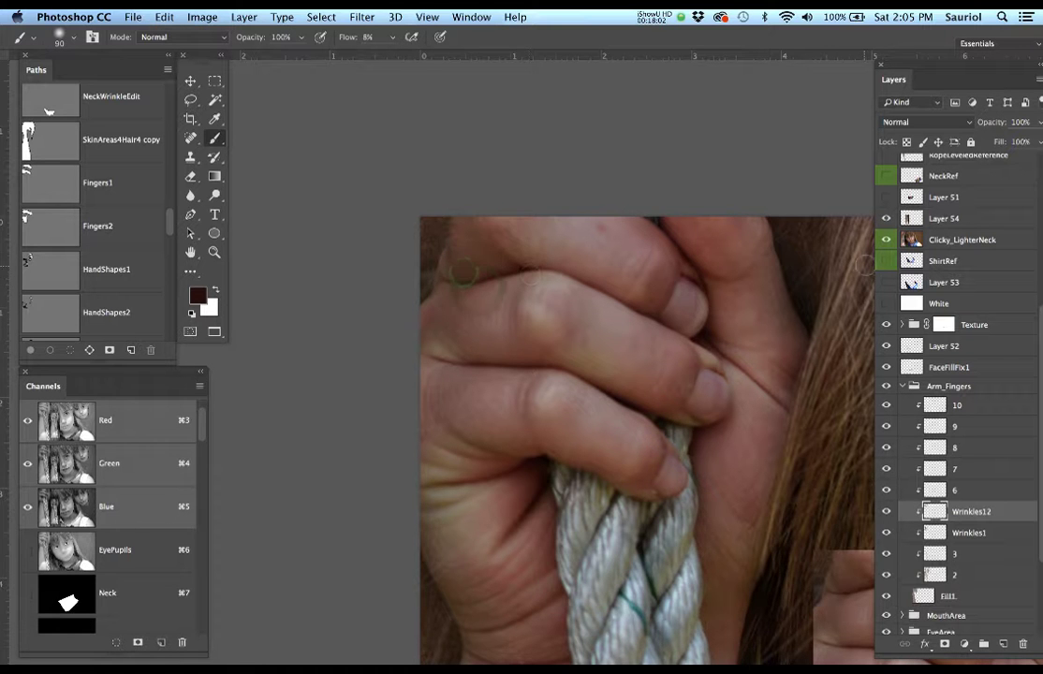
{"action": "left_click", "coordinate": [888, 241]}
{"action": "left_click", "coordinate": [890, 240]}
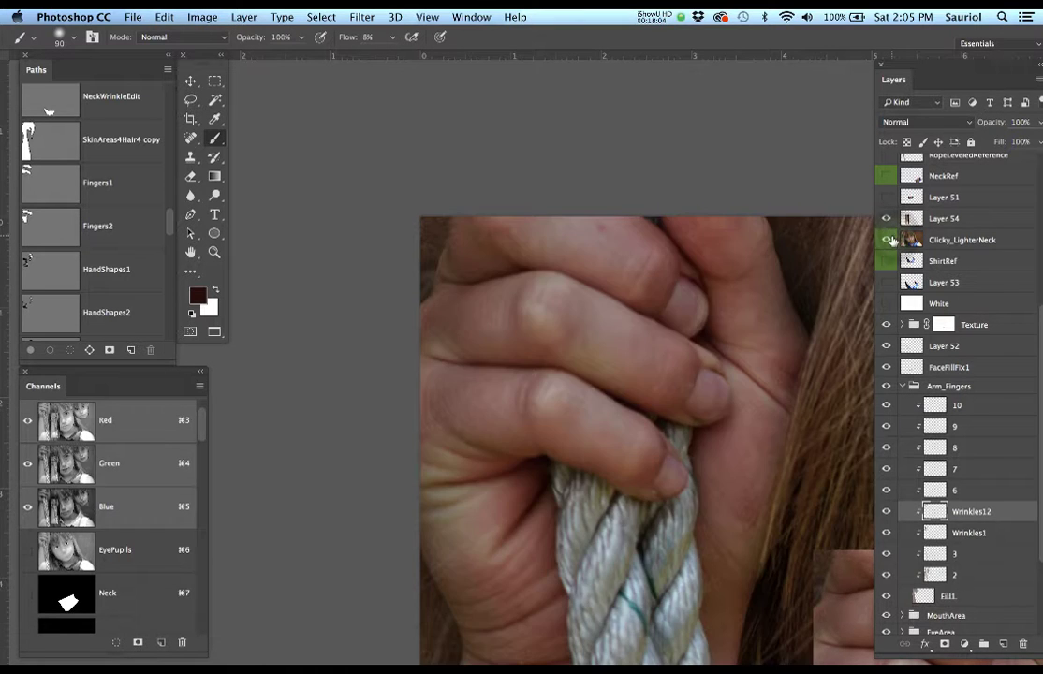
{"action": "left_click", "coordinate": [890, 241]}
{"action": "left_click", "coordinate": [890, 240]}
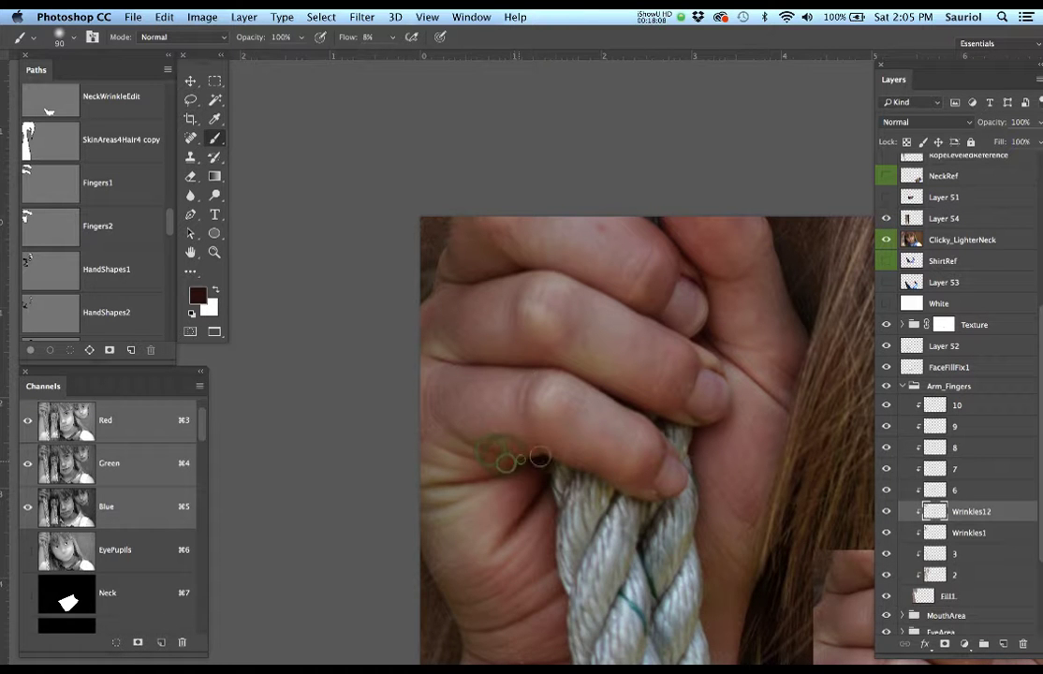
Check the hidden selection edges and paint the dark shadow along the lowest finger's underside, comparing it with the photo.
{"action": "key", "text": "super+h"}
{"action": "key", "text": "super+h"}
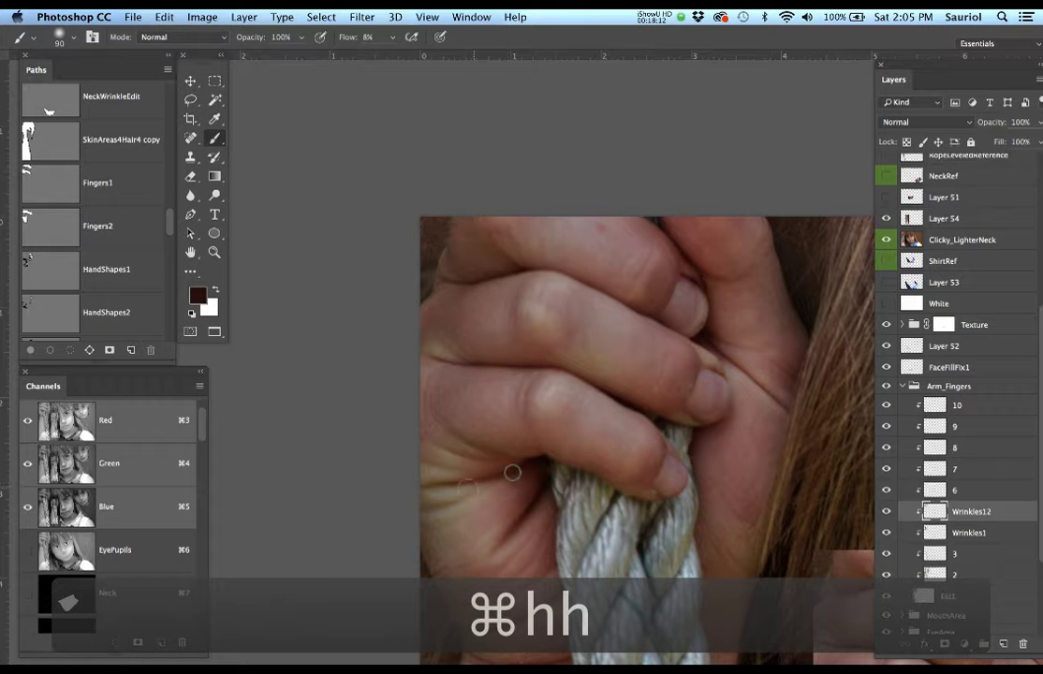
{"action": "mouse_move", "coordinate": [510, 472]}
{"action": "left_mouse_down"}
{"action": "mouse_move", "coordinate": [504, 444]}
{"action": "mouse_move", "coordinate": [538, 460]}
{"action": "mouse_move", "coordinate": [523, 426]}
{"action": "mouse_move", "coordinate": [541, 456]}
{"action": "mouse_move", "coordinate": [524, 432]}
{"action": "mouse_move", "coordinate": [602, 478]}
{"action": "mouse_move", "coordinate": [570, 470]}
{"action": "mouse_move", "coordinate": [626, 484]}
{"action": "mouse_move", "coordinate": [663, 471]}
{"action": "mouse_move", "coordinate": [637, 486]}
{"action": "mouse_move", "coordinate": [660, 465]}
{"action": "left_mouse_up"}
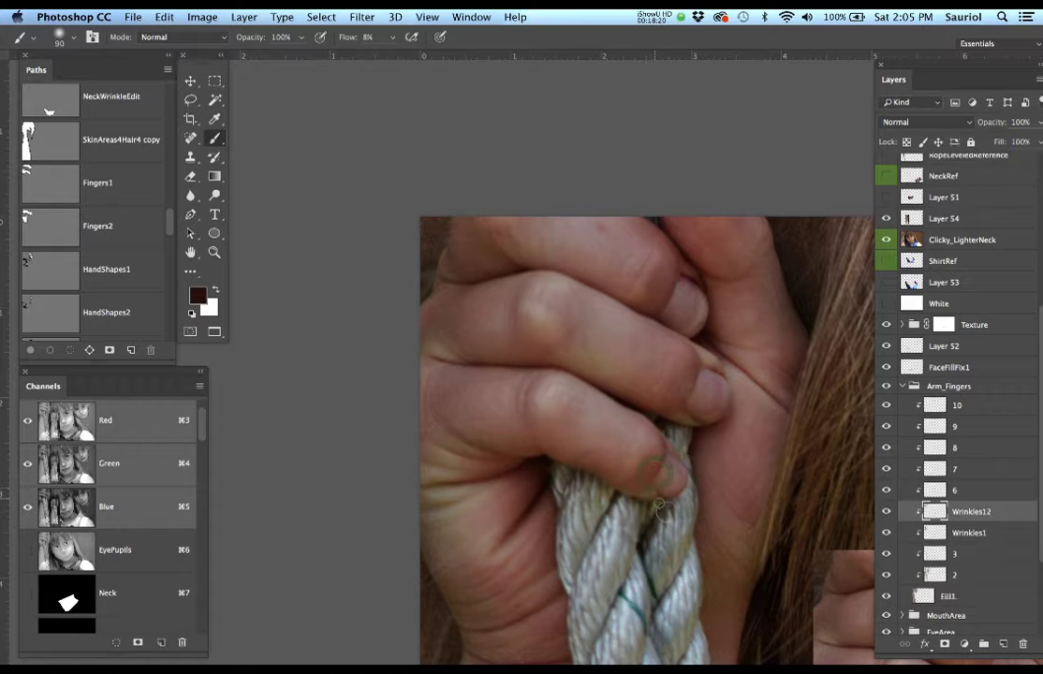
{"action": "left_click", "coordinate": [883, 240]}
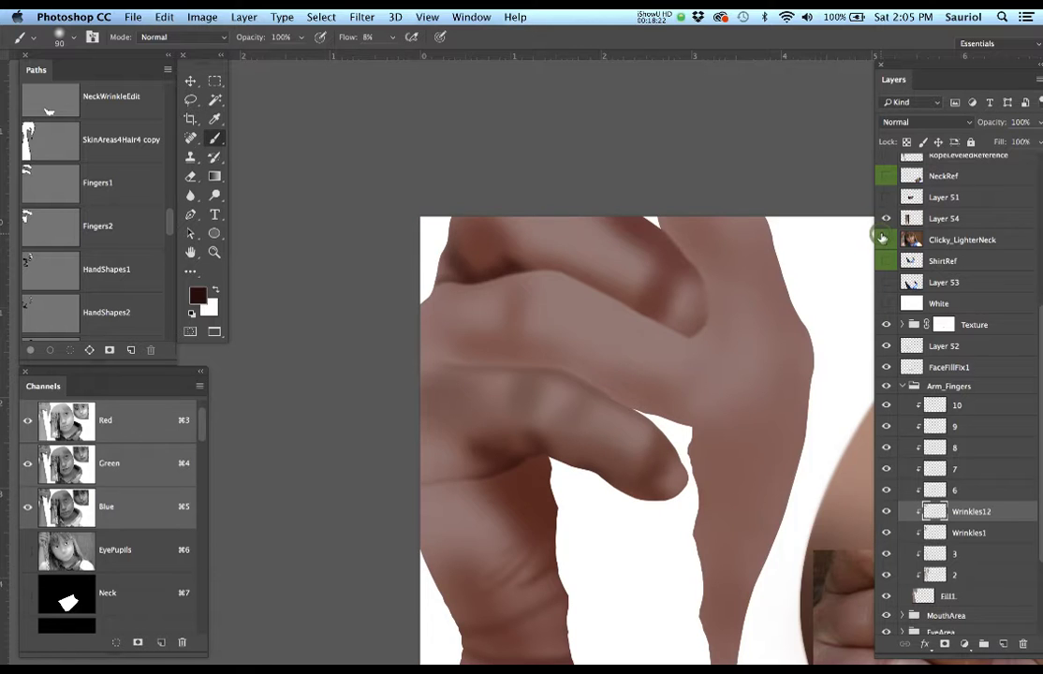
{"action": "left_click", "coordinate": [883, 240]}
{"action": "left_click", "coordinate": [883, 240]}
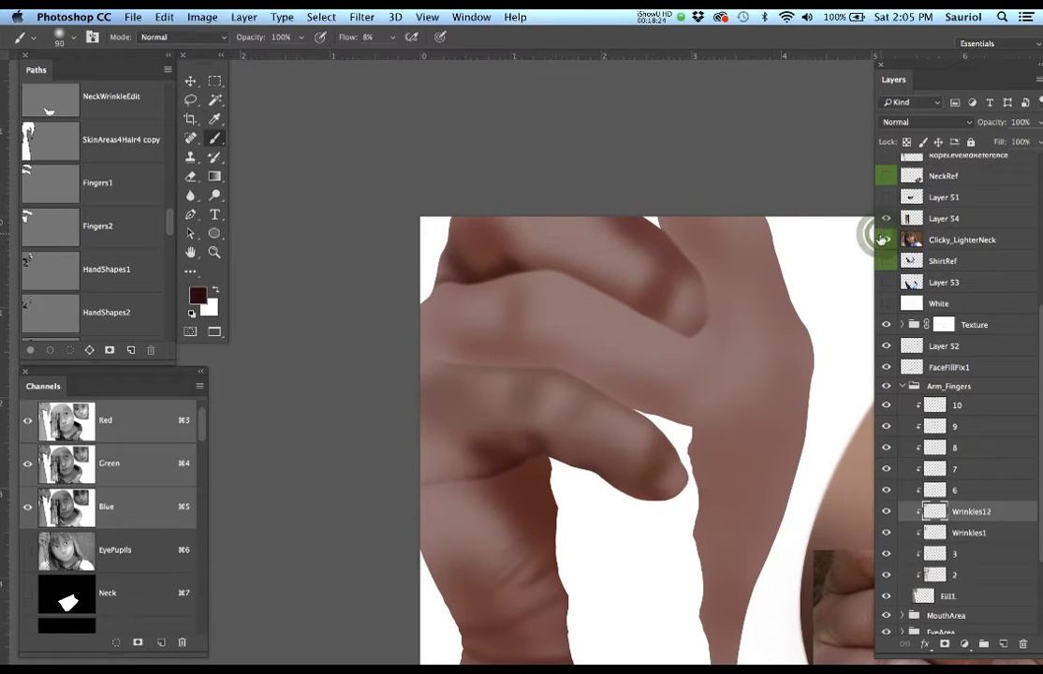
{"action": "left_click", "coordinate": [884, 240]}
Enlarge the brush to 200 pixels, darken the lowest finger's base, and hide the Clicky_LighterNeck photo.
{"action": "key", "text": "bracketright"}
{"action": "key", "text": "bracketright"}
{"action": "key", "text": "bracketright"}
{"action": "key", "text": "bracketright"}
{"action": "key", "text": "bracketright"}
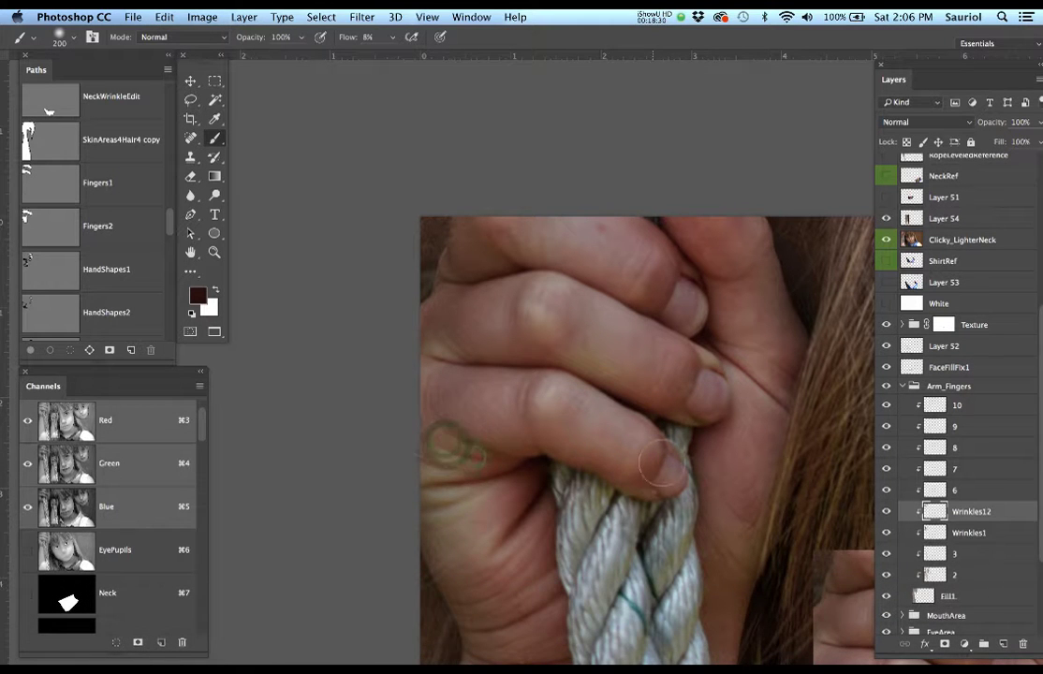
{"action": "left_click", "coordinate": [886, 240]}
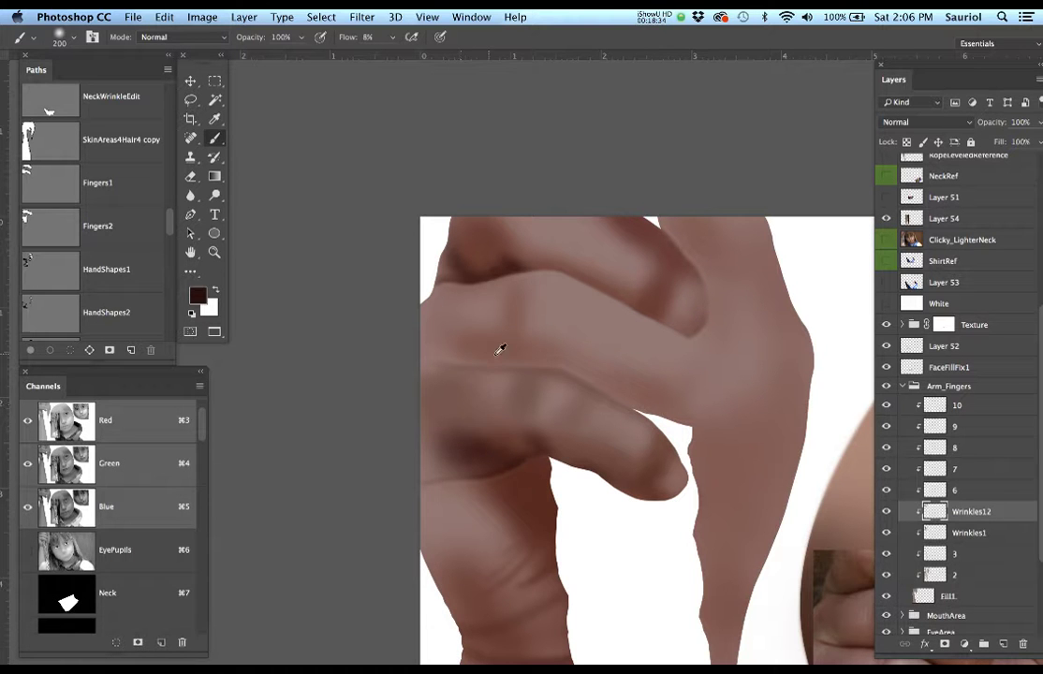
Blend a sampled lighter skin tone over the lowest finger's base and underside shadow with the 200-pixel brush.
{"action": "left_click_drag", "start_coordinate": [400, 433], "coordinate": [436, 456]}
{"action": "mouse_move", "coordinate": [406, 413]}
{"action": "left_mouse_down"}
{"action": "mouse_move", "coordinate": [454, 463]}
{"action": "mouse_move", "coordinate": [447, 443]}
{"action": "left_mouse_up"}
{"action": "right_click", "coordinate": [434, 446]}
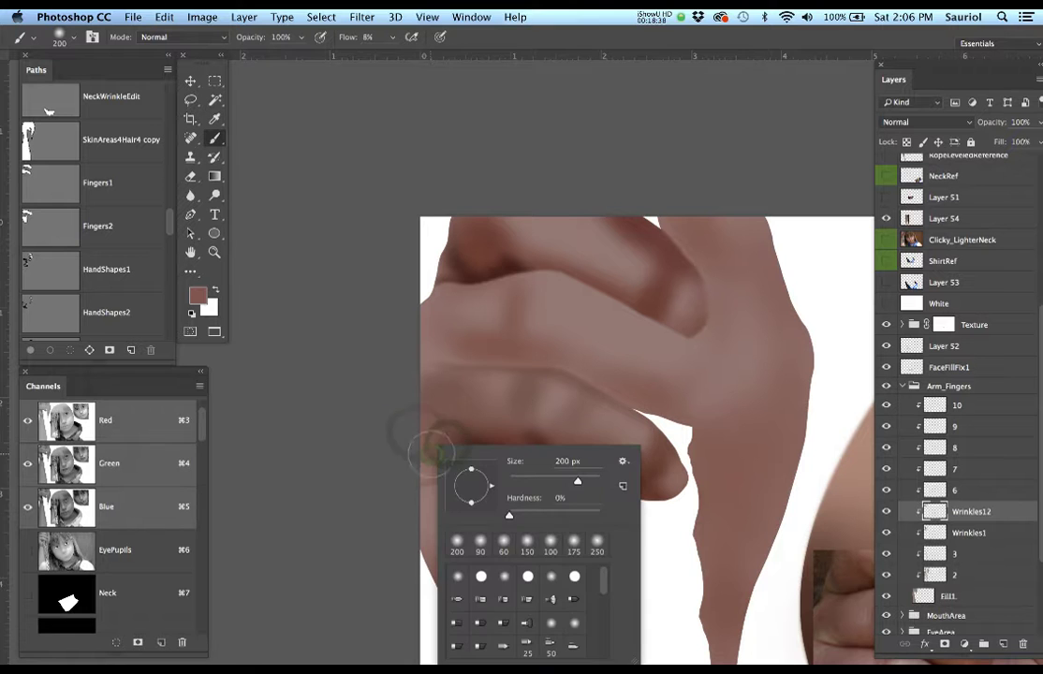
{"action": "left_click", "coordinate": [423, 445]}
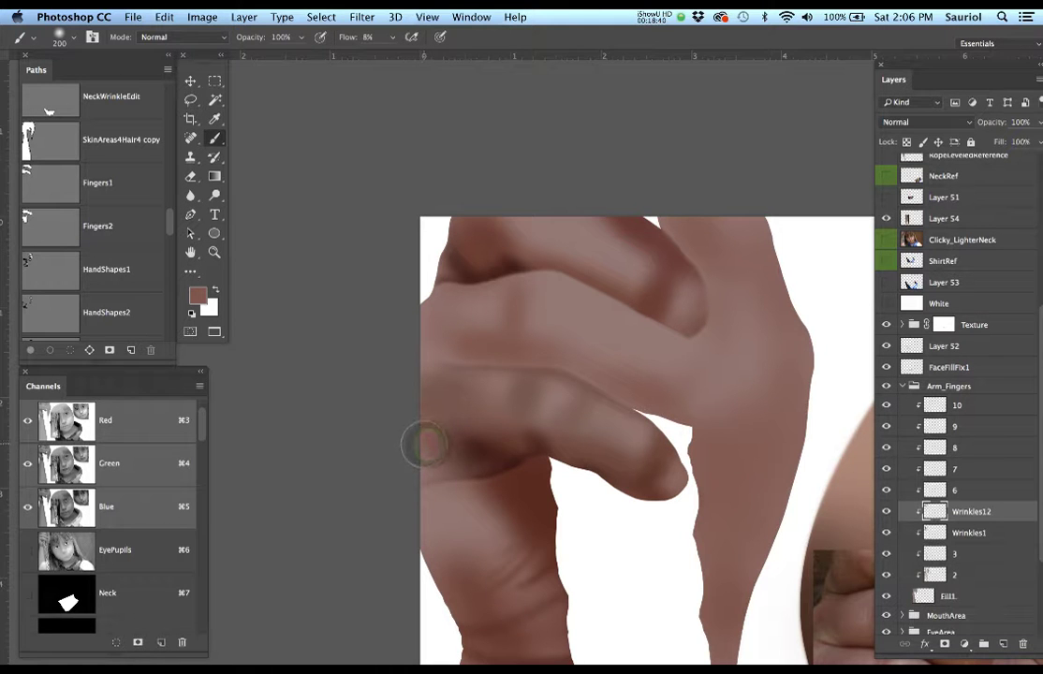
{"action": "mouse_move", "coordinate": [429, 436]}
{"action": "left_mouse_down"}
{"action": "mouse_move", "coordinate": [452, 458]}
{"action": "mouse_move", "coordinate": [468, 461]}
{"action": "mouse_move", "coordinate": [442, 444]}
{"action": "mouse_move", "coordinate": [520, 483]}
{"action": "left_mouse_up"}
{"action": "left_click_drag", "start_coordinate": [443, 471], "coordinate": [465, 446]}
{"action": "left_click_drag", "start_coordinate": [400, 365], "coordinate": [557, 437]}
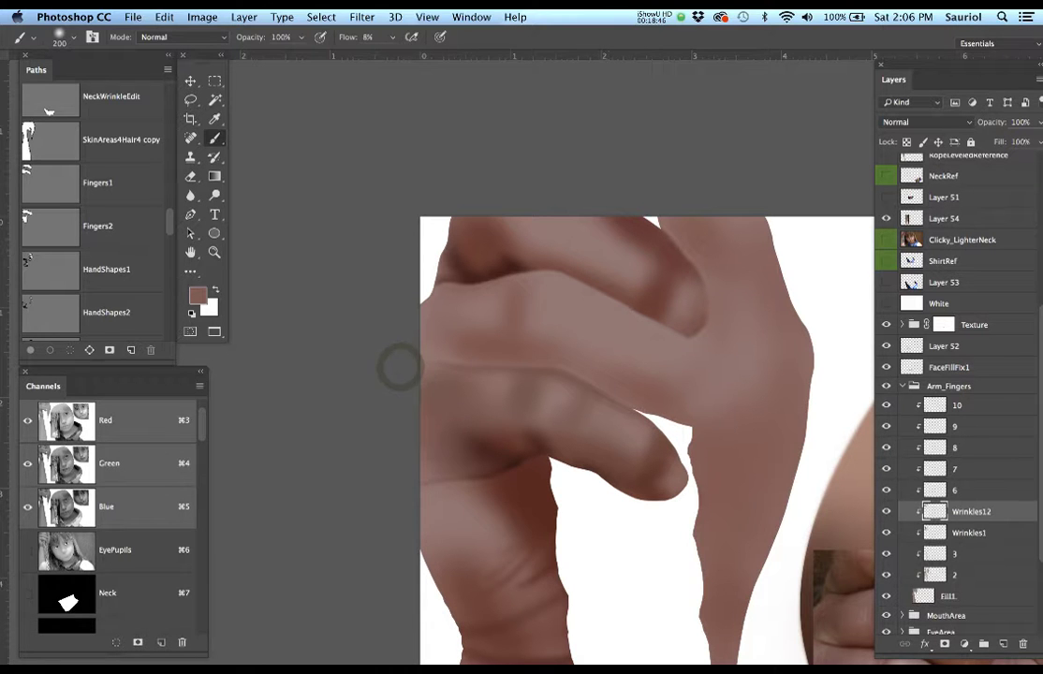
Compare the painted fingers with the Clicky_LighterNeck photo and toggle Layer 54 to check its effect.
{"action": "left_click", "coordinate": [886, 240]}
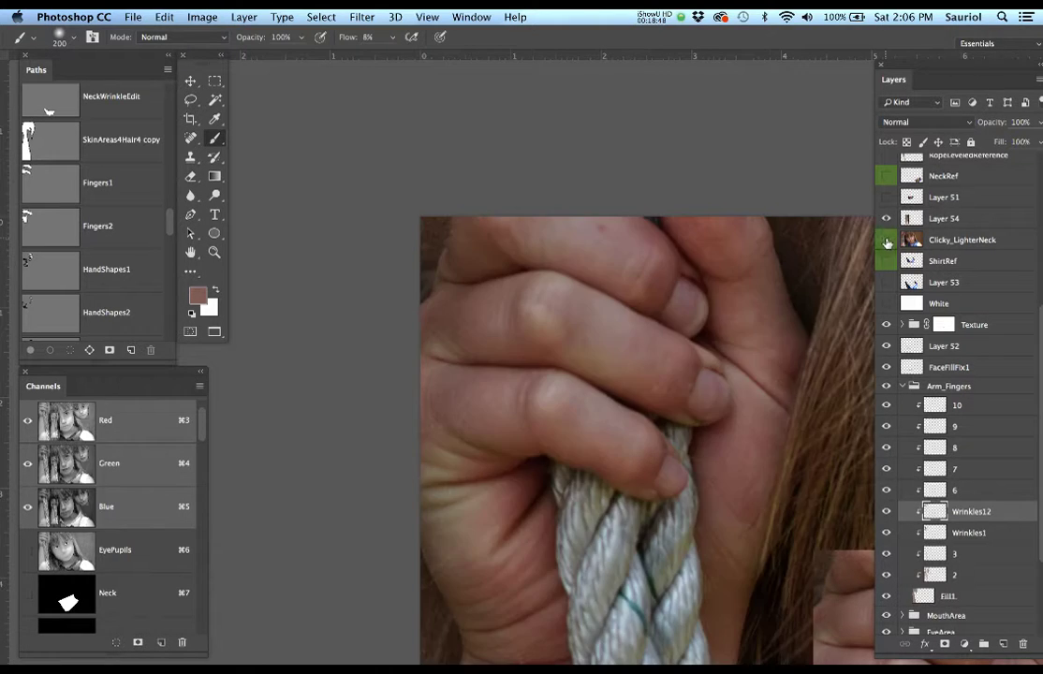
{"action": "left_click", "coordinate": [887, 241]}
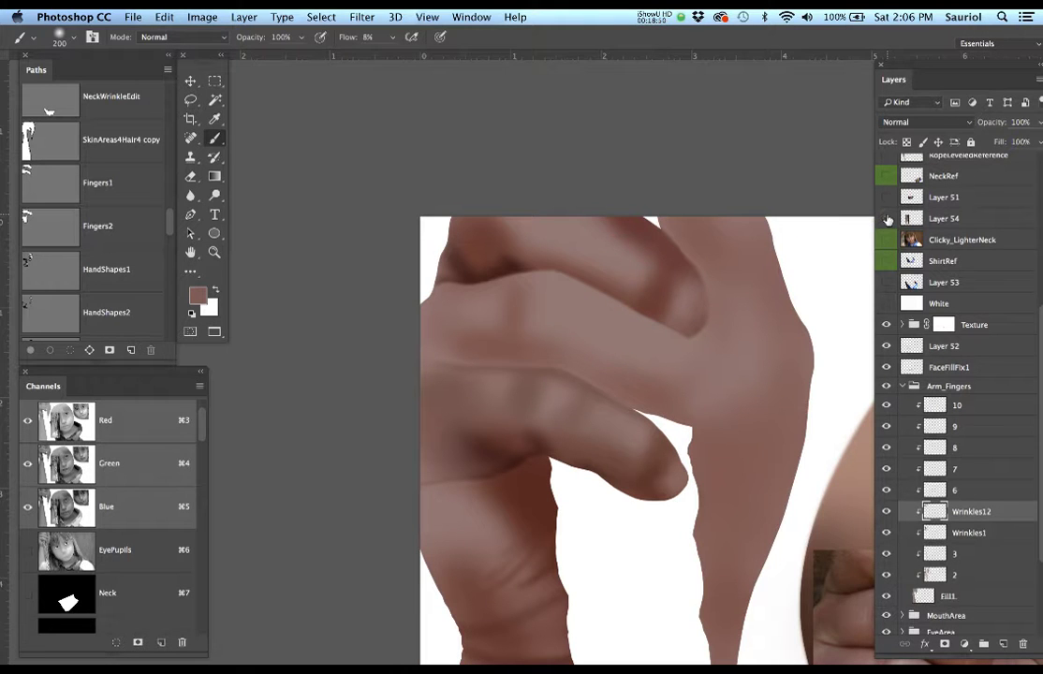
{"action": "left_click", "coordinate": [886, 218]}
{"action": "left_click", "coordinate": [887, 218]}
{"action": "left_click", "coordinate": [886, 240]}
{"action": "left_click", "coordinate": [887, 241]}
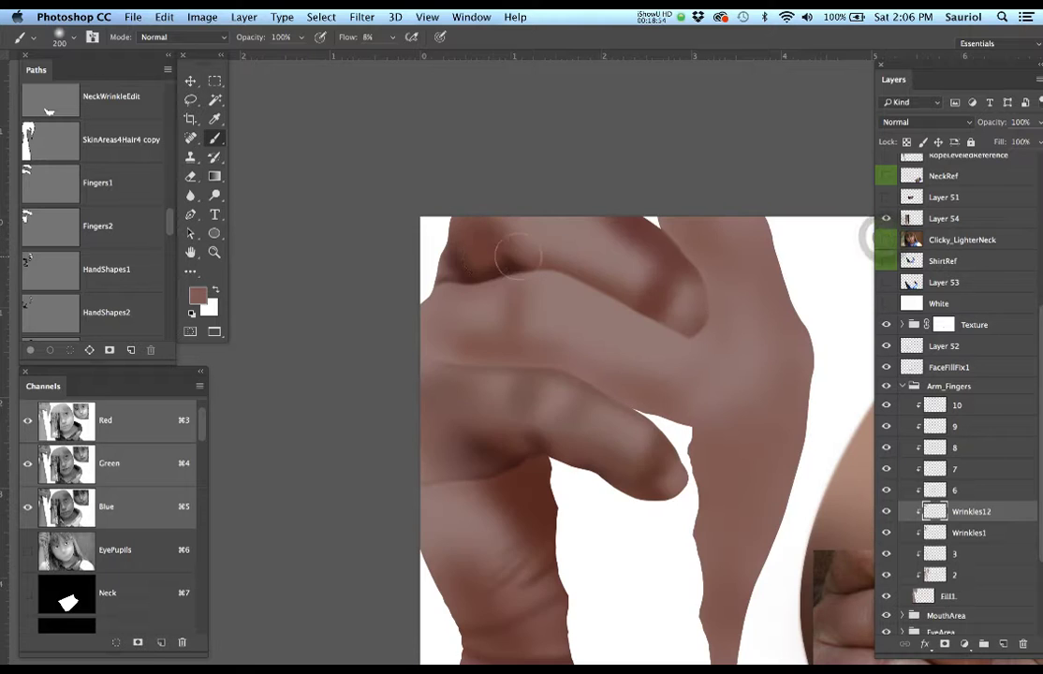
Soften the dark shadow at the uppermost finger's base with the 200-pixel brush and compare it with the photo.
{"action": "mouse_move", "coordinate": [462, 253]}
{"action": "left_mouse_down"}
{"action": "mouse_move", "coordinate": [477, 281]}
{"action": "mouse_move", "coordinate": [468, 256]}
{"action": "mouse_move", "coordinate": [444, 281]}
{"action": "mouse_move", "coordinate": [507, 251]}
{"action": "mouse_move", "coordinate": [544, 248]}
{"action": "mouse_move", "coordinate": [455, 271]}
{"action": "left_mouse_up"}
{"action": "left_click", "coordinate": [886, 240]}
{"action": "left_click", "coordinate": [887, 240]}
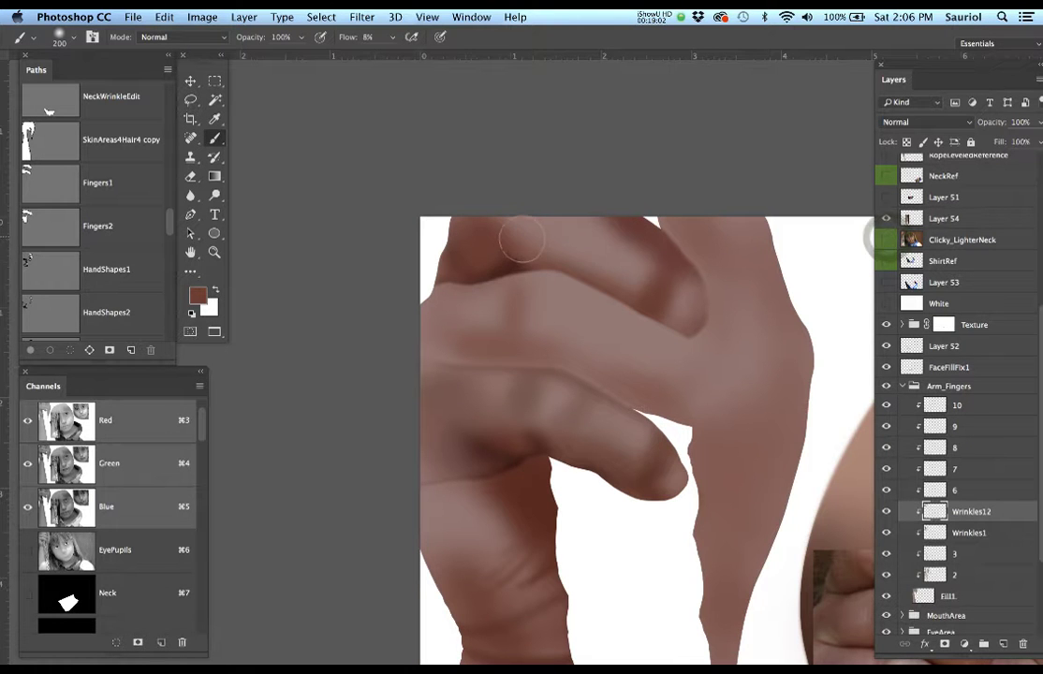
Paint reddish-brown shading along the uppermost finger's underside to its fingertip, and show the Clicky_LighterNeck photo again.
{"action": "left_click_drag", "start_coordinate": [519, 232], "coordinate": [582, 266]}
{"action": "left_click_drag", "start_coordinate": [629, 277], "coordinate": [679, 298]}
{"action": "mouse_move", "coordinate": [516, 243]}
{"action": "left_mouse_down"}
{"action": "mouse_move", "coordinate": [634, 272]}
{"action": "mouse_move", "coordinate": [675, 306]}
{"action": "mouse_move", "coordinate": [680, 298]}
{"action": "left_mouse_up"}
{"action": "left_click_drag", "start_coordinate": [669, 303], "coordinate": [688, 285]}
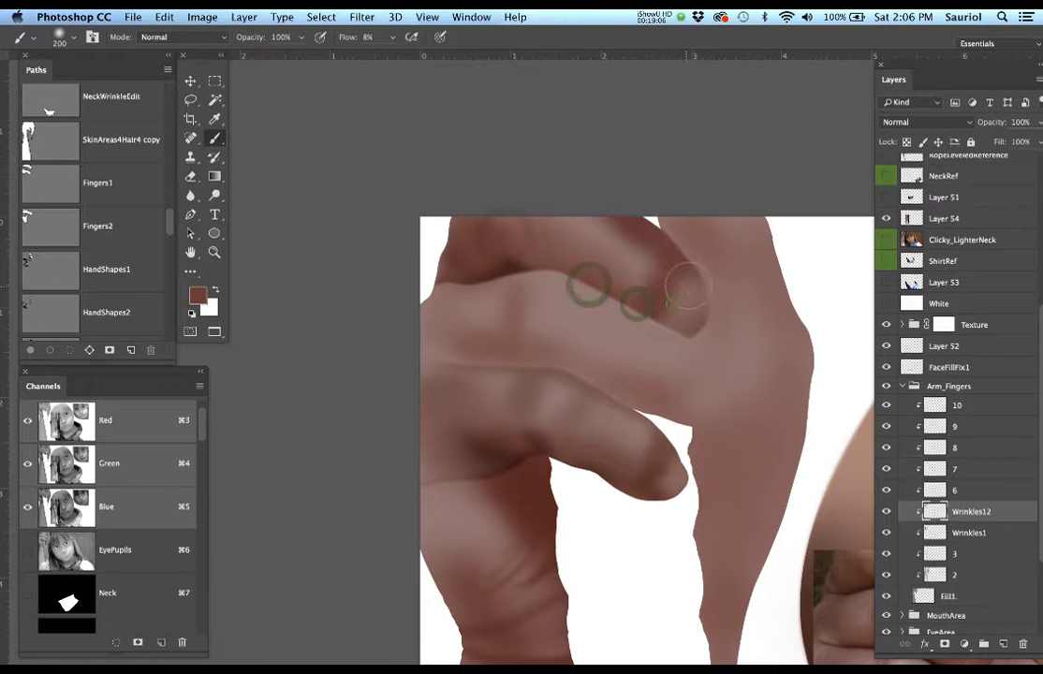
{"action": "left_click", "coordinate": [886, 241]}
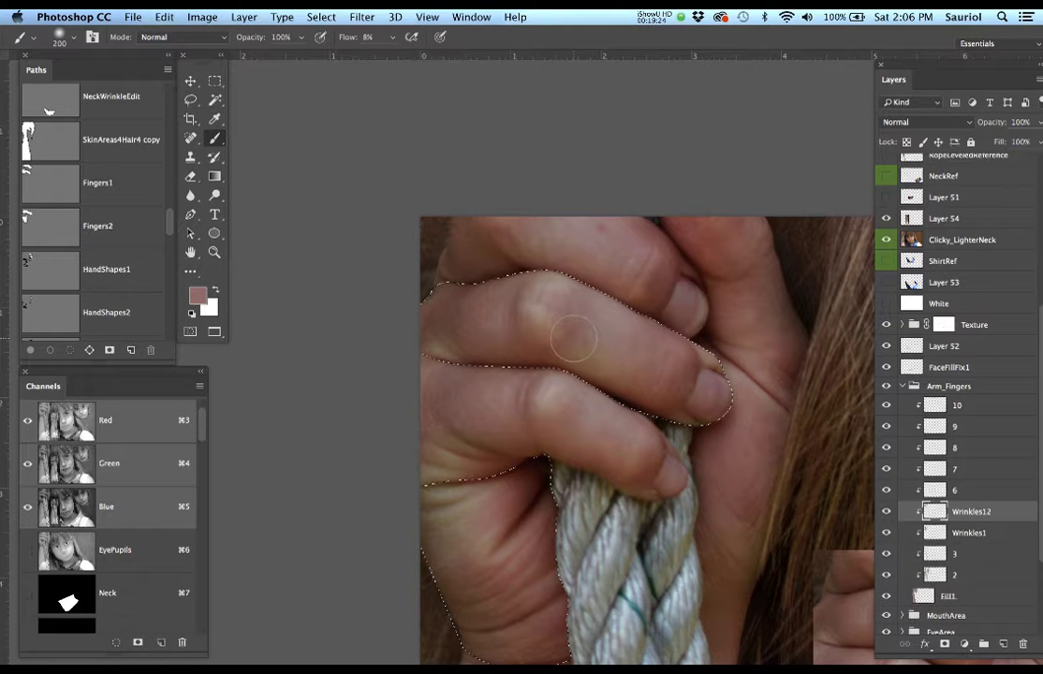
Feather the middle finger and palm selection by 3 pixels and hide the selection edges.
{"action": "key", "text": "shift+F6"}
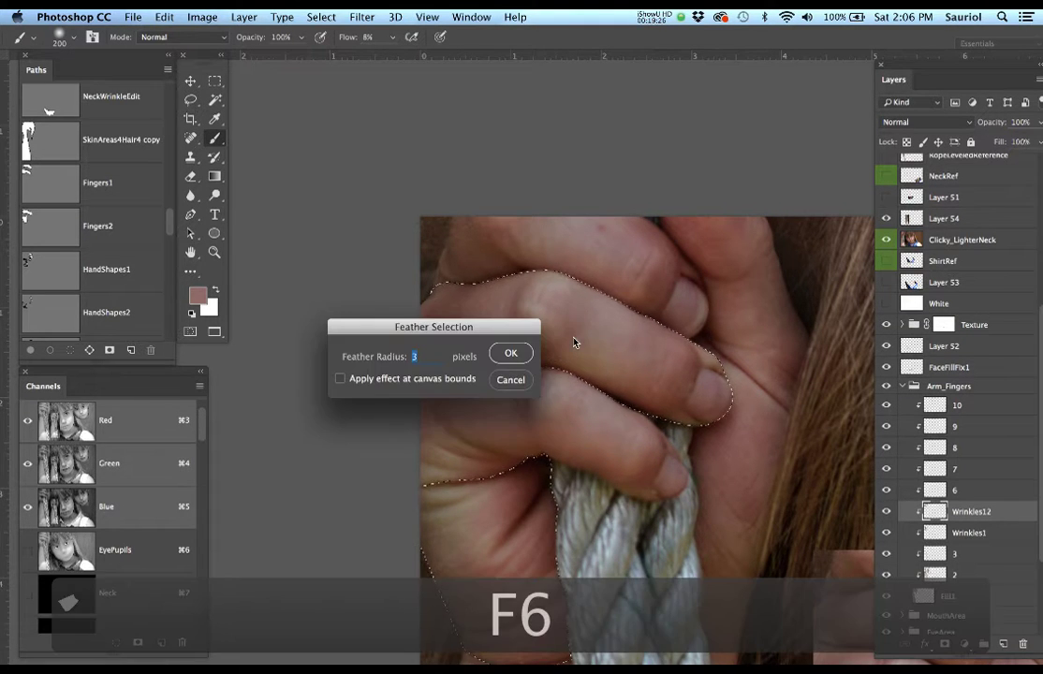
{"action": "key", "text": "Return"}
{"action": "key", "text": "h"}
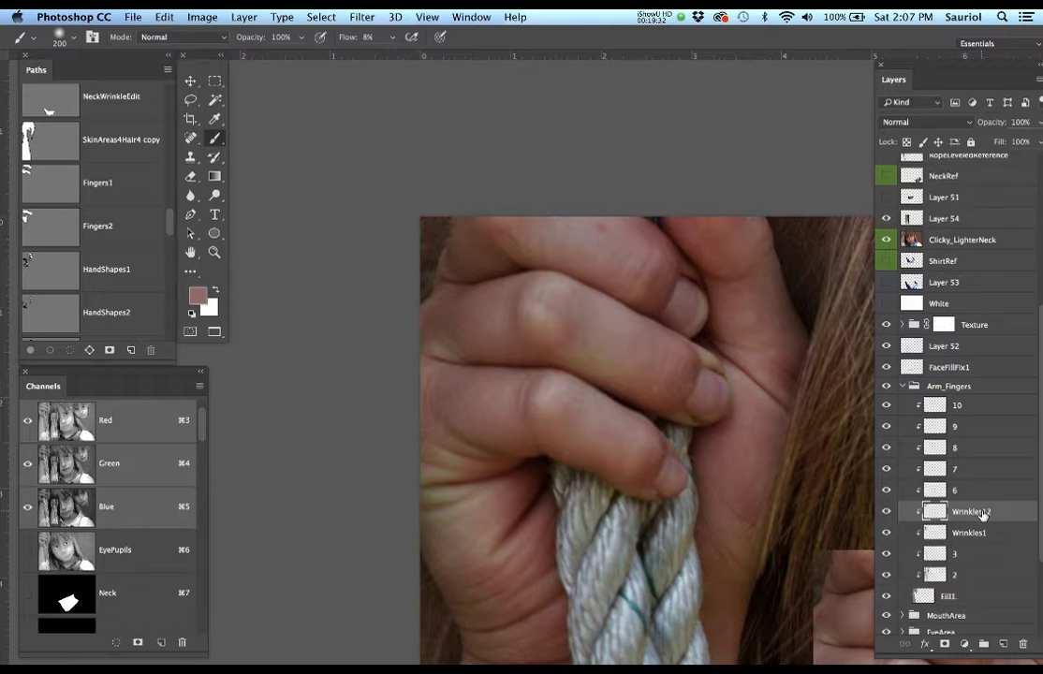
Rename layer 6 as Wrinkles3, correct the Wrinkles12 layer's name to Wrinkles2, and make Wrinkles3 the active layer.
{"action": "double_click", "coordinate": [956, 491]}
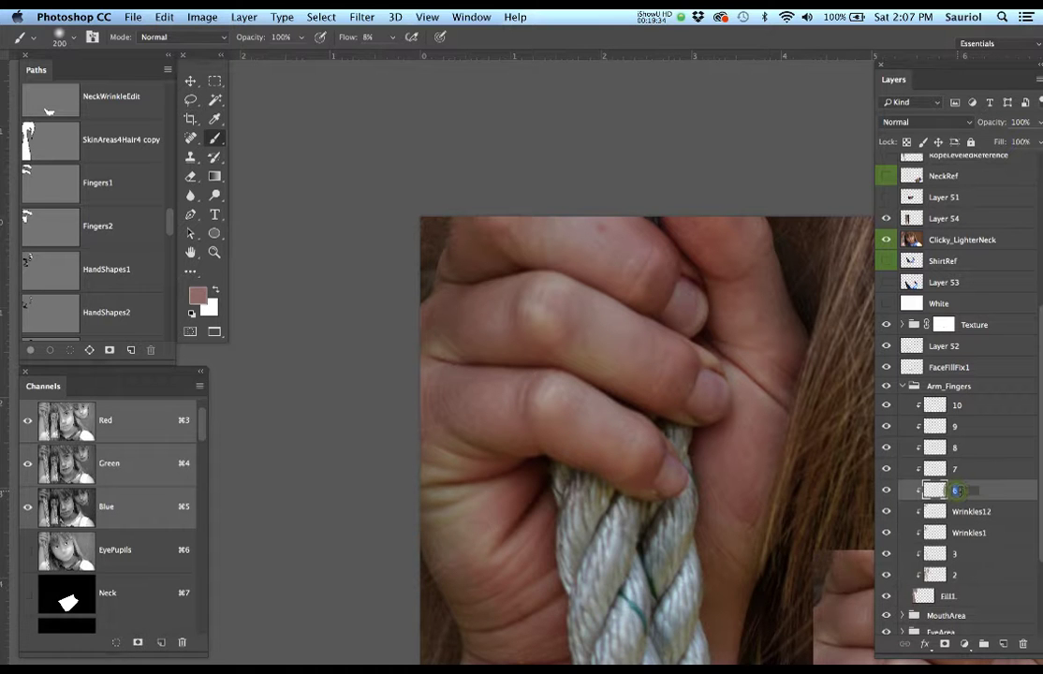
{"action": "type", "text": "Wrin"}
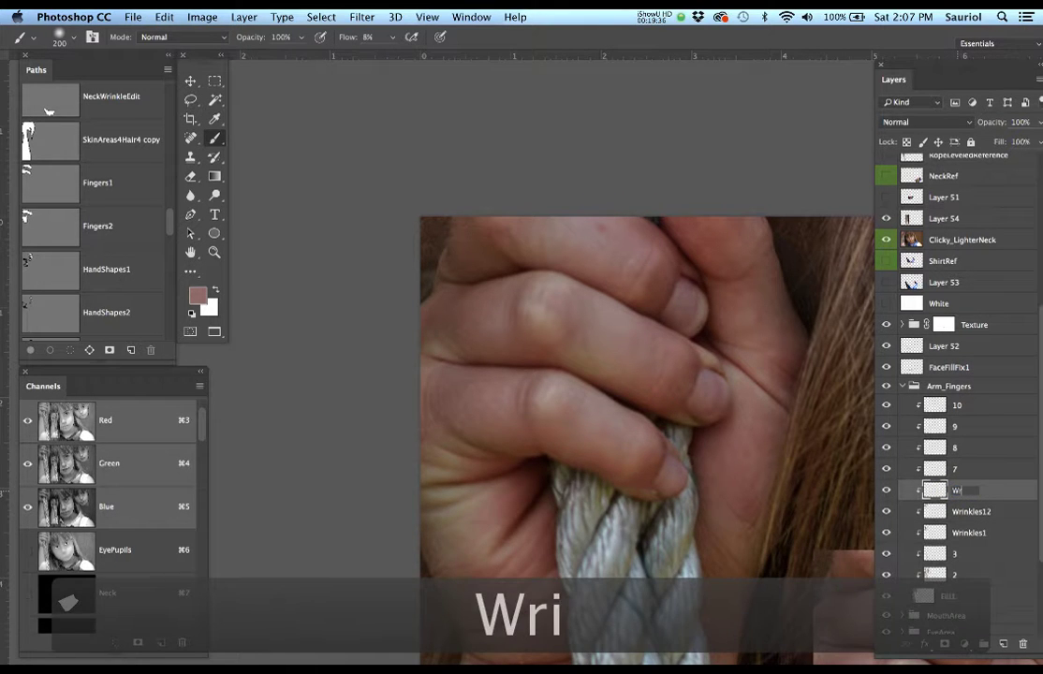
{"action": "type", "text": "kles"}
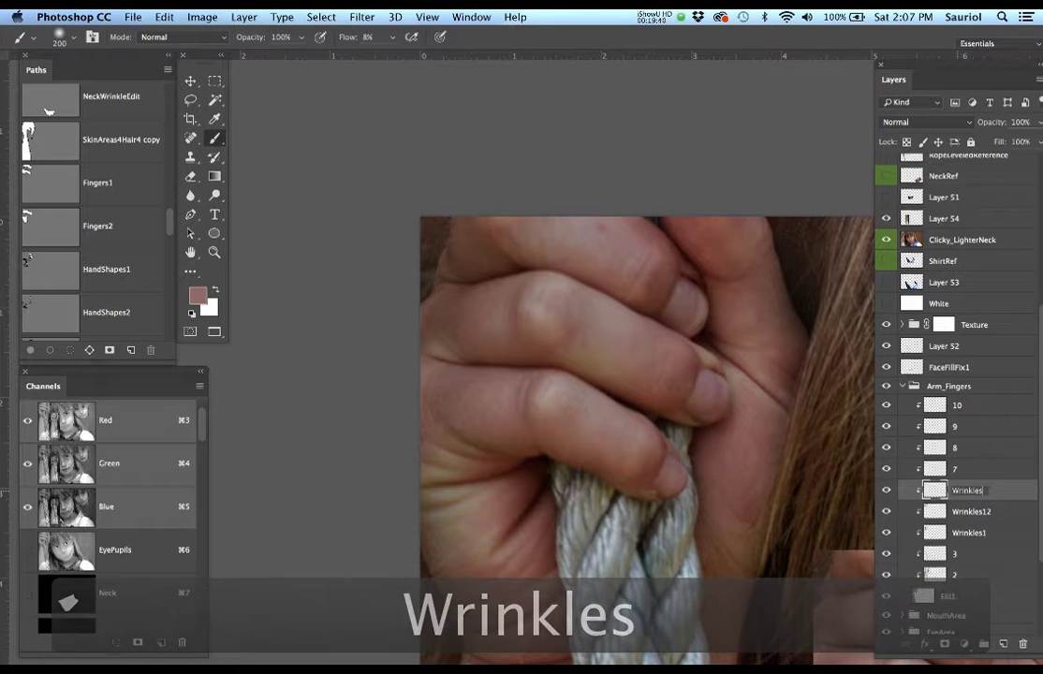
{"action": "type", "text": "3"}
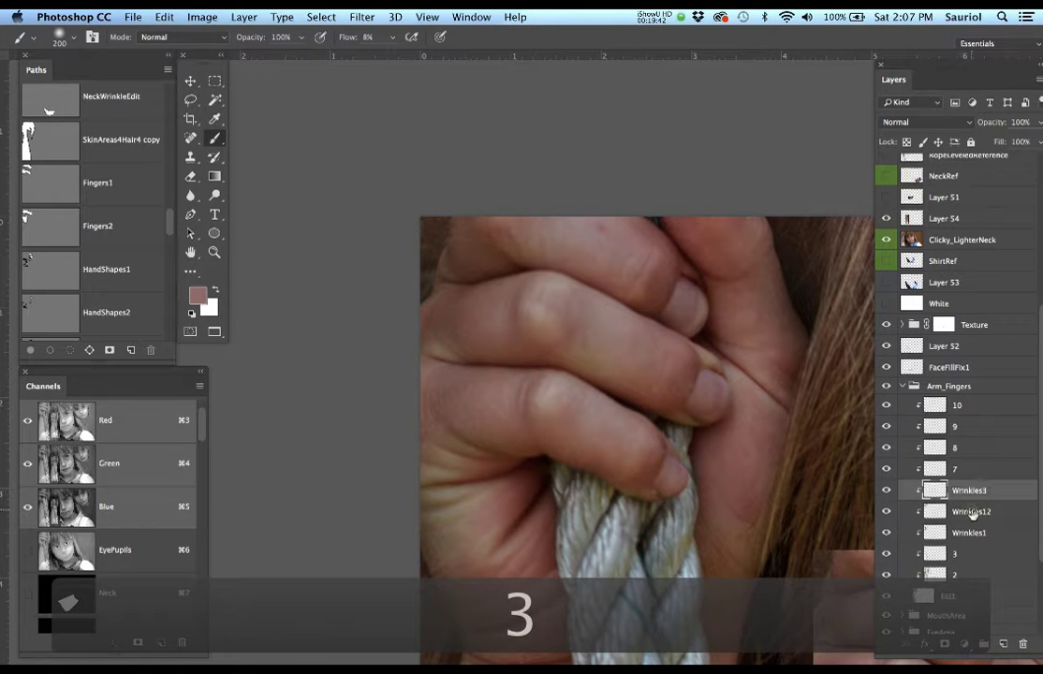
{"action": "double_click", "coordinate": [972, 514]}
{"action": "left_click", "coordinate": [988, 514]}
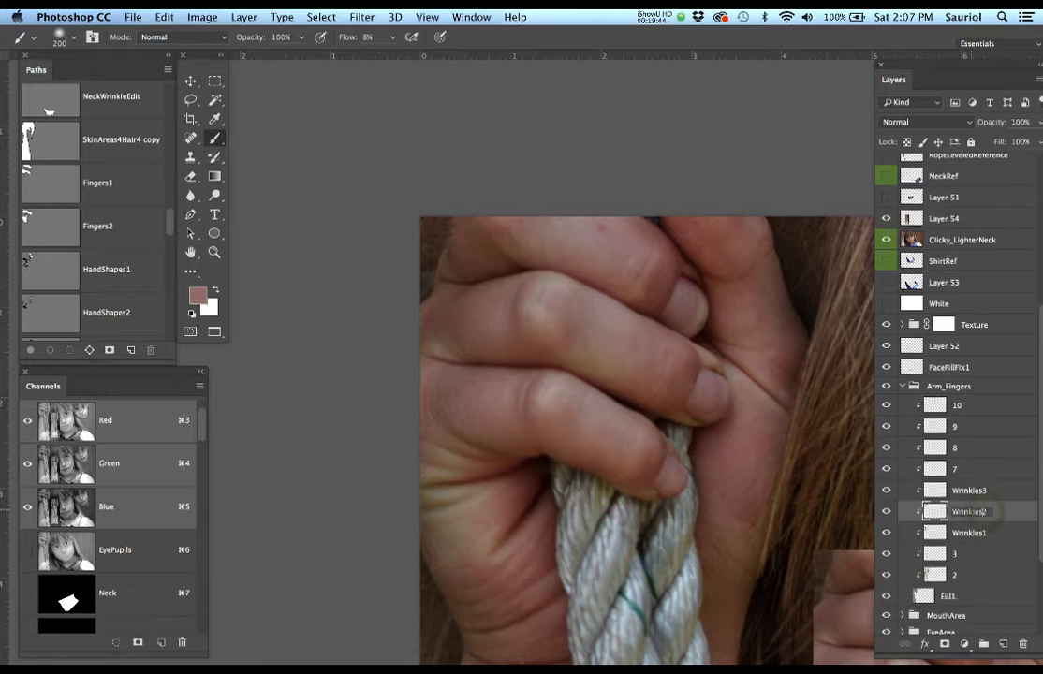
{"action": "key", "text": "BackSpace"}
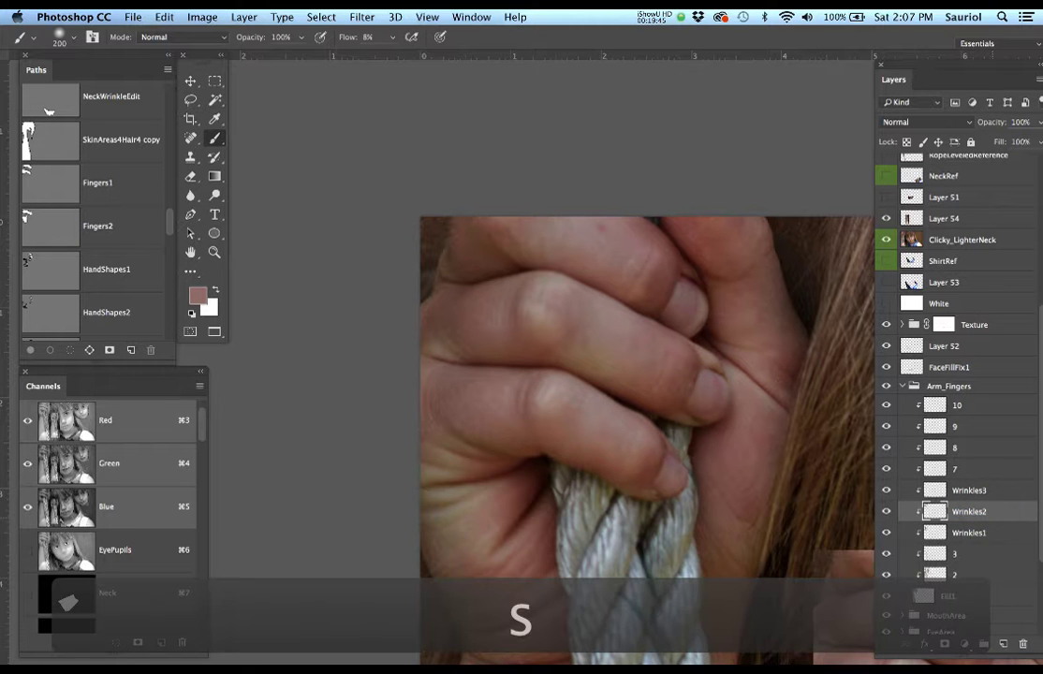
{"action": "left_click", "coordinate": [982, 494]}
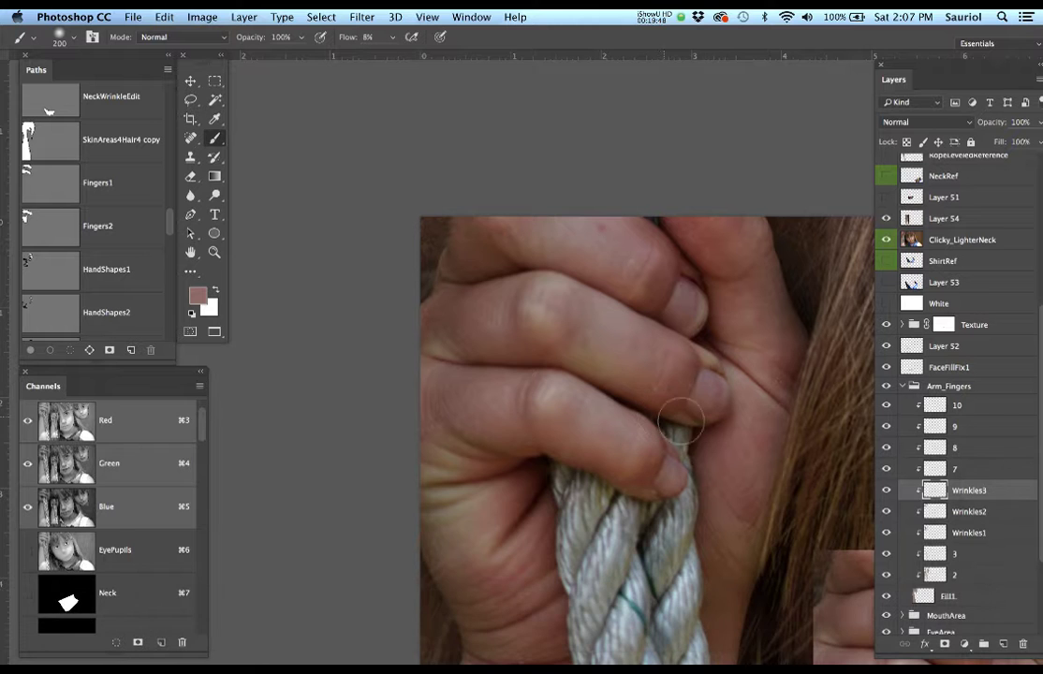
Compare the painted middle finger with the Clicky_LighterNeck photo by toggling the photo's visibility.
{"action": "left_click", "coordinate": [887, 243]}
{"action": "left_click", "coordinate": [887, 244]}
{"action": "left_click", "coordinate": [888, 243]}
{"action": "left_click", "coordinate": [888, 244]}
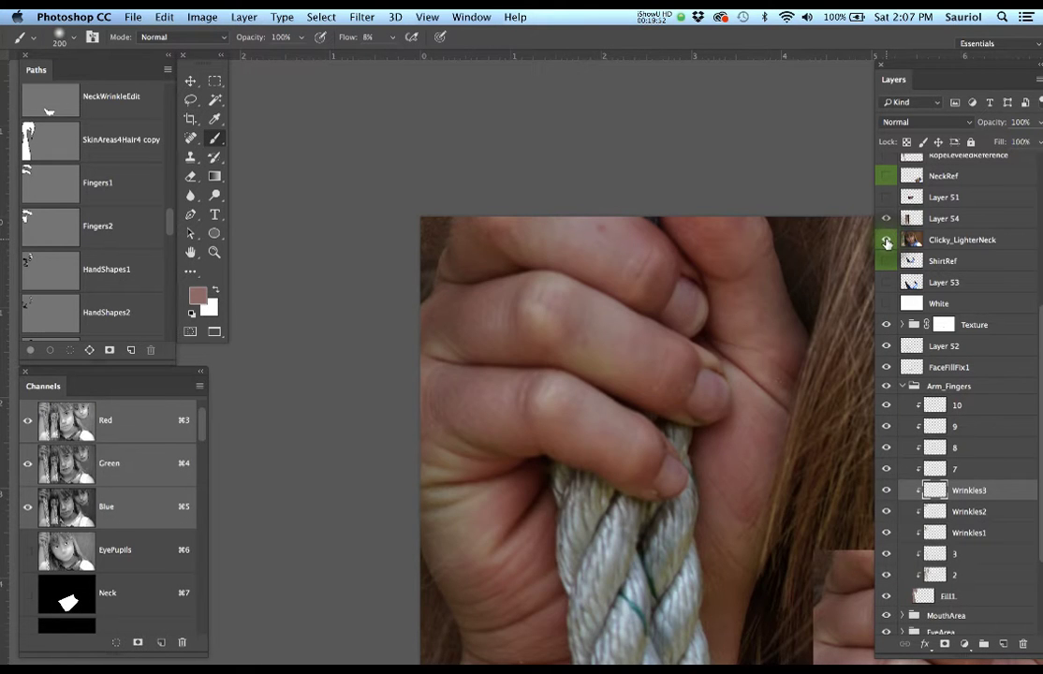
{"action": "left_click", "coordinate": [887, 243]}
{"action": "left_click", "coordinate": [888, 244]}
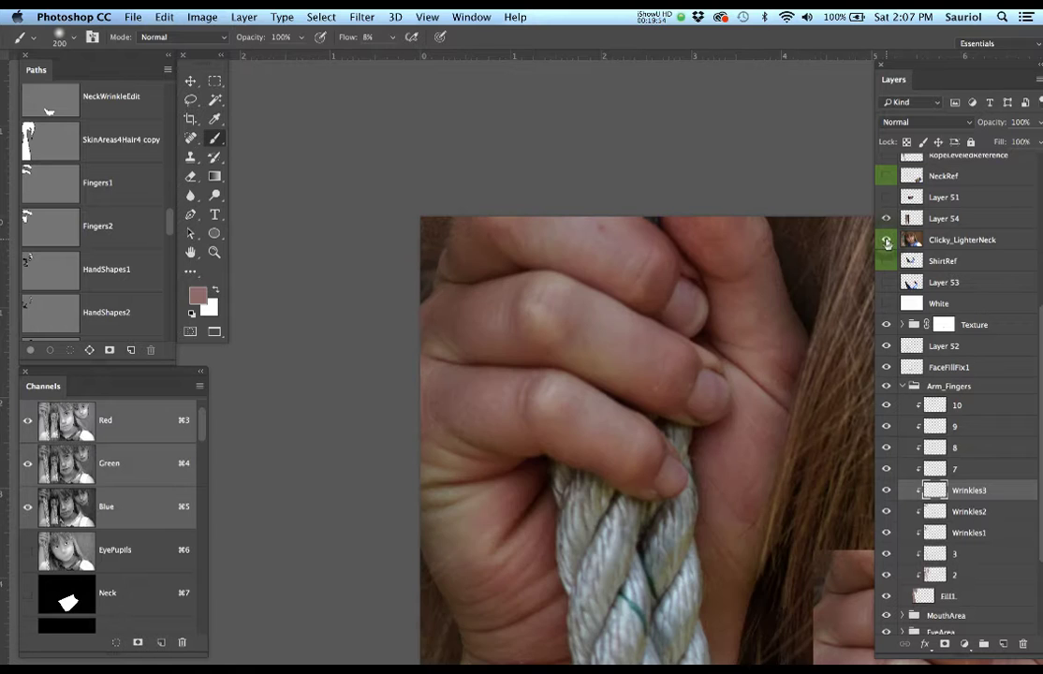
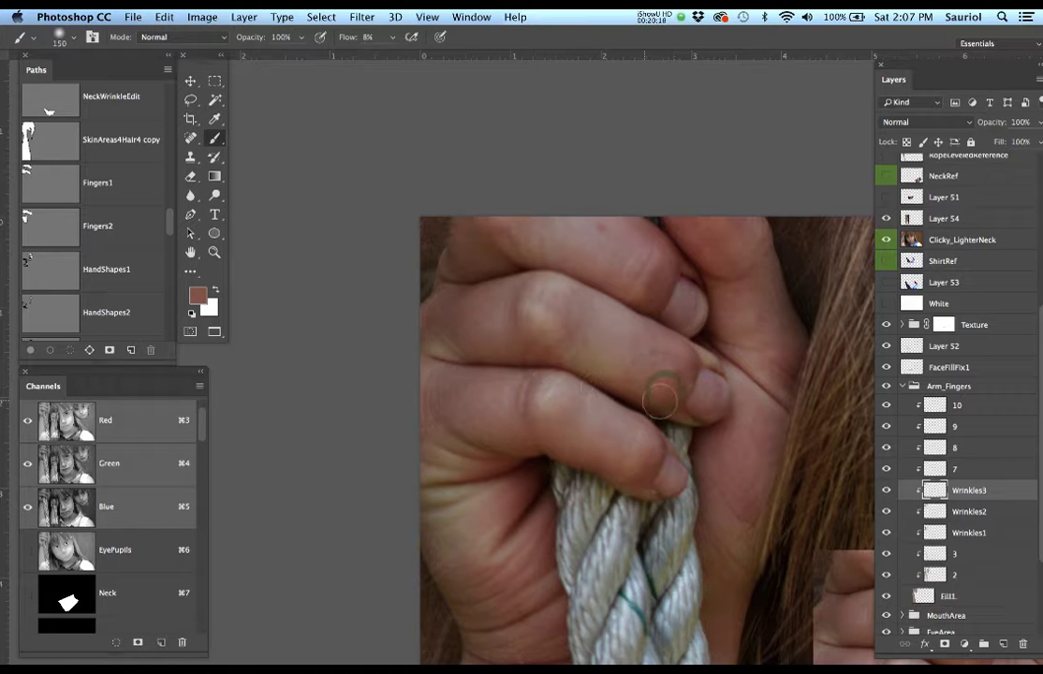
Paint reddish-brown shading along the middle finger's underside with the 175-pixel brush and compare it with the photo.
{"action": "key", "text": "bracketright"}
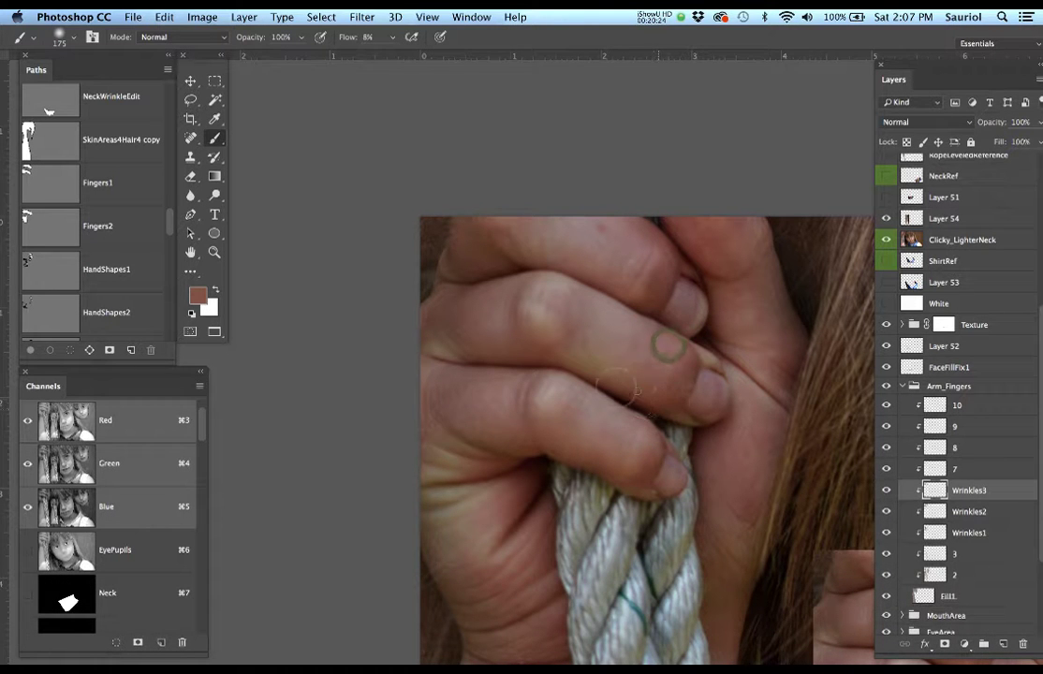
{"action": "left_click", "coordinate": [887, 242]}
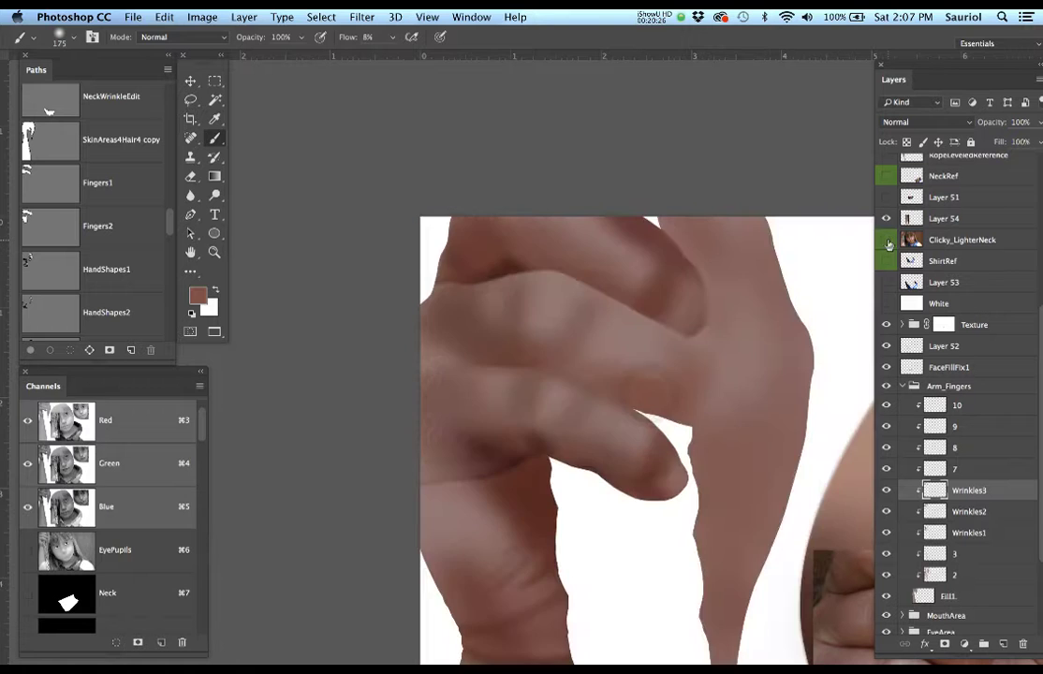
{"action": "left_click", "coordinate": [887, 241]}
{"action": "left_click", "coordinate": [887, 242]}
{"action": "left_click", "coordinate": [887, 242]}
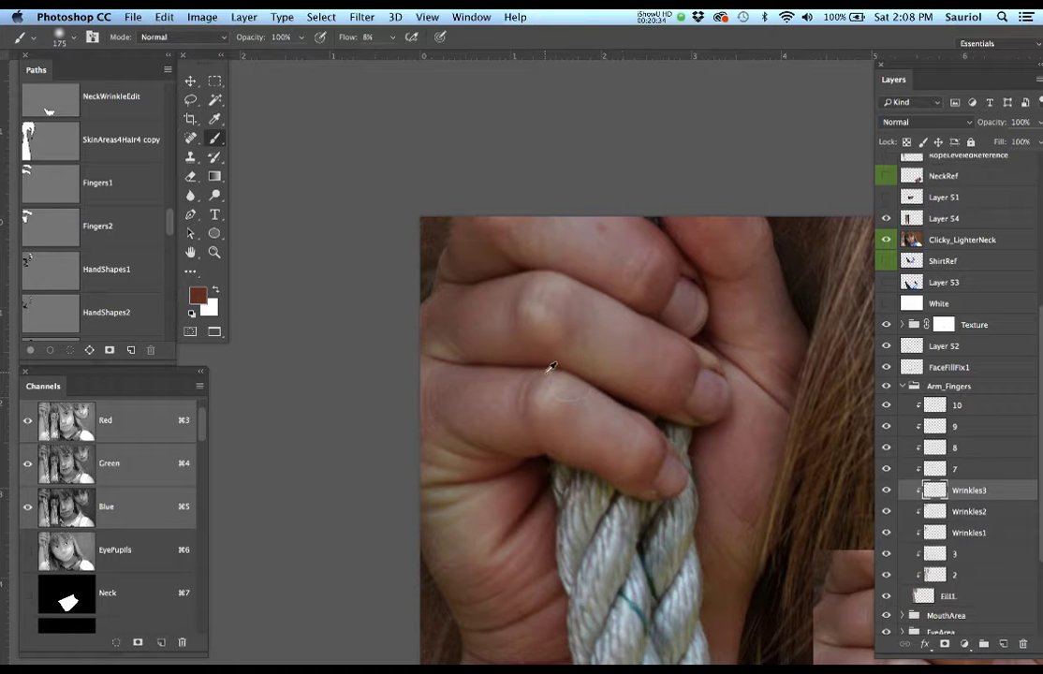
Deepen the shadow along the middle finger's underside in dark brown with the 90-pixel brush on Wrinkles3.
{"action": "key", "text": "["}
{"action": "key", "text": "["}
{"action": "key", "text": "["}
{"action": "key", "text": "["}
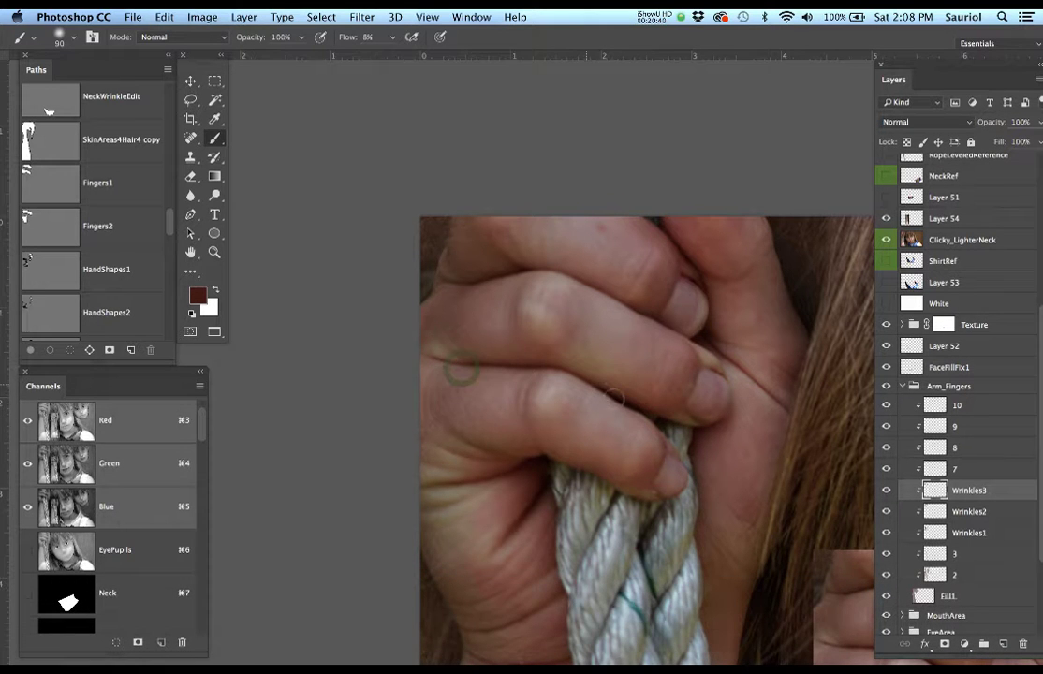
{"action": "left_click", "coordinate": [884, 241]}
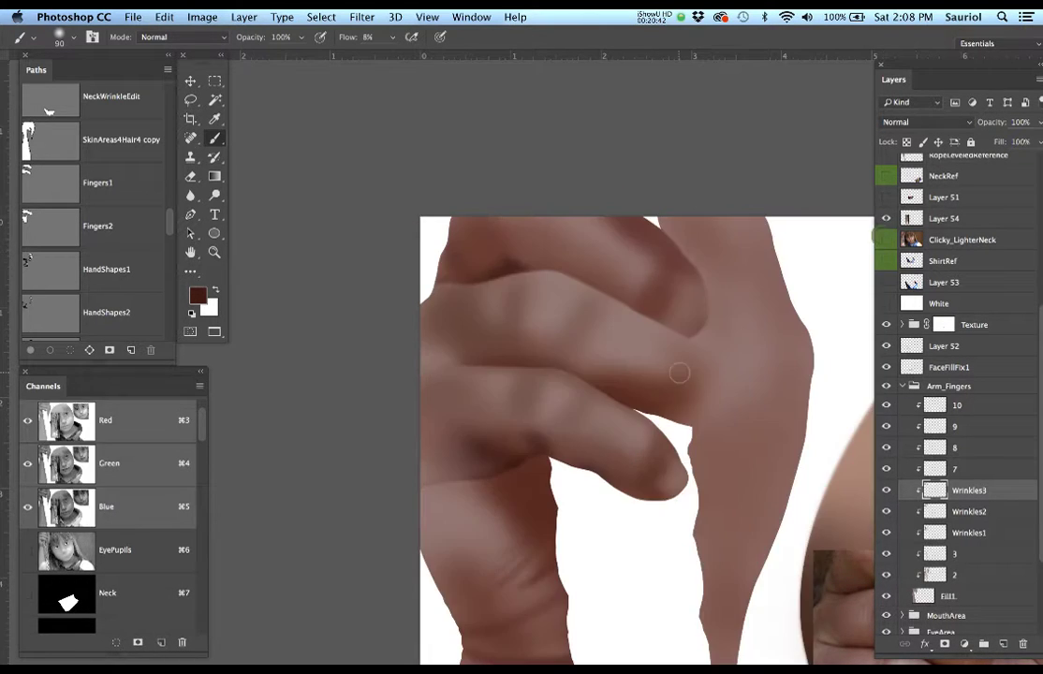
{"action": "left_click", "coordinate": [677, 436], "text": "alt"}
{"action": "left_click_drag", "start_coordinate": [682, 437], "coordinate": [578, 333]}
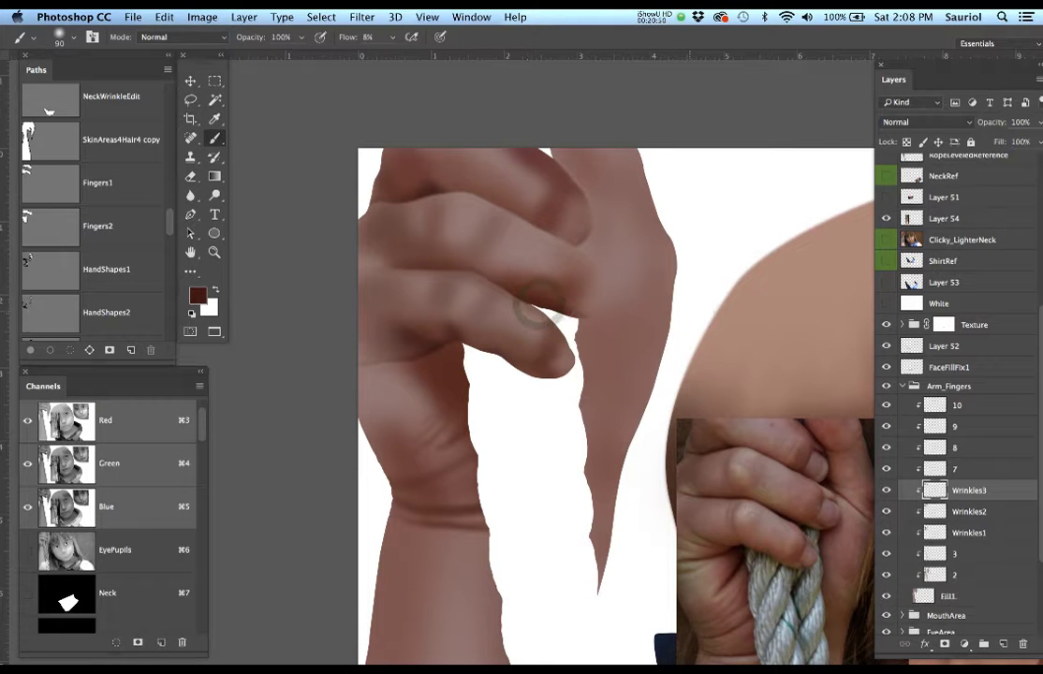
Compare the middle fingertip's shading with the Clicky_LighterNeck photo and leave the photo visible.
{"action": "left_click", "coordinate": [887, 241]}
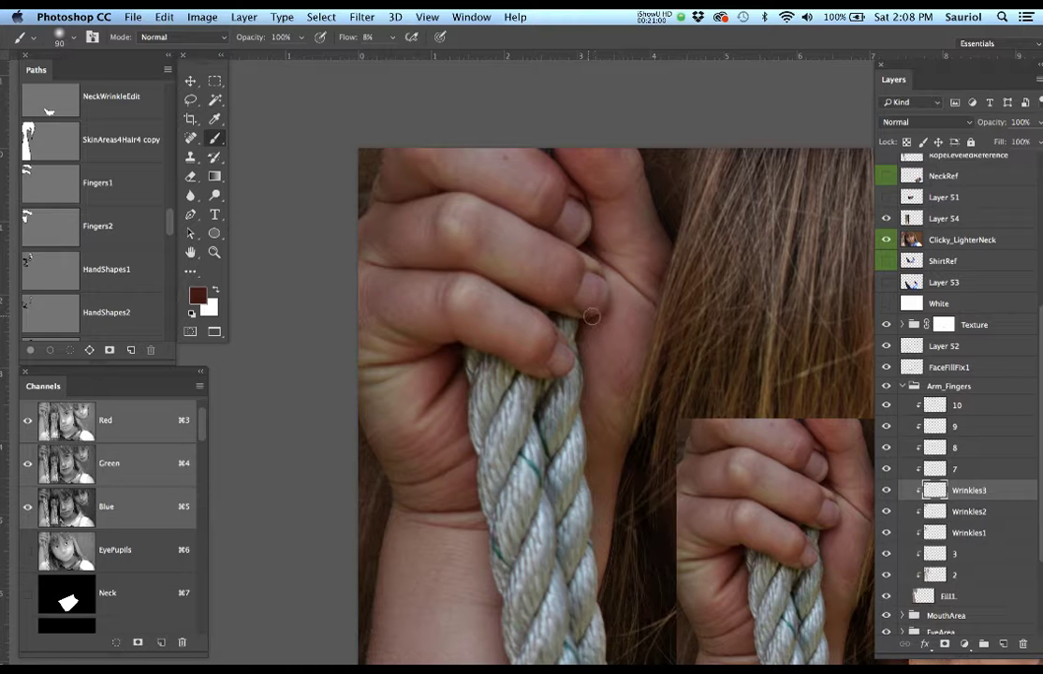
{"action": "left_click", "coordinate": [887, 240]}
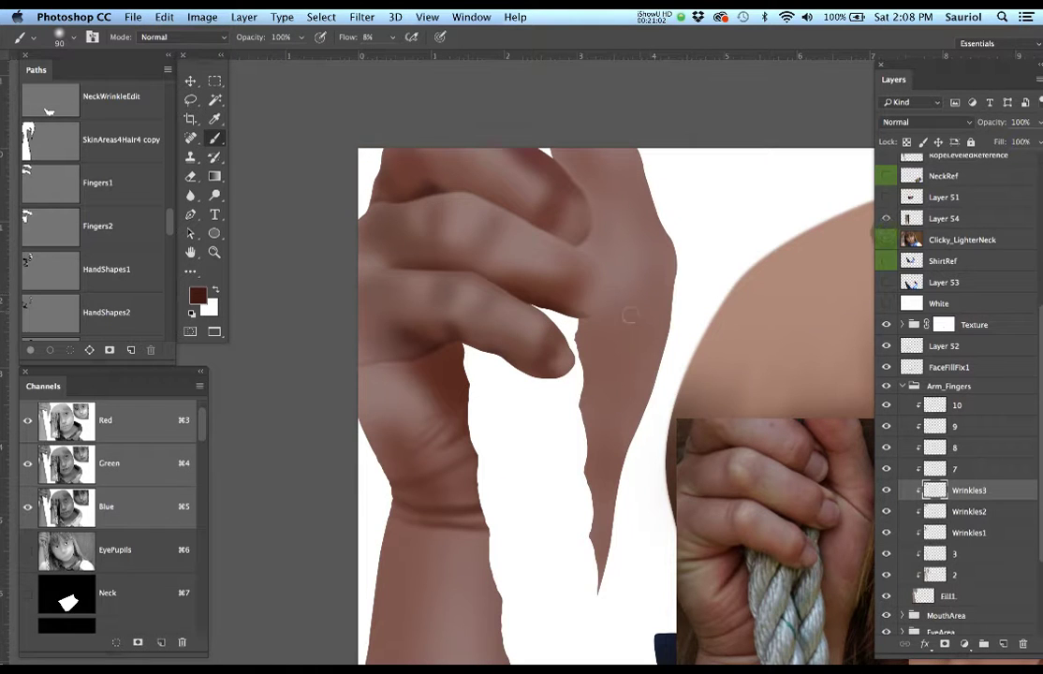
{"action": "left_click", "coordinate": [885, 241]}
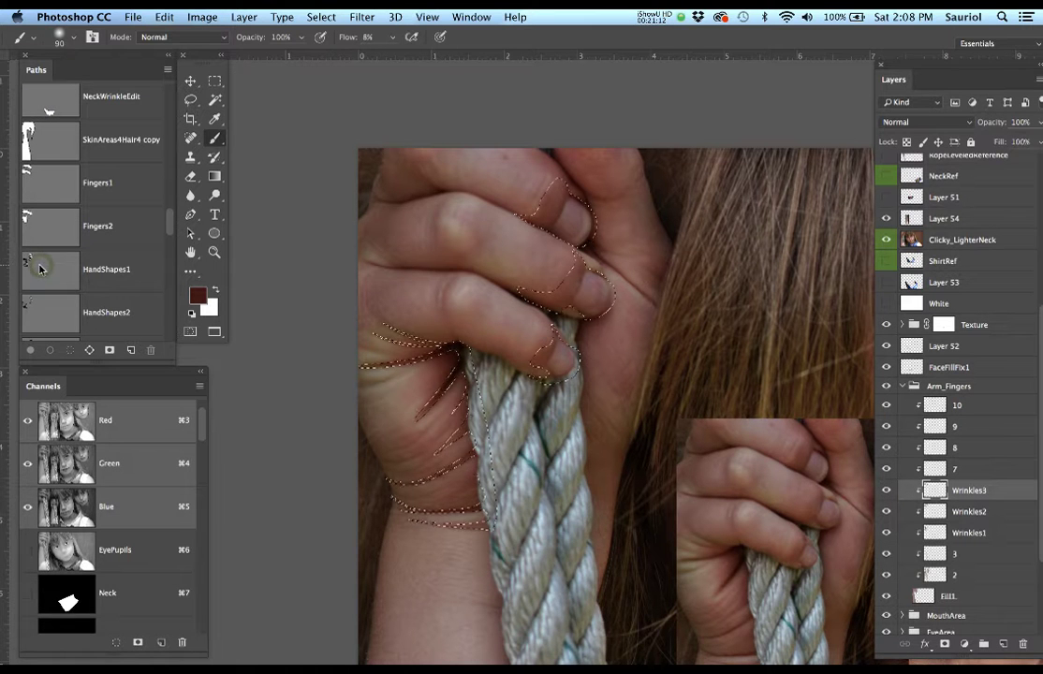
Load the Fingers2 and HandShapes2 paths as selections in turn and examine which hand areas the saved paths cover.
{"action": "left_click", "coordinate": [39, 223], "text": "super"}
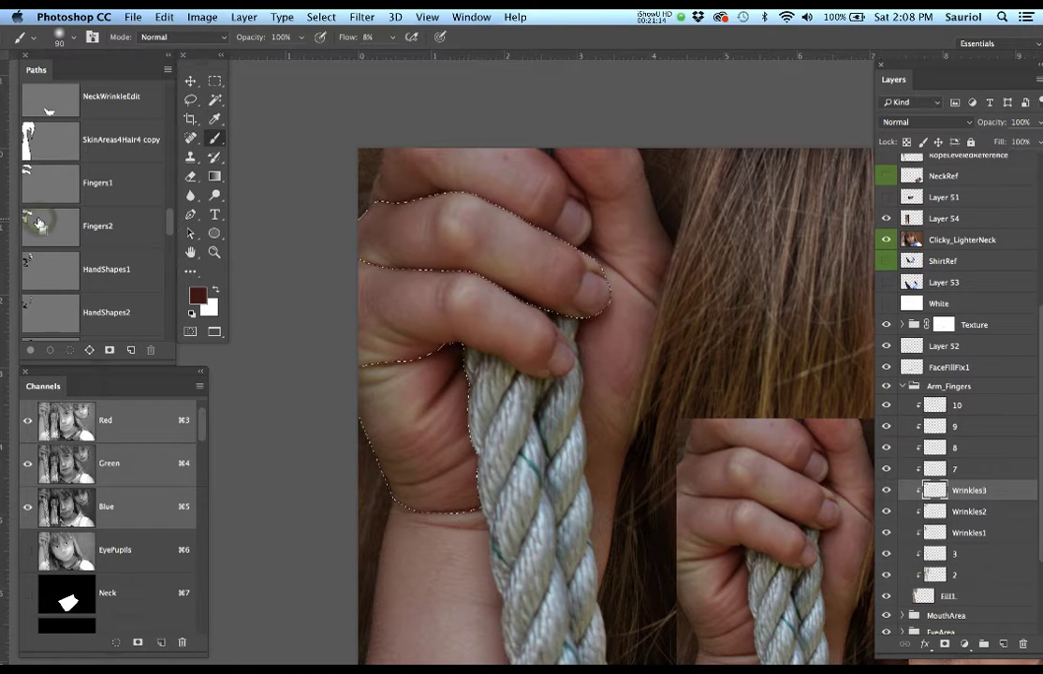
{"action": "left_click", "coordinate": [49, 194], "text": "super"}
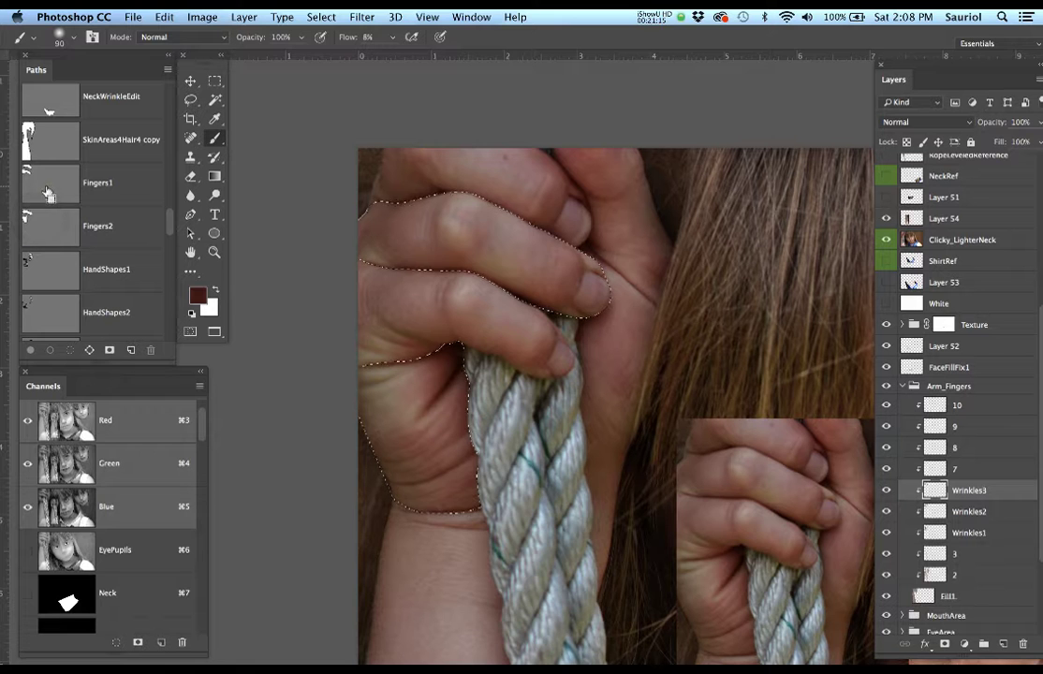
{"action": "left_click", "coordinate": [42, 300], "text": "super"}
{"action": "scroll", "coordinate": [120, 278], "scroll_direction": "down", "scroll_amount": 4}
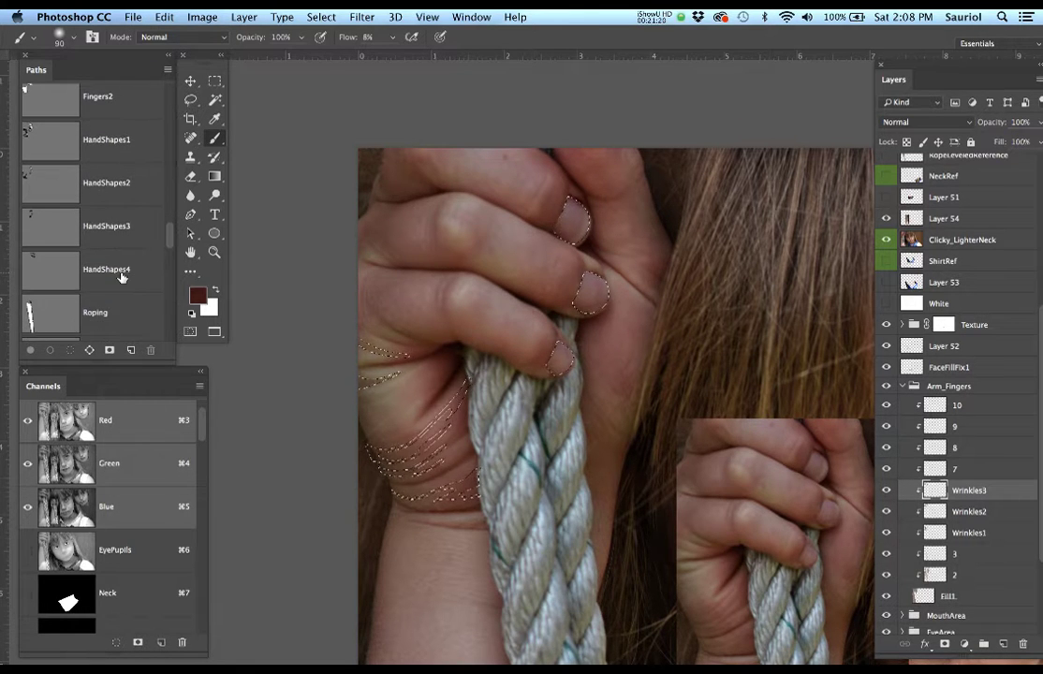
{"action": "scroll", "coordinate": [120, 277], "scroll_direction": "up", "scroll_amount": 5}
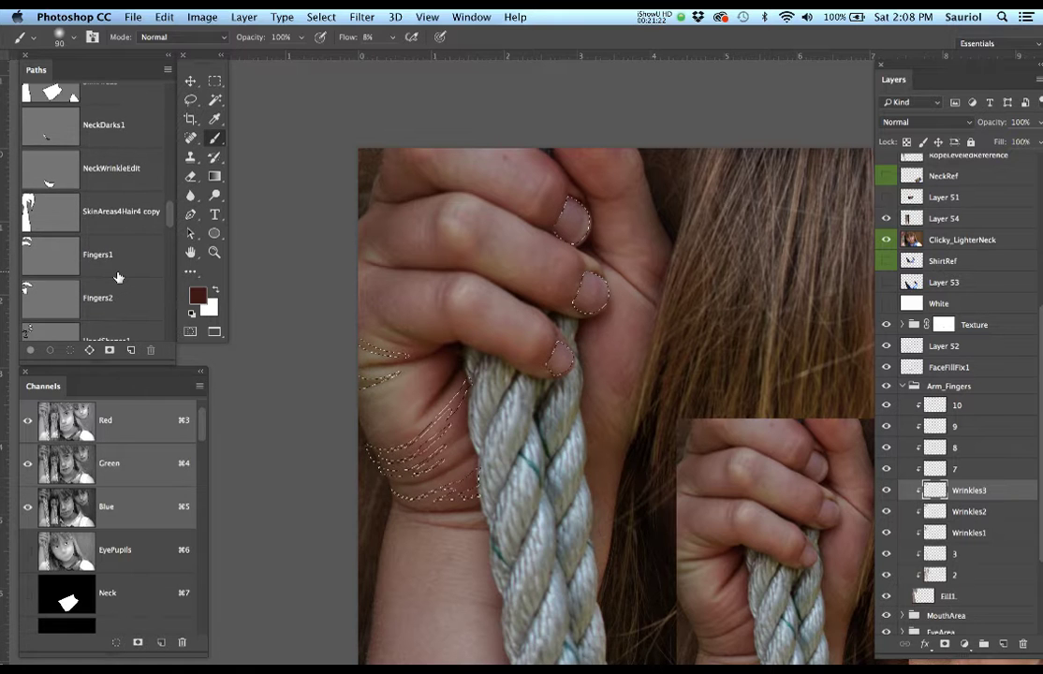
{"action": "scroll", "coordinate": [118, 277], "scroll_direction": "up", "scroll_amount": 1}
{"action": "scroll", "coordinate": [118, 277], "scroll_direction": "down", "scroll_amount": 1}
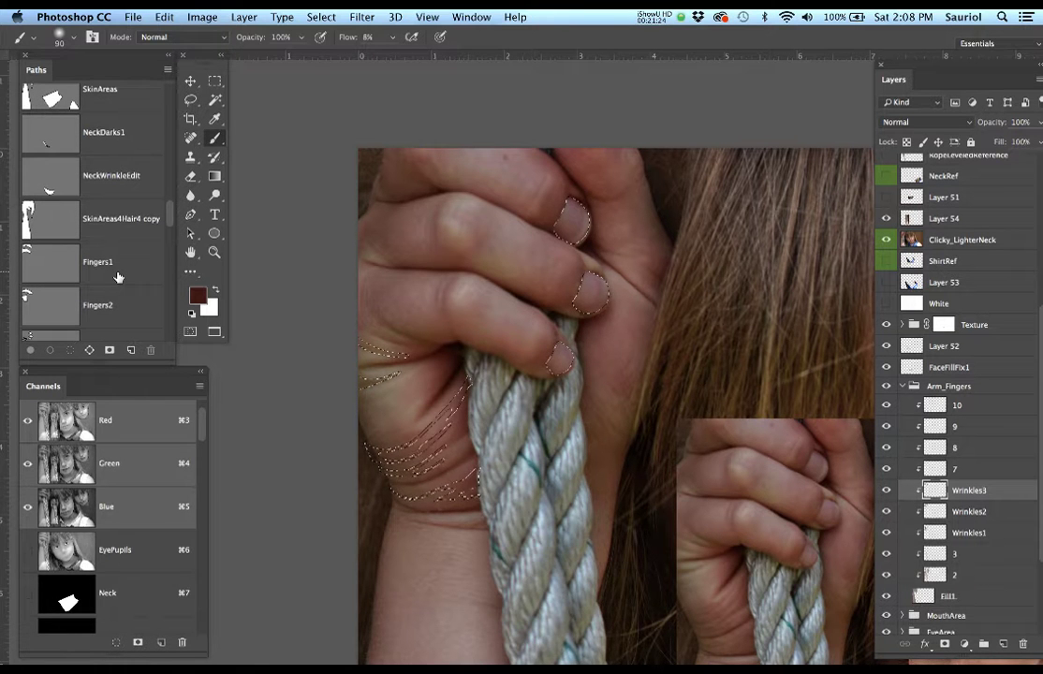
{"action": "scroll", "coordinate": [118, 275], "scroll_direction": "down", "scroll_amount": 1}
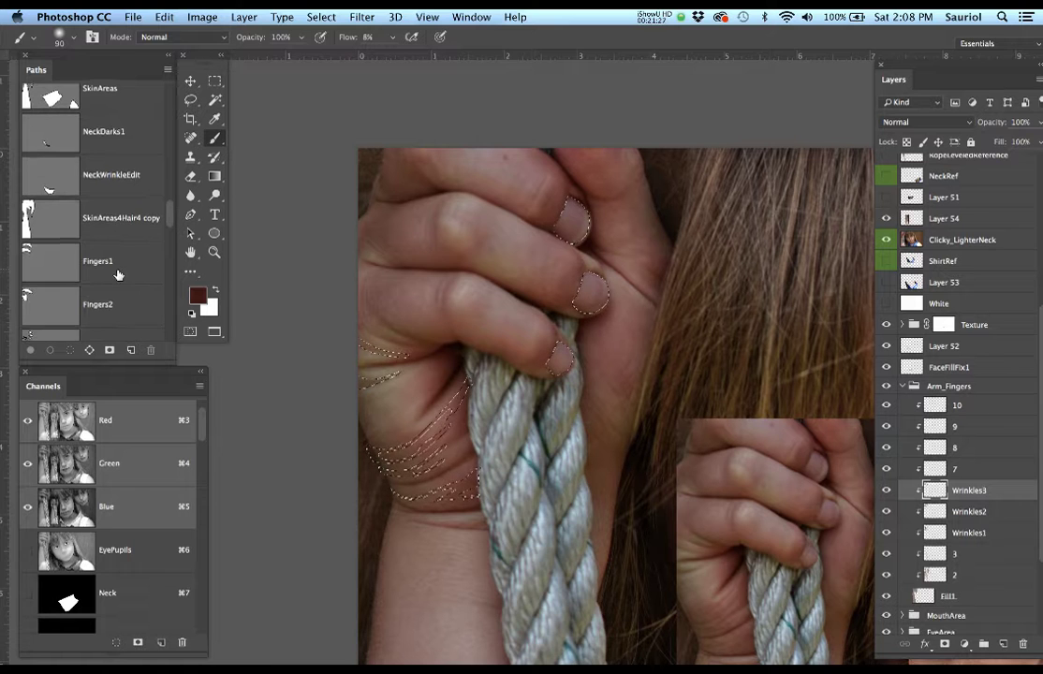
Select the SkinAreas4Hair4 copy path's area minus the Fingers1 and Fingers2 areas, and save it as a new channel named ThumbArea.
{"action": "left_click", "coordinate": [50, 217], "text": "super"}
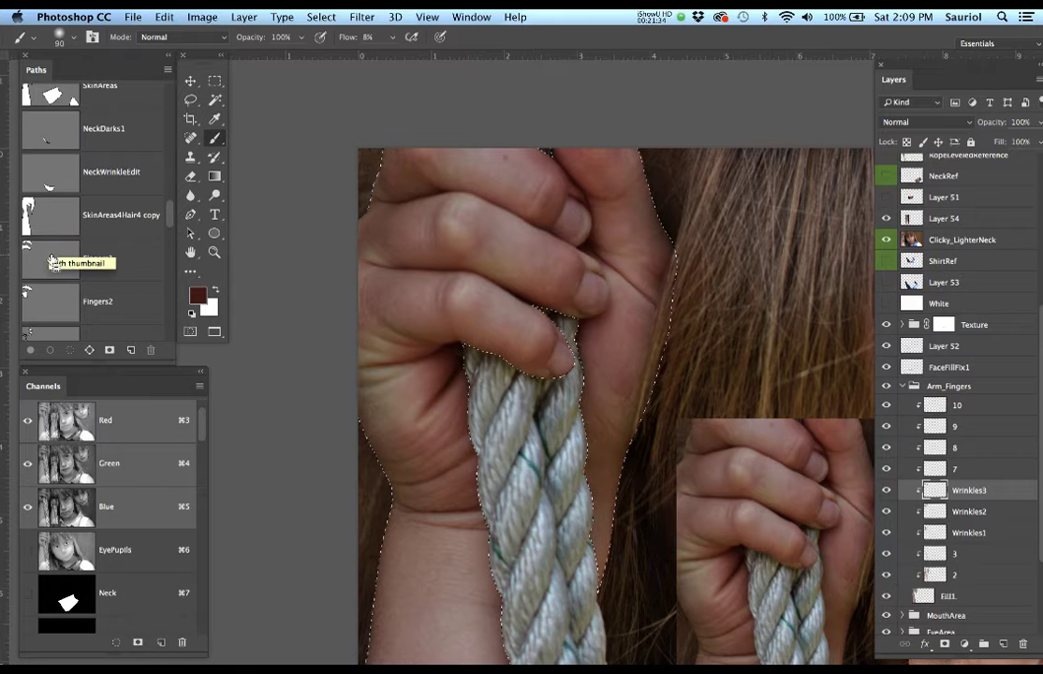
{"action": "left_click", "coordinate": [40, 255], "text": "super"}
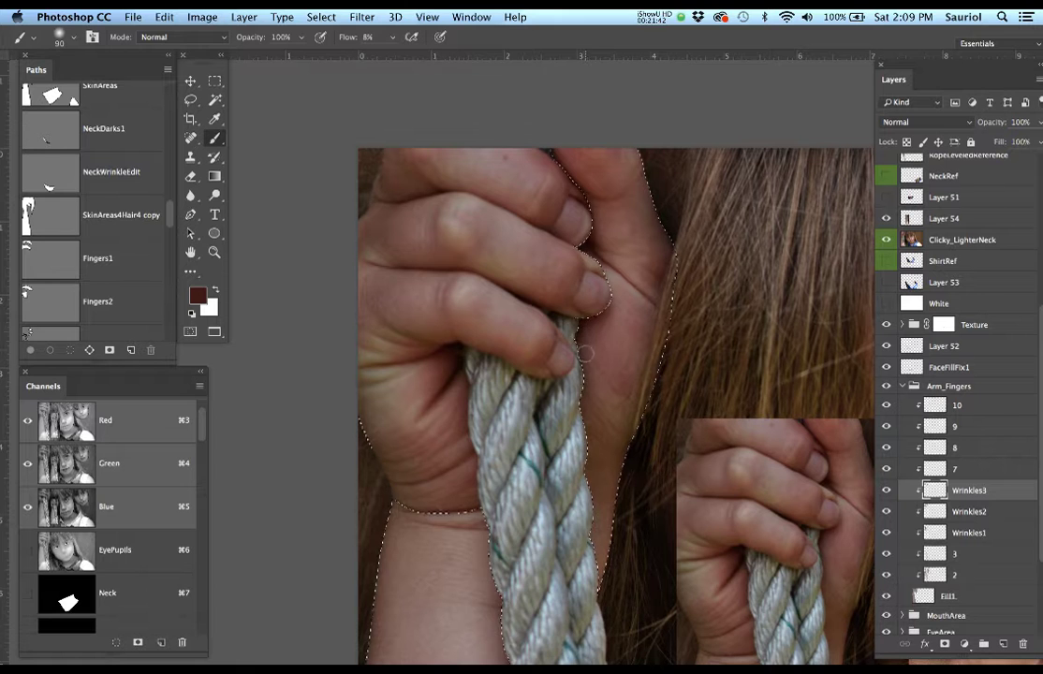
{"action": "left_click", "coordinate": [308, 18]}
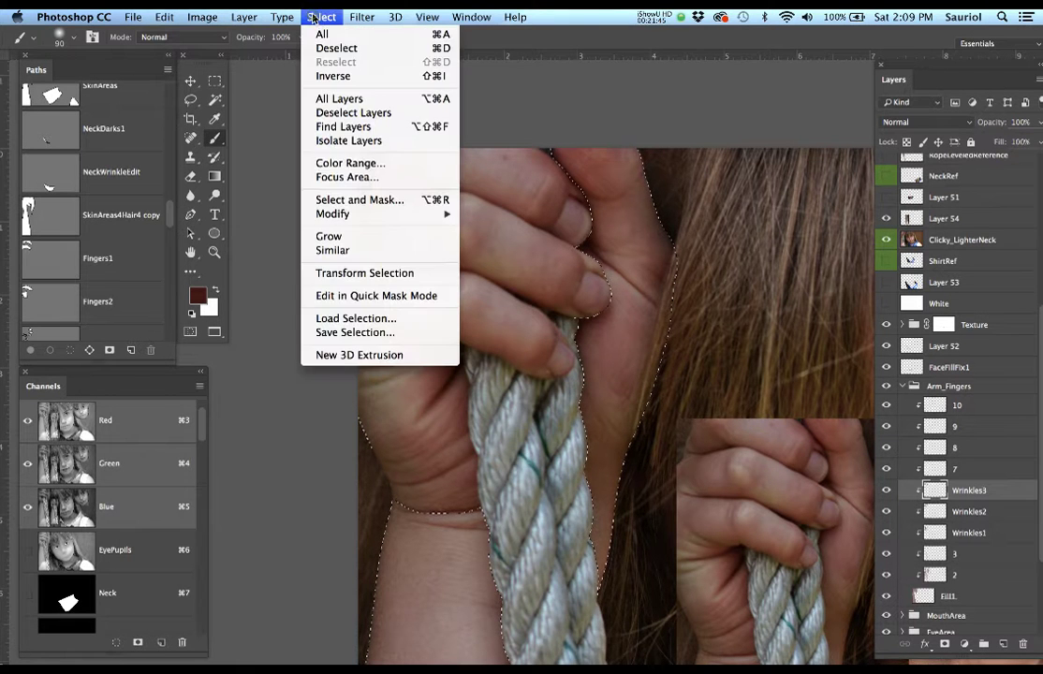
{"action": "left_click", "coordinate": [352, 334]}
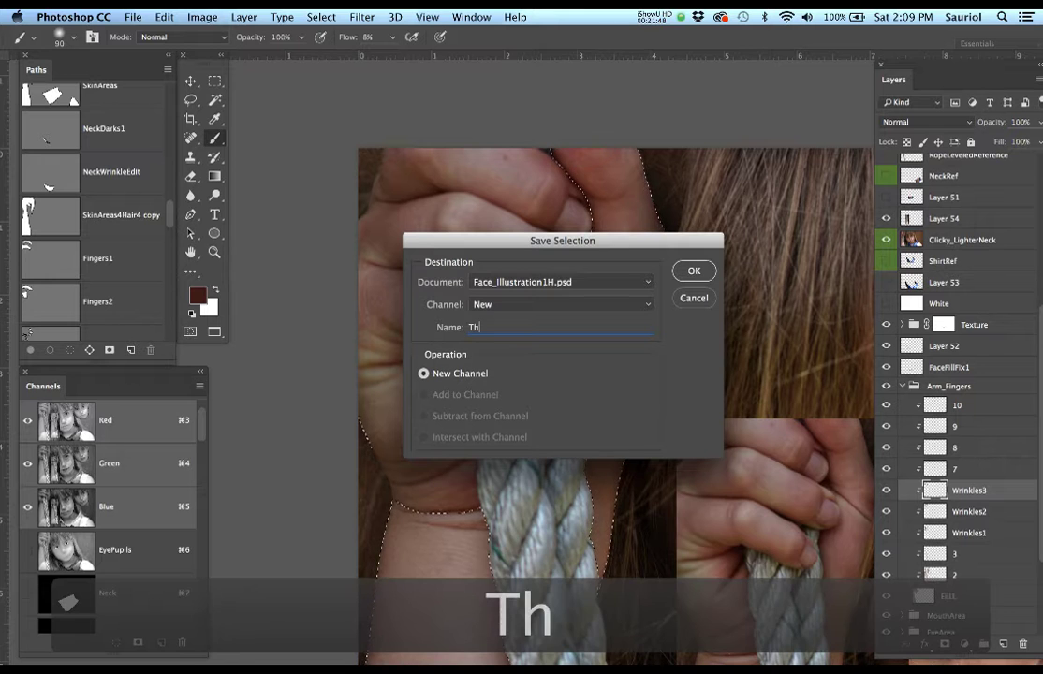
{"action": "type", "text": "ThumbArea"}
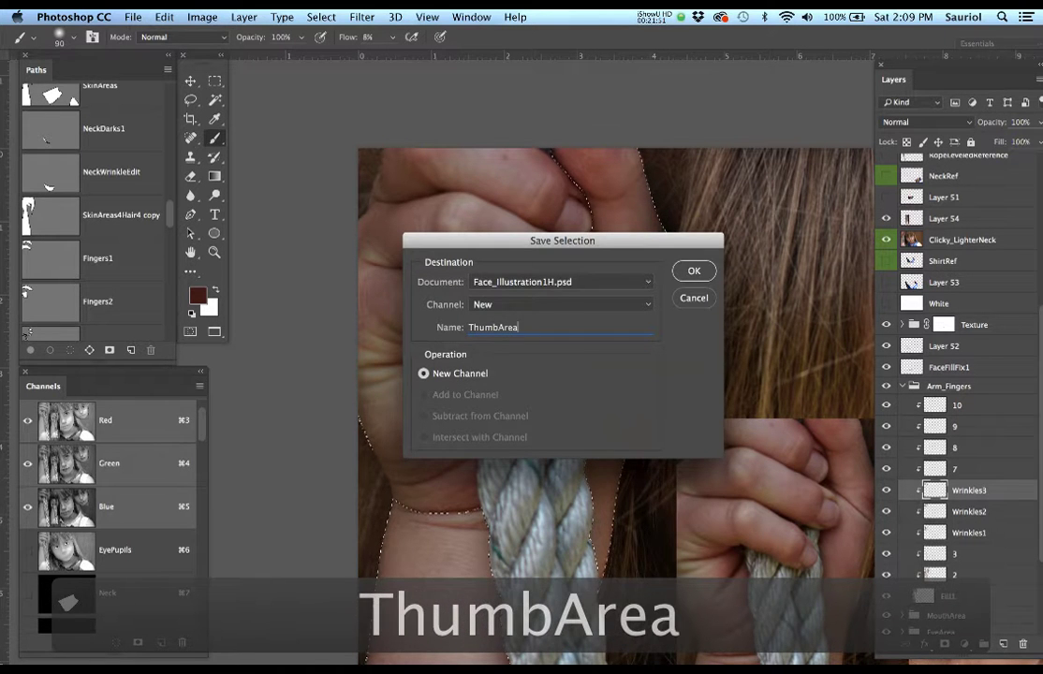
{"action": "key", "text": "Return"}
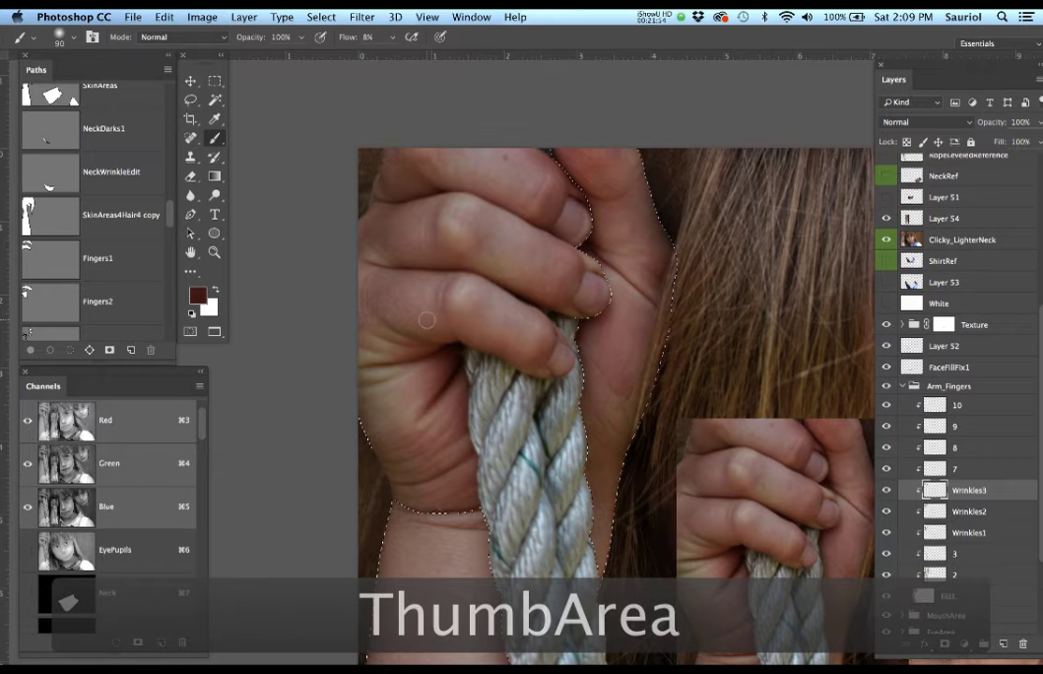
Feather the thumb area selection by 2 pixels and hide the selection edges.
{"action": "key", "text": "F6"}
{"action": "type", "text": "2"}
{"action": "key", "text": "Return"}
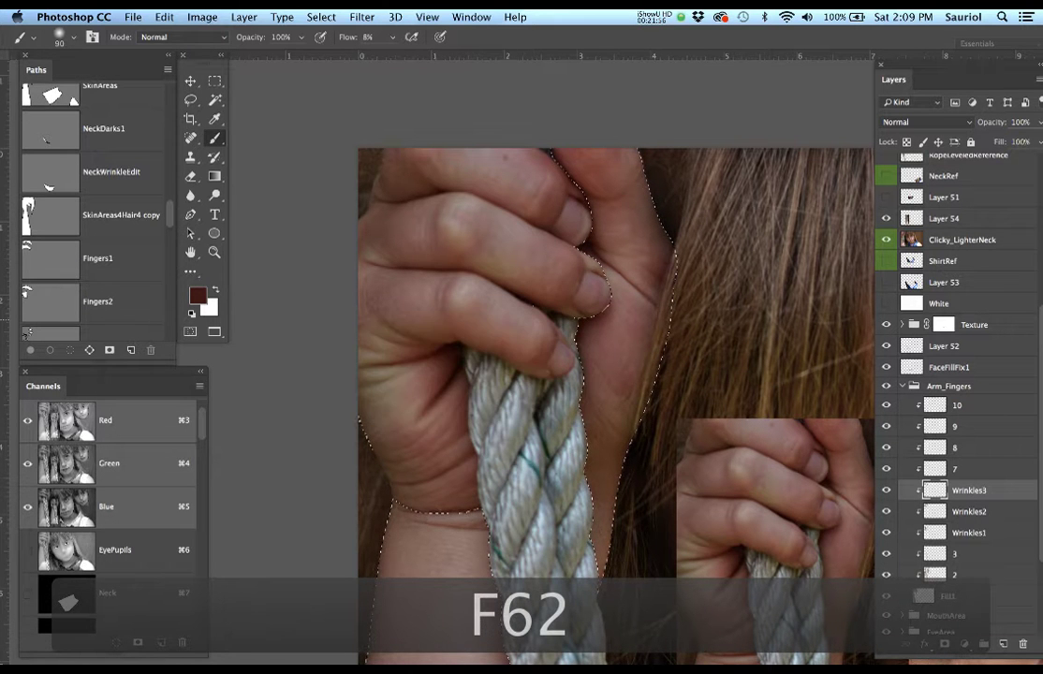
{"action": "key", "text": "super+h"}
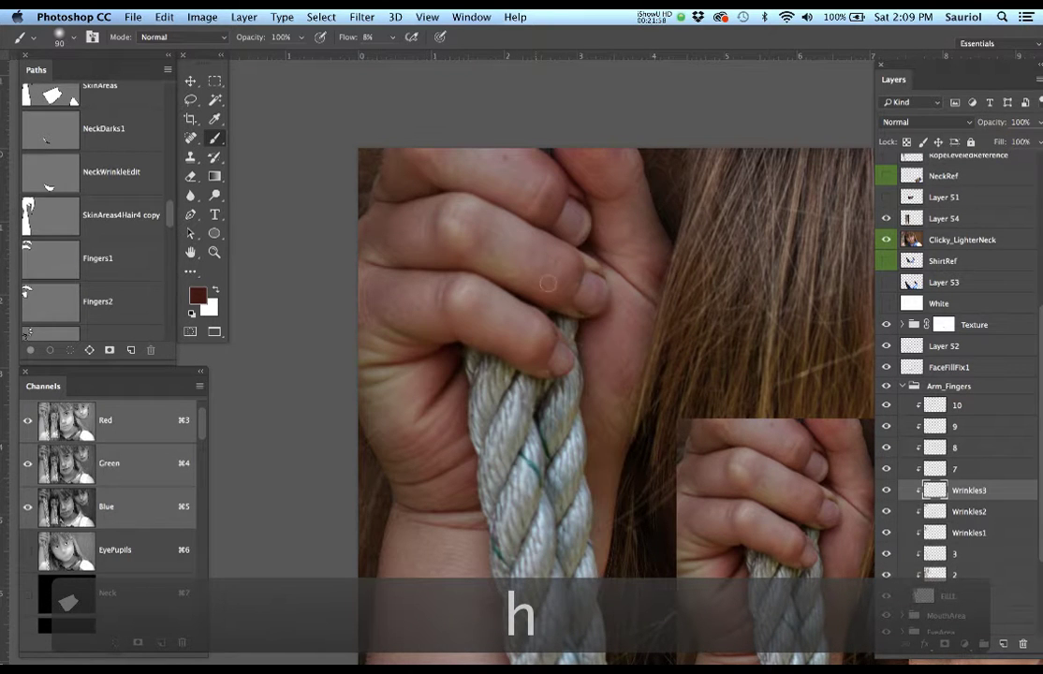
Rename the clipped layer 7 in the Arm_Fingers group as Thumb1.
{"action": "double_click", "coordinate": [955, 468]}
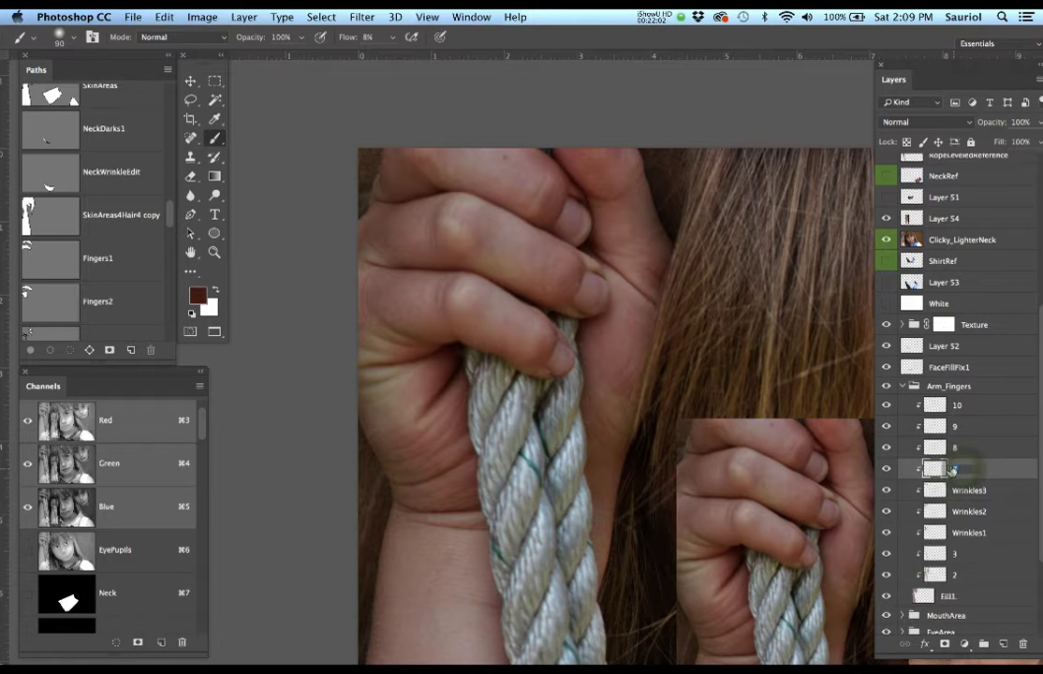
{"action": "type", "text": "Thum"}
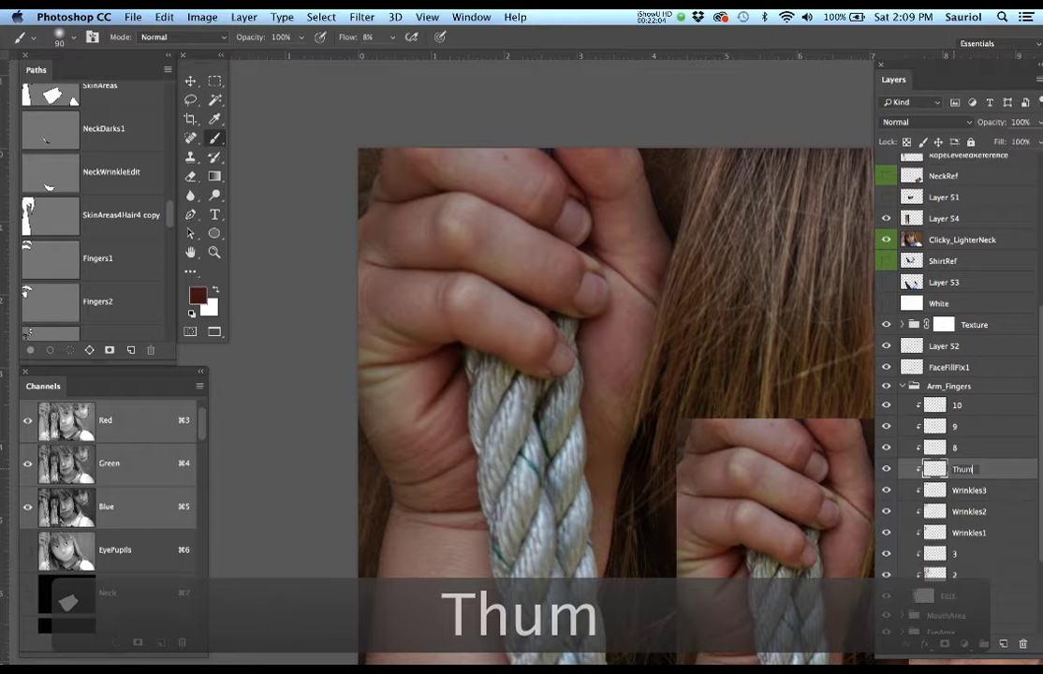
{"action": "type", "text": "b1"}
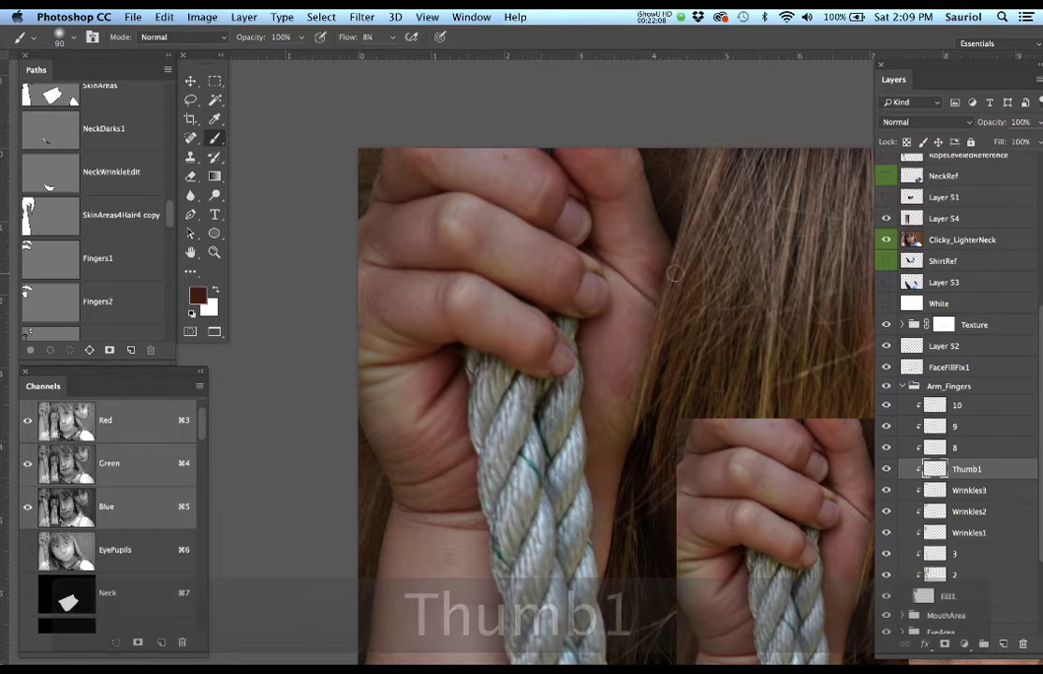
Paint soft reddish-brown tone over the upper thumb on Thumb1 with the brush enlarged to 150 and then 175, checking the painting beneath the photo.
{"action": "key", "text": "bracketright"}
{"action": "key", "text": "bracketright"}
{"action": "key", "text": "bracketright"}
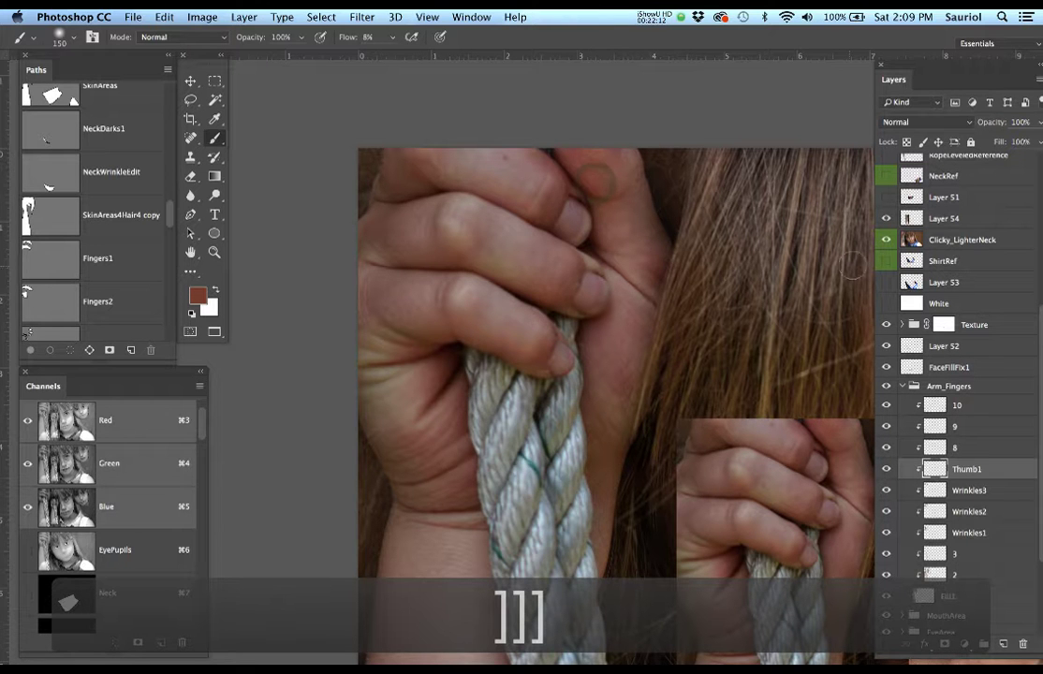
{"action": "left_click", "coordinate": [888, 240]}
{"action": "left_click", "coordinate": [887, 240]}
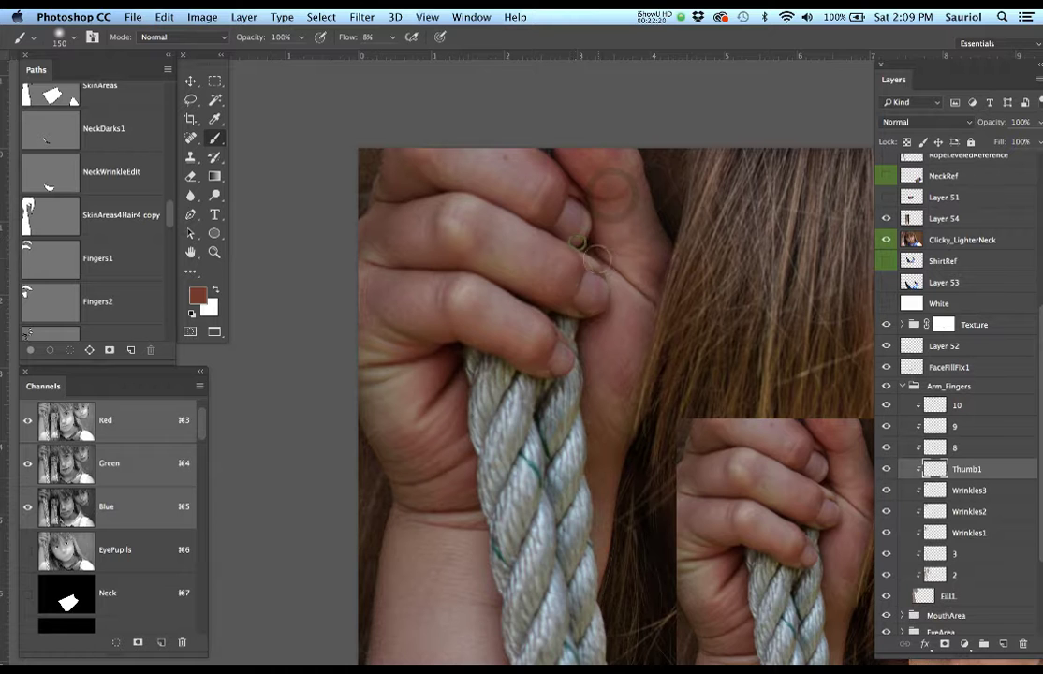
{"action": "key", "text": "bracketright"}
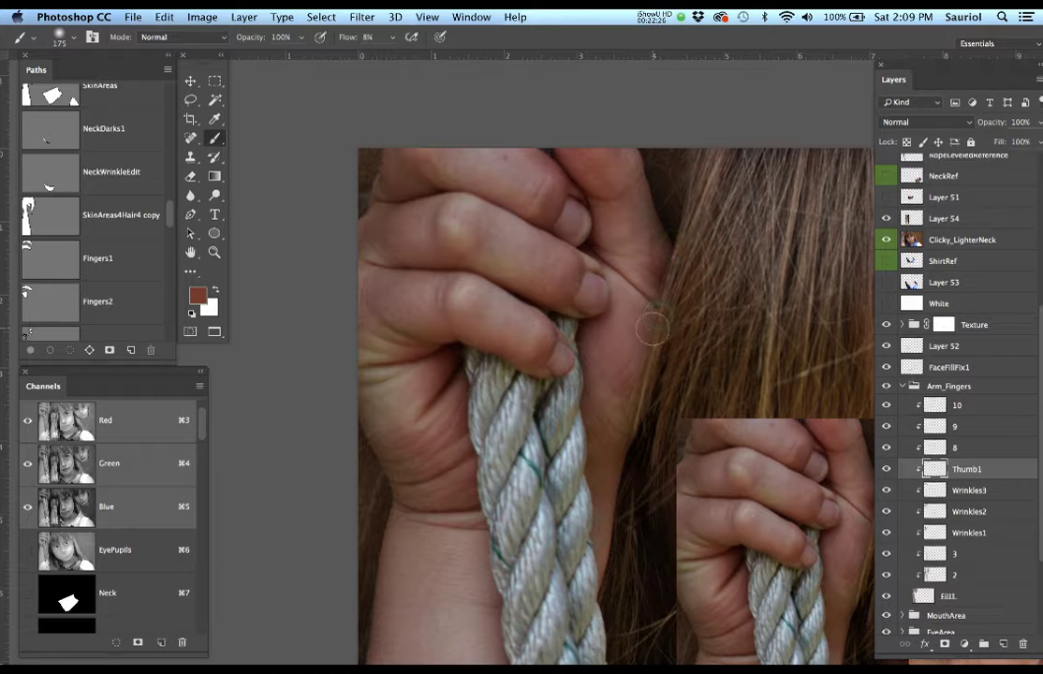
Enlarge the brush to 400 and paint a broad soft tone down the palm beside the rope.
{"action": "key", "text": "bracketright"}
{"action": "key", "text": "bracketright"}
{"action": "key", "text": "bracketright"}
{"action": "key", "text": "bracketright"}
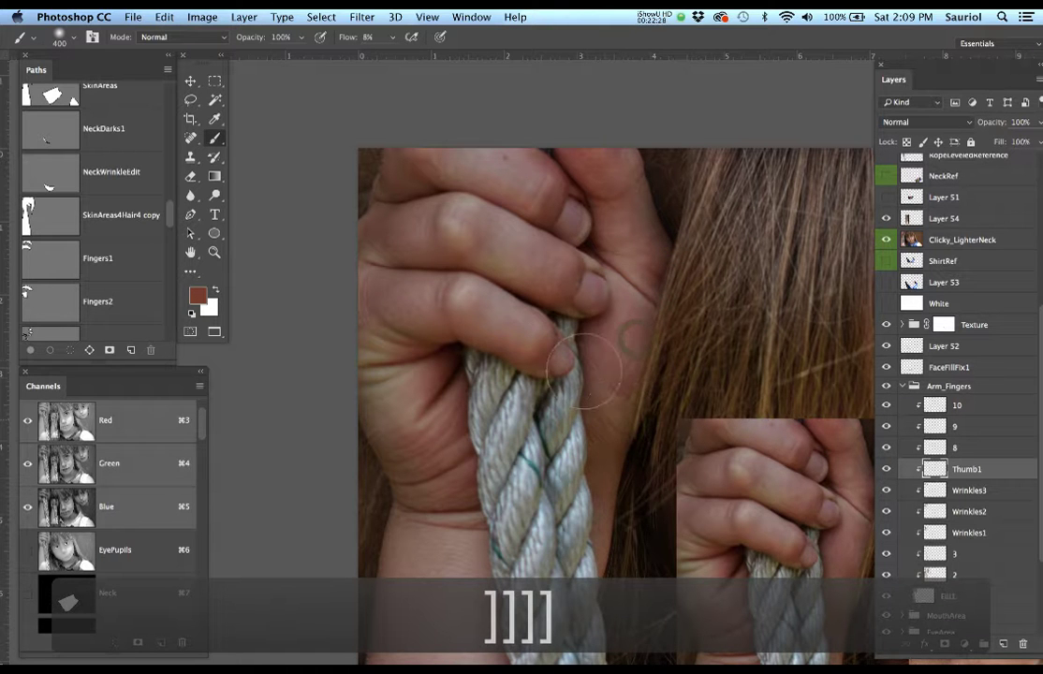
{"action": "left_click_drag", "start_coordinate": [585, 467], "coordinate": [588, 404]}
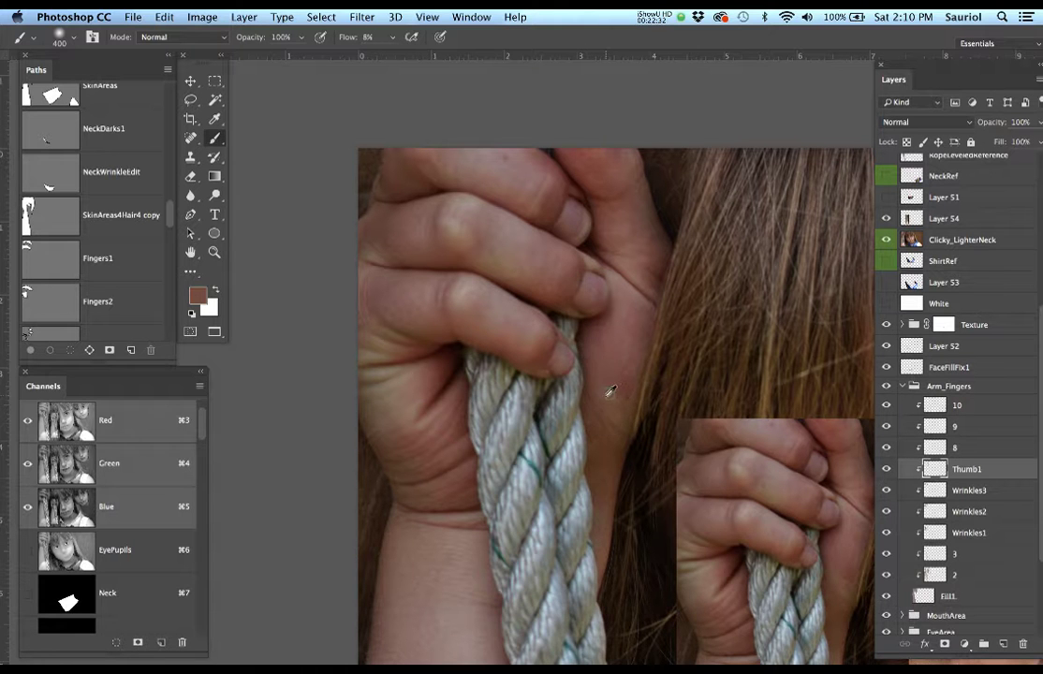
Reduce the brush to 175, paint the palm below the middle fingertip with colors sampled from the photo, and compare the result with the photo.
{"action": "key", "text": "bracketleft"}
{"action": "key", "text": "bracketleft"}
{"action": "key", "text": "bracketleft"}
{"action": "key", "text": "bracketleft"}
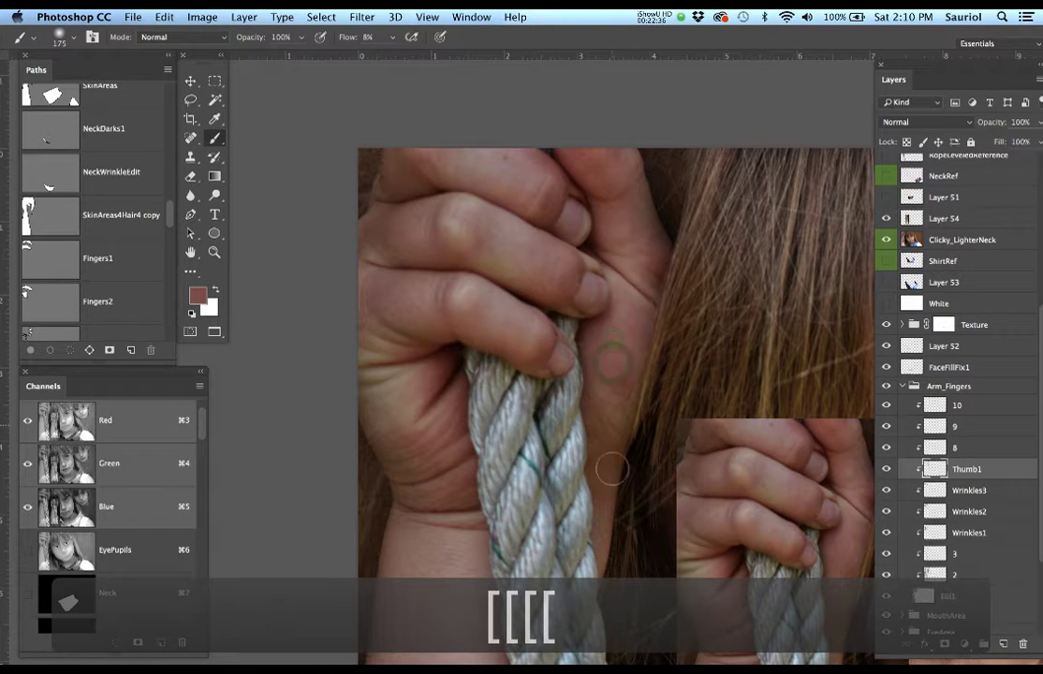
{"action": "left_click", "coordinate": [586, 321], "text": "alt"}
{"action": "left_click_drag", "start_coordinate": [598, 342], "coordinate": [609, 311]}
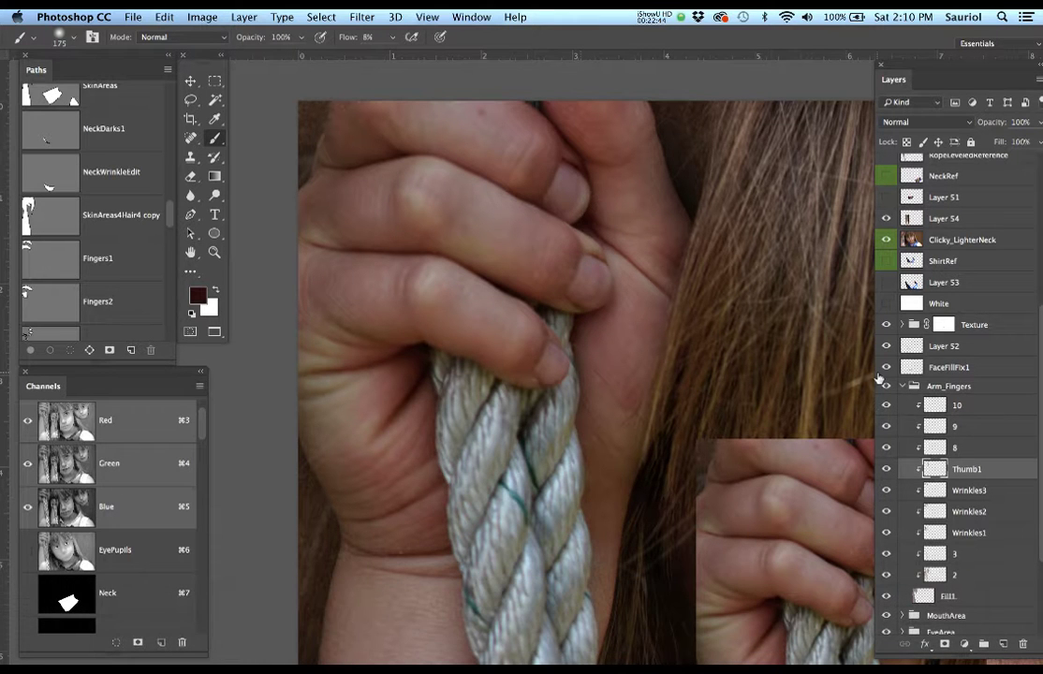
{"action": "left_click", "coordinate": [888, 241]}
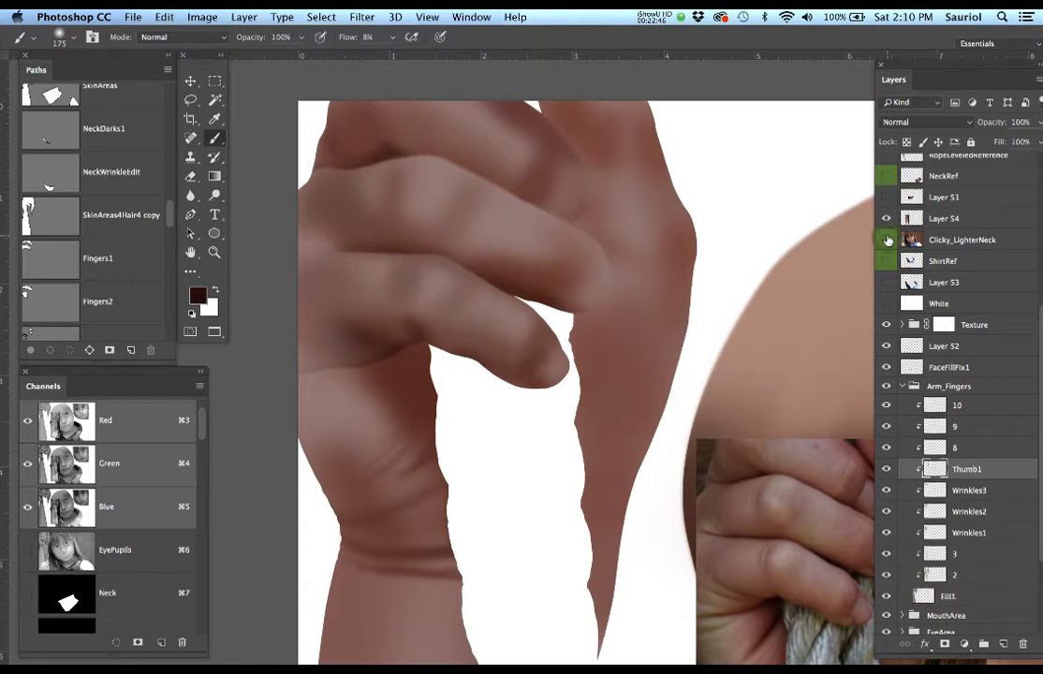
{"action": "left_click", "coordinate": [887, 240]}
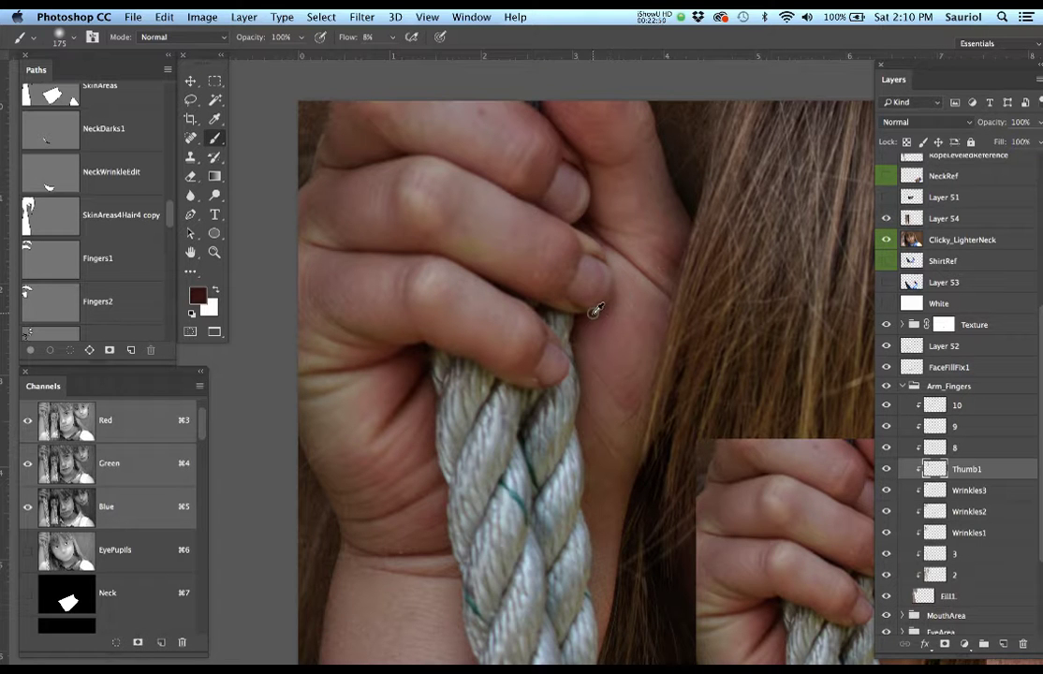
Sample a brown from the photo and shade the crease between the fingertips and the thumb with the brush at 175.
{"action": "key", "text": "bracketleft"}
{"action": "key", "text": "bracketleft"}
{"action": "key", "text": "bracketleft"}
{"action": "key", "text": "bracketright"}
{"action": "key", "text": "bracketright"}
{"action": "key", "text": "bracketright"}
{"action": "left_click", "coordinate": [607, 221], "text": "alt"}
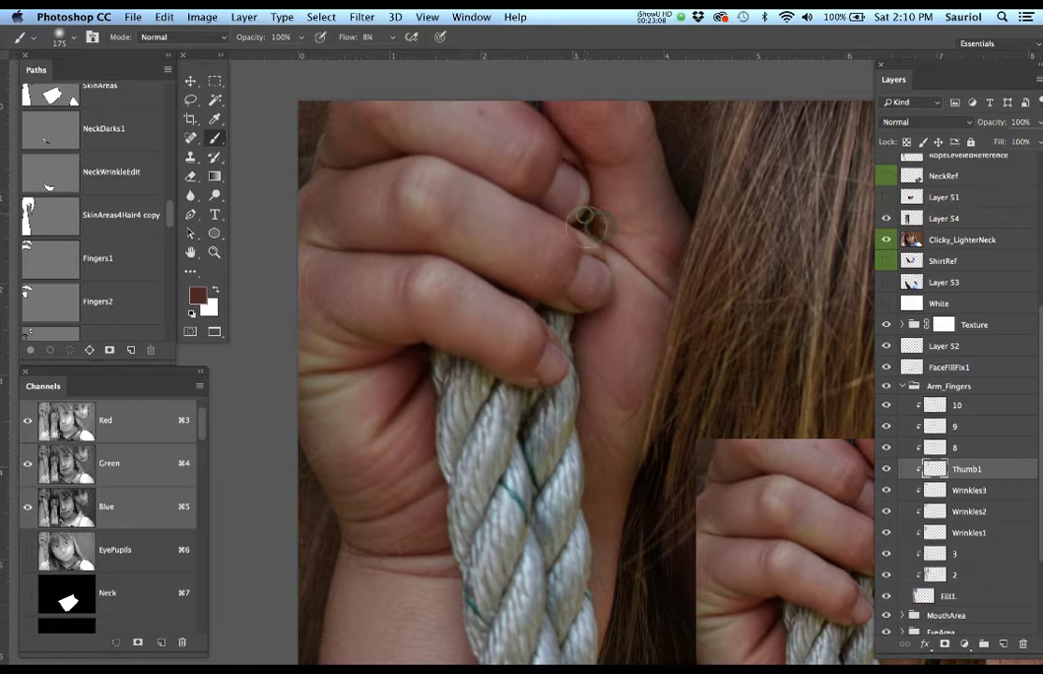
{"action": "mouse_move", "coordinate": [578, 217]}
{"action": "left_mouse_down"}
{"action": "mouse_move", "coordinate": [546, 130]}
{"action": "mouse_move", "coordinate": [576, 225]}
{"action": "left_mouse_up"}
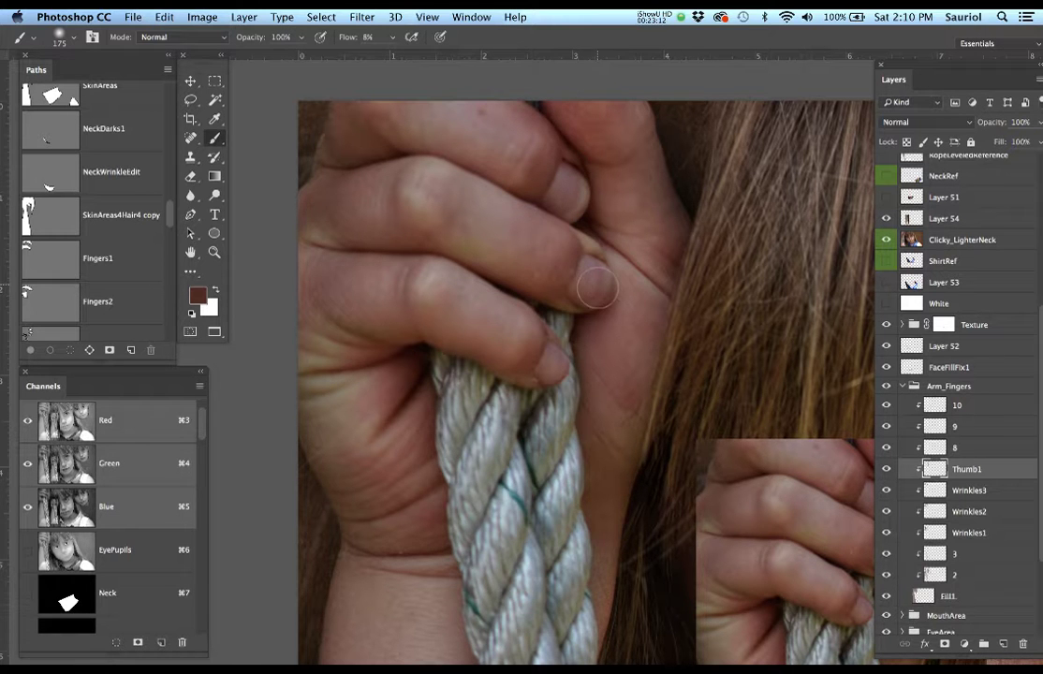
Compare the thumb area's painted shading with the Clicky_LighterNeck photo, ending with the photo visible.
{"action": "left_click", "coordinate": [887, 240]}
{"action": "left_click", "coordinate": [887, 241]}
{"action": "left_click", "coordinate": [887, 240]}
{"action": "left_click", "coordinate": [888, 240]}
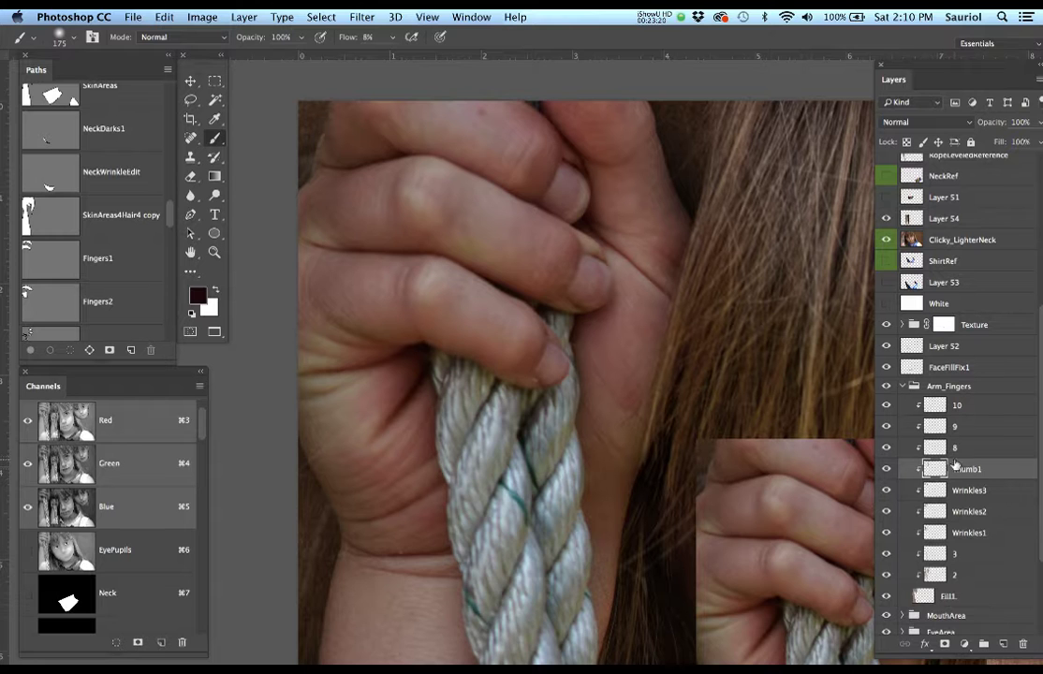
Rename layer 8 as Thumb2 by reusing the Thumb1 layer's name.
{"action": "key", "text": "super+c"}
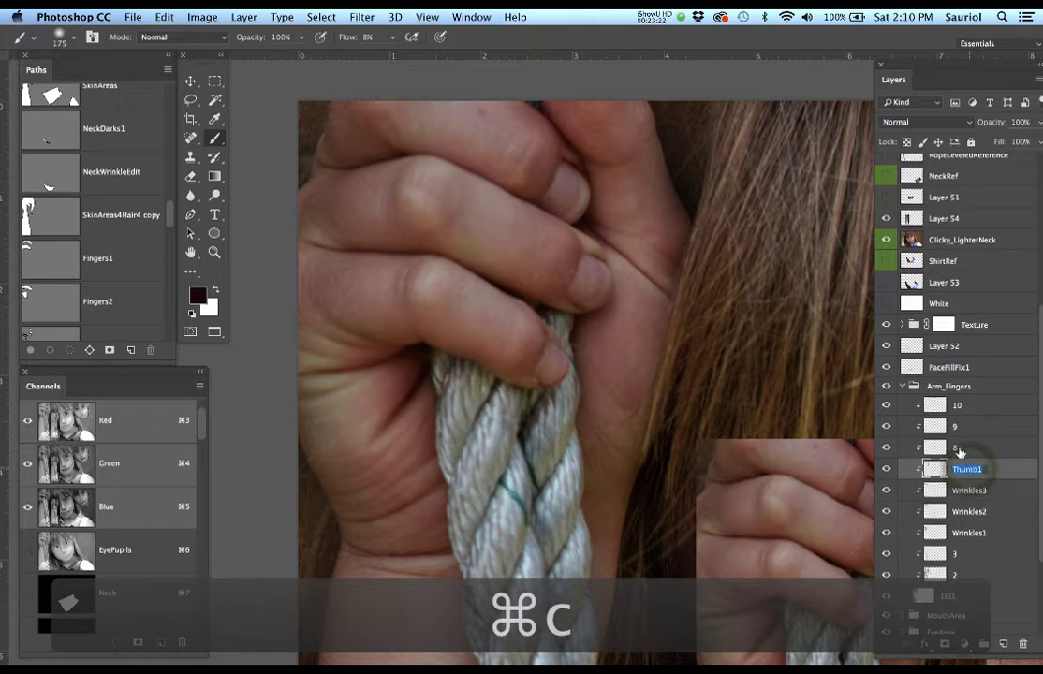
{"action": "left_click", "coordinate": [959, 451]}
{"action": "key", "text": "super+v"}
{"action": "key", "text": "BackSpace"}
{"action": "type", "text": "2"}
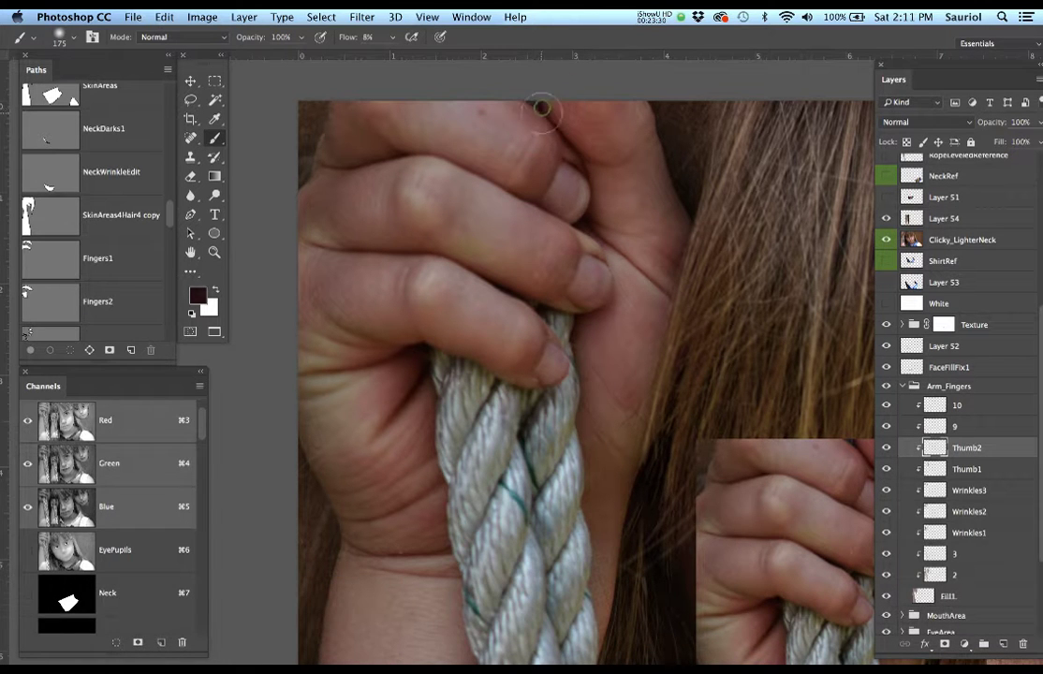
Reduce the brush to 125 and paint dark shading between the fingertips and thumb on Thumb2, checking against the photo.
{"action": "key", "text": "bracketleft"}
{"action": "key", "text": "bracketleft"}
{"action": "left_click", "coordinate": [885, 241]}
{"action": "mouse_move", "coordinate": [567, 183]}
{"action": "left_mouse_down"}
{"action": "mouse_move", "coordinate": [579, 197]}
{"action": "mouse_move", "coordinate": [569, 194]}
{"action": "mouse_move", "coordinate": [573, 214]}
{"action": "mouse_move", "coordinate": [576, 196]}
{"action": "left_mouse_up"}
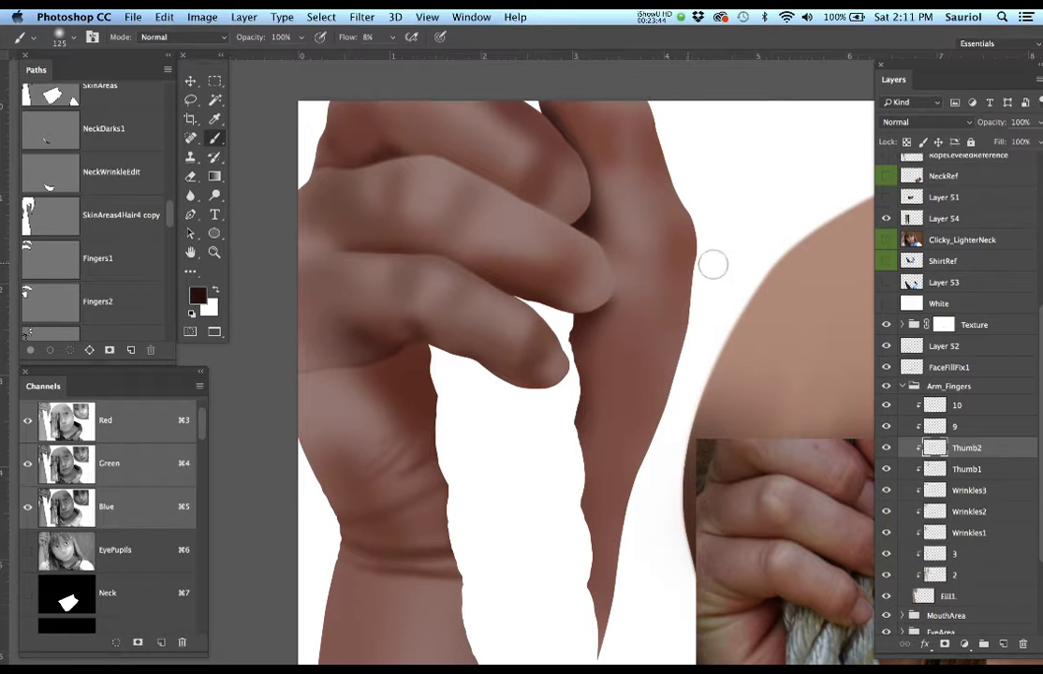
{"action": "left_click", "coordinate": [885, 241]}
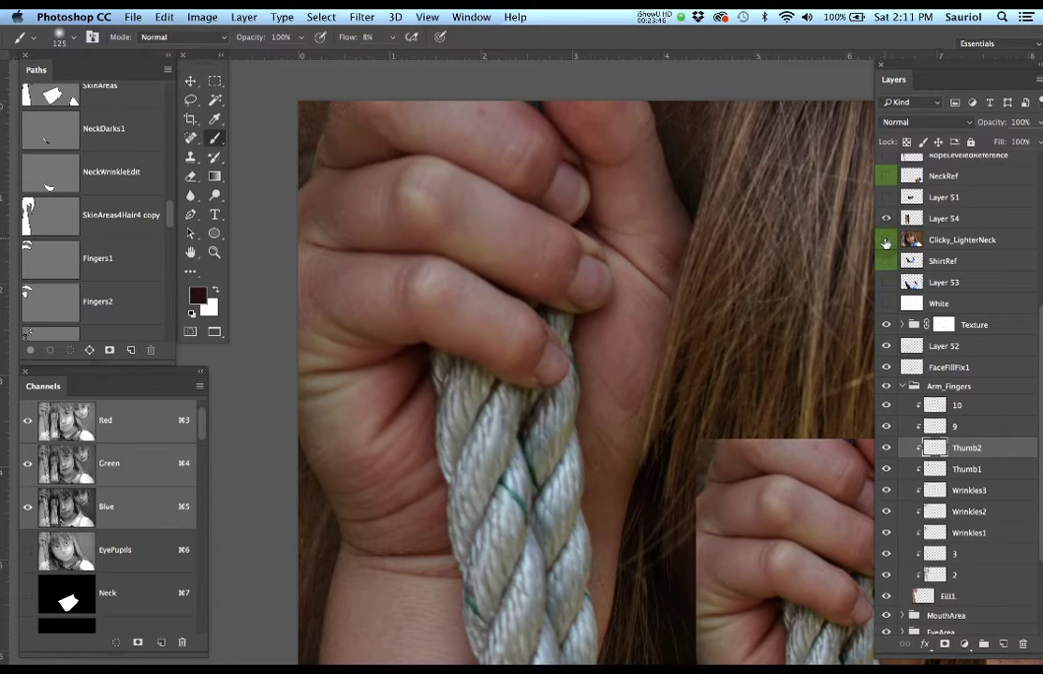
{"action": "left_click", "coordinate": [884, 242]}
{"action": "mouse_move", "coordinate": [593, 227]}
{"action": "left_mouse_down"}
{"action": "mouse_move", "coordinate": [554, 217]}
{"action": "mouse_move", "coordinate": [583, 221]}
{"action": "mouse_move", "coordinate": [570, 221]}
{"action": "mouse_move", "coordinate": [592, 248]}
{"action": "left_mouse_up"}
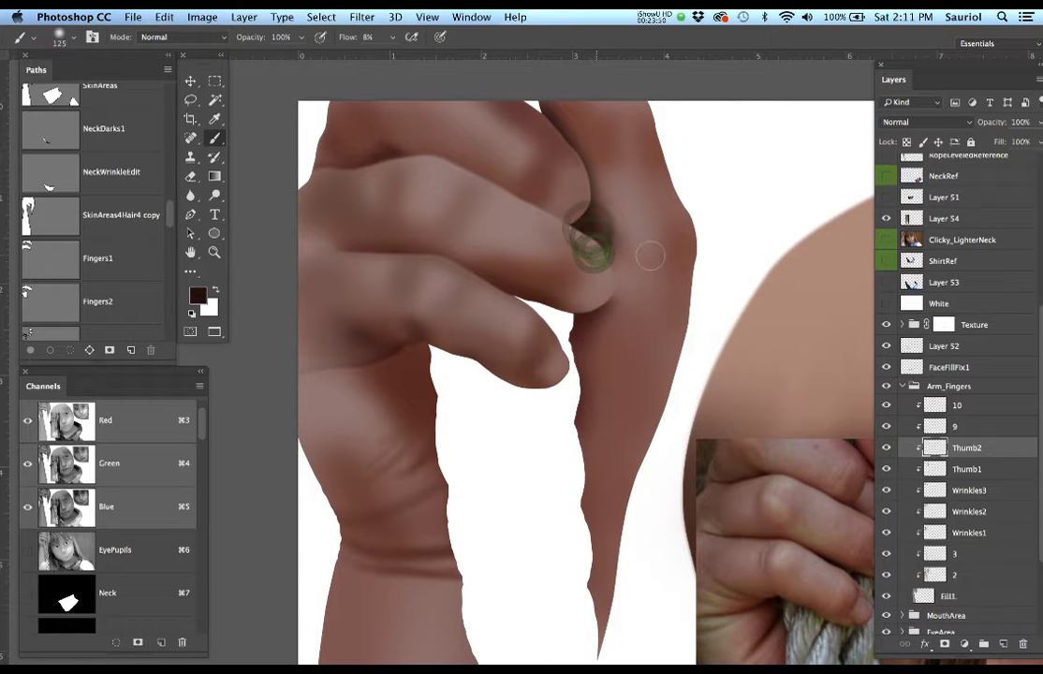
Sample dark tones from the photo and paint the shadow under the middle fingertip on the palm, with the photo hidden.
{"action": "left_click", "coordinate": [885, 240]}
{"action": "left_click", "coordinate": [602, 282]}
{"action": "left_click", "coordinate": [607, 315], "text": "alt"}
{"action": "left_click", "coordinate": [597, 329], "text": "super+space"}
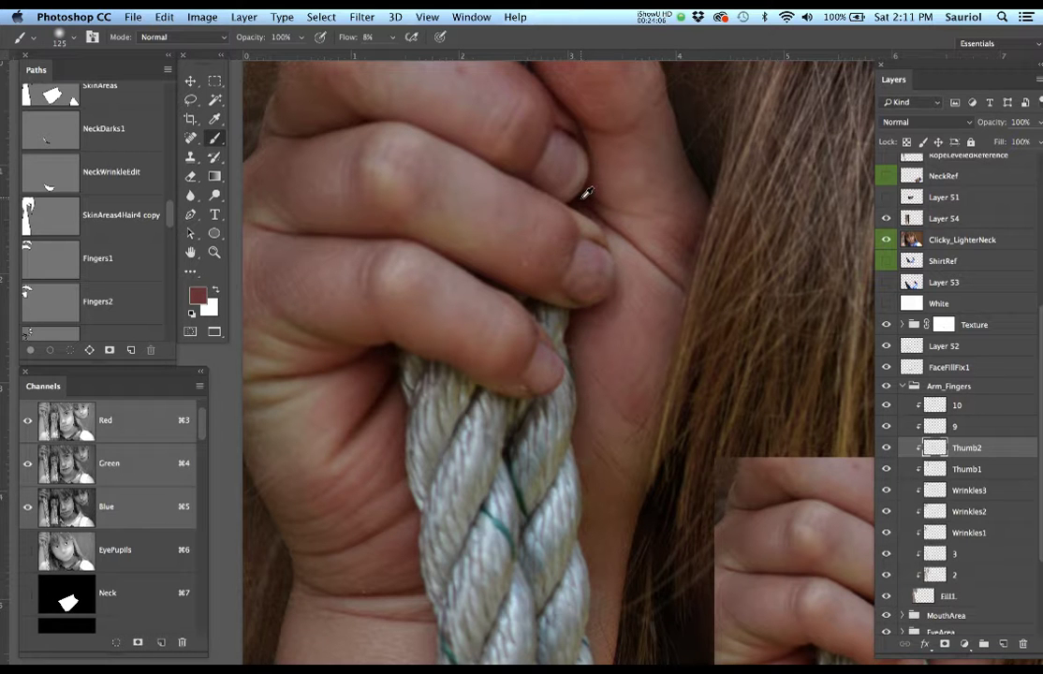
{"action": "left_click", "coordinate": [582, 197], "text": "alt"}
{"action": "left_click", "coordinate": [886, 241]}
{"action": "left_click_drag", "start_coordinate": [602, 296], "coordinate": [574, 309]}
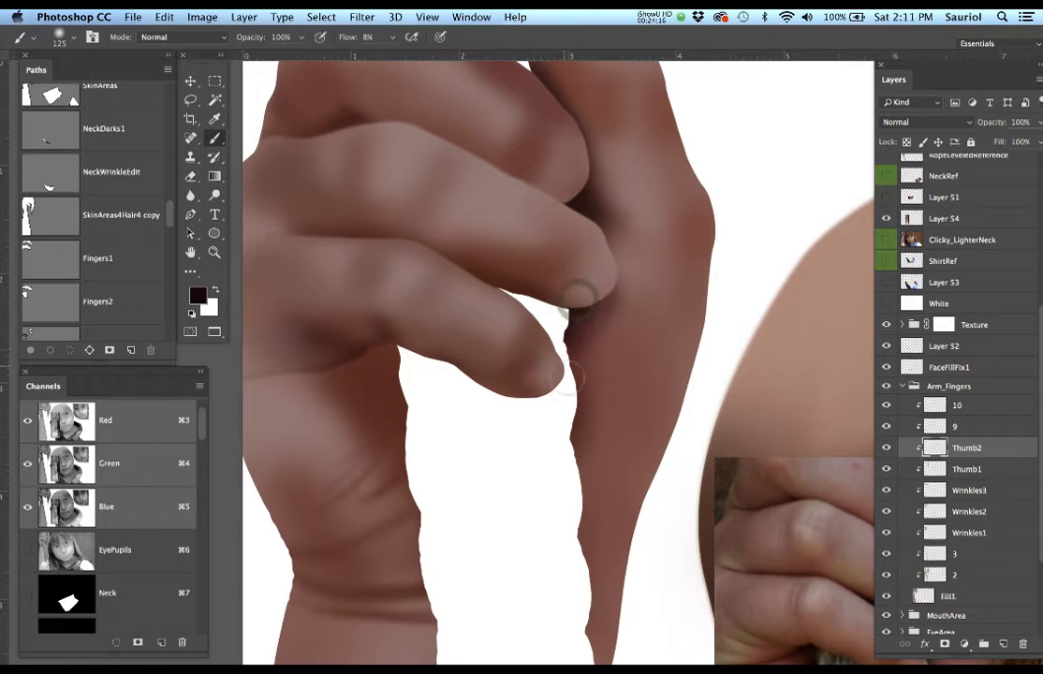
Paint a dark shadow down the palm's inner edge beside the rope gap, and check the shading against the photo and the whole hand.
{"action": "mouse_move", "coordinate": [624, 445]}
{"action": "left_mouse_down"}
{"action": "mouse_move", "coordinate": [537, 343]}
{"action": "mouse_move", "coordinate": [503, 333]}
{"action": "mouse_move", "coordinate": [442, 348]}
{"action": "left_mouse_up"}
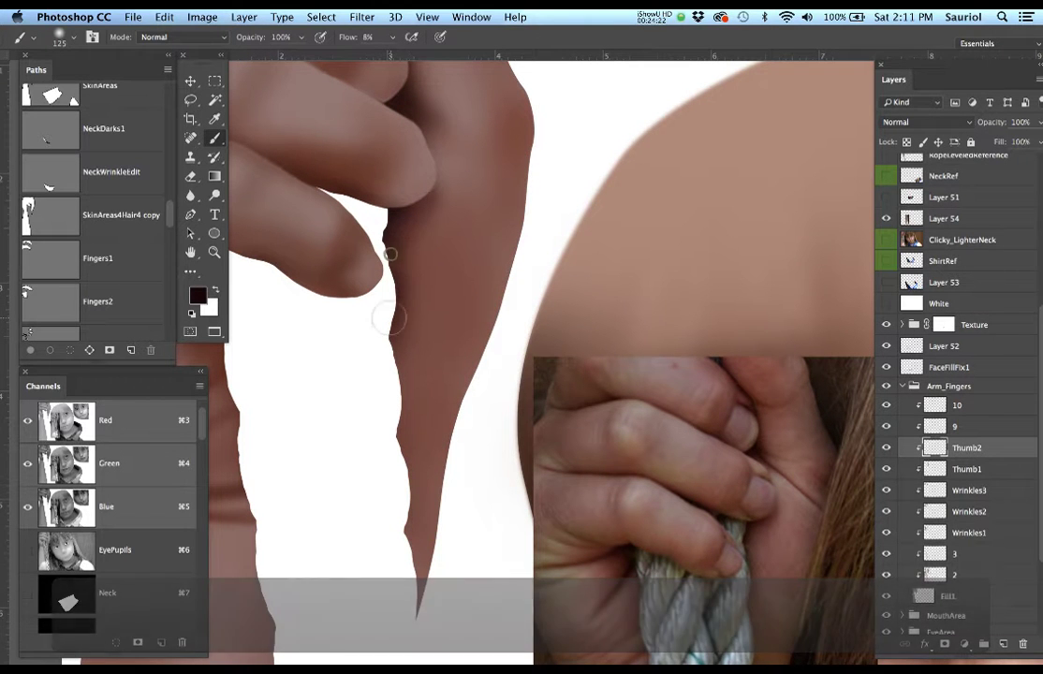
{"action": "left_click_drag", "start_coordinate": [390, 334], "coordinate": [394, 222]}
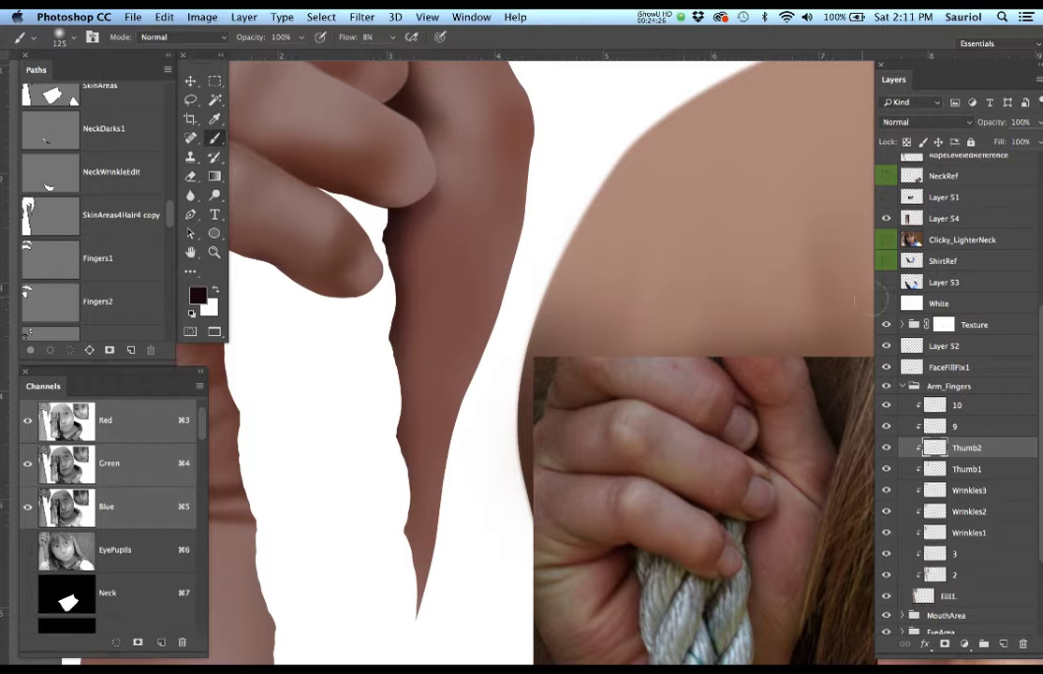
{"action": "left_click", "coordinate": [882, 241]}
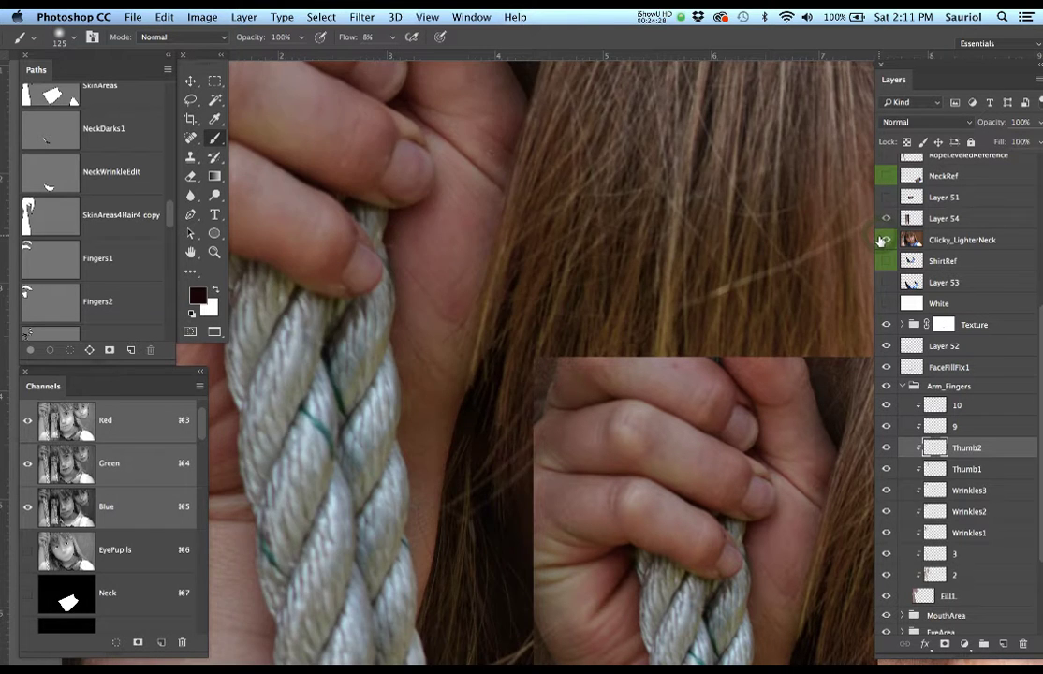
{"action": "left_click", "coordinate": [882, 241]}
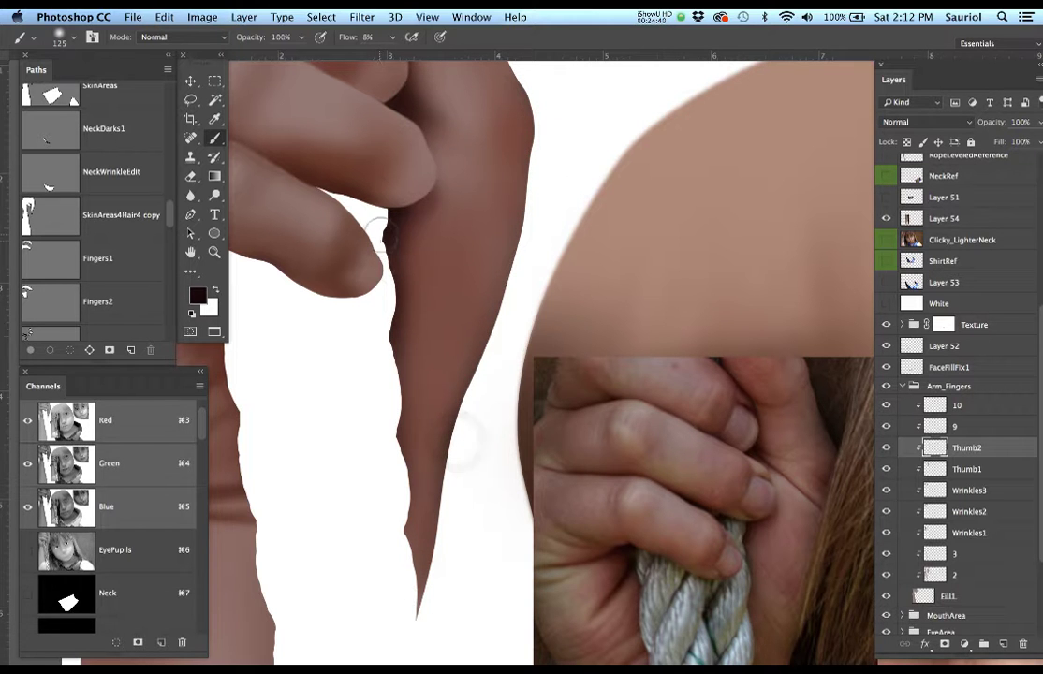
{"action": "left_click", "coordinate": [444, 381], "text": "alt+super"}
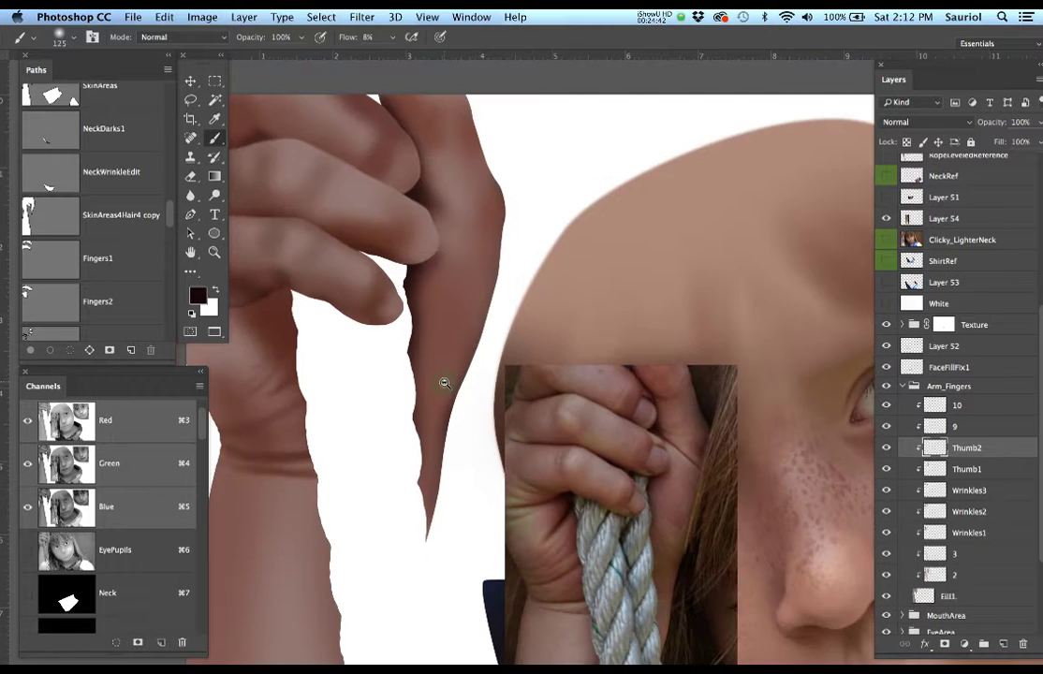
{"action": "left_click", "coordinate": [443, 381], "text": "alt+super"}
{"action": "left_click_drag", "start_coordinate": [443, 376], "coordinate": [501, 389]}
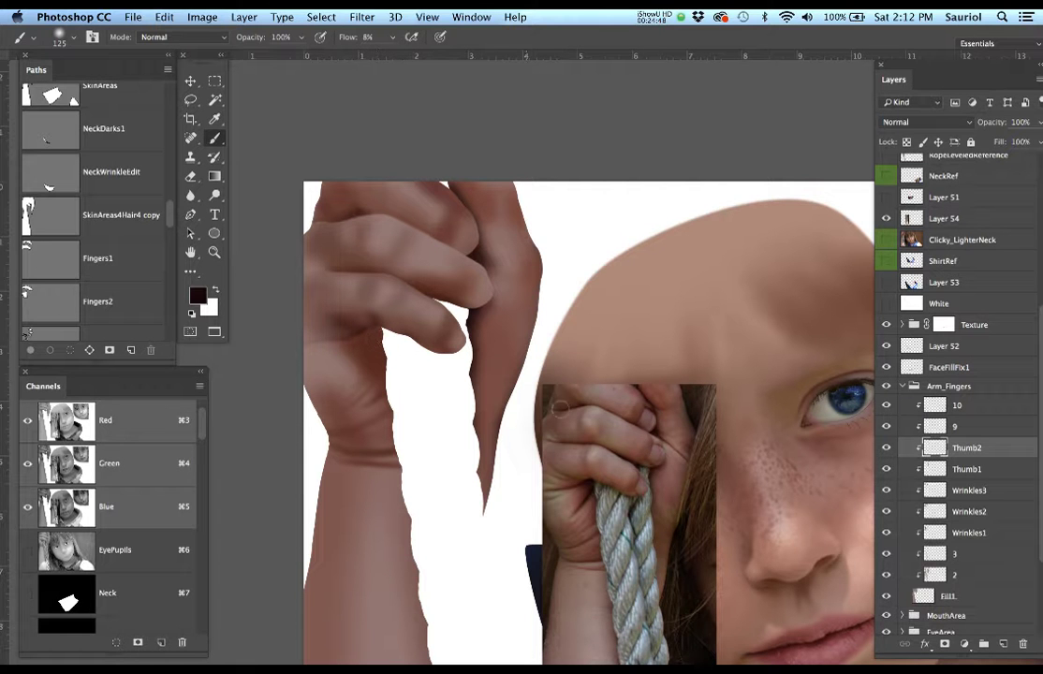
Rename layer 9 in the Arm_Fingers group as UnderFinger.
{"action": "double_click", "coordinate": [954, 427]}
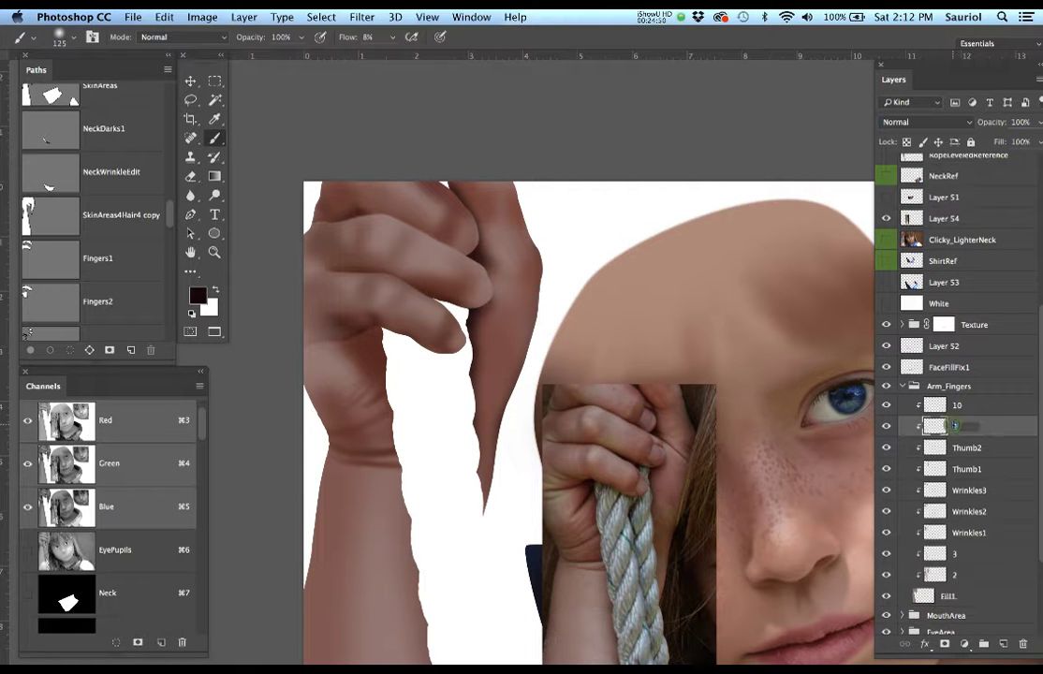
{"action": "type", "text": "UnderF"}
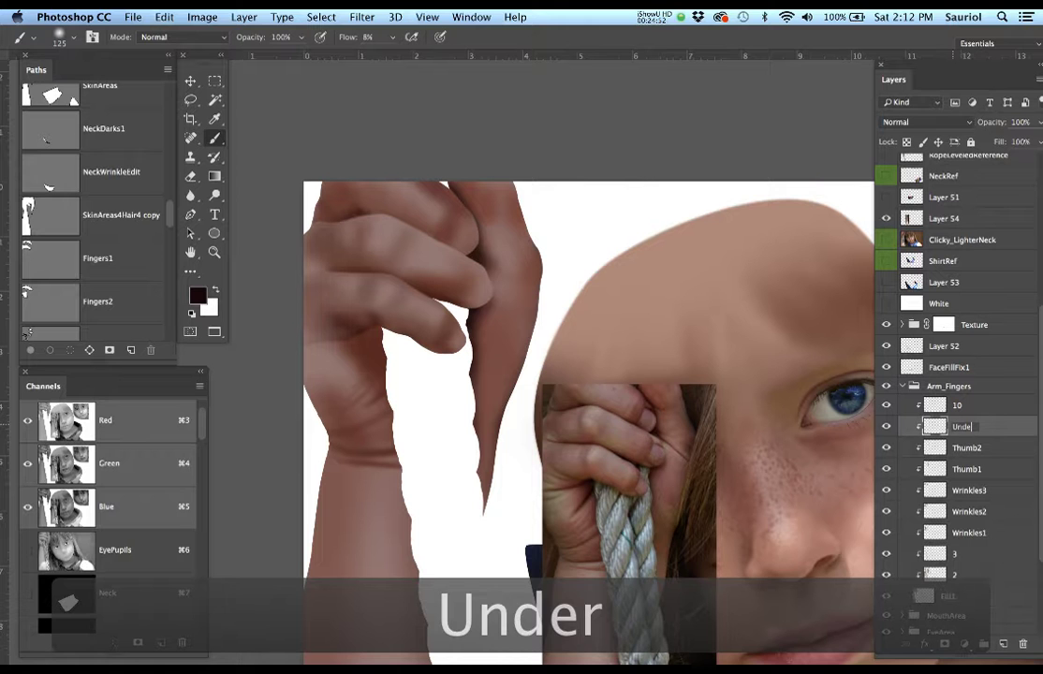
{"action": "type", "text": "inger"}
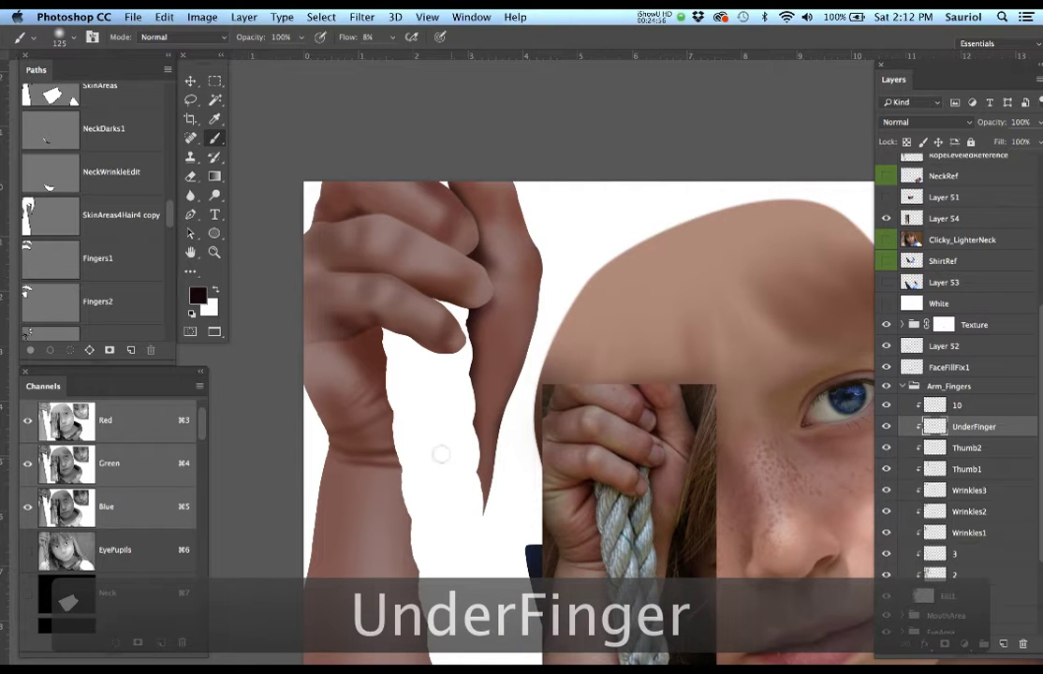
Show the Clicky_LighterNeck reference photo and the active selection's edges over the painted hand.
{"action": "scroll", "coordinate": [636, 443], "scroll_direction": "down", "scroll_amount": 3}
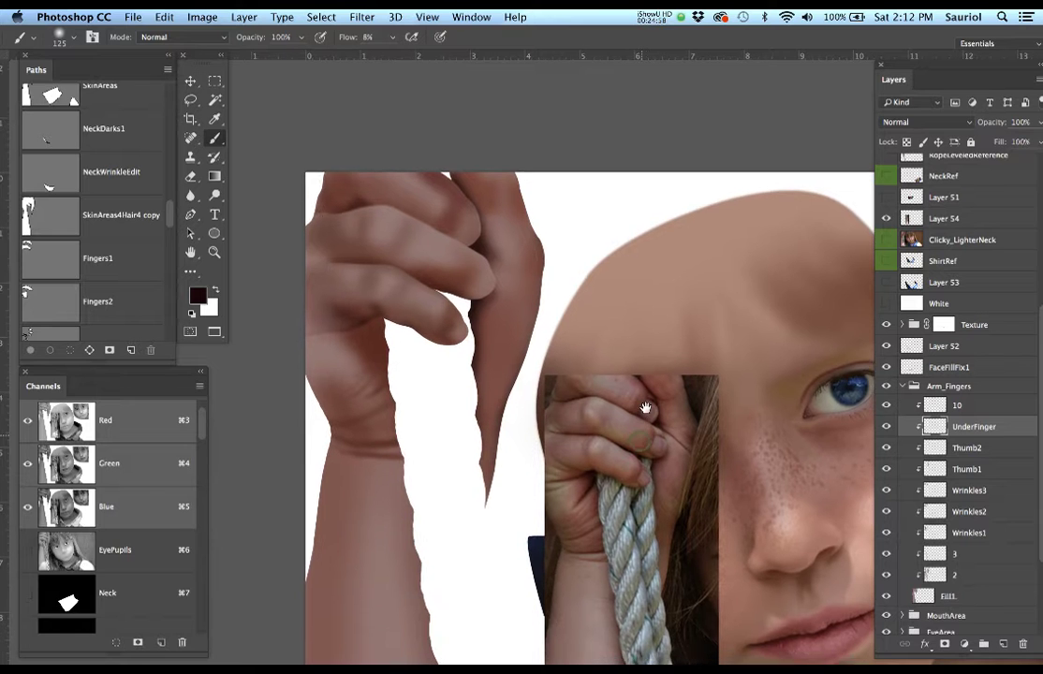
{"action": "left_click", "coordinate": [425, 340]}
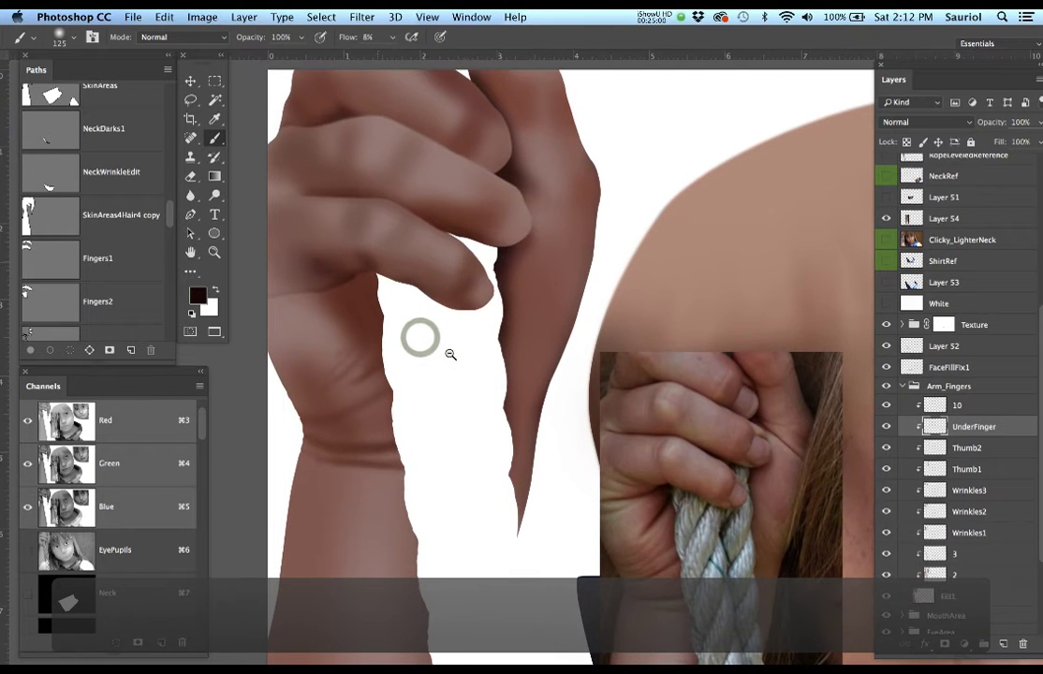
{"action": "left_click_drag", "start_coordinate": [487, 368], "coordinate": [535, 366]}
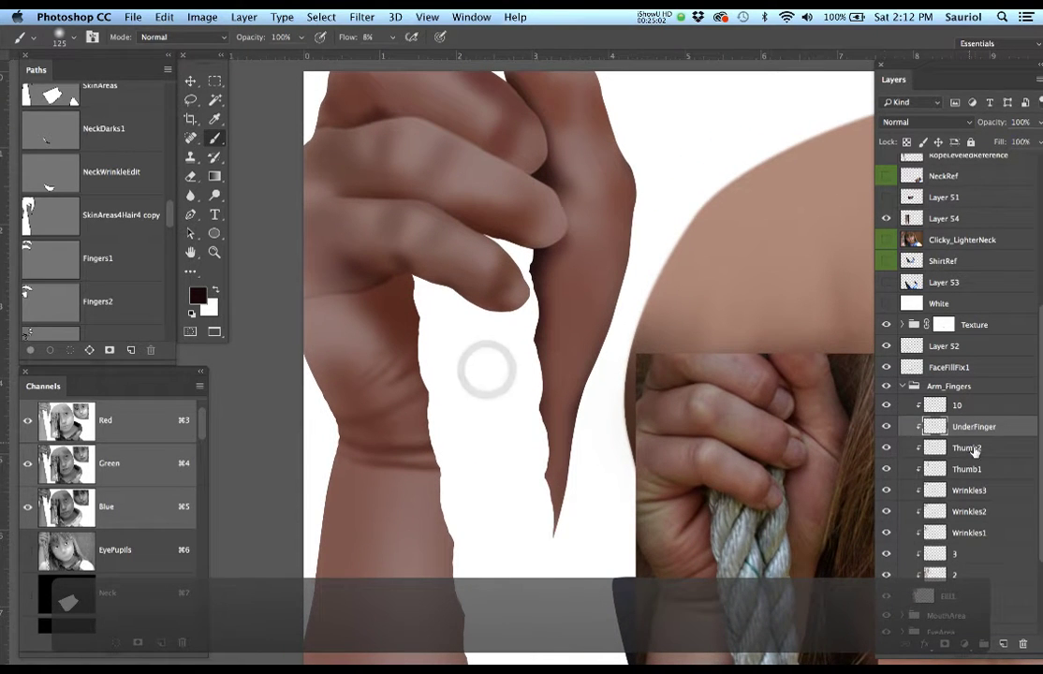
{"action": "left_click", "coordinate": [887, 240]}
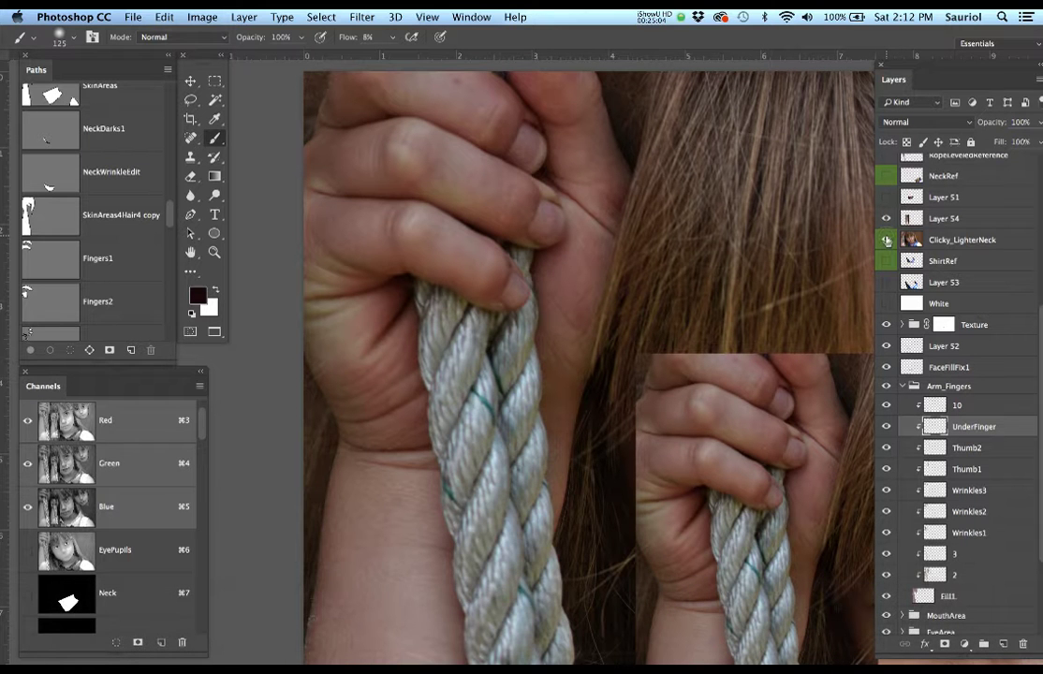
{"action": "key", "text": "super+h"}
Load the hand's skin area from the saved paths as a selection and combine it with the Fingers2 path.
{"action": "scroll", "coordinate": [63, 187], "scroll_direction": "up", "scroll_amount": 4}
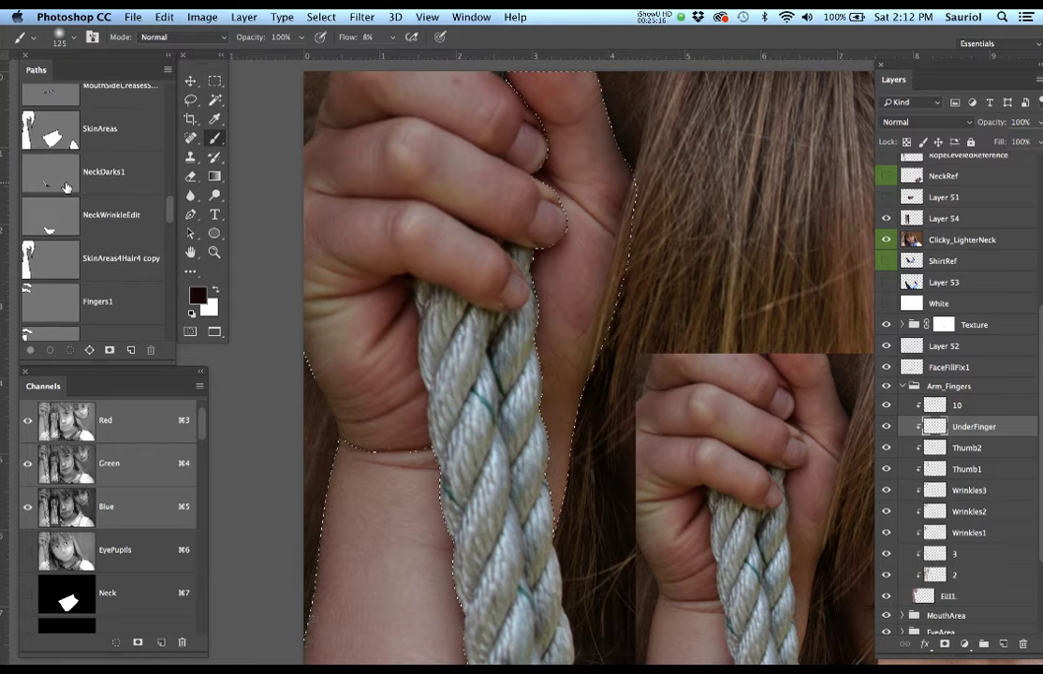
{"action": "scroll", "coordinate": [72, 182], "scroll_direction": "up", "scroll_amount": 1}
{"action": "scroll", "coordinate": [70, 185], "scroll_direction": "down", "scroll_amount": 2}
{"action": "scroll", "coordinate": [70, 185], "scroll_direction": "up", "scroll_amount": 10}
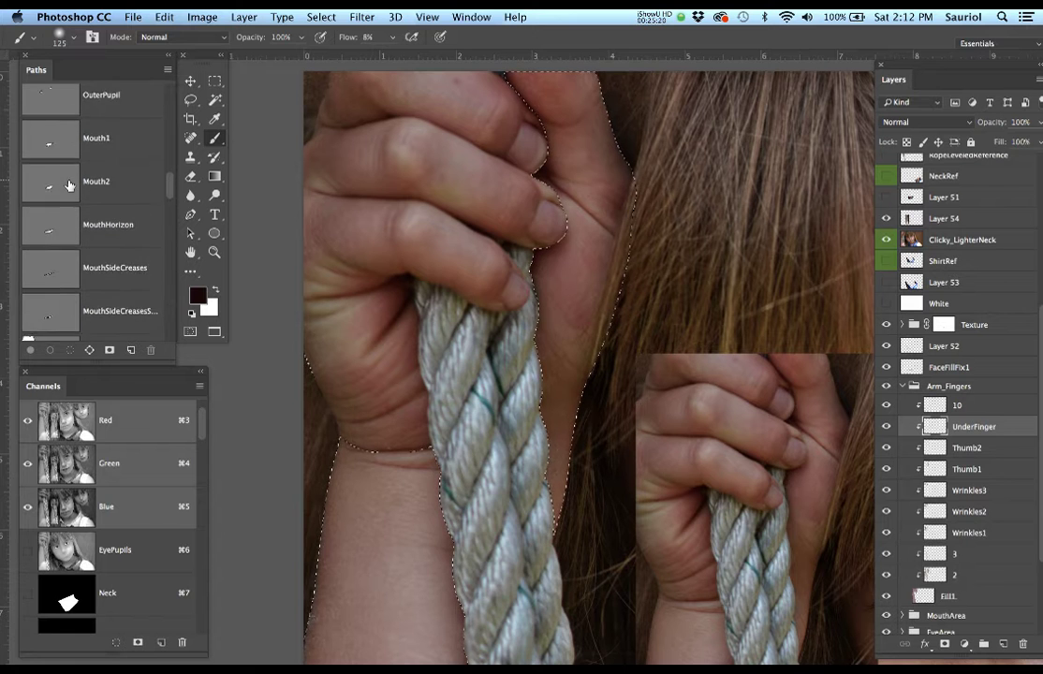
{"action": "scroll", "coordinate": [69, 186], "scroll_direction": "up", "scroll_amount": 10}
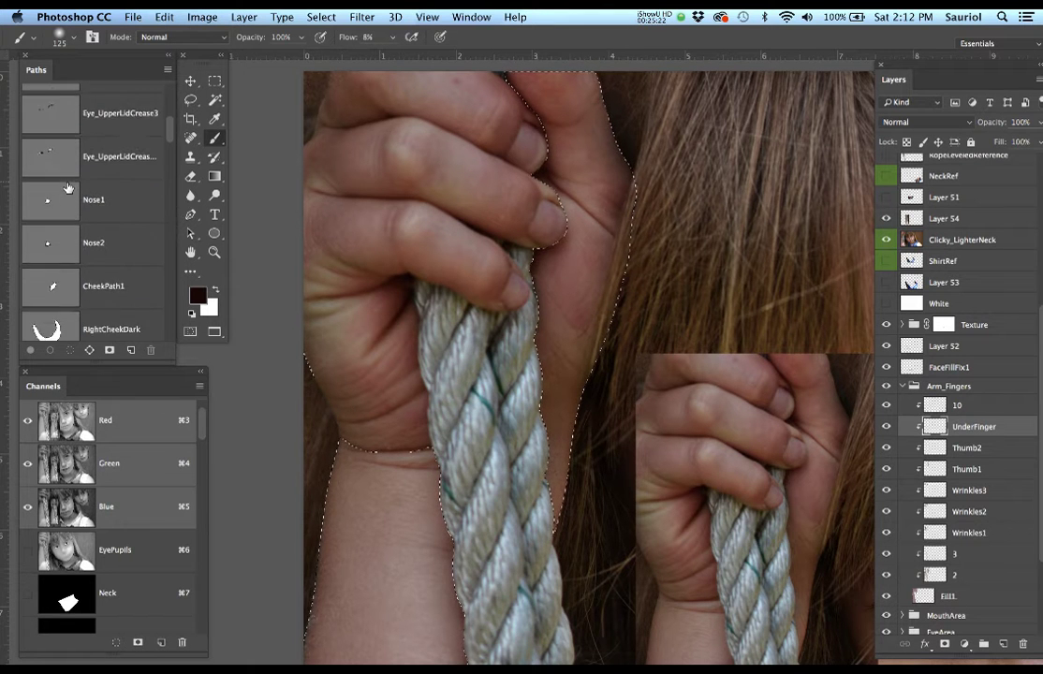
{"action": "scroll", "coordinate": [67, 187], "scroll_direction": "down", "scroll_amount": 8}
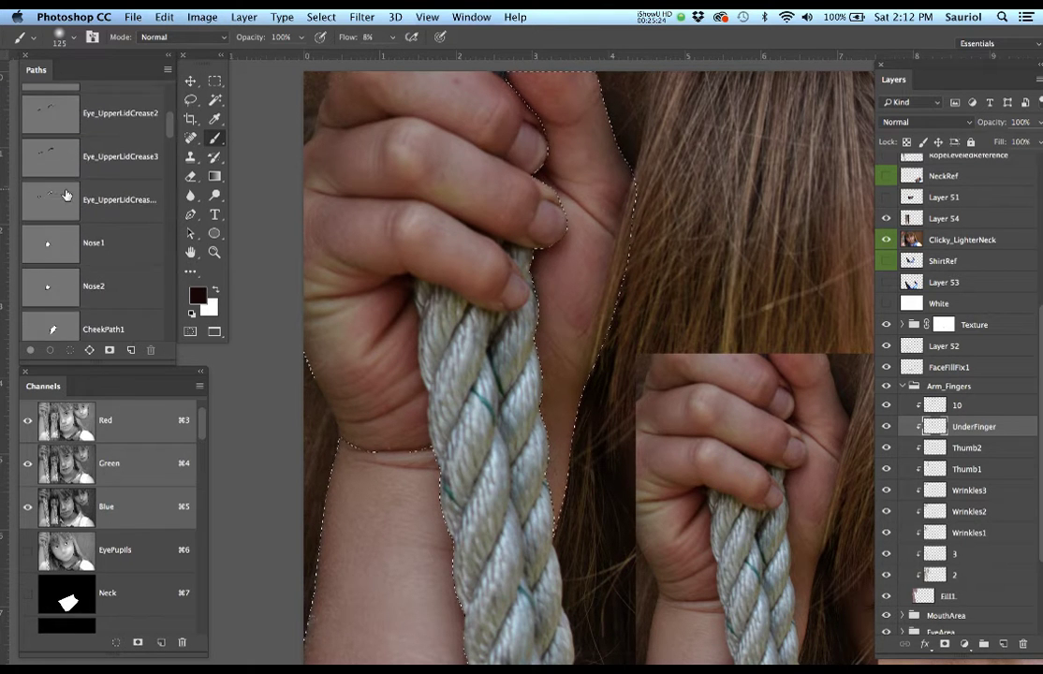
{"action": "scroll", "coordinate": [68, 202], "scroll_direction": "down", "scroll_amount": 10}
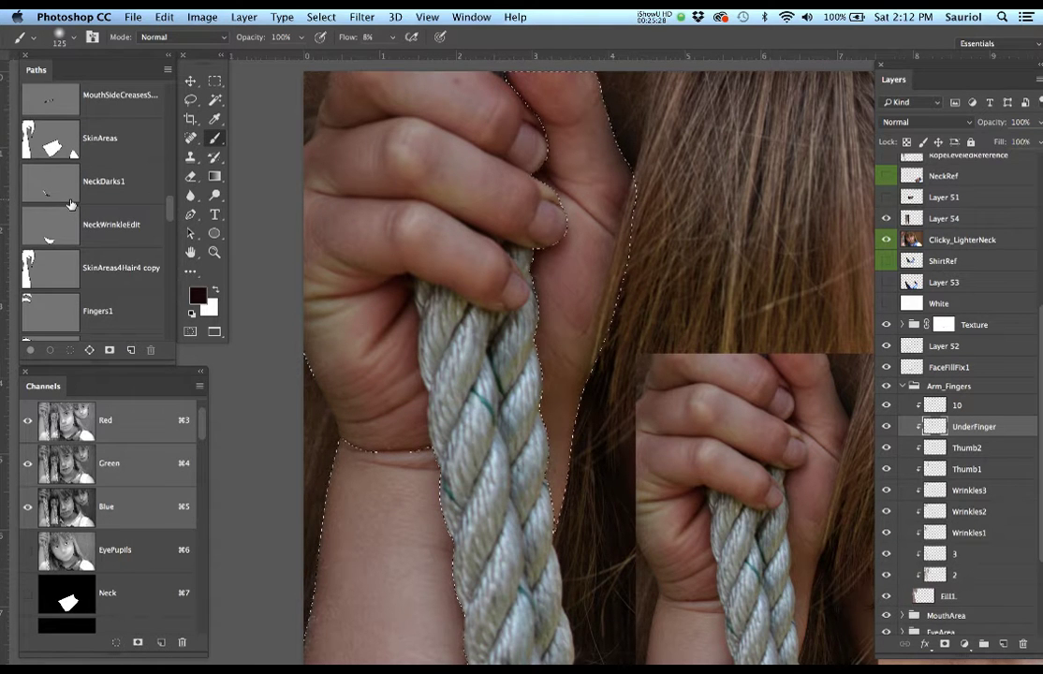
{"action": "scroll", "coordinate": [70, 204], "scroll_direction": "down", "scroll_amount": 2}
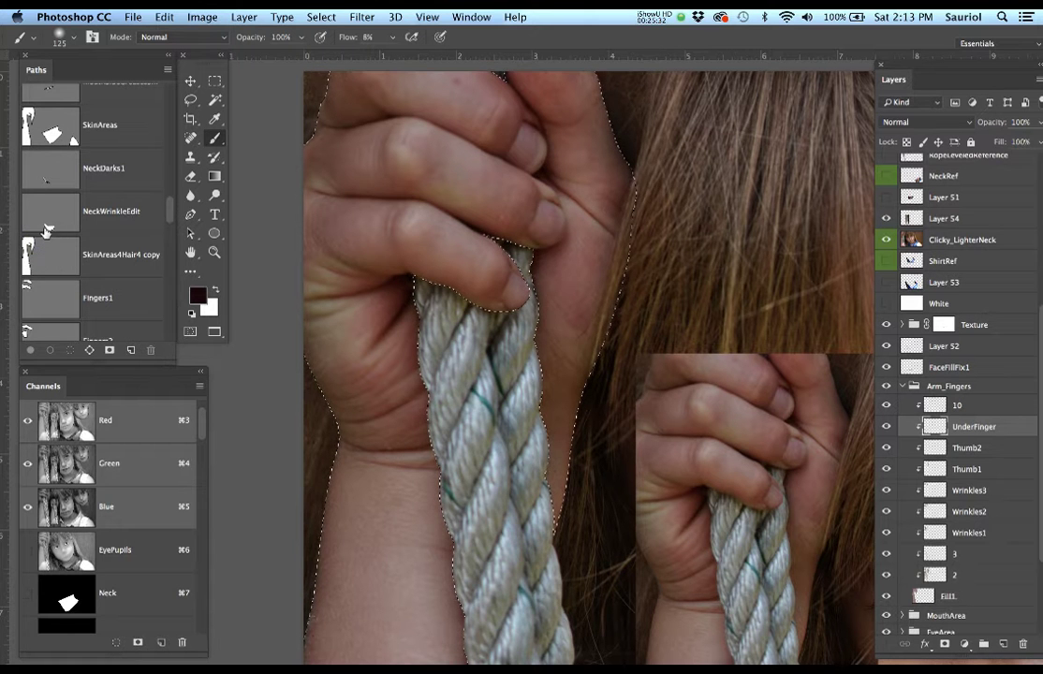
{"action": "scroll", "coordinate": [130, 206], "scroll_direction": "up", "scroll_amount": 5}
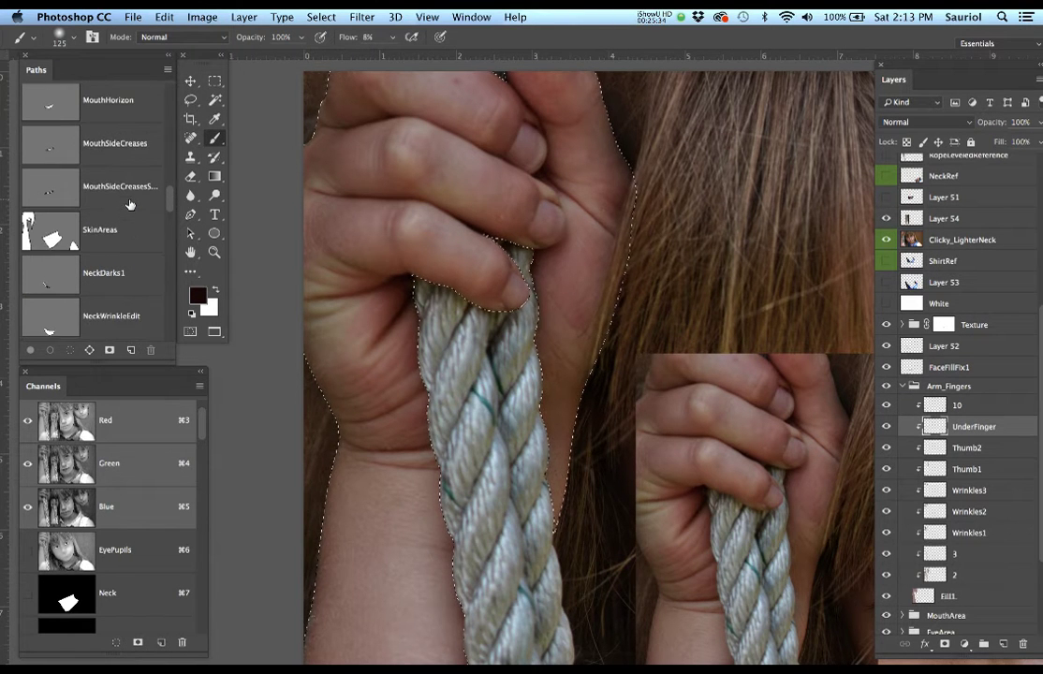
{"action": "scroll", "coordinate": [129, 205], "scroll_direction": "down", "scroll_amount": 3}
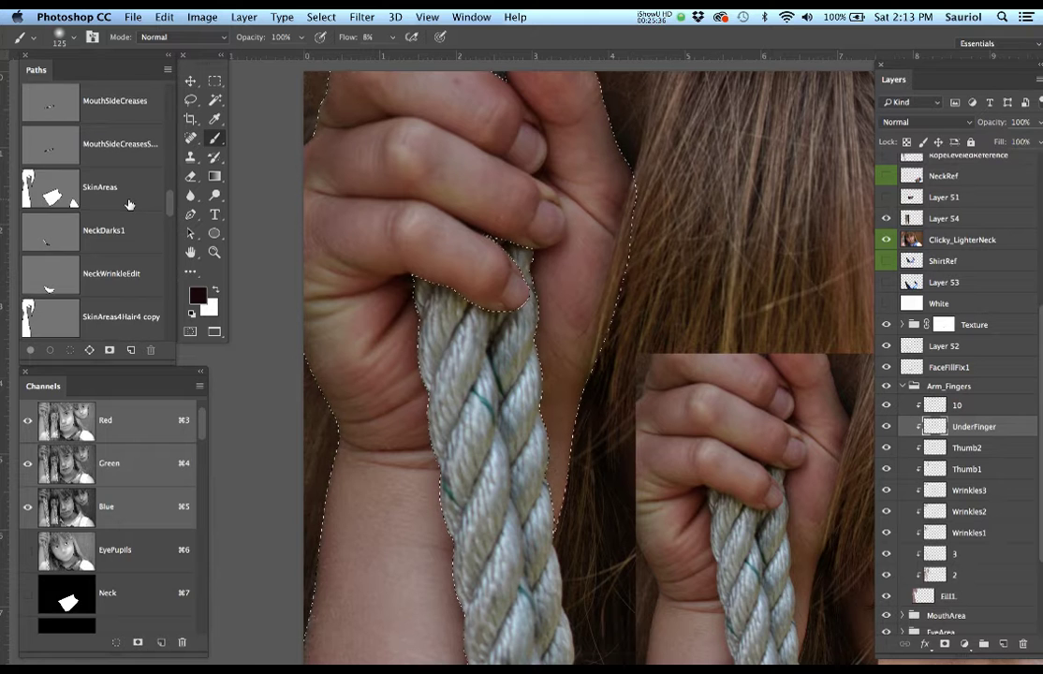
{"action": "scroll", "coordinate": [130, 204], "scroll_direction": "down", "scroll_amount": 3}
{"action": "scroll", "coordinate": [130, 205], "scroll_direction": "down", "scroll_amount": 3}
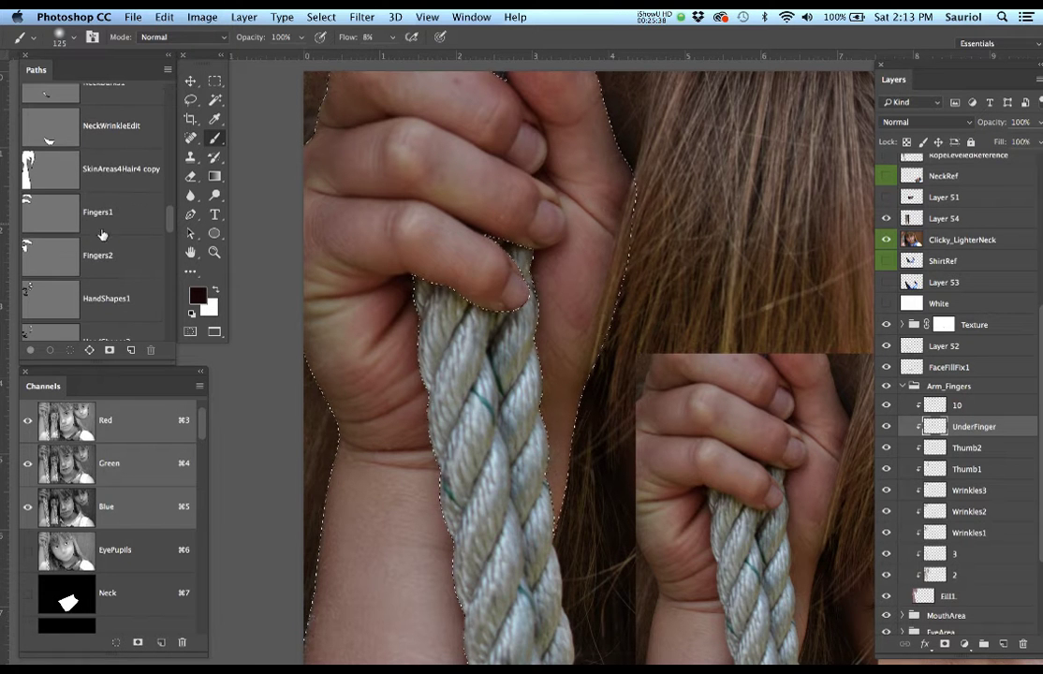
{"action": "left_click", "coordinate": [39, 255], "text": "shift+super"}
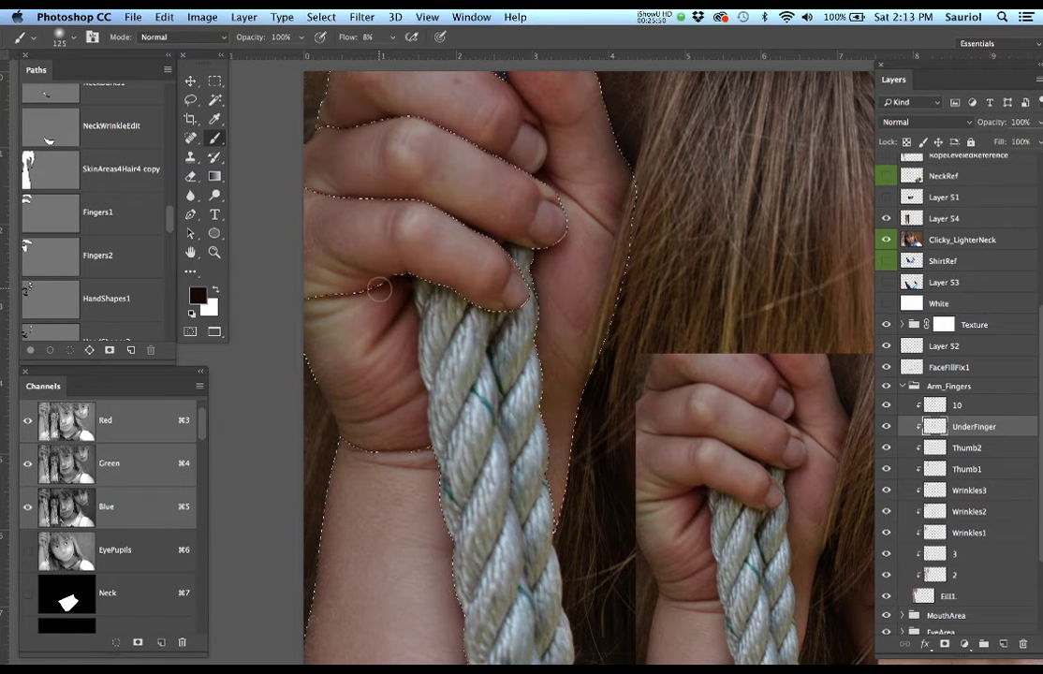
Feather the hand selection by 2 pixels and hide its edges.
{"action": "key", "text": "shift+F6"}
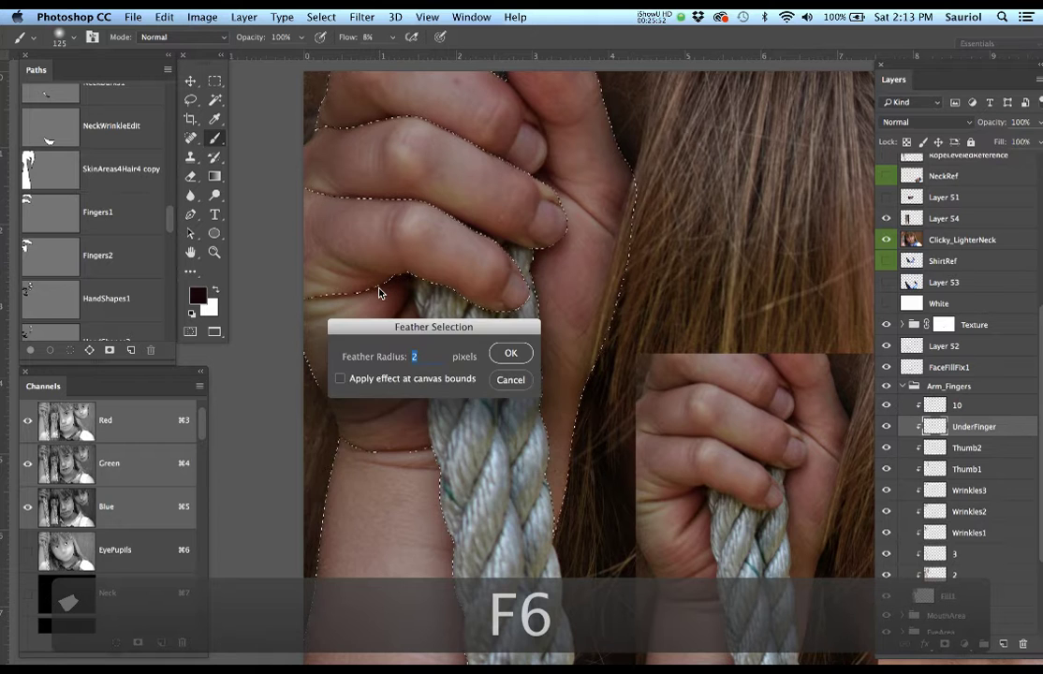
{"action": "key", "text": "Return"}
{"action": "key", "text": "super+h"}
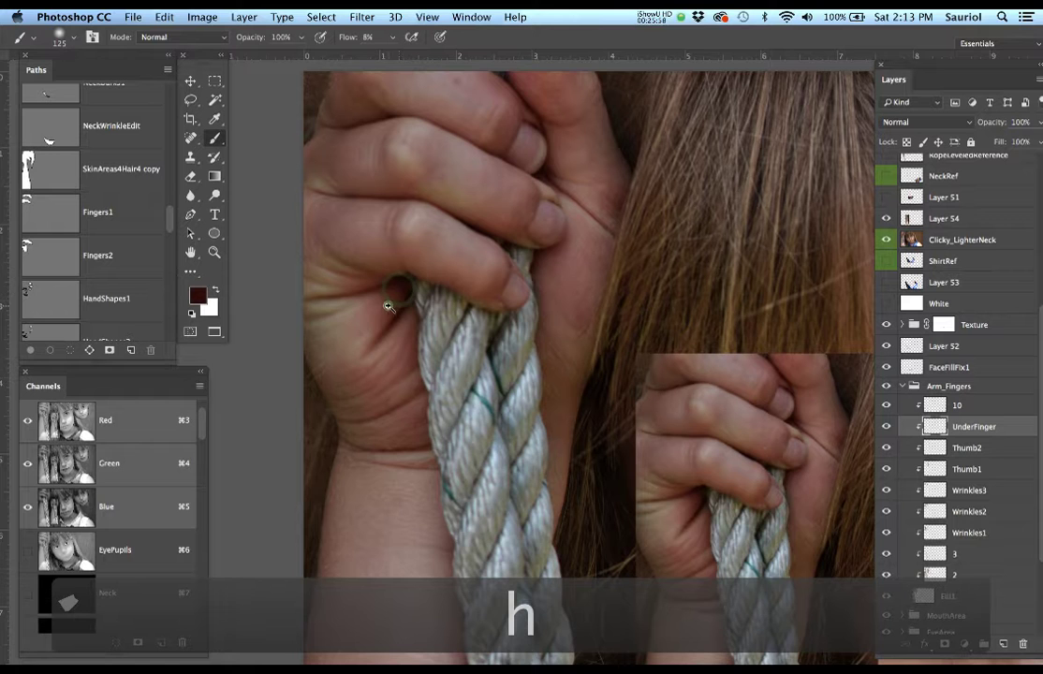
Try painting dark reddish-brown shadow beneath the lowest finger, enlarging the brush to 200, and toggle the Clicky_LighterNeck reference off to compare.
{"action": "scroll", "coordinate": [393, 288], "scroll_direction": "up", "scroll_amount": 4}
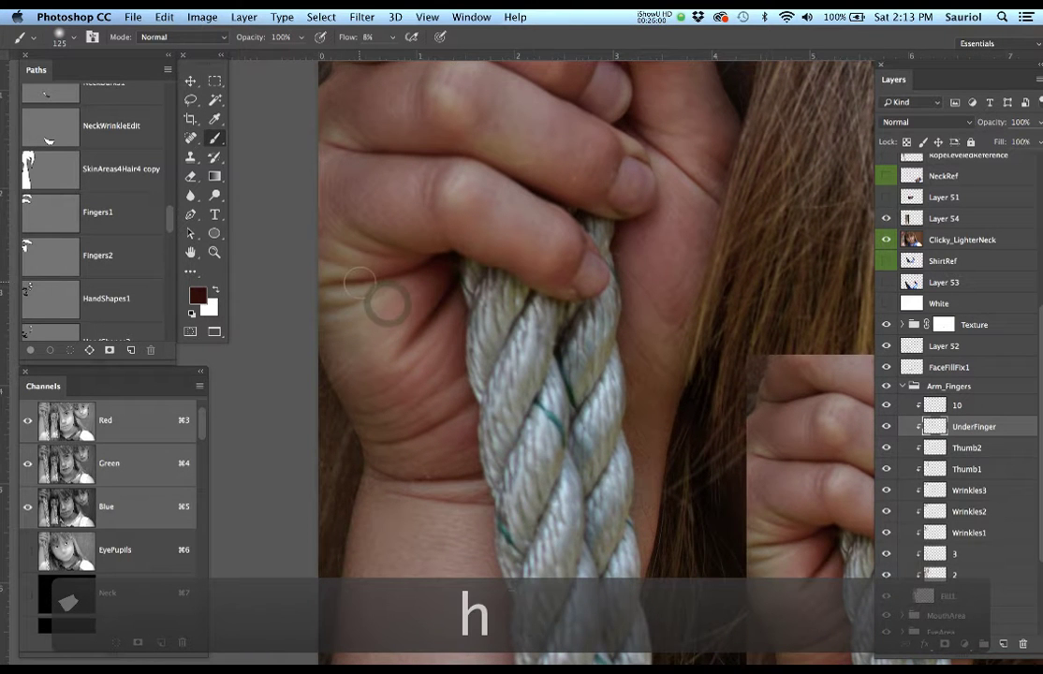
{"action": "key", "text": "bracketleft"}
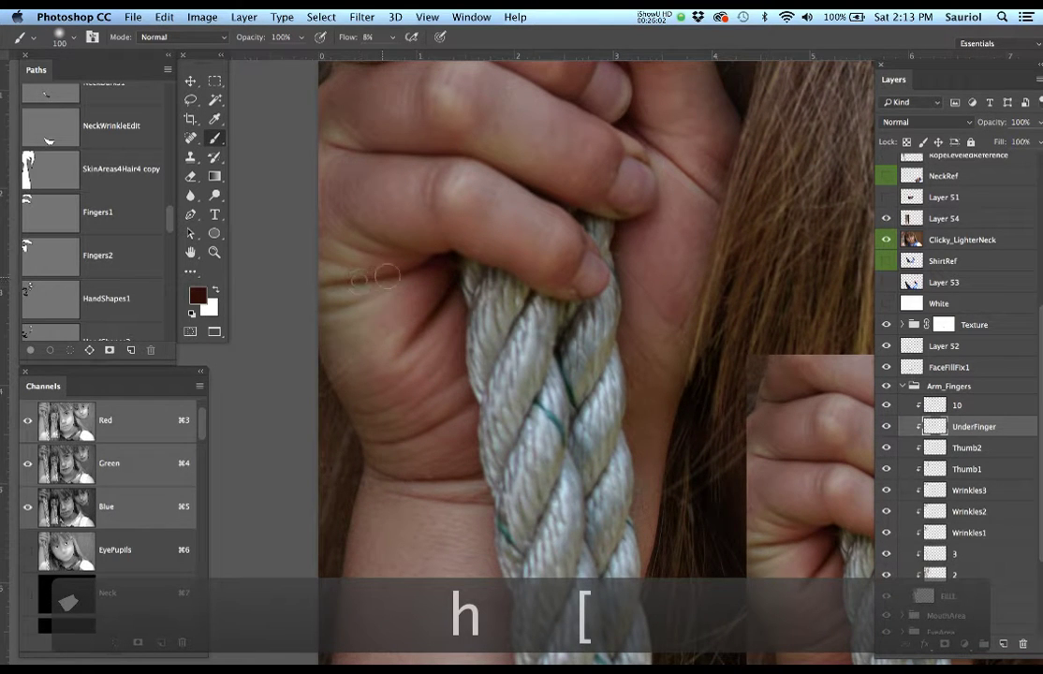
{"action": "mouse_move", "coordinate": [418, 261]}
{"action": "left_mouse_down"}
{"action": "mouse_move", "coordinate": [452, 257]}
{"action": "mouse_move", "coordinate": [449, 291]}
{"action": "mouse_move", "coordinate": [461, 265]}
{"action": "mouse_move", "coordinate": [410, 350]}
{"action": "mouse_move", "coordinate": [422, 328]}
{"action": "left_mouse_up"}
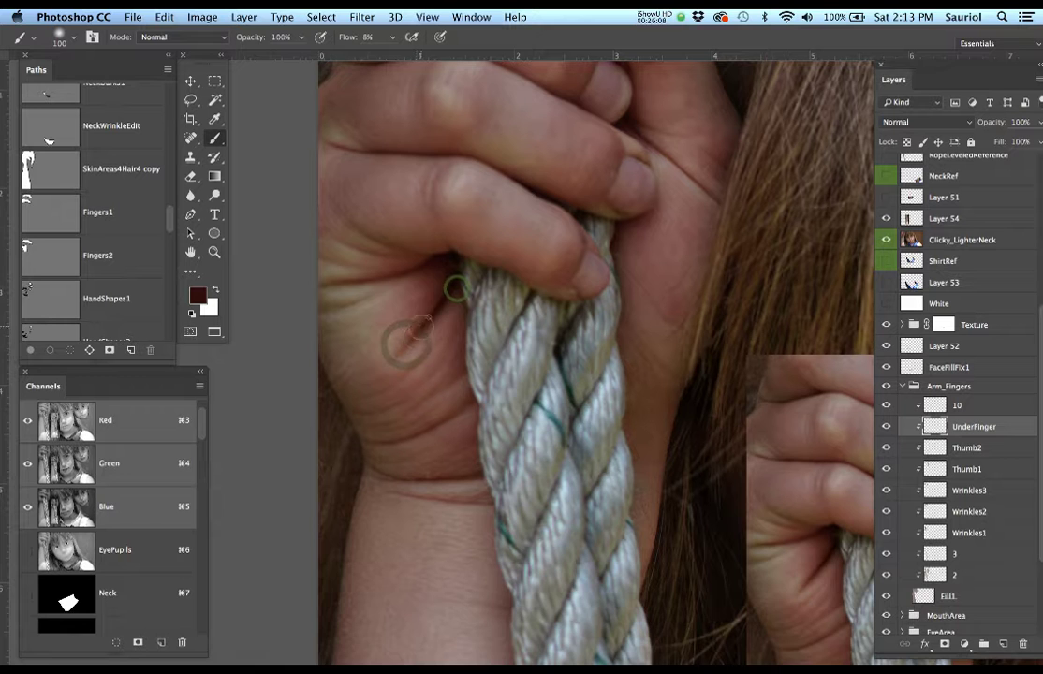
{"action": "key", "text": "bracketright"}
{"action": "key", "text": "bracketright"}
{"action": "key", "text": "bracketright"}
{"action": "key", "text": "bracketright"}
{"action": "left_click_drag", "start_coordinate": [424, 277], "coordinate": [457, 272]}
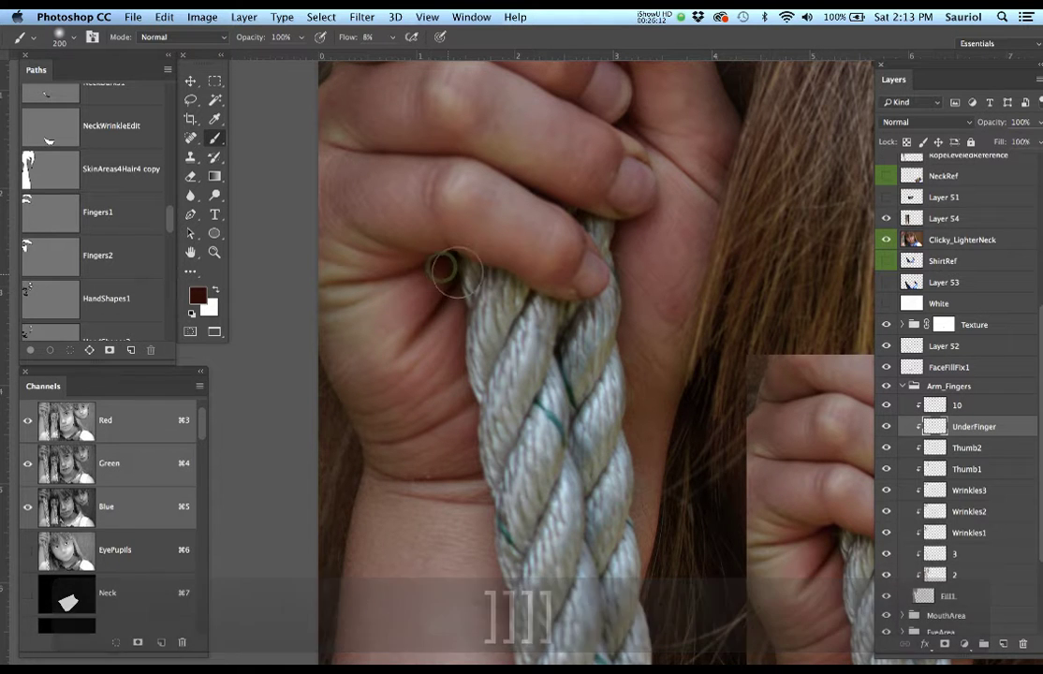
{"action": "left_click", "coordinate": [887, 240]}
{"action": "left_click", "coordinate": [887, 239]}
{"action": "left_click", "coordinate": [887, 241]}
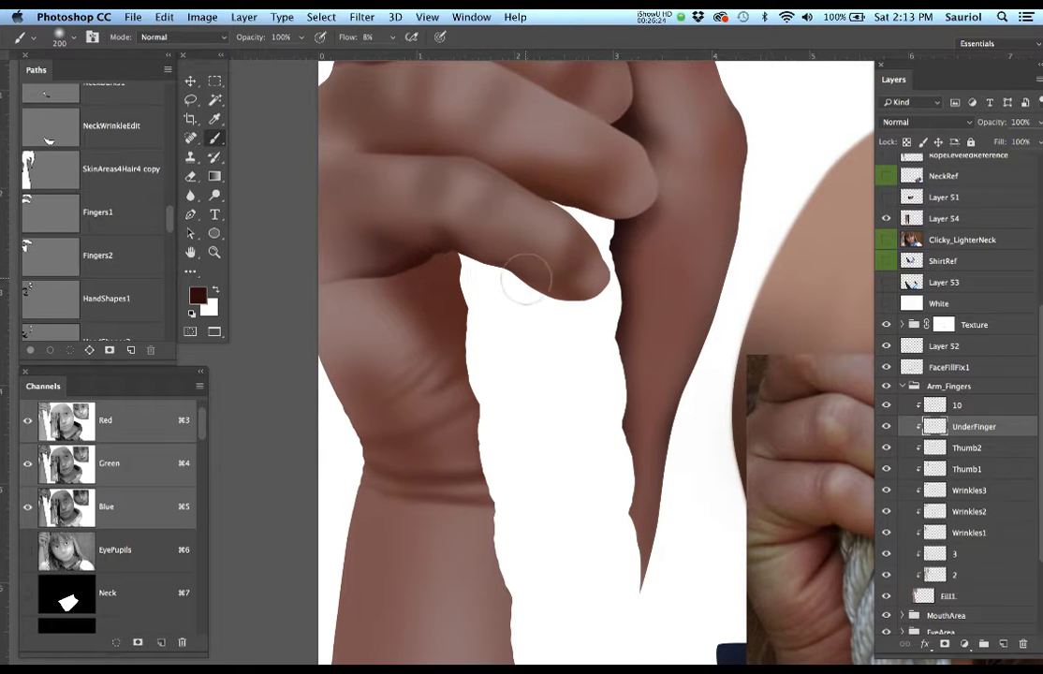
Undo the shadow painting, the feathering and the UnderFinger layer rename, back to the earlier hand selection.
{"action": "key", "text": "super+z"}
{"action": "key", "text": "alt+super+z"}
{"action": "key", "text": "alt+super+z"}
{"action": "key", "text": "alt+super+z"}
{"action": "key", "text": "alt+super+z"}
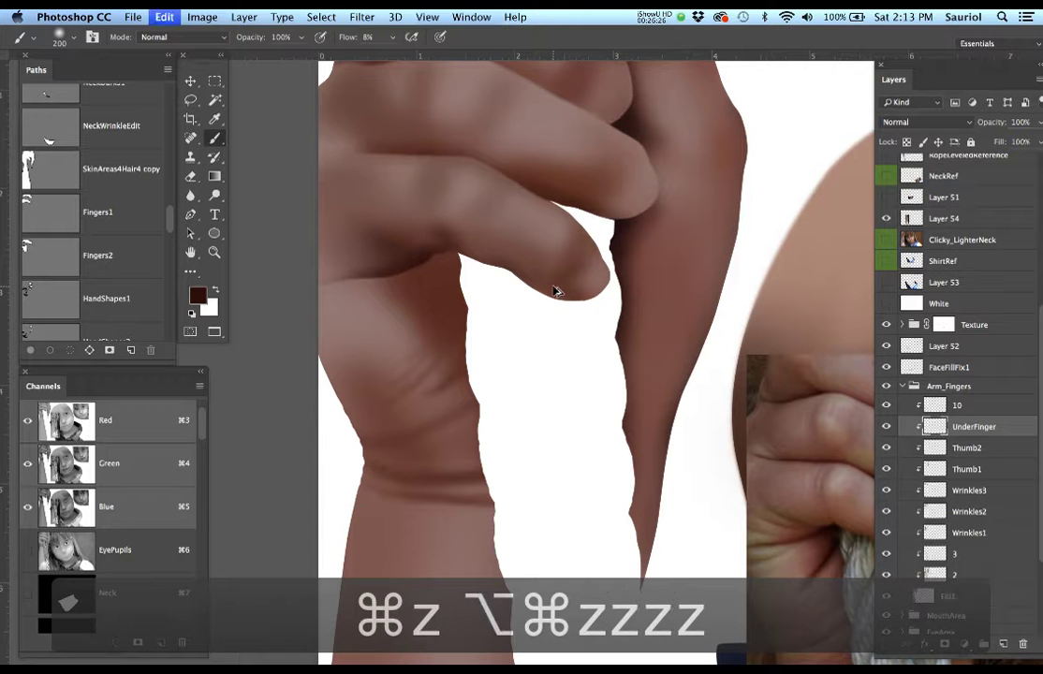
{"action": "key", "text": "alt+super+z"}
{"action": "key", "text": "alt+super+z"}
{"action": "key", "text": "alt+super+z"}
{"action": "key", "text": "alt+super+z"}
{"action": "key", "text": "alt+super+z"}
{"action": "key", "text": "alt+super+z"}
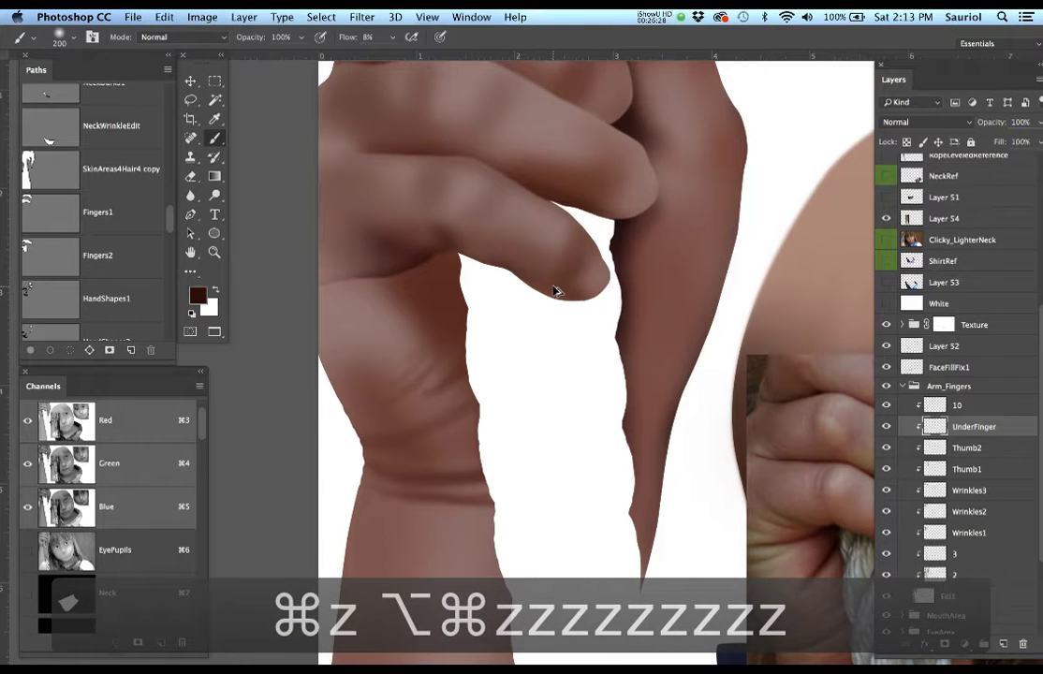
{"action": "key", "text": "alt+super+z"}
{"action": "key", "text": "alt+super+z"}
{"action": "key", "text": "alt+super+z"}
{"action": "key", "text": "alt+super+z"}
{"action": "key", "text": "alt+super+z"}
{"action": "key", "text": "alt+super+z"}
{"action": "key", "text": "alt+super+z"}
{"action": "key", "text": "alt+super+z"}
{"action": "key", "text": "alt+super+z"}
{"action": "key", "text": "alt+super+z"}
{"action": "key", "text": "alt+super+z"}
{"action": "key", "text": "alt+super+z"}
{"action": "key", "text": "alt+super+z"}
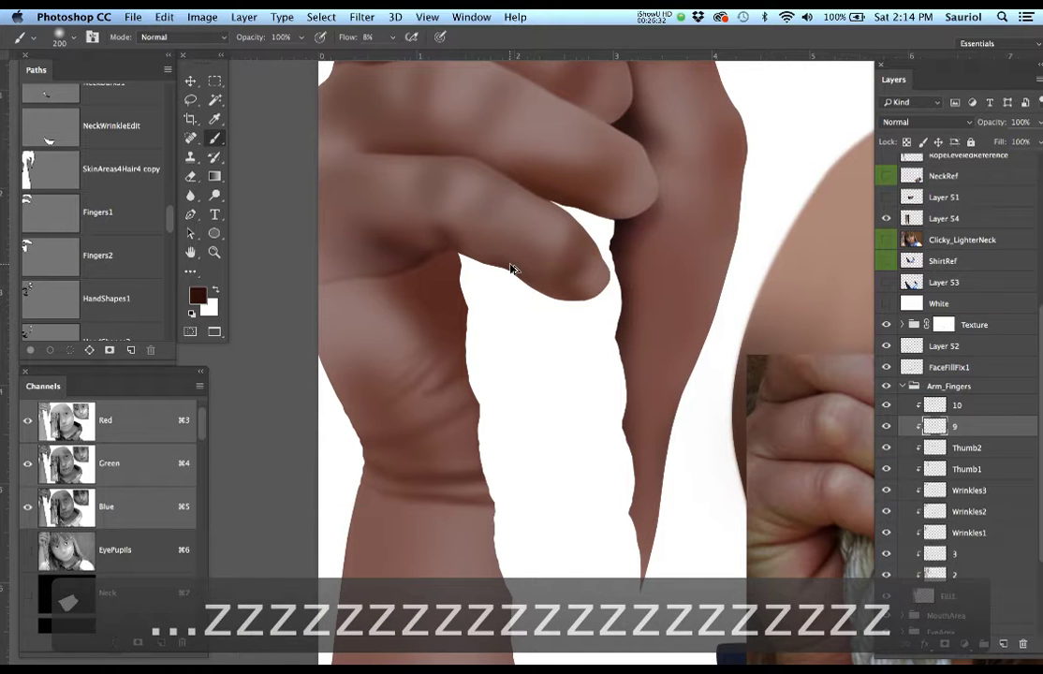
{"action": "left_click", "coordinate": [529, 273], "text": "alt"}
{"action": "left_click", "coordinate": [529, 274], "text": "alt"}
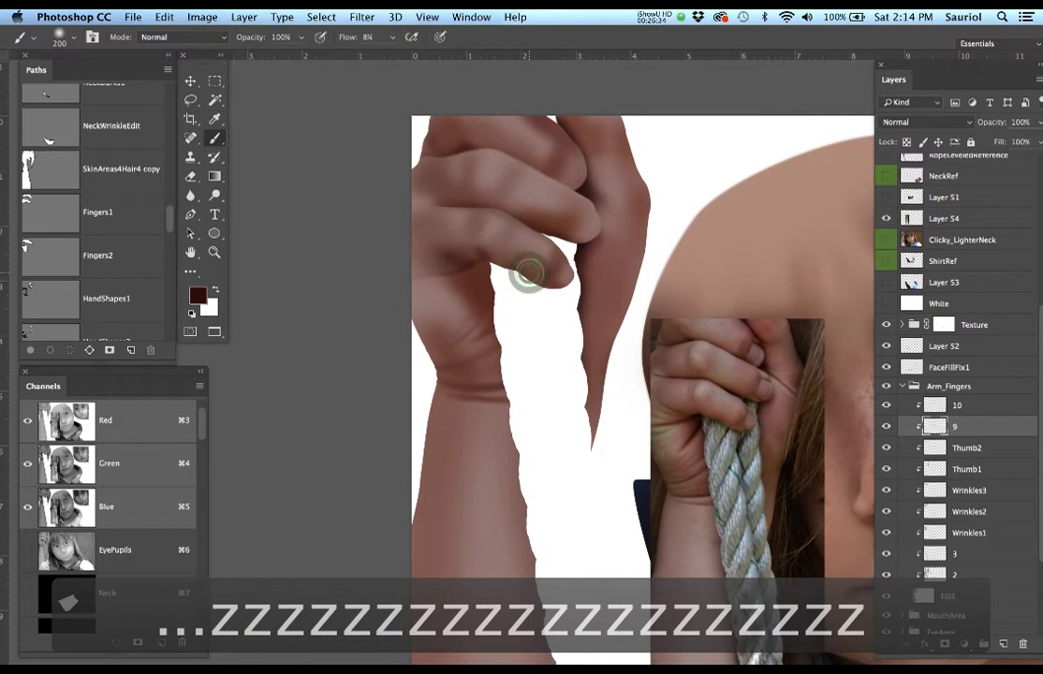
{"action": "key", "text": "alt+super+z"}
{"action": "key", "text": "alt+super+z"}
{"action": "key", "text": "alt+super+z"}
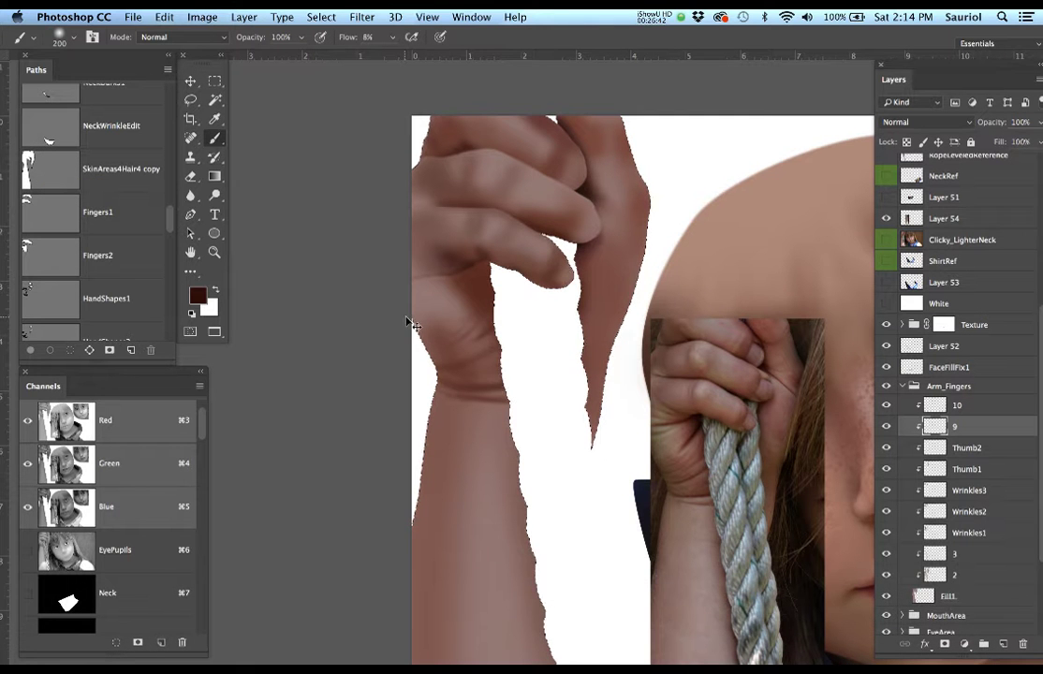
Combine the Fingers1 path with the current arm and hand selection.
{"action": "left_click", "coordinate": [40, 214]}
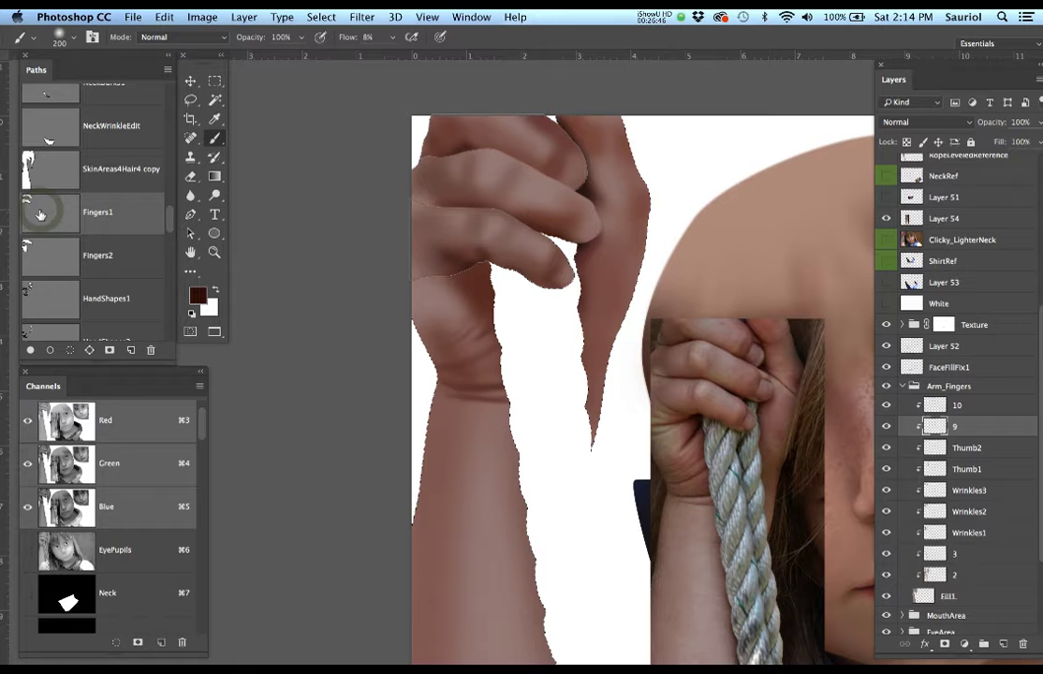
{"action": "left_click_drag", "start_coordinate": [500, 274], "coordinate": [549, 295]}
{"action": "left_click_drag", "start_coordinate": [545, 297], "coordinate": [569, 403]}
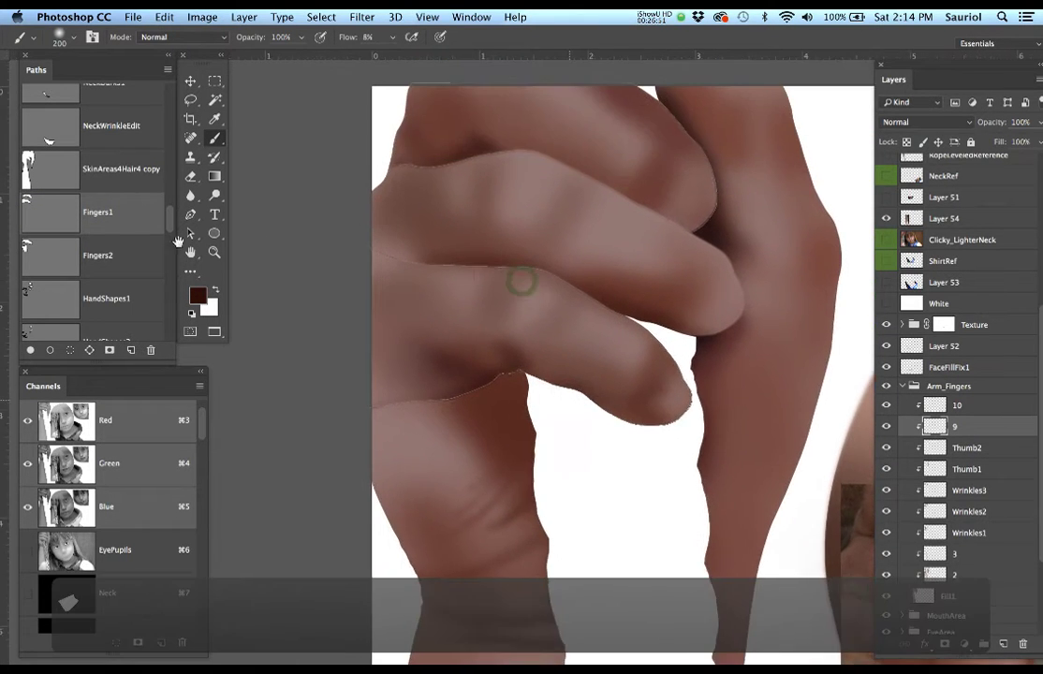
{"action": "left_click", "coordinate": [48, 217], "text": "super"}
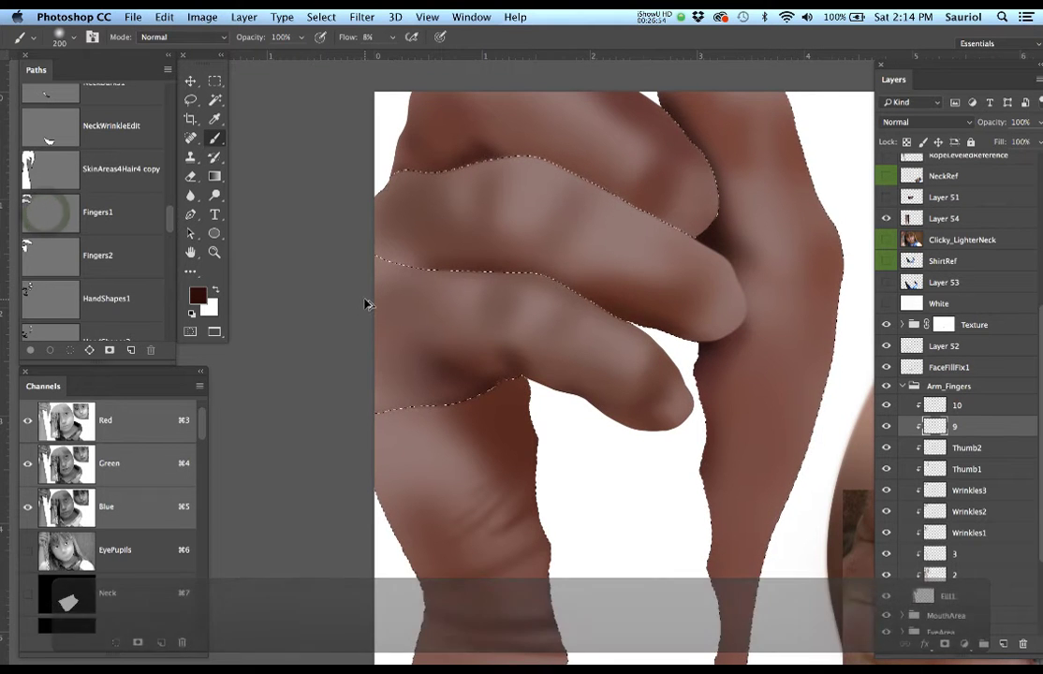
Try painting a near-black shadow beneath the lowest finger with a colour sampled from the Clicky_LighterNeck reference, and undo it.
{"action": "left_click_drag", "start_coordinate": [489, 345], "coordinate": [468, 268]}
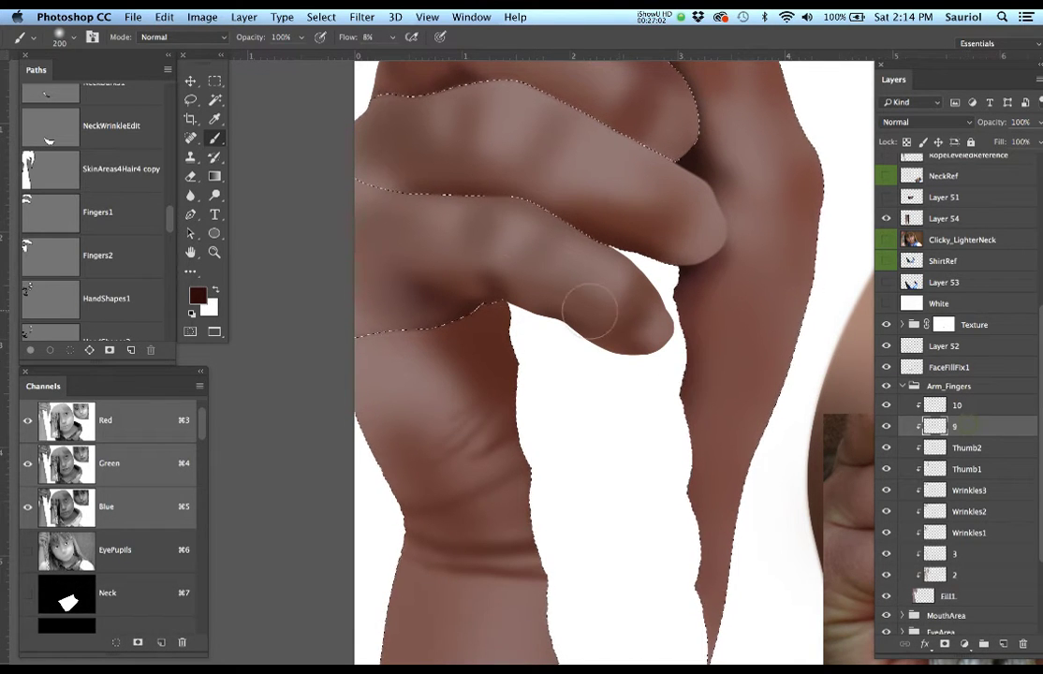
{"action": "left_click", "coordinate": [887, 240]}
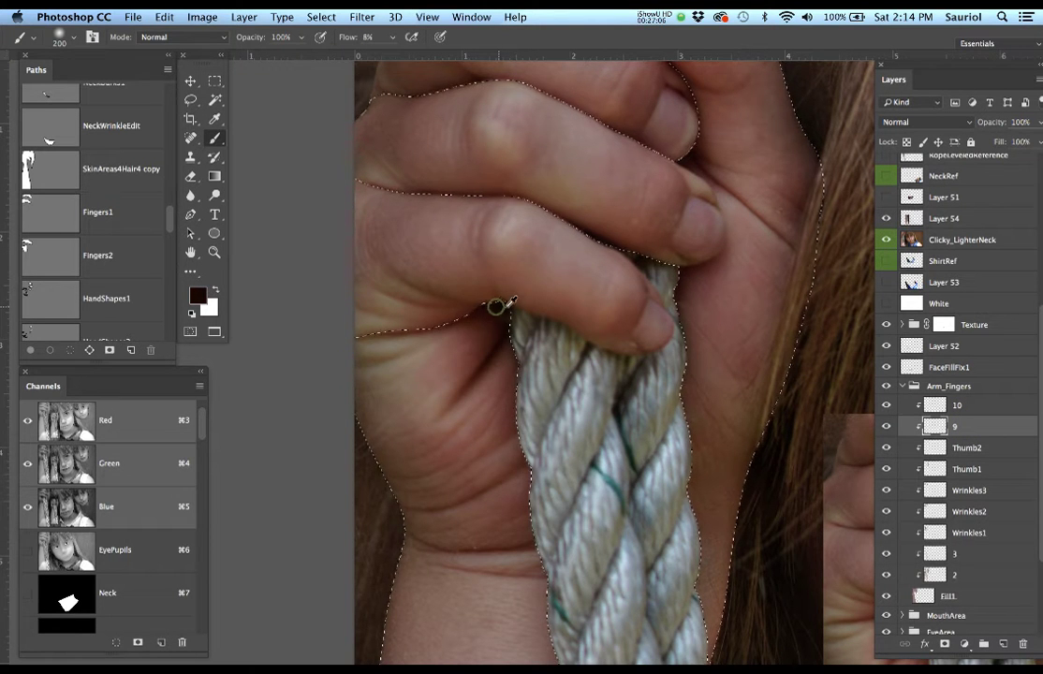
{"action": "left_click", "coordinate": [887, 241]}
{"action": "mouse_move", "coordinate": [490, 292]}
{"action": "left_mouse_down"}
{"action": "mouse_move", "coordinate": [492, 302]}
{"action": "mouse_move", "coordinate": [621, 309]}
{"action": "left_mouse_up"}
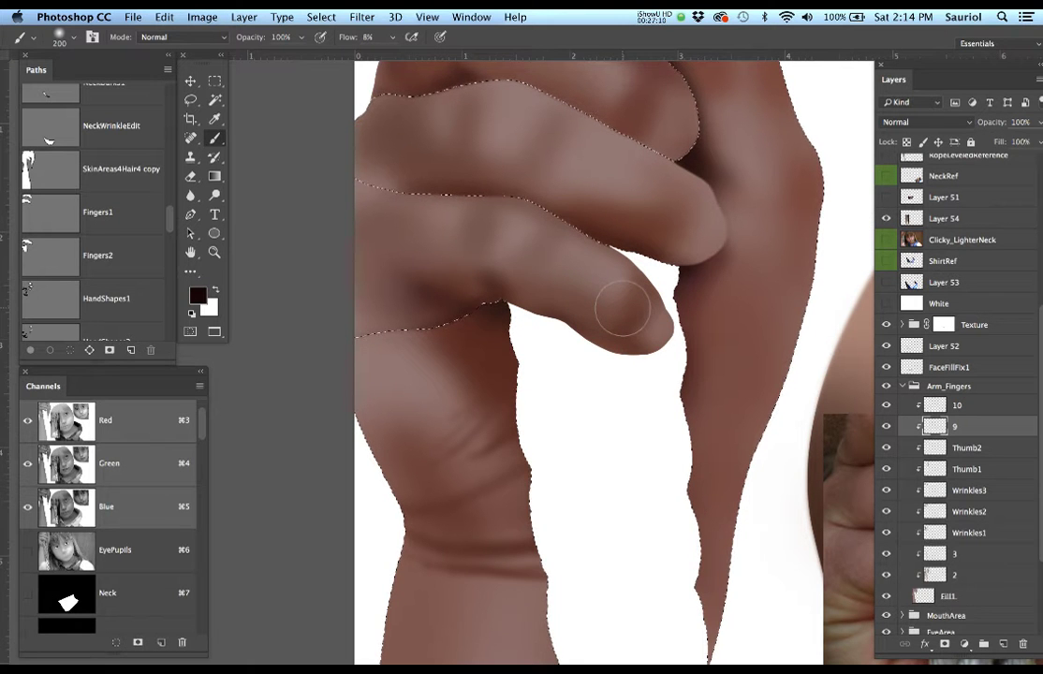
{"action": "key", "text": "super+z"}
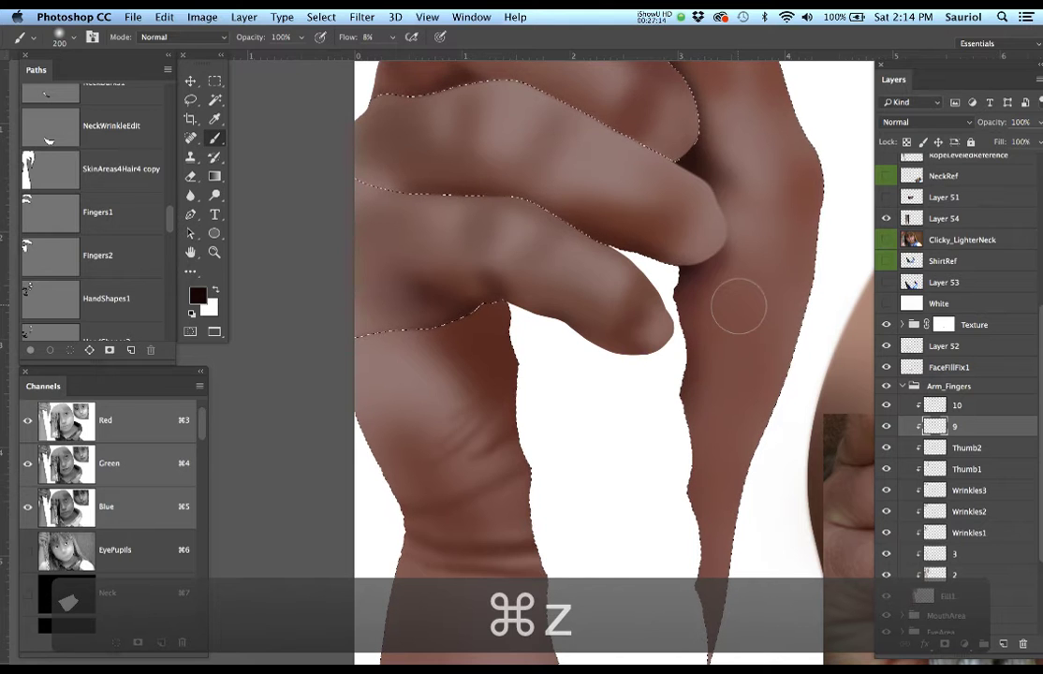
Feather the combined finger and arm selection by 2 pixels and hide its edges.
{"action": "key", "text": "F6"}
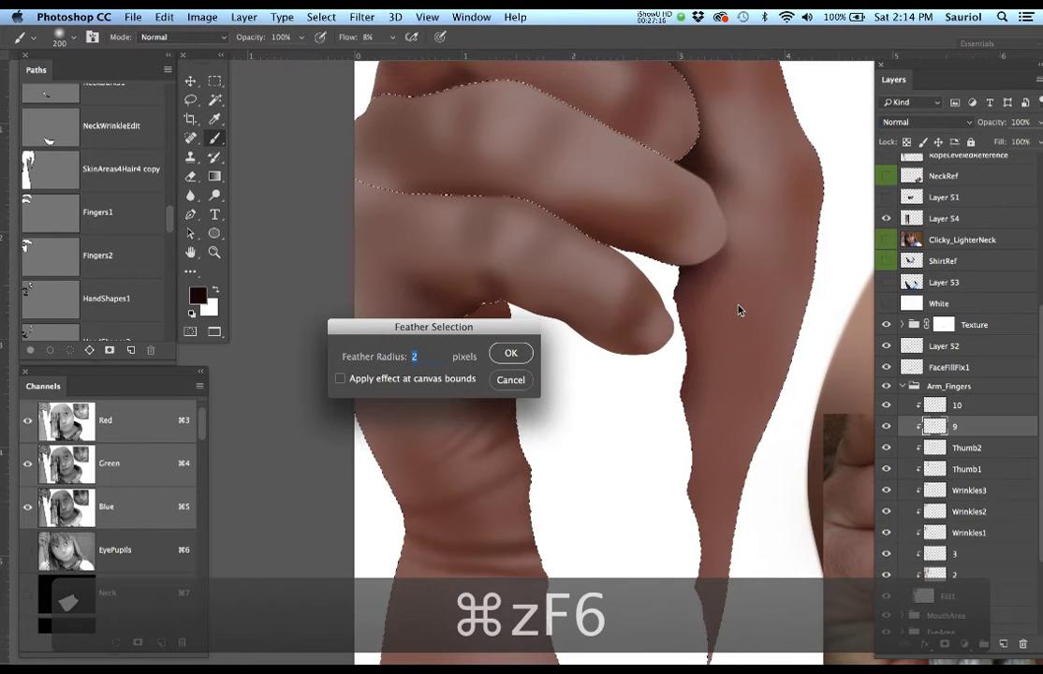
{"action": "key", "text": "Return"}
{"action": "key", "text": "super+h"}
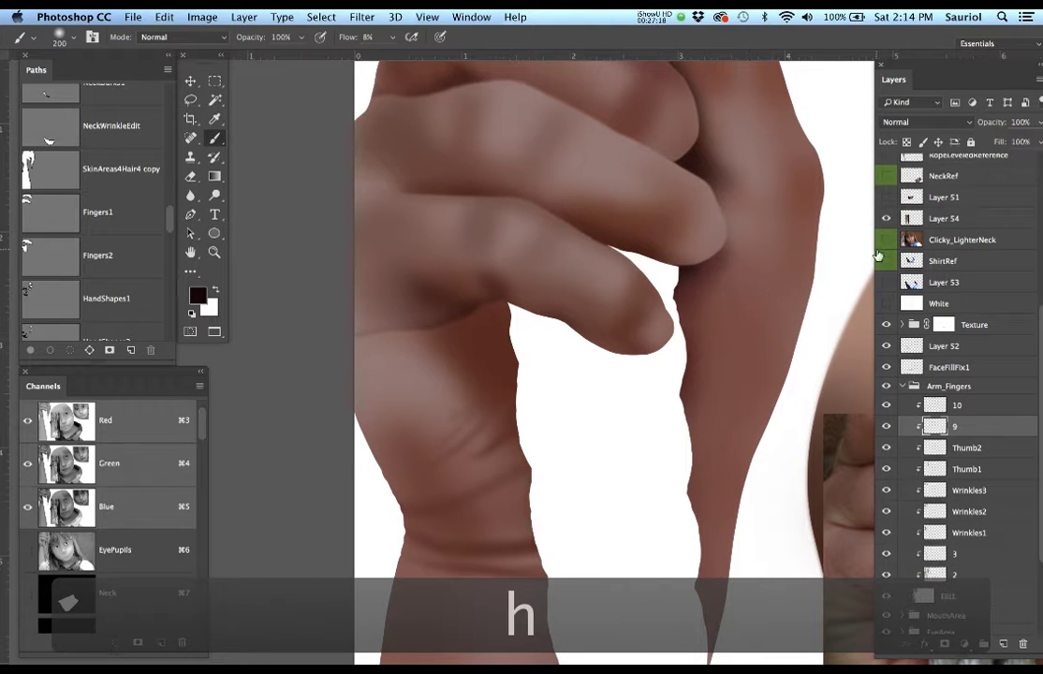
Show the Clicky_LighterNeck reference, sample a reddish brown, and paint shadow on the palm beneath the lowest finger at brush size 80.
{"action": "left_click", "coordinate": [886, 240]}
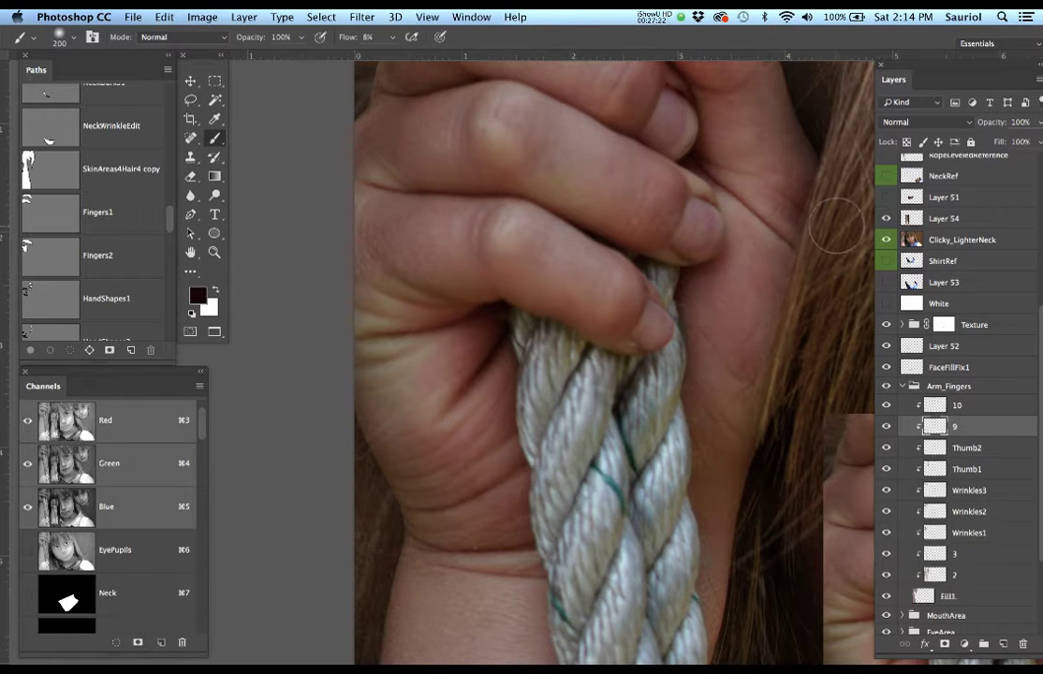
{"action": "left_click", "coordinate": [886, 240]}
{"action": "left_click", "coordinate": [886, 240]}
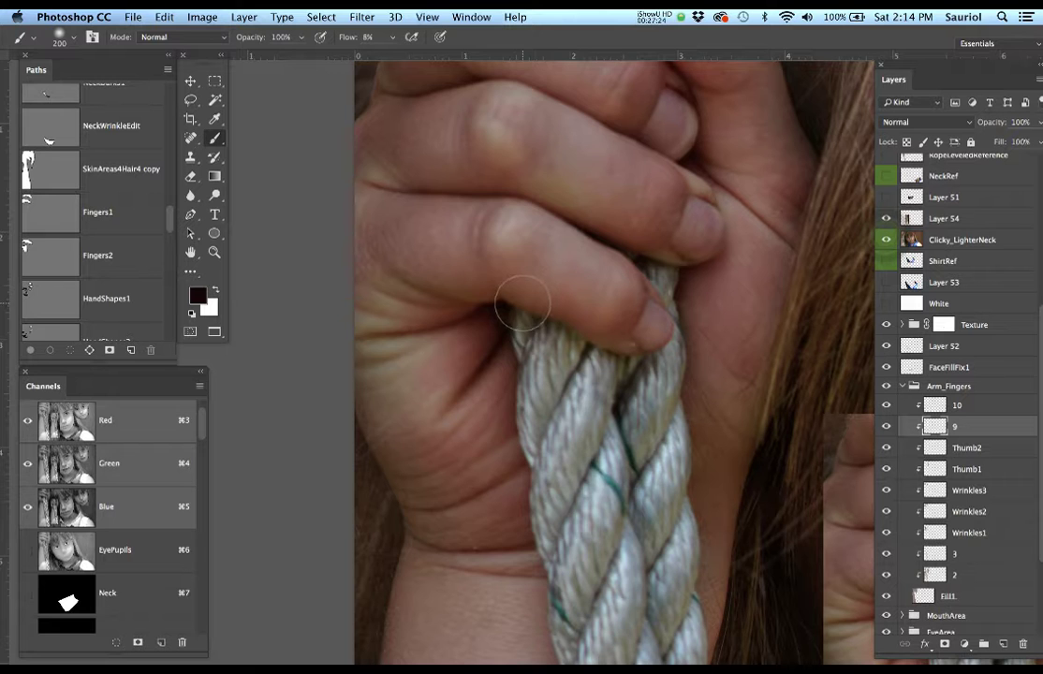
{"action": "scroll", "coordinate": [521, 334], "scroll_direction": "up", "scroll_amount": 3}
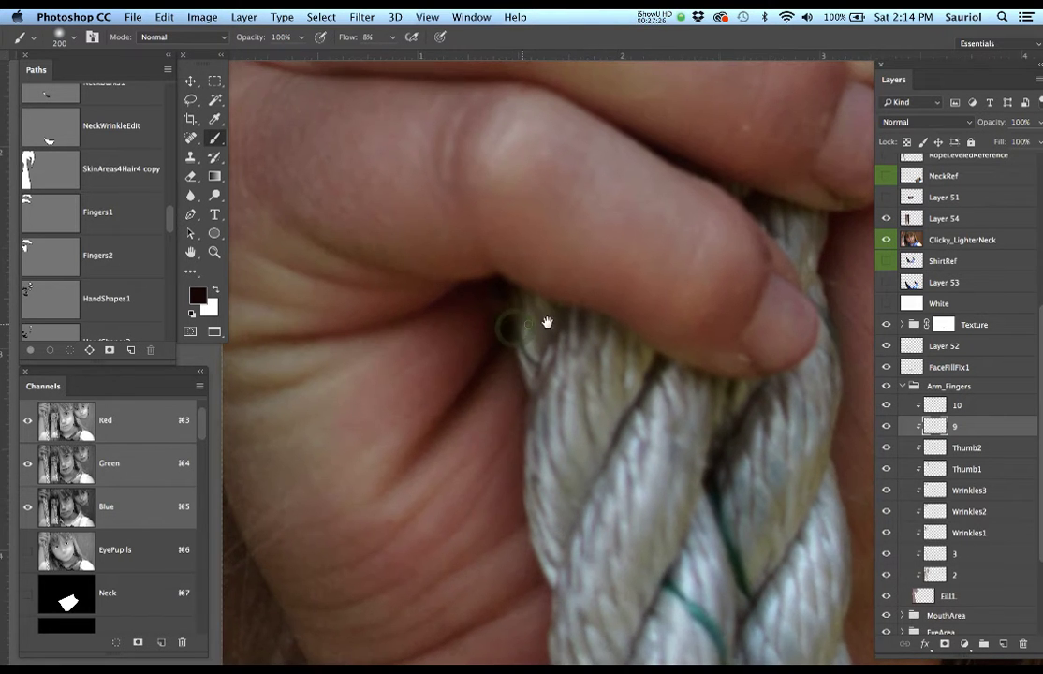
{"action": "key", "text": "bracketleft"}
{"action": "key", "text": "bracketleft"}
{"action": "key", "text": "bracketleft"}
{"action": "key", "text": "bracketleft"}
{"action": "key", "text": "bracketleft"}
{"action": "key", "text": "bracketleft"}
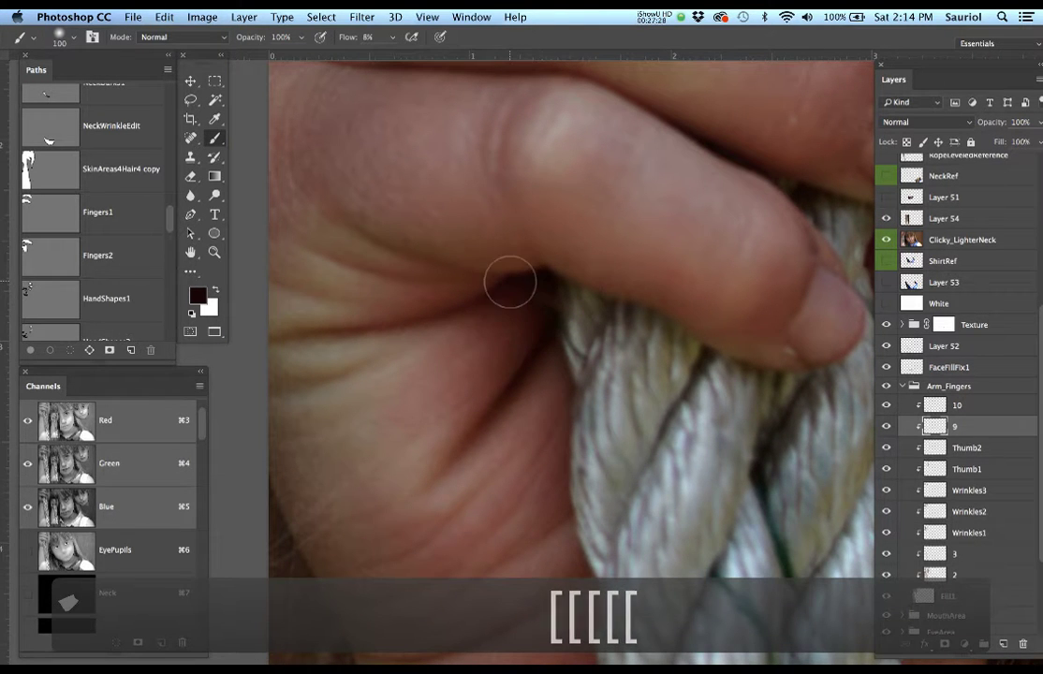
{"action": "left_click", "coordinate": [431, 300], "text": "alt"}
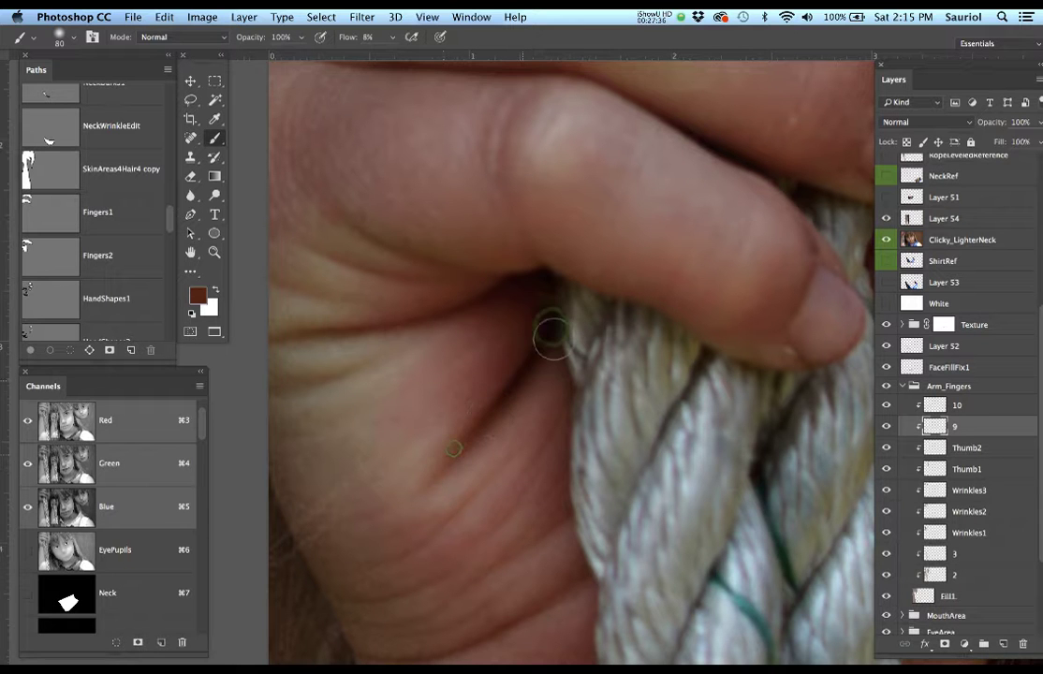
Reduce the brush to 45 and paint over the lower palm creases above the wrist, following the reference.
{"action": "scroll", "coordinate": [573, 321], "scroll_direction": "down", "scroll_amount": 3}
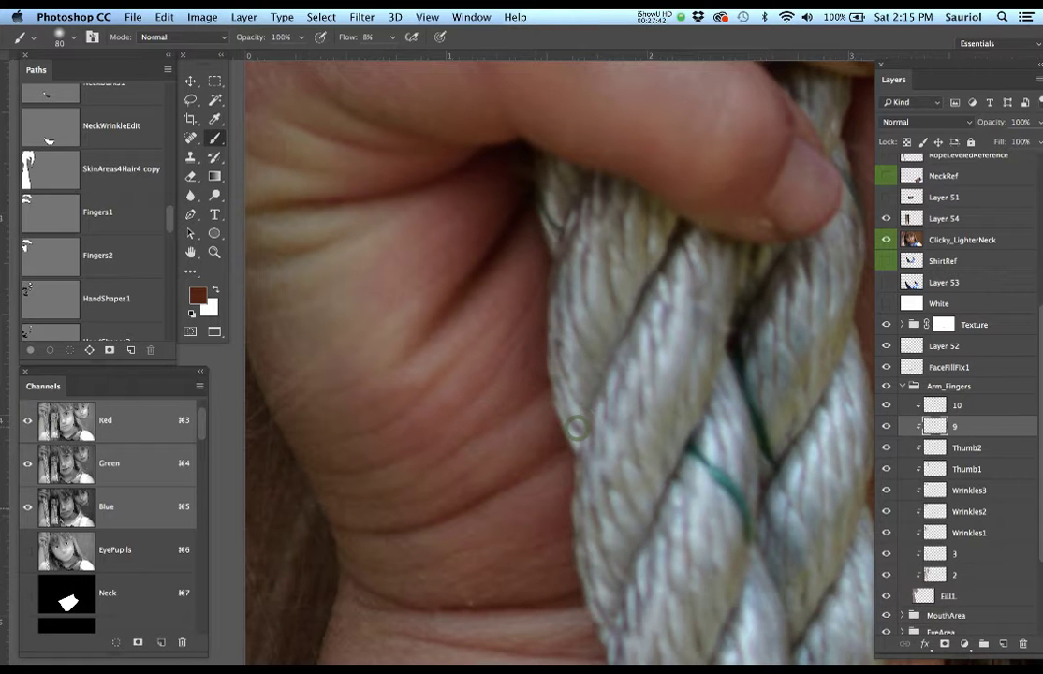
{"action": "key", "text": "bracketleft"}
{"action": "key", "text": "bracketleft"}
{"action": "key", "text": "bracketleft"}
{"action": "key", "text": "bracketleft"}
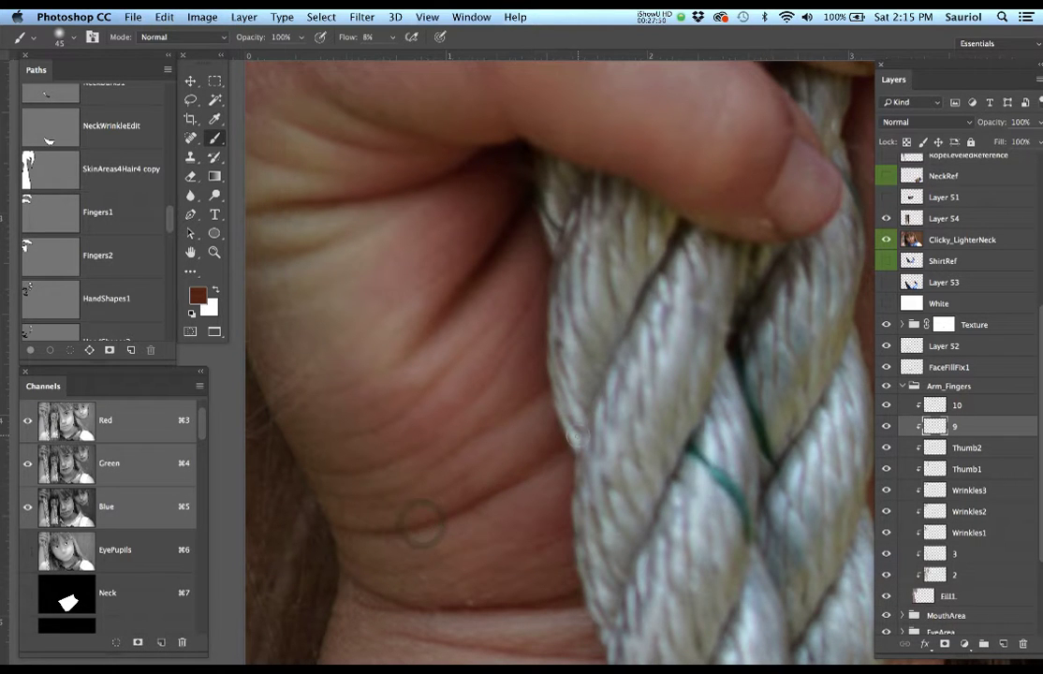
{"action": "left_click_drag", "start_coordinate": [628, 516], "coordinate": [623, 436]}
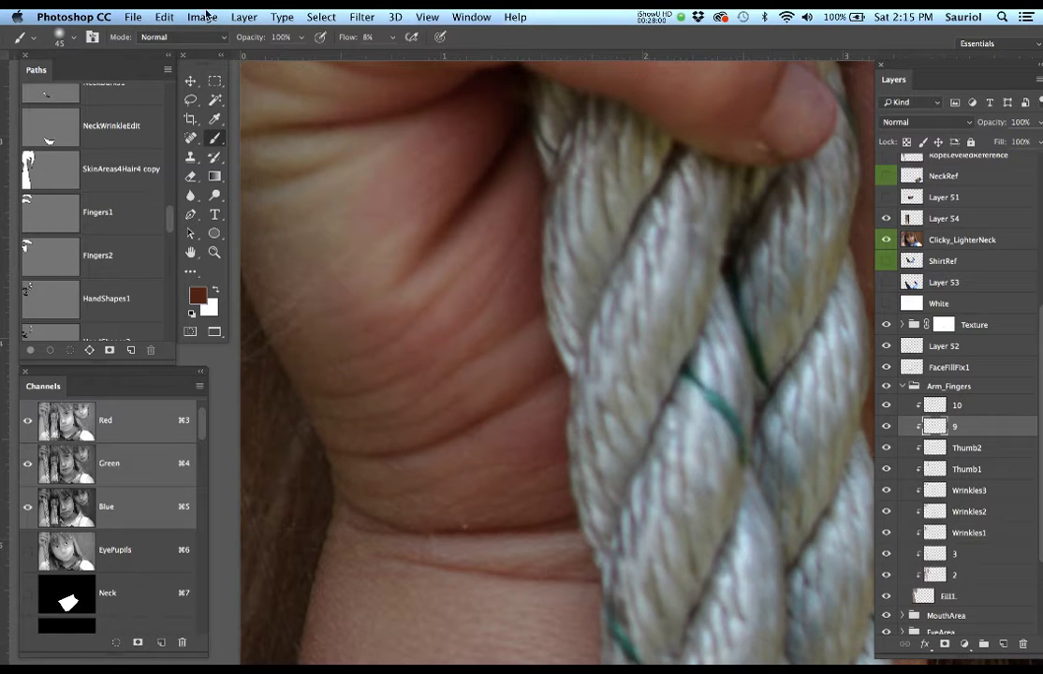
Purge the histories to free up memory.
{"action": "left_click", "coordinate": [166, 17]}
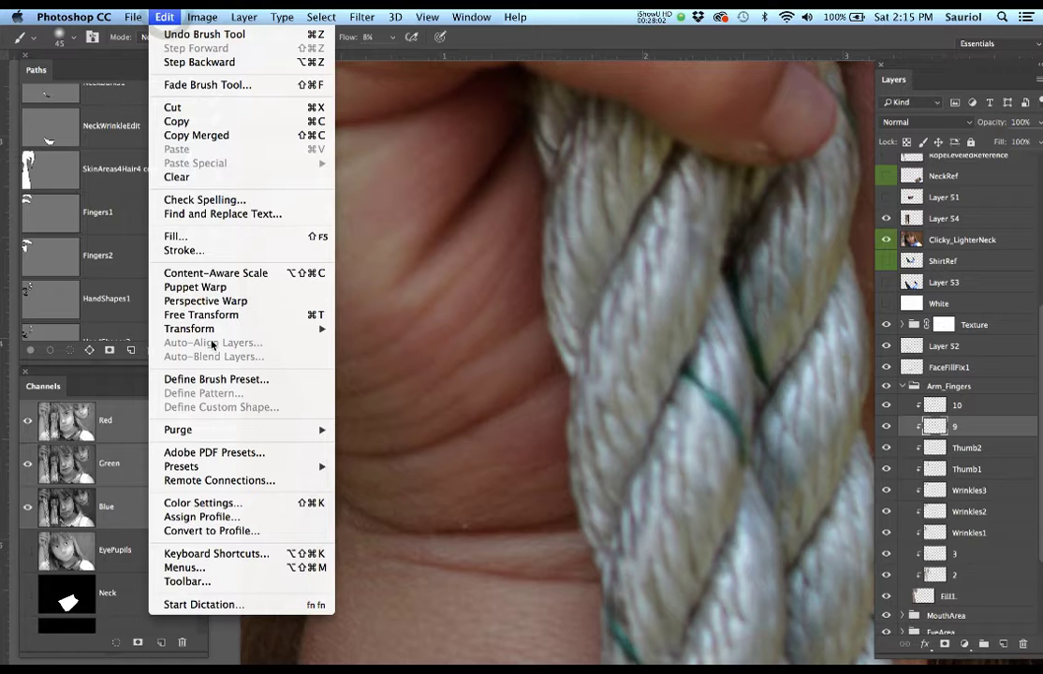
{"action": "mouse_move", "coordinate": [220, 429]}
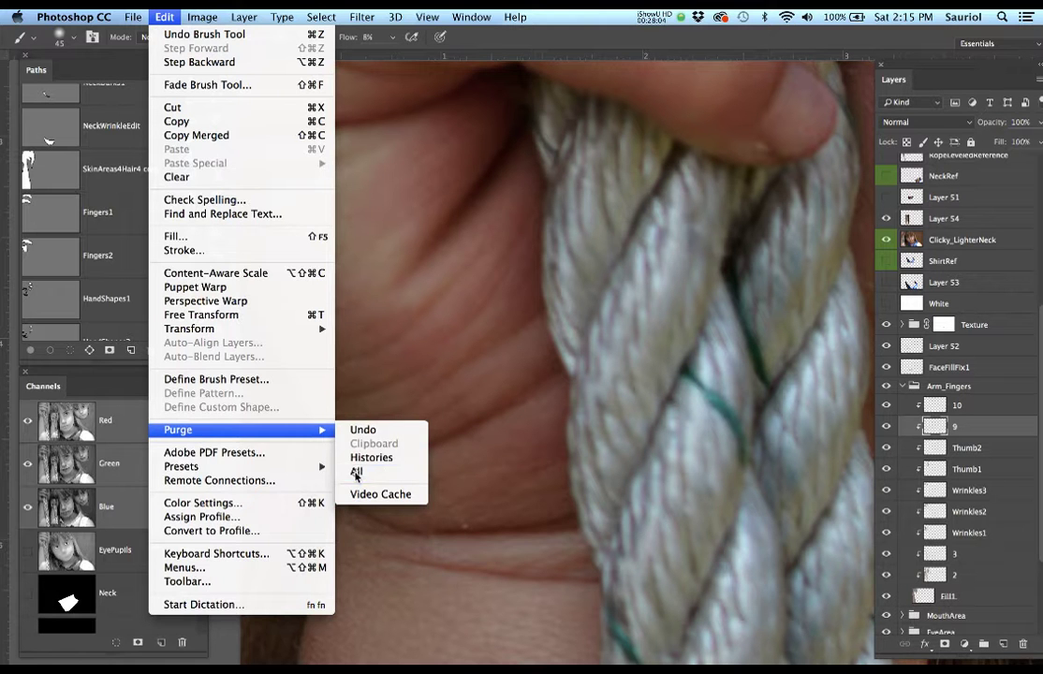
{"action": "left_click", "coordinate": [356, 458]}
{"action": "left_click", "coordinate": [627, 257]}
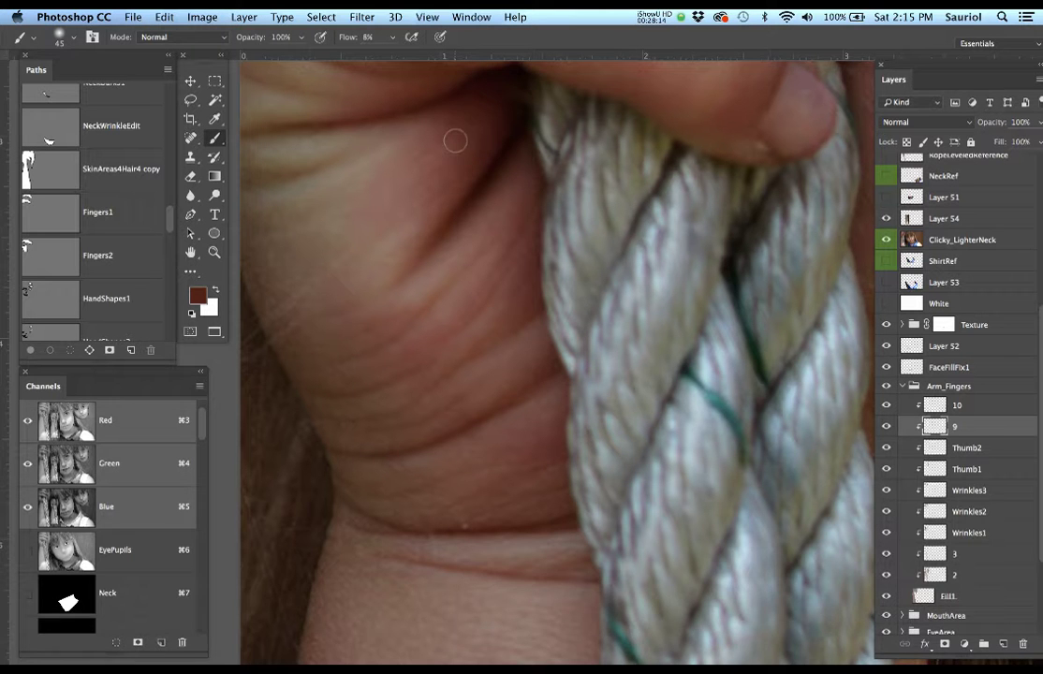
Enlarge the brush to 70 and toggle the Clicky_LighterNeck reference and layer 9 to compare the palm shading.
{"action": "key", "text": "bracketright"}
{"action": "key", "text": "bracketright"}
{"action": "key", "text": "bracketright"}
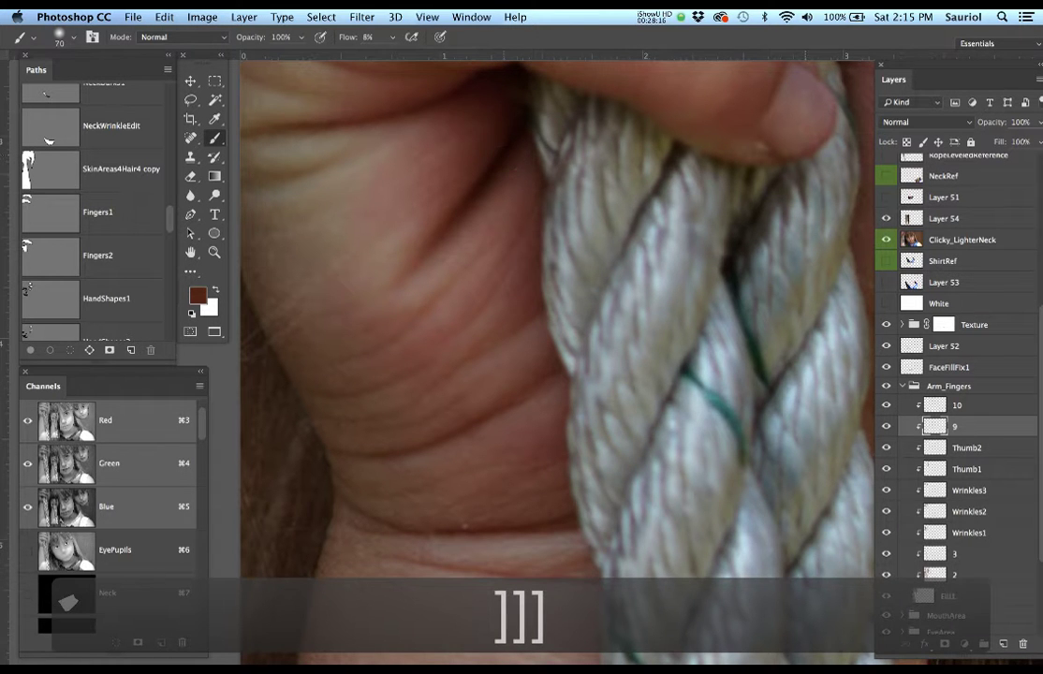
{"action": "left_click", "coordinate": [886, 221]}
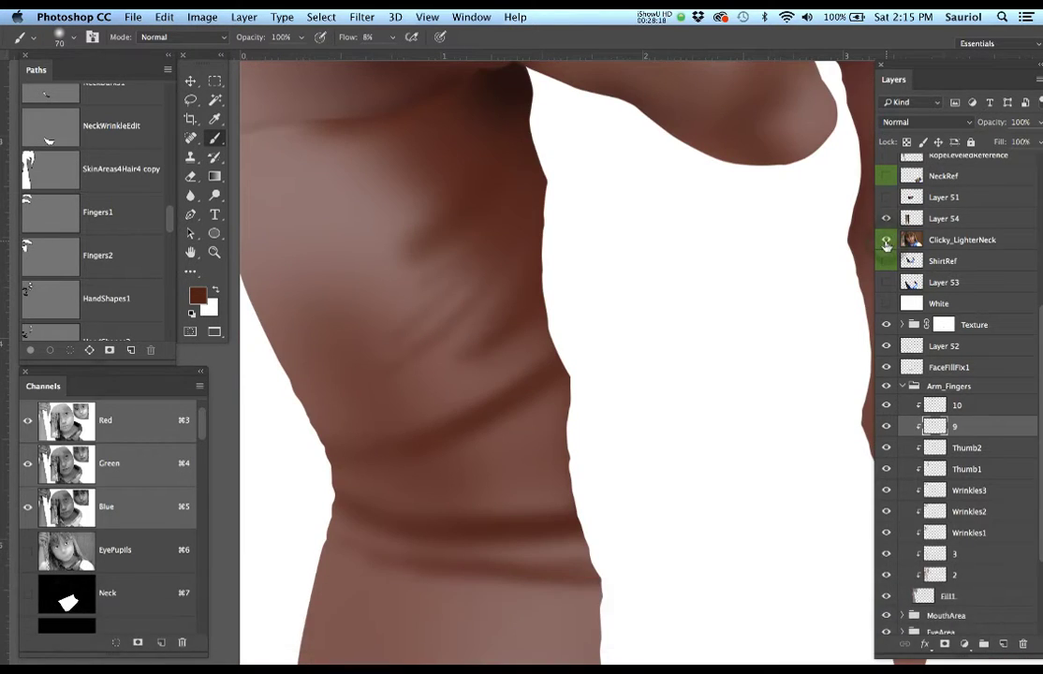
{"action": "left_click", "coordinate": [887, 244]}
{"action": "left_click", "coordinate": [887, 244]}
{"action": "left_click", "coordinate": [886, 244]}
{"action": "left_click", "coordinate": [887, 245]}
{"action": "left_click", "coordinate": [887, 245]}
{"action": "left_click", "coordinate": [887, 246]}
{"action": "left_click", "coordinate": [887, 427]}
{"action": "left_click", "coordinate": [887, 427]}
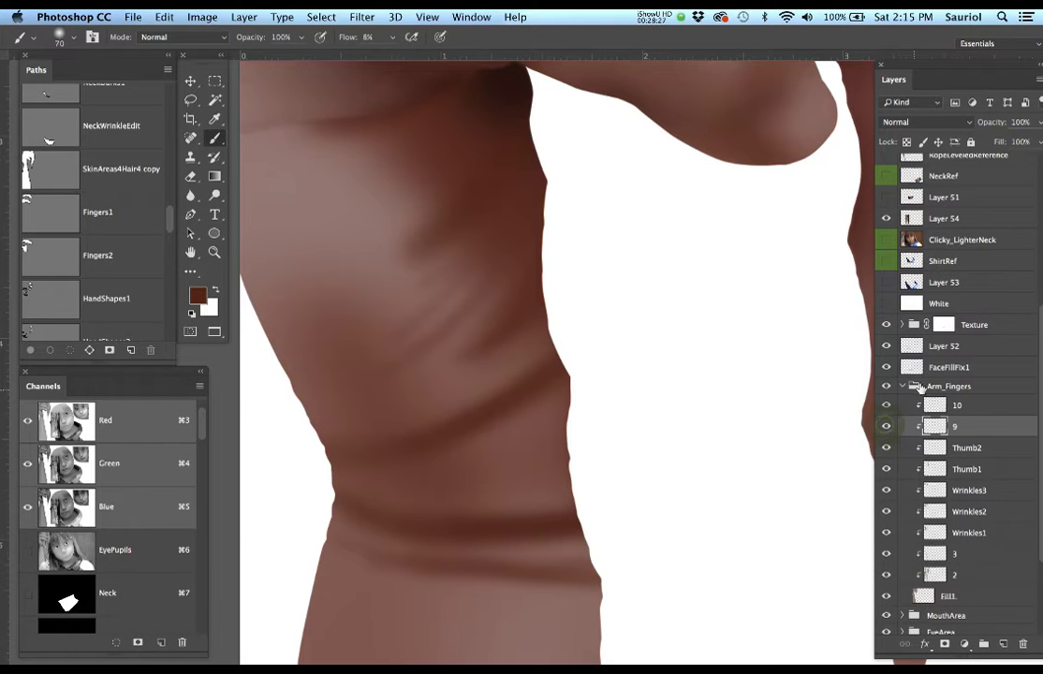
Rename layer 9 as UnderLittleFinger.
{"action": "double_click", "coordinate": [955, 427]}
{"action": "type", "text": "Un"}
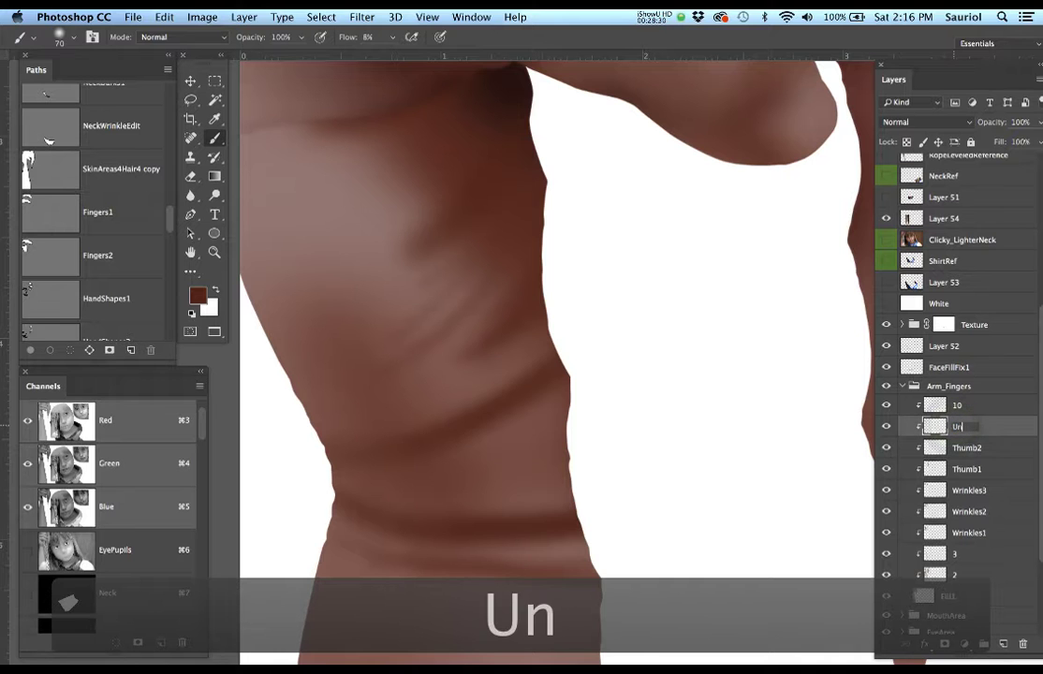
{"action": "type", "text": "derLi"}
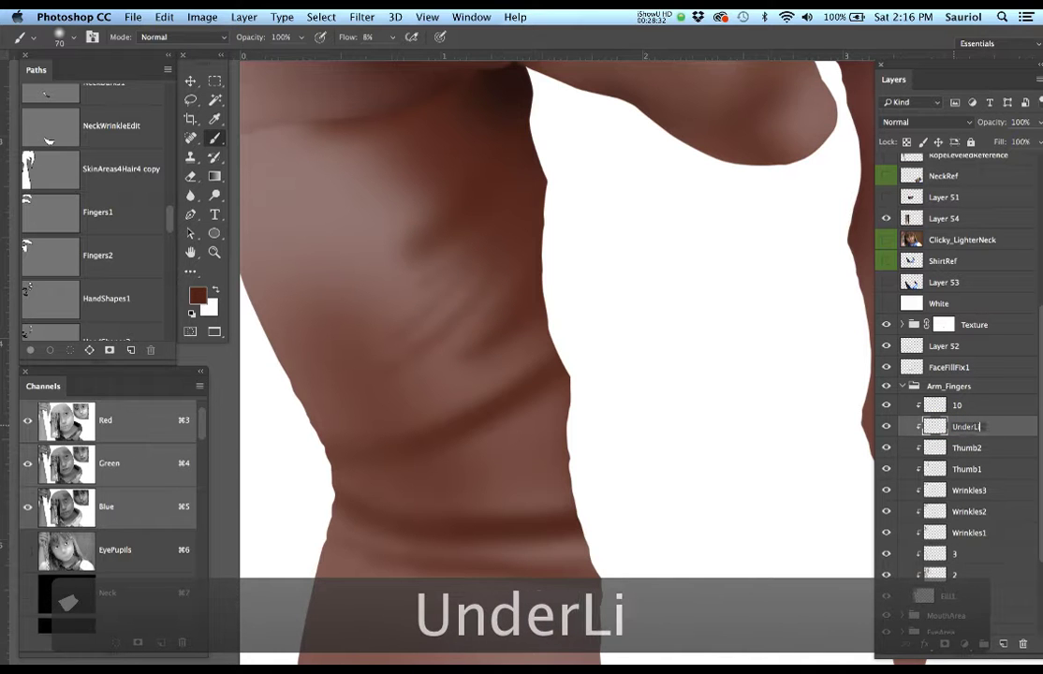
{"action": "type", "text": "ttleFinger"}
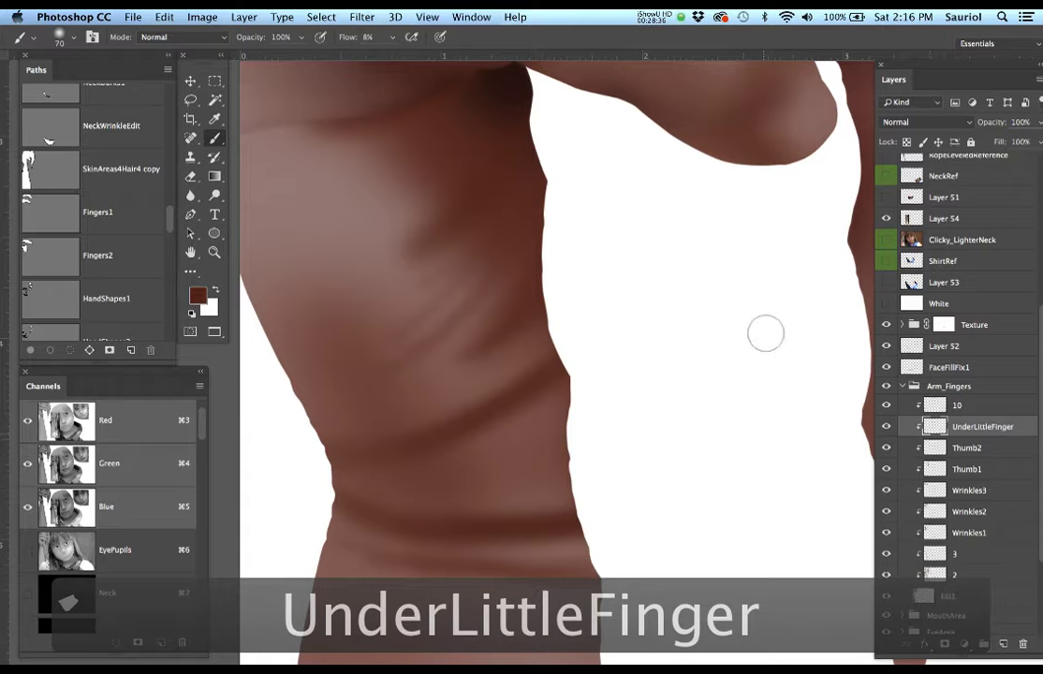
Sample near-black from the reference beneath the little finger and paint the diagonal palm crease and corner shadow, using brush sizes 45 and 70.
{"action": "left_click_drag", "start_coordinate": [715, 247], "coordinate": [819, 273]}
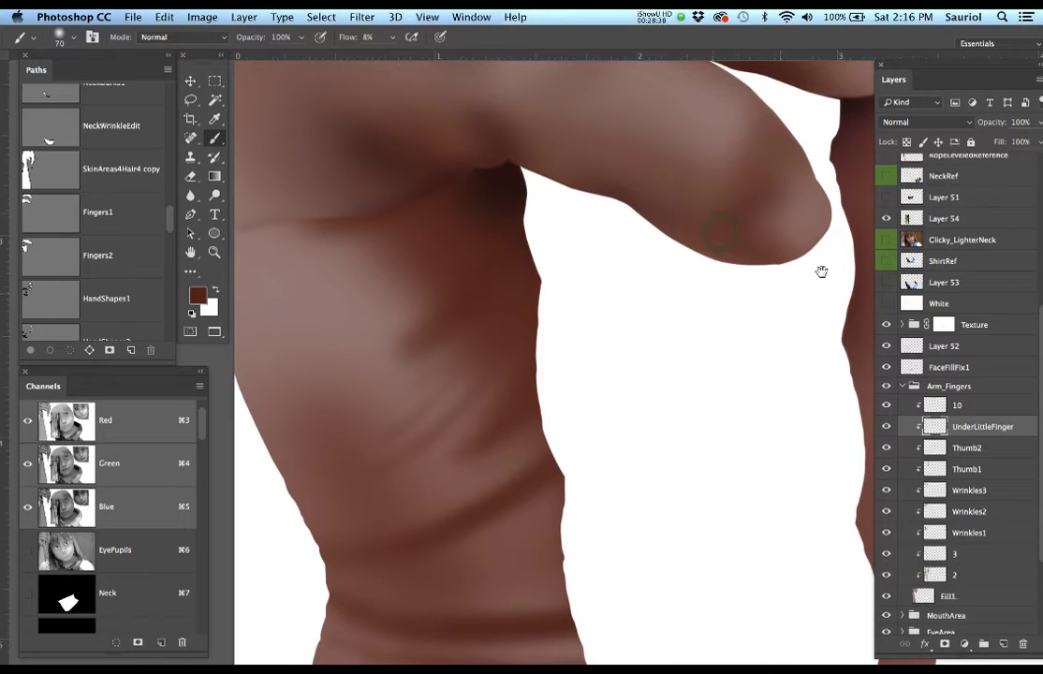
{"action": "scroll", "coordinate": [727, 233], "scroll_direction": "up", "scroll_amount": 3}
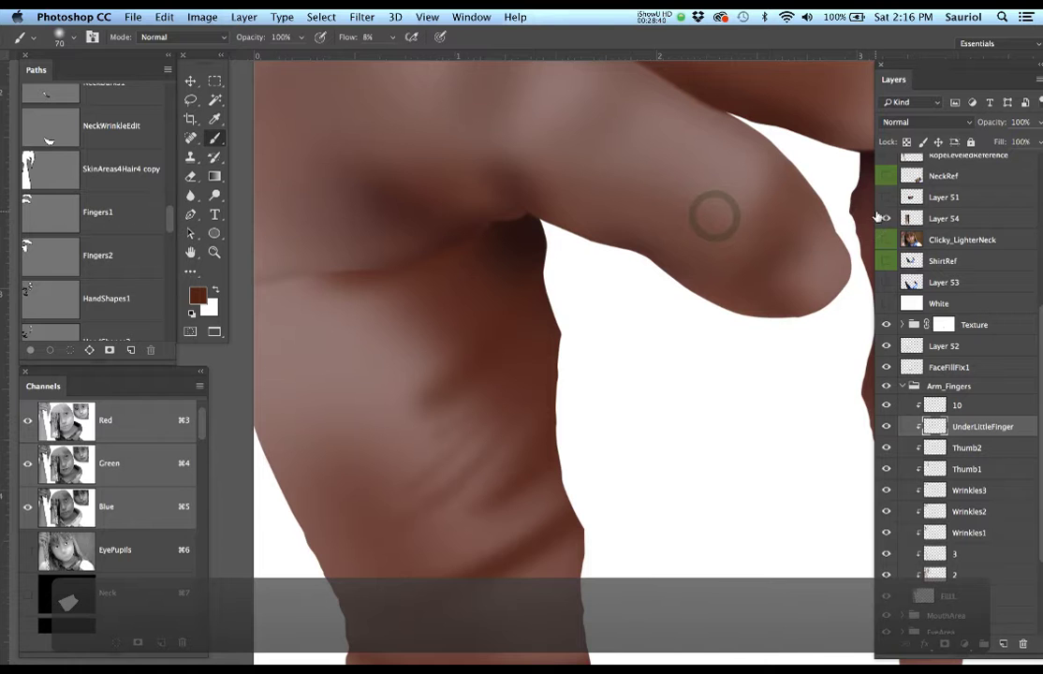
{"action": "left_click", "coordinate": [885, 240]}
{"action": "key", "text": "bracketleft"}
{"action": "key", "text": "bracketleft"}
{"action": "key", "text": "bracketleft"}
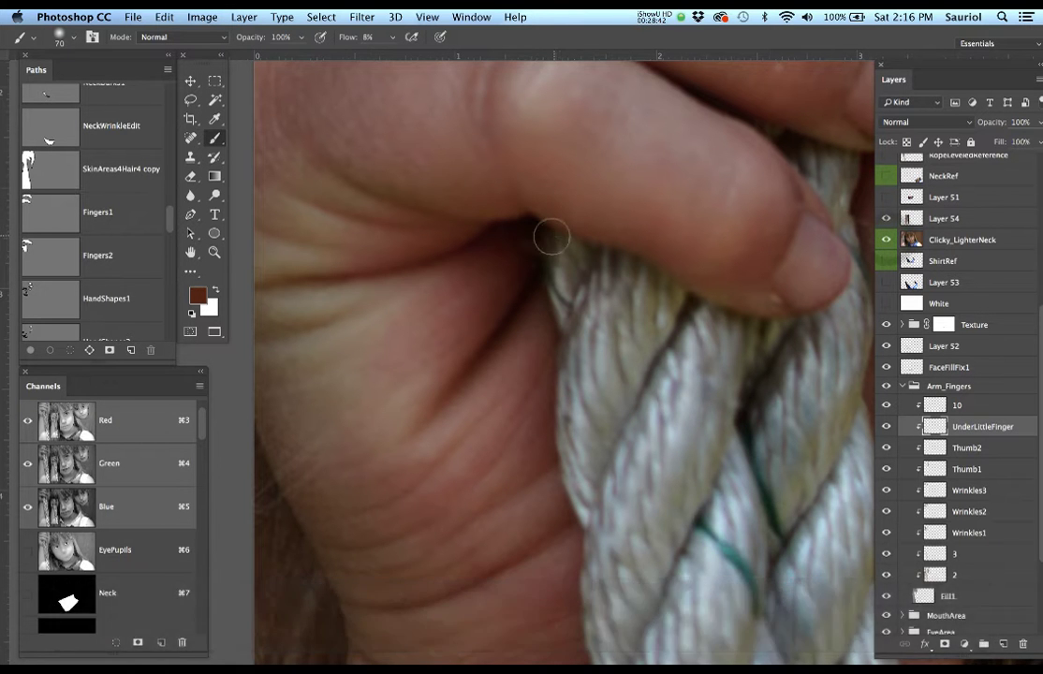
{"action": "left_click", "coordinate": [520, 223], "text": "alt"}
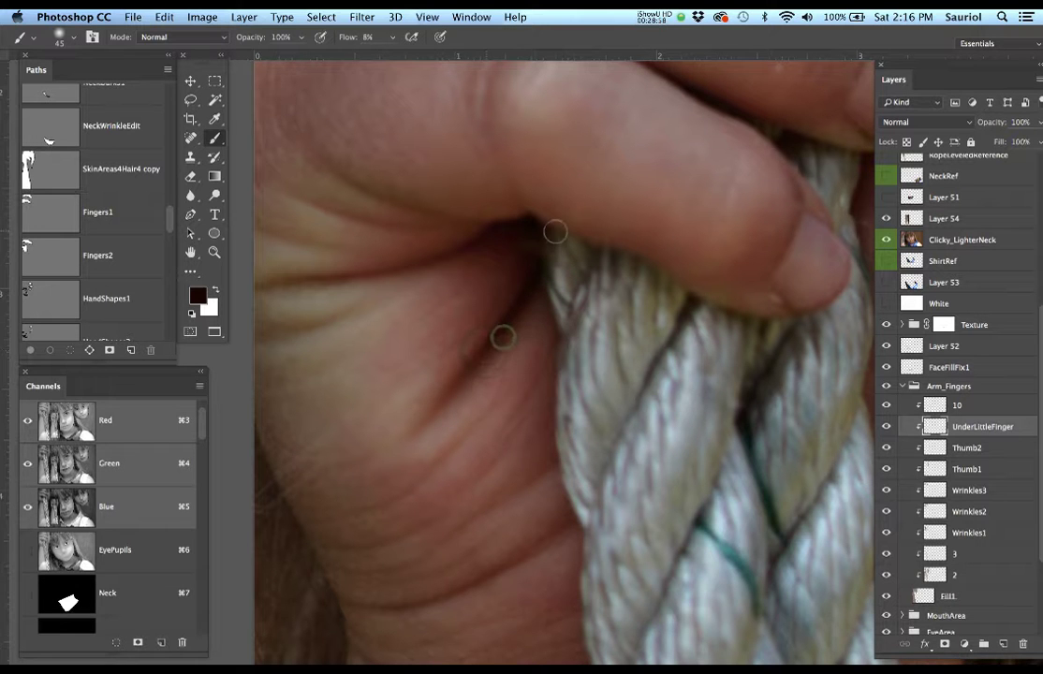
{"action": "key", "text": "bracketright"}
{"action": "key", "text": "bracketright"}
{"action": "key", "text": "bracketright"}
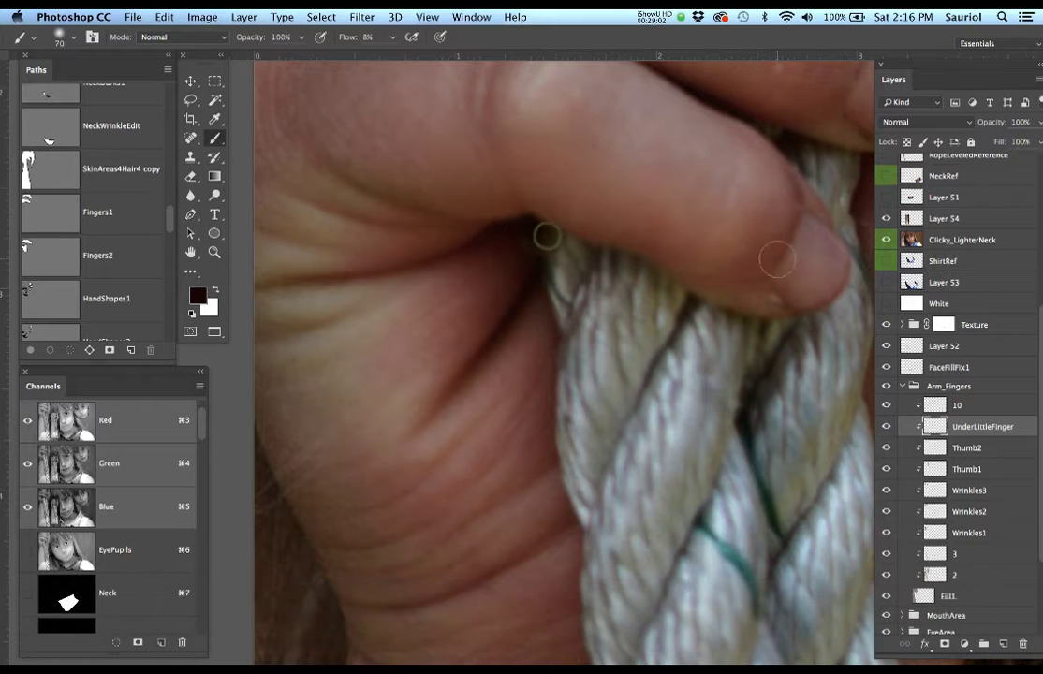
Toggle the Clicky_LighterNeck reference to compare the whole painted hand with the photo, and examine the wrist creases.
{"action": "left_click", "coordinate": [886, 240]}
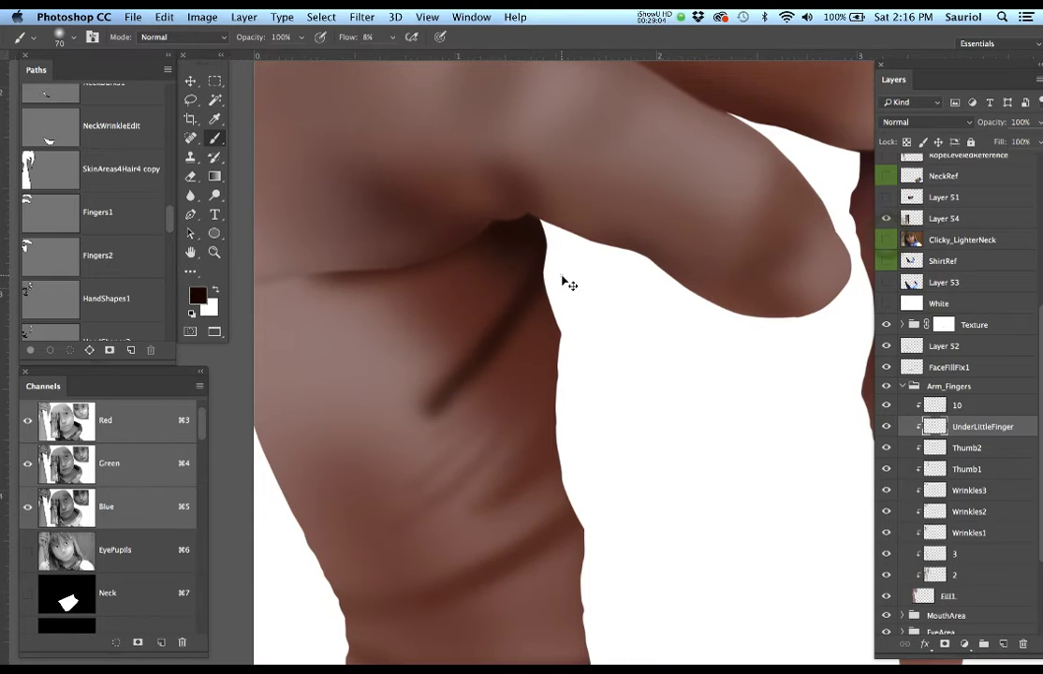
{"action": "scroll", "coordinate": [567, 283], "scroll_direction": "down", "scroll_amount": 3}
{"action": "scroll", "coordinate": [559, 275], "scroll_direction": "left", "scroll_amount": 2}
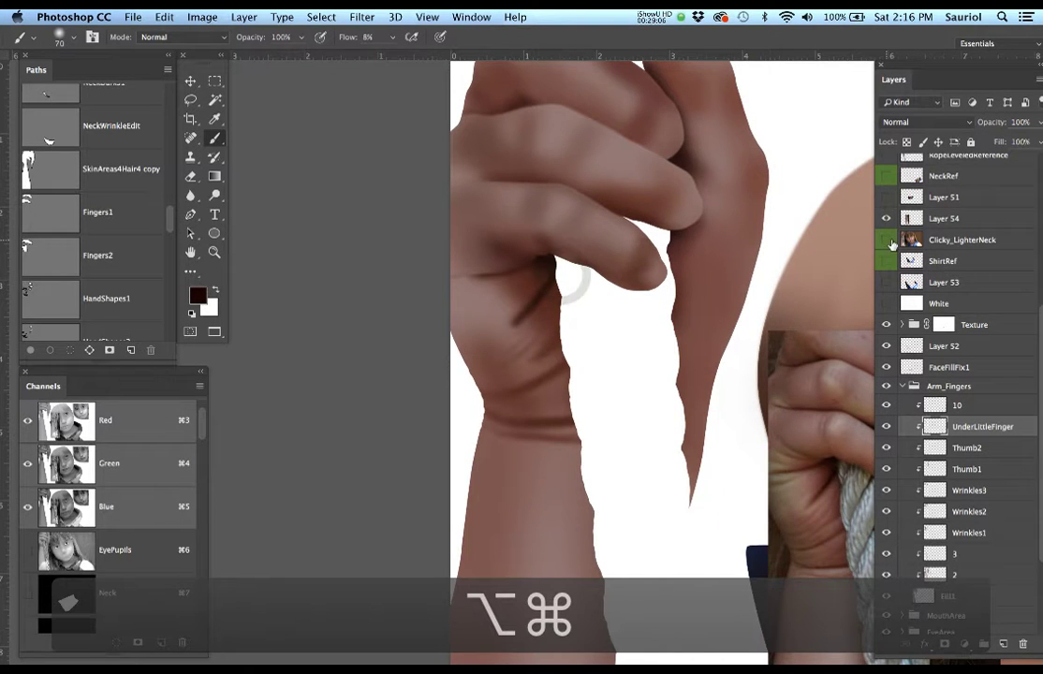
{"action": "left_click", "coordinate": [887, 241]}
{"action": "left_click", "coordinate": [887, 240]}
{"action": "left_click", "coordinate": [887, 241]}
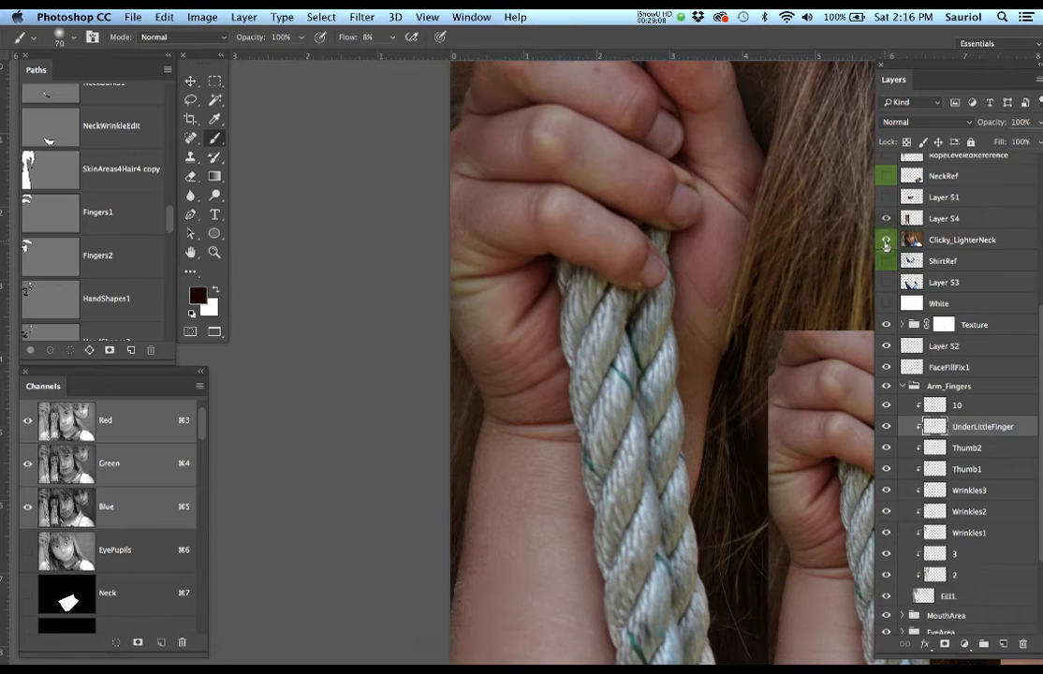
{"action": "scroll", "coordinate": [532, 311], "scroll_direction": "down", "scroll_amount": 3}
{"action": "scroll", "coordinate": [532, 312], "scroll_direction": "right", "scroll_amount": 2}
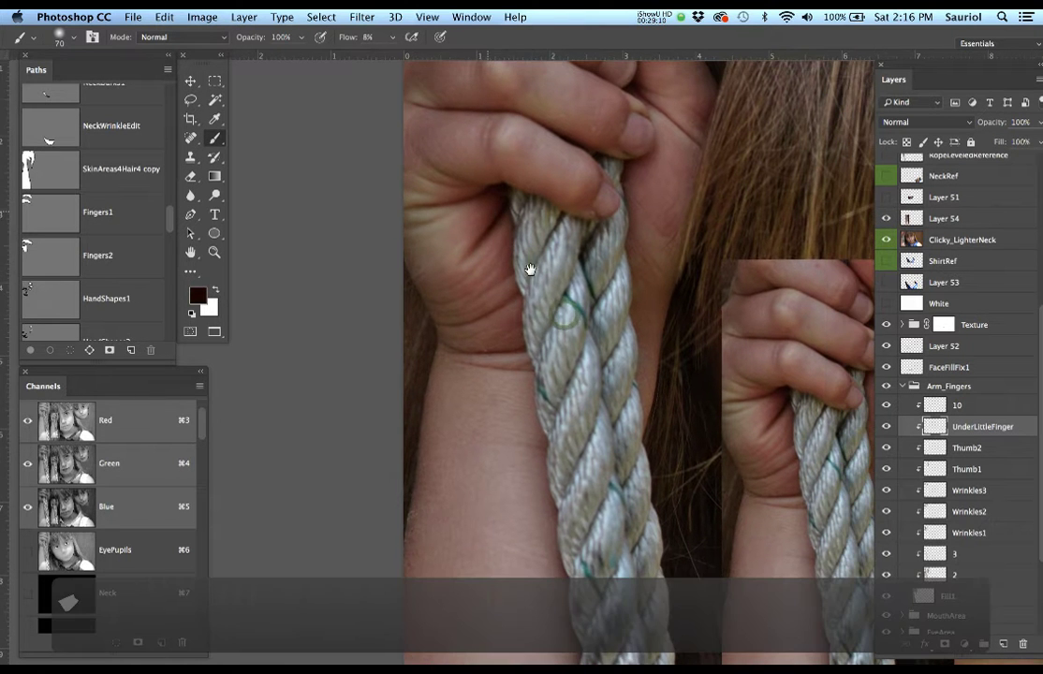
{"action": "left_click", "coordinate": [886, 241]}
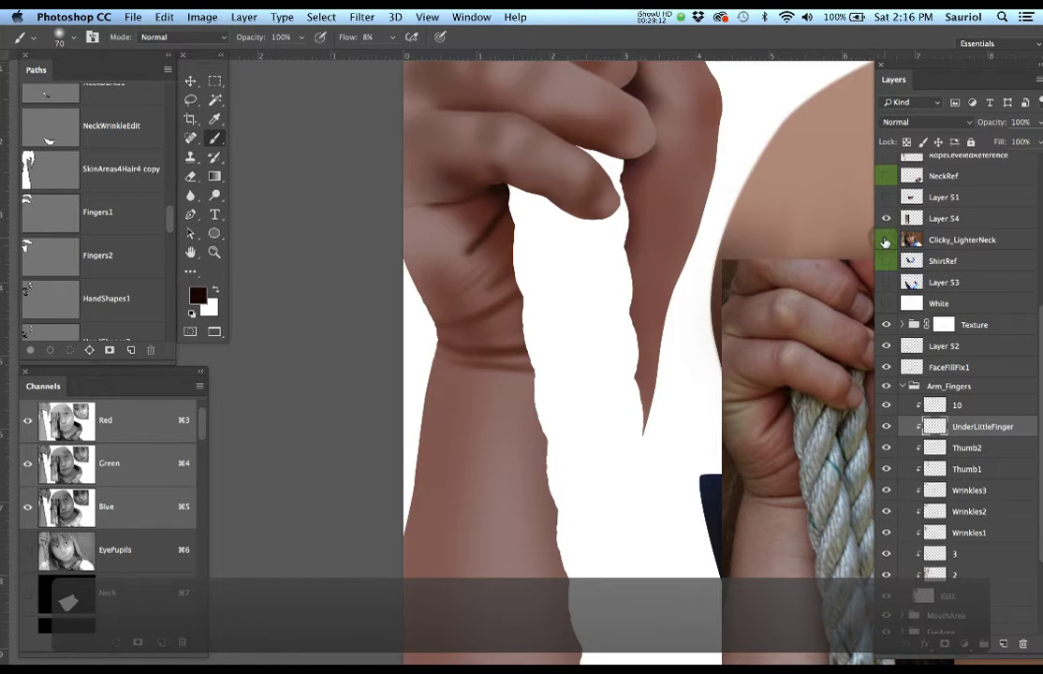
{"action": "left_click", "coordinate": [886, 241]}
{"action": "left_click", "coordinate": [885, 240]}
{"action": "left_click", "coordinate": [886, 241]}
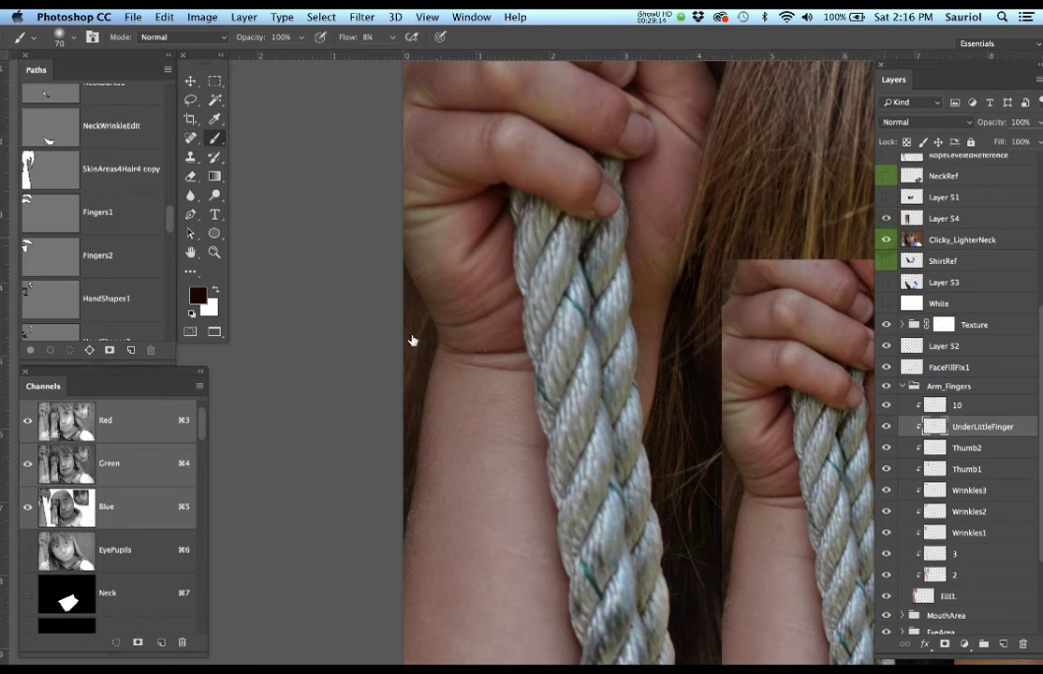
{"action": "left_click_drag", "start_coordinate": [507, 358], "coordinate": [541, 351]}
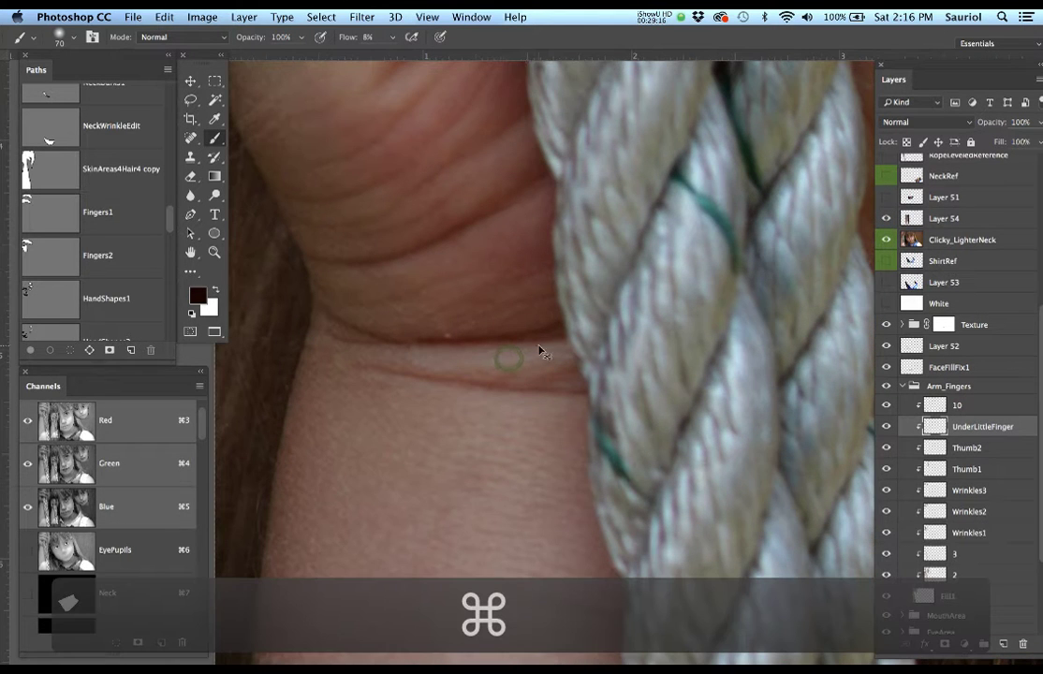
{"action": "key", "text": "bracketleft"}
{"action": "key", "text": "bracketleft"}
{"action": "key", "text": "bracketleft"}
{"action": "key", "text": "bracketleft"}
{"action": "key", "text": "bracketleft"}
{"action": "key", "text": "bracketleft"}
{"action": "key", "text": "bracketleft"}
{"action": "key", "text": "bracketleft"}
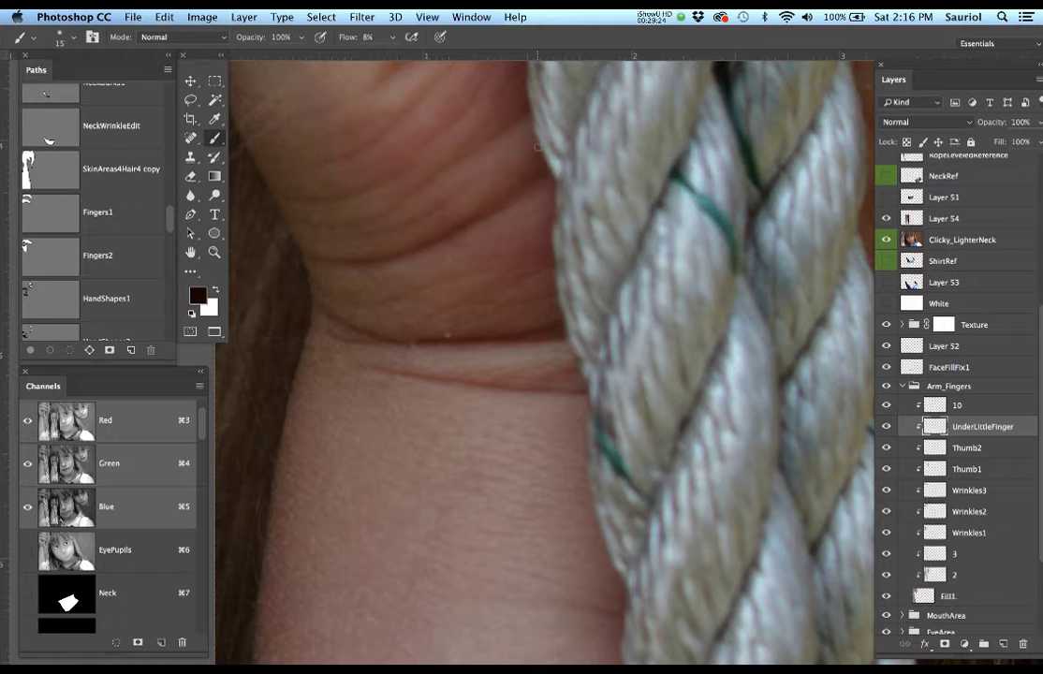
{"action": "key", "text": "bracketright"}
{"action": "key", "text": "bracketright"}
{"action": "key", "text": "bracketright"}
{"action": "key", "text": "bracketright"}
{"action": "key", "text": "bracketright"}
{"action": "key", "text": "bracketright"}
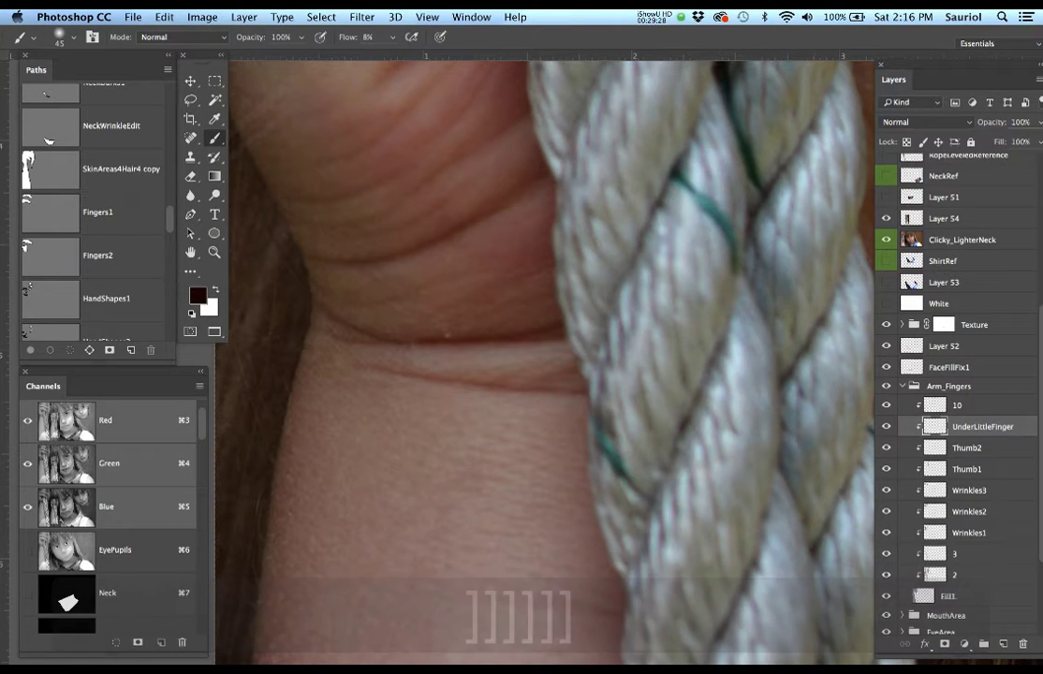
Hide the Clicky_LighterNeck reference to show the whole painted hand, and enlarge the brush to 125.
{"action": "left_click", "coordinate": [886, 240]}
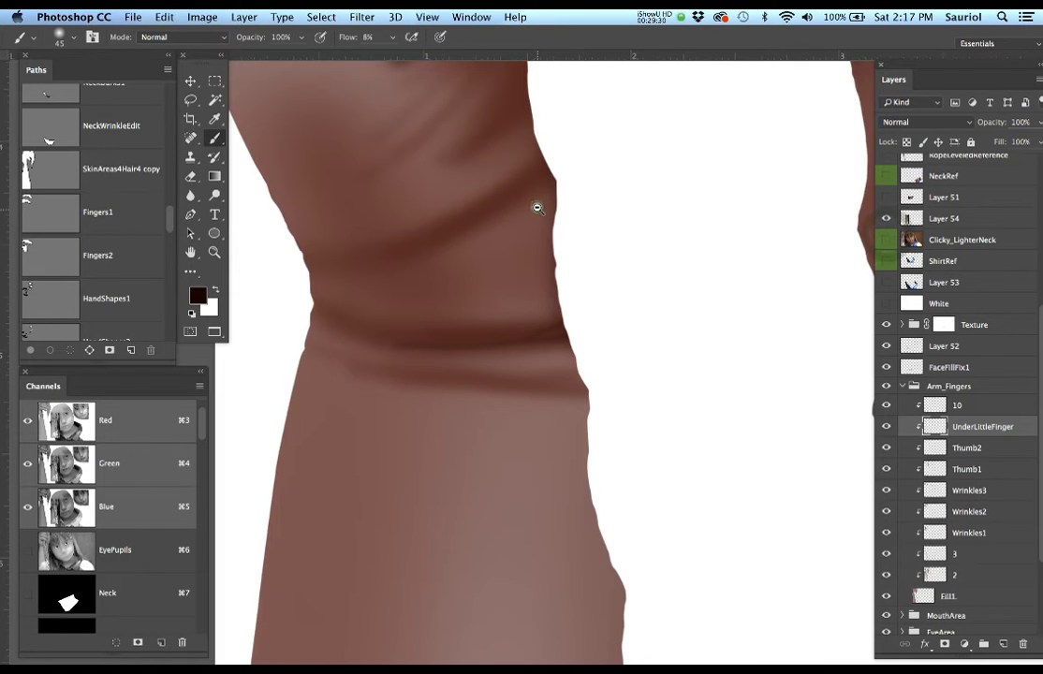
{"action": "scroll", "coordinate": [539, 206], "scroll_direction": "down", "scroll_amount": 5}
{"action": "left_click_drag", "start_coordinate": [525, 190], "coordinate": [517, 221]}
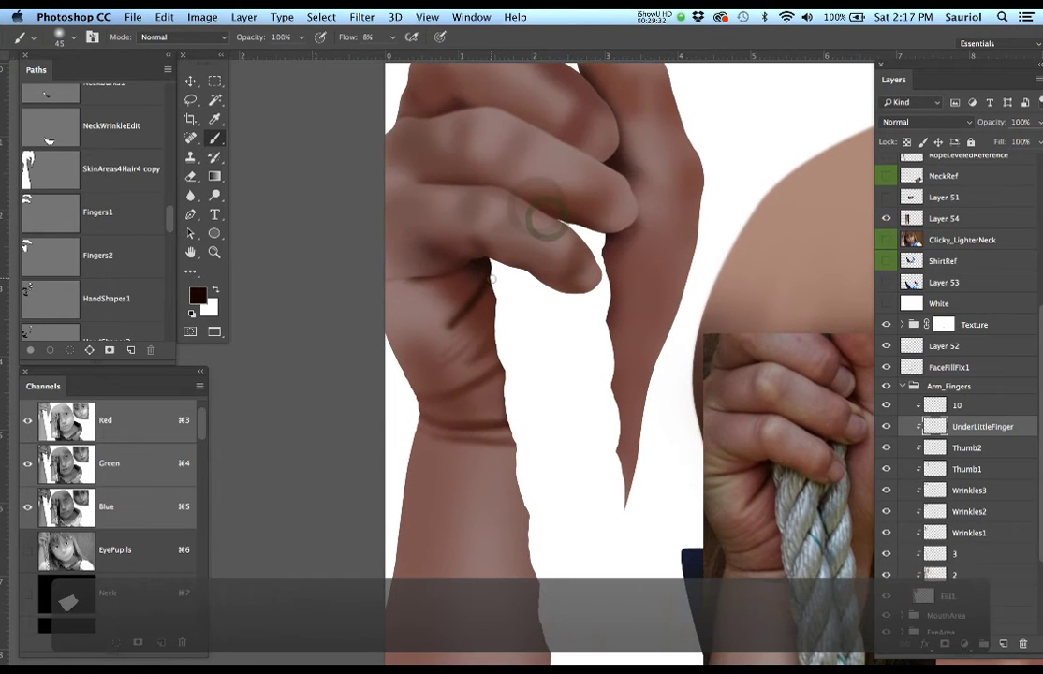
{"action": "key", "text": "bracketright"}
{"action": "key", "text": "bracketright"}
{"action": "key", "text": "bracketright"}
{"action": "key", "text": "bracketright"}
{"action": "key", "text": "bracketright"}
{"action": "key", "text": "bracketright"}
{"action": "key", "text": "bracketright"}
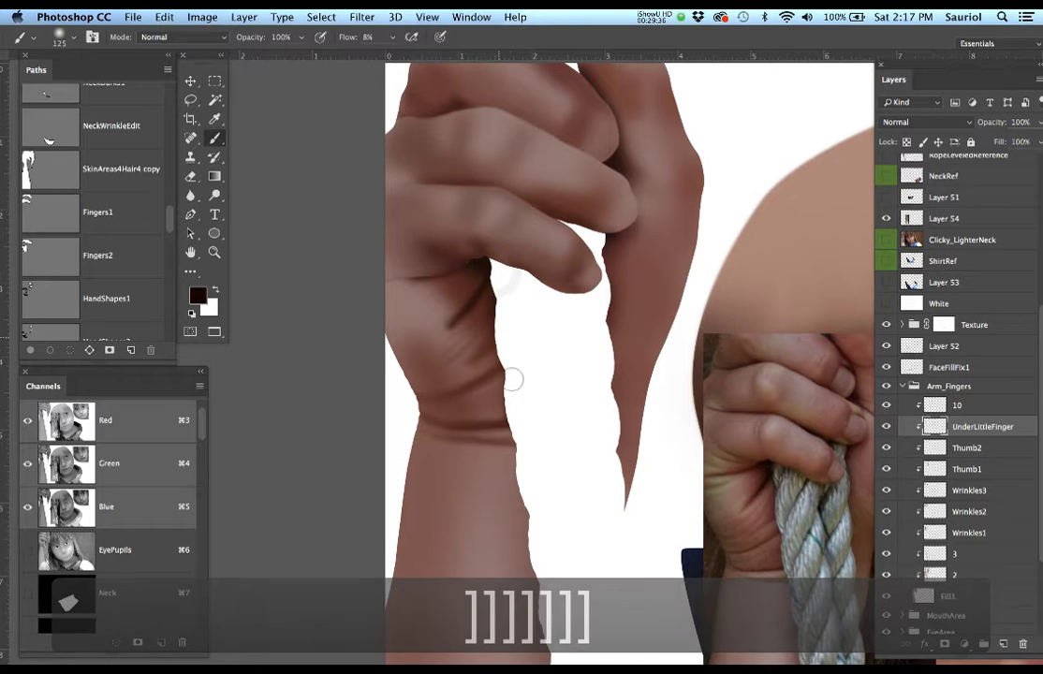
{"action": "left_click", "coordinate": [551, 356], "text": "alt"}
{"action": "left_click_drag", "start_coordinate": [551, 357], "coordinate": [529, 406]}
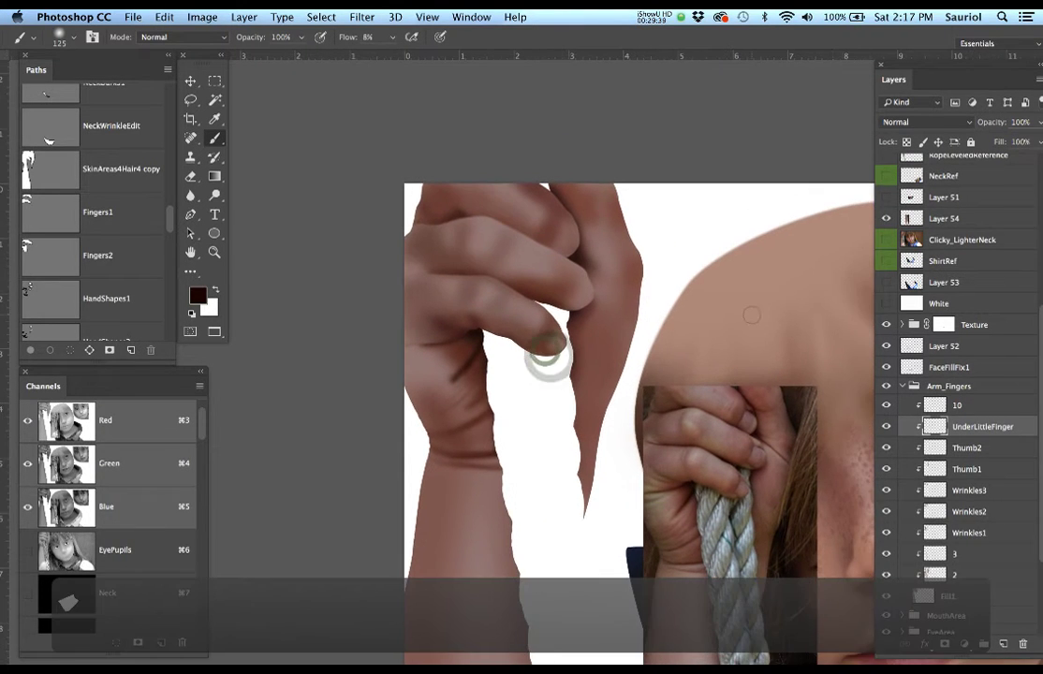
Toggle the Clicky_LighterNeck reference repeatedly to compare the tones and creases of the painted hand with the photo.
{"action": "left_click", "coordinate": [887, 239]}
{"action": "left_click", "coordinate": [887, 239]}
{"action": "left_click", "coordinate": [887, 240]}
{"action": "left_click", "coordinate": [887, 240]}
{"action": "left_click", "coordinate": [887, 240]}
{"action": "left_click", "coordinate": [887, 239]}
{"action": "left_click", "coordinate": [887, 240]}
{"action": "left_click", "coordinate": [887, 240]}
{"action": "left_click", "coordinate": [887, 240]}
{"action": "left_click", "coordinate": [887, 239]}
{"action": "left_click", "coordinate": [887, 240]}
{"action": "left_click", "coordinate": [887, 240]}
{"action": "left_click", "coordinate": [888, 242]}
{"action": "left_click", "coordinate": [887, 242]}
{"action": "left_click", "coordinate": [888, 242]}
{"action": "left_click", "coordinate": [887, 242]}
{"action": "left_click", "coordinate": [887, 242]}
{"action": "left_click", "coordinate": [888, 242]}
{"action": "scroll", "coordinate": [498, 218], "scroll_direction": "up", "scroll_amount": 3}
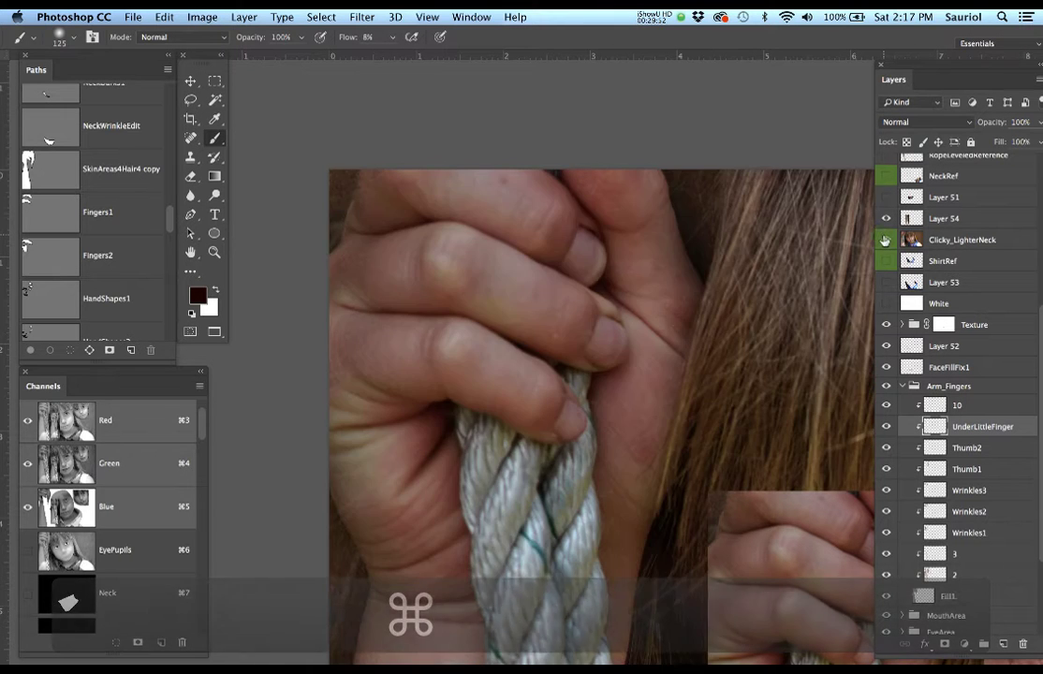
{"action": "left_click", "coordinate": [886, 241]}
{"action": "left_click", "coordinate": [886, 240]}
{"action": "left_click", "coordinate": [885, 241]}
{"action": "left_click", "coordinate": [886, 241]}
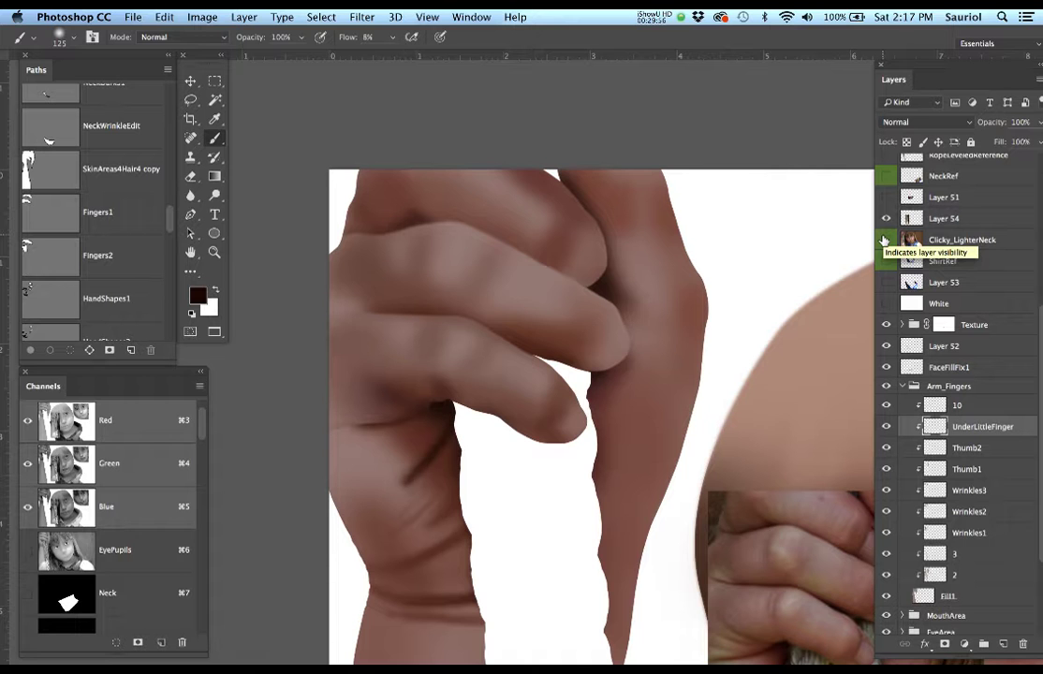
{"action": "left_click", "coordinate": [885, 240]}
{"action": "left_click", "coordinate": [885, 240]}
{"action": "left_click", "coordinate": [885, 241]}
{"action": "left_click", "coordinate": [885, 240]}
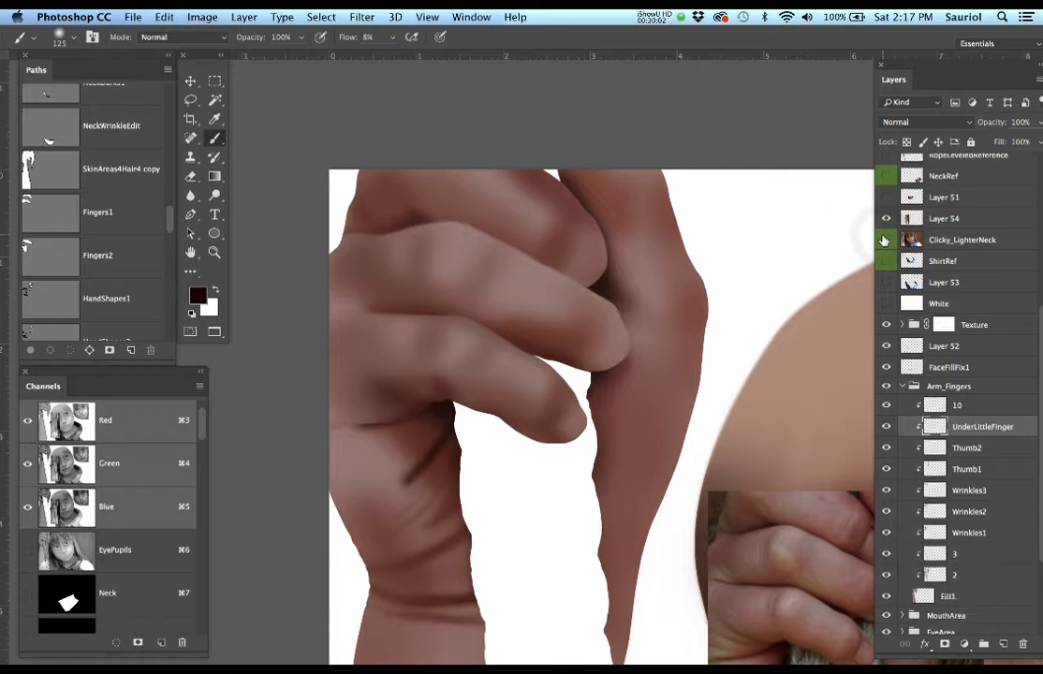
{"action": "left_click", "coordinate": [885, 240]}
{"action": "left_click", "coordinate": [885, 241]}
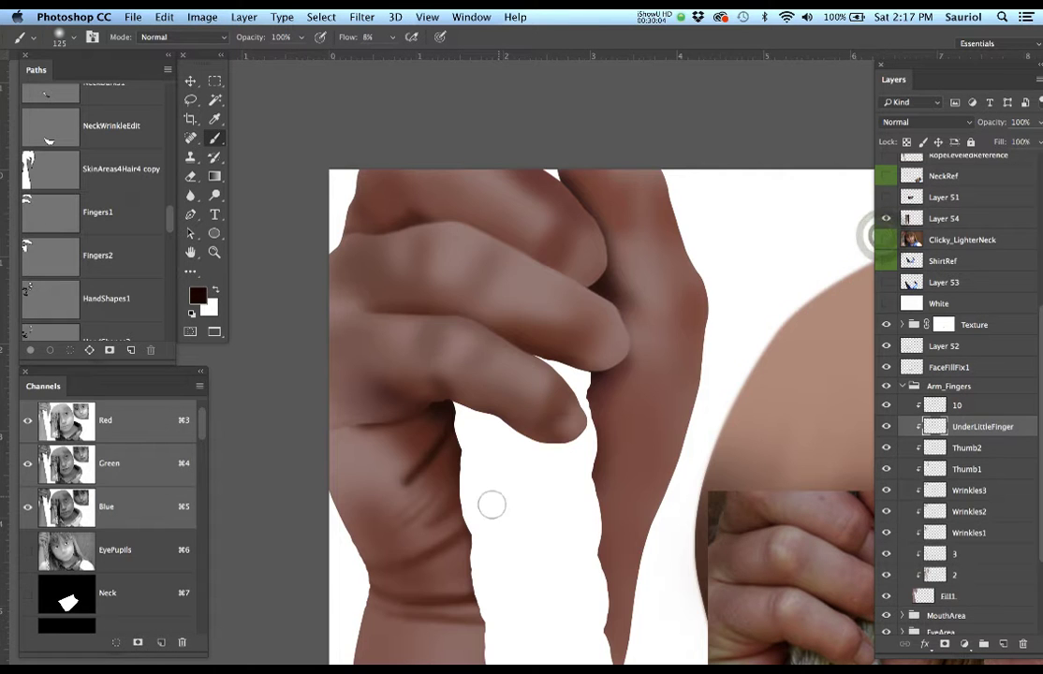
Check the UnderLittleFinger shading with its layer toggled, clear the selection, and add a white layer mask to that layer.
{"action": "left_click_drag", "start_coordinate": [439, 468], "coordinate": [611, 356]}
{"action": "left_click", "coordinate": [885, 427]}
{"action": "left_click", "coordinate": [885, 427]}
{"action": "key", "text": "super+d"}
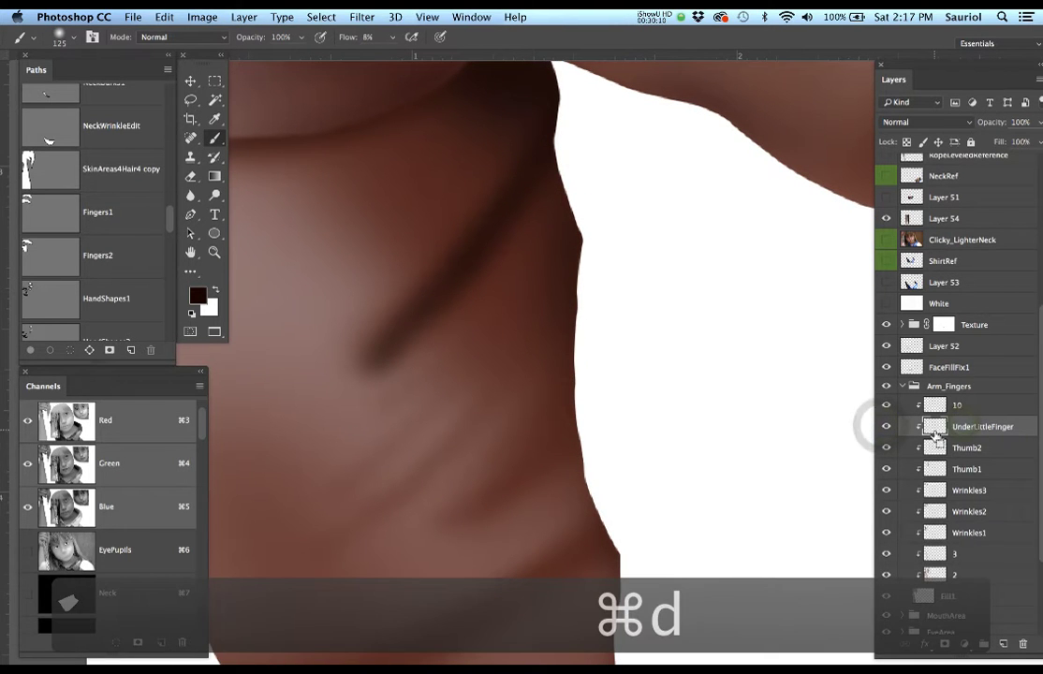
{"action": "left_click", "coordinate": [945, 644]}
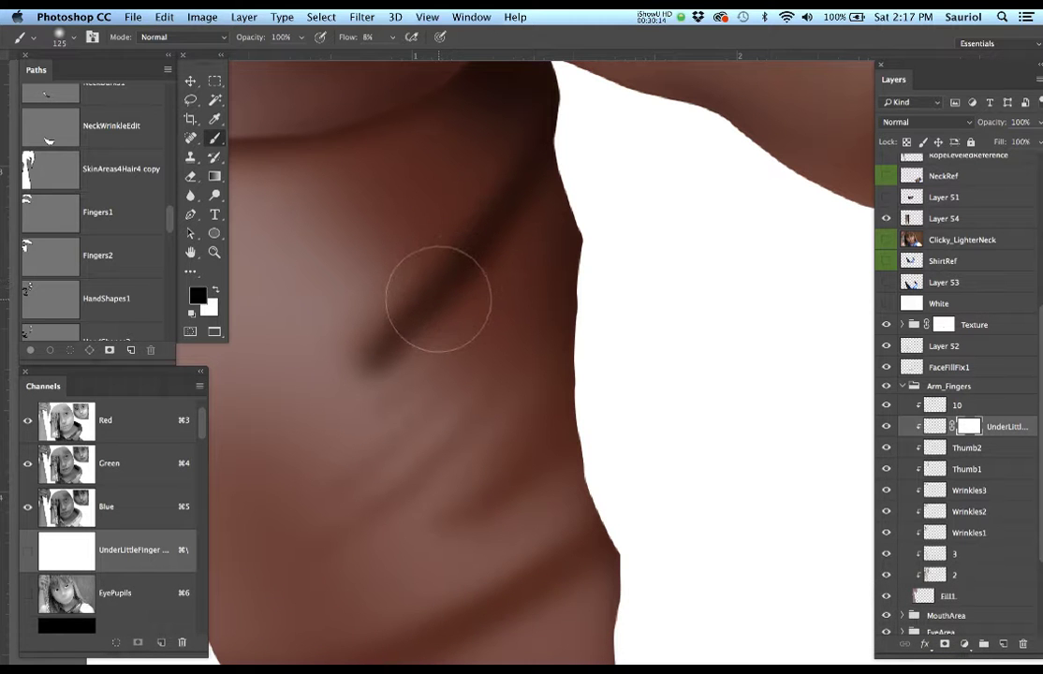
Paint black on the UnderLittleFinger mask with a size 45 brush to soften the upper edge of the diagonal palm crease.
{"action": "key", "text": "bracketleft"}
{"action": "key", "text": "bracketleft"}
{"action": "key", "text": "bracketleft"}
{"action": "key", "text": "bracketleft"}
{"action": "key", "text": "bracketleft"}
{"action": "key", "text": "bracketleft"}
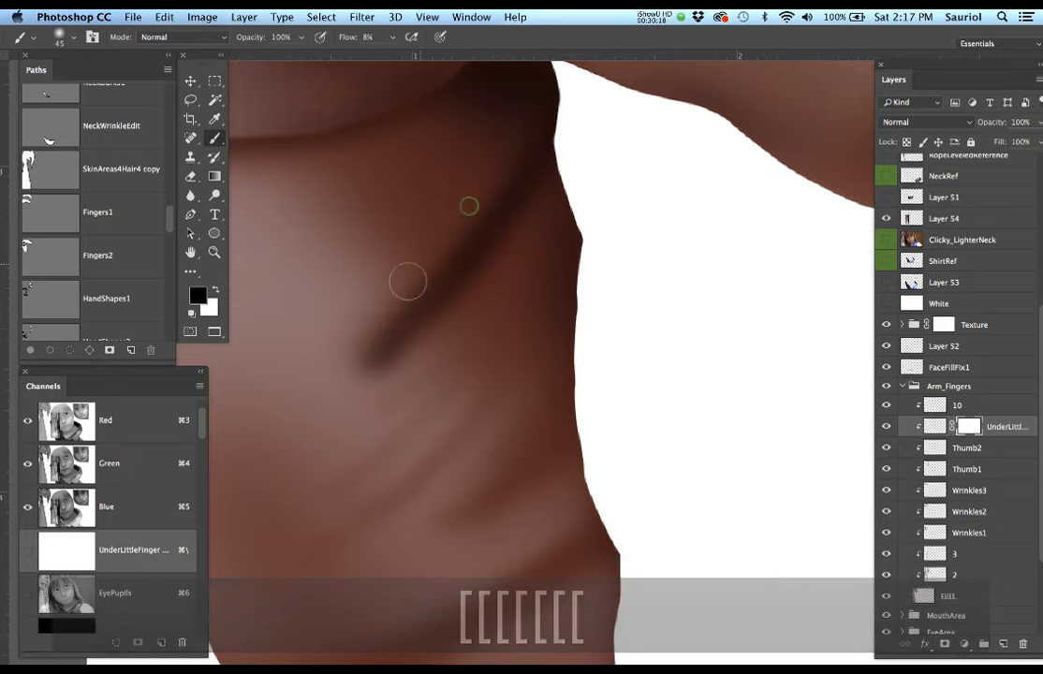
{"action": "left_click_drag", "start_coordinate": [467, 226], "coordinate": [324, 417]}
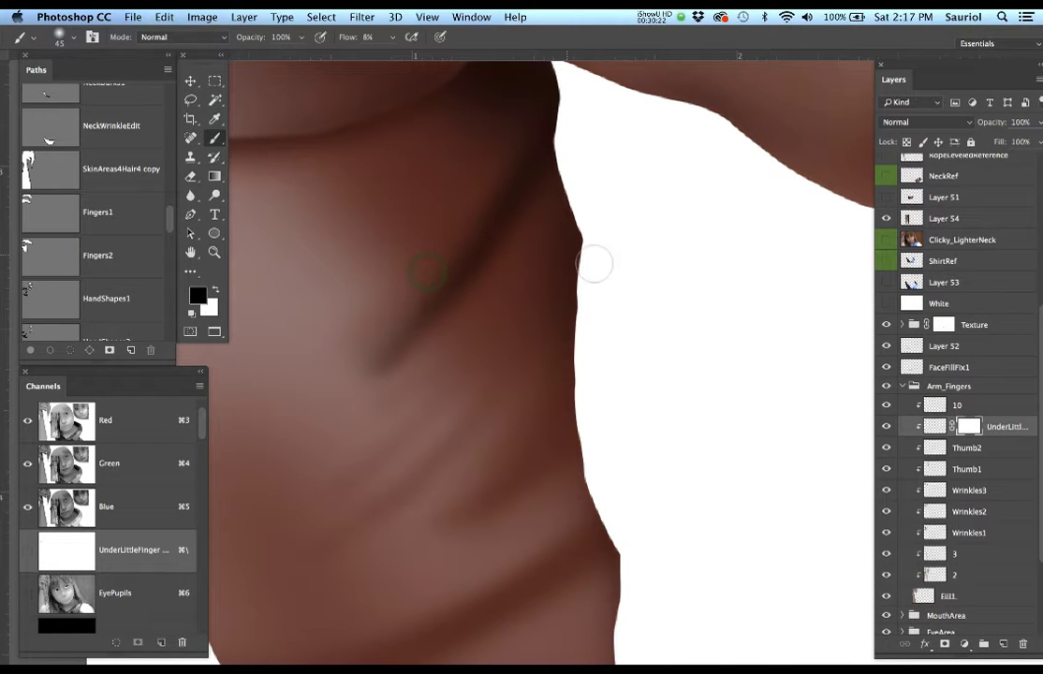
Compare the diagonal palm crease with the Clicky_LighterNeck reference and thin both its edges with more black strokes on the mask.
{"action": "left_click", "coordinate": [887, 240]}
{"action": "left_click", "coordinate": [887, 240]}
{"action": "left_click", "coordinate": [888, 240]}
{"action": "left_click", "coordinate": [888, 240]}
{"action": "left_click", "coordinate": [446, 242]}
{"action": "left_click", "coordinate": [456, 217]}
{"action": "left_click_drag", "start_coordinate": [444, 232], "coordinate": [323, 412]}
{"action": "left_click_drag", "start_coordinate": [364, 375], "coordinate": [447, 233]}
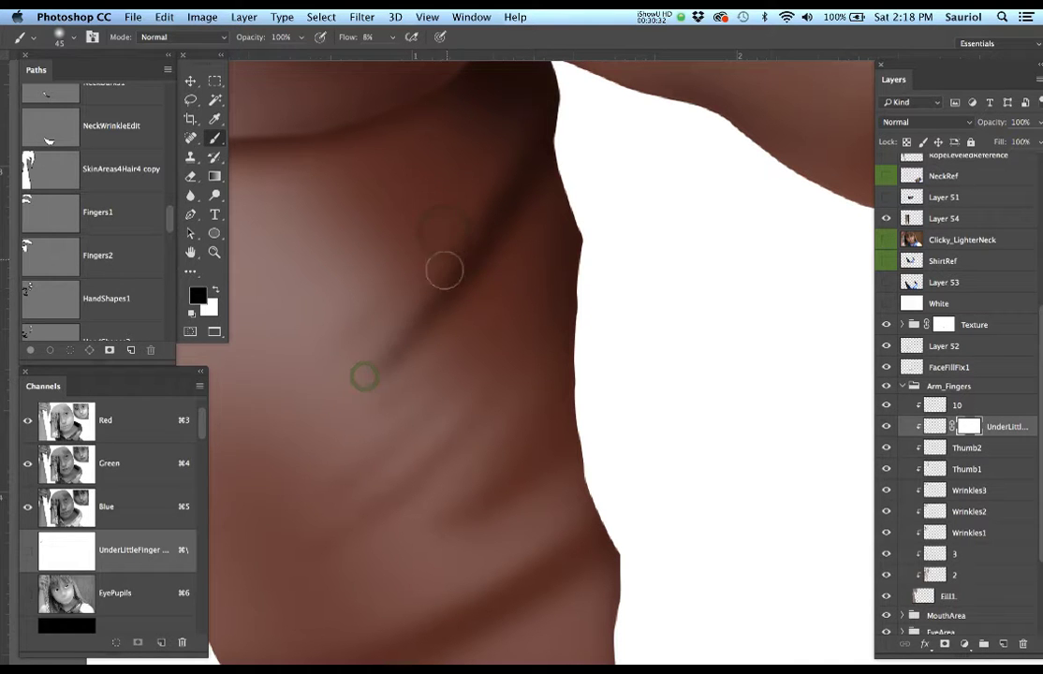
{"action": "mouse_move", "coordinate": [430, 350]}
{"action": "left_mouse_down"}
{"action": "mouse_move", "coordinate": [529, 229]}
{"action": "mouse_move", "coordinate": [506, 247]}
{"action": "left_mouse_up"}
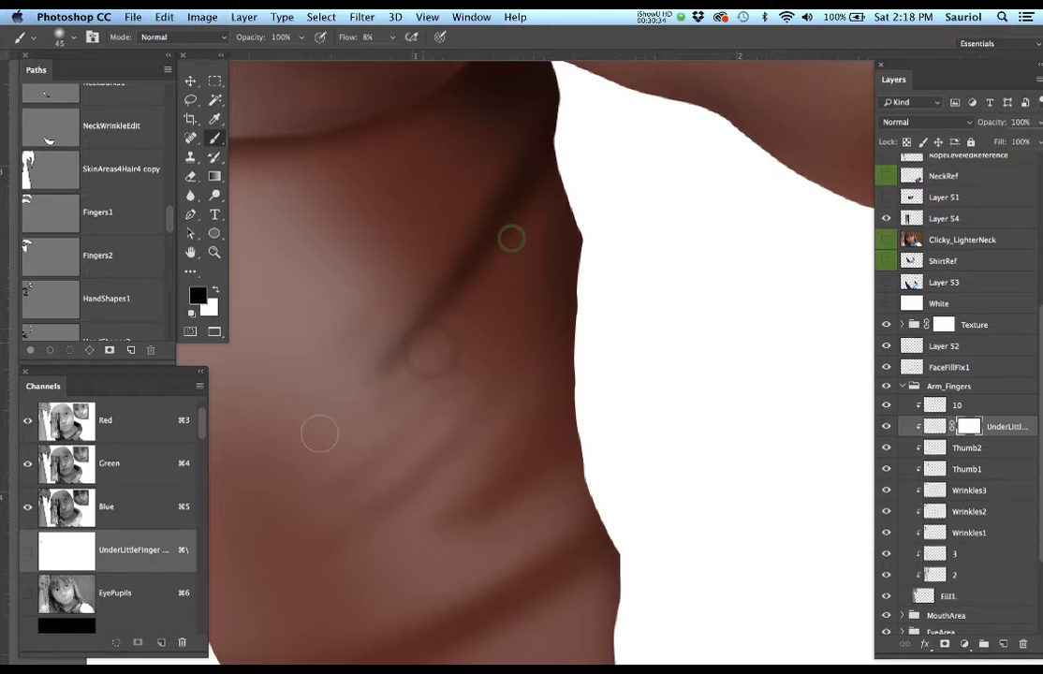
Enlarge the brush to 200 and fade the lower end of the diagonal palm crease on the UnderLittleFinger mask.
{"action": "left_click", "coordinate": [396, 416], "text": "alt"}
{"action": "key", "text": "bracketright"}
{"action": "key", "text": "bracketright"}
{"action": "key", "text": "bracketright"}
{"action": "key", "text": "bracketright"}
{"action": "key", "text": "bracketright"}
{"action": "key", "text": "bracketright"}
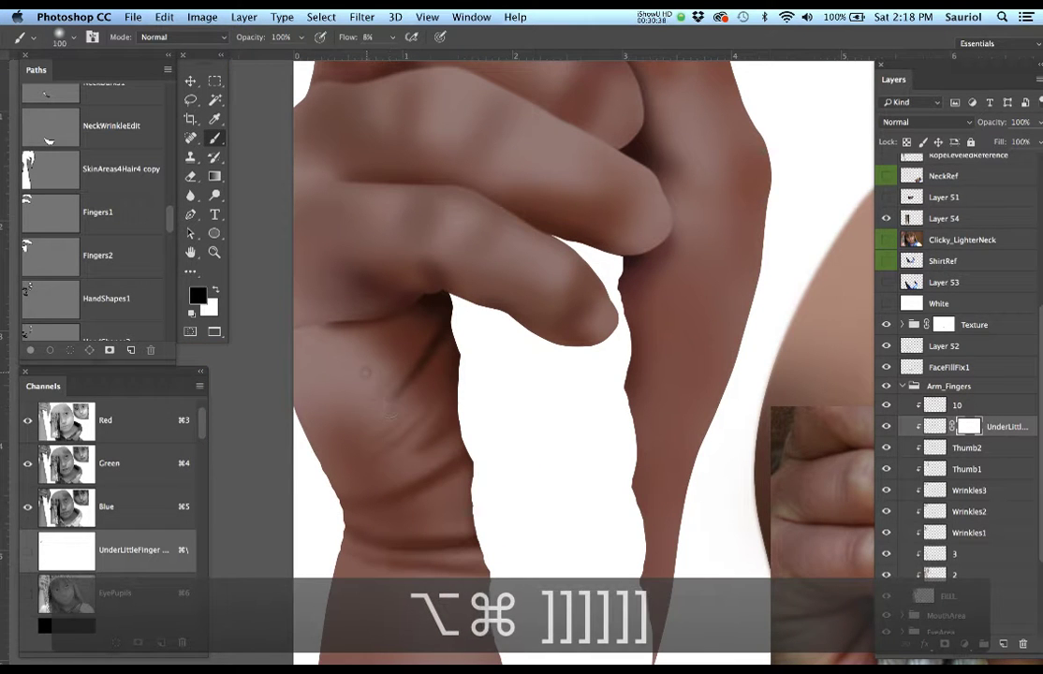
{"action": "key", "text": "bracketright"}
{"action": "key", "text": "bracketright"}
{"action": "key", "text": "bracketright"}
{"action": "key", "text": "bracketright"}
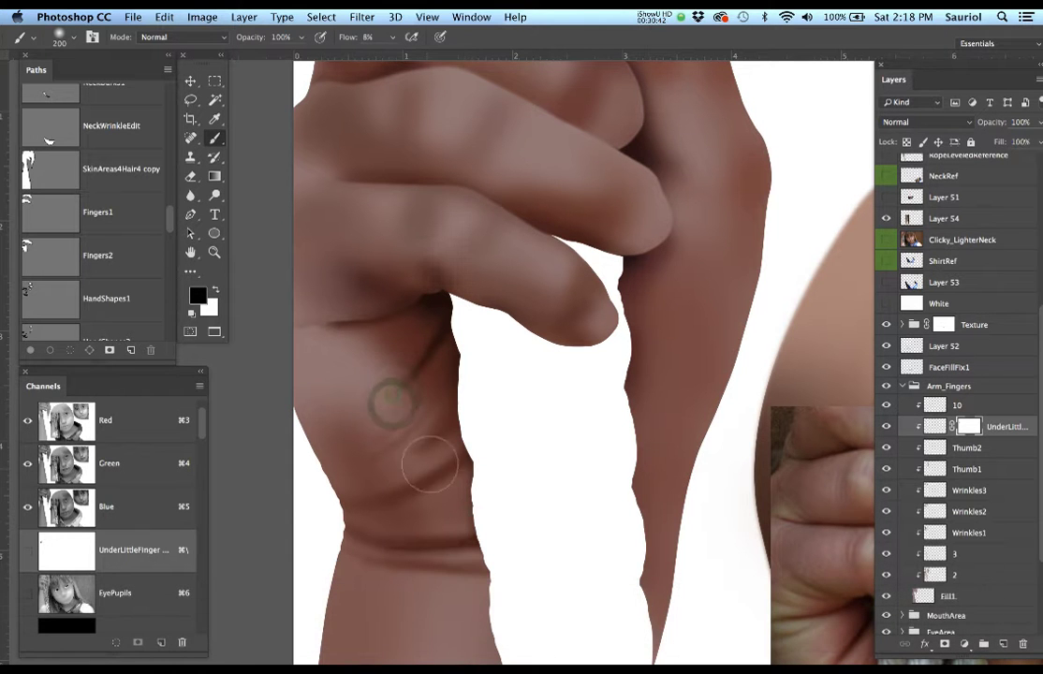
{"action": "left_click_drag", "start_coordinate": [547, 366], "coordinate": [551, 405]}
{"action": "left_click_drag", "start_coordinate": [541, 356], "coordinate": [518, 370]}
{"action": "left_click_drag", "start_coordinate": [588, 377], "coordinate": [590, 411]}
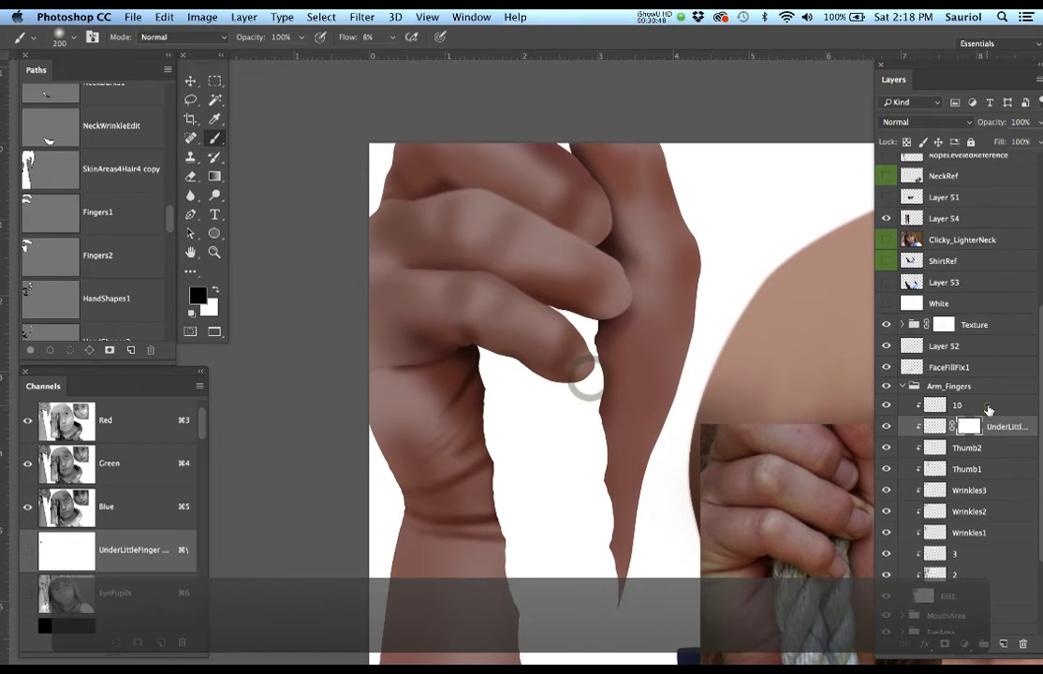
Add seven new empty layers at the top of the Arm_Fingers group.
{"action": "left_click", "coordinate": [1003, 644]}
{"action": "left_click", "coordinate": [1003, 643]}
{"action": "left_click", "coordinate": [1003, 644]}
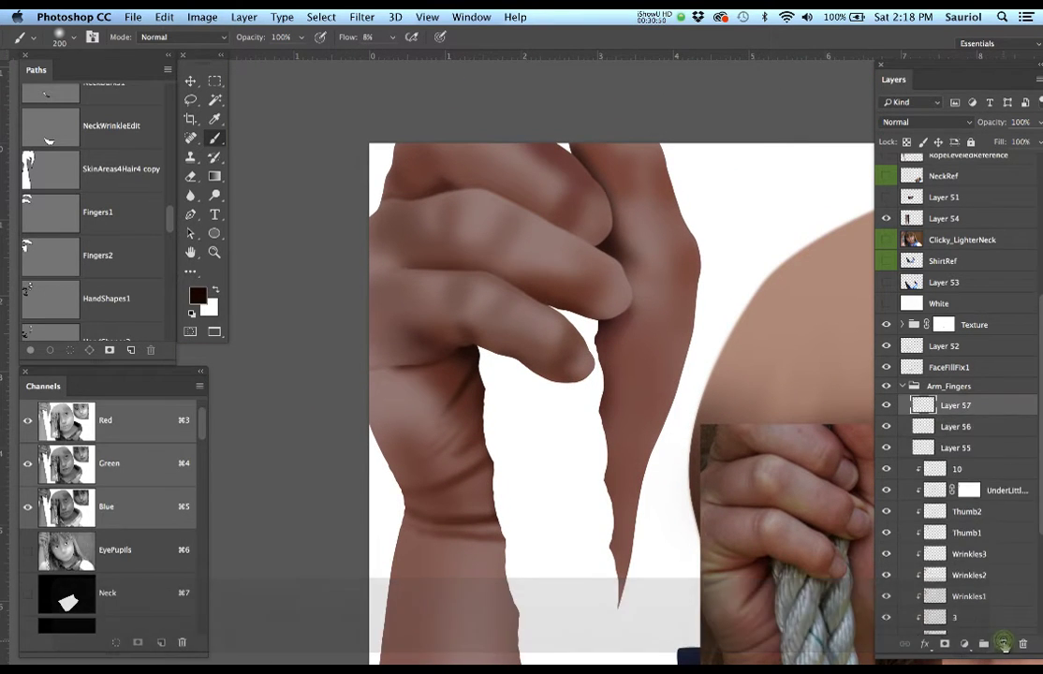
{"action": "left_click", "coordinate": [1003, 644]}
{"action": "left_click", "coordinate": [1003, 645]}
{"action": "left_click", "coordinate": [1004, 644]}
{"action": "left_click", "coordinate": [1003, 645]}
{"action": "scroll", "coordinate": [983, 527], "scroll_direction": "down", "scroll_amount": 3}
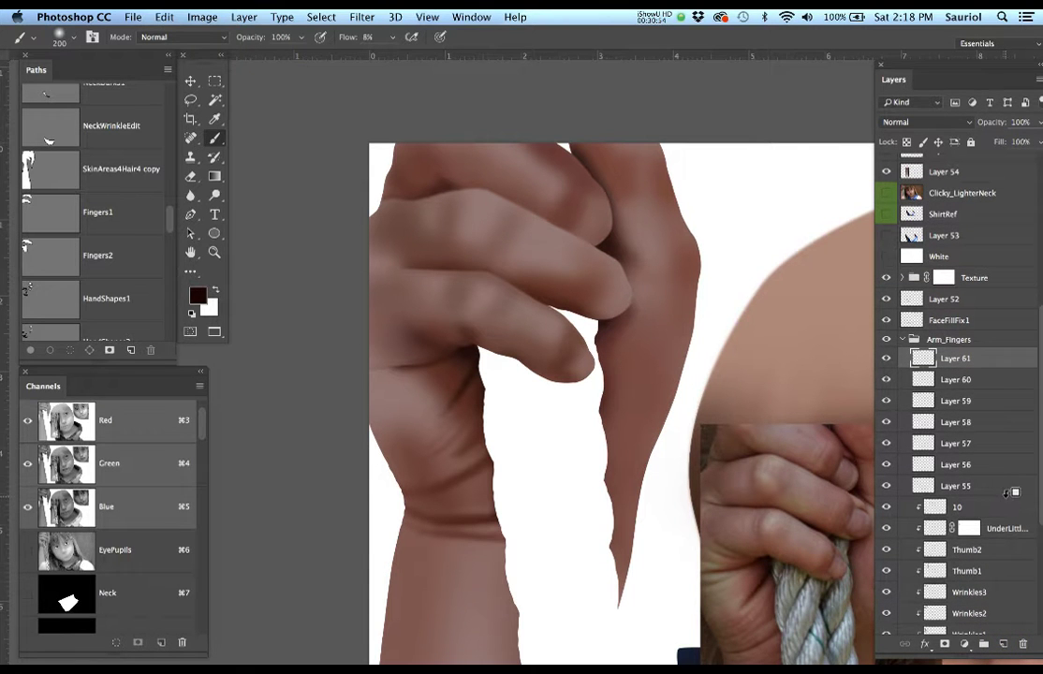
Clip all seven new layers, Layer 55 through Layer 61, to the arm's clipping group.
{"action": "left_click", "coordinate": [1009, 495], "text": "alt"}
{"action": "left_click", "coordinate": [1012, 471], "text": "alt"}
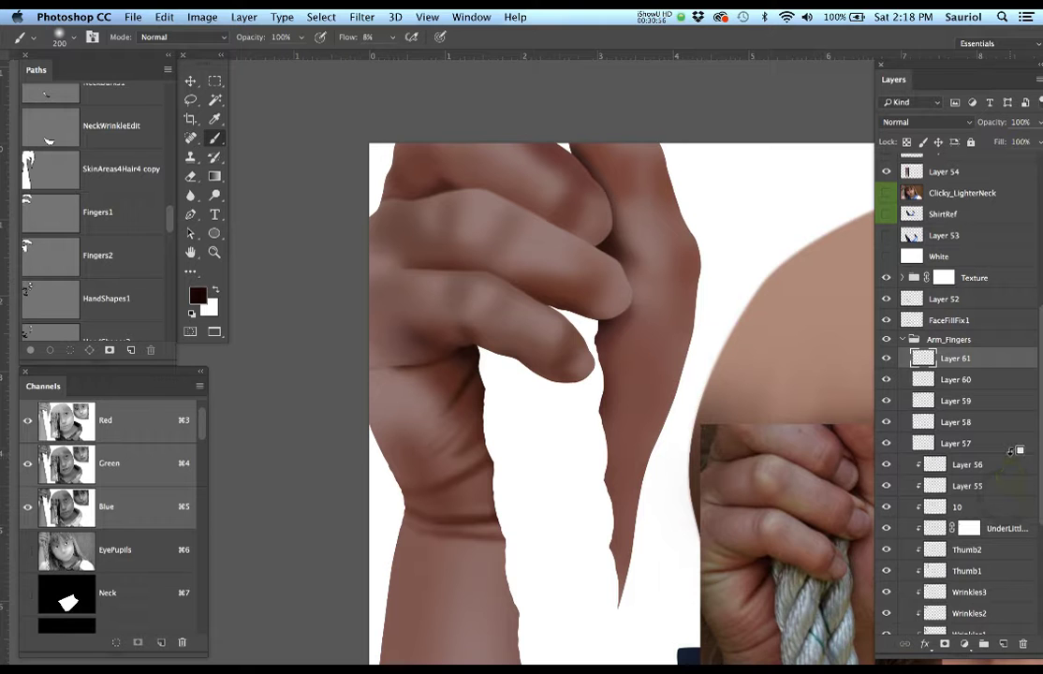
{"action": "left_click", "coordinate": [1010, 435], "text": "alt"}
{"action": "left_click", "coordinate": [1007, 429], "text": "alt"}
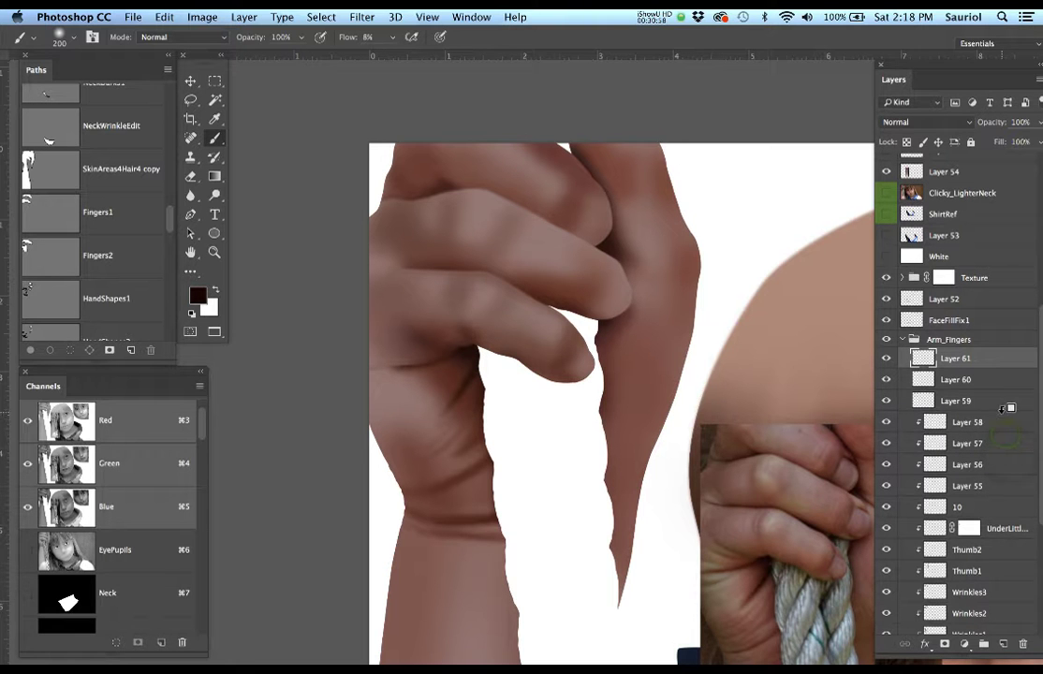
{"action": "left_click", "coordinate": [1004, 410], "text": "alt"}
{"action": "left_click", "coordinate": [998, 382], "text": "alt"}
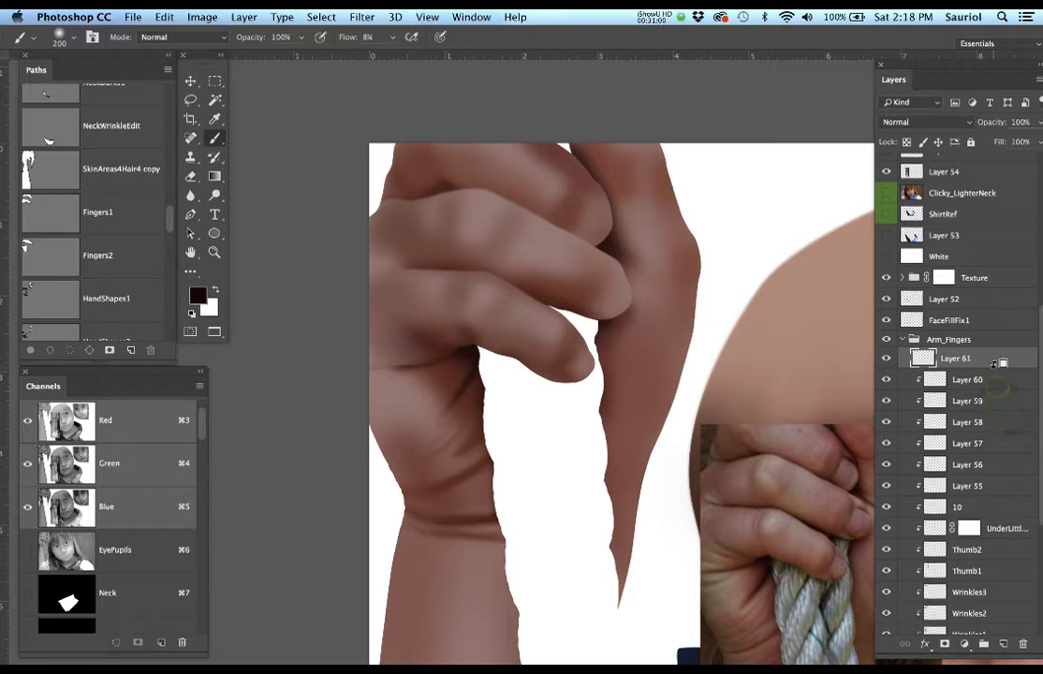
{"action": "left_click", "coordinate": [996, 364], "text": "alt"}
Rename layer 10 as Lighter1.
{"action": "double_click", "coordinate": [957, 508]}
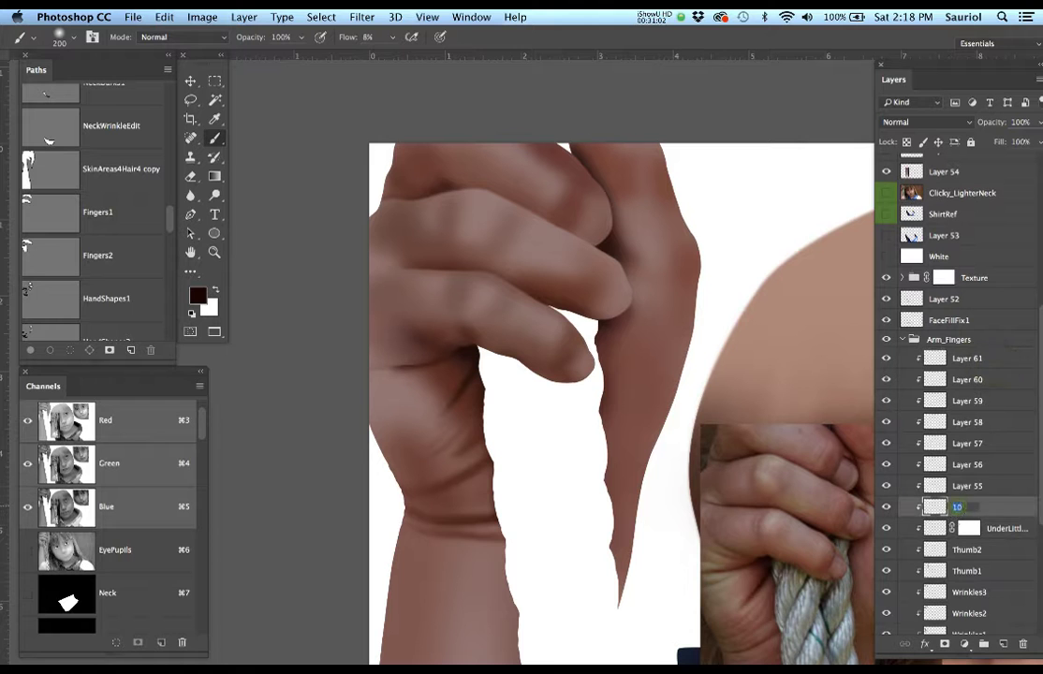
{"action": "type", "text": "So"}
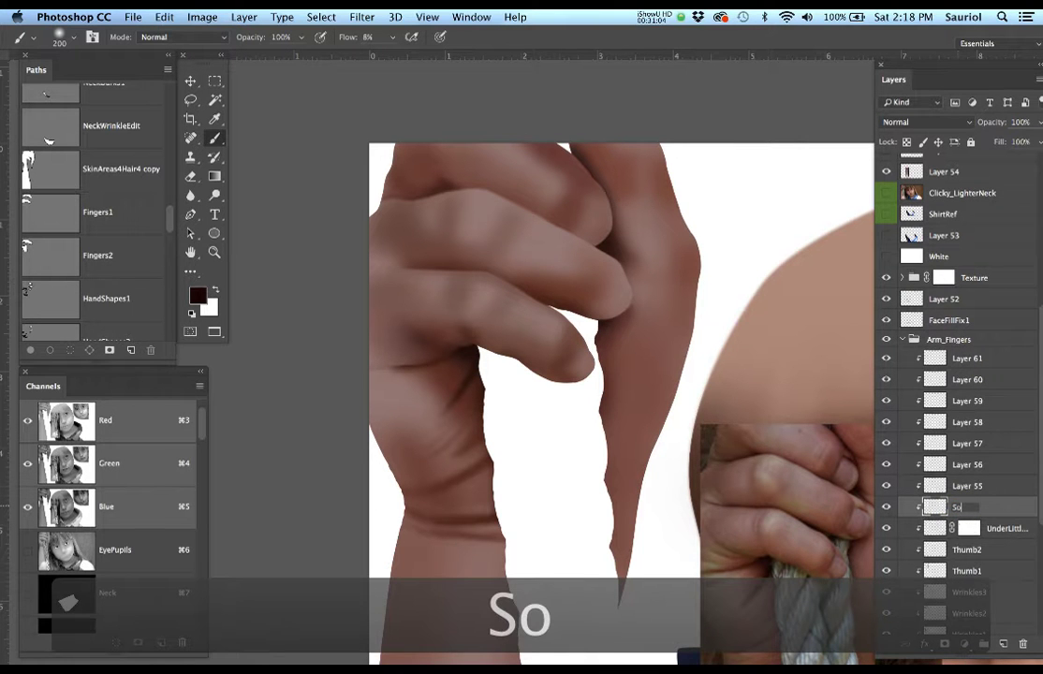
{"action": "type", "text": "f"}
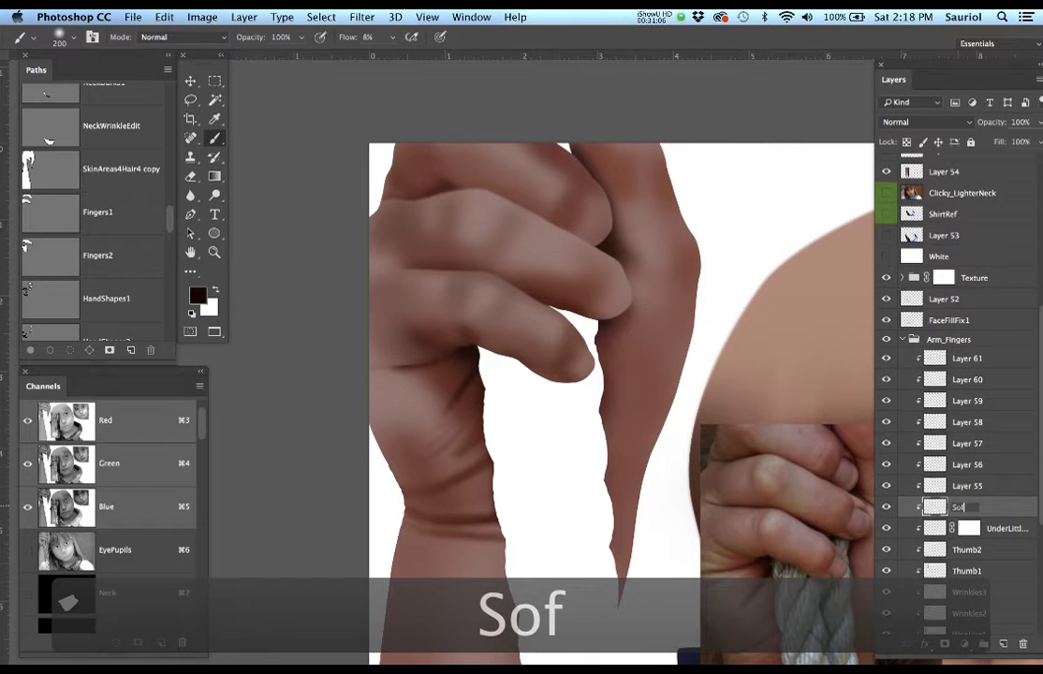
{"action": "key", "text": "BackSpace"}
{"action": "key", "text": "BackSpace"}
{"action": "key", "text": "BackSpace"}
{"action": "type", "text": "Lighter"}
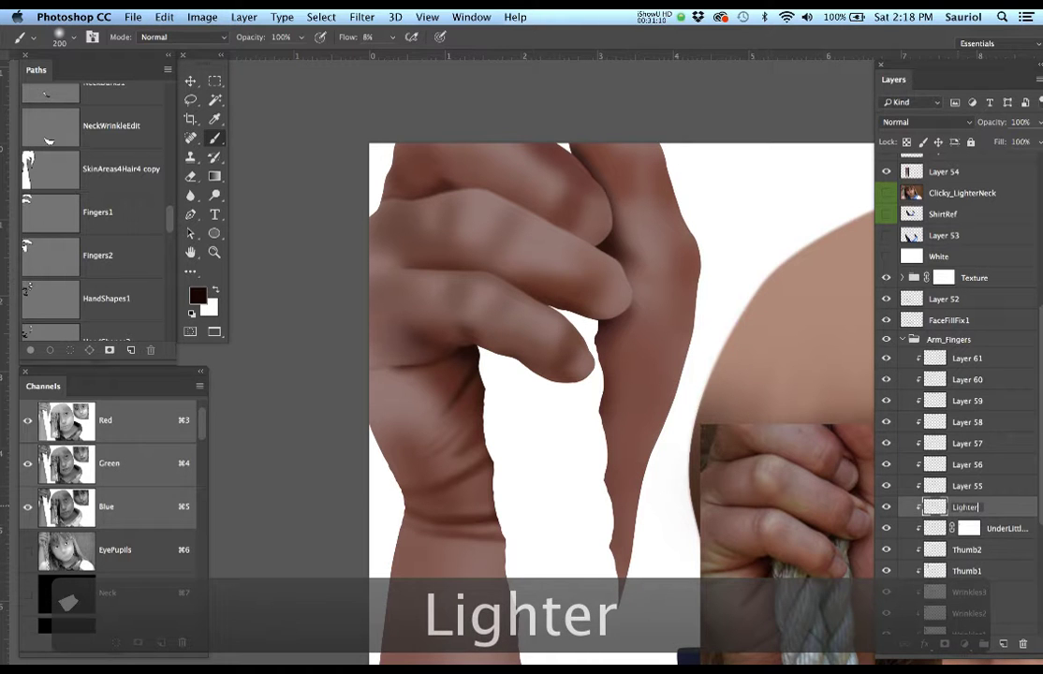
{"action": "type", "text": "!"}
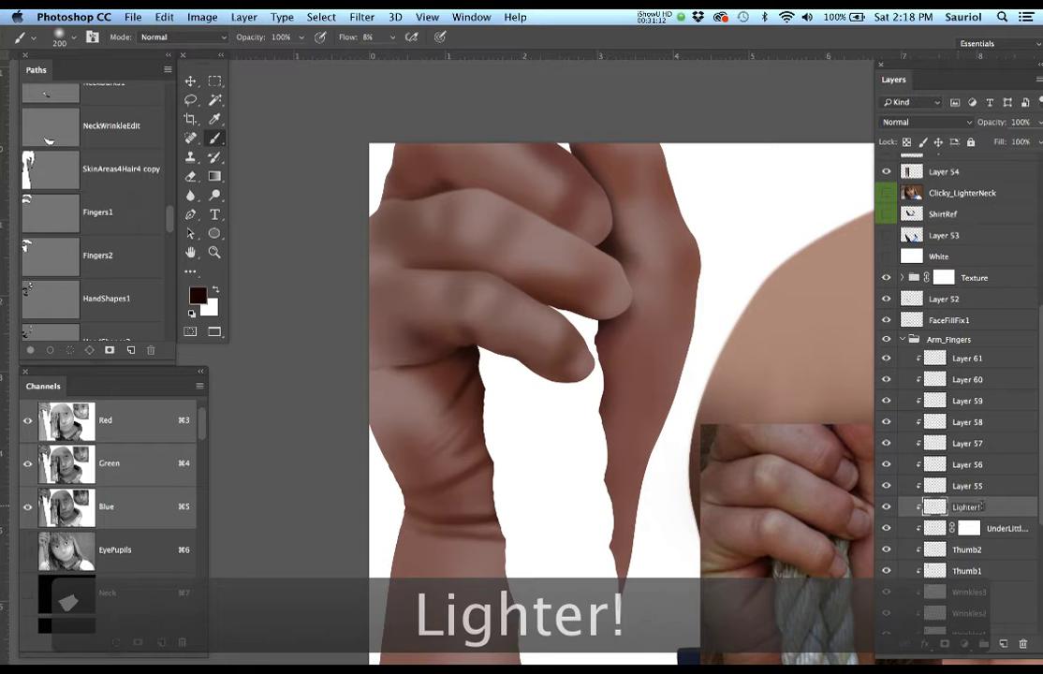
{"action": "double_click", "coordinate": [980, 507]}
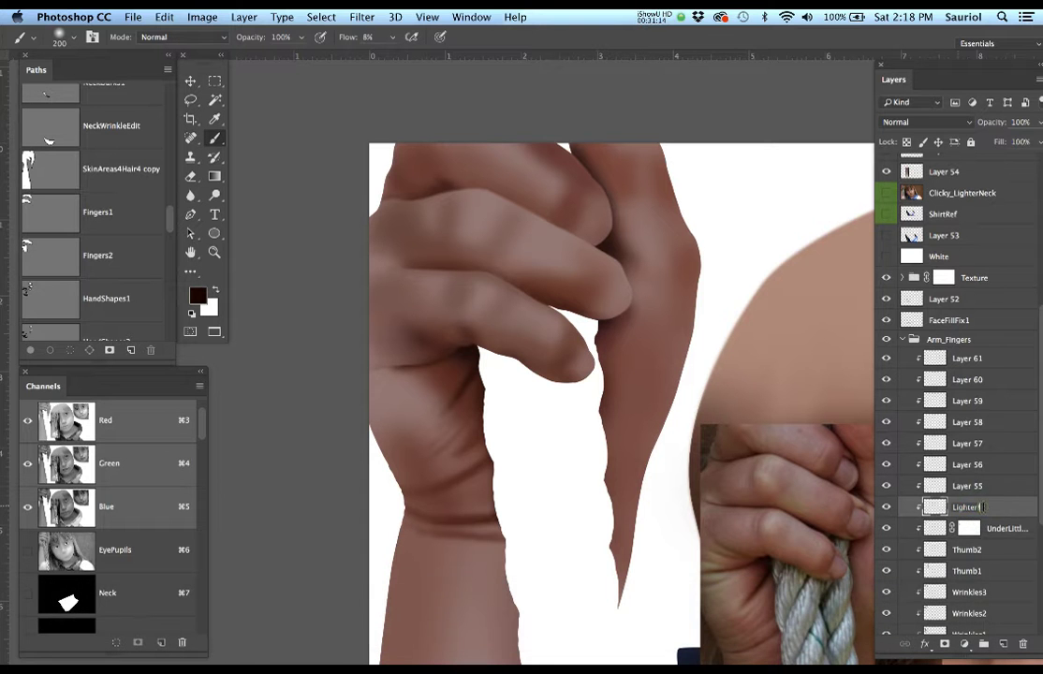
{"action": "type", "text": "1"}
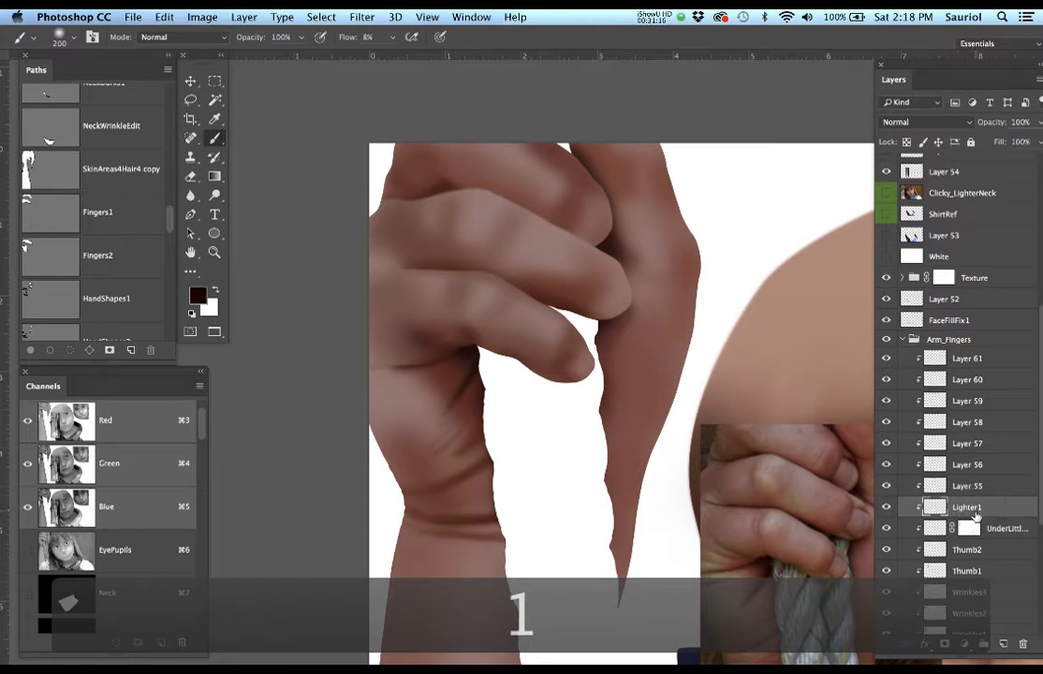
Rename Layer 55 as Lighter2 and Layer 56 as Lighter3.
{"action": "double_click", "coordinate": [967, 486]}
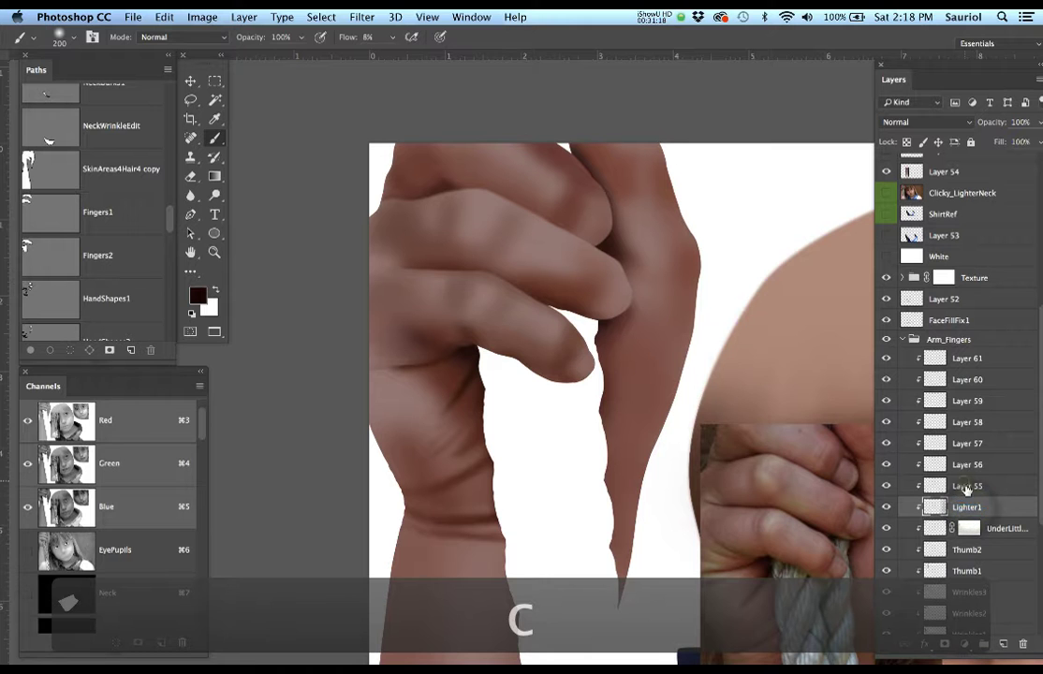
{"action": "type", "text": "Lighter1"}
{"action": "key", "text": "BackSpace"}
{"action": "type", "text": "2"}
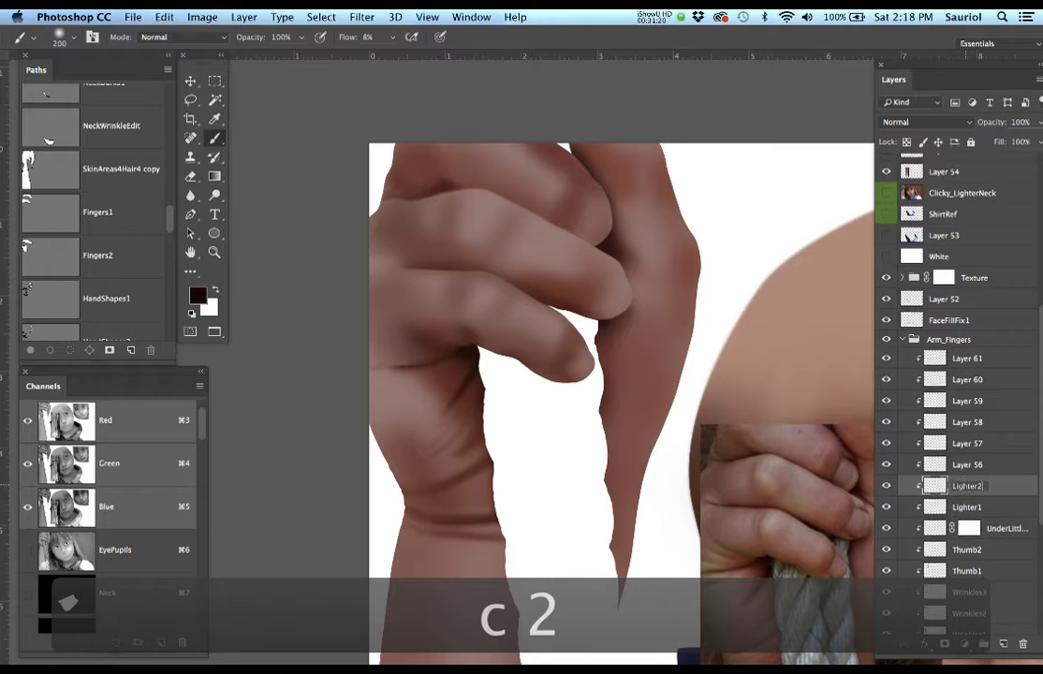
{"action": "double_click", "coordinate": [968, 465]}
{"action": "type", "text": "Lighter1"}
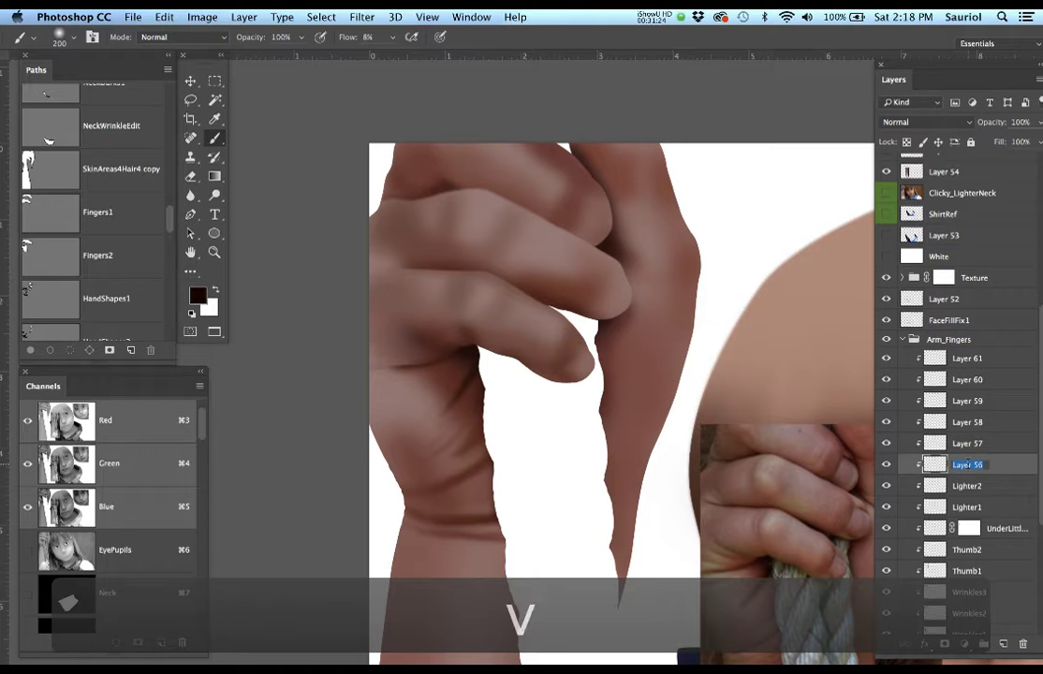
{"action": "type", "text": "3"}
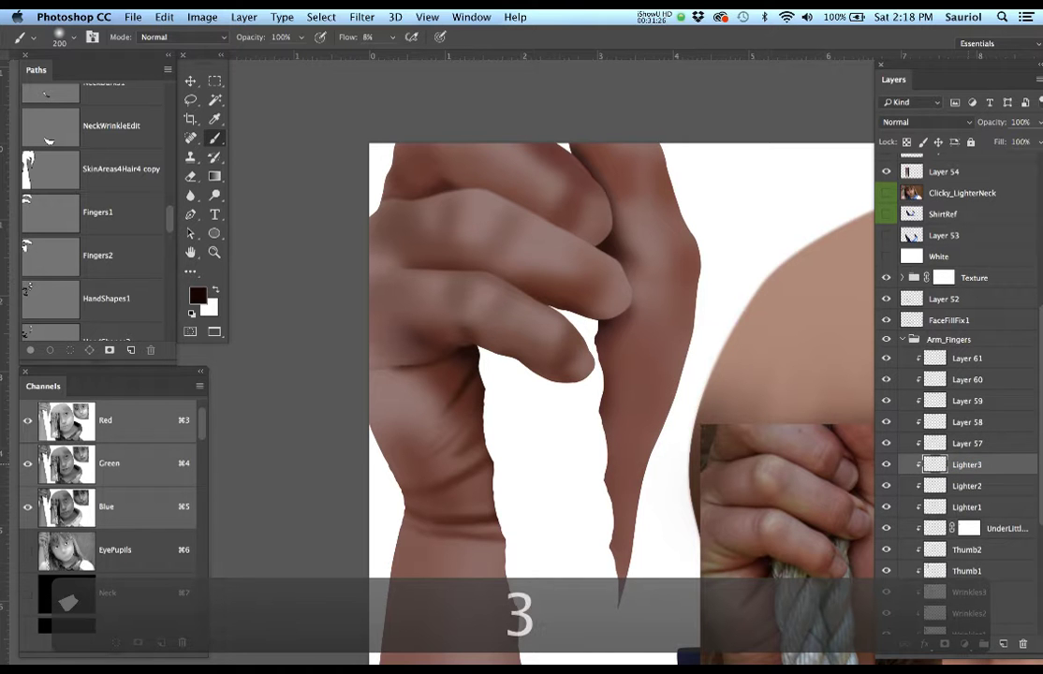
Rename Layer 57 as Lighter4.
{"action": "double_click", "coordinate": [968, 444]}
{"action": "type", "text": "Lighter1"}
{"action": "key", "text": "BackSpace"}
{"action": "type", "text": "4"}
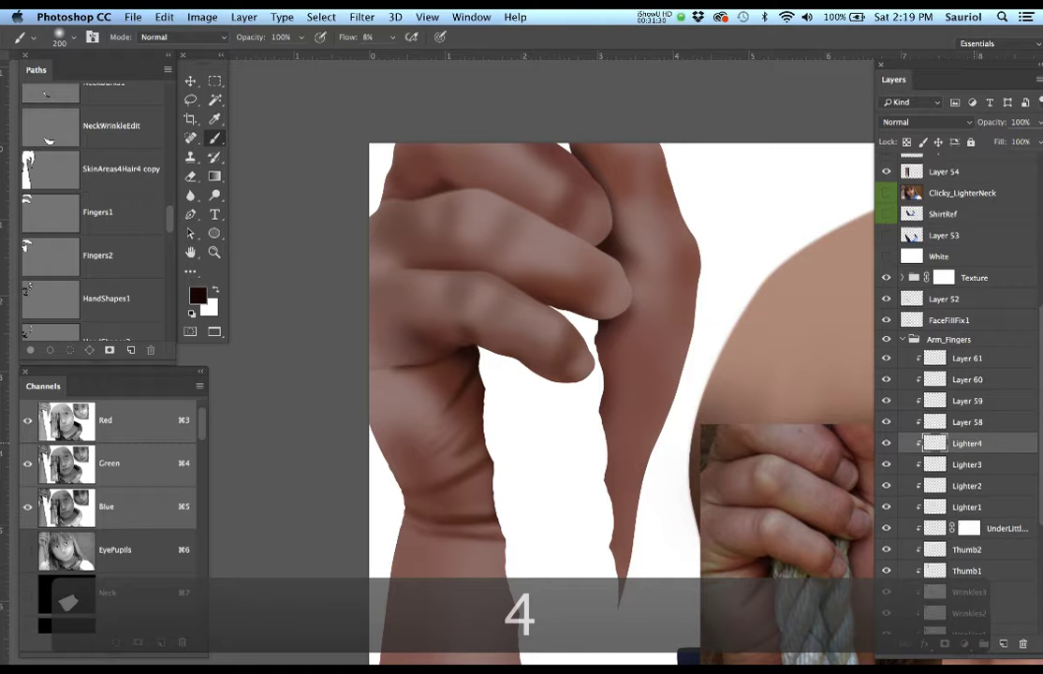
On the Lighter1 layer, paint a pinkish skin tone sampled from the reference photo onto the topmost finger with a 150 px brush.
{"action": "left_click", "coordinate": [968, 506]}
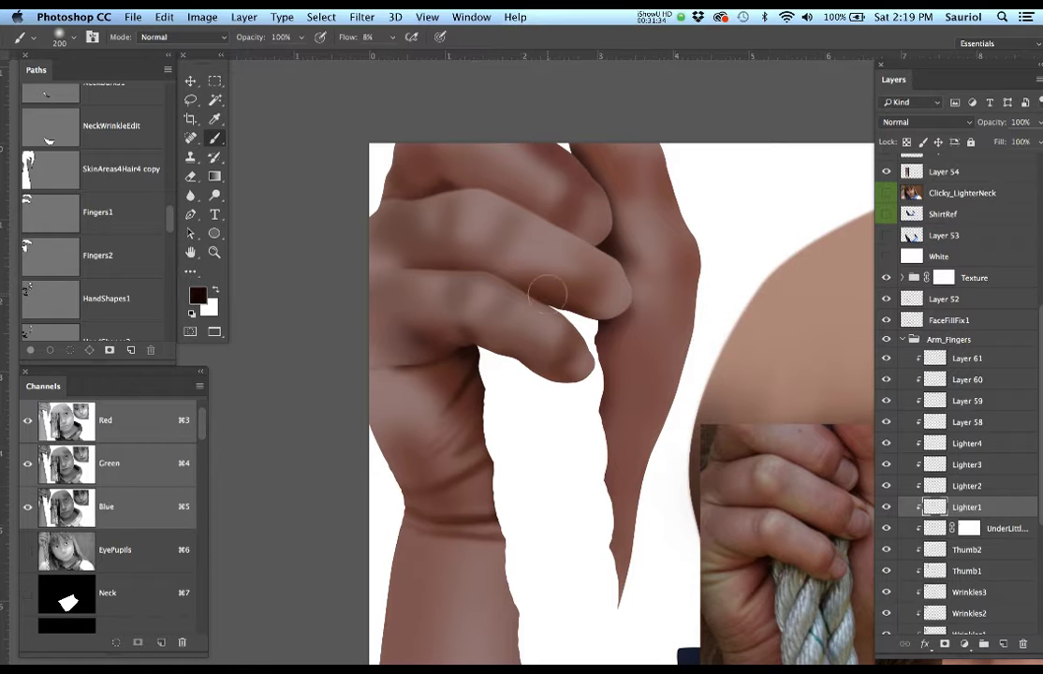
{"action": "left_click_drag", "start_coordinate": [521, 265], "coordinate": [537, 288]}
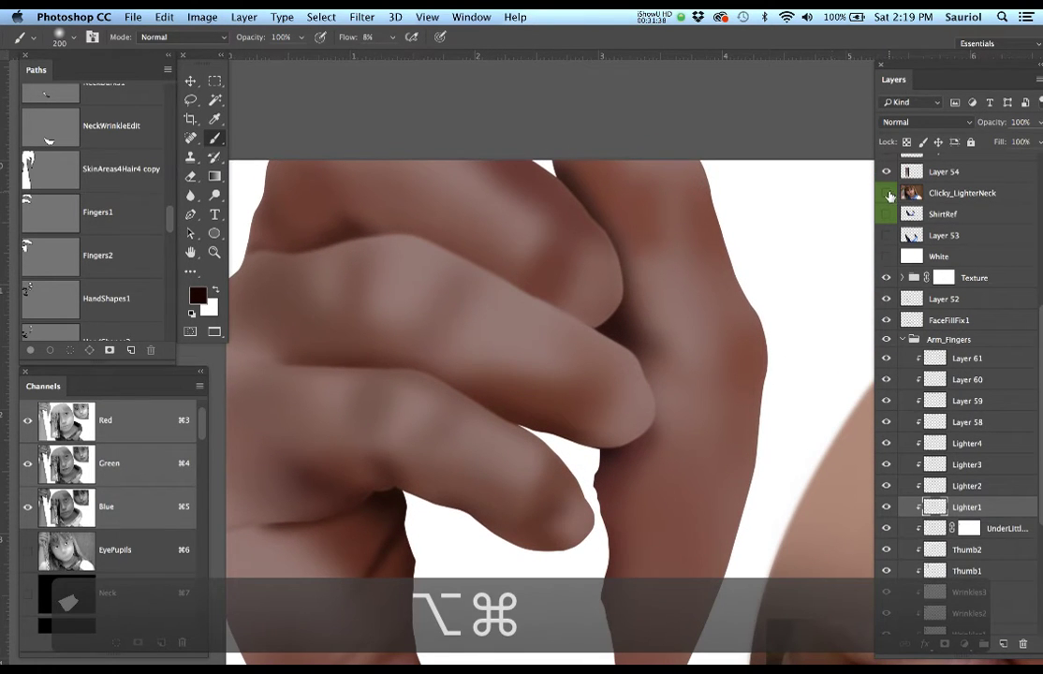
{"action": "left_click", "coordinate": [888, 193]}
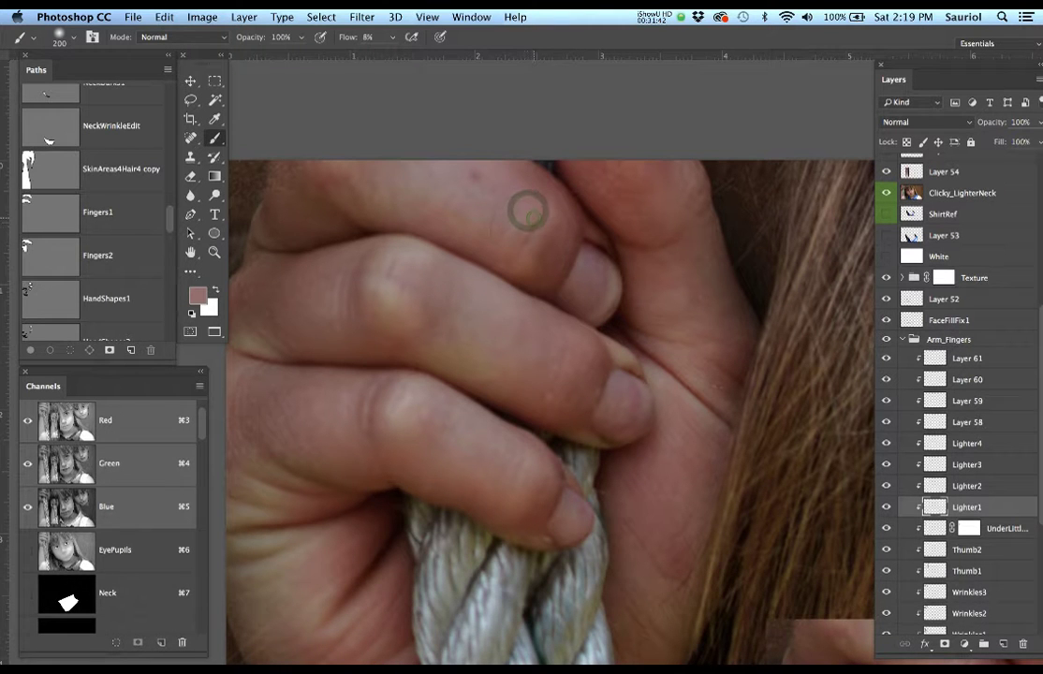
{"action": "key", "text": "bracketleft"}
{"action": "key", "text": "bracketleft"}
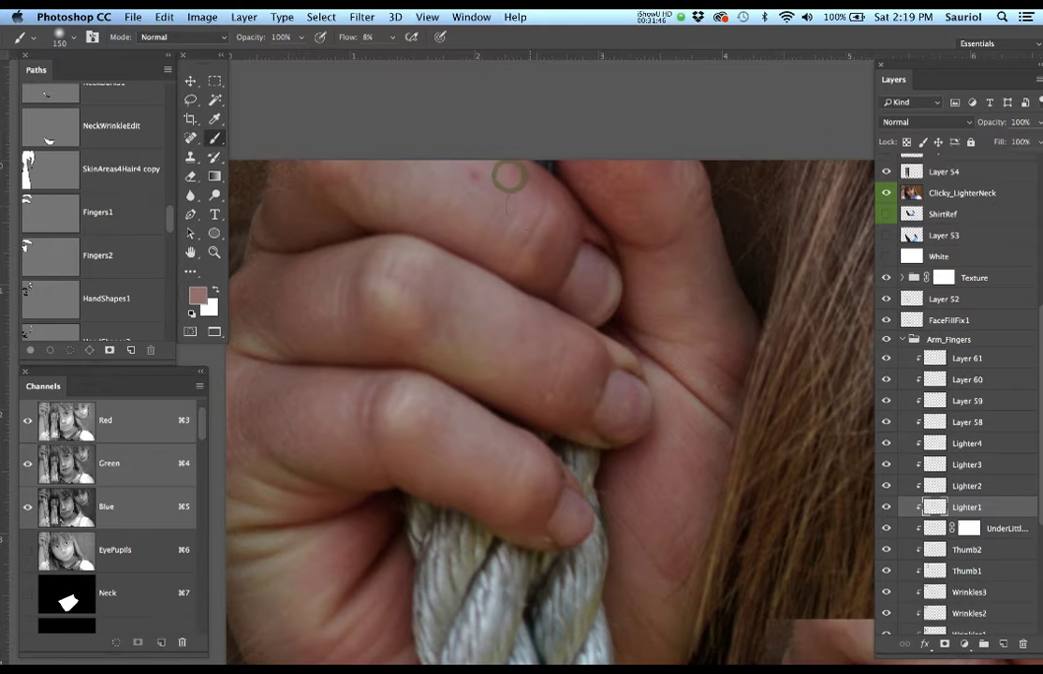
{"action": "left_click", "coordinate": [887, 193]}
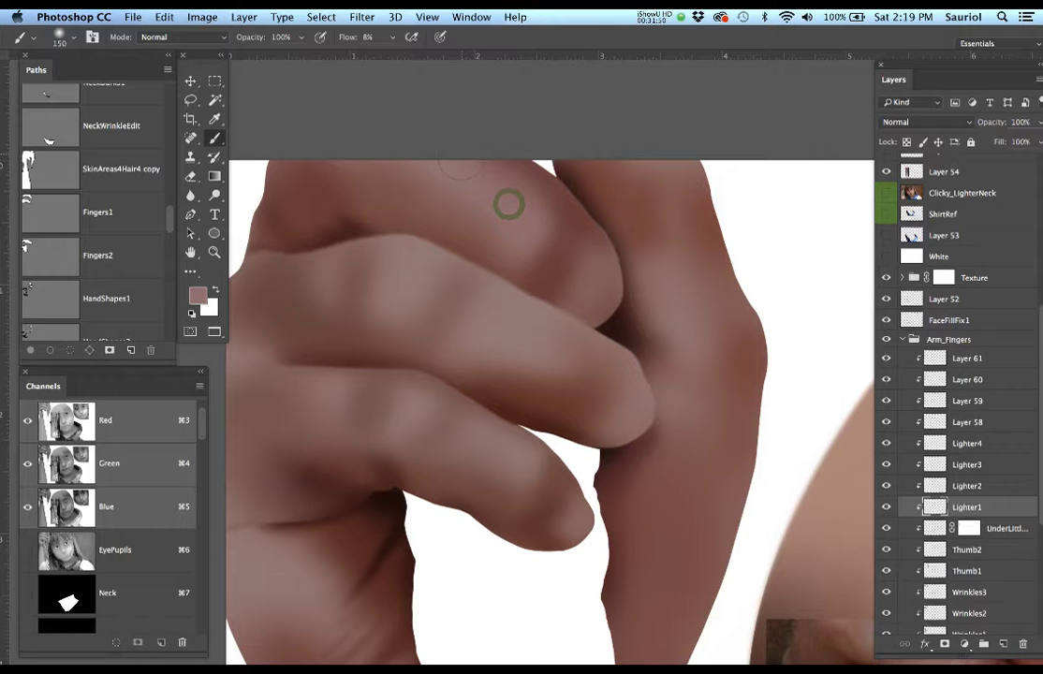
{"action": "mouse_move", "coordinate": [496, 230]}
{"action": "left_mouse_down"}
{"action": "mouse_move", "coordinate": [440, 220]}
{"action": "mouse_move", "coordinate": [509, 246]}
{"action": "mouse_move", "coordinate": [429, 208]}
{"action": "mouse_move", "coordinate": [548, 234]}
{"action": "mouse_move", "coordinate": [540, 211]}
{"action": "mouse_move", "coordinate": [472, 170]}
{"action": "mouse_move", "coordinate": [526, 220]}
{"action": "left_mouse_up"}
{"action": "mouse_move", "coordinate": [506, 182]}
{"action": "left_mouse_down"}
{"action": "mouse_move", "coordinate": [530, 257]}
{"action": "mouse_move", "coordinate": [564, 296]}
{"action": "left_mouse_up"}
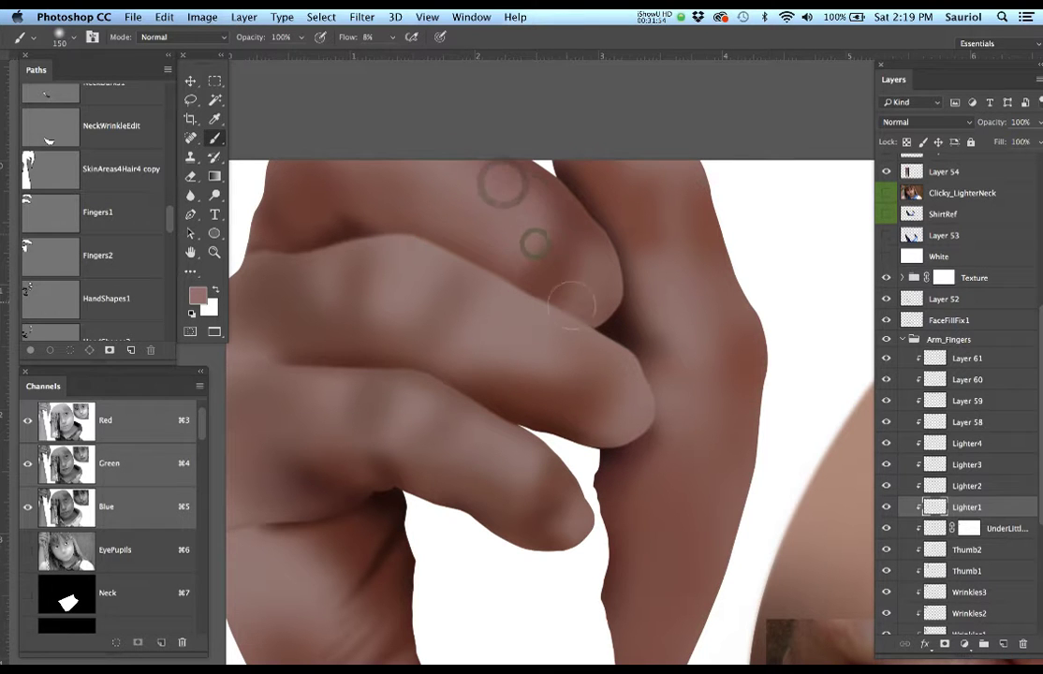
Compare the painted fingers and thumb with the Clicky_LighterNeck reference photo by alternating its visibility.
{"action": "left_click", "coordinate": [573, 305], "text": "alt"}
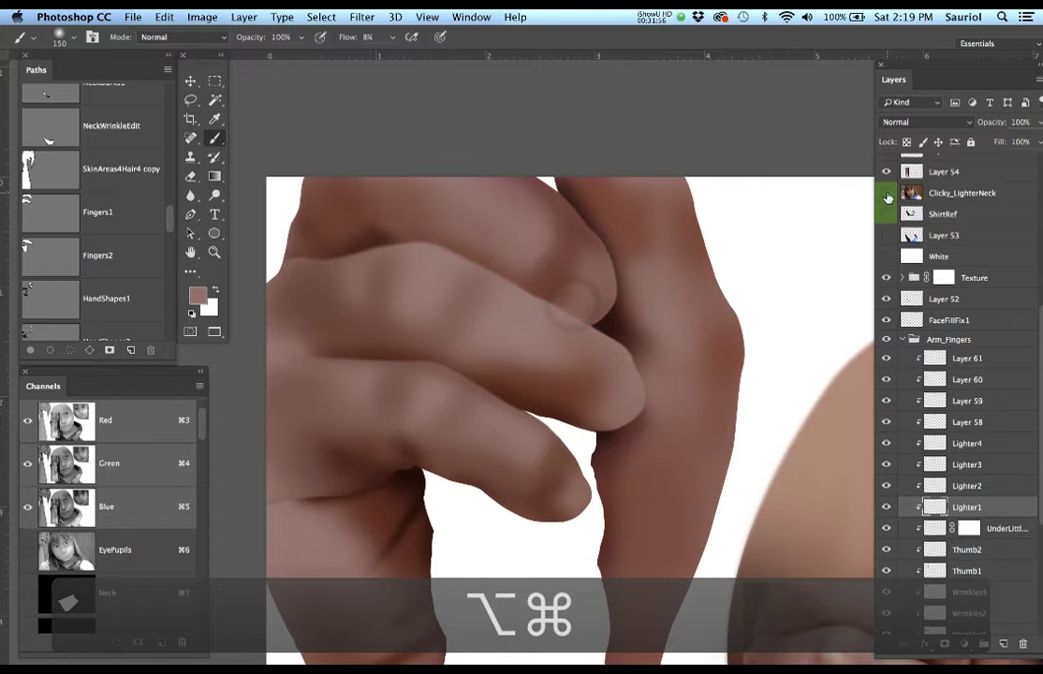
{"action": "left_click", "coordinate": [888, 193]}
{"action": "left_click", "coordinate": [887, 193]}
{"action": "left_click", "coordinate": [887, 193]}
{"action": "left_click", "coordinate": [888, 193]}
{"action": "left_click", "coordinate": [888, 193]}
{"action": "left_click", "coordinate": [888, 194]}
{"action": "left_click", "coordinate": [888, 194]}
{"action": "left_click_drag", "start_coordinate": [646, 294], "coordinate": [534, 361]}
{"action": "left_click", "coordinate": [887, 193]}
{"action": "left_click", "coordinate": [888, 194]}
{"action": "left_click", "coordinate": [888, 194]}
{"action": "left_click", "coordinate": [888, 193]}
Shade the thumb's base and outer knuckle on Lighter1 with reddish and dark brown tones sampled from the reference photo.
{"action": "left_click_drag", "start_coordinate": [498, 365], "coordinate": [512, 326]}
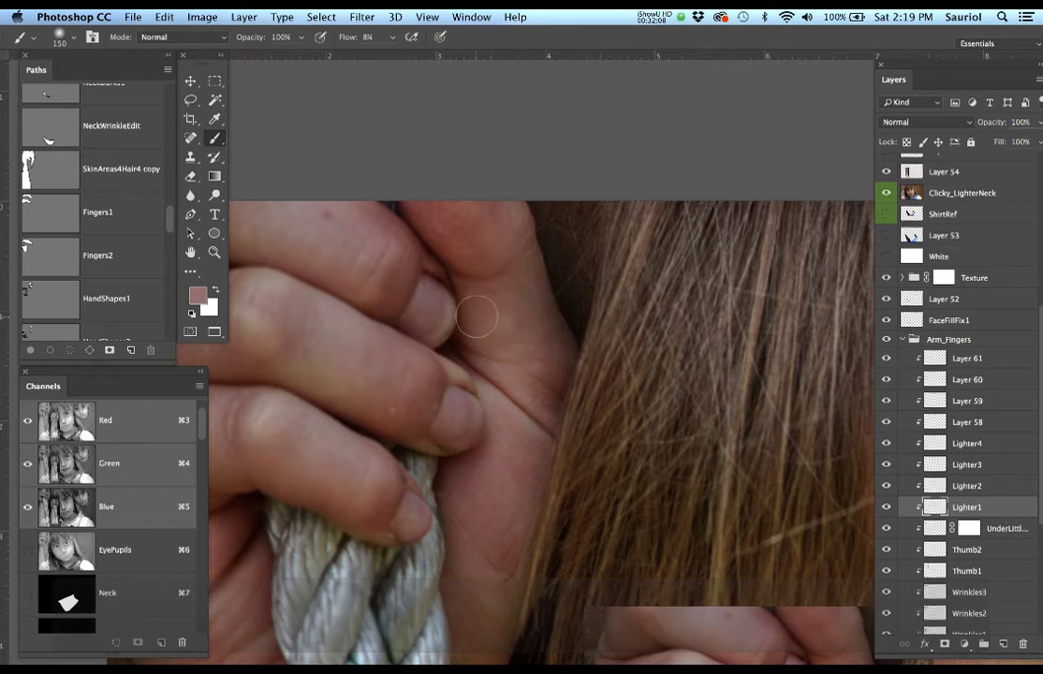
{"action": "left_click", "coordinate": [468, 258], "text": "alt"}
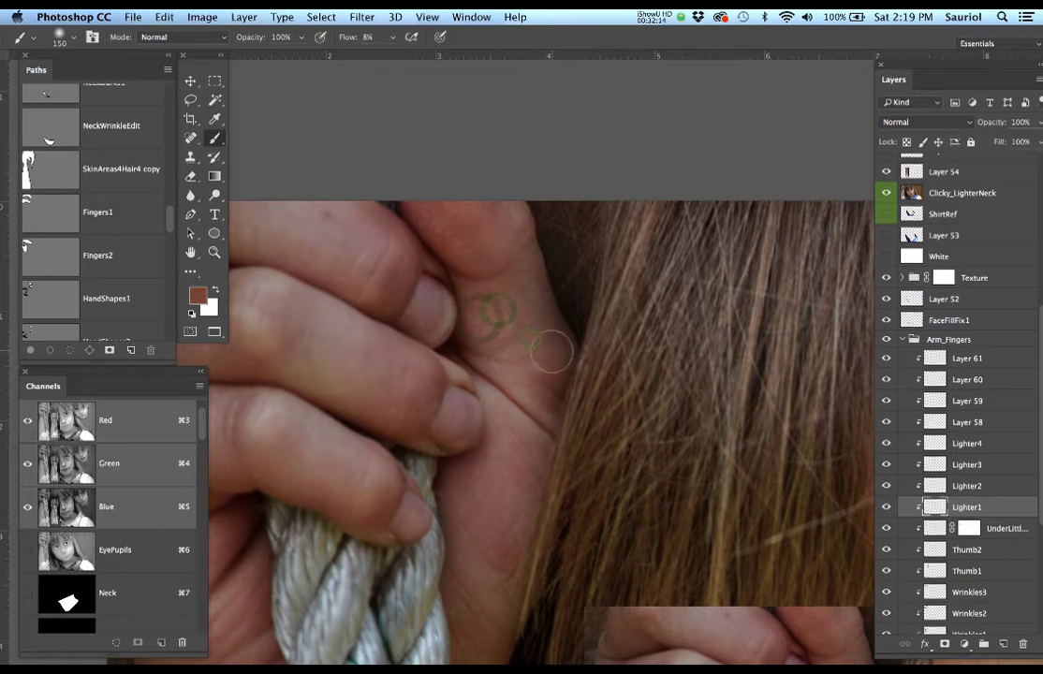
{"action": "left_click", "coordinate": [556, 385], "text": "alt"}
{"action": "left_click", "coordinate": [554, 387]}
{"action": "left_click", "coordinate": [564, 410]}
{"action": "left_click", "coordinate": [551, 395]}
{"action": "left_click", "coordinate": [559, 403]}
{"action": "left_click", "coordinate": [556, 249]}
{"action": "left_click", "coordinate": [886, 193]}
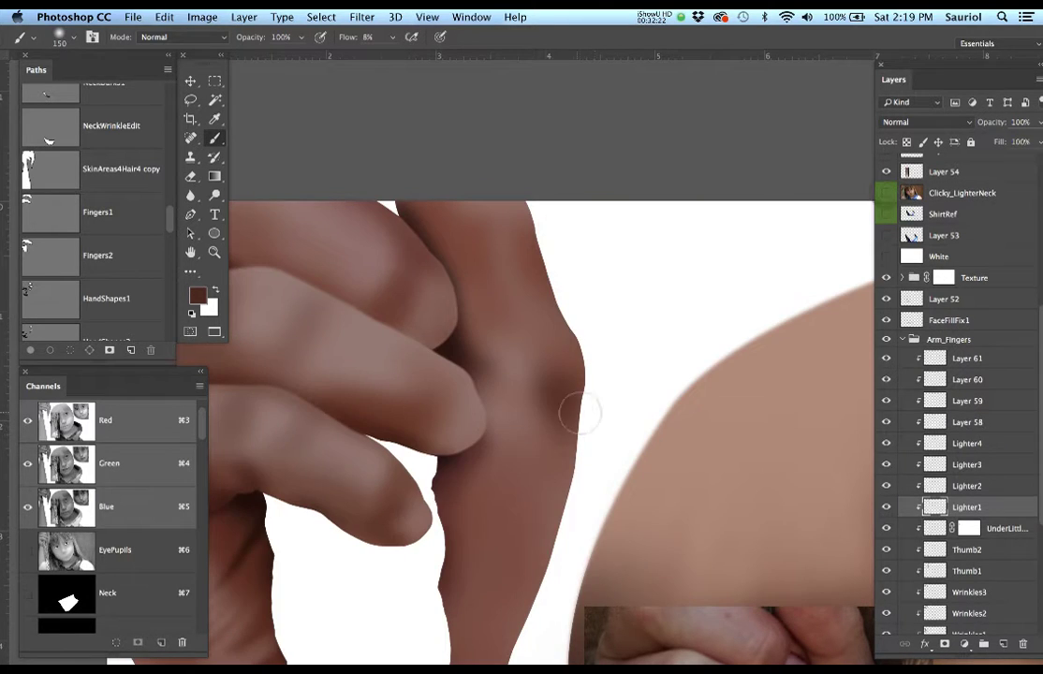
{"action": "left_click", "coordinate": [564, 375]}
Sample a light skin tone beside the thumb's dark knuckle and brush it along the outer palm edge, checking against the reference photo.
{"action": "left_click", "coordinate": [886, 193]}
{"action": "left_click", "coordinate": [887, 193]}
{"action": "left_click", "coordinate": [888, 193]}
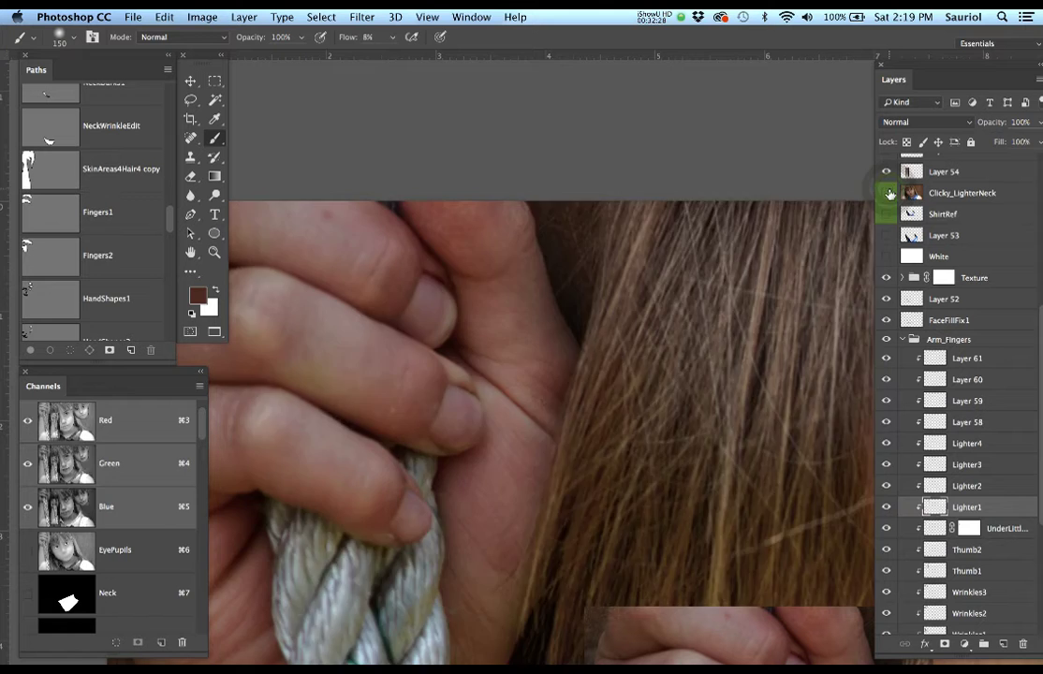
{"action": "left_click", "coordinate": [888, 193]}
{"action": "left_click", "coordinate": [504, 378], "text": "alt"}
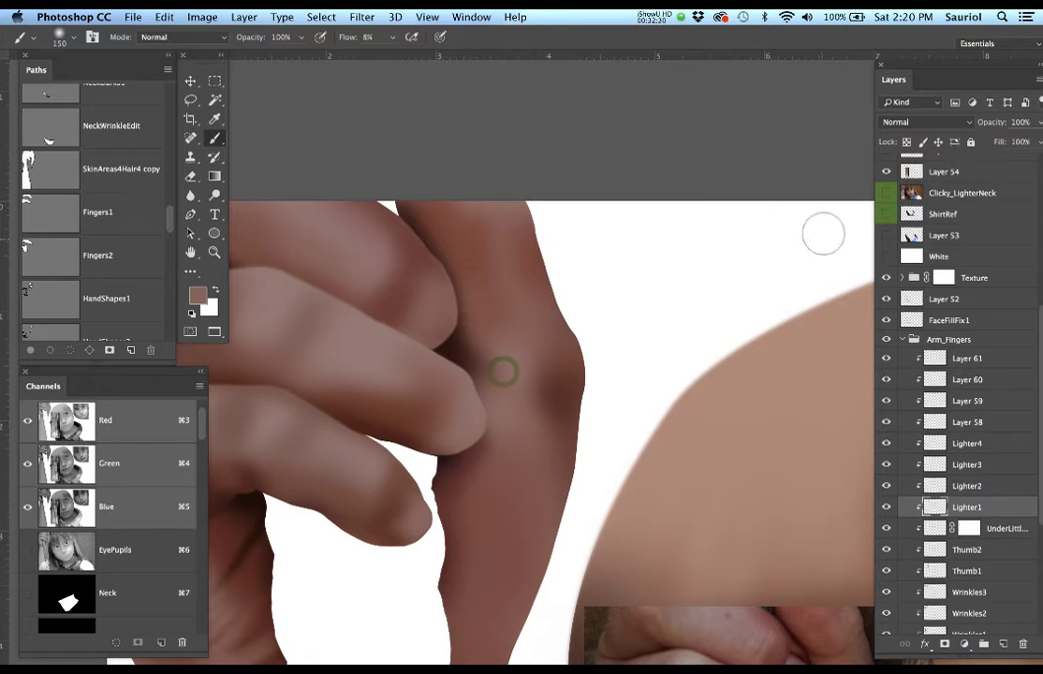
{"action": "left_click", "coordinate": [887, 193]}
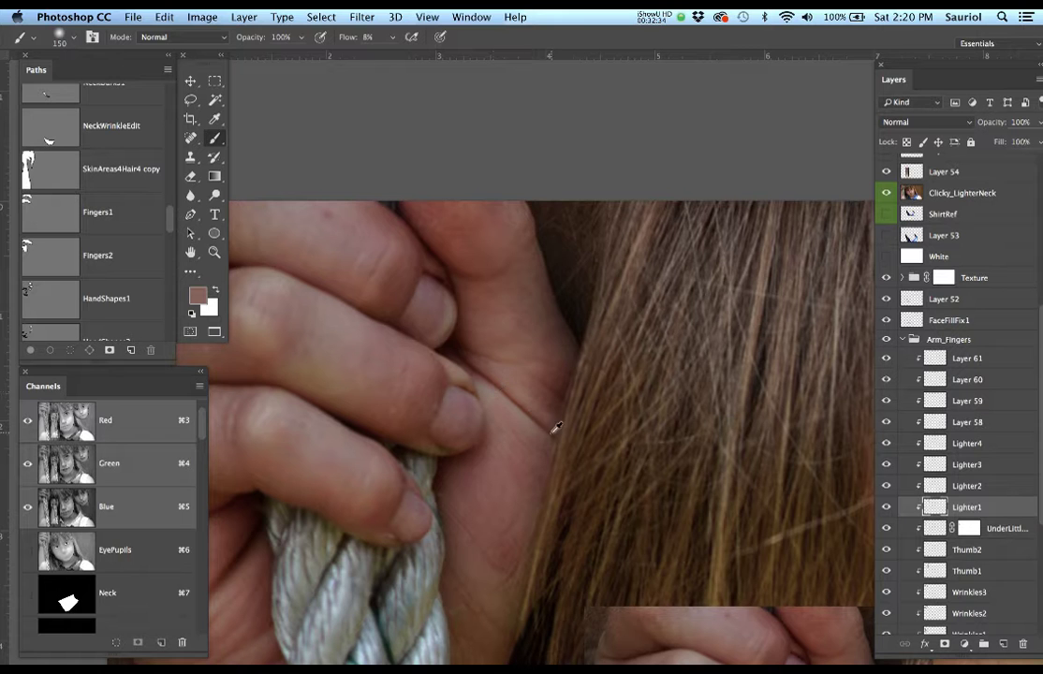
{"action": "left_click_drag", "start_coordinate": [542, 447], "coordinate": [581, 387]}
Sample a brown tone from the reference photo, shade the hand's outer edge beside the middle finger, and compare the result.
{"action": "left_click", "coordinate": [466, 412], "text": "alt+super"}
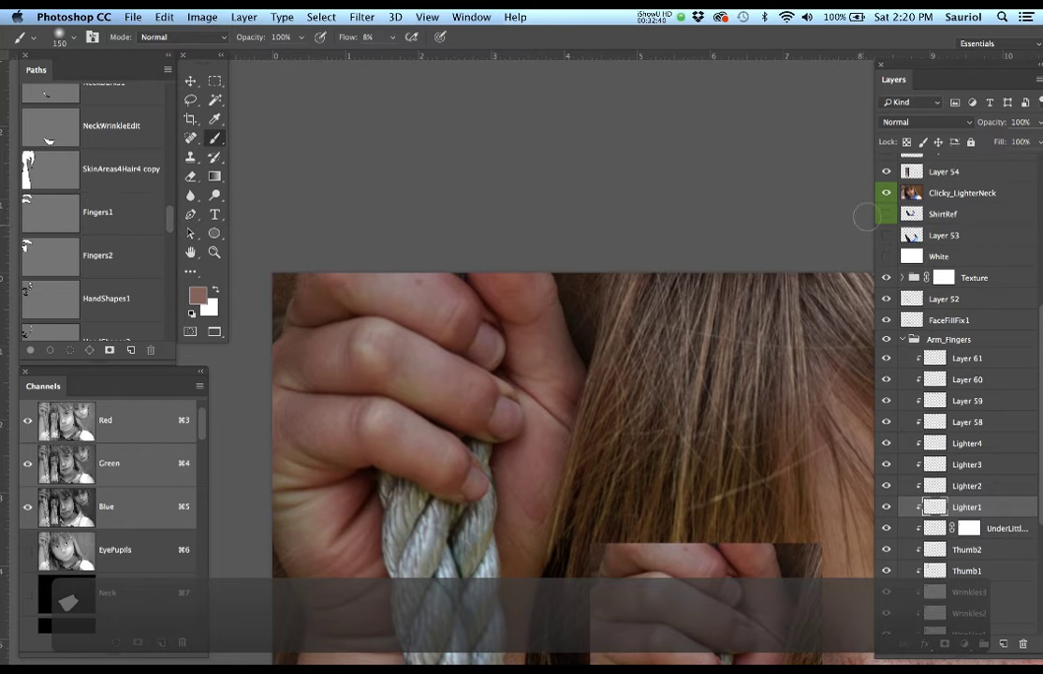
{"action": "left_click", "coordinate": [887, 194], "text": "alt"}
{"action": "left_click", "coordinate": [887, 195], "text": "alt"}
{"action": "left_click", "coordinate": [888, 195], "text": "alt"}
{"action": "left_click", "coordinate": [888, 195], "text": "alt"}
{"action": "left_click", "coordinate": [888, 195], "text": "alt"}
{"action": "left_click", "coordinate": [888, 196], "text": "alt"}
{"action": "left_click", "coordinate": [294, 354], "text": "alt"}
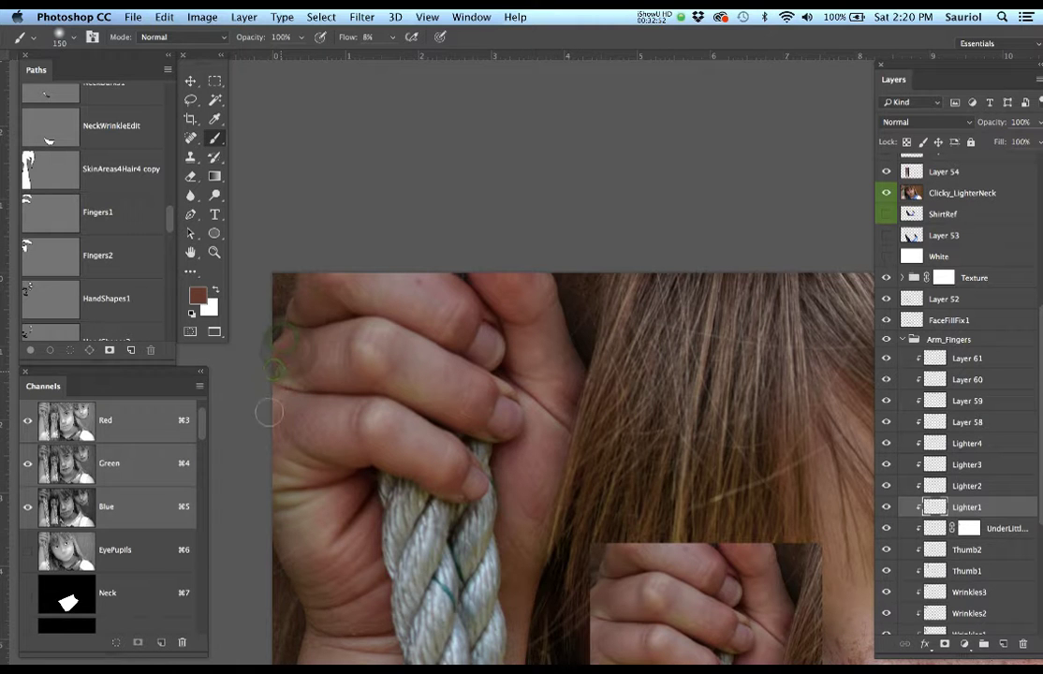
{"action": "left_click", "coordinate": [887, 193]}
{"action": "left_click", "coordinate": [888, 193]}
{"action": "left_click", "coordinate": [888, 193]}
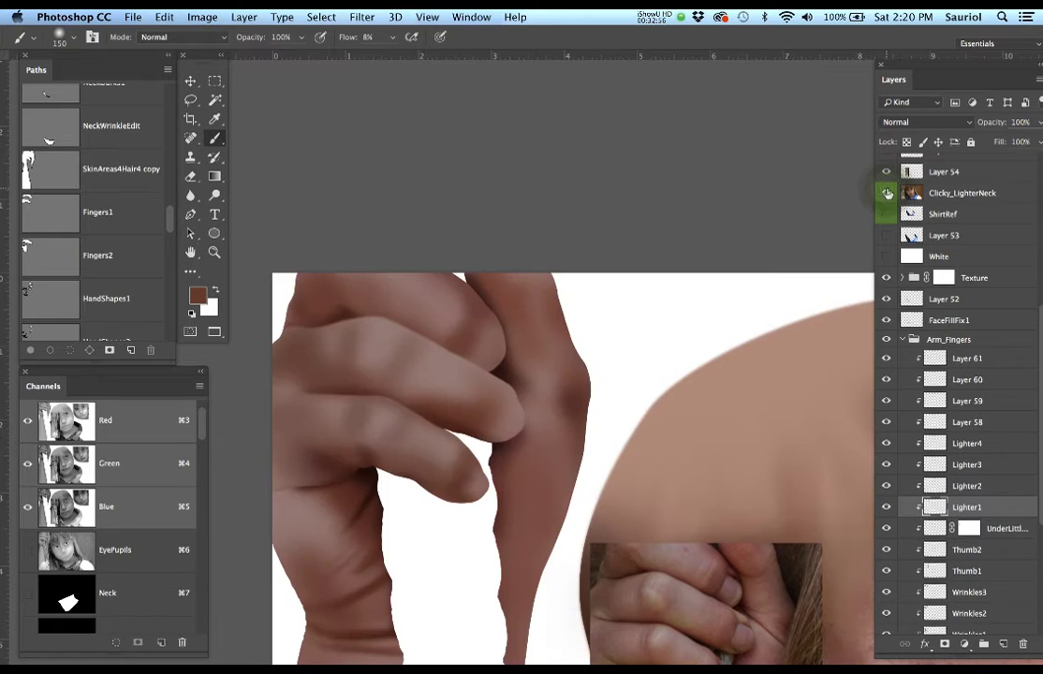
{"action": "left_click", "coordinate": [888, 193]}
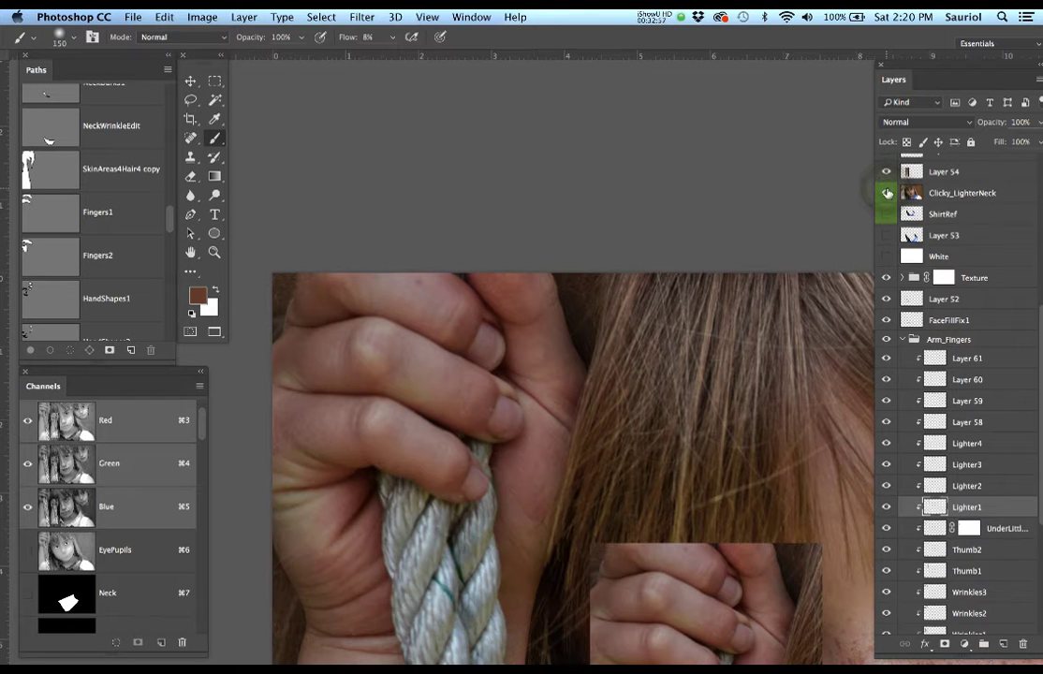
Paint tones sampled from the reference photo around the base of the lowest finger, reducing the brush to 125 px.
{"action": "left_click", "coordinate": [288, 425], "text": "alt"}
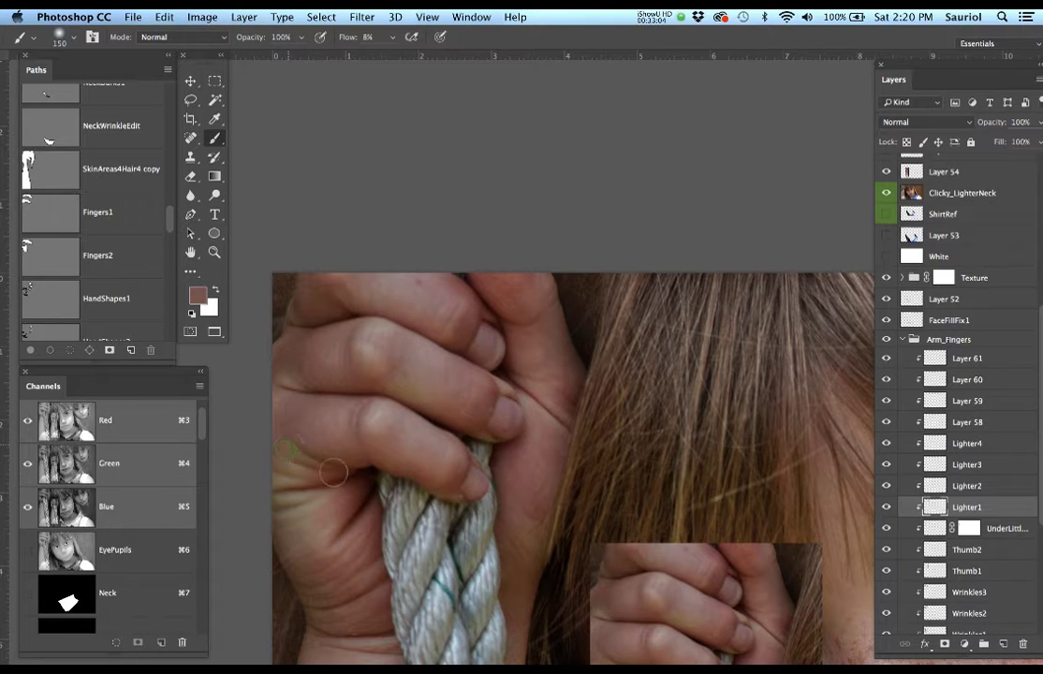
{"action": "left_click", "coordinate": [888, 193]}
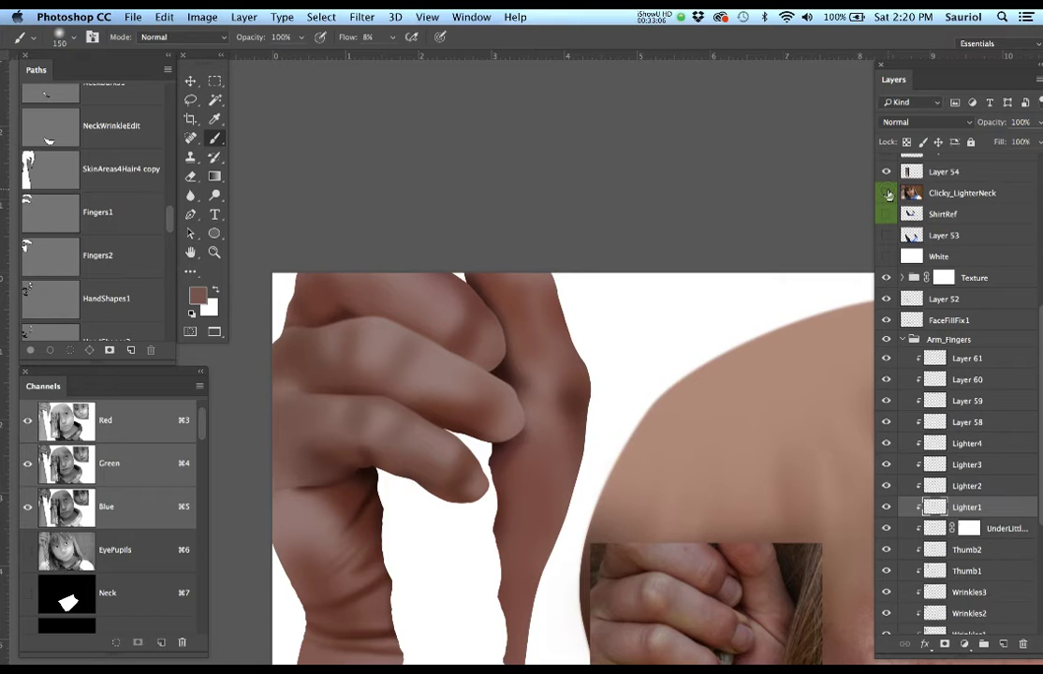
{"action": "left_click", "coordinate": [887, 193]}
{"action": "left_click", "coordinate": [887, 193]}
{"action": "left_click", "coordinate": [888, 193]}
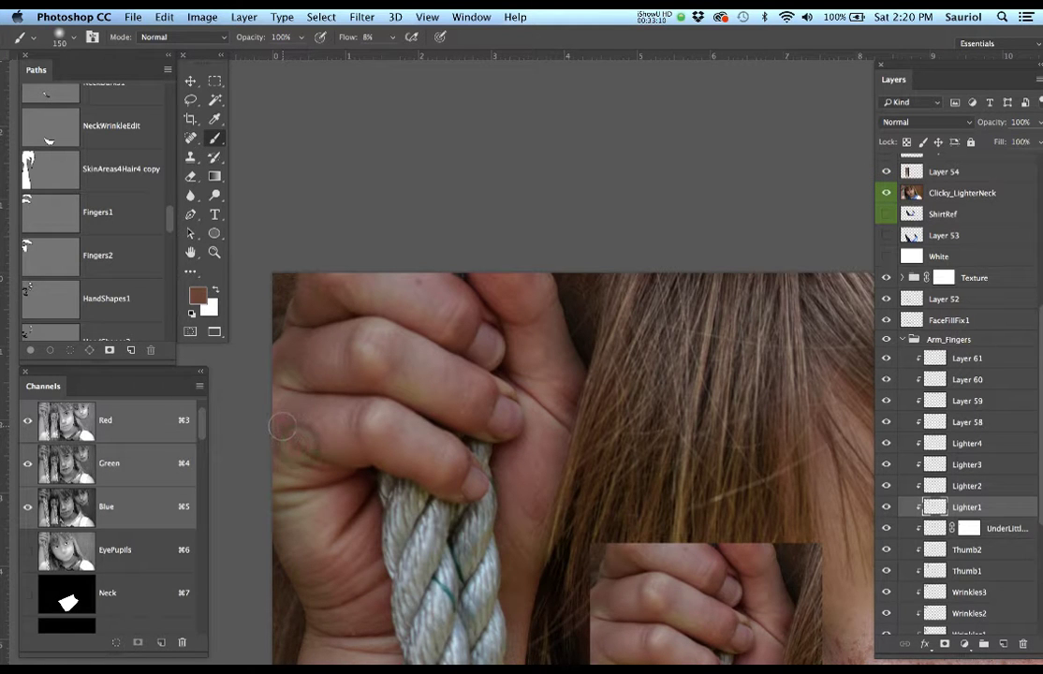
{"action": "key", "text": "bracketleft"}
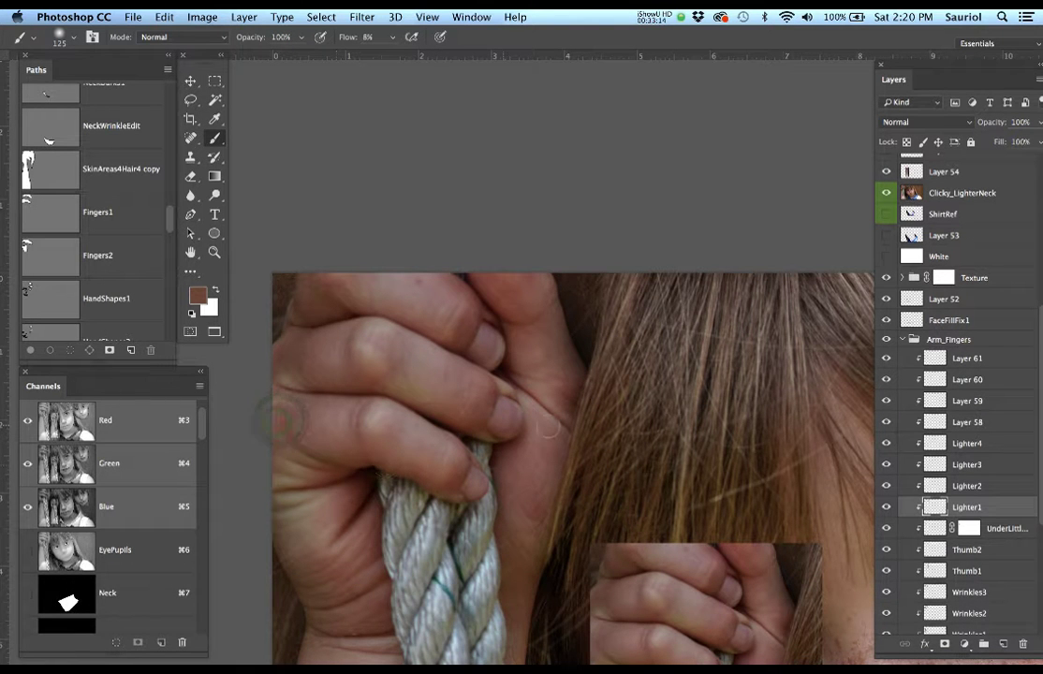
{"action": "left_click", "coordinate": [888, 194]}
{"action": "left_click", "coordinate": [888, 194]}
{"action": "left_click", "coordinate": [887, 193]}
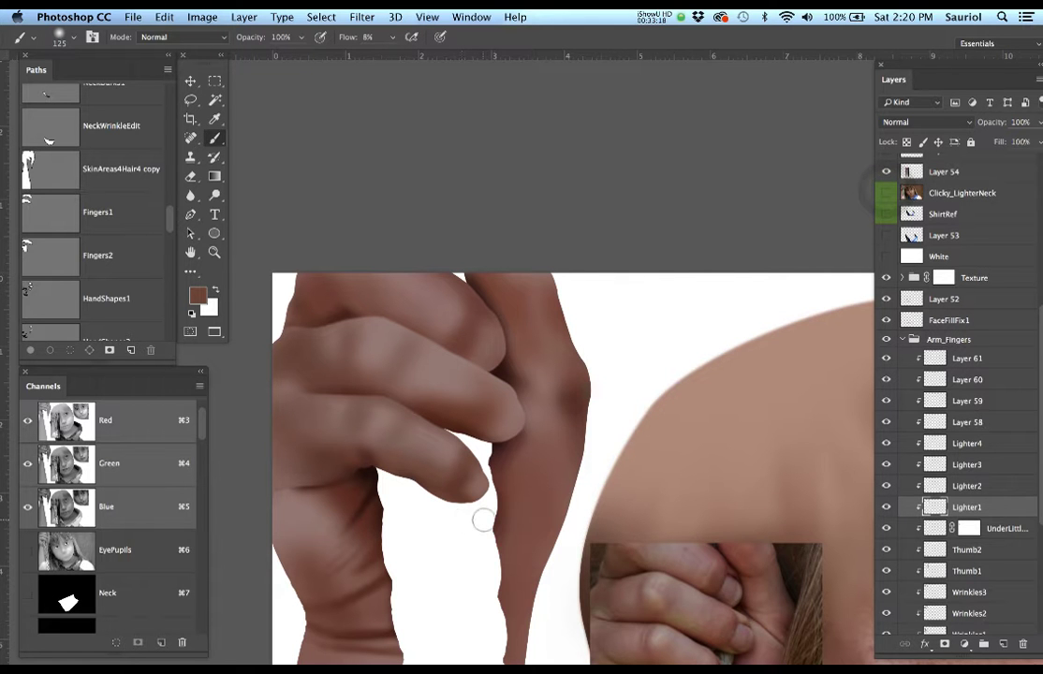
Brush the brown tone over the lowest finger toward its tip on Lighter1.
{"action": "left_click_drag", "start_coordinate": [632, 610], "coordinate": [621, 510]}
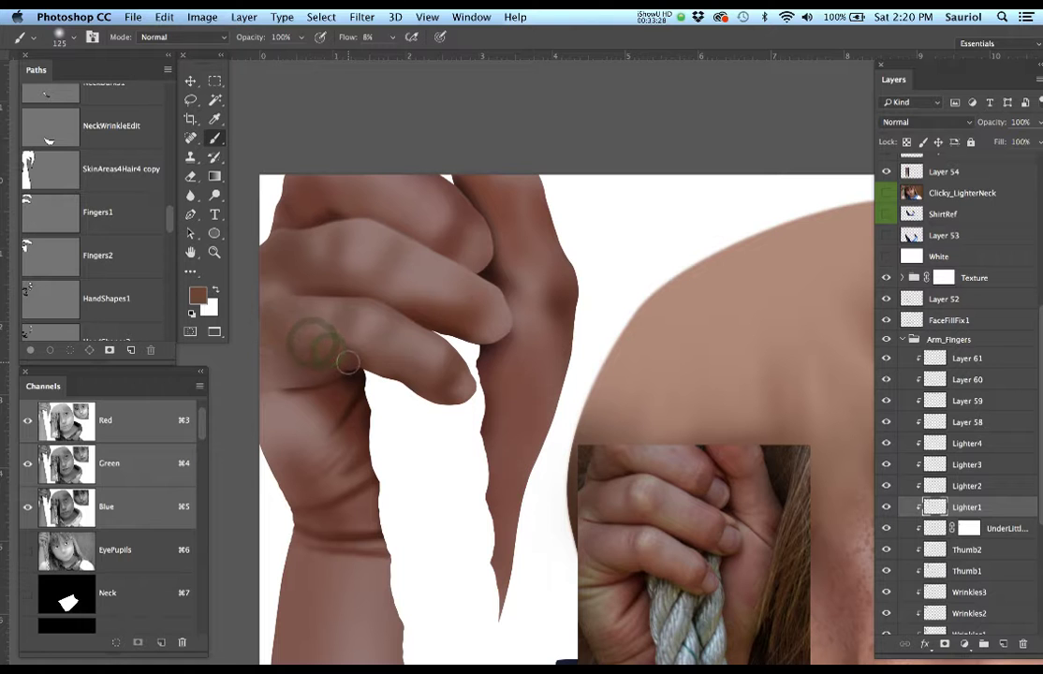
{"action": "mouse_move", "coordinate": [444, 366]}
{"action": "left_mouse_down"}
{"action": "mouse_move", "coordinate": [433, 368]}
{"action": "mouse_move", "coordinate": [450, 379]}
{"action": "left_mouse_up"}
{"action": "mouse_move", "coordinate": [403, 348]}
{"action": "left_mouse_down"}
{"action": "mouse_move", "coordinate": [432, 370]}
{"action": "mouse_move", "coordinate": [422, 378]}
{"action": "left_mouse_up"}
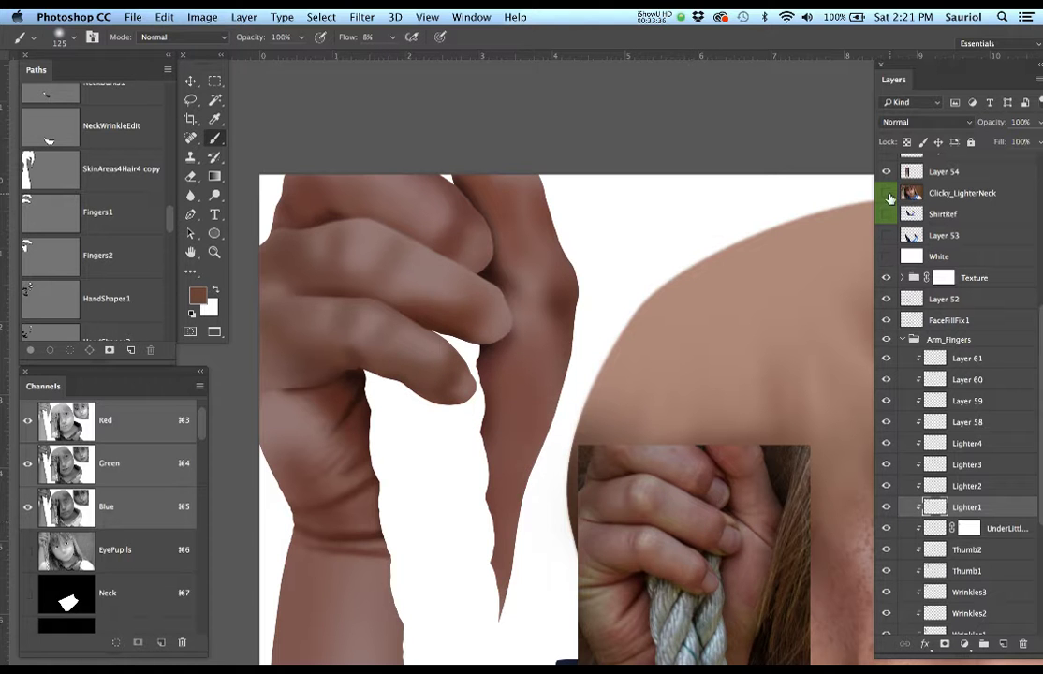
Blend a warm tone sampled from the reference photo over the middle finger and its lower edge with a 200 px brush.
{"action": "left_click", "coordinate": [889, 197]}
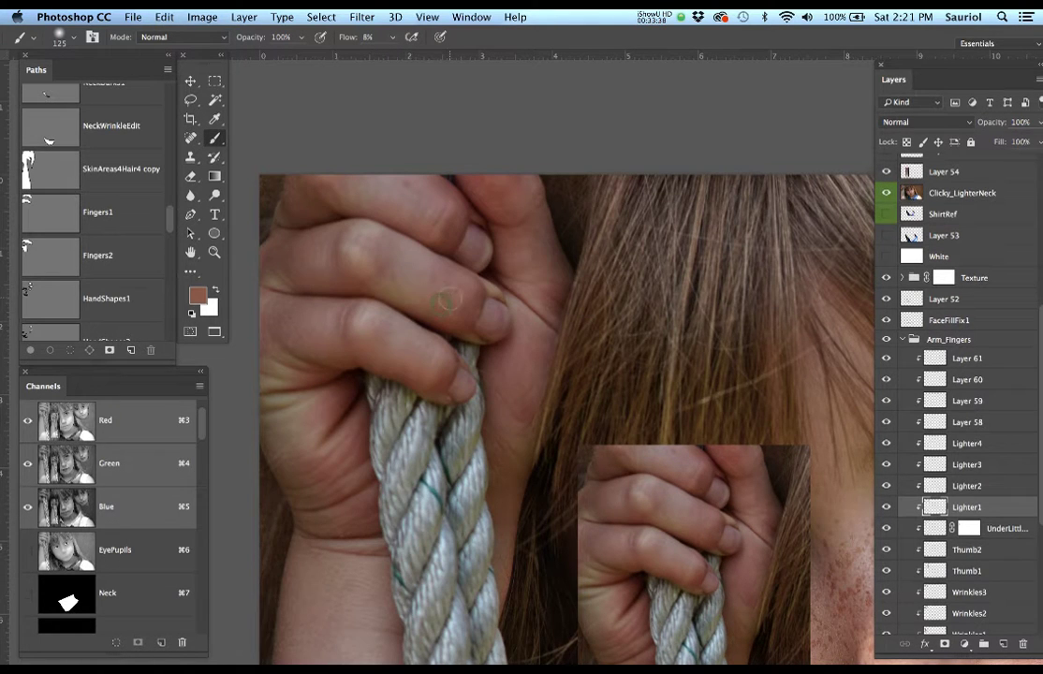
{"action": "key", "text": "bracketright"}
{"action": "key", "text": "bracketright"}
{"action": "key", "text": "bracketright"}
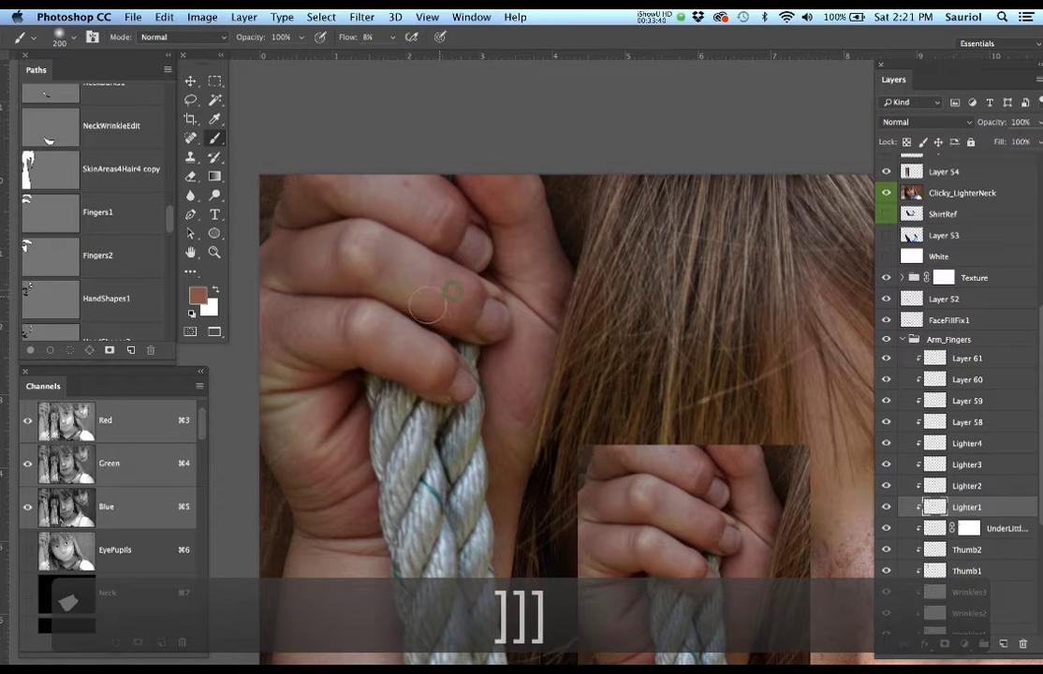
{"action": "left_click_drag", "start_coordinate": [430, 282], "coordinate": [424, 293]}
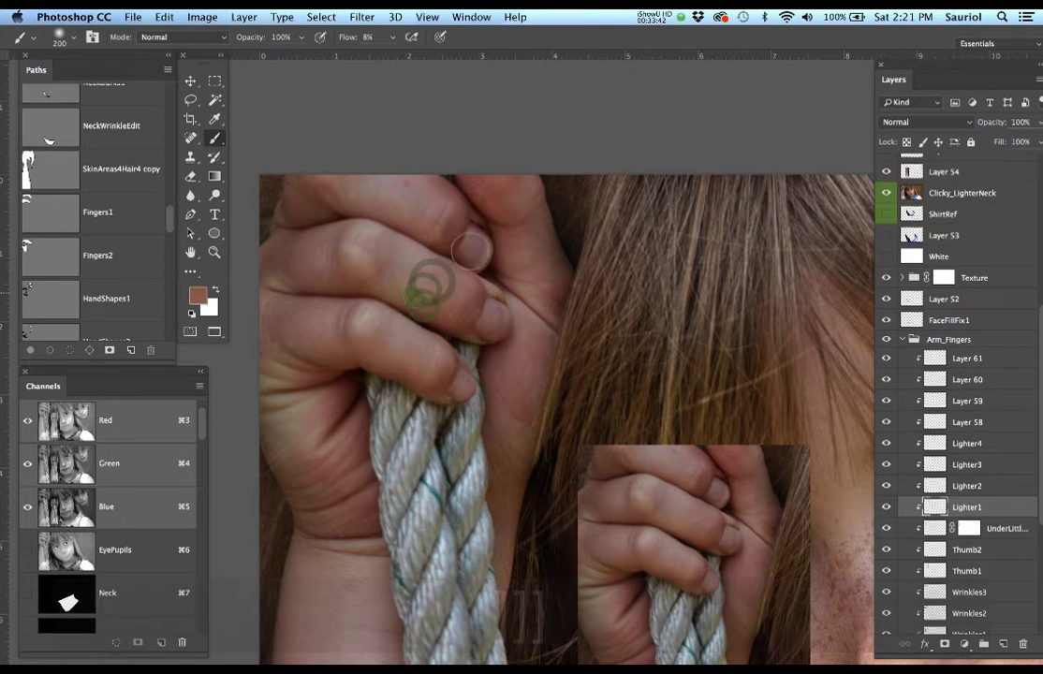
{"action": "mouse_move", "coordinate": [436, 240]}
{"action": "left_mouse_down"}
{"action": "mouse_move", "coordinate": [364, 251]}
{"action": "mouse_move", "coordinate": [356, 238]}
{"action": "mouse_move", "coordinate": [367, 232]}
{"action": "mouse_move", "coordinate": [456, 317]}
{"action": "mouse_move", "coordinate": [415, 273]}
{"action": "mouse_move", "coordinate": [446, 313]}
{"action": "left_mouse_up"}
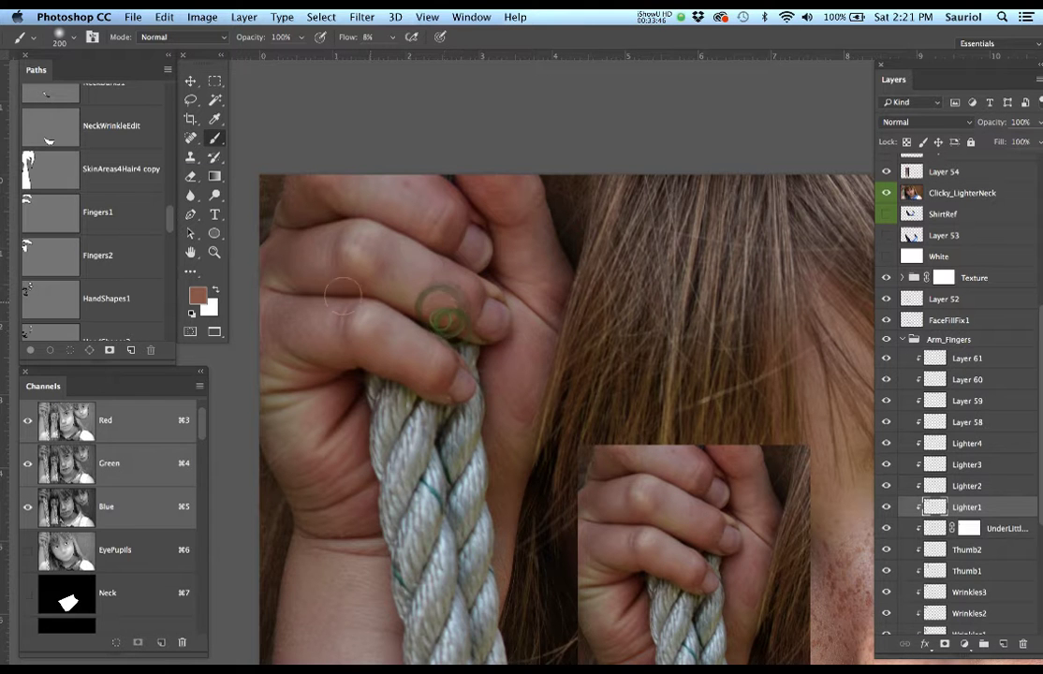
{"action": "left_click_drag", "start_coordinate": [311, 284], "coordinate": [328, 295]}
Examine the palm, wrist and forearm in the reference photo, and hide it to review the whole painting.
{"action": "key", "text": "space"}
{"action": "left_click_drag", "start_coordinate": [331, 419], "coordinate": [356, 393]}
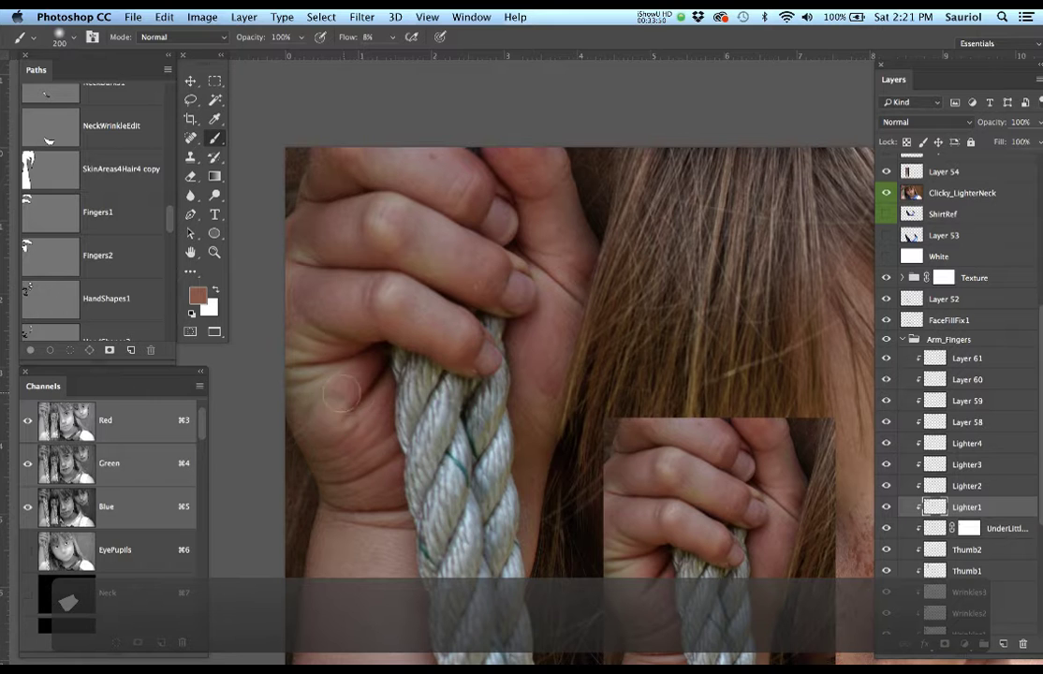
{"action": "key", "text": "space"}
{"action": "left_click_drag", "start_coordinate": [354, 503], "coordinate": [354, 448]}
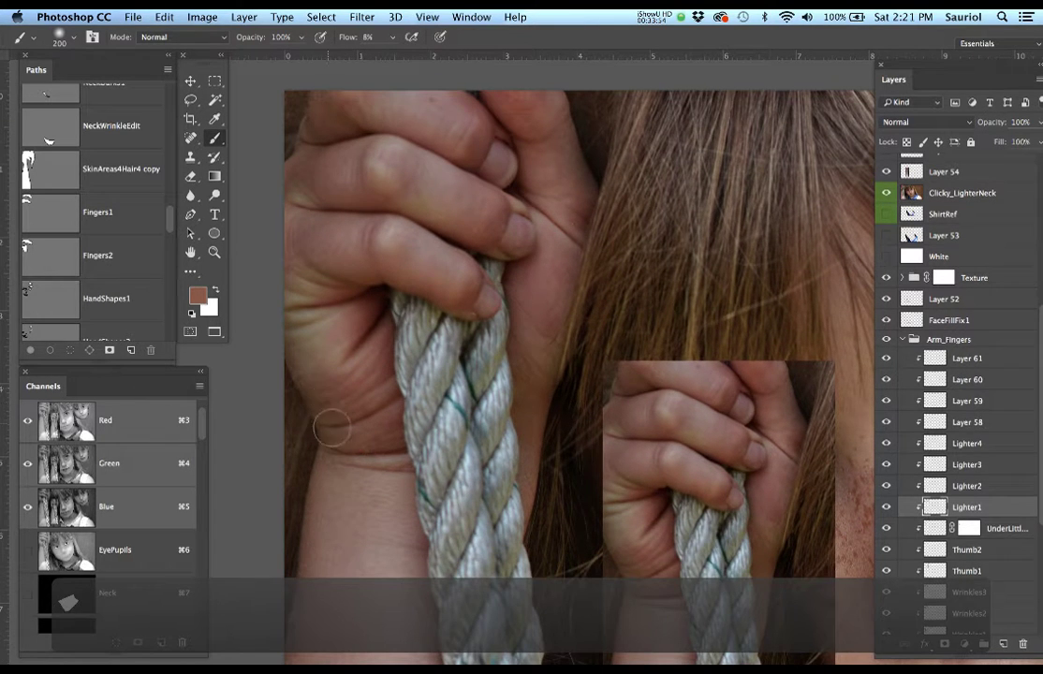
{"action": "left_click", "coordinate": [408, 510], "text": "alt"}
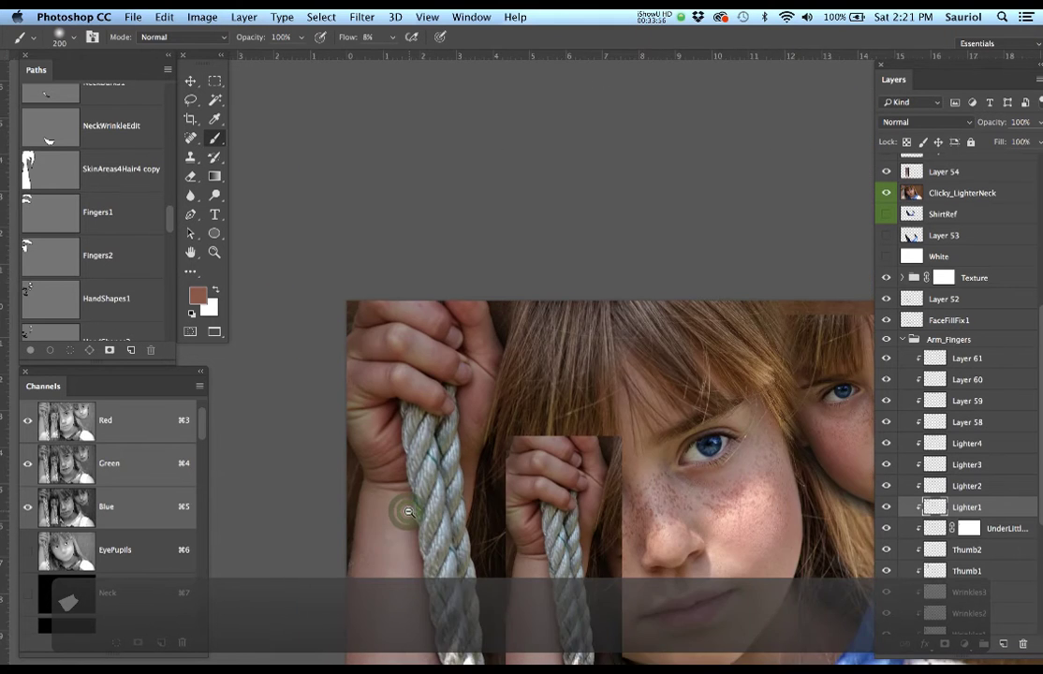
{"action": "left_click_drag", "start_coordinate": [415, 337], "coordinate": [415, 283]}
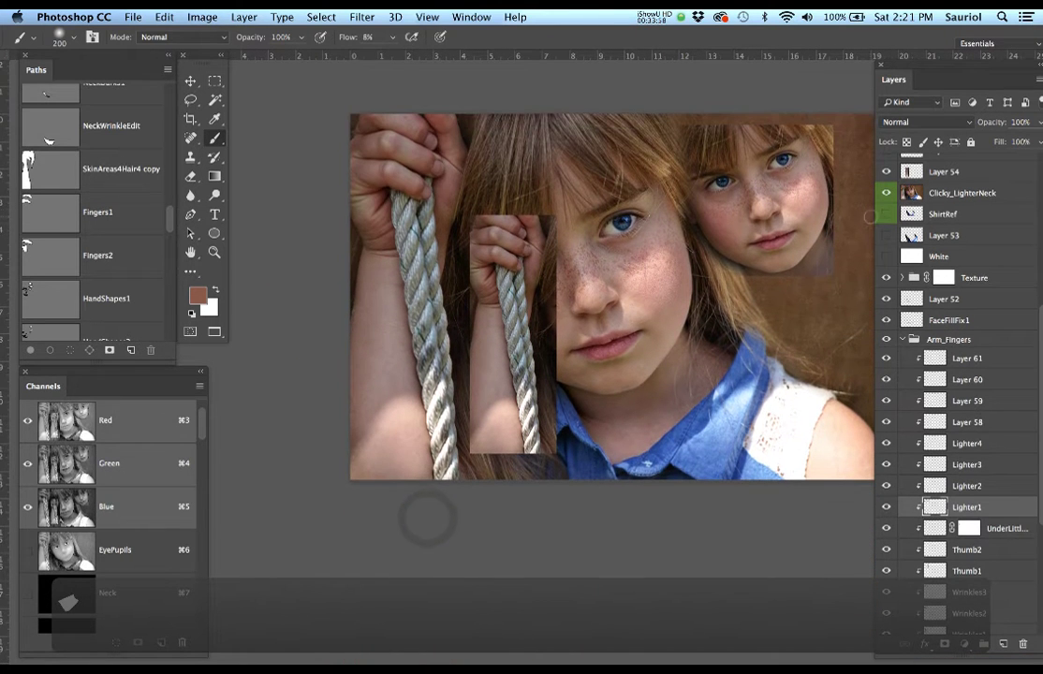
{"action": "left_click", "coordinate": [887, 193]}
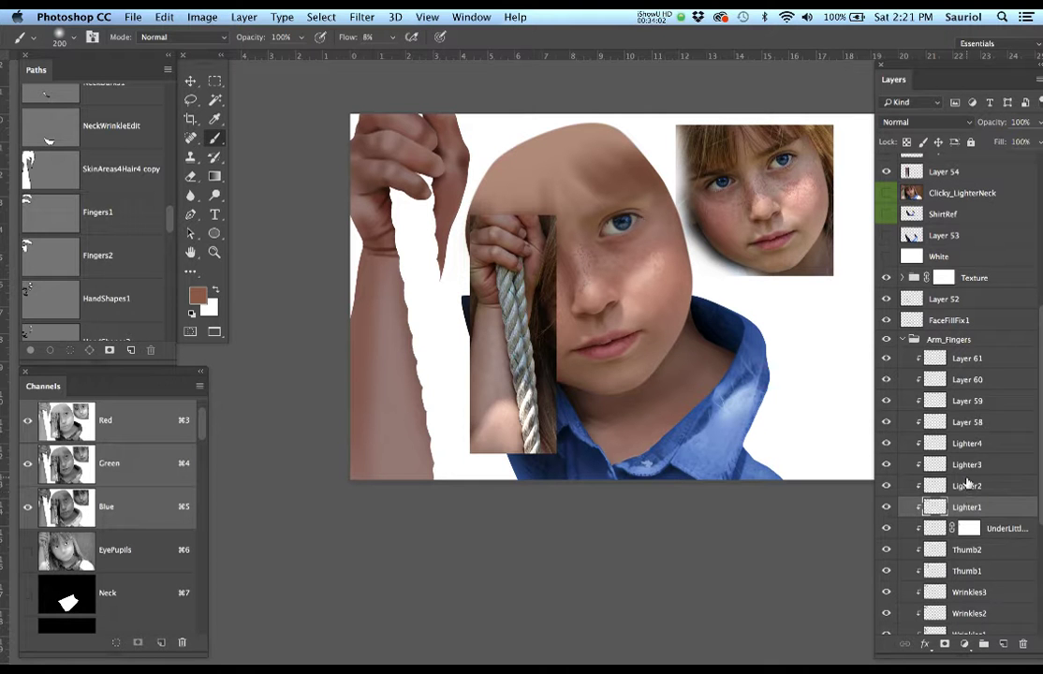
Rename Layer 58 in the Arm_Fingers group as Arm.
{"action": "double_click", "coordinate": [966, 423]}
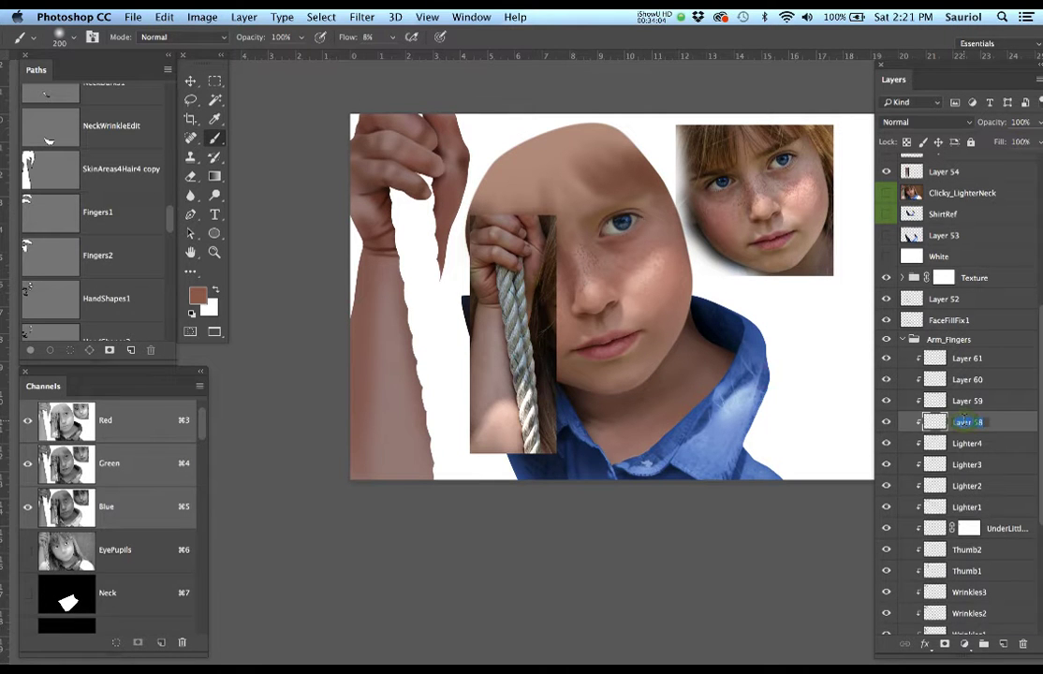
{"action": "type", "text": "Arm"}
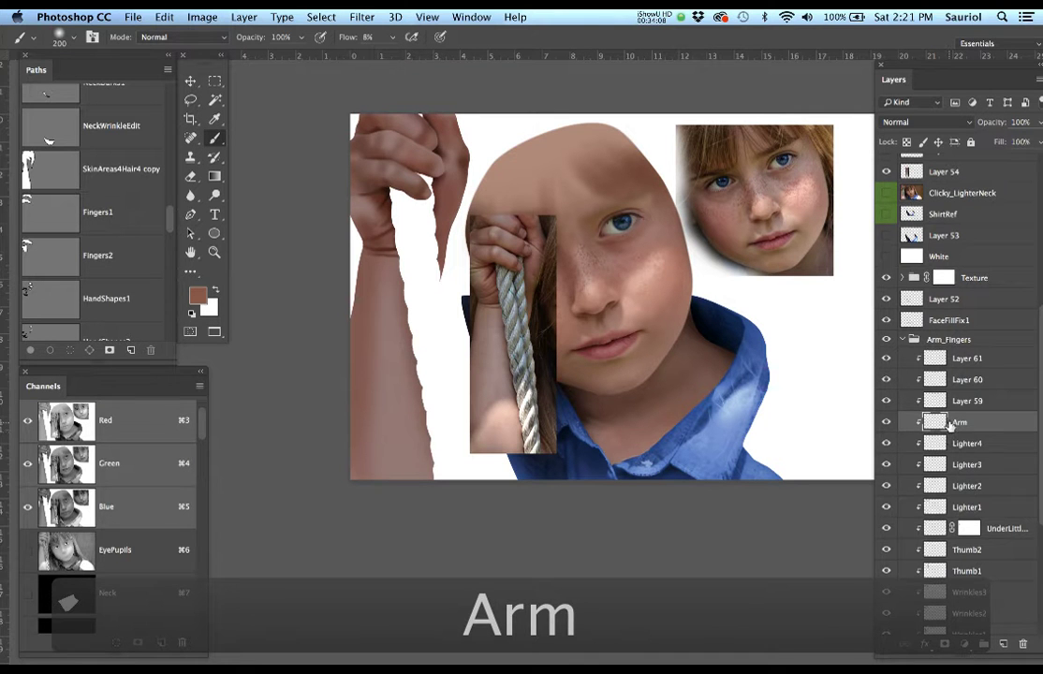
{"action": "scroll", "coordinate": [952, 448], "scroll_direction": "down", "scroll_amount": 5}
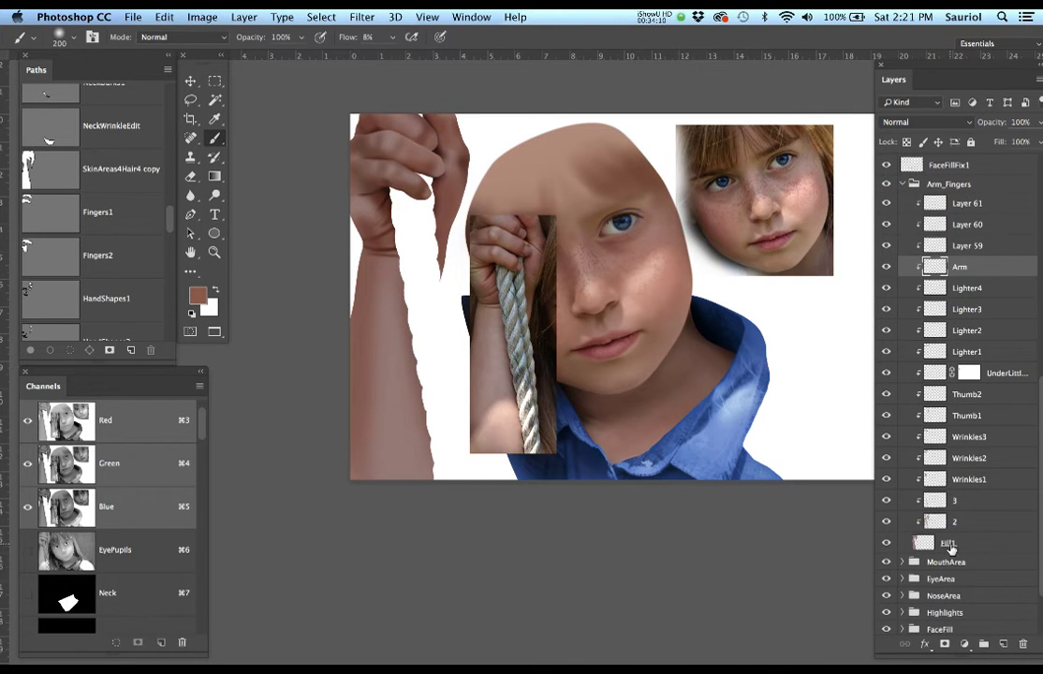
{"action": "scroll", "coordinate": [966, 497], "scroll_direction": "up", "scroll_amount": 4}
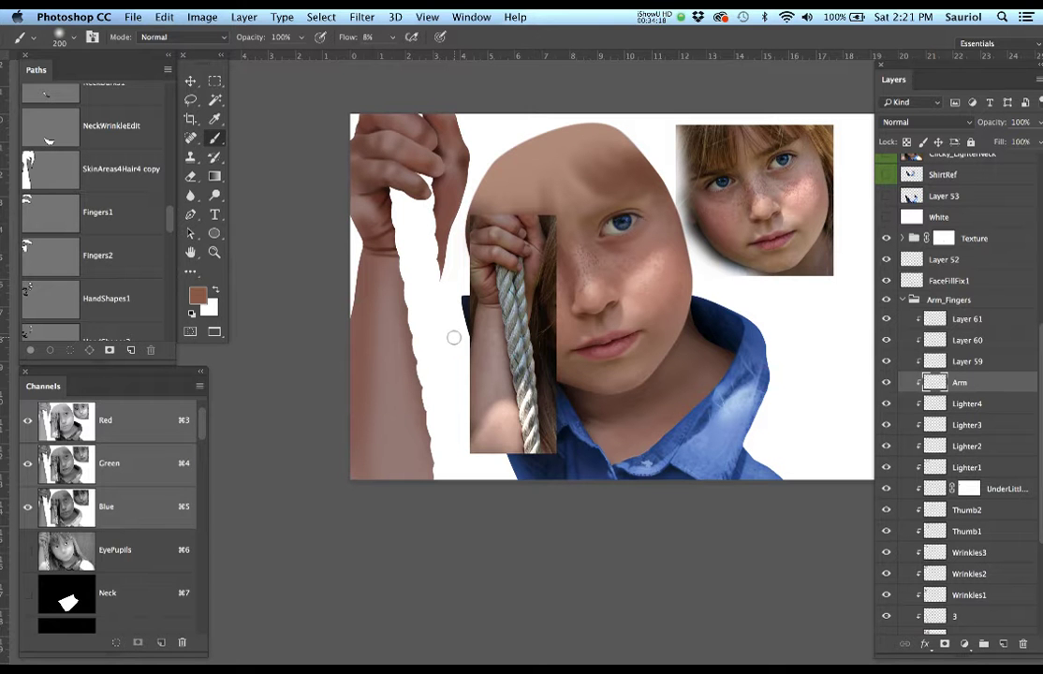
Show the reference photo over the arm, sample a dark reddish brown, and set the brush to 250 px.
{"action": "scroll", "coordinate": [375, 361], "scroll_direction": "up", "scroll_amount": 3}
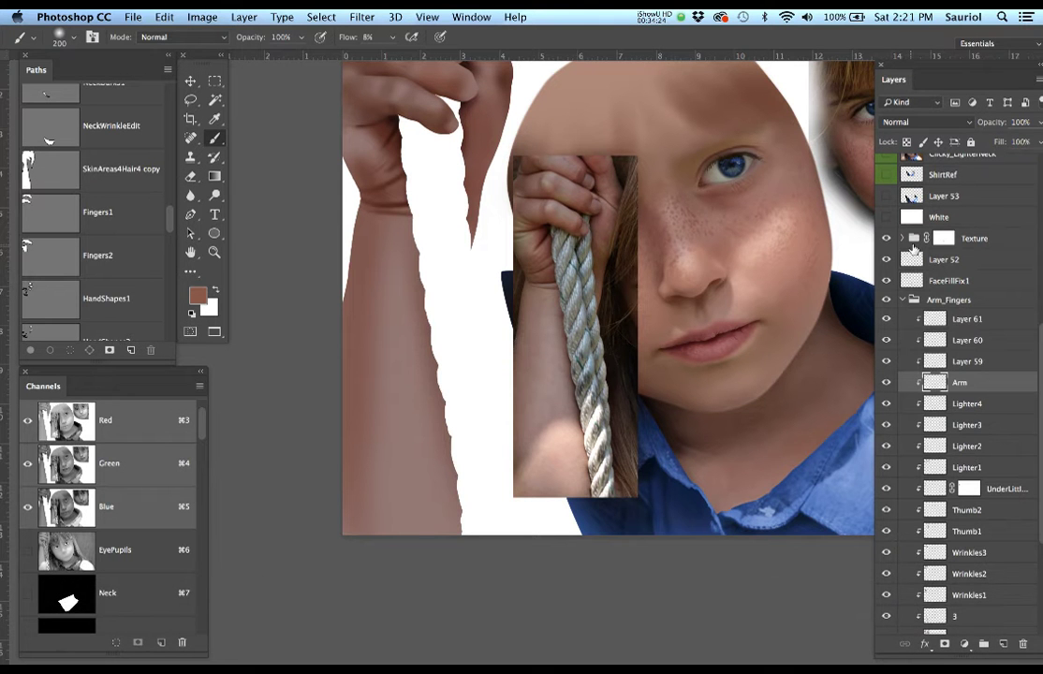
{"action": "scroll", "coordinate": [911, 254], "scroll_direction": "up", "scroll_amount": 3}
{"action": "left_click", "coordinate": [883, 218]}
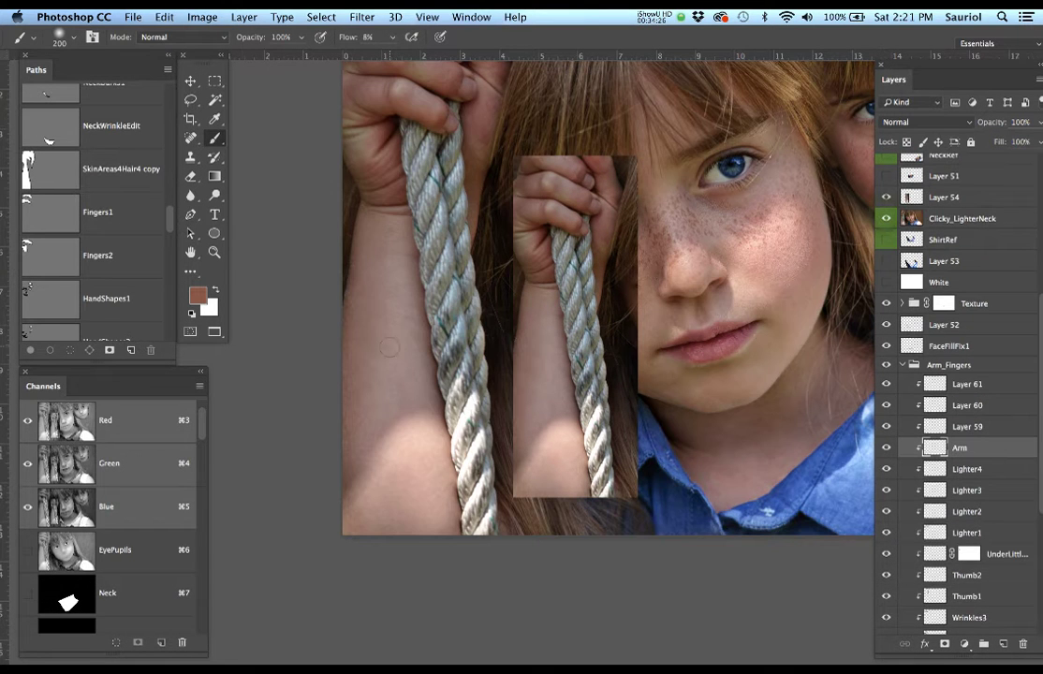
{"action": "key", "text": "bracketright"}
{"action": "key", "text": "bracketright"}
{"action": "key", "text": "bracketright"}
{"action": "key", "text": "bracketleft"}
{"action": "key", "text": "bracketleft"}
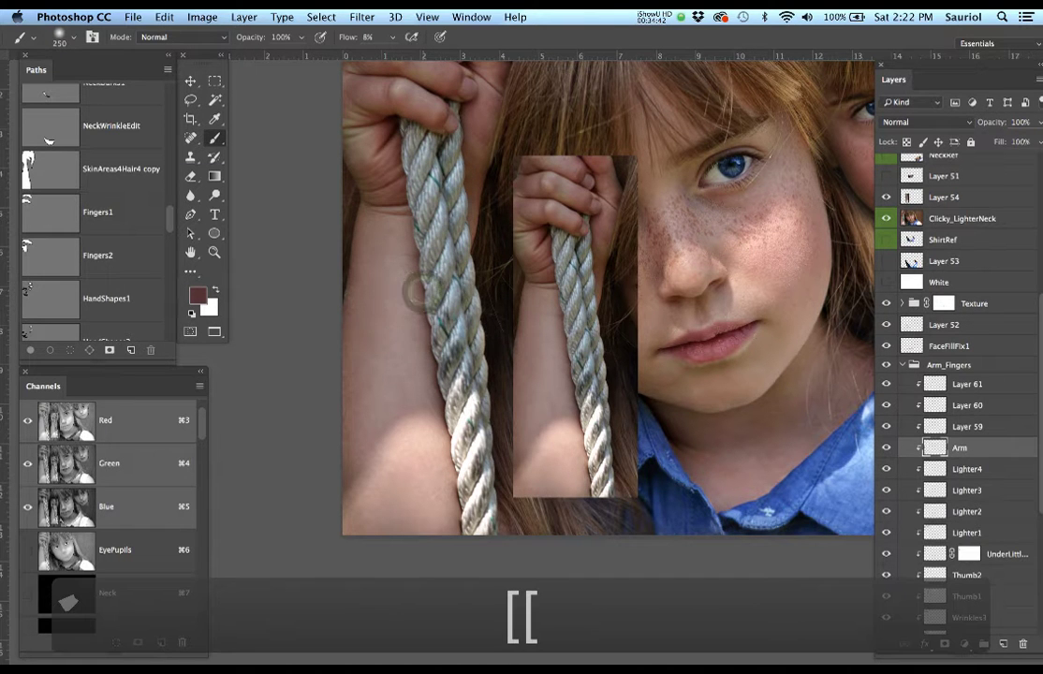
Compare the painted forearm with the reference photo by repeatedly showing and hiding the Clicky_LighterNeck layer.
{"action": "scroll", "coordinate": [412, 291], "scroll_direction": "up", "scroll_amount": 3}
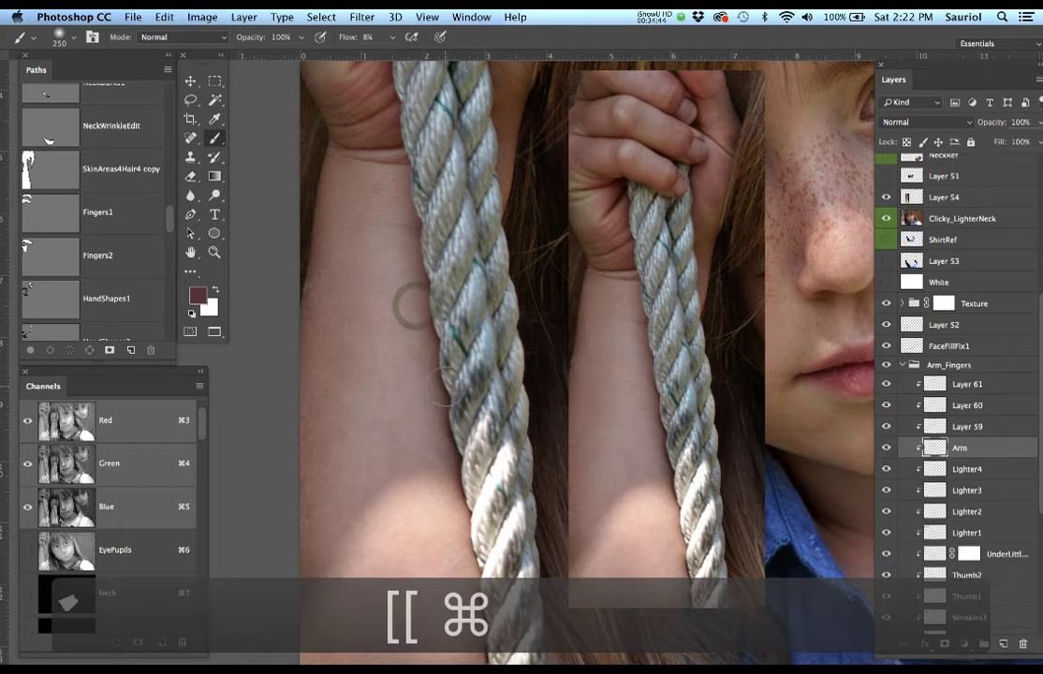
{"action": "left_click", "coordinate": [895, 218]}
{"action": "left_click", "coordinate": [894, 218]}
{"action": "left_click", "coordinate": [894, 218]}
{"action": "left_click", "coordinate": [894, 218]}
{"action": "left_click", "coordinate": [895, 218]}
{"action": "left_click", "coordinate": [894, 218]}
{"action": "left_click", "coordinate": [894, 218]}
{"action": "left_click", "coordinate": [895, 218]}
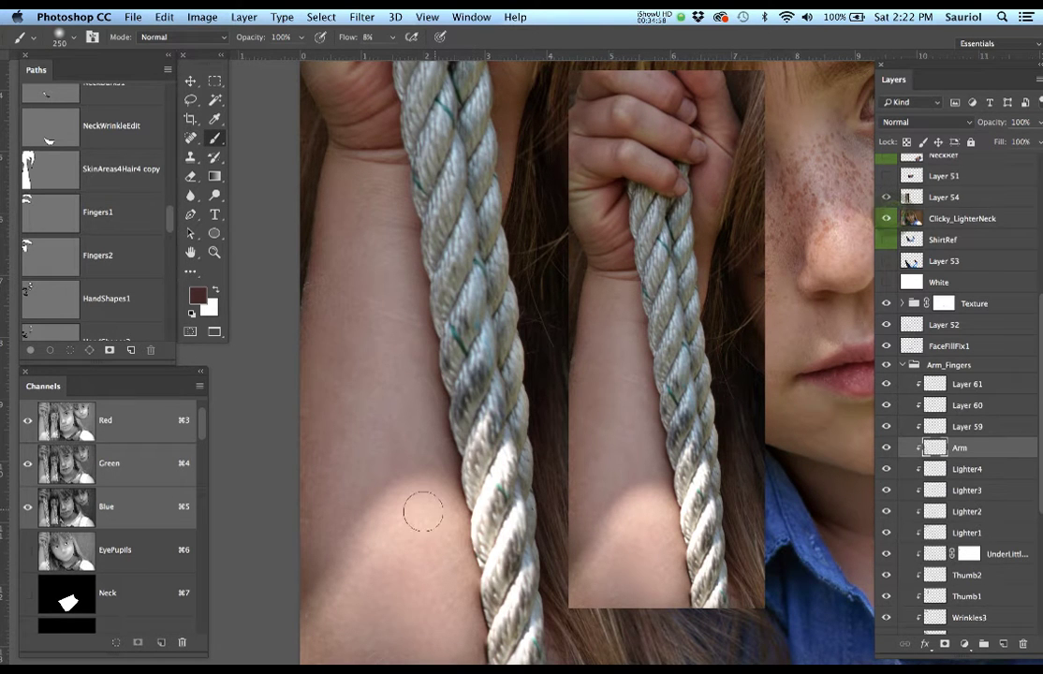
On Lighter2, sample a pinkish brown from the reference photo's forearm, set the brush to 400 px, and hide the reference.
{"action": "left_click", "coordinate": [971, 514]}
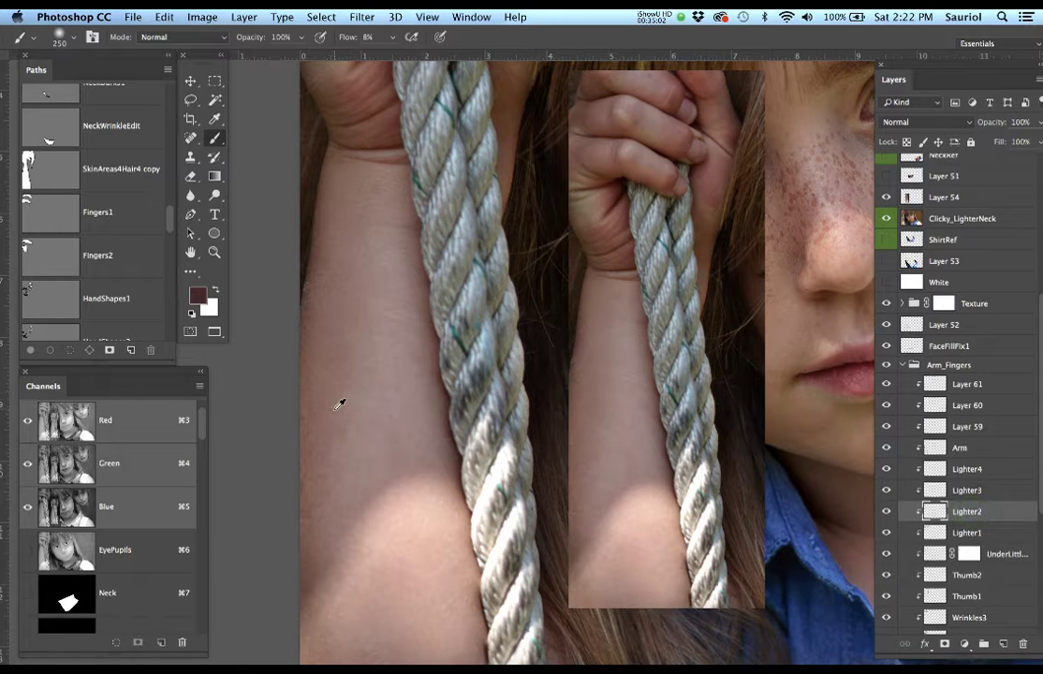
{"action": "key", "text": "bracketright"}
{"action": "key", "text": "bracketright"}
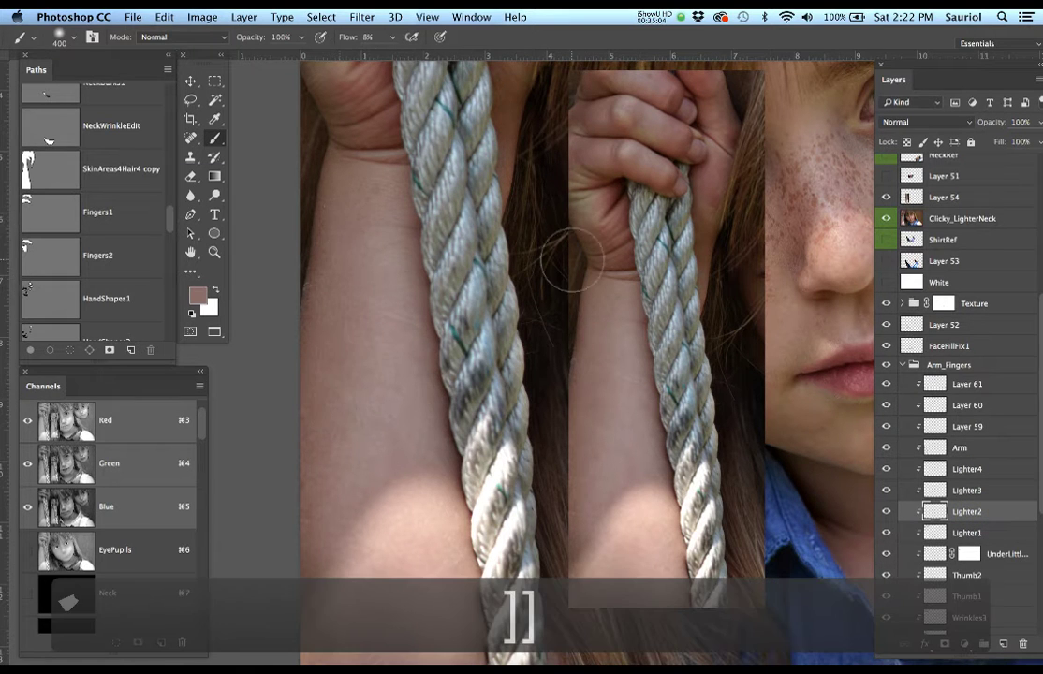
{"action": "left_click", "coordinate": [888, 218]}
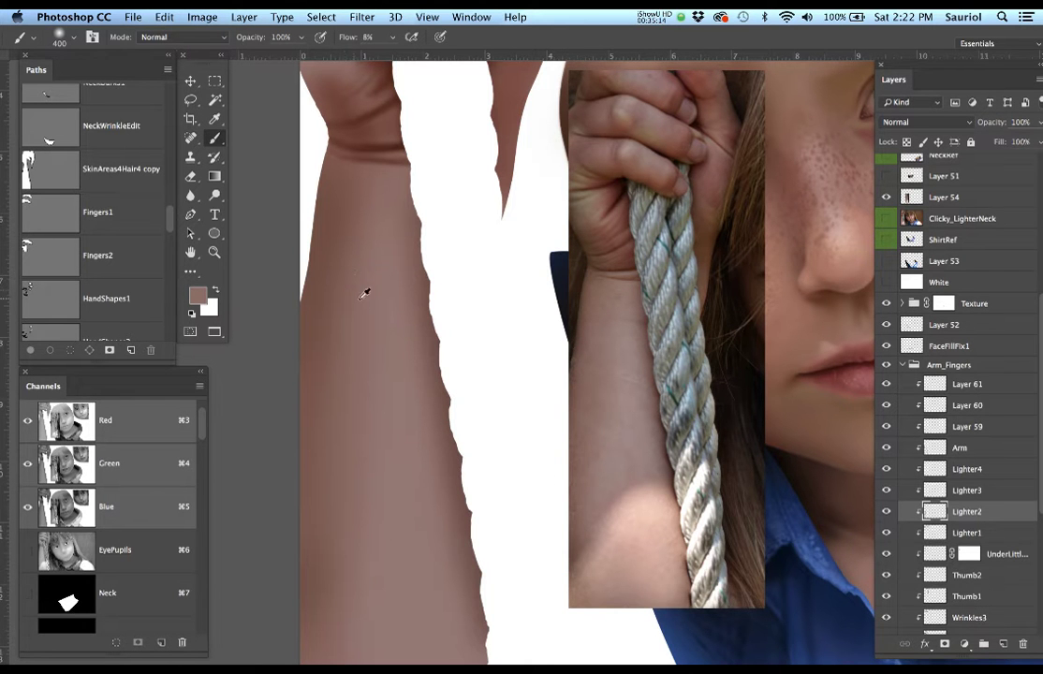
{"action": "left_click_drag", "start_coordinate": [407, 297], "coordinate": [372, 467]}
{"action": "left_click_drag", "start_coordinate": [373, 377], "coordinate": [389, 468]}
{"action": "left_click_drag", "start_coordinate": [382, 416], "coordinate": [380, 427]}
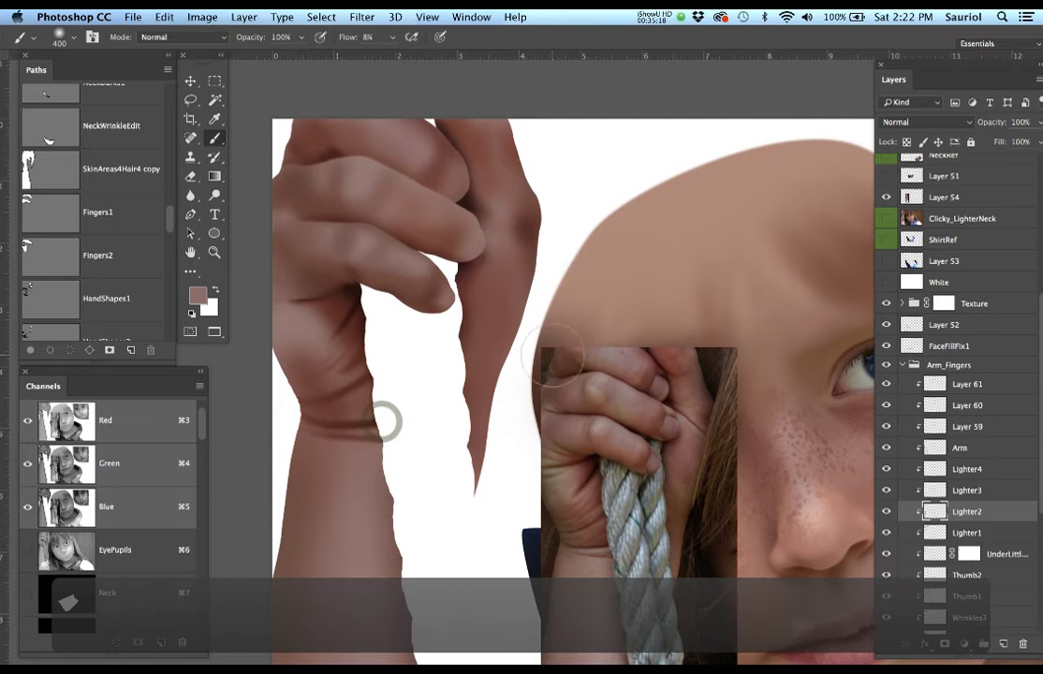
Rename the Lighter3 layer as Lighter3Yellow.
{"action": "left_click", "coordinate": [969, 490]}
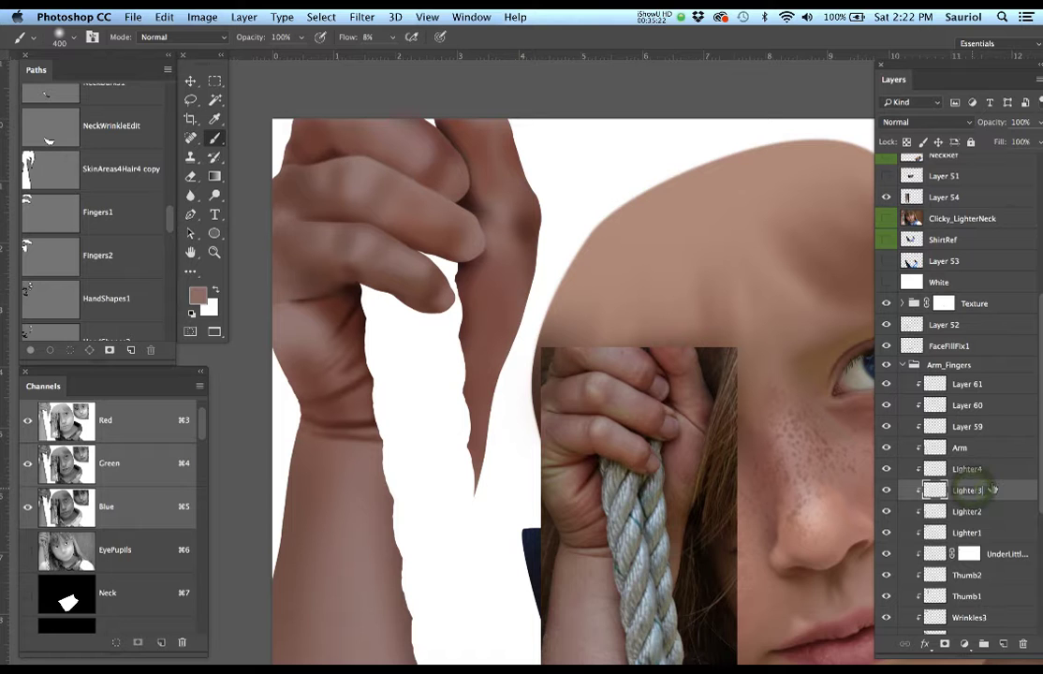
{"action": "type", "text": "Yellow"}
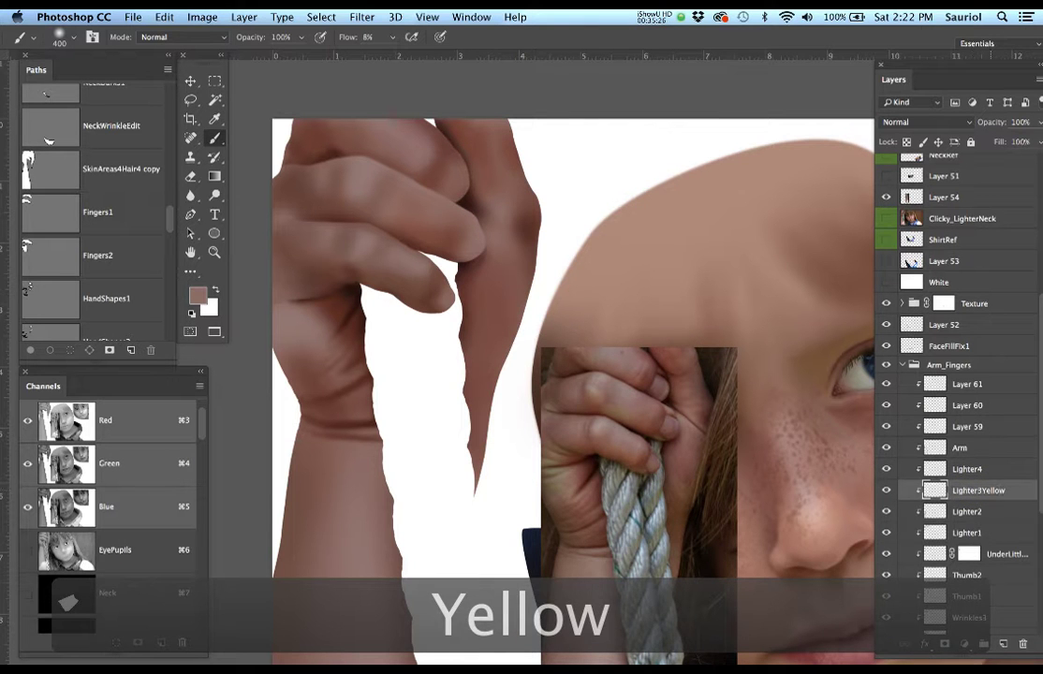
{"action": "type", "text": "s"}
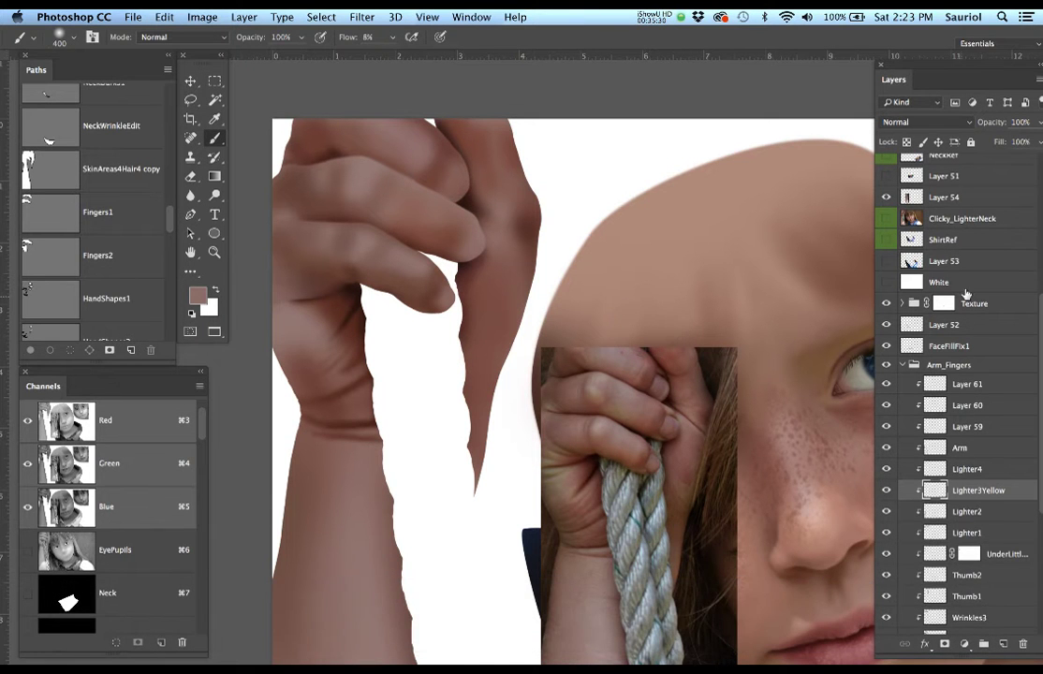
Show the reference photo, sample a yellowish brown from the palm creases below the lowest finger, and set the brush to 250 px.
{"action": "left_click", "coordinate": [887, 218]}
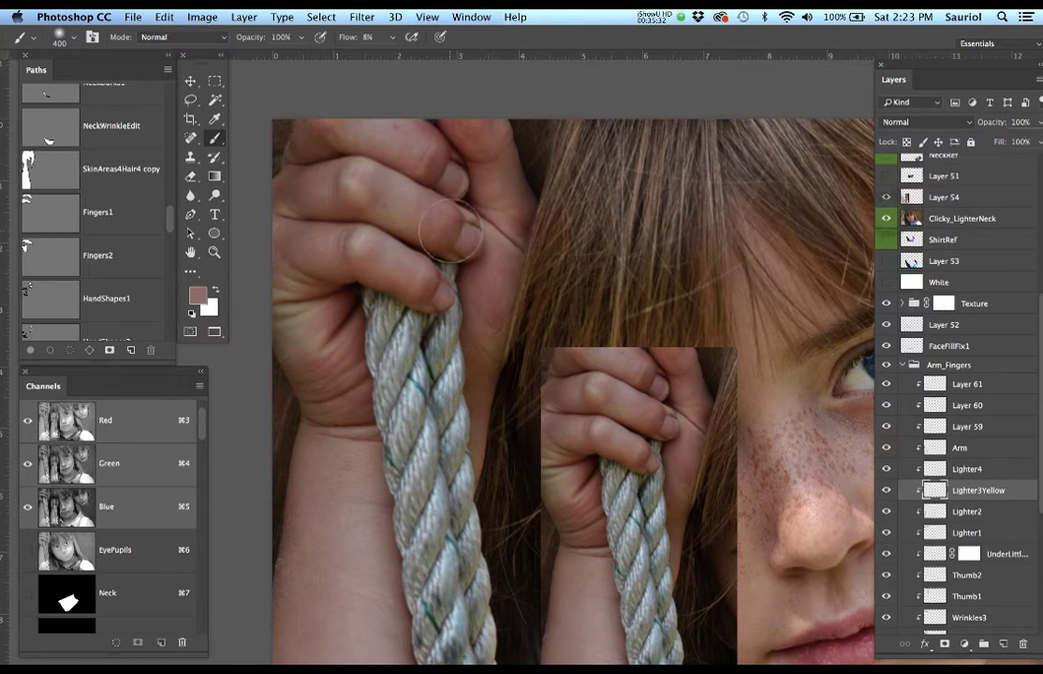
{"action": "left_click_drag", "start_coordinate": [365, 275], "coordinate": [610, 275]}
{"action": "left_click_drag", "start_coordinate": [412, 287], "coordinate": [589, 271]}
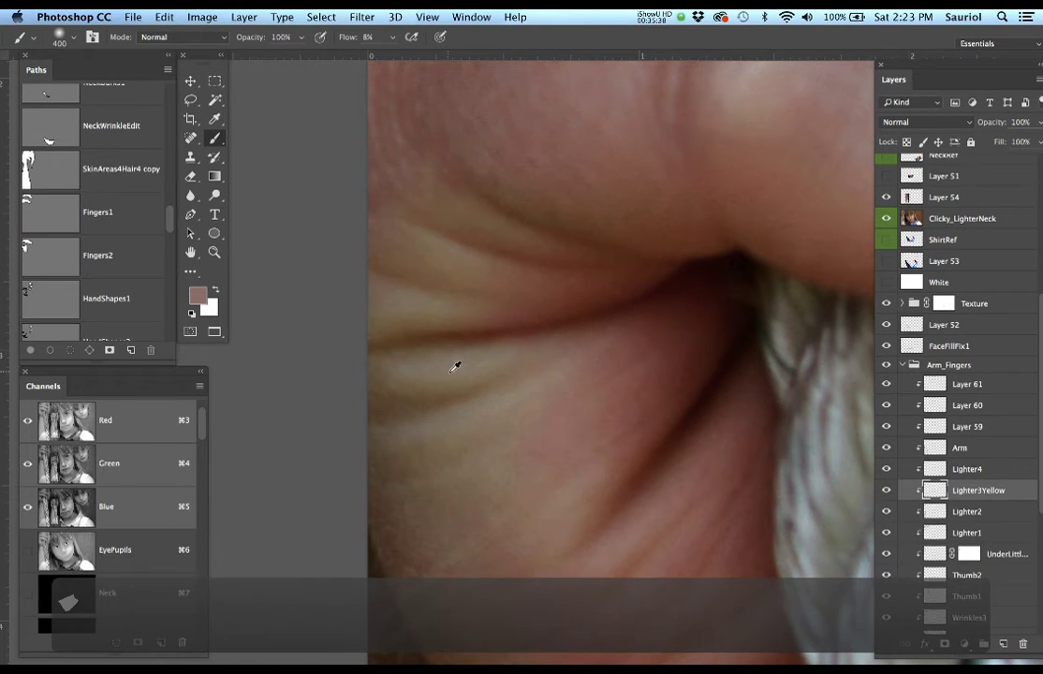
{"action": "left_click", "coordinate": [419, 325], "text": "alt"}
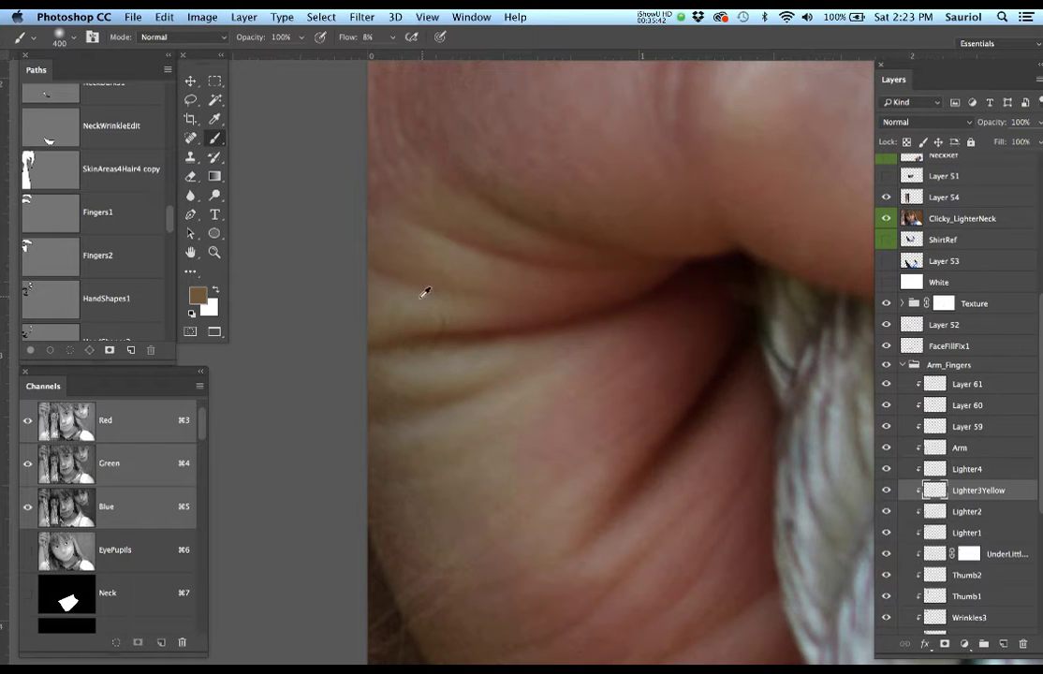
{"action": "left_click", "coordinate": [447, 339], "text": "alt+super"}
{"action": "left_click_drag", "start_coordinate": [456, 338], "coordinate": [463, 310]}
{"action": "key", "text": "bracketleft"}
{"action": "key", "text": "bracketleft"}
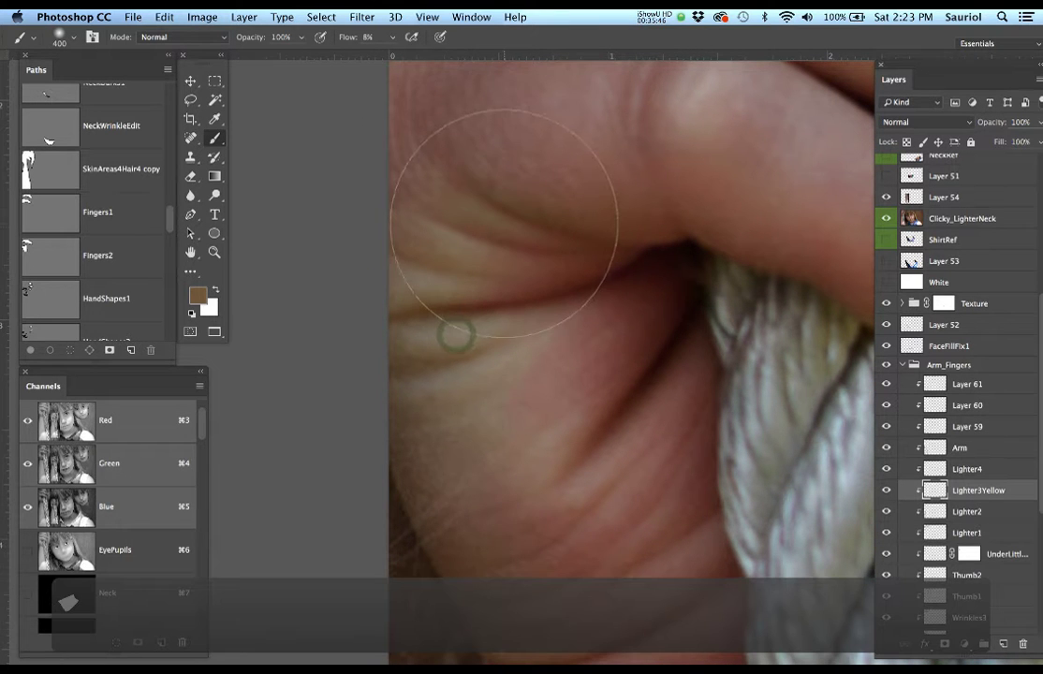
{"action": "key", "text": "bracketleft"}
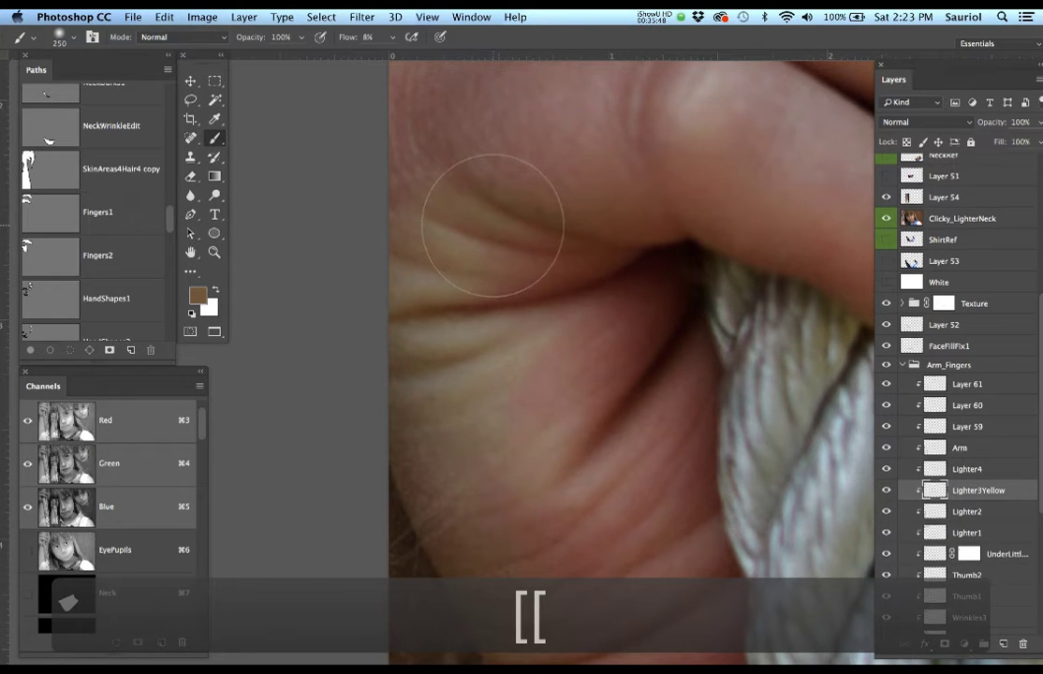
Paint the yellowish brown on Lighter3Yellow over the outer palm below the lowest finger, hiding the reference photo to check it.
{"action": "mouse_move", "coordinate": [484, 226]}
{"action": "left_mouse_down"}
{"action": "mouse_move", "coordinate": [434, 308]}
{"action": "mouse_move", "coordinate": [466, 410]}
{"action": "mouse_move", "coordinate": [447, 253]}
{"action": "mouse_move", "coordinate": [440, 273]}
{"action": "mouse_move", "coordinate": [445, 401]}
{"action": "mouse_move", "coordinate": [460, 394]}
{"action": "mouse_move", "coordinate": [452, 232]}
{"action": "mouse_move", "coordinate": [453, 354]}
{"action": "mouse_move", "coordinate": [528, 550]}
{"action": "mouse_move", "coordinate": [469, 455]}
{"action": "mouse_move", "coordinate": [408, 230]}
{"action": "mouse_move", "coordinate": [439, 275]}
{"action": "mouse_move", "coordinate": [410, 316]}
{"action": "mouse_move", "coordinate": [435, 347]}
{"action": "mouse_move", "coordinate": [539, 221]}
{"action": "mouse_move", "coordinate": [594, 207]}
{"action": "left_mouse_up"}
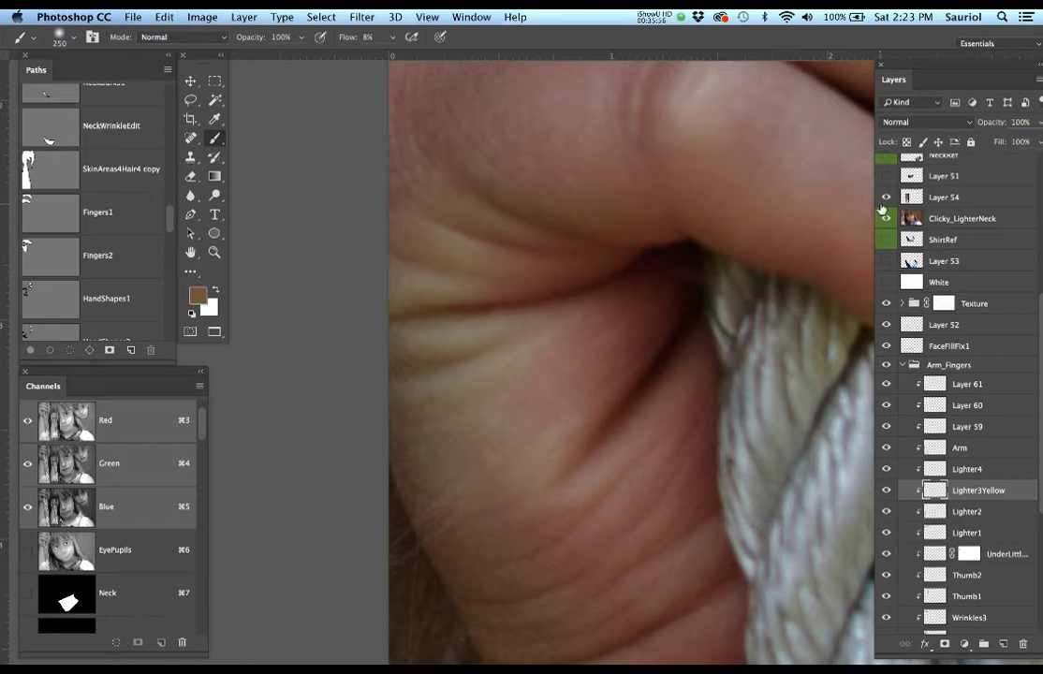
{"action": "left_click", "coordinate": [885, 219]}
{"action": "mouse_move", "coordinate": [445, 261]}
{"action": "left_mouse_down"}
{"action": "mouse_move", "coordinate": [442, 233]}
{"action": "mouse_move", "coordinate": [425, 310]}
{"action": "mouse_move", "coordinate": [433, 328]}
{"action": "left_mouse_up"}
{"action": "left_click", "coordinate": [484, 415], "text": "alt"}
{"action": "left_click", "coordinate": [552, 407], "text": "alt"}
{"action": "mouse_move", "coordinate": [516, 389]}
{"action": "left_mouse_down"}
{"action": "mouse_move", "coordinate": [493, 384]}
{"action": "mouse_move", "coordinate": [535, 402]}
{"action": "mouse_move", "coordinate": [557, 384]}
{"action": "mouse_move", "coordinate": [606, 375]}
{"action": "left_mouse_up"}
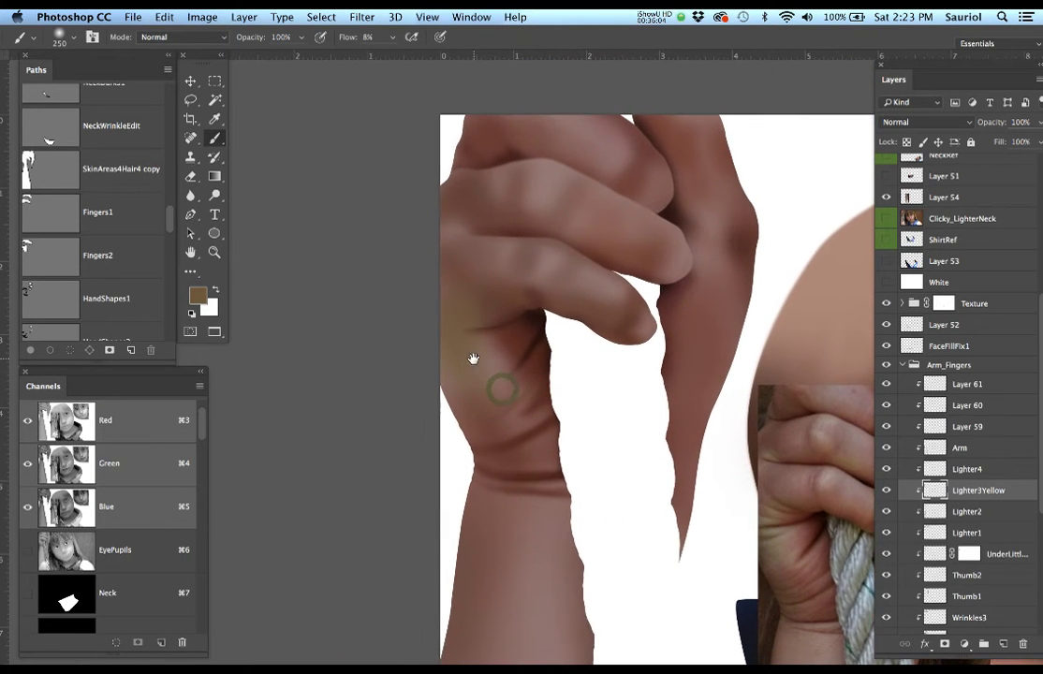
{"action": "mouse_move", "coordinate": [464, 318]}
{"action": "left_mouse_down"}
{"action": "mouse_move", "coordinate": [452, 322]}
{"action": "mouse_move", "coordinate": [512, 382]}
{"action": "mouse_move", "coordinate": [459, 293]}
{"action": "left_mouse_up"}
{"action": "mouse_move", "coordinate": [505, 346]}
{"action": "left_mouse_down"}
{"action": "mouse_move", "coordinate": [550, 359]}
{"action": "mouse_move", "coordinate": [533, 359]}
{"action": "left_mouse_up"}
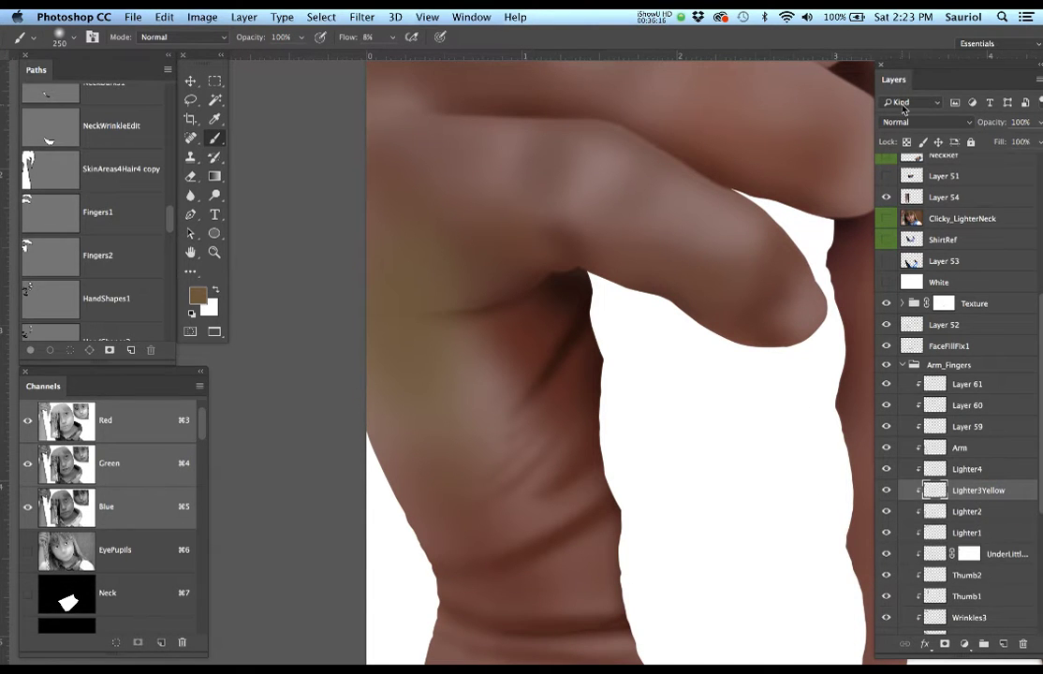
Try the Multiply and Overlay blend modes on the Lighter3Yellow layer and inspect the palm.
{"action": "left_click", "coordinate": [902, 129]}
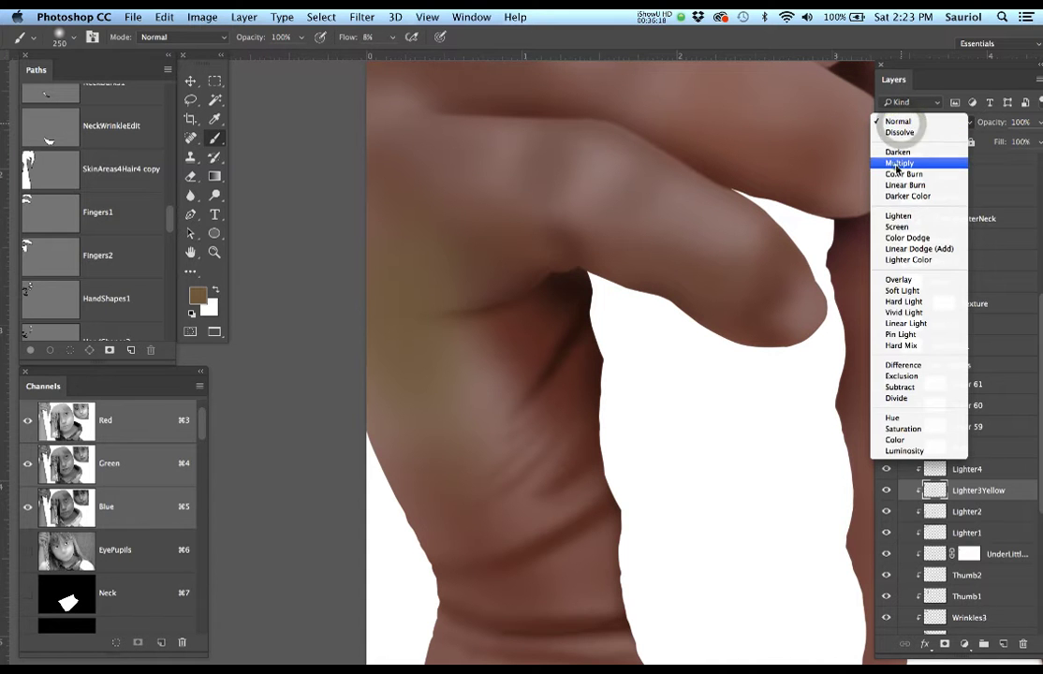
{"action": "left_click", "coordinate": [897, 169]}
{"action": "left_click", "coordinate": [901, 122]}
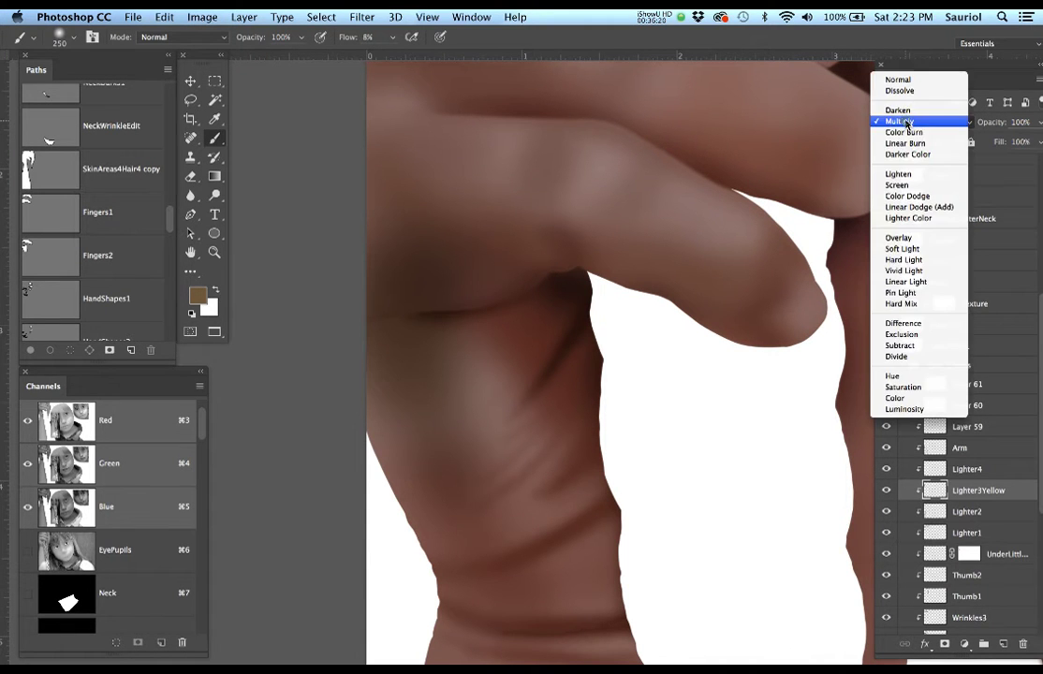
{"action": "left_click", "coordinate": [904, 238]}
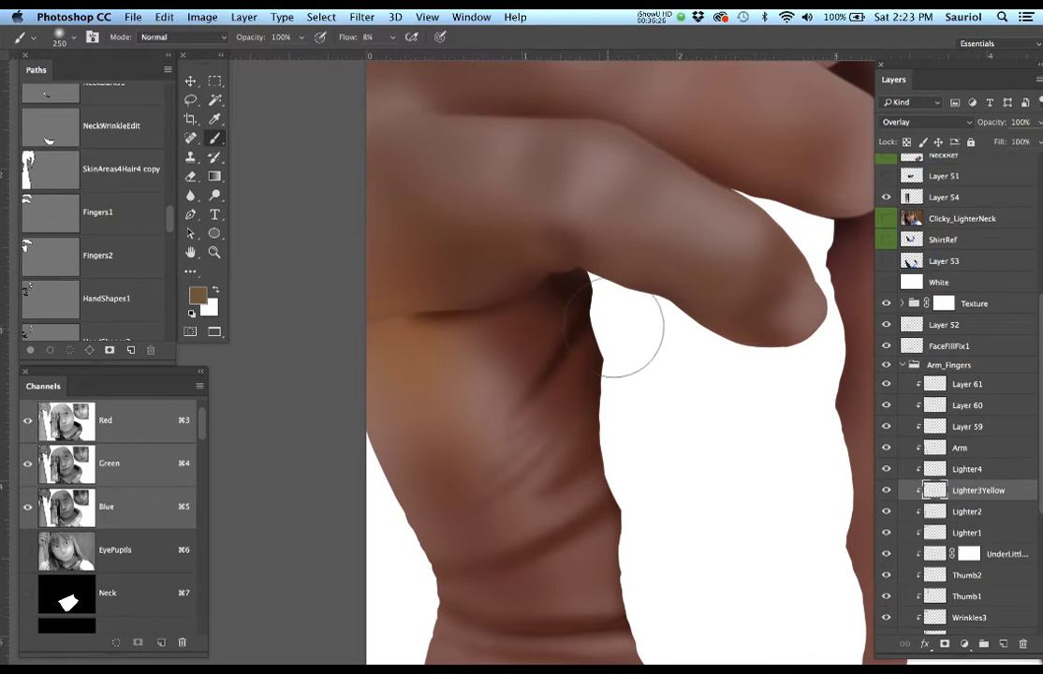
{"action": "left_click", "coordinate": [437, 344], "text": "alt"}
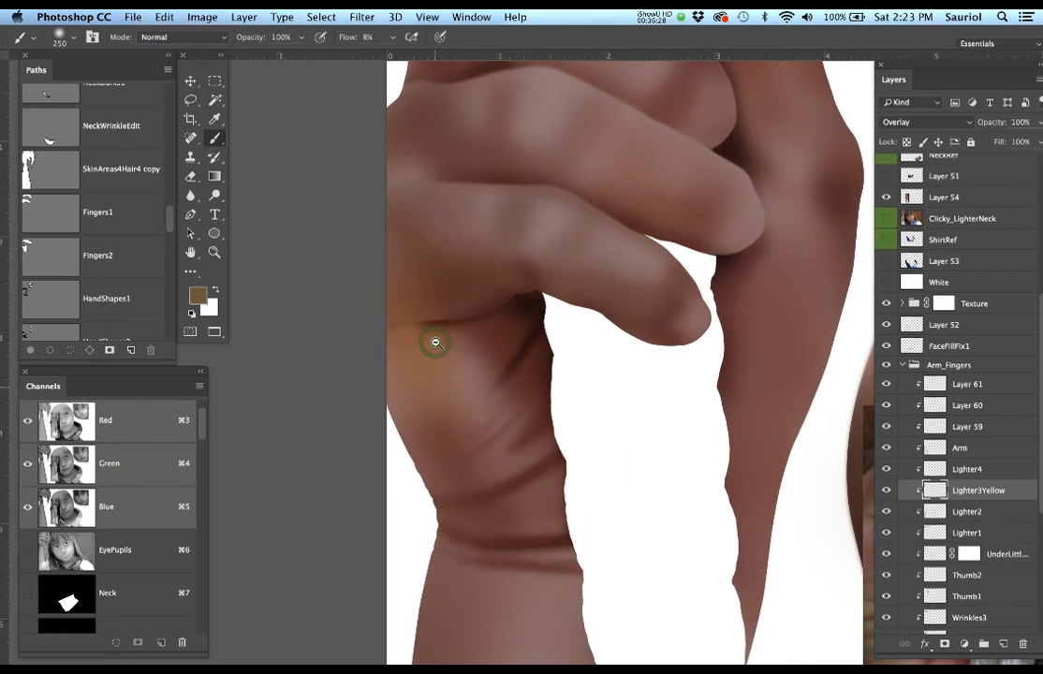
{"action": "left_click", "coordinate": [436, 344], "text": "alt"}
{"action": "left_click_drag", "start_coordinate": [462, 345], "coordinate": [498, 331]}
{"action": "left_click", "coordinate": [505, 320], "text": "super"}
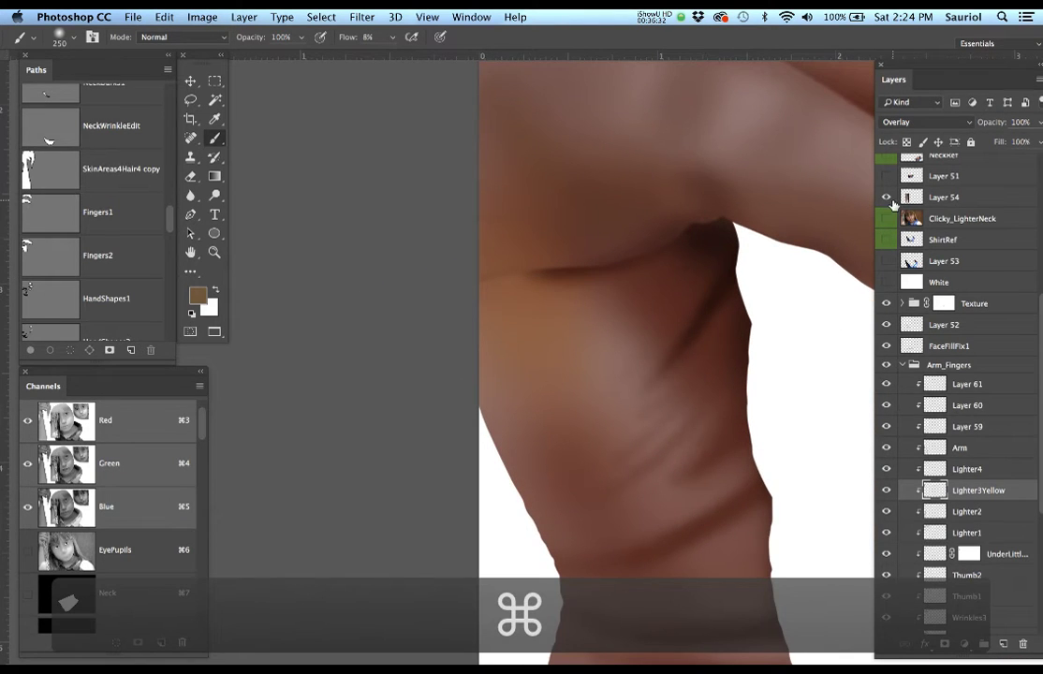
Compare the Overlay and Multiply versions of Lighter3Yellow, and restore its blend mode to Normal.
{"action": "key", "text": "super+z"}
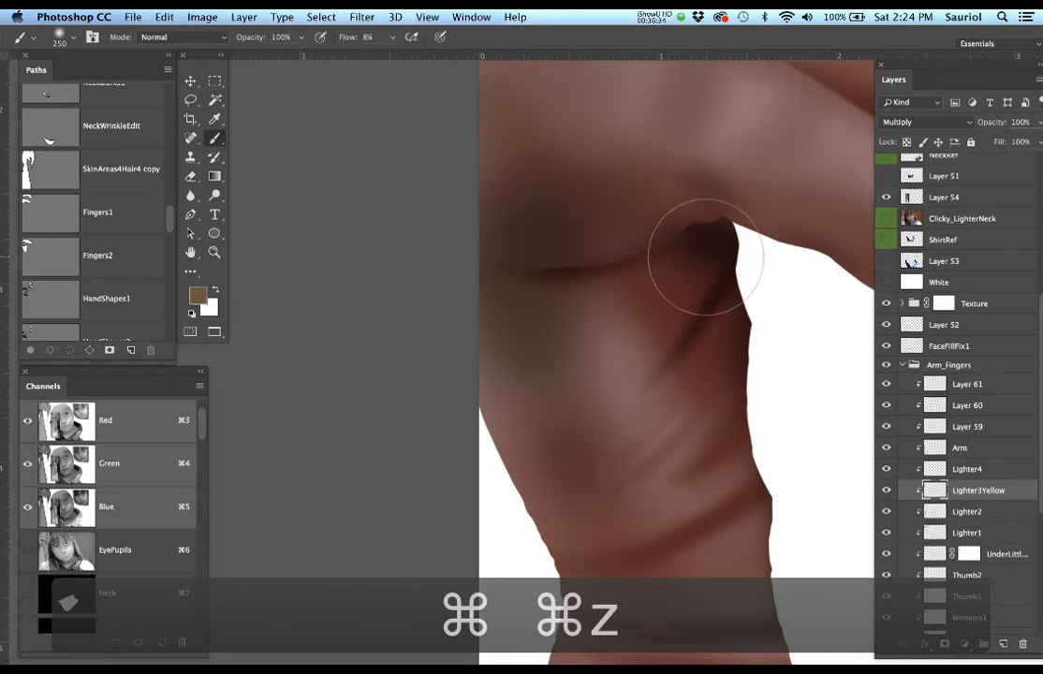
{"action": "key", "text": "super+z"}
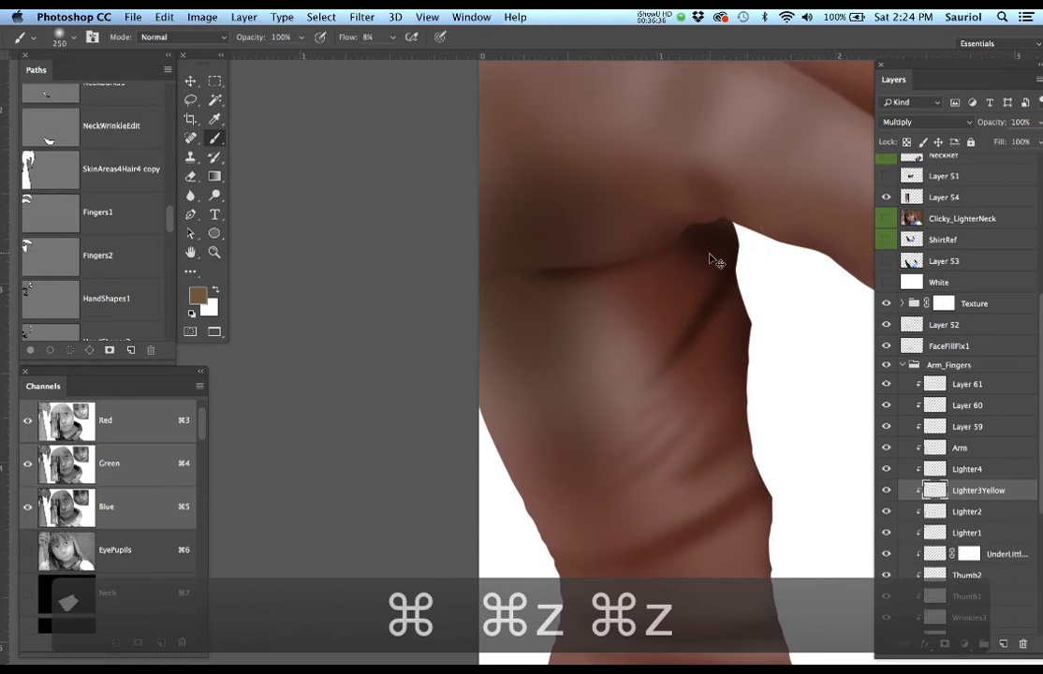
{"action": "left_click", "coordinate": [895, 123]}
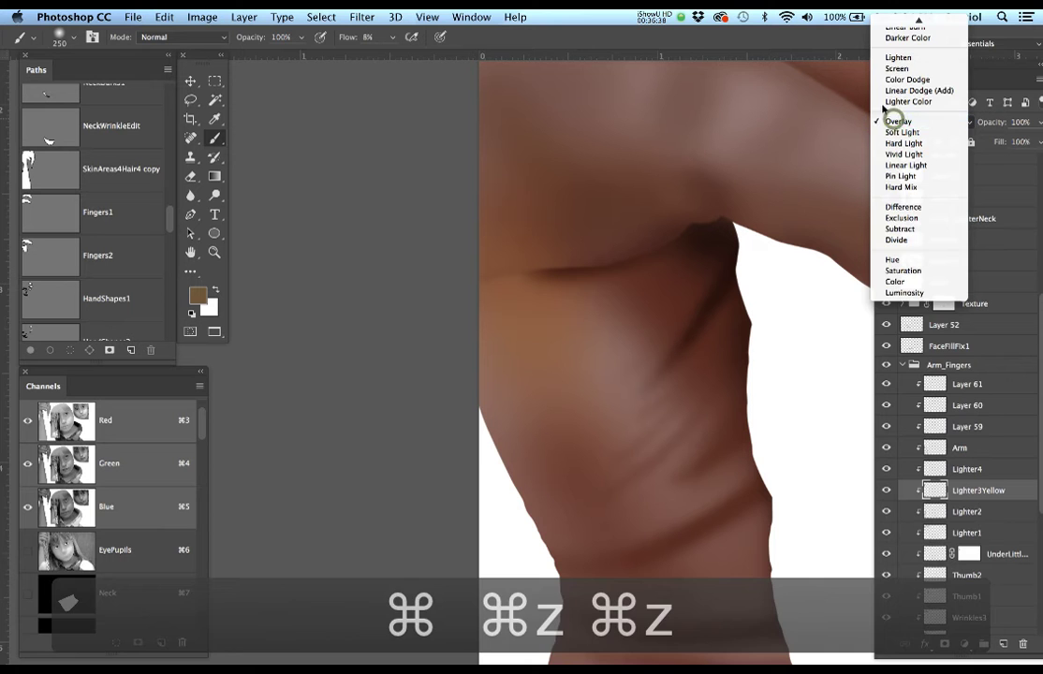
{"action": "left_click", "coordinate": [892, 20]}
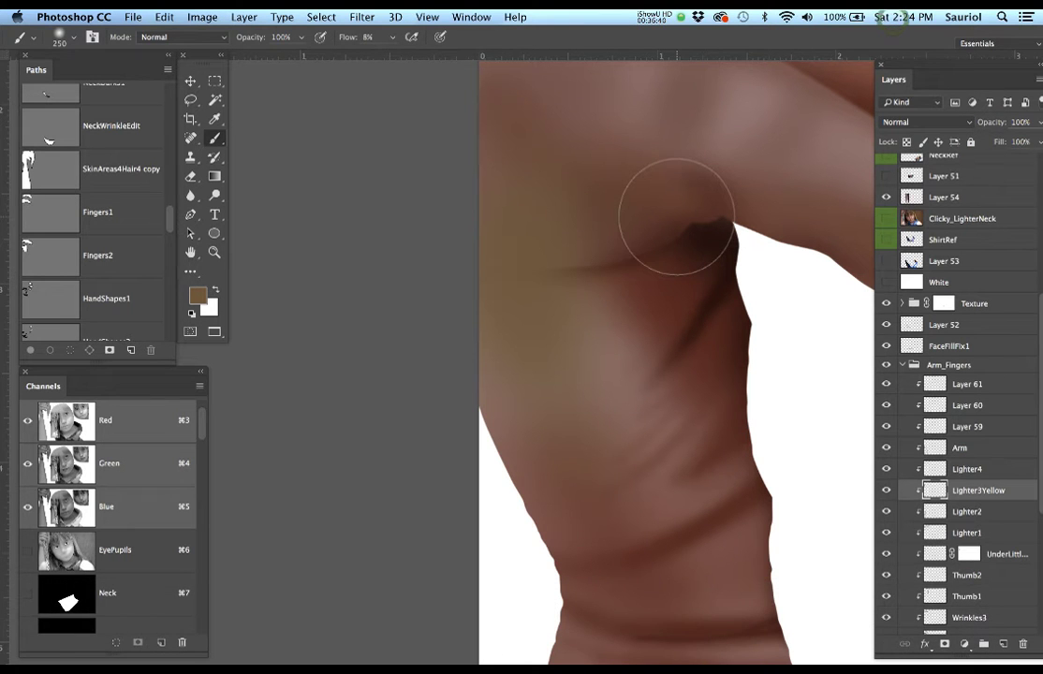
{"action": "key", "text": "super+z"}
{"action": "key", "text": "super+z"}
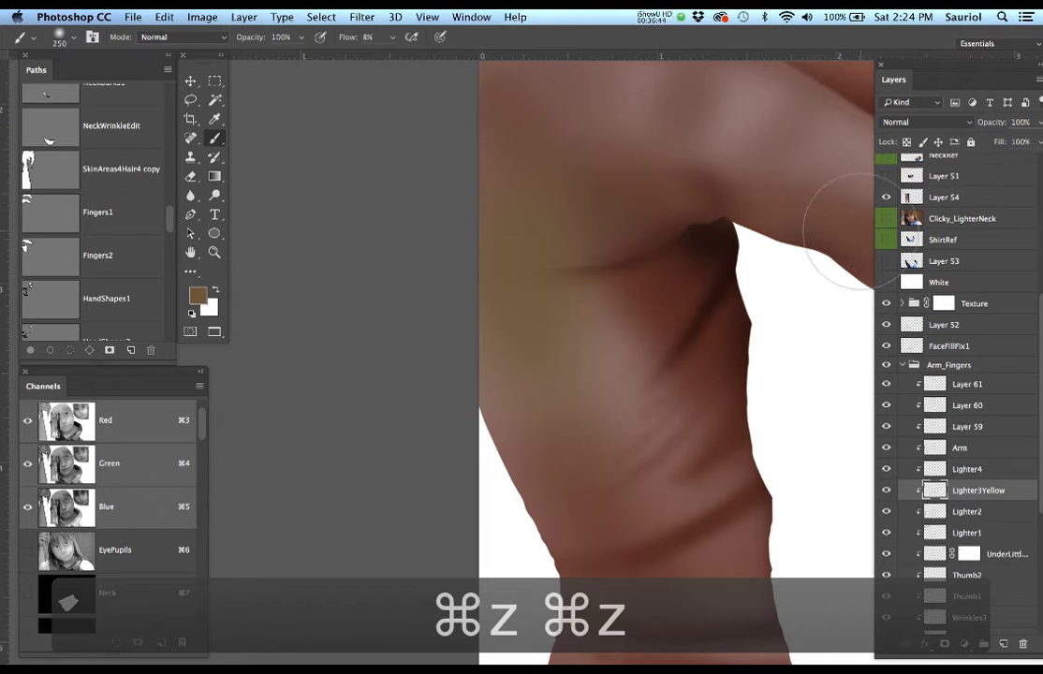
Compare the painted yellow tones on the palm with the reference photo, leaving the reference shown.
{"action": "left_click", "coordinate": [886, 219]}
{"action": "left_click", "coordinate": [885, 219]}
{"action": "left_click", "coordinate": [886, 219]}
{"action": "left_click", "coordinate": [886, 219]}
{"action": "left_click", "coordinate": [886, 219]}
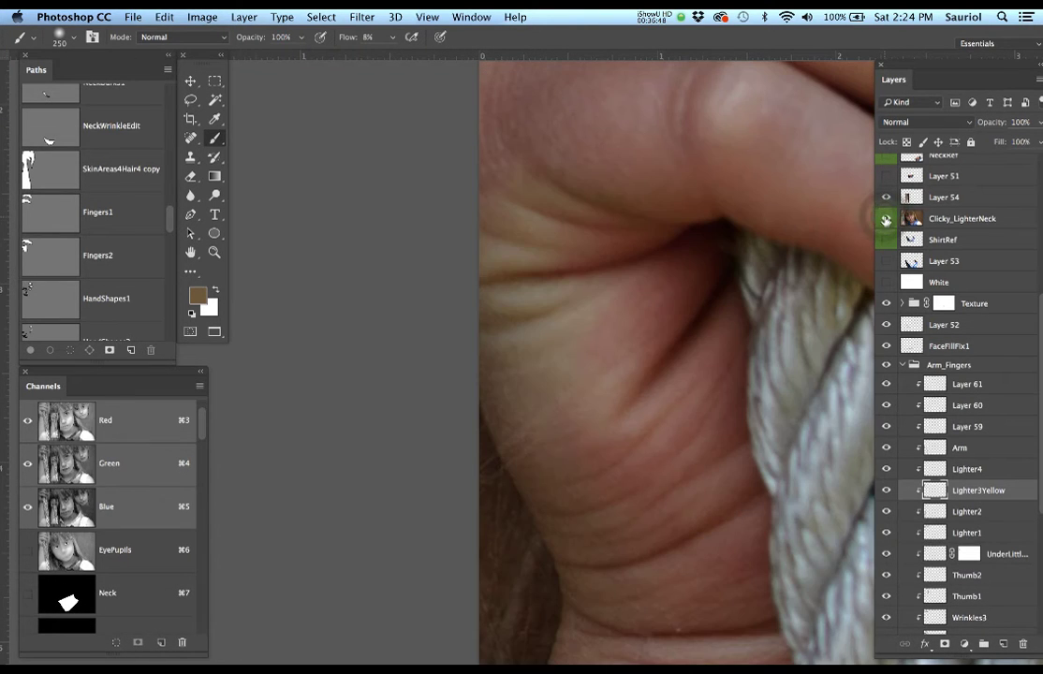
Compare the yellow tones painted on the outer palm with the Clicky_LighterNeck reference photo, leaving the reference hidden.
{"action": "left_click", "coordinate": [886, 219]}
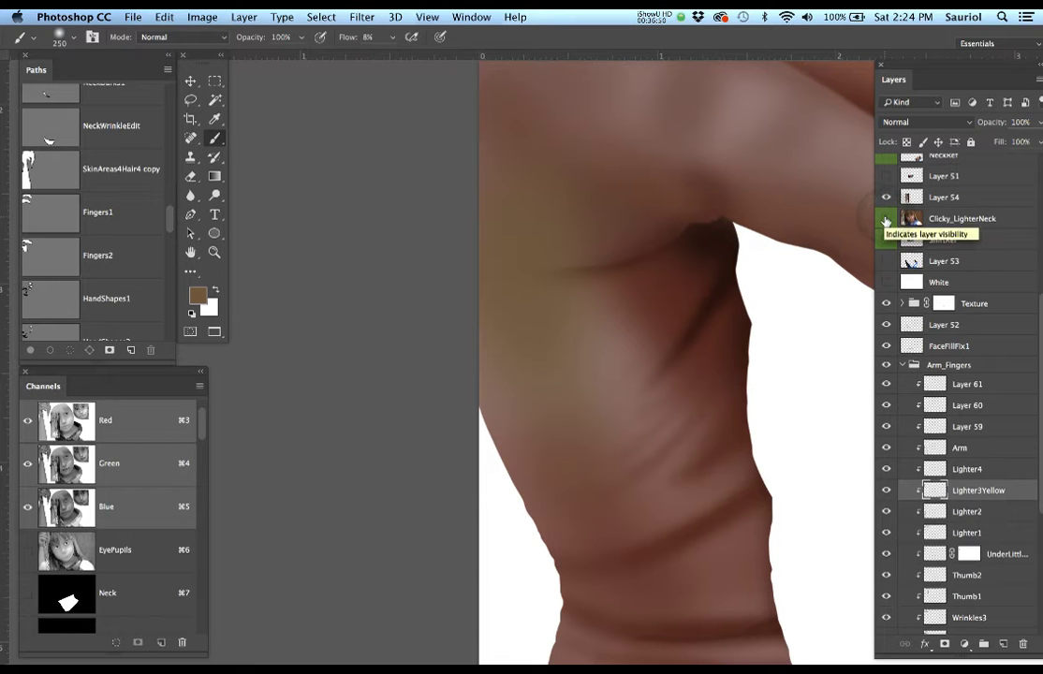
{"action": "left_click", "coordinate": [886, 220]}
{"action": "left_click", "coordinate": [886, 220]}
{"action": "left_click", "coordinate": [886, 220]}
{"action": "left_click", "coordinate": [886, 220]}
{"action": "left_click", "coordinate": [886, 220]}
{"action": "left_click", "coordinate": [885, 220]}
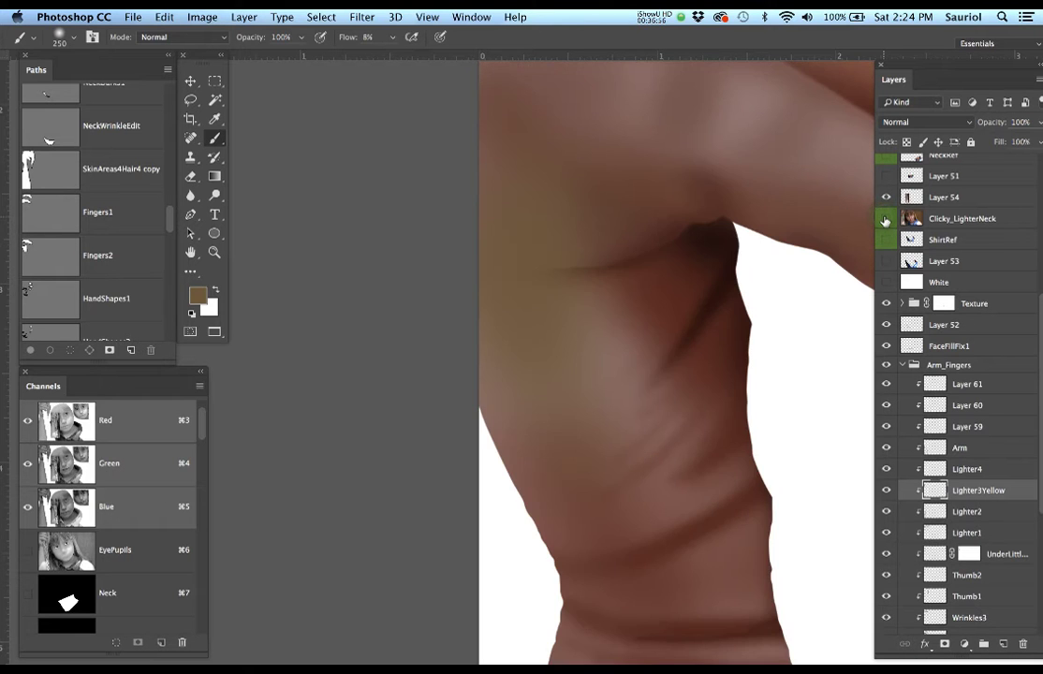
{"action": "left_click", "coordinate": [886, 220]}
{"action": "left_click", "coordinate": [886, 220]}
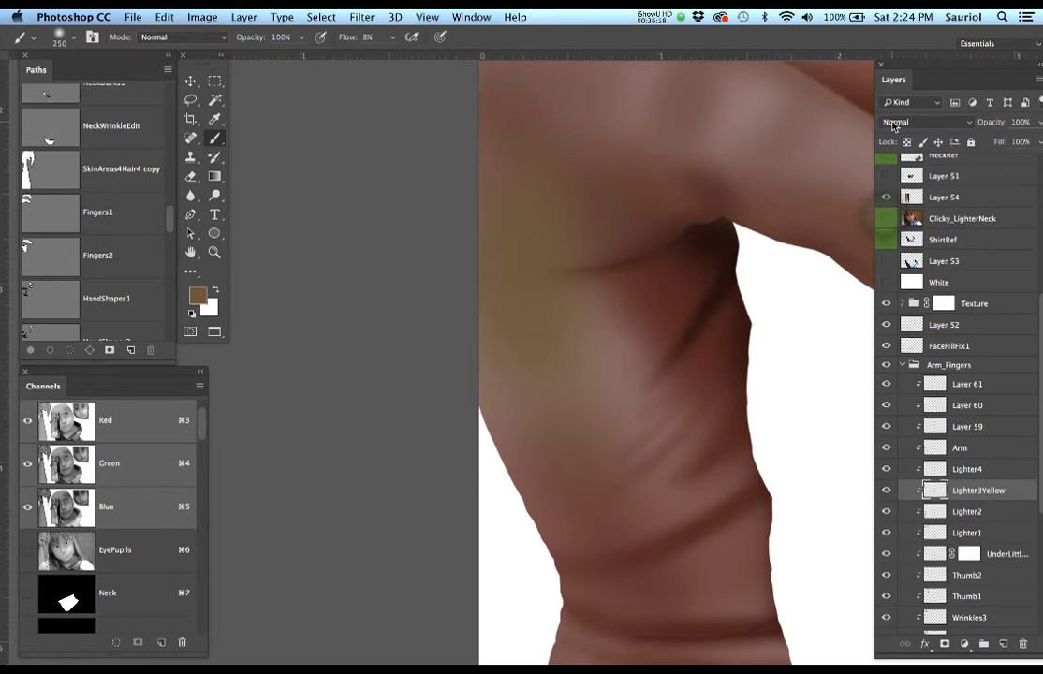
Try the Overlay blend mode on Lighter3Yellow against the reference photo, and return the layer to Normal.
{"action": "left_click", "coordinate": [895, 125]}
{"action": "left_click", "coordinate": [906, 281]}
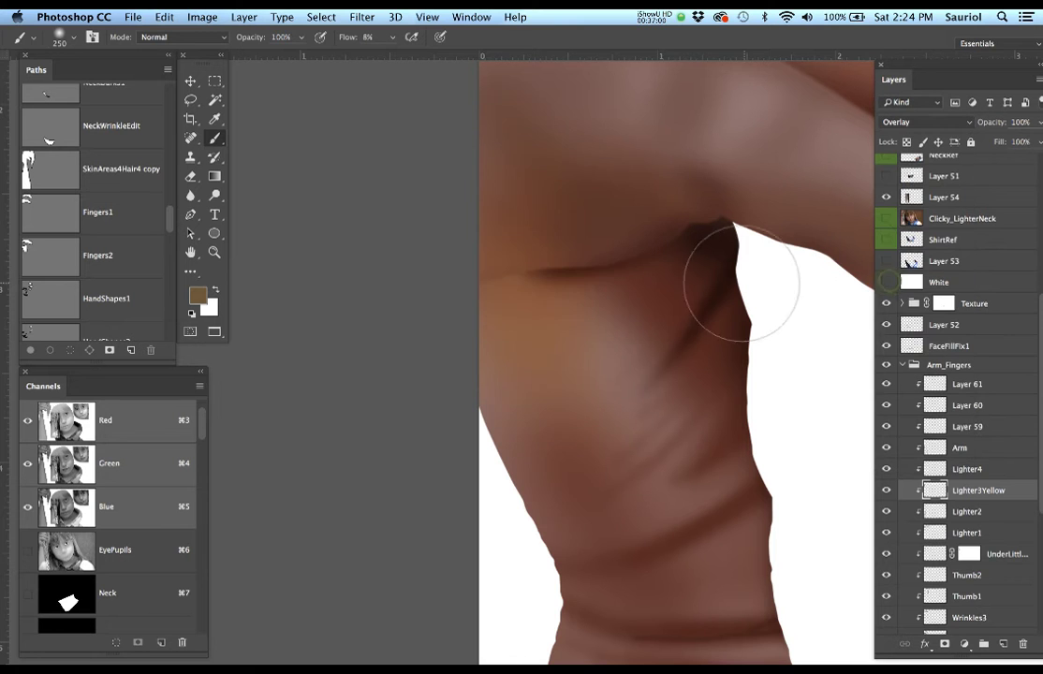
{"action": "left_click", "coordinate": [887, 222]}
{"action": "left_click", "coordinate": [887, 221]}
{"action": "left_click", "coordinate": [886, 221]}
{"action": "left_click", "coordinate": [886, 220]}
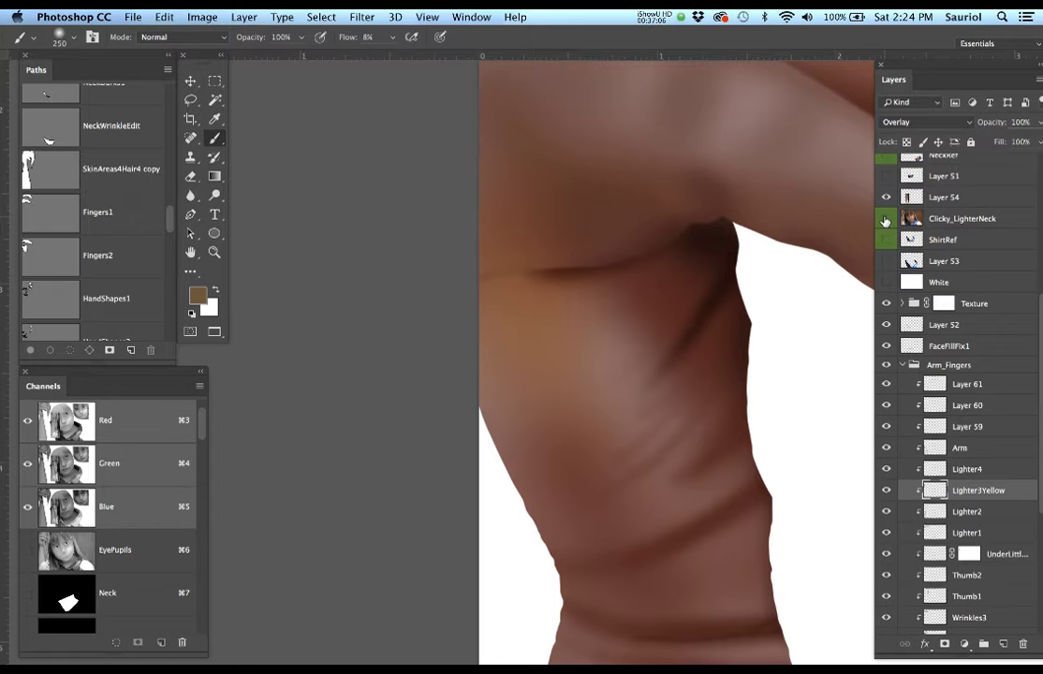
{"action": "left_click", "coordinate": [894, 125]}
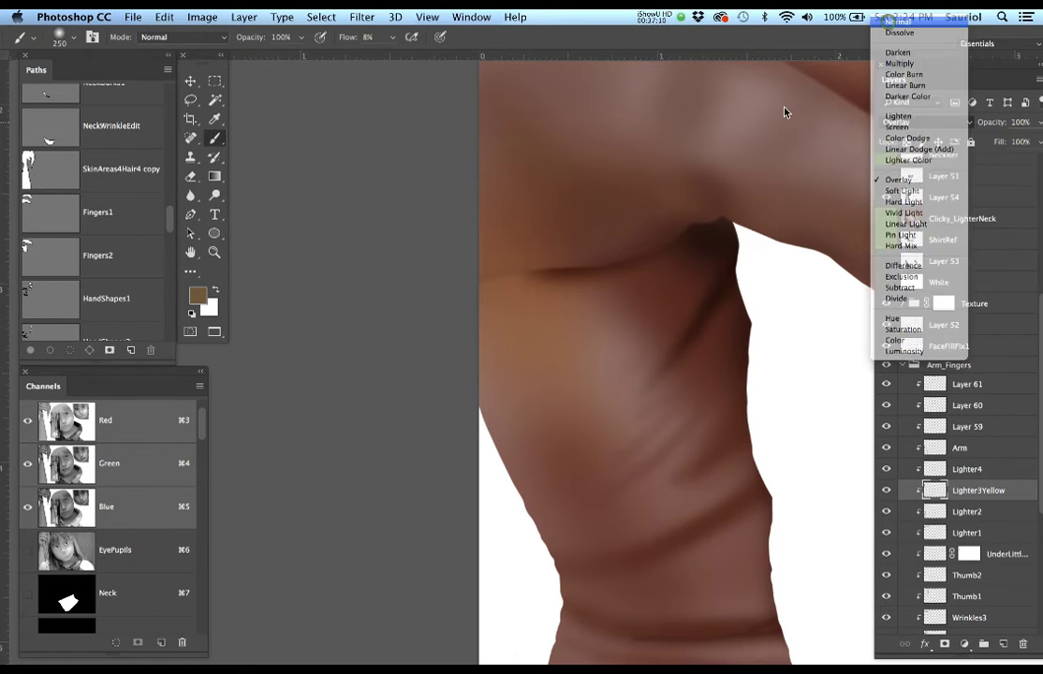
{"action": "key", "text": "Return"}
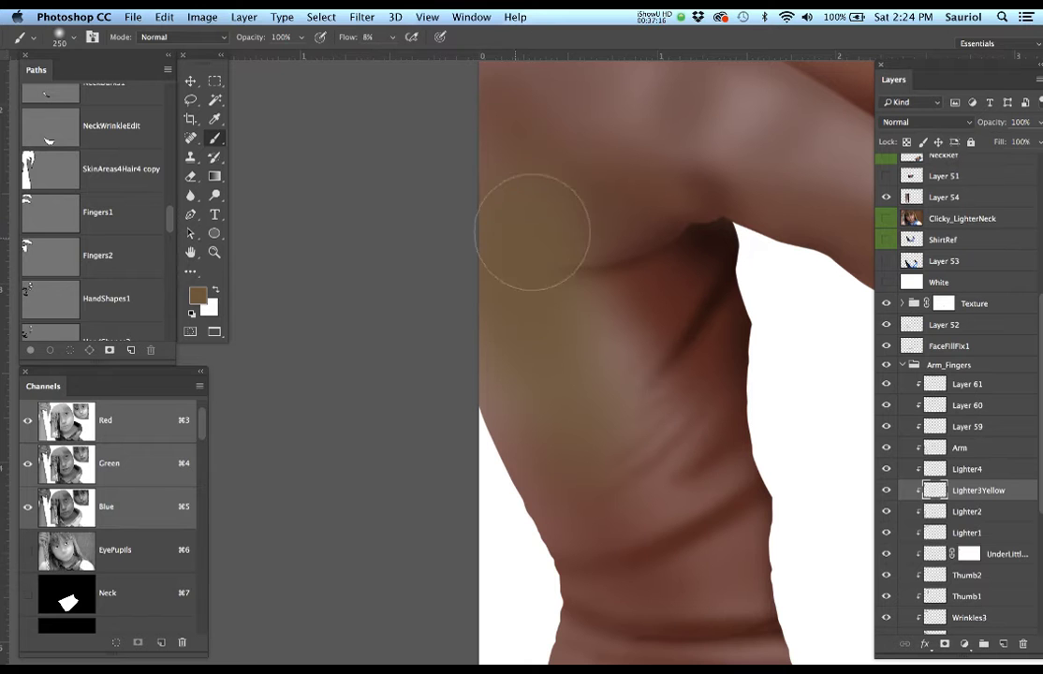
Reduce the Lighter3Yellow layer's opacity to 87% and compare the whole hand with the reference photo.
{"action": "left_click", "coordinate": [1039, 124]}
{"action": "scroll", "coordinate": [596, 335], "scroll_direction": "down", "scroll_amount": 3}
{"action": "left_click_drag", "start_coordinate": [652, 344], "coordinate": [532, 359]}
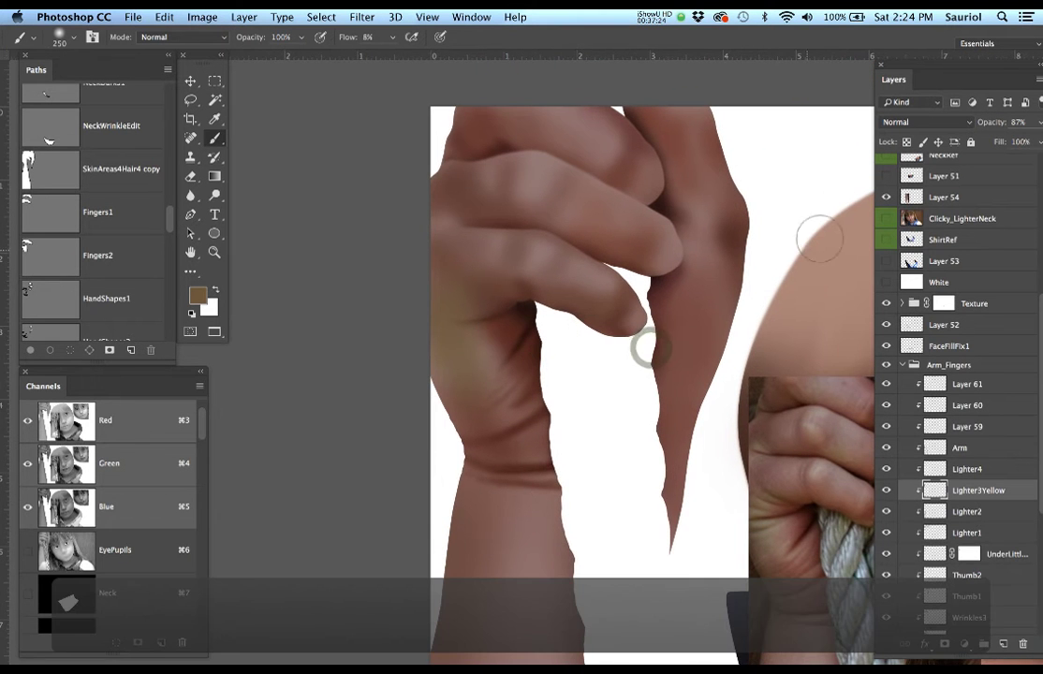
{"action": "left_click", "coordinate": [886, 218]}
{"action": "left_click", "coordinate": [887, 218]}
{"action": "left_click", "coordinate": [887, 218]}
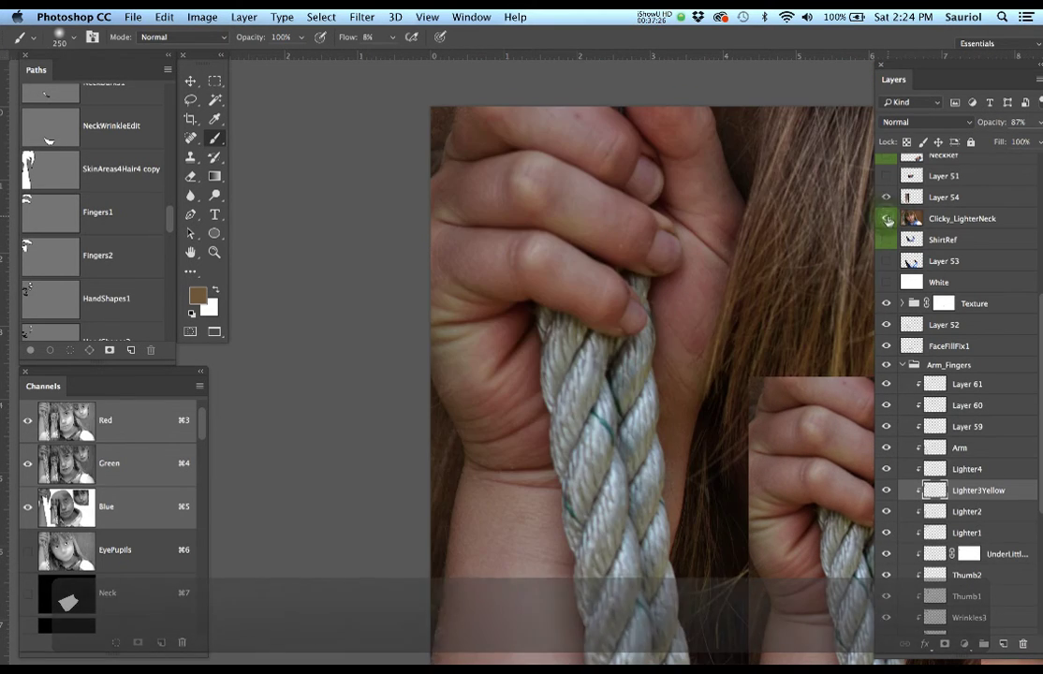
{"action": "left_click", "coordinate": [886, 218]}
{"action": "left_click", "coordinate": [887, 218]}
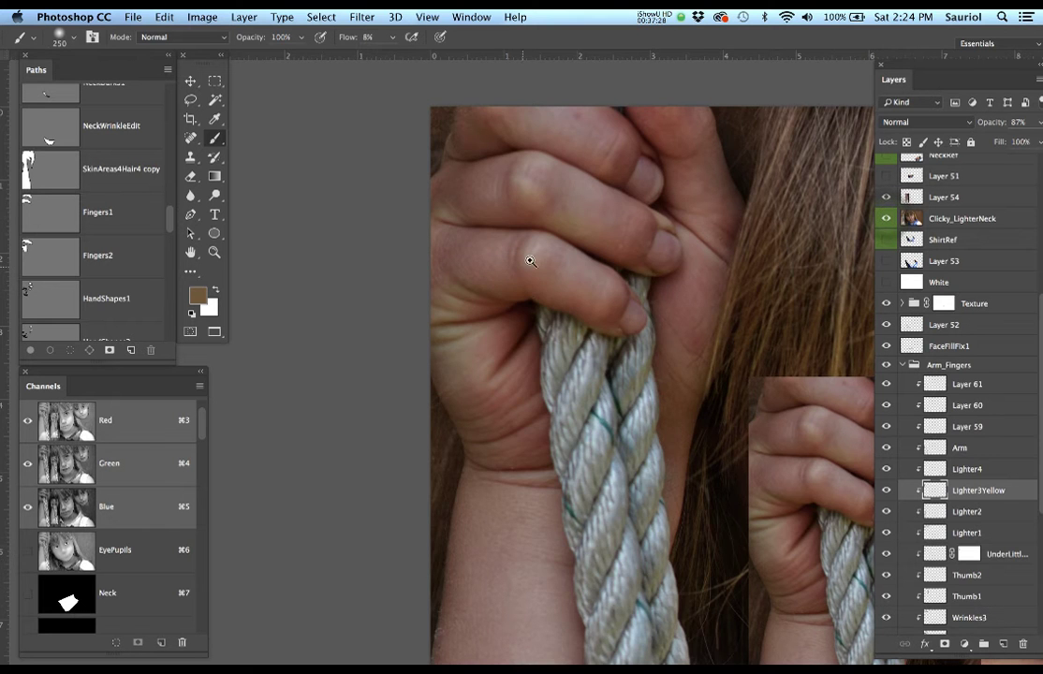
Sample the light knuckle tones of the lowest finger from the reference and paint them over its knuckle with a 175 px brush.
{"action": "left_click", "coordinate": [524, 266], "text": "super"}
{"action": "left_click", "coordinate": [535, 235], "text": "alt"}
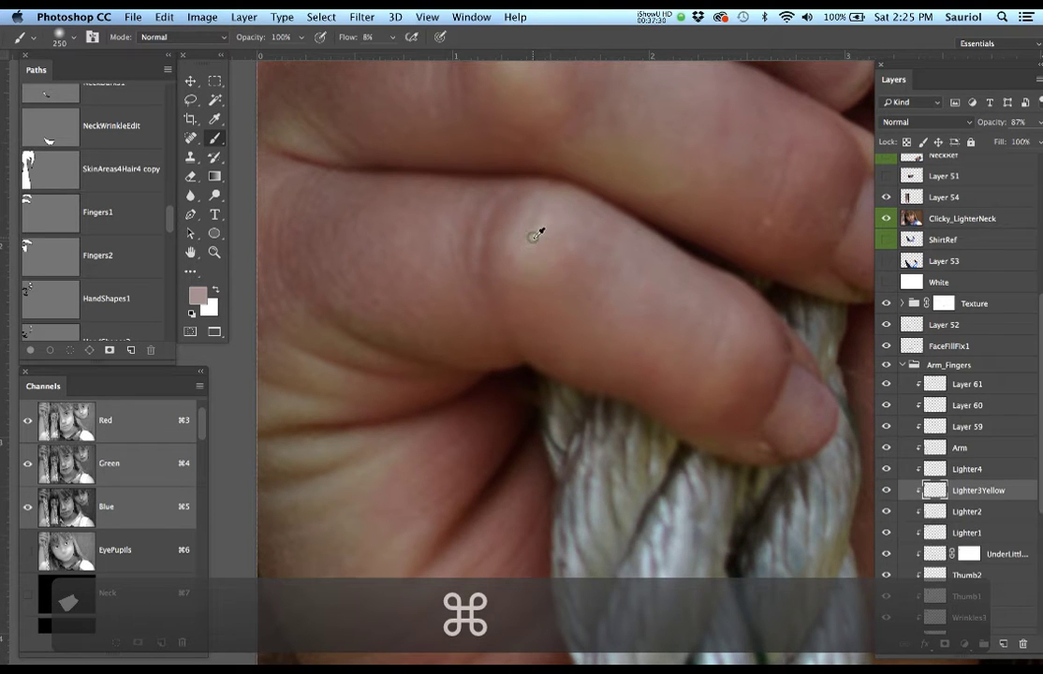
{"action": "key", "text": "bracketright"}
{"action": "left_click", "coordinate": [532, 237]}
{"action": "key", "text": "bracketleft"}
{"action": "key", "text": "bracketleft"}
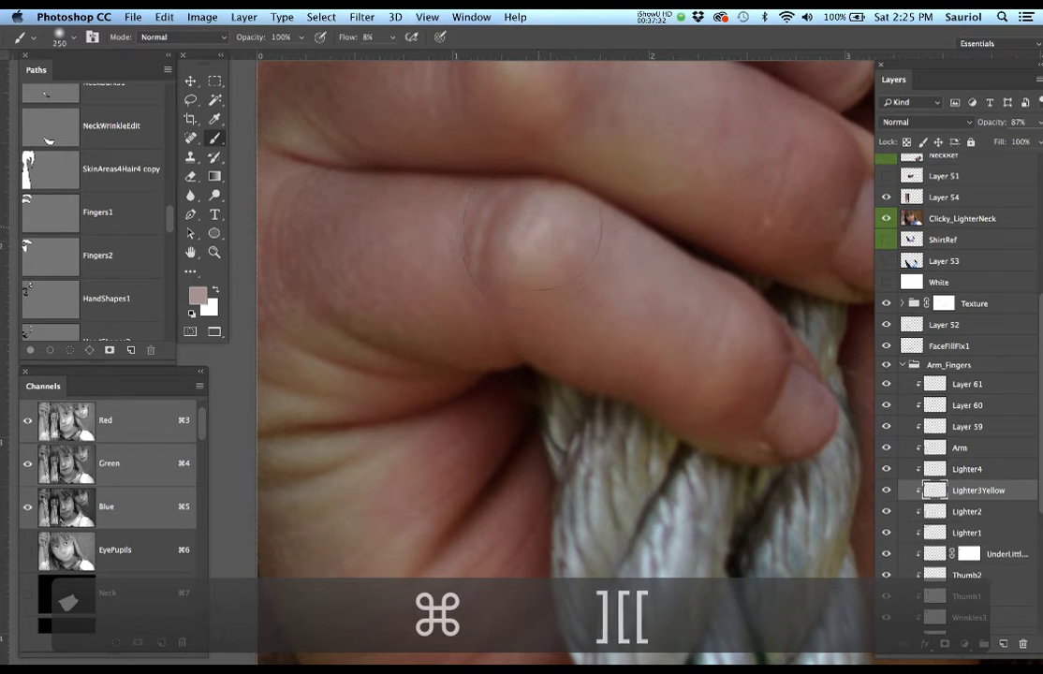
{"action": "key", "text": "bracketleft"}
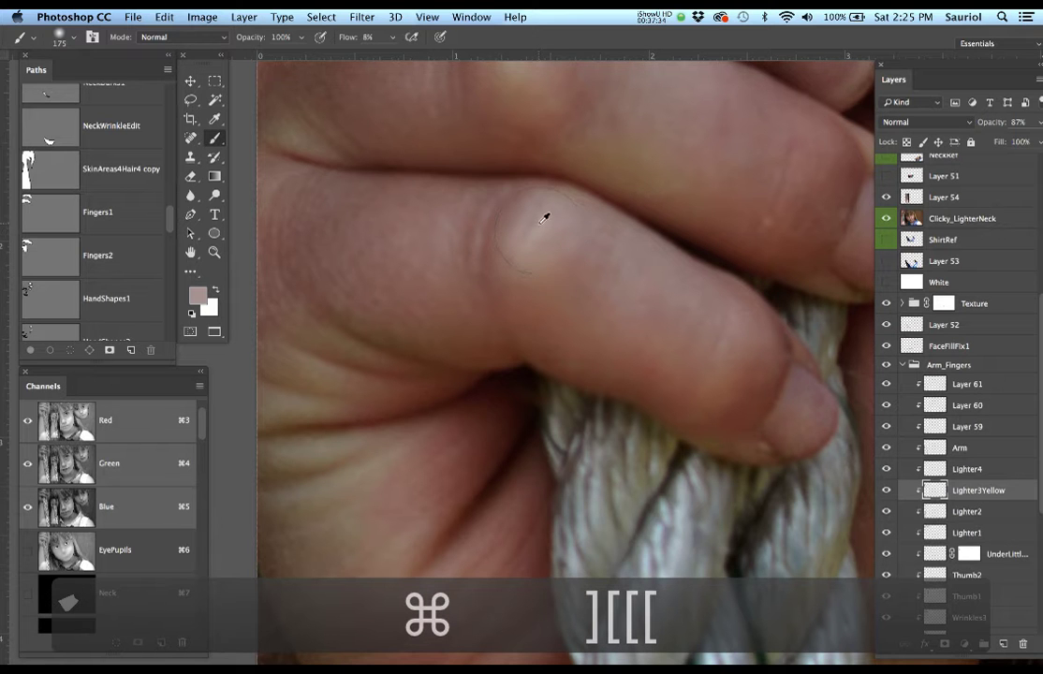
{"action": "left_click", "coordinate": [550, 240], "text": "alt"}
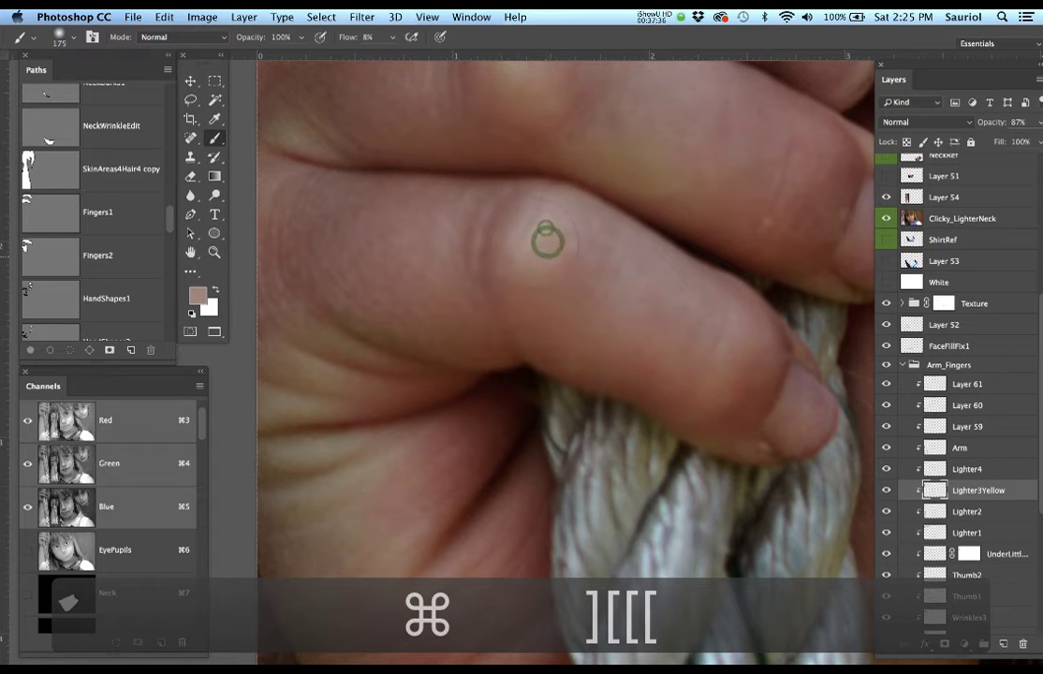
{"action": "left_click_drag", "start_coordinate": [546, 230], "coordinate": [566, 333]}
Sample yellowish tones from the middle finger in the reference and paint them below its knuckle and along its underside.
{"action": "left_click", "coordinate": [510, 166], "text": "alt"}
{"action": "left_click_drag", "start_coordinate": [499, 154], "coordinate": [513, 181]}
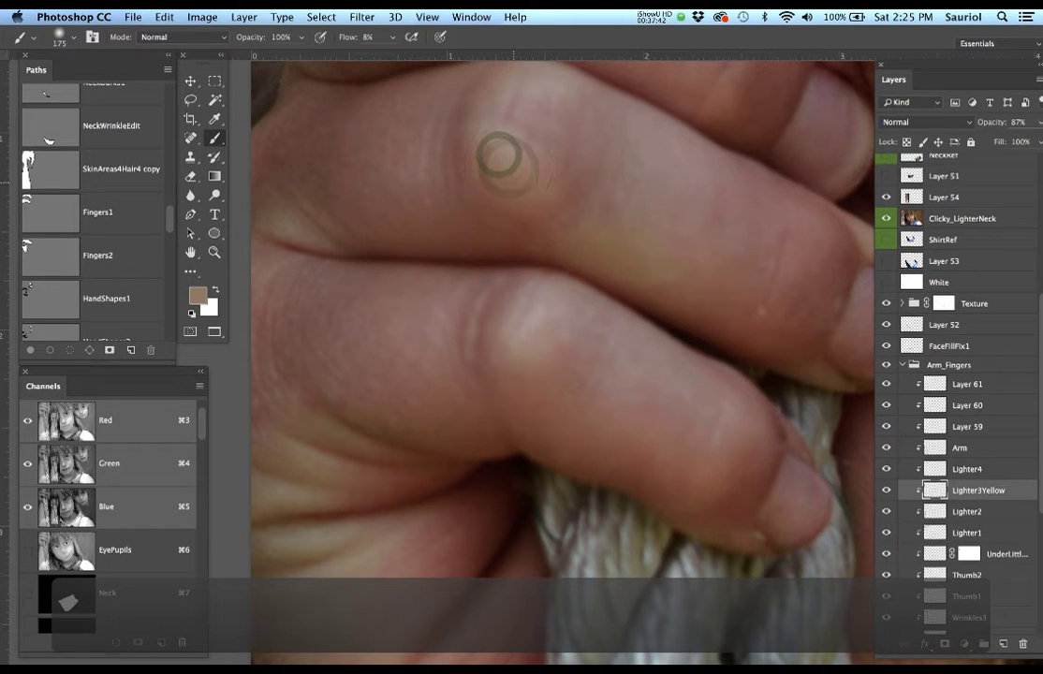
{"action": "left_click", "coordinate": [610, 243], "text": "alt"}
{"action": "mouse_move", "coordinate": [607, 242]}
{"action": "left_mouse_down"}
{"action": "mouse_move", "coordinate": [664, 268]}
{"action": "mouse_move", "coordinate": [602, 237]}
{"action": "mouse_move", "coordinate": [711, 279]}
{"action": "mouse_move", "coordinate": [719, 274]}
{"action": "mouse_move", "coordinate": [605, 244]}
{"action": "mouse_move", "coordinate": [709, 284]}
{"action": "left_mouse_up"}
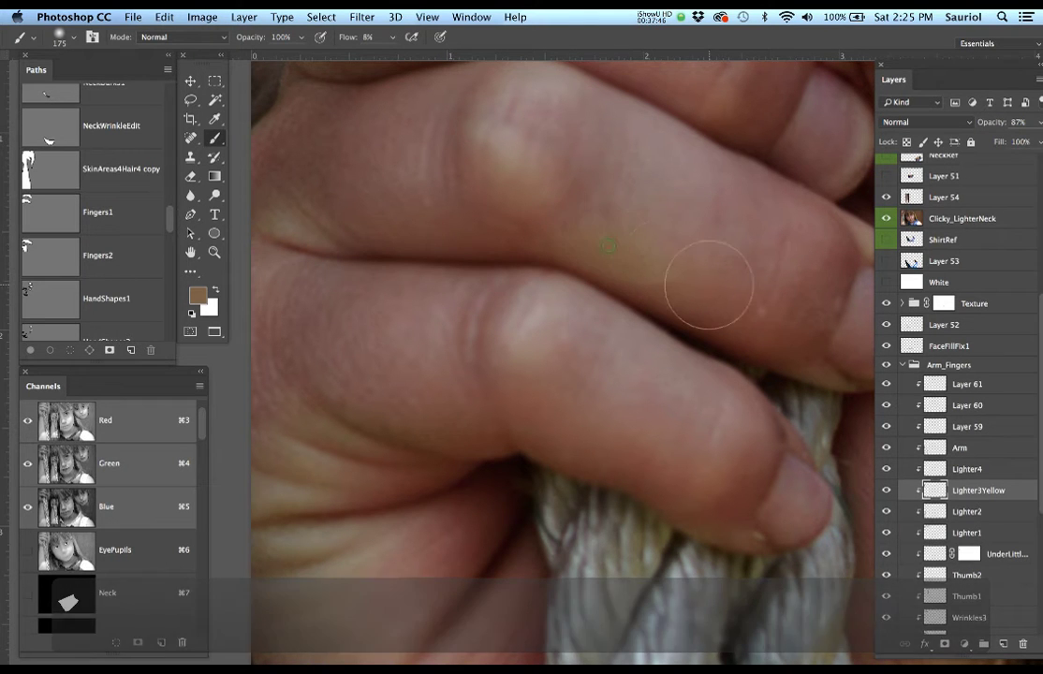
{"action": "left_click_drag", "start_coordinate": [610, 243], "coordinate": [655, 253]}
{"action": "left_click", "coordinate": [505, 164]}
{"action": "left_click", "coordinate": [521, 187]}
Sample the yellowish brown at the base of the middle finger and paint it there near the hand's outer edge.
{"action": "left_click_drag", "start_coordinate": [375, 204], "coordinate": [532, 201]}
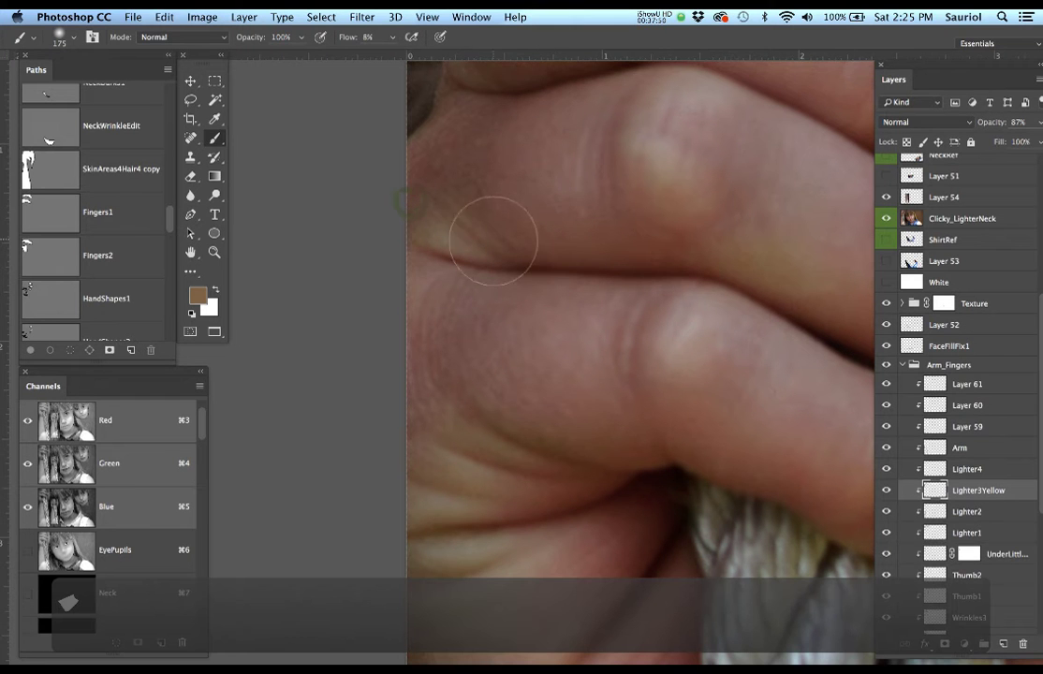
{"action": "left_click", "coordinate": [442, 230], "text": "alt"}
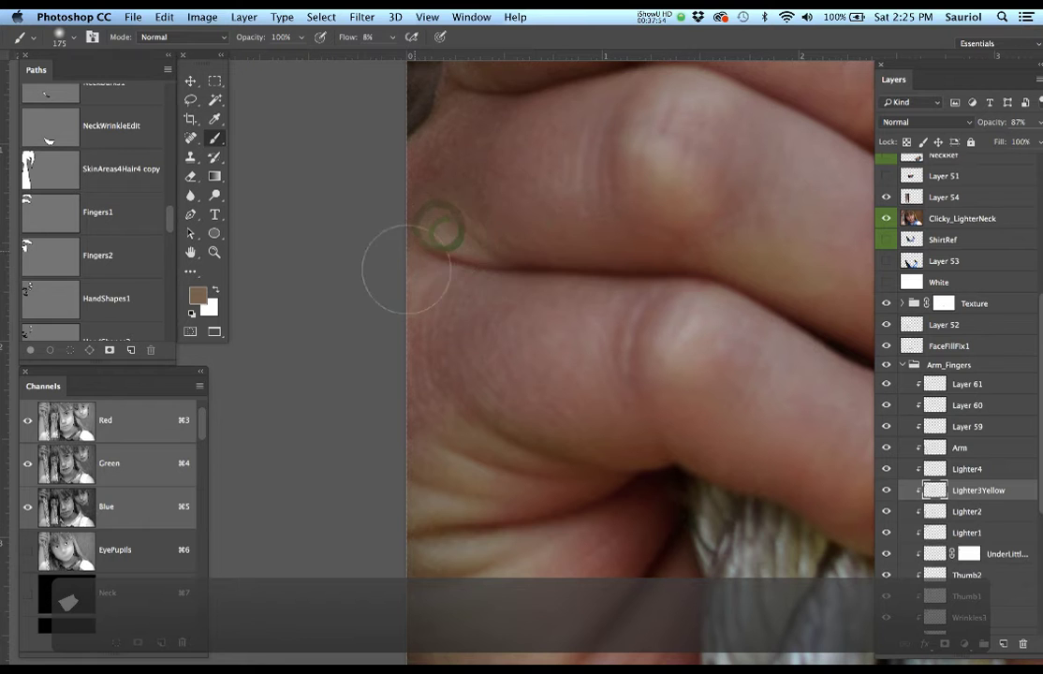
{"action": "left_click_drag", "start_coordinate": [493, 212], "coordinate": [469, 298]}
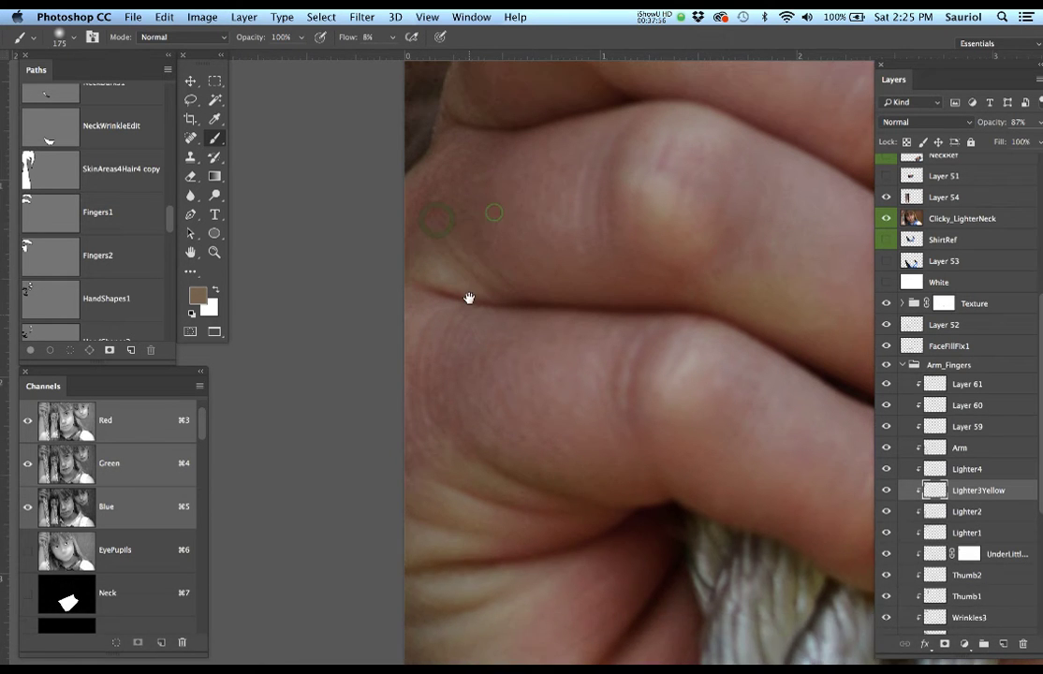
Paint sampled dark brown tones over the base of the uppermost finger, checking them against the reference photo.
{"action": "left_click_drag", "start_coordinate": [511, 148], "coordinate": [524, 298]}
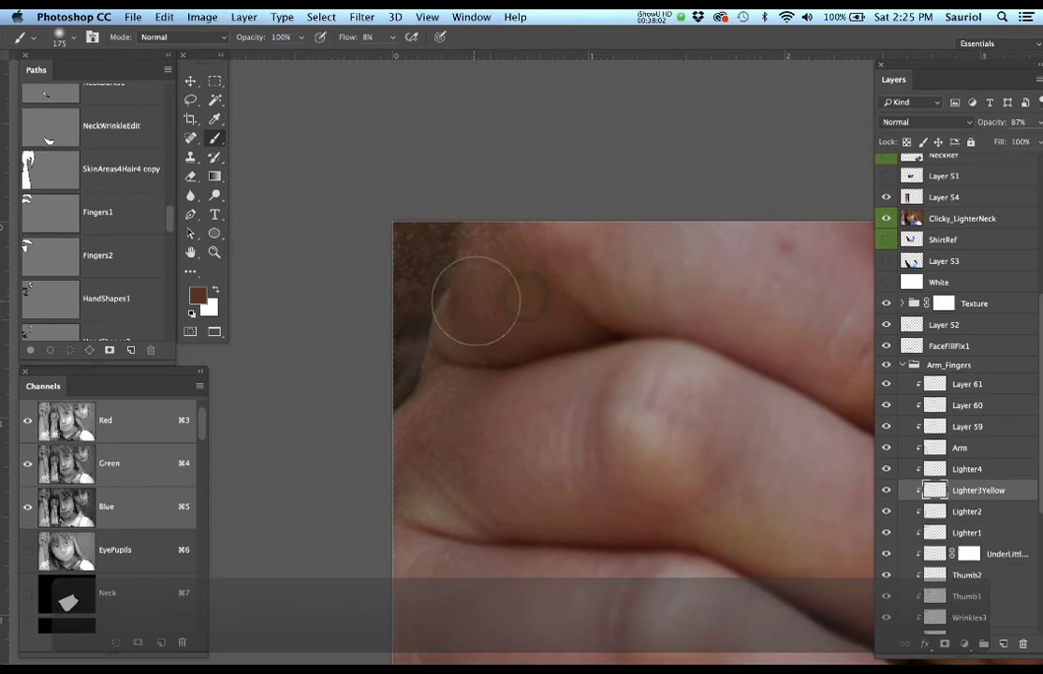
{"action": "left_click", "coordinate": [444, 326], "text": "alt"}
{"action": "left_click_drag", "start_coordinate": [432, 335], "coordinate": [447, 320]}
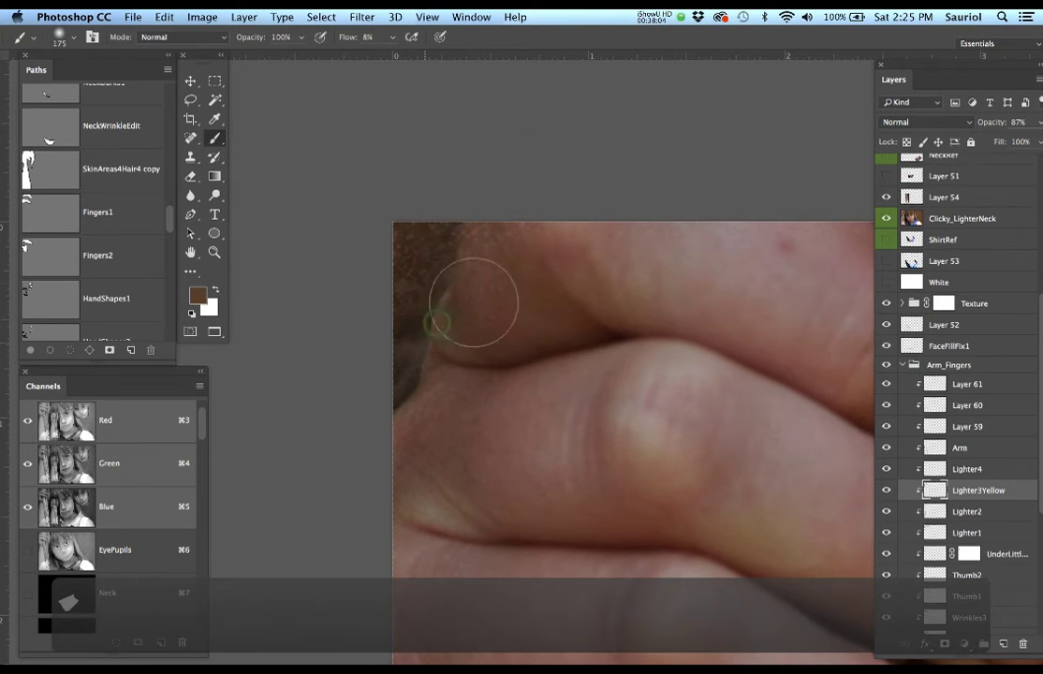
{"action": "left_click", "coordinate": [888, 219]}
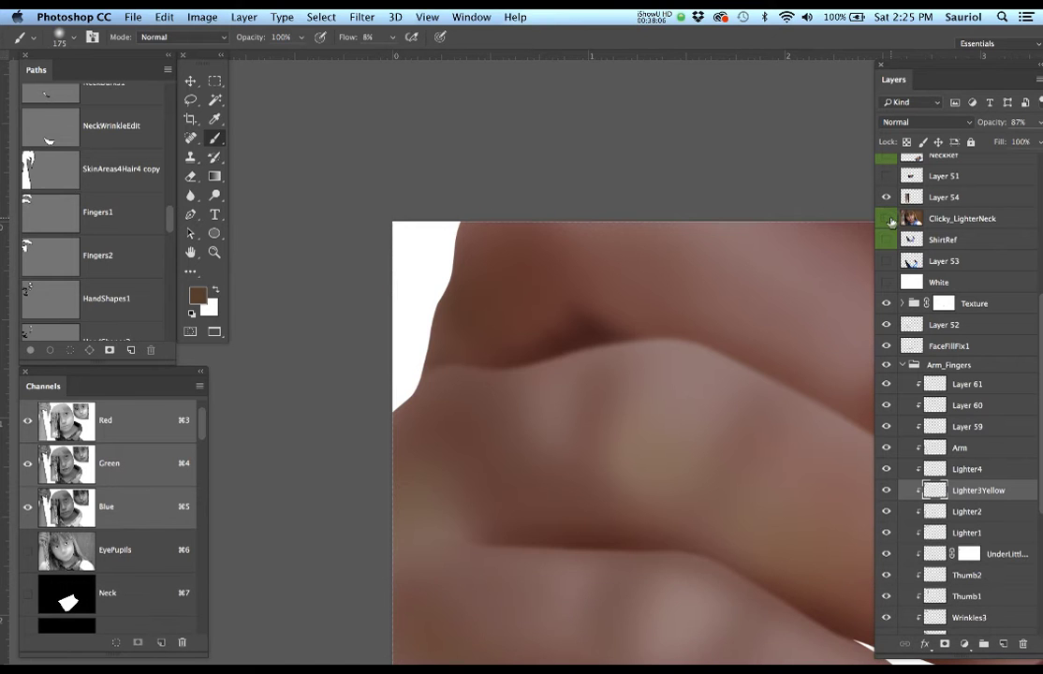
{"action": "left_click", "coordinate": [887, 219]}
{"action": "left_click", "coordinate": [887, 219]}
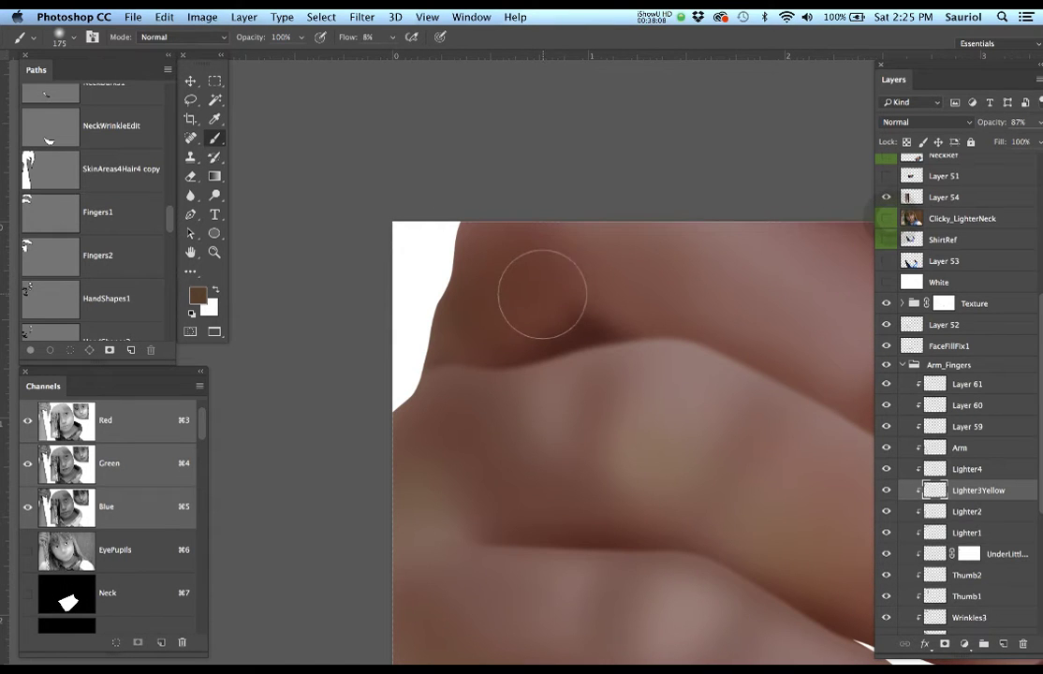
{"action": "left_click", "coordinate": [887, 220]}
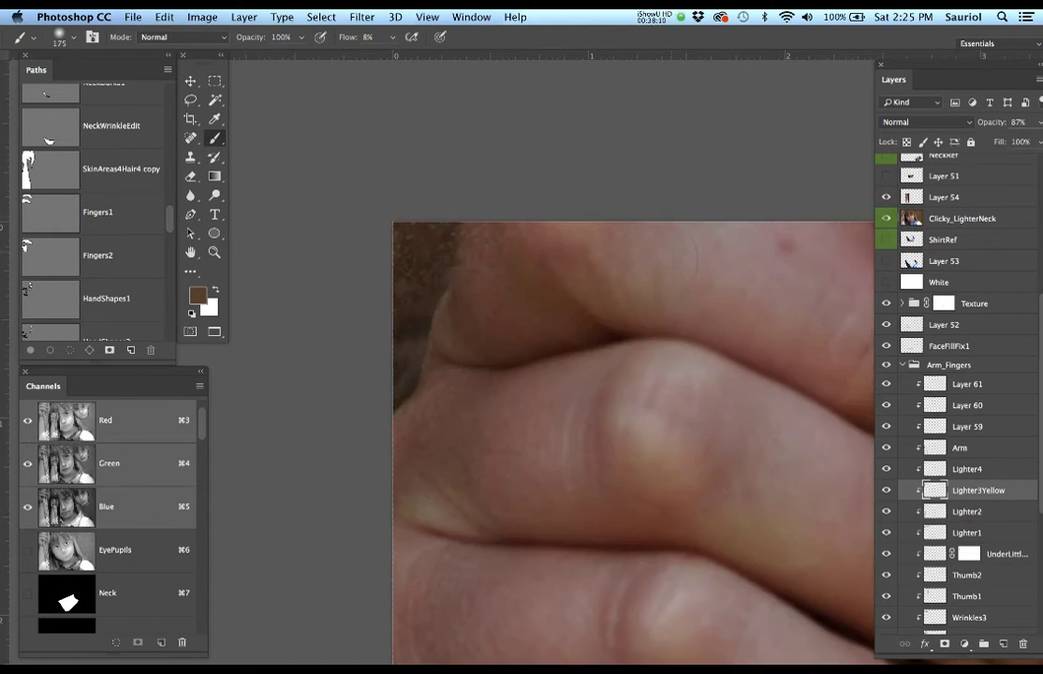
{"action": "left_click", "coordinate": [888, 219]}
{"action": "mouse_move", "coordinate": [545, 318]}
{"action": "left_mouse_down"}
{"action": "mouse_move", "coordinate": [517, 299]}
{"action": "mouse_move", "coordinate": [581, 313]}
{"action": "mouse_move", "coordinate": [523, 270]}
{"action": "mouse_move", "coordinate": [552, 315]}
{"action": "mouse_move", "coordinate": [544, 301]}
{"action": "mouse_move", "coordinate": [612, 272]}
{"action": "mouse_move", "coordinate": [535, 226]}
{"action": "mouse_move", "coordinate": [558, 264]}
{"action": "left_mouse_up"}
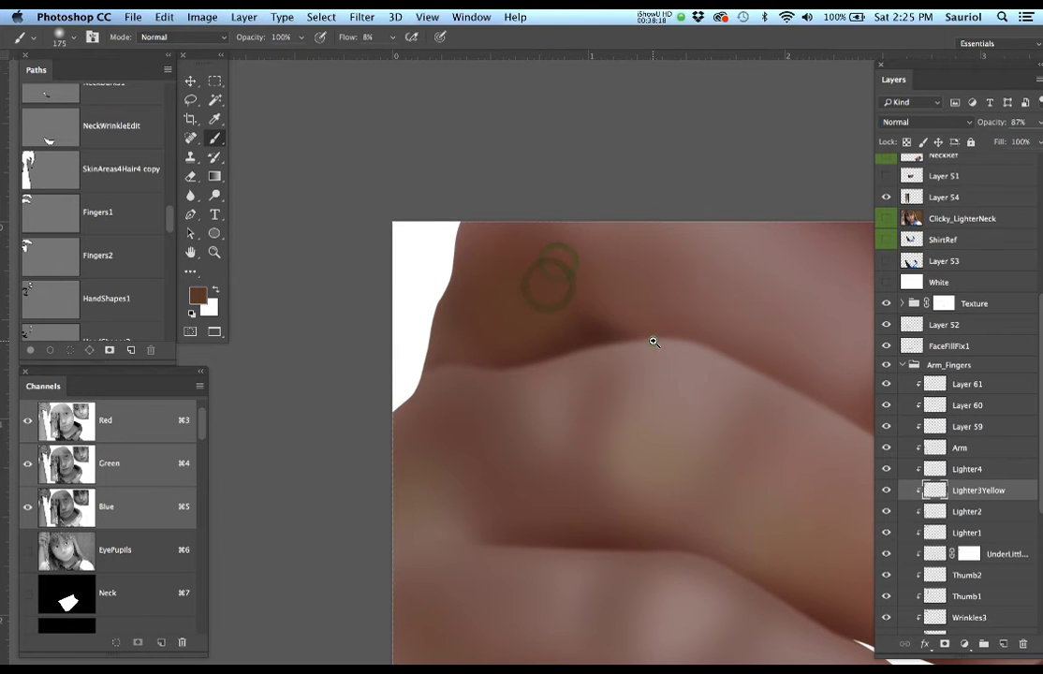
Show the reference photo, sample a pinkish skin tone from the uppermost finger, and paint it along that finger.
{"action": "left_click", "coordinate": [654, 342], "text": "alt"}
{"action": "left_click", "coordinate": [653, 342], "text": "alt"}
{"action": "mouse_move", "coordinate": [653, 343]}
{"action": "left_mouse_down"}
{"action": "mouse_move", "coordinate": [682, 345]}
{"action": "mouse_move", "coordinate": [532, 295]}
{"action": "mouse_move", "coordinate": [512, 273]}
{"action": "mouse_move", "coordinate": [738, 321]}
{"action": "left_mouse_up"}
{"action": "left_click", "coordinate": [508, 273], "text": "super"}
{"action": "left_click", "coordinate": [888, 218]}
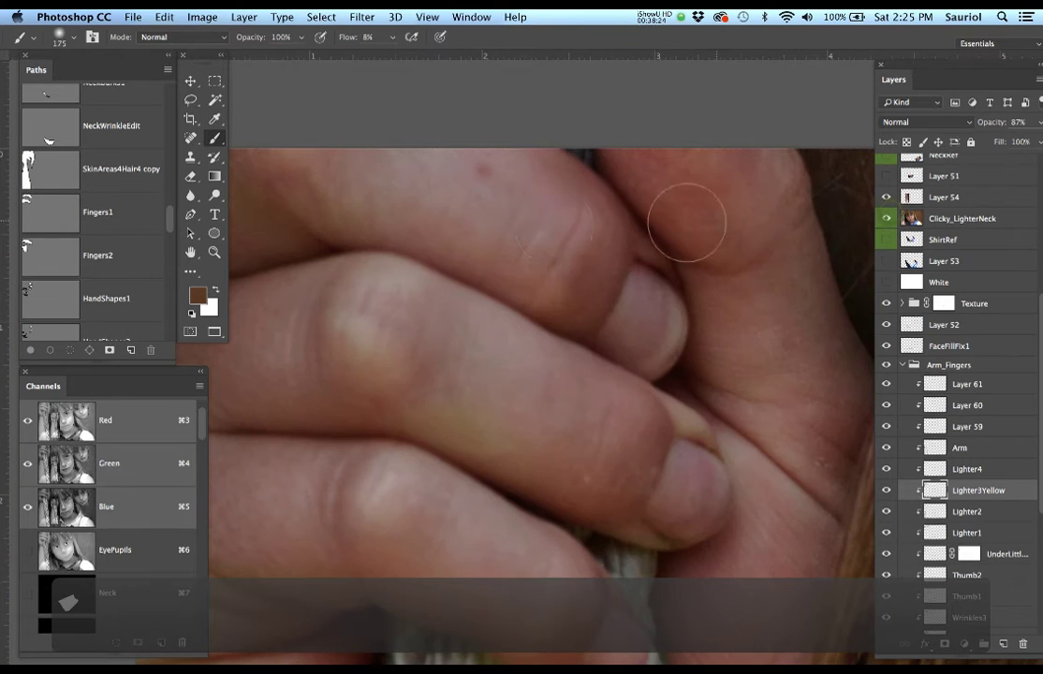
{"action": "scroll", "coordinate": [656, 225], "scroll_direction": "left", "scroll_amount": 3}
{"action": "left_click", "coordinate": [480, 212], "text": "alt"}
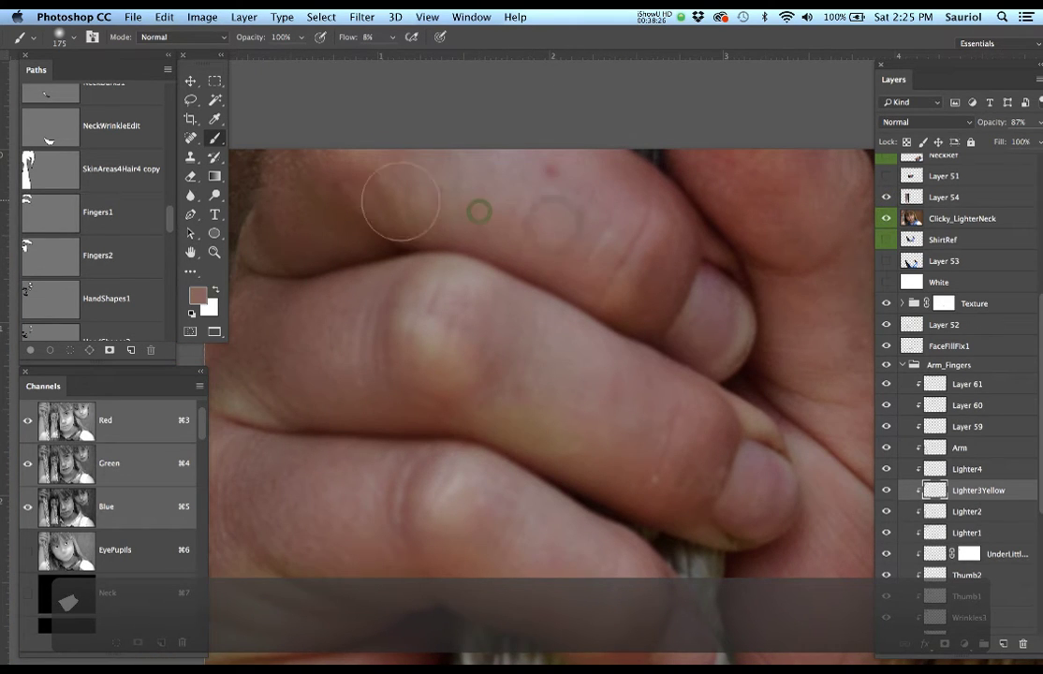
{"action": "left_click_drag", "start_coordinate": [384, 202], "coordinate": [543, 252]}
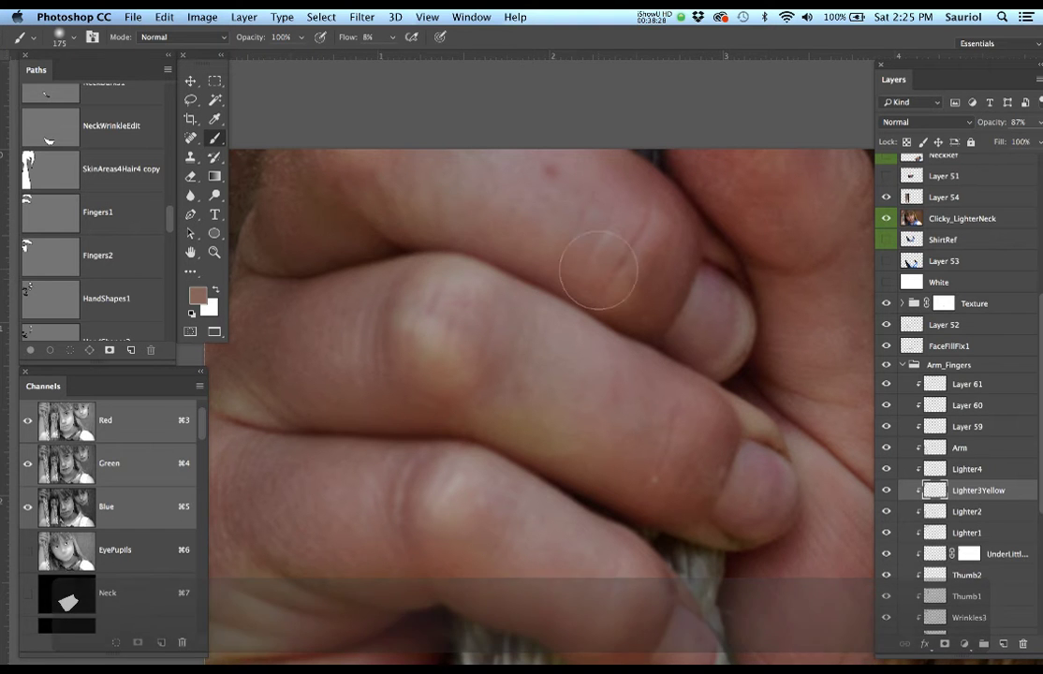
Paint a sampled yellowish brown along the middle finger's underside and compare the result with the reference photo.
{"action": "left_click", "coordinate": [452, 359], "text": "alt"}
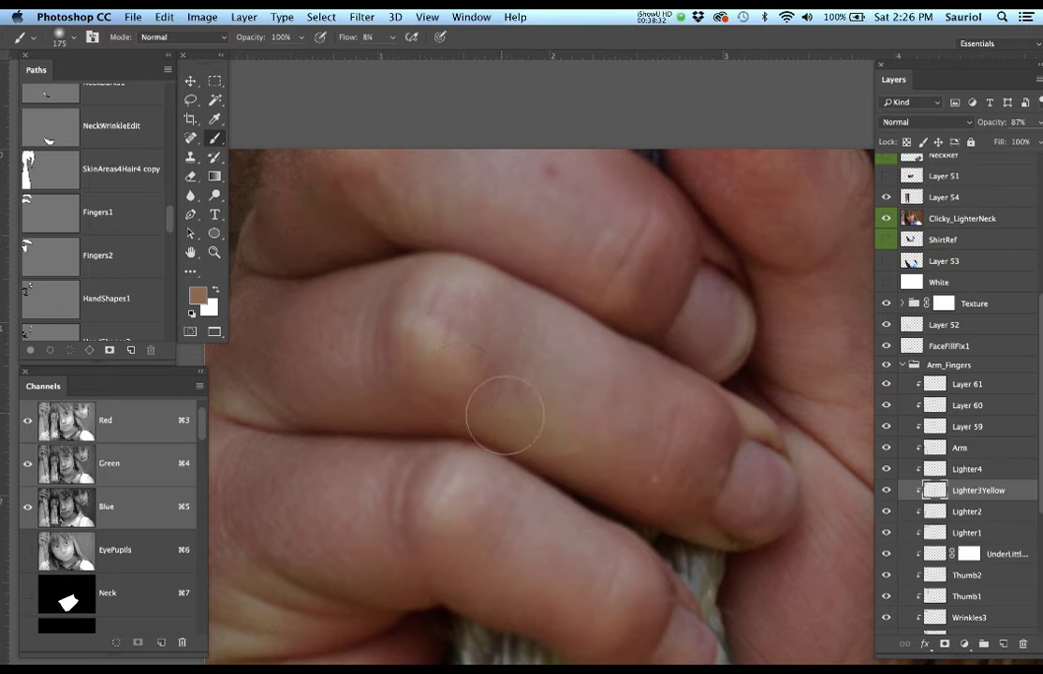
{"action": "mouse_move", "coordinate": [474, 395]}
{"action": "left_mouse_down"}
{"action": "mouse_move", "coordinate": [531, 433]}
{"action": "mouse_move", "coordinate": [522, 426]}
{"action": "mouse_move", "coordinate": [604, 446]}
{"action": "mouse_move", "coordinate": [517, 415]}
{"action": "mouse_move", "coordinate": [601, 435]}
{"action": "mouse_move", "coordinate": [555, 445]}
{"action": "mouse_move", "coordinate": [675, 460]}
{"action": "left_mouse_up"}
{"action": "left_click_drag", "start_coordinate": [531, 416], "coordinate": [644, 465]}
{"action": "left_click_drag", "start_coordinate": [568, 423], "coordinate": [660, 457]}
{"action": "left_click", "coordinate": [887, 221]}
{"action": "left_click", "coordinate": [887, 220]}
{"action": "left_click", "coordinate": [887, 220]}
{"action": "left_click", "coordinate": [887, 220]}
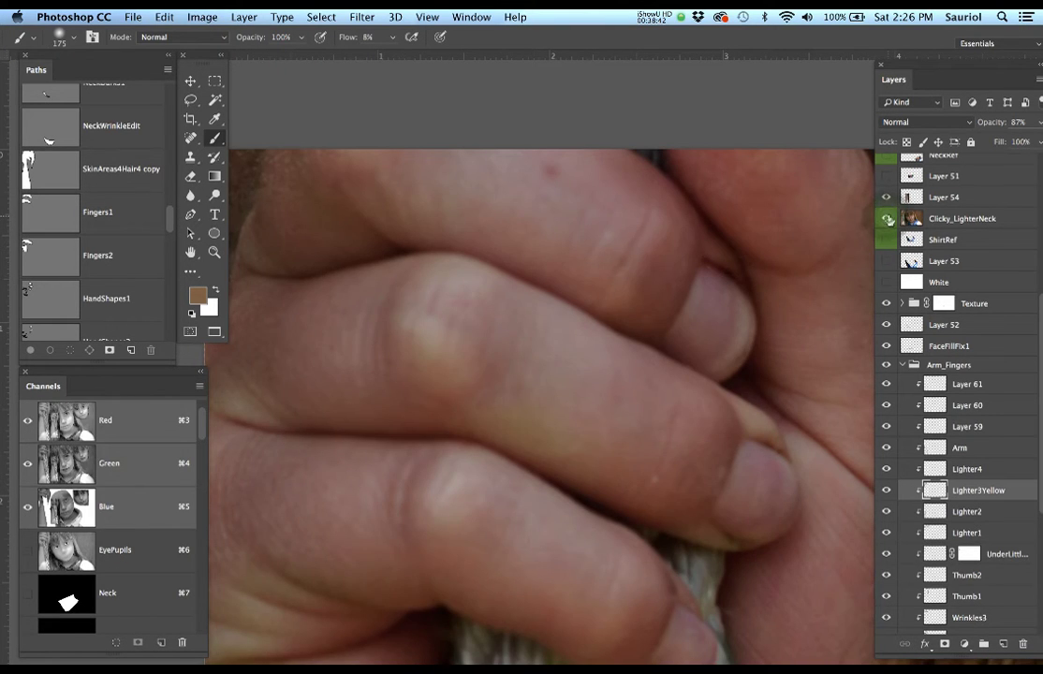
Sample the light tone at the top of the middle finger's knuckle and dab it there, reducing the brush to 80 px.
{"action": "left_click", "coordinate": [464, 258], "text": "alt"}
{"action": "key", "text": "bracketleft"}
{"action": "key", "text": "bracketleft"}
{"action": "key", "text": "bracketleft"}
{"action": "key", "text": "bracketleft"}
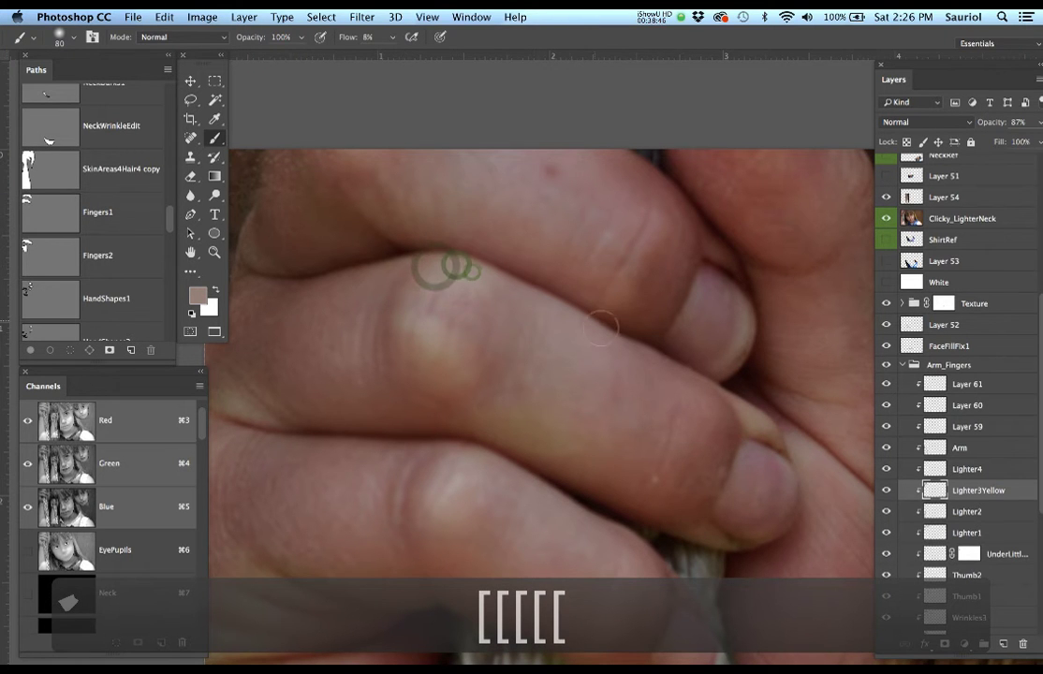
Paint sampled yellowish skin tone on the fold beside the middle finger's nail with a 30 px brush.
{"action": "scroll", "coordinate": [733, 412], "scroll_direction": "up", "scroll_amount": 5}
{"action": "left_click_drag", "start_coordinate": [747, 415], "coordinate": [589, 342]}
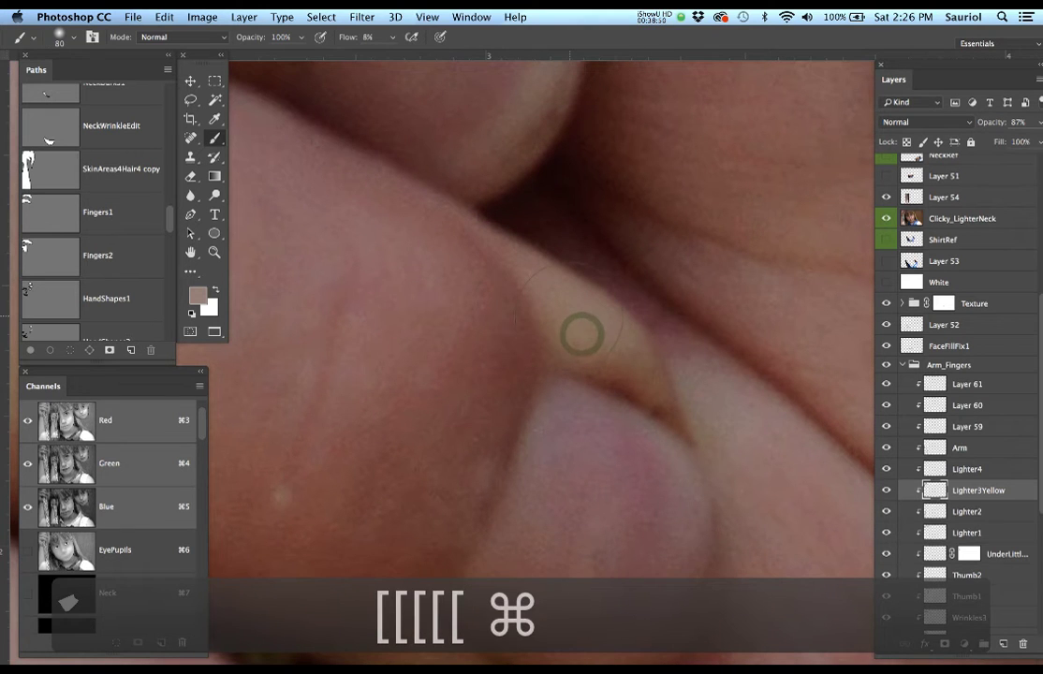
{"action": "key", "text": "bracketleft"}
{"action": "key", "text": "bracketleft"}
{"action": "key", "text": "bracketleft"}
{"action": "key", "text": "bracketleft"}
{"action": "key", "text": "bracketleft"}
{"action": "key", "text": "bracketleft"}
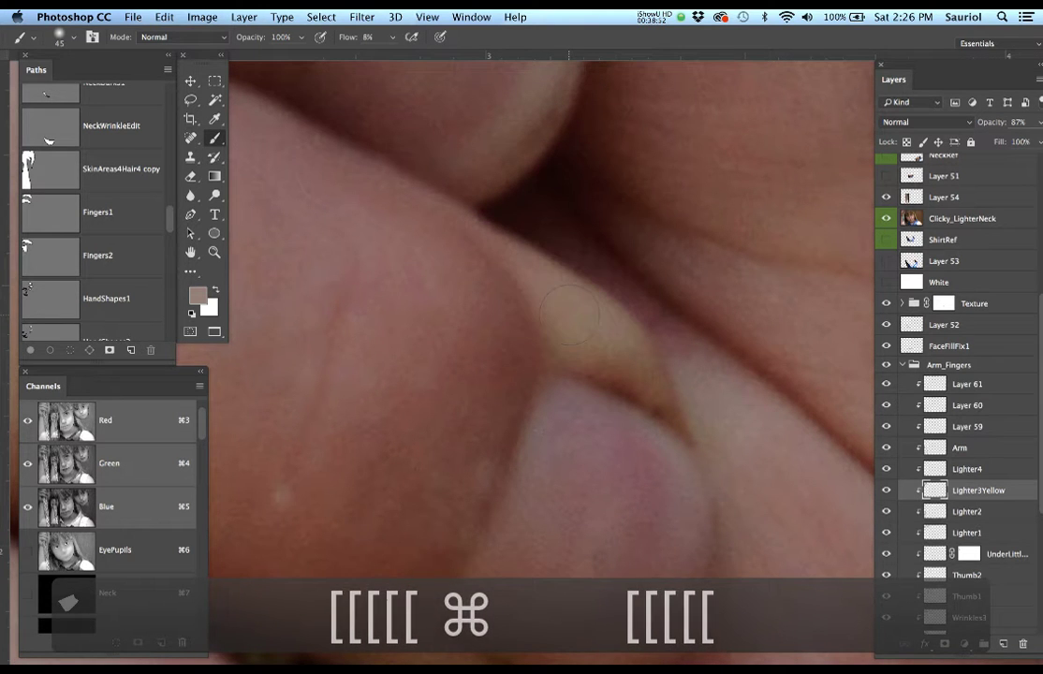
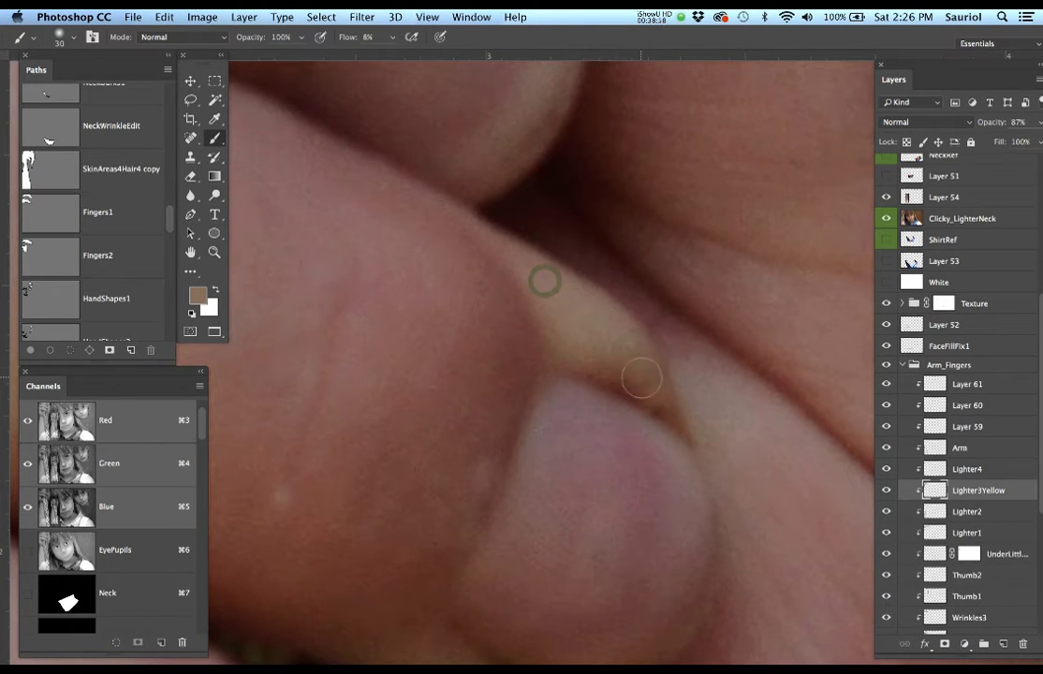
{"action": "left_click_drag", "start_coordinate": [638, 360], "coordinate": [521, 267]}
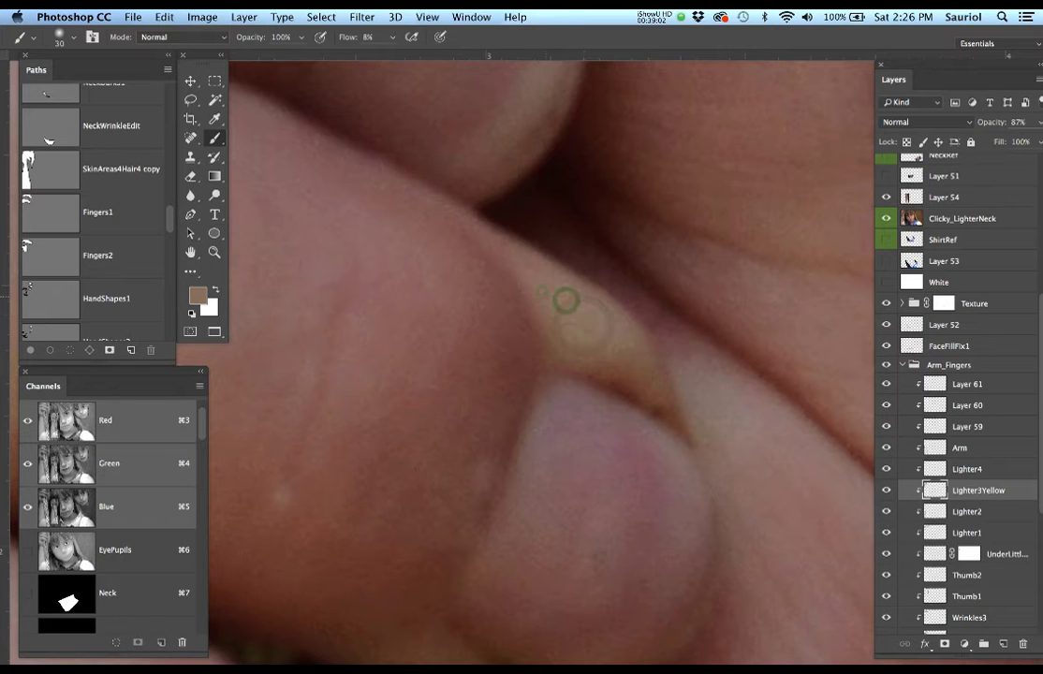
Build up the light yellowish tone across the fold above the middle finger's nail, comparing it with the reference photo.
{"action": "mouse_move", "coordinate": [559, 303]}
{"action": "left_mouse_down"}
{"action": "mouse_move", "coordinate": [646, 368]}
{"action": "mouse_move", "coordinate": [564, 319]}
{"action": "mouse_move", "coordinate": [644, 363]}
{"action": "left_mouse_up"}
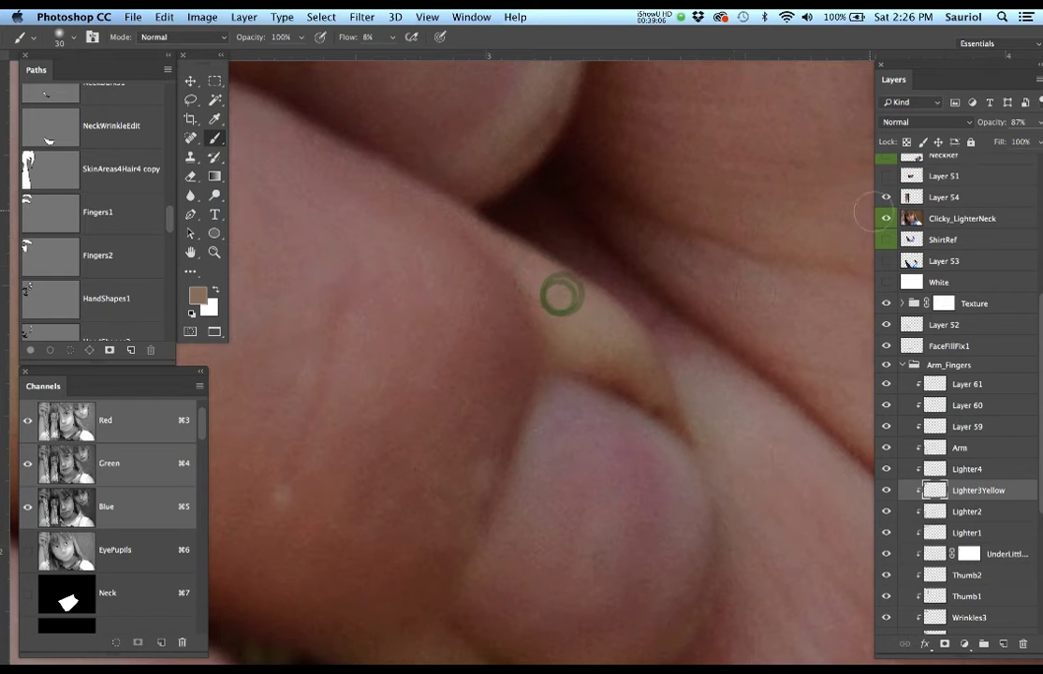
{"action": "left_click", "coordinate": [889, 219]}
{"action": "left_click", "coordinate": [889, 219]}
{"action": "left_click", "coordinate": [889, 220]}
{"action": "left_click", "coordinate": [887, 221]}
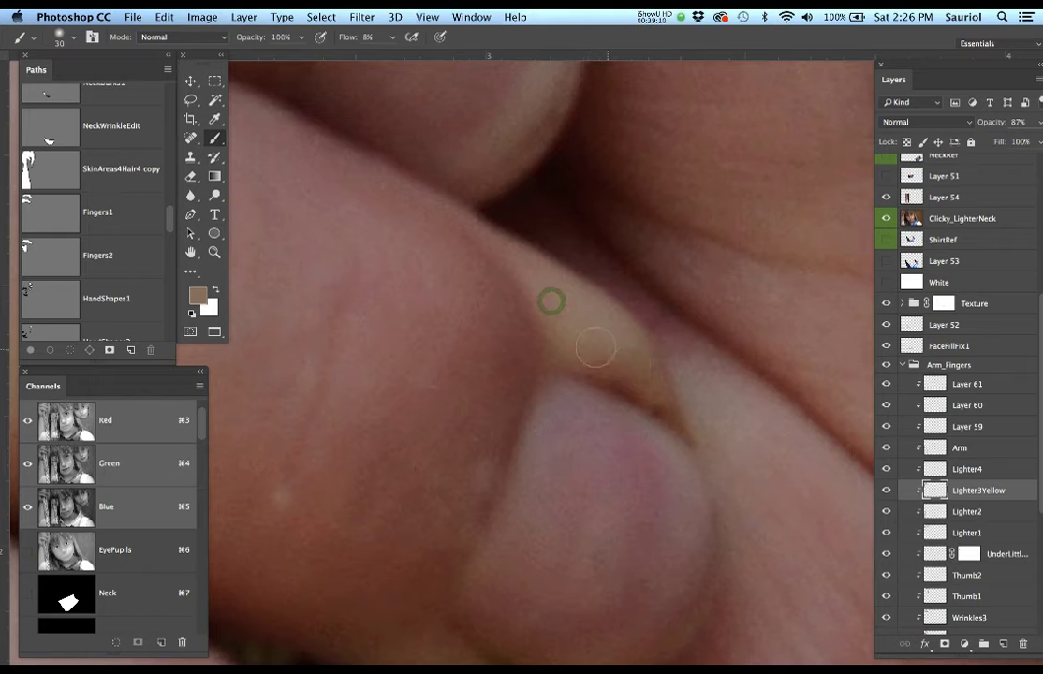
{"action": "left_click_drag", "start_coordinate": [611, 349], "coordinate": [608, 389]}
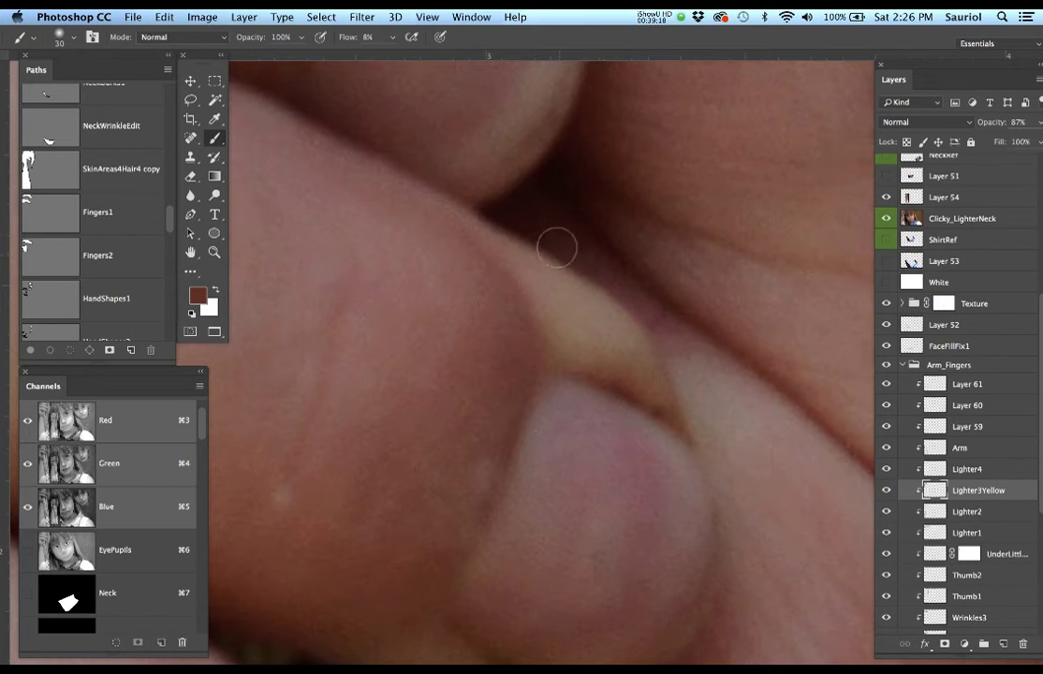
Paint a sampled greyish skin tone around the rim of the uppermost finger's nail with a 40 px brush and check it against the reference.
{"action": "scroll", "coordinate": [556, 248], "scroll_direction": "up", "scroll_amount": 5}
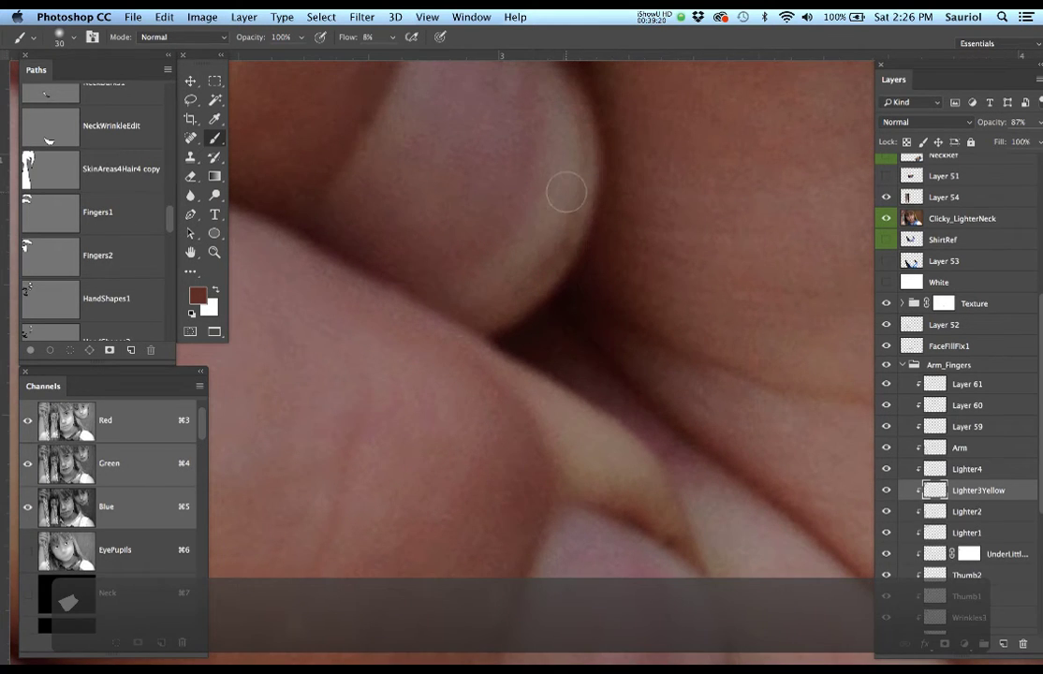
{"action": "key", "text": "bracketright"}
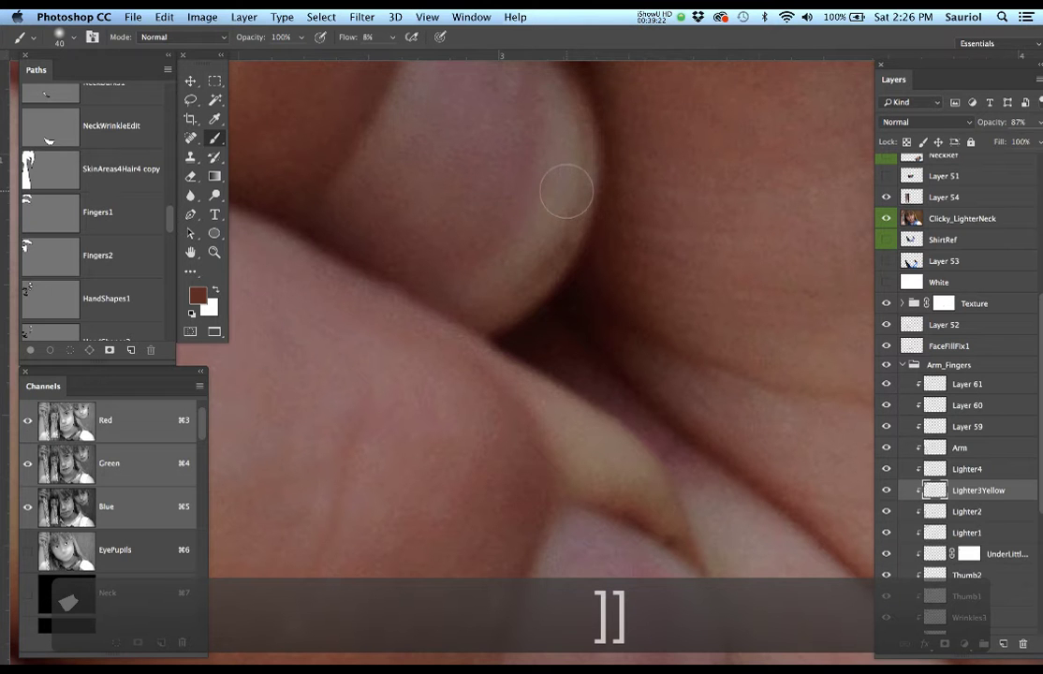
{"action": "mouse_move", "coordinate": [566, 124]}
{"action": "left_mouse_down"}
{"action": "mouse_move", "coordinate": [568, 153]}
{"action": "mouse_move", "coordinate": [522, 258]}
{"action": "mouse_move", "coordinate": [475, 291]}
{"action": "mouse_move", "coordinate": [548, 232]}
{"action": "left_mouse_up"}
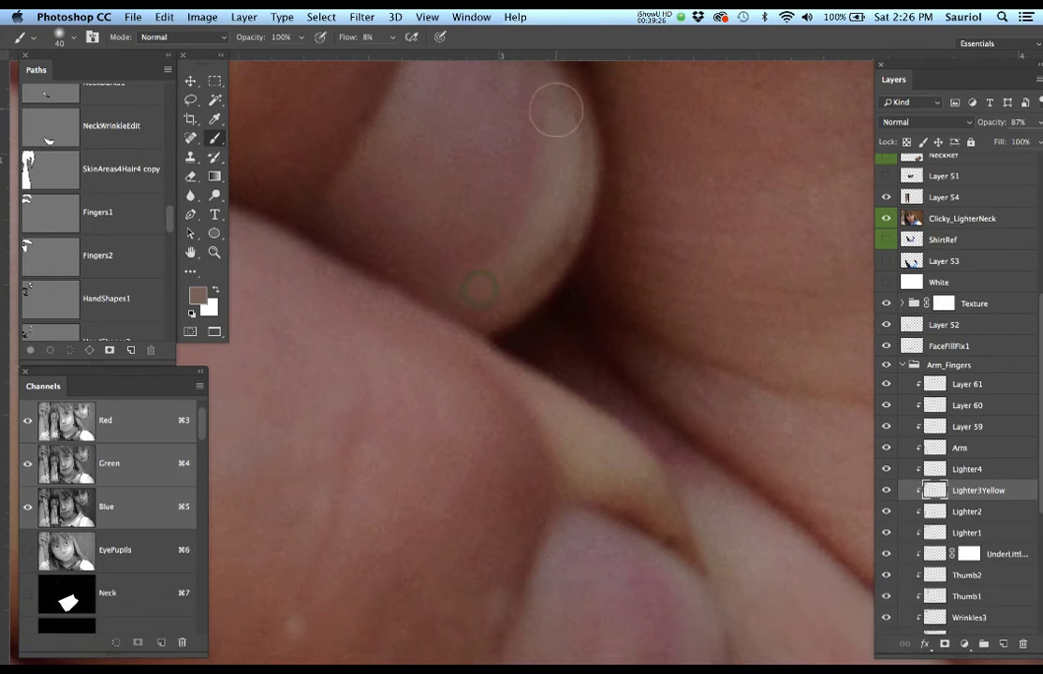
{"action": "mouse_move", "coordinate": [476, 306]}
{"action": "left_mouse_down"}
{"action": "mouse_move", "coordinate": [507, 287]}
{"action": "mouse_move", "coordinate": [567, 208]}
{"action": "mouse_move", "coordinate": [566, 130]}
{"action": "left_mouse_up"}
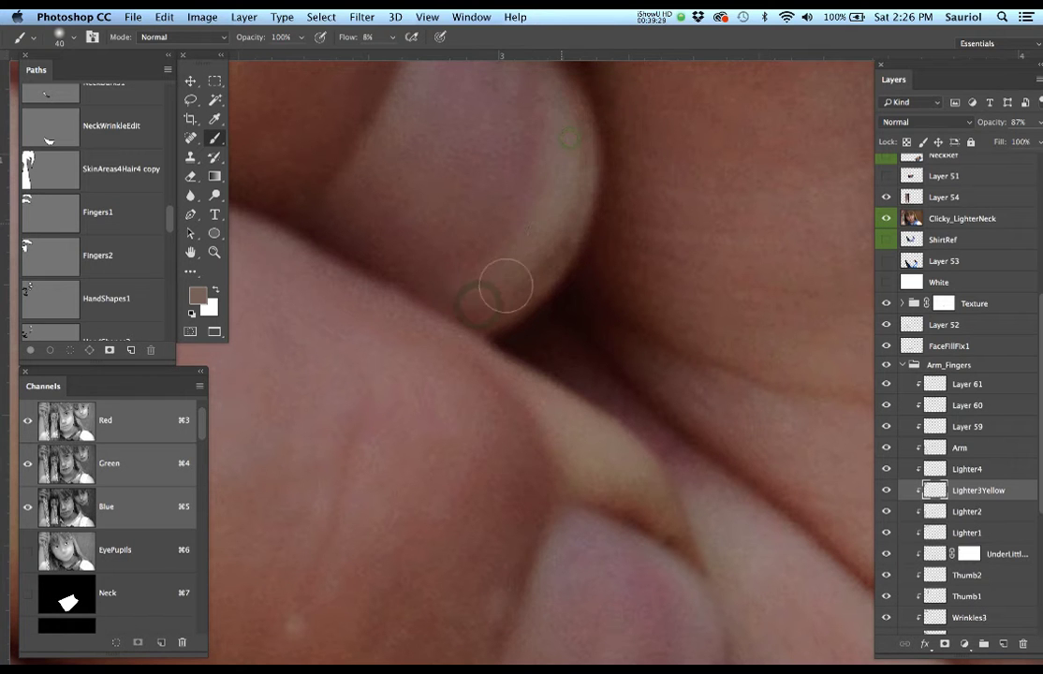
{"action": "left_click", "coordinate": [885, 218]}
{"action": "left_click", "coordinate": [885, 218]}
{"action": "left_click", "coordinate": [885, 218]}
{"action": "left_click", "coordinate": [886, 218]}
Sample brown from the lower edge of the fold above the middle finger's nail and deepen the fold's yellow-brown shading.
{"action": "left_click_drag", "start_coordinate": [687, 422], "coordinate": [642, 300]}
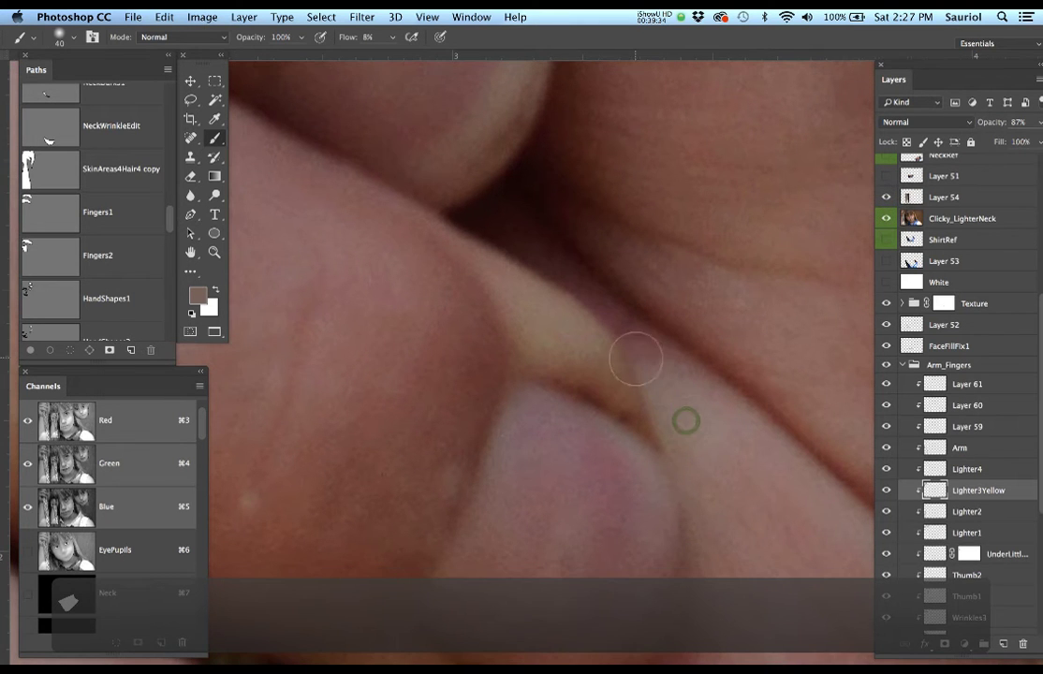
{"action": "left_click", "coordinate": [623, 394], "text": "alt"}
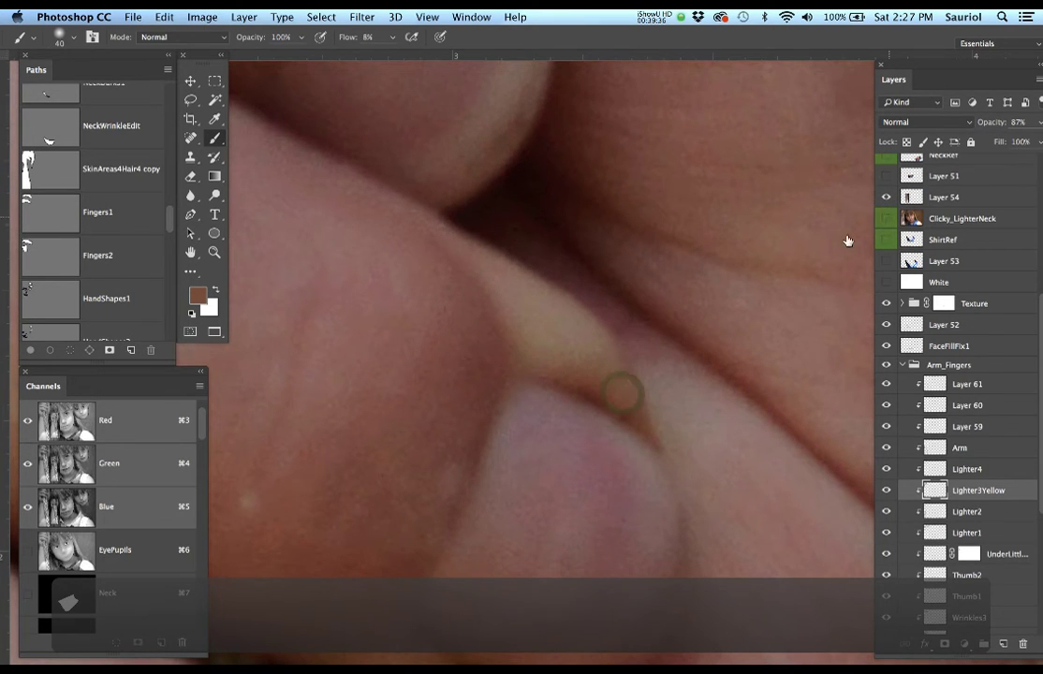
{"action": "left_click", "coordinate": [885, 218]}
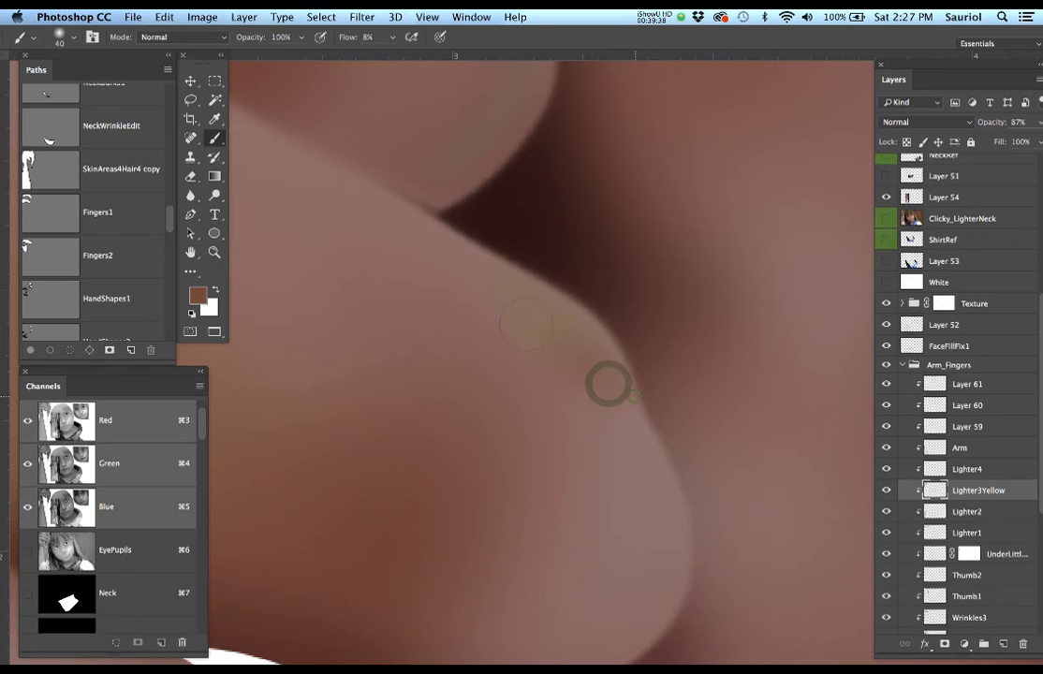
{"action": "left_click", "coordinate": [886, 218]}
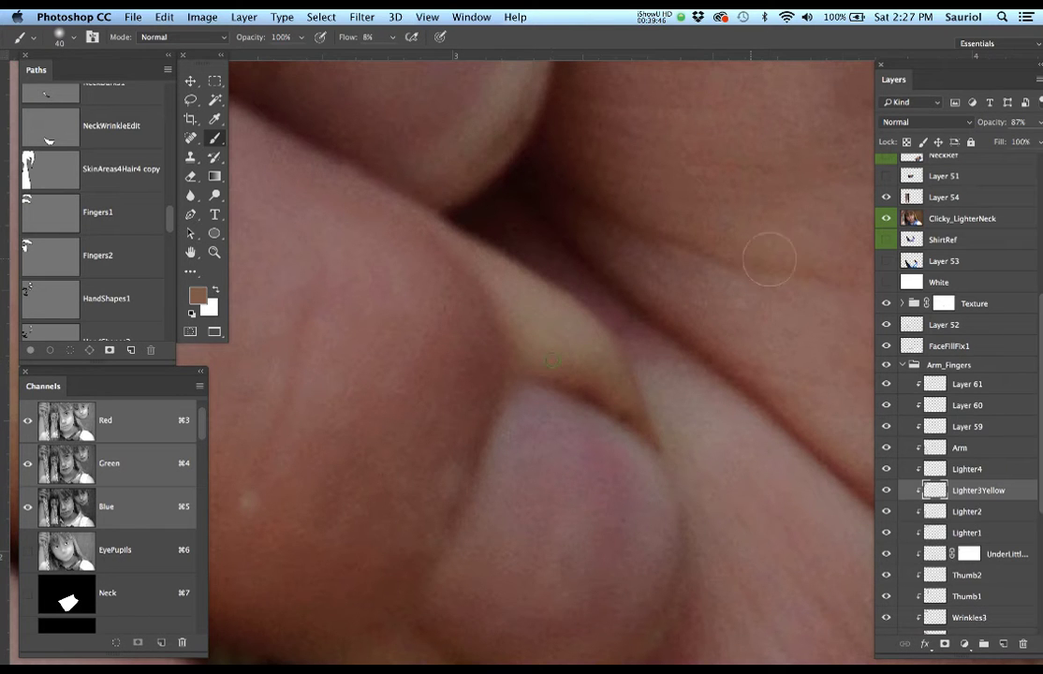
{"action": "left_click", "coordinate": [887, 219]}
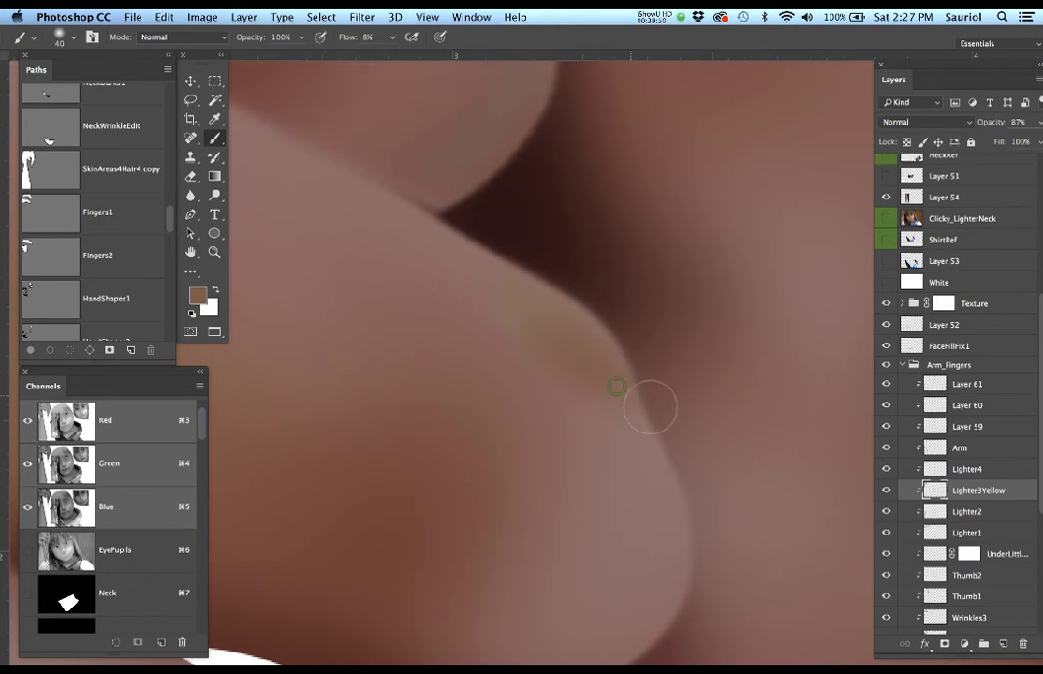
{"action": "mouse_move", "coordinate": [560, 334]}
{"action": "left_mouse_down"}
{"action": "mouse_move", "coordinate": [501, 324]}
{"action": "mouse_move", "coordinate": [509, 331]}
{"action": "left_mouse_up"}
{"action": "left_click", "coordinate": [887, 219]}
{"action": "left_click", "coordinate": [887, 219]}
{"action": "left_click", "coordinate": [887, 219]}
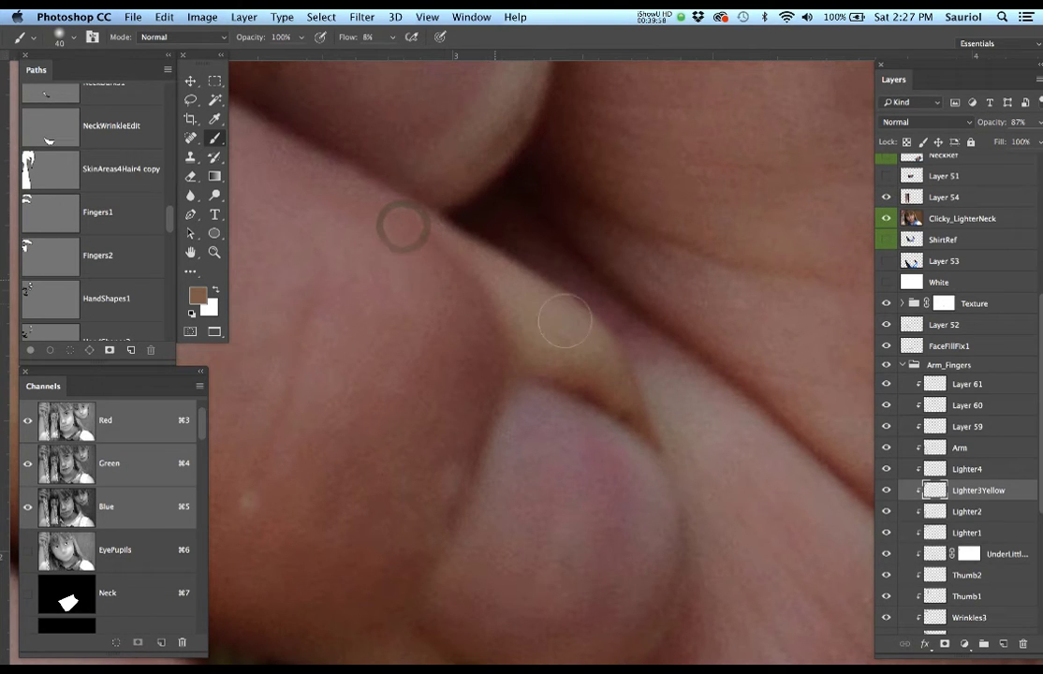
Paint a sampled dark yellowish brown along the underside of the middle fingertip, using the reference photo as a guide.
{"action": "left_click", "coordinate": [885, 219]}
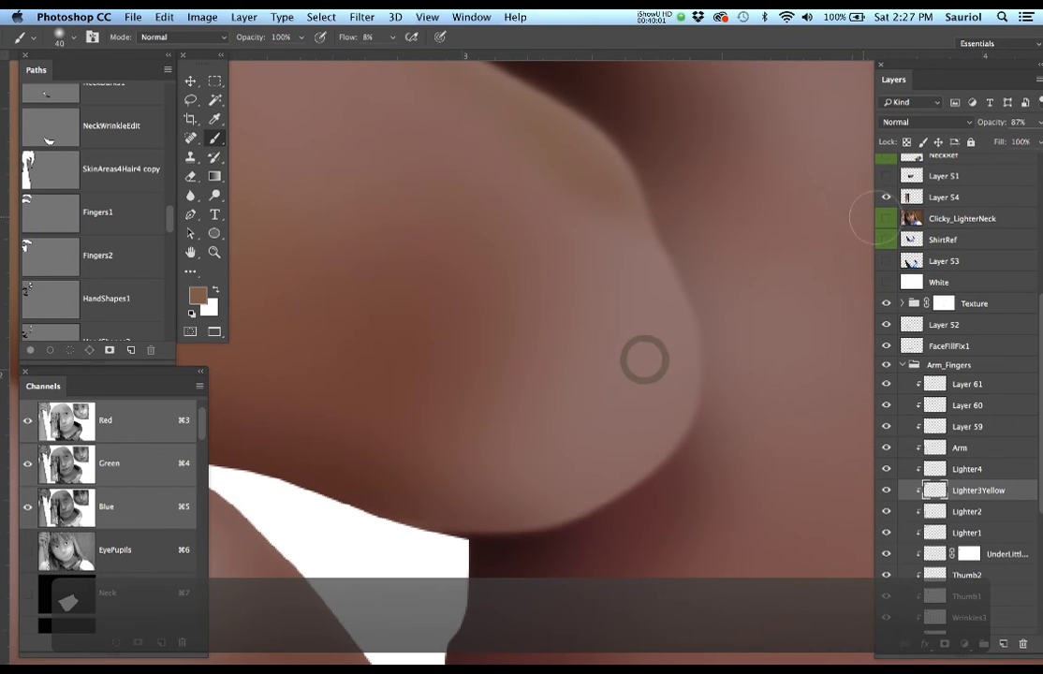
{"action": "left_click", "coordinate": [887, 220]}
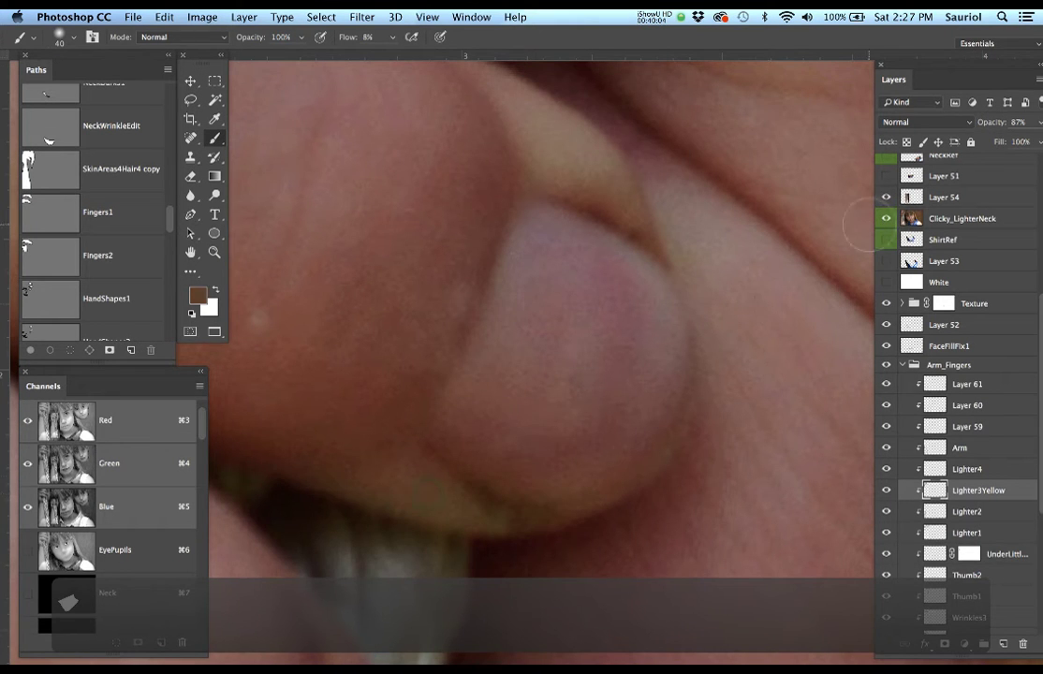
{"action": "left_click", "coordinate": [886, 221]}
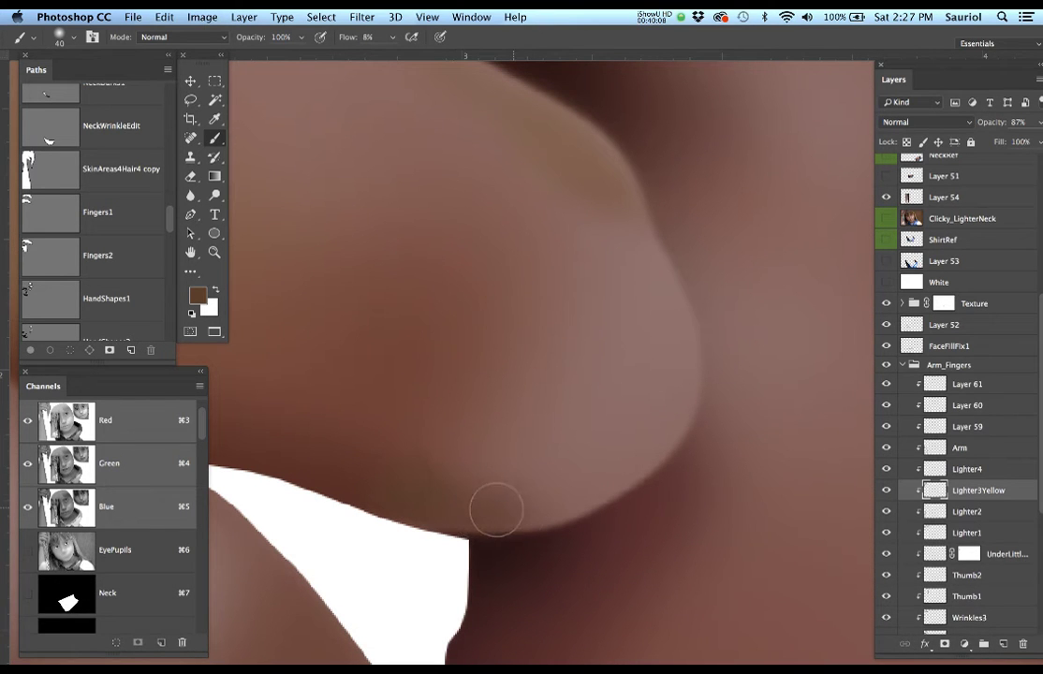
{"action": "left_click_drag", "start_coordinate": [428, 473], "coordinate": [399, 461]}
{"action": "left_click_drag", "start_coordinate": [413, 467], "coordinate": [334, 476]}
Compare the painted fingers with the reference photo at a wider view.
{"action": "left_click", "coordinate": [558, 488], "text": "alt"}
{"action": "left_click", "coordinate": [558, 488], "text": "alt"}
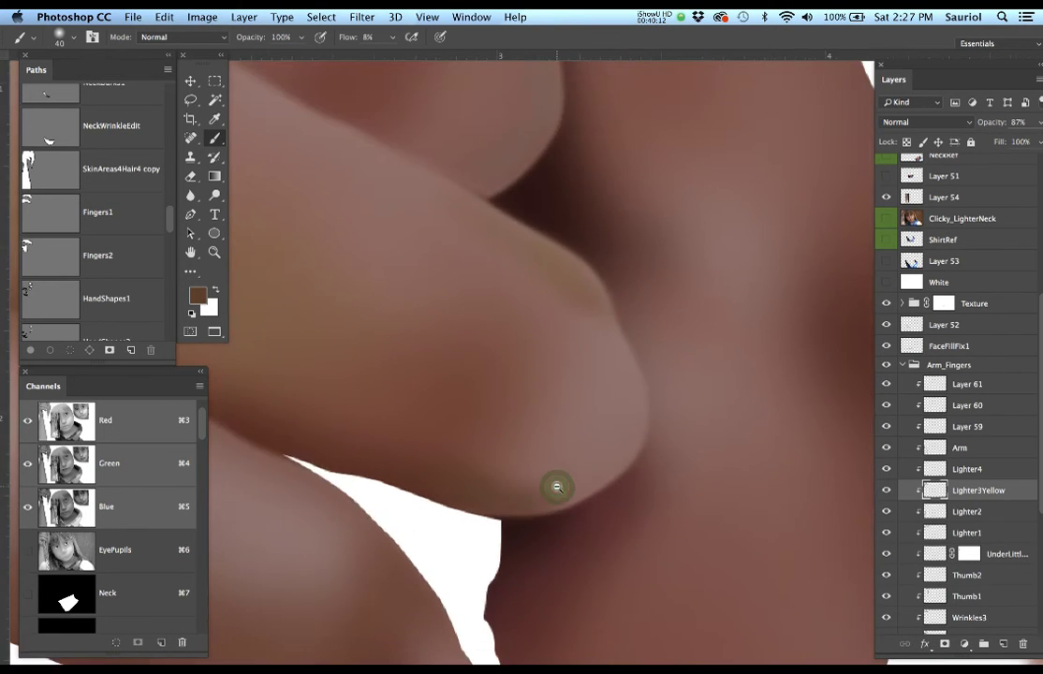
{"action": "left_click", "coordinate": [557, 487], "text": "alt"}
{"action": "left_click", "coordinate": [557, 485], "text": "alt"}
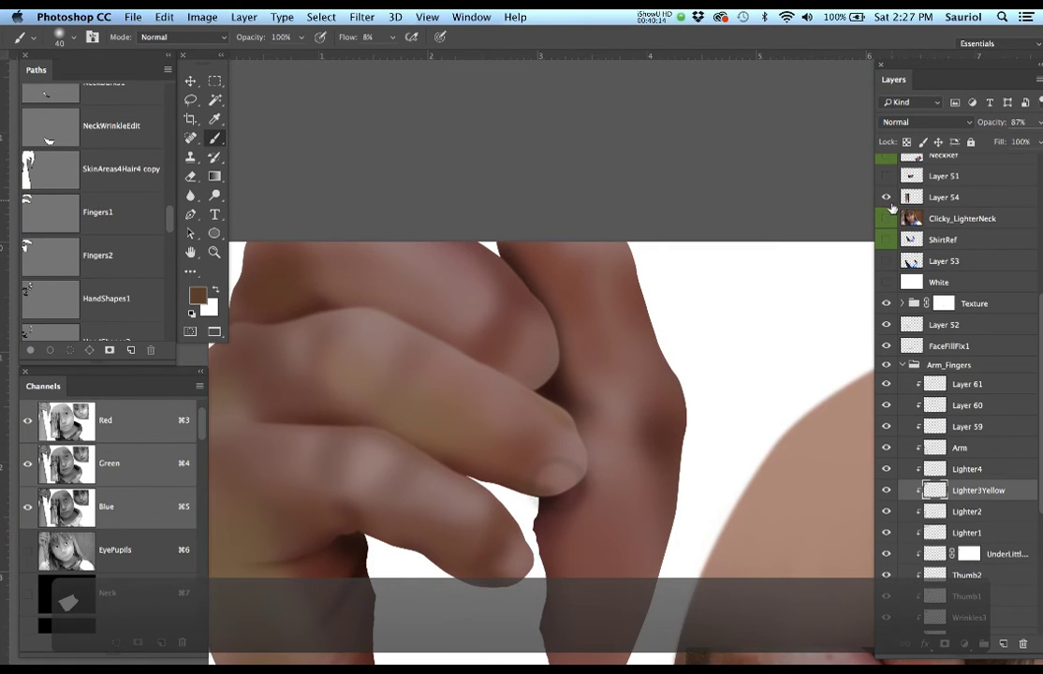
{"action": "left_click", "coordinate": [887, 218]}
{"action": "left_click", "coordinate": [887, 218]}
{"action": "left_click", "coordinate": [887, 218]}
{"action": "left_click", "coordinate": [887, 218]}
{"action": "left_click", "coordinate": [887, 218]}
Paint a sampled reddish brown on the skin edge above the lowest finger's nail with a 25 px brush.
{"action": "left_click_drag", "start_coordinate": [671, 479], "coordinate": [689, 379]}
{"action": "left_click_drag", "start_coordinate": [521, 427], "coordinate": [637, 434]}
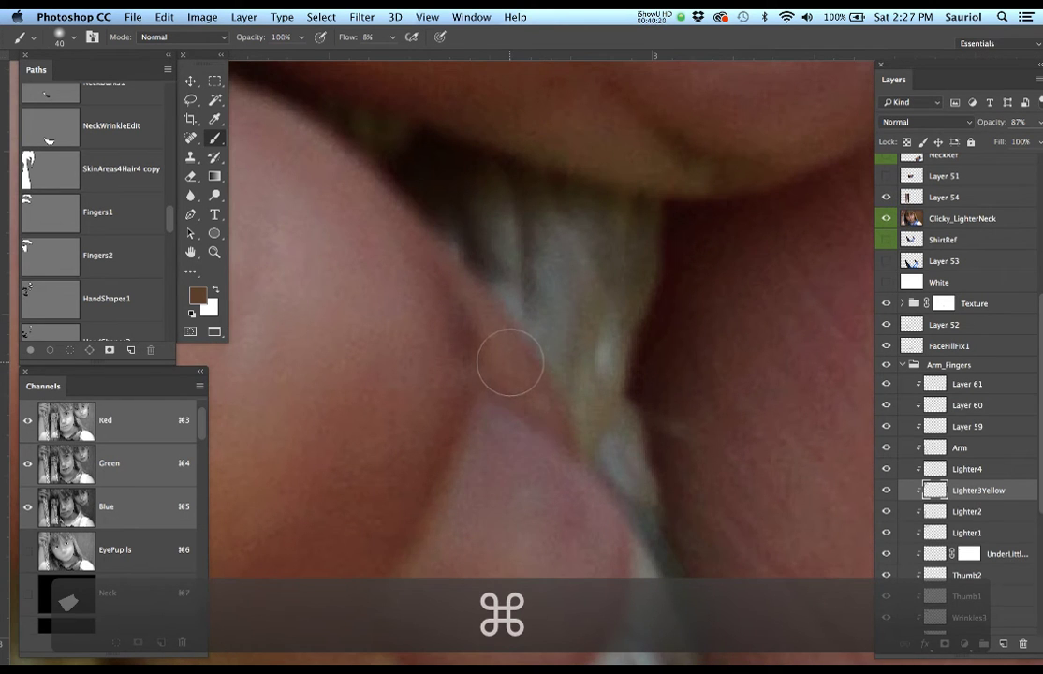
{"action": "key", "text": "bracketleft"}
{"action": "key", "text": "bracketleft"}
{"action": "key", "text": "bracketleft"}
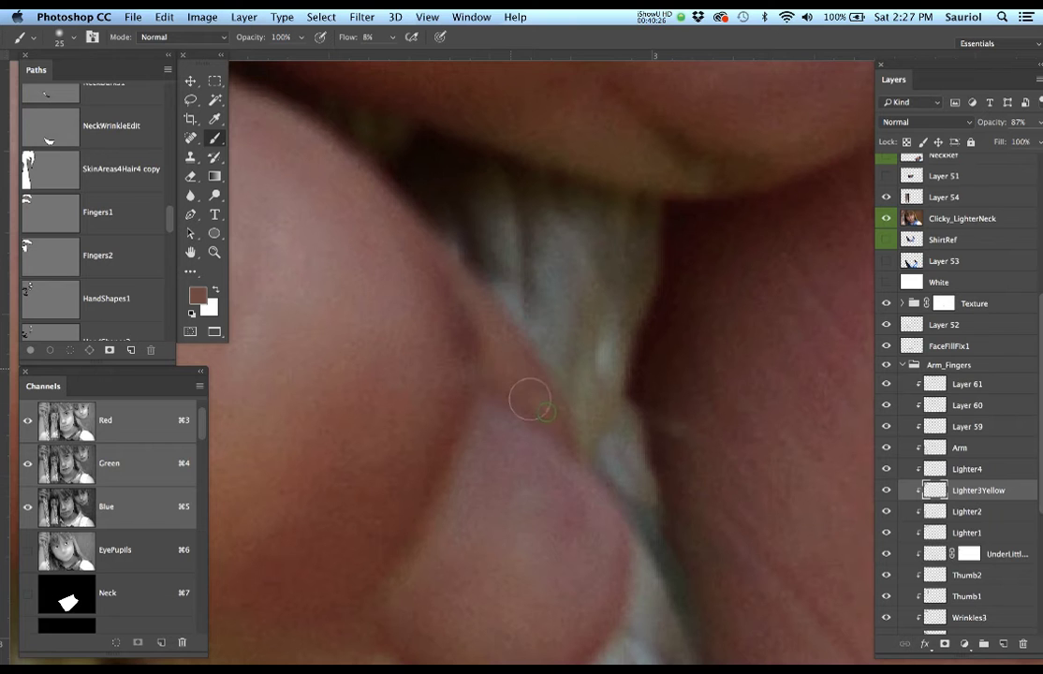
{"action": "left_click_drag", "start_coordinate": [514, 377], "coordinate": [480, 326]}
{"action": "mouse_move", "coordinate": [579, 431]}
{"action": "left_mouse_down"}
{"action": "mouse_move", "coordinate": [570, 331]}
{"action": "mouse_move", "coordinate": [597, 325]}
{"action": "left_mouse_up"}
{"action": "mouse_move", "coordinate": [513, 304]}
{"action": "left_mouse_down"}
{"action": "mouse_move", "coordinate": [571, 316]}
{"action": "mouse_move", "coordinate": [470, 289]}
{"action": "mouse_move", "coordinate": [387, 285]}
{"action": "mouse_move", "coordinate": [556, 336]}
{"action": "mouse_move", "coordinate": [581, 319]}
{"action": "left_mouse_up"}
Paint sampled brown along the underside of the lowest fingertip with the brush enlarged to 40 px.
{"action": "left_click", "coordinate": [534, 307], "text": "alt"}
{"action": "key", "text": "bracketright"}
{"action": "key", "text": "bracketright"}
{"action": "key", "text": "bracketright"}
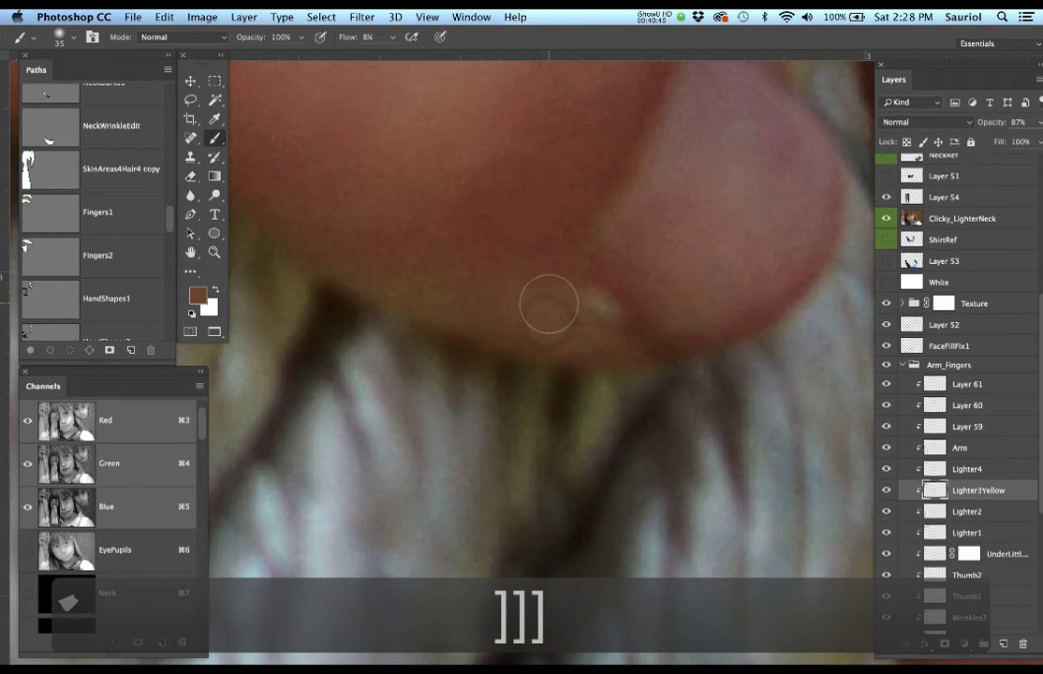
{"action": "mouse_move", "coordinate": [549, 308]}
{"action": "left_mouse_down"}
{"action": "mouse_move", "coordinate": [565, 303]}
{"action": "mouse_move", "coordinate": [471, 307]}
{"action": "left_mouse_up"}
{"action": "mouse_move", "coordinate": [599, 320]}
{"action": "left_mouse_down"}
{"action": "mouse_move", "coordinate": [457, 310]}
{"action": "mouse_move", "coordinate": [466, 303]}
{"action": "mouse_move", "coordinate": [412, 270]}
{"action": "left_mouse_up"}
{"action": "left_click_drag", "start_coordinate": [431, 282], "coordinate": [499, 298]}
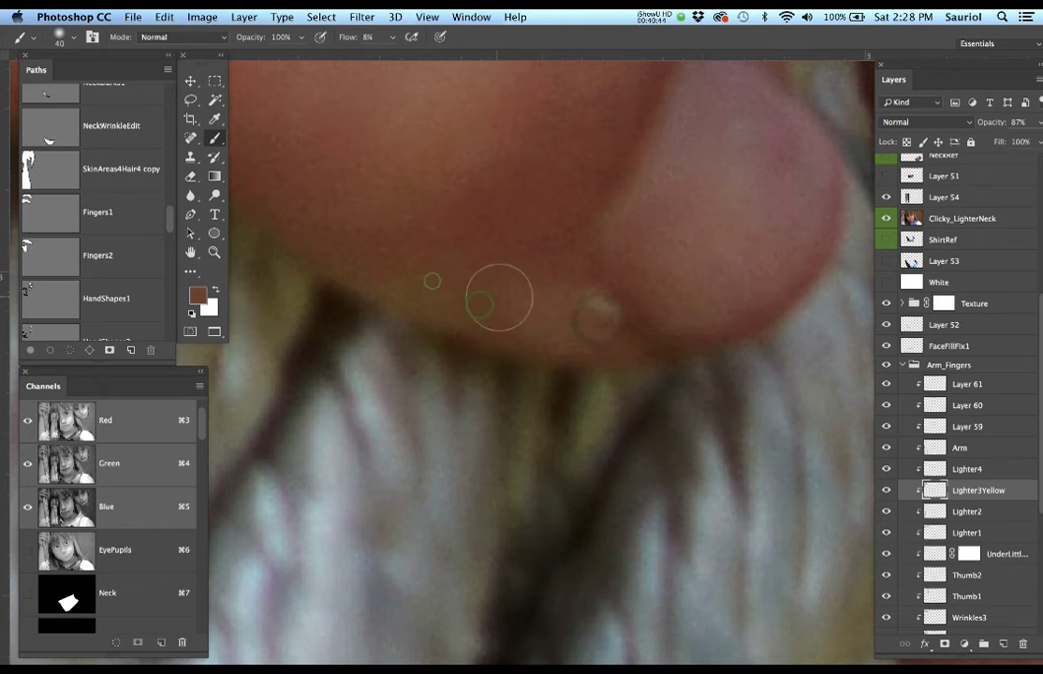
Brush a sampled orange-brown over the lower side of the lowest finger, from fingertip to knuckle, with a 100 px brush.
{"action": "left_click", "coordinate": [507, 291], "text": "alt"}
{"action": "left_click", "coordinate": [507, 291], "text": "alt"}
{"action": "left_click", "coordinate": [509, 282], "text": "alt"}
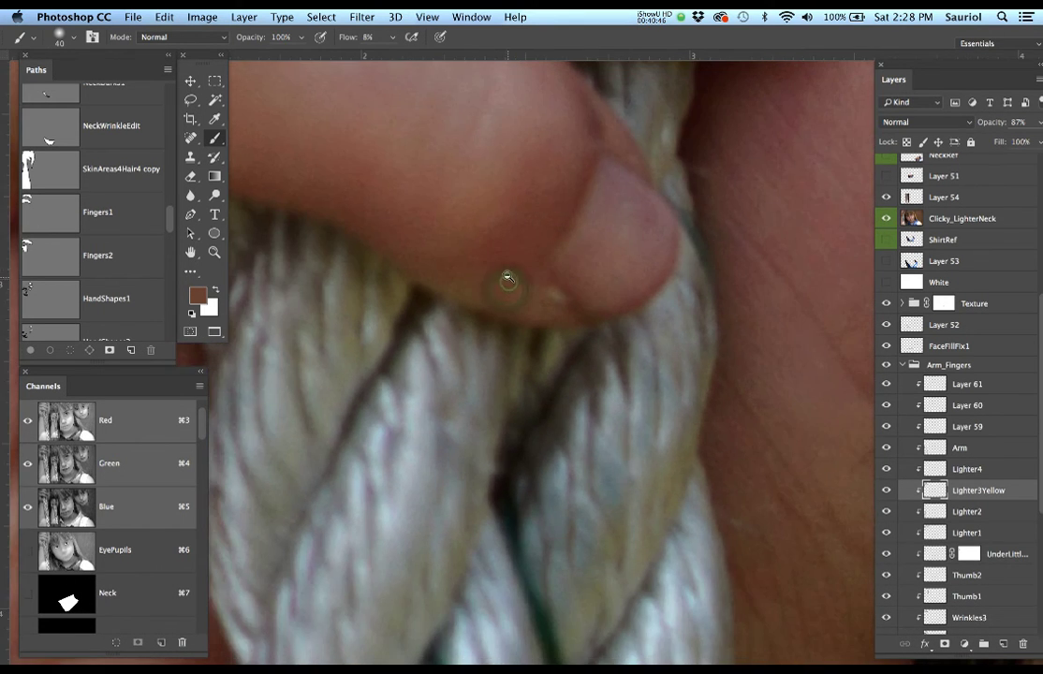
{"action": "left_click", "coordinate": [508, 279], "text": "alt"}
{"action": "left_click_drag", "start_coordinate": [503, 266], "coordinate": [549, 296]}
{"action": "key", "text": "bracketright"}
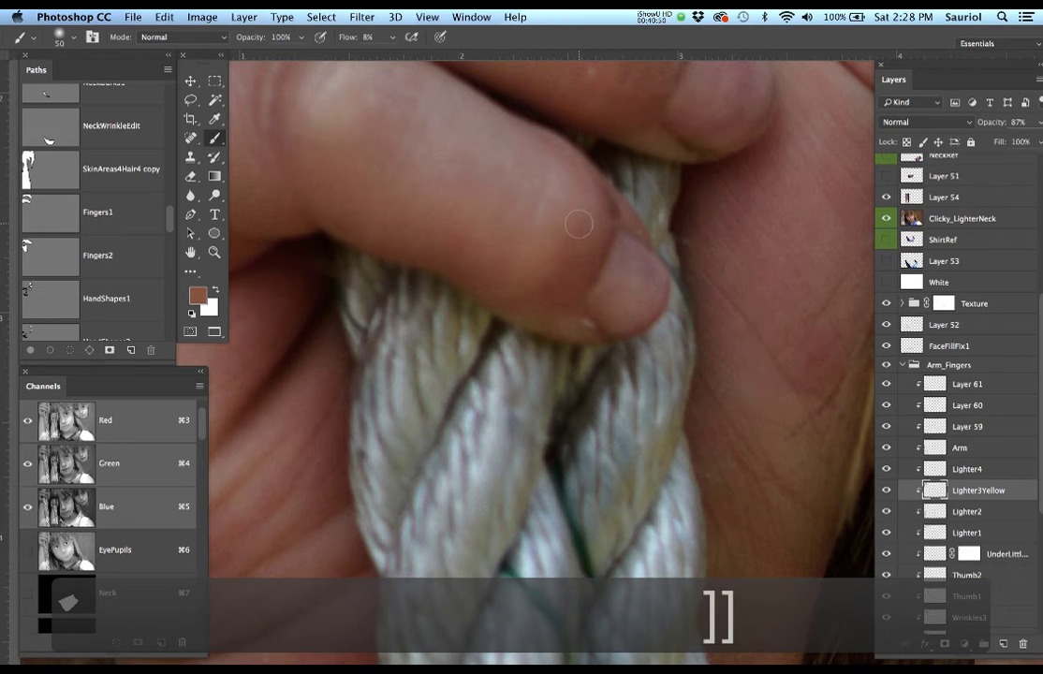
{"action": "key", "text": "bracketright"}
{"action": "key", "text": "bracketright"}
{"action": "key", "text": "bracketright"}
{"action": "key", "text": "bracketright"}
{"action": "key", "text": "bracketright"}
{"action": "mouse_move", "coordinate": [562, 218]}
{"action": "left_mouse_down"}
{"action": "mouse_move", "coordinate": [497, 193]}
{"action": "mouse_move", "coordinate": [482, 201]}
{"action": "left_mouse_up"}
{"action": "mouse_move", "coordinate": [555, 249]}
{"action": "left_mouse_down"}
{"action": "mouse_move", "coordinate": [418, 211]}
{"action": "mouse_move", "coordinate": [515, 270]}
{"action": "mouse_move", "coordinate": [338, 176]}
{"action": "left_mouse_up"}
{"action": "left_click_drag", "start_coordinate": [507, 265], "coordinate": [501, 260]}
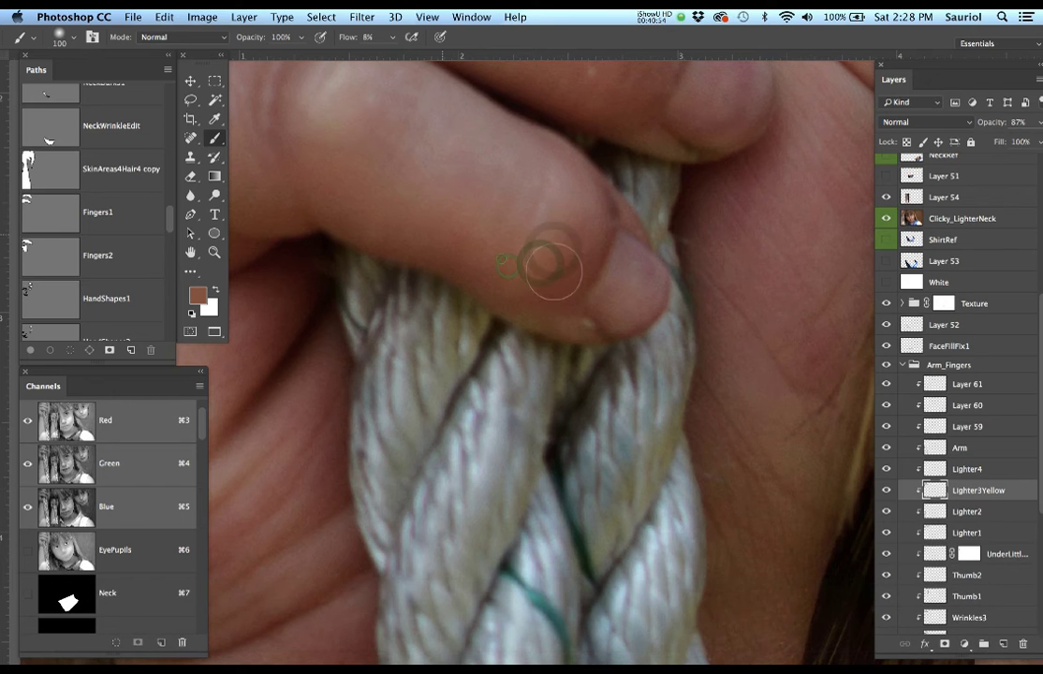
{"action": "mouse_move", "coordinate": [572, 320]}
{"action": "left_mouse_down"}
{"action": "mouse_move", "coordinate": [504, 266]}
{"action": "mouse_move", "coordinate": [369, 204]}
{"action": "left_mouse_up"}
{"action": "left_click_drag", "start_coordinate": [540, 295], "coordinate": [369, 200]}
{"action": "mouse_move", "coordinate": [417, 225]}
{"action": "left_mouse_down"}
{"action": "mouse_move", "coordinate": [369, 198]}
{"action": "mouse_move", "coordinate": [484, 233]}
{"action": "left_mouse_up"}
Compare the whole painted hand and arm with the reference photo by switching the Clicky_LighterNeck layer on and off.
{"action": "key", "text": "space"}
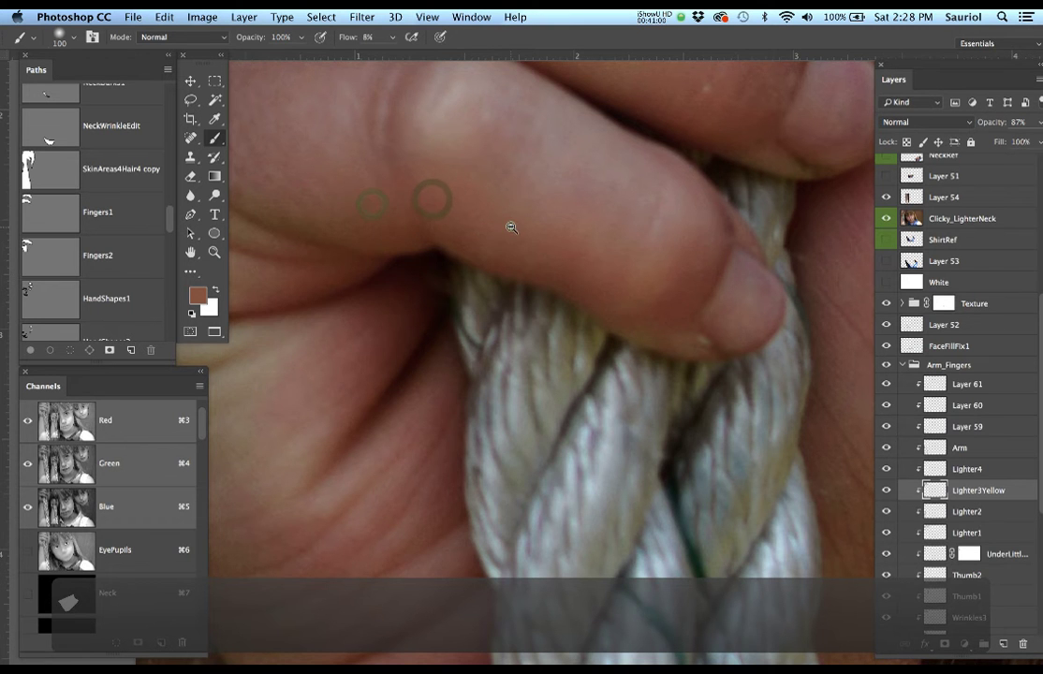
{"action": "left_click", "coordinate": [511, 228], "text": "alt"}
{"action": "left_click", "coordinate": [510, 228], "text": "alt"}
{"action": "left_click", "coordinate": [510, 229], "text": "alt"}
{"action": "left_click", "coordinate": [511, 230], "text": "alt"}
{"action": "left_click_drag", "start_coordinate": [511, 230], "coordinate": [459, 224]}
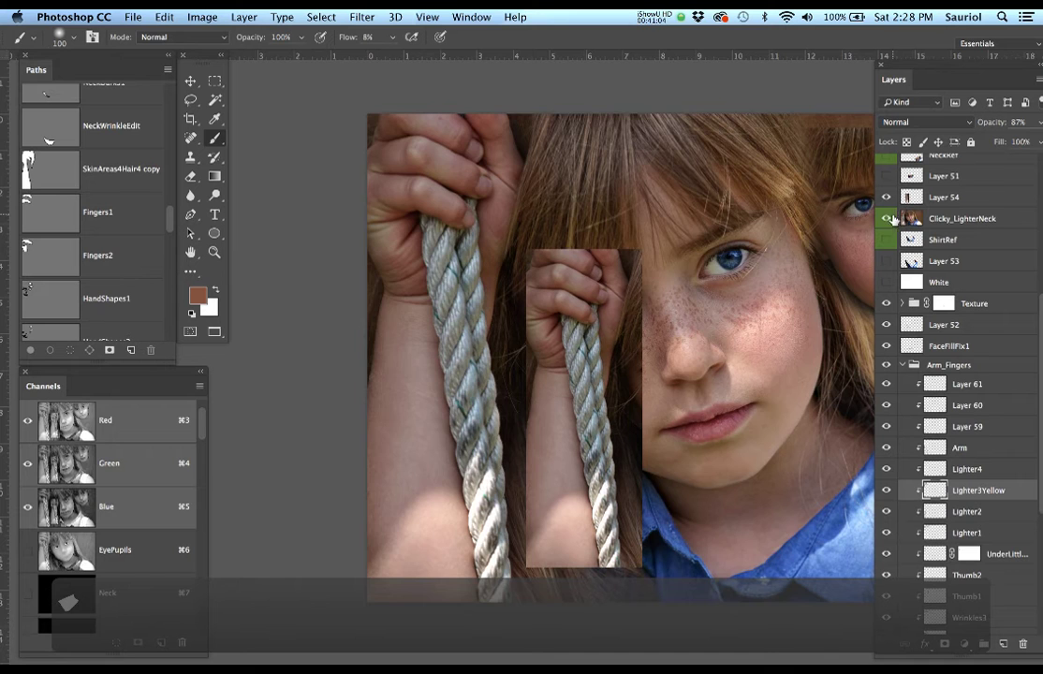
{"action": "left_click", "coordinate": [887, 220]}
{"action": "left_click", "coordinate": [887, 220]}
{"action": "left_click", "coordinate": [887, 220]}
{"action": "left_click", "coordinate": [887, 220]}
{"action": "left_click", "coordinate": [887, 220]}
{"action": "left_click", "coordinate": [886, 221]}
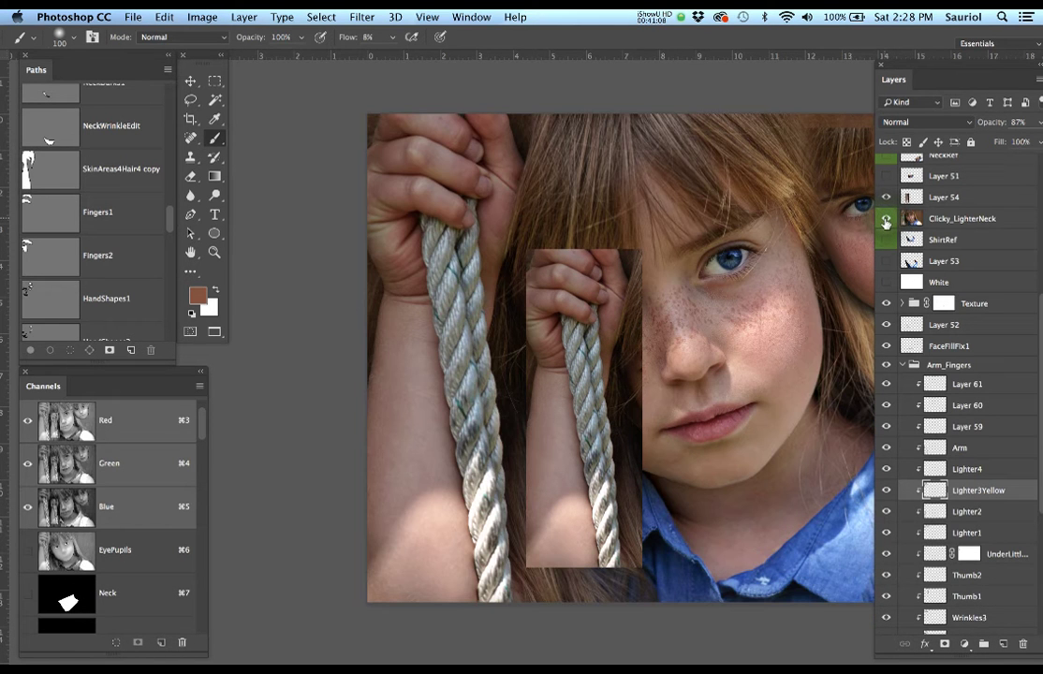
{"action": "left_click", "coordinate": [886, 221]}
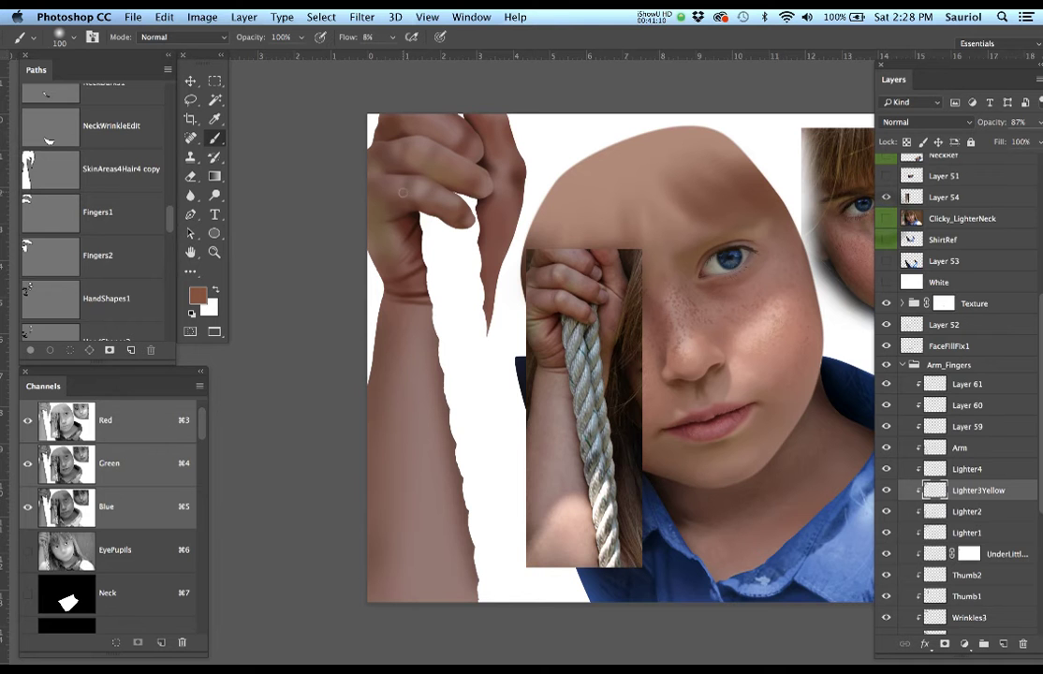
Make Wrinkles3 the active layer and show the Clicky_LighterNeck reference photo over the hand.
{"action": "scroll", "coordinate": [416, 169], "scroll_direction": "up", "scroll_amount": 5}
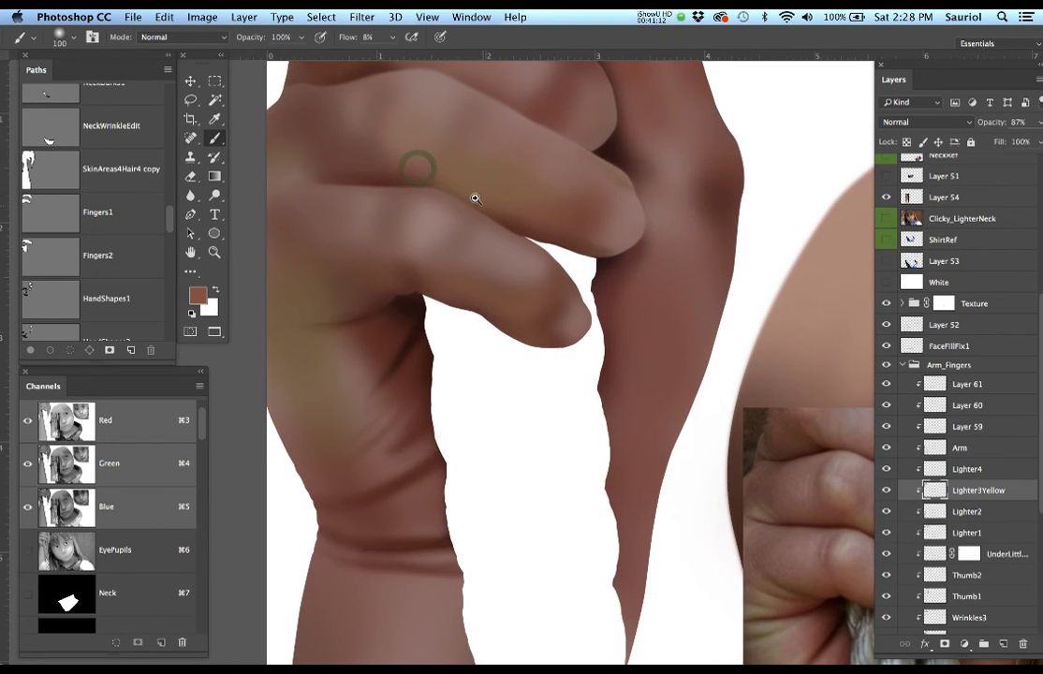
{"action": "left_click_drag", "start_coordinate": [454, 195], "coordinate": [466, 198]}
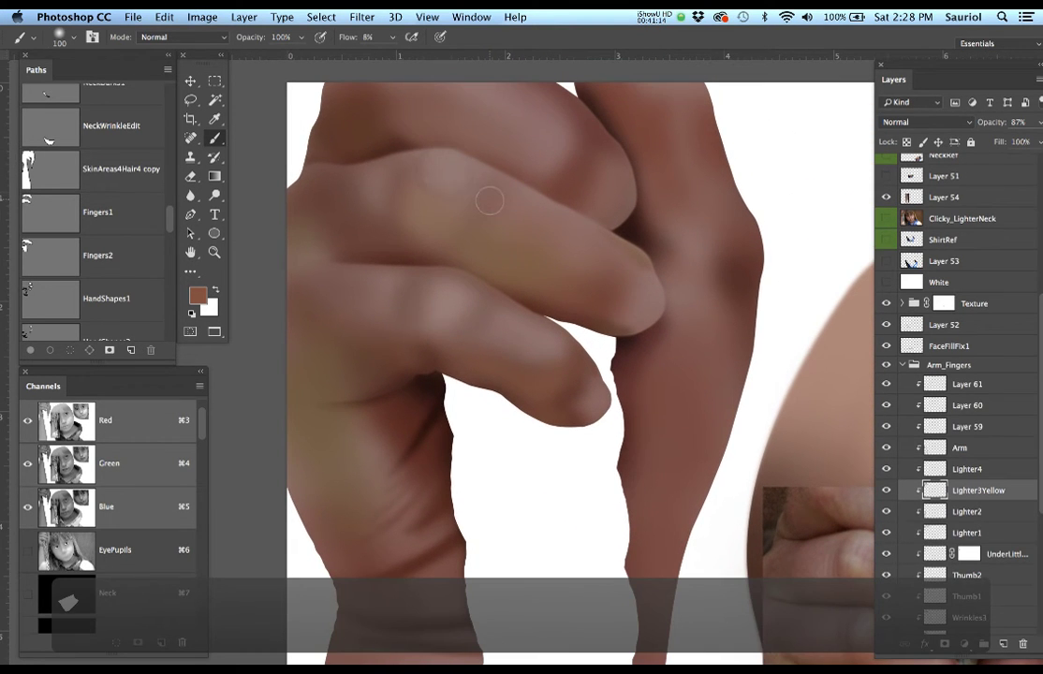
{"action": "scroll", "coordinate": [899, 413], "scroll_direction": "down", "scroll_amount": 5}
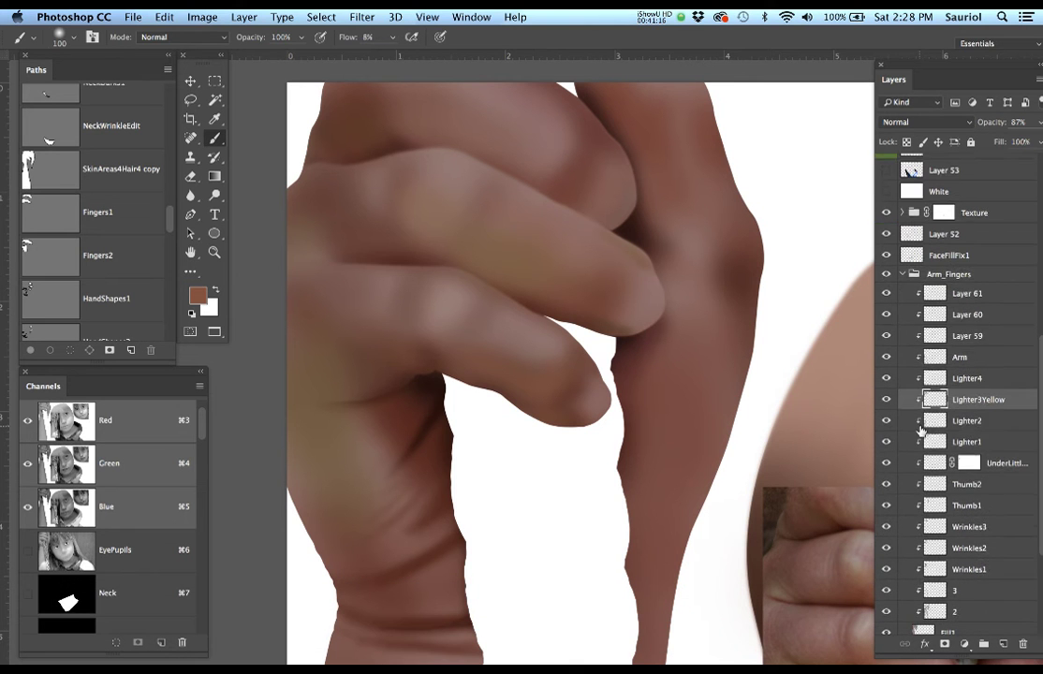
{"action": "left_click", "coordinate": [964, 522]}
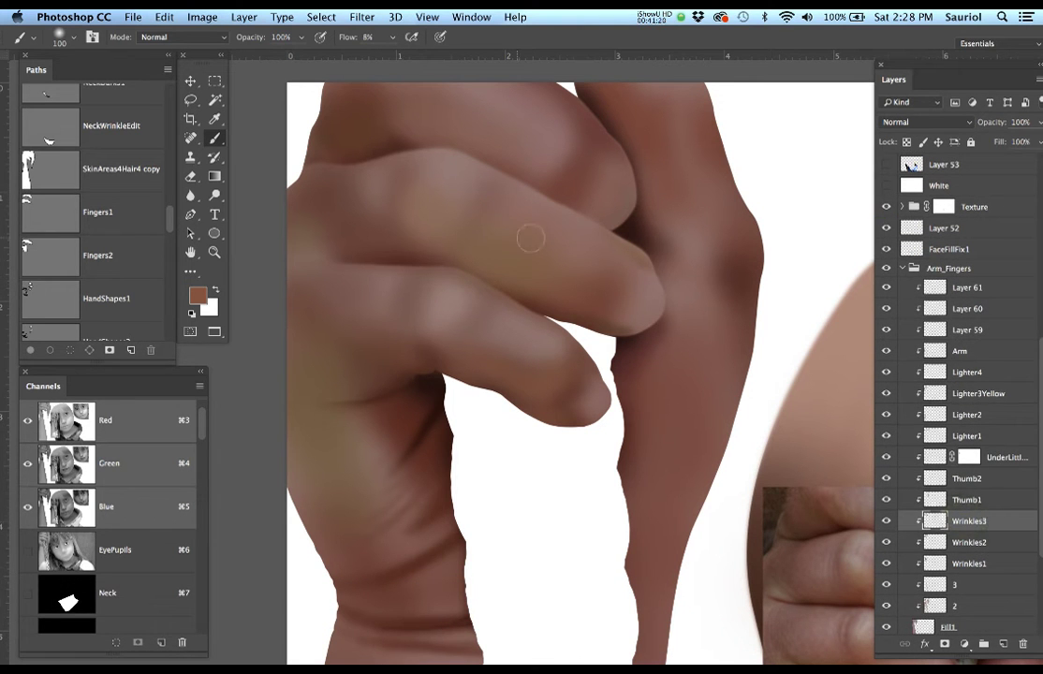
{"action": "scroll", "coordinate": [915, 208], "scroll_direction": "up", "scroll_amount": 4}
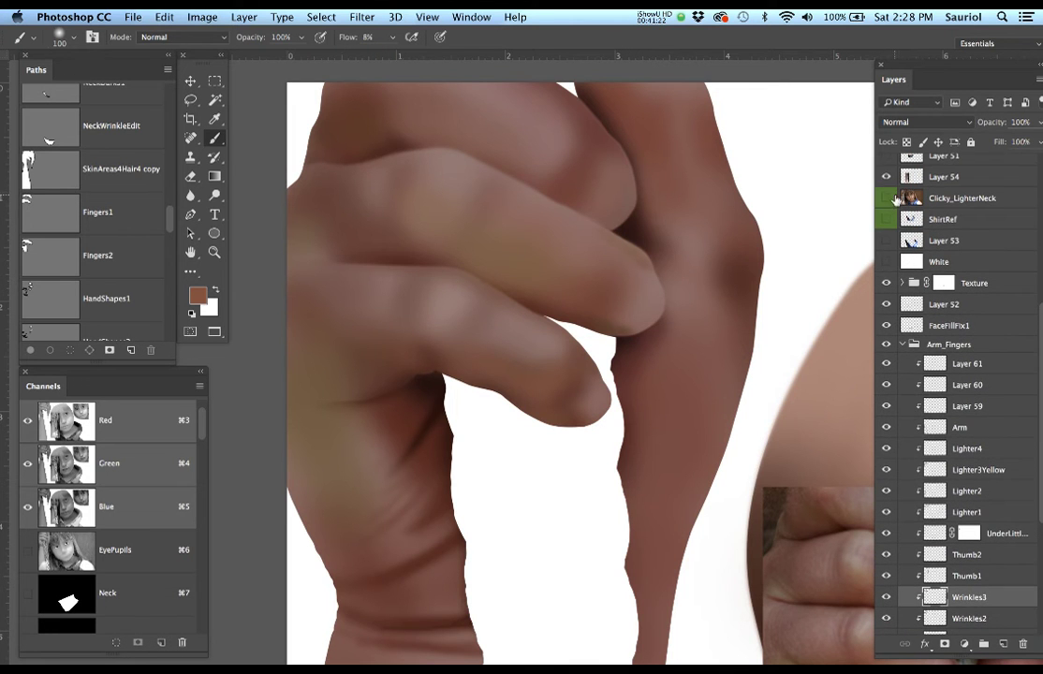
{"action": "left_click", "coordinate": [886, 199]}
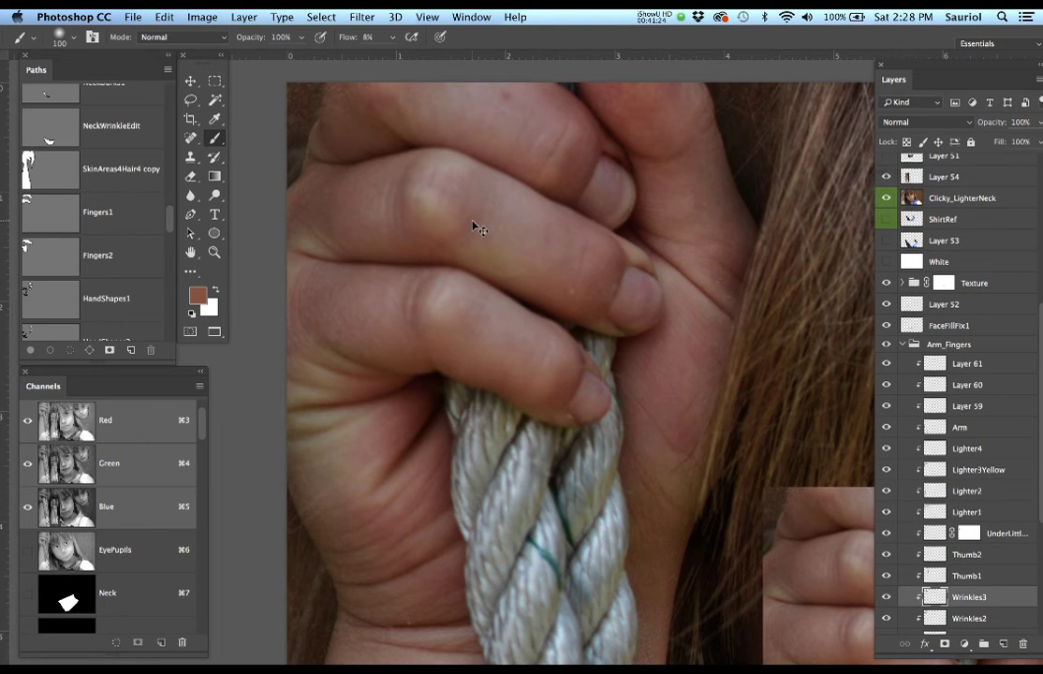
Load the SkinAreas4Hair4 copy path as a selection and subtract the Fingers2 path from it.
{"action": "key", "text": "b"}
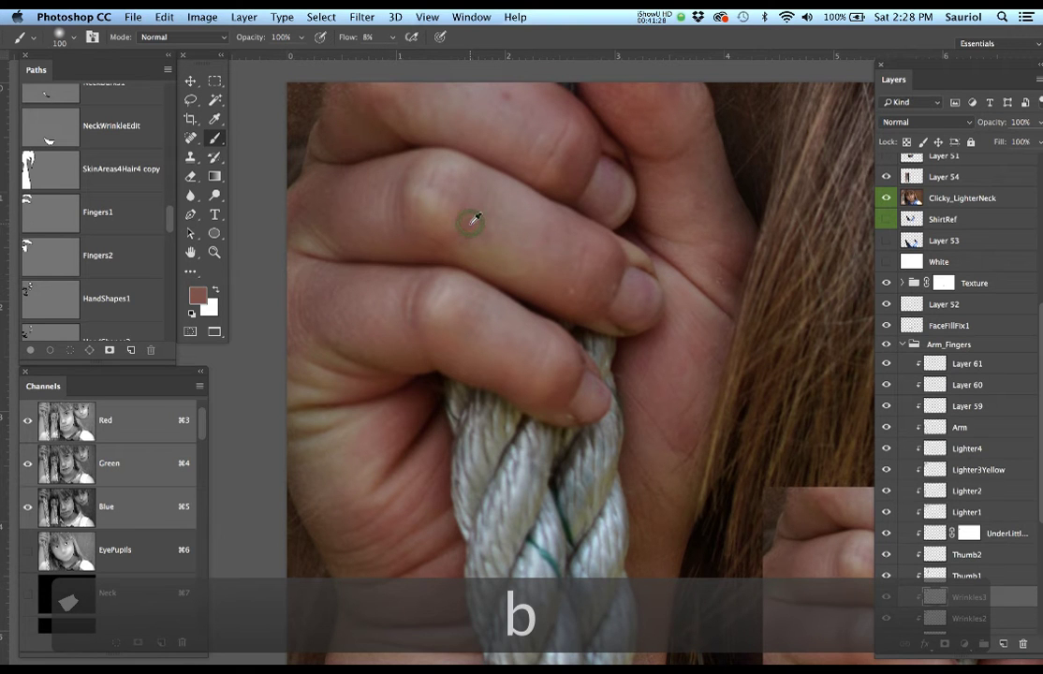
{"action": "left_click", "coordinate": [34, 164], "text": "super"}
{"action": "scroll", "coordinate": [57, 160], "scroll_direction": "up", "scroll_amount": 3}
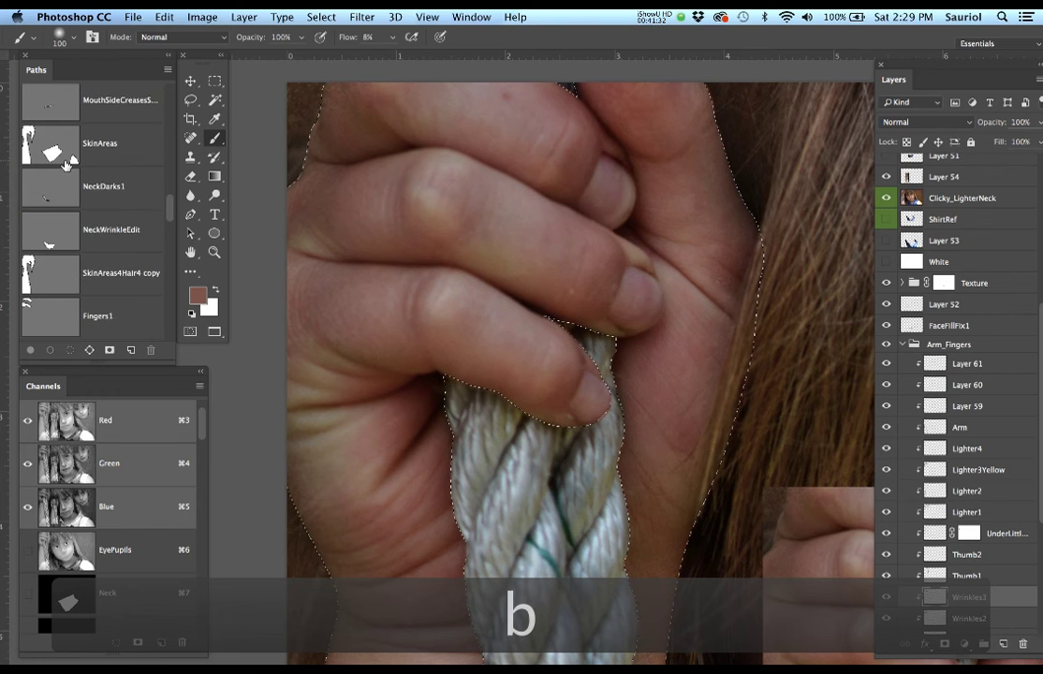
{"action": "scroll", "coordinate": [57, 178], "scroll_direction": "down", "scroll_amount": 3}
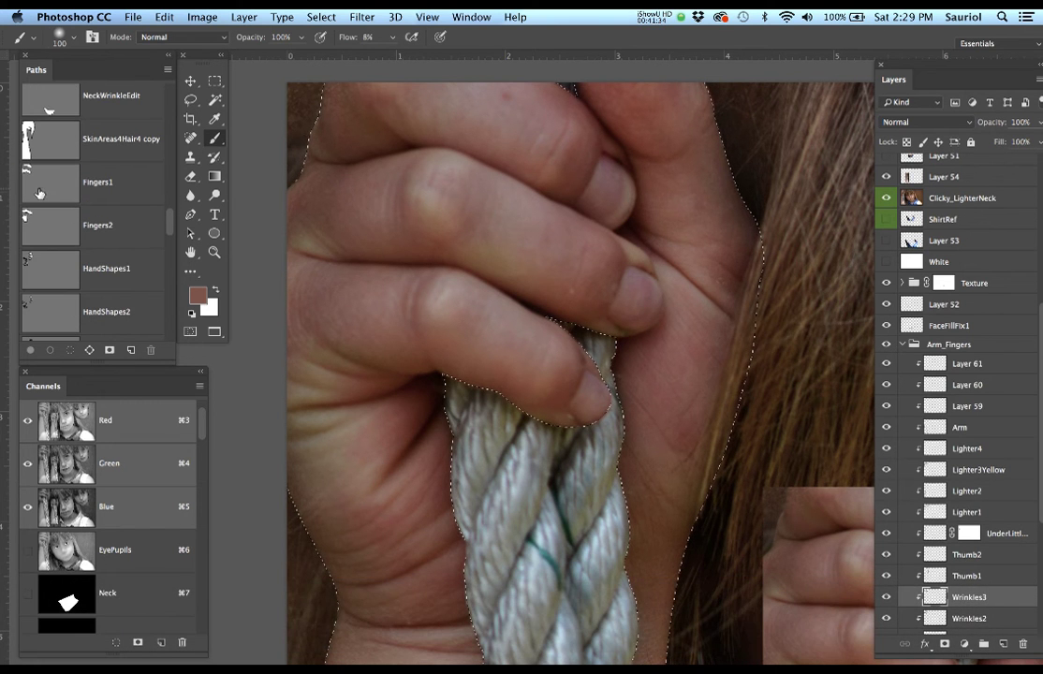
{"action": "left_click", "coordinate": [39, 187]}
{"action": "left_click", "coordinate": [43, 232]}
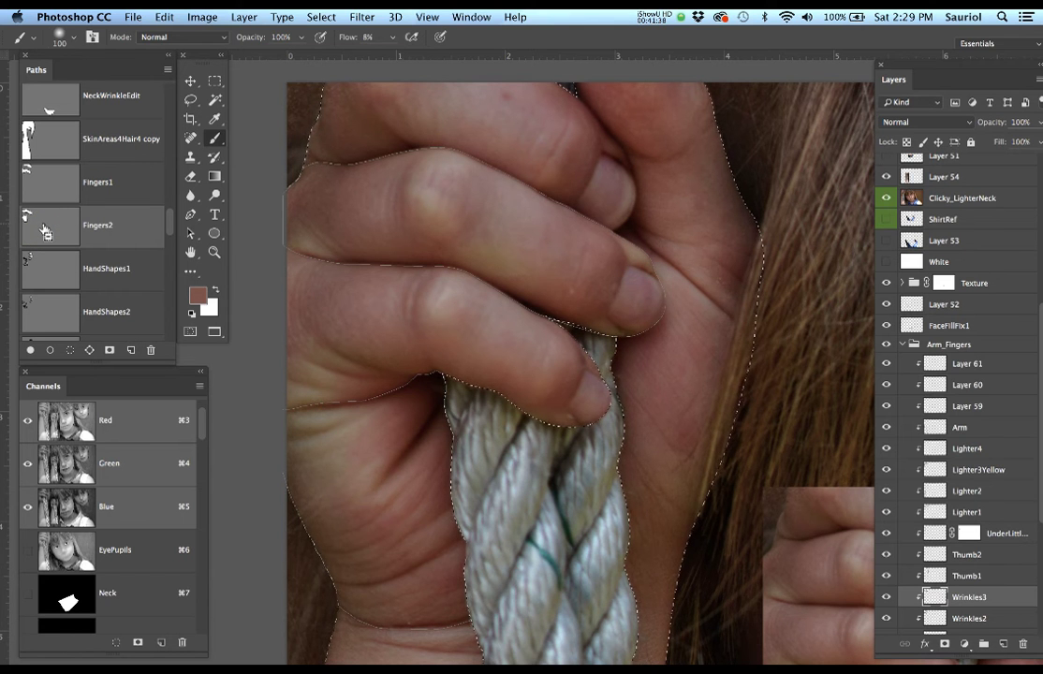
{"action": "left_click", "coordinate": [44, 227], "text": "alt+super"}
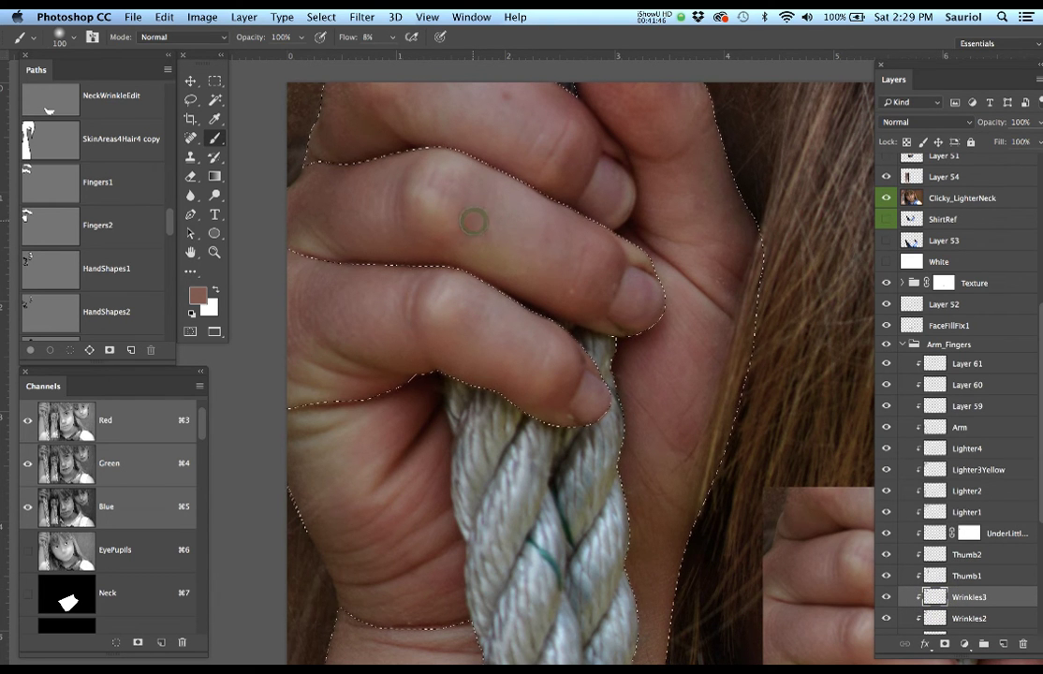
With the selection edges hidden, sample dark brown from the reference photo's crease between the two lowest fingers, and hide the photo.
{"action": "key", "text": "super+h"}
{"action": "mouse_move", "coordinate": [473, 214]}
{"action": "left_mouse_down"}
{"action": "mouse_move", "coordinate": [444, 241]}
{"action": "mouse_move", "coordinate": [473, 234]}
{"action": "mouse_move", "coordinate": [458, 251]}
{"action": "mouse_move", "coordinate": [445, 246]}
{"action": "mouse_move", "coordinate": [462, 240]}
{"action": "left_mouse_up"}
{"action": "left_click", "coordinate": [450, 262], "text": "alt"}
{"action": "key", "text": "super+comma"}
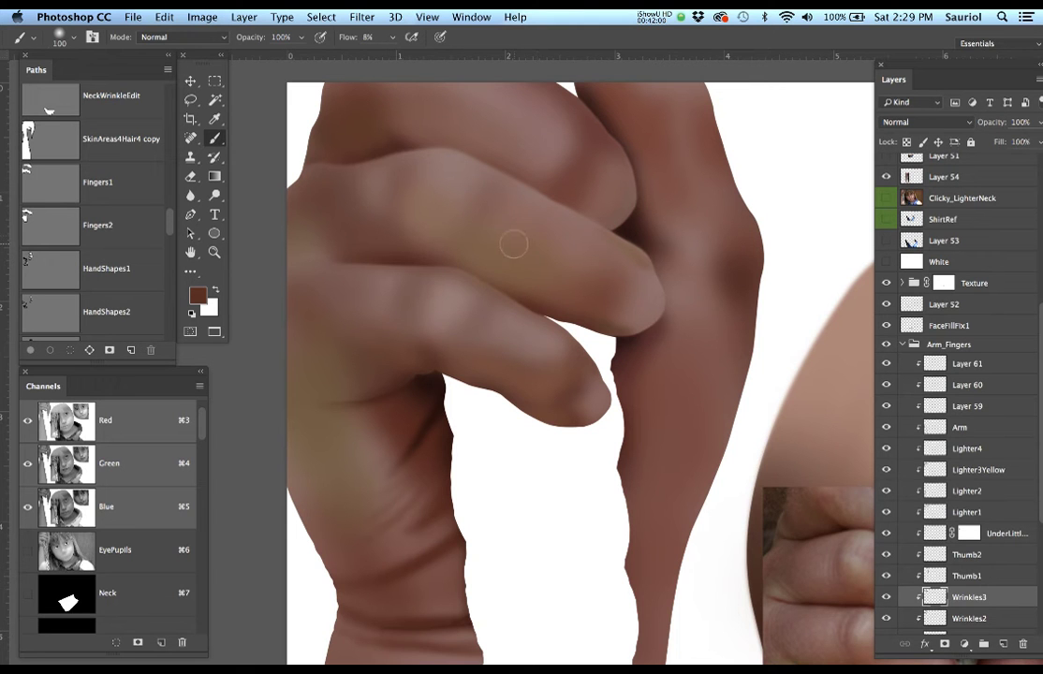
{"action": "left_click", "coordinate": [513, 242], "text": "alt+super"}
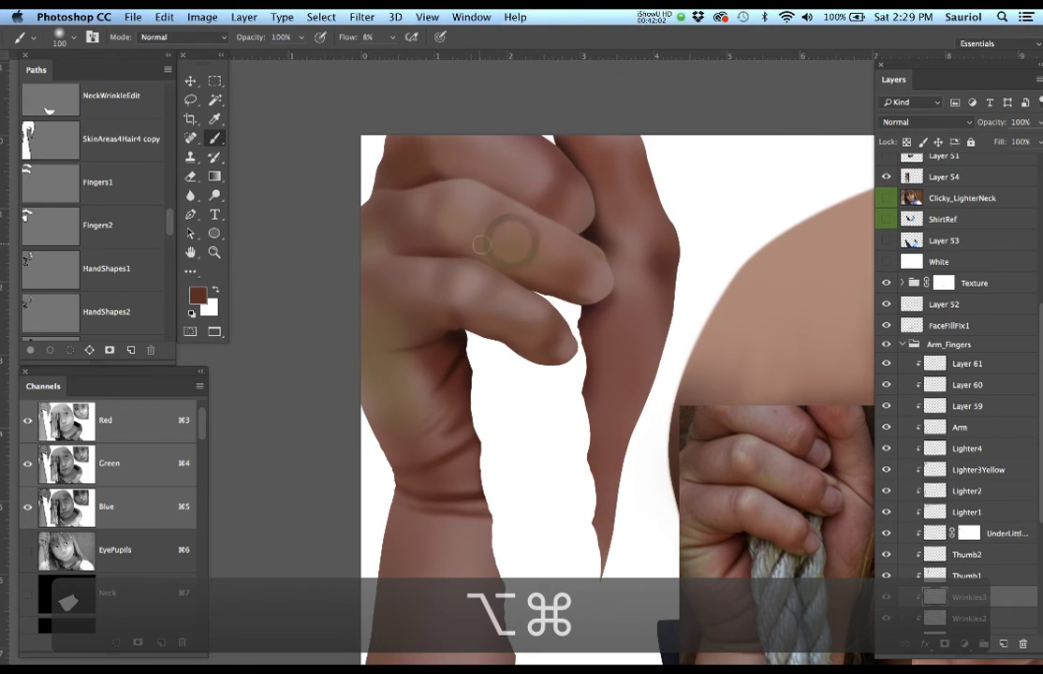
Rename Layer 59 in the Arm_Fingers group to Wrinkles4.
{"action": "double_click", "coordinate": [963, 407]}
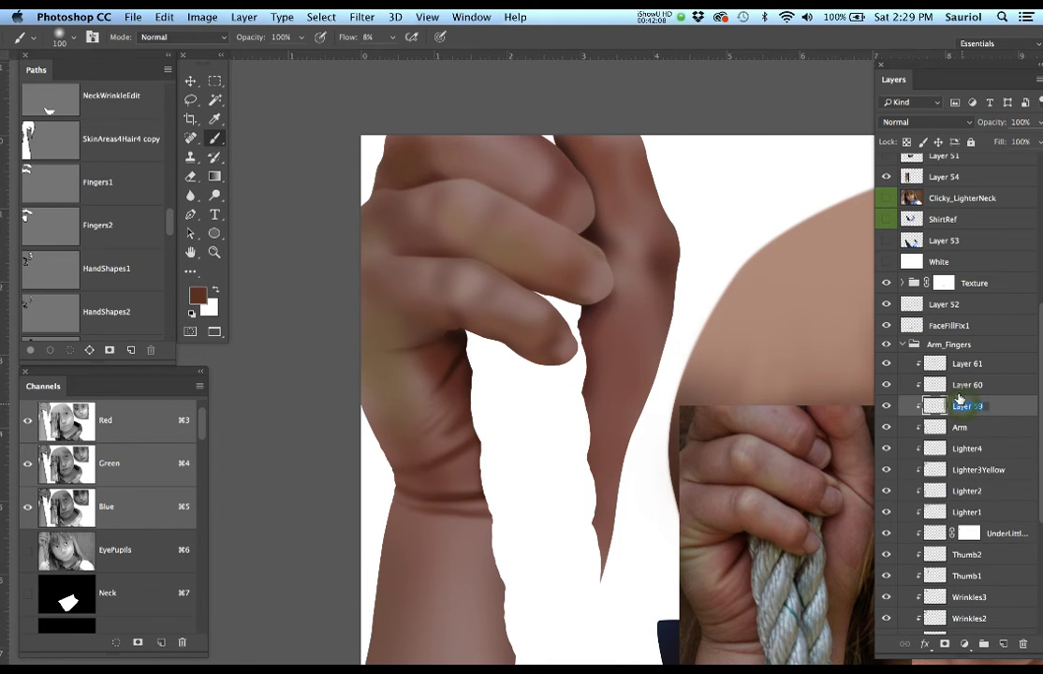
{"action": "key", "text": "Return"}
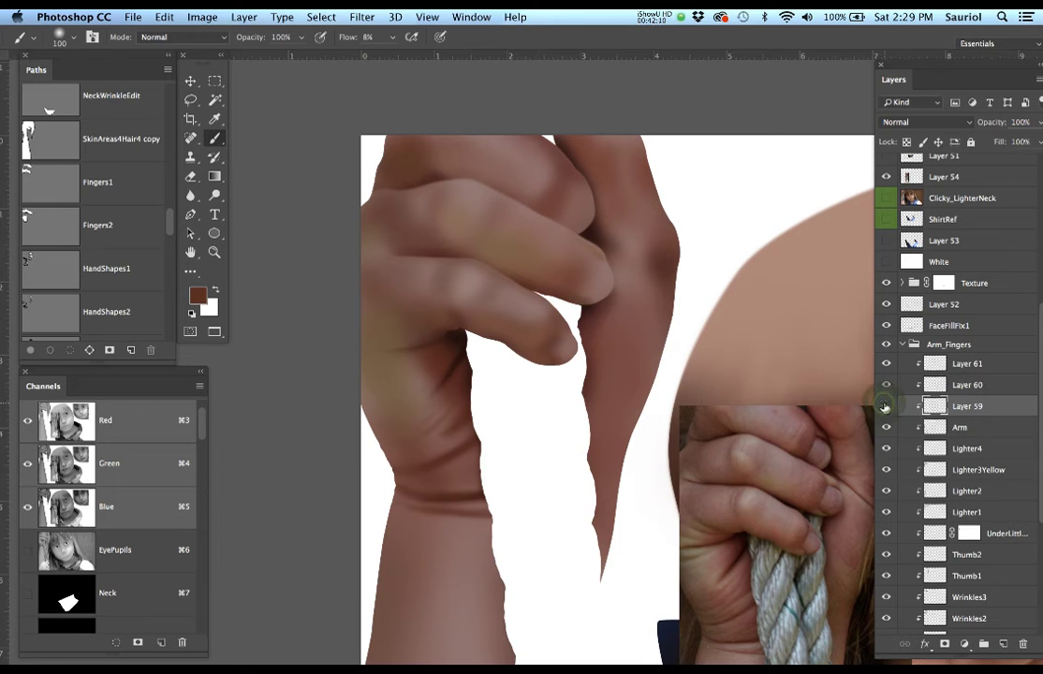
{"action": "double_click", "coordinate": [965, 407]}
{"action": "type", "text": "Wri"}
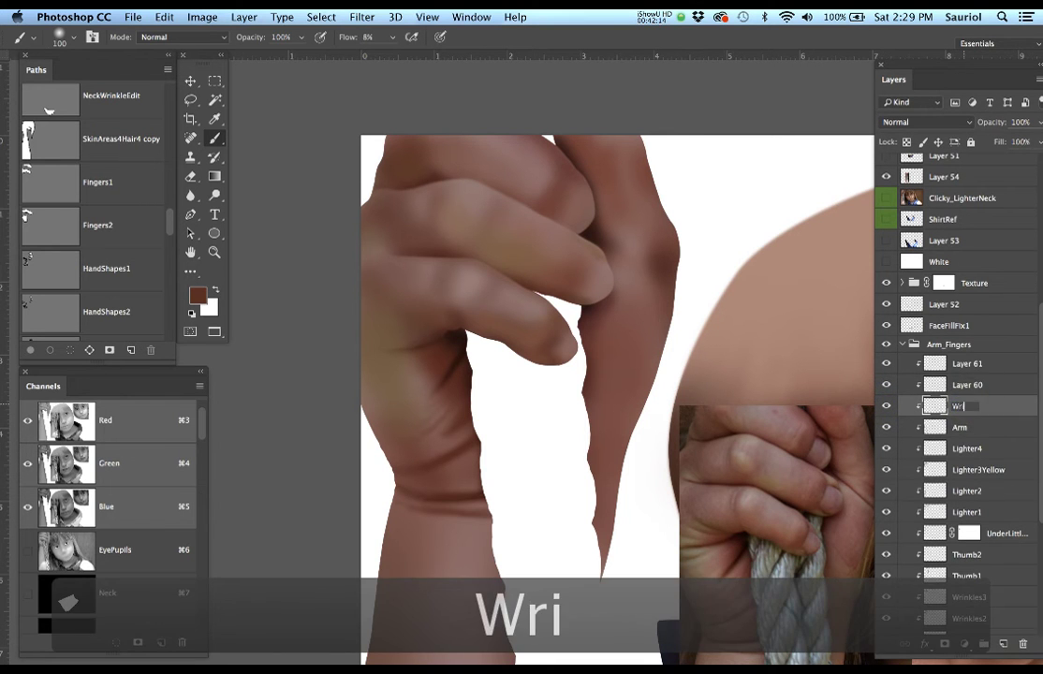
{"action": "type", "text": "nkles4"}
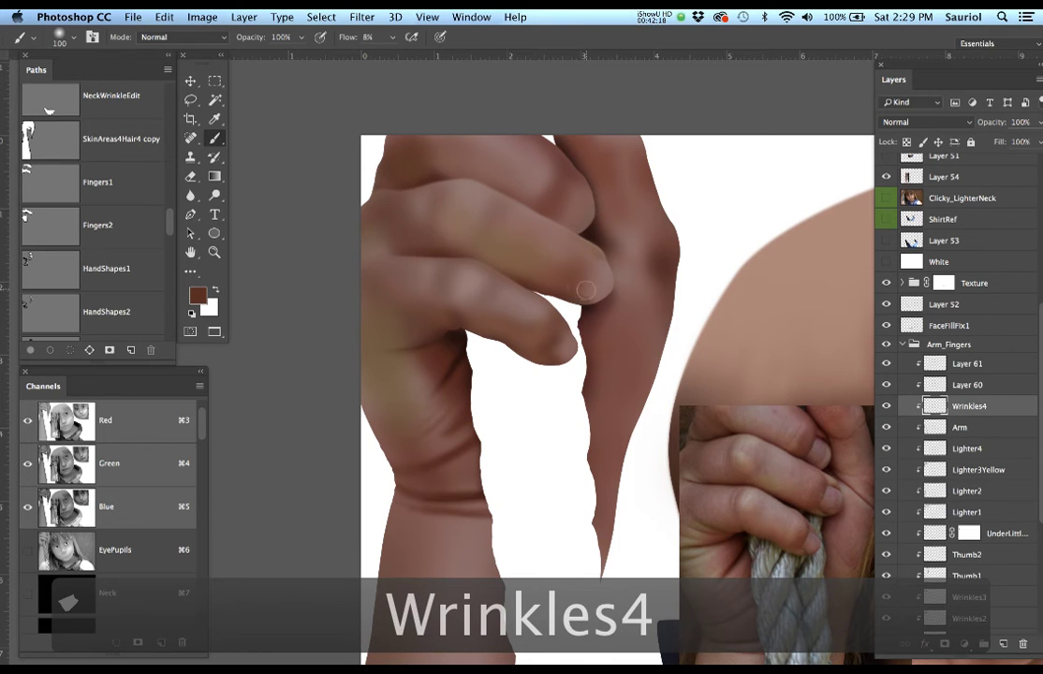
Brush sampled brown into the crease between the two lowest fingers on Wrinkles4, checking the selection outline.
{"action": "left_click", "coordinate": [479, 243]}
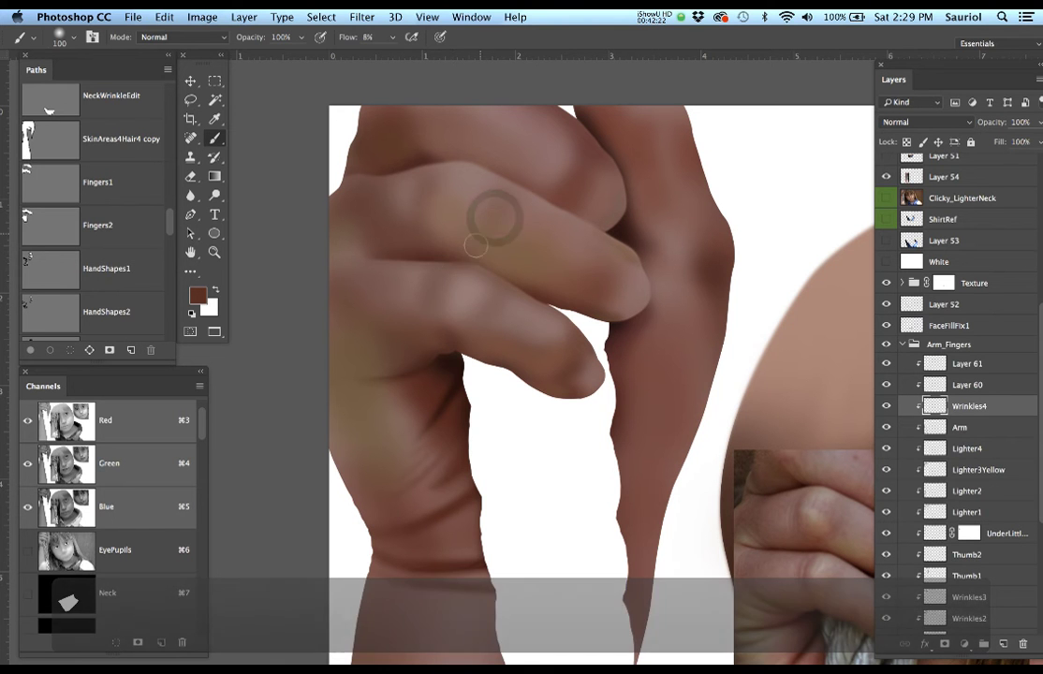
{"action": "left_click", "coordinate": [459, 249], "text": "alt"}
{"action": "left_click", "coordinate": [452, 246]}
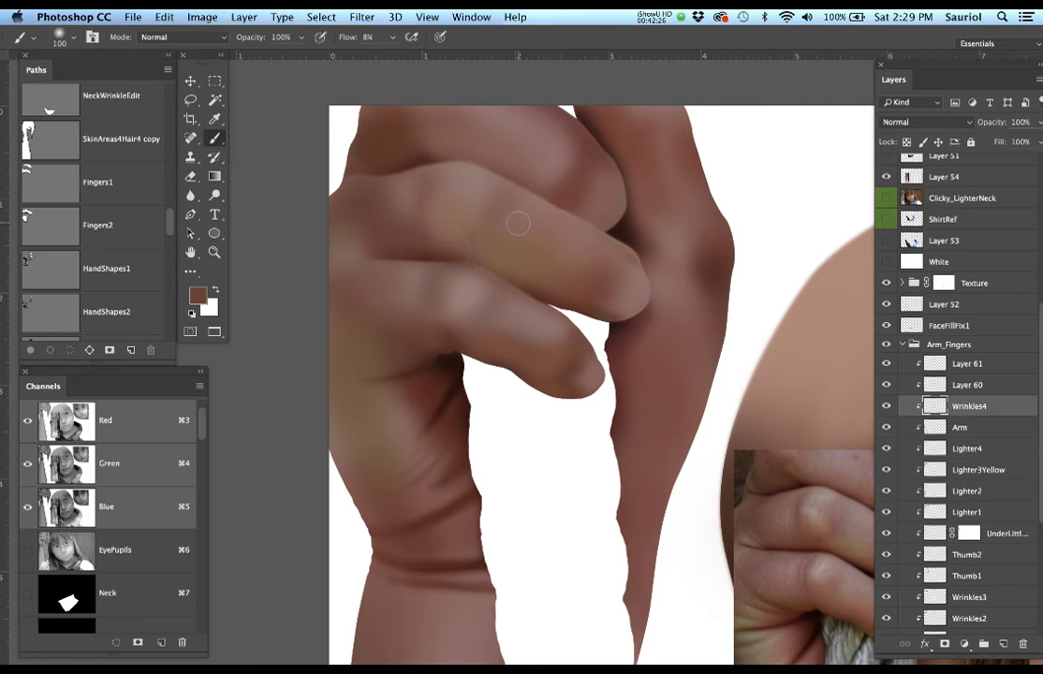
{"action": "key", "text": "super+h"}
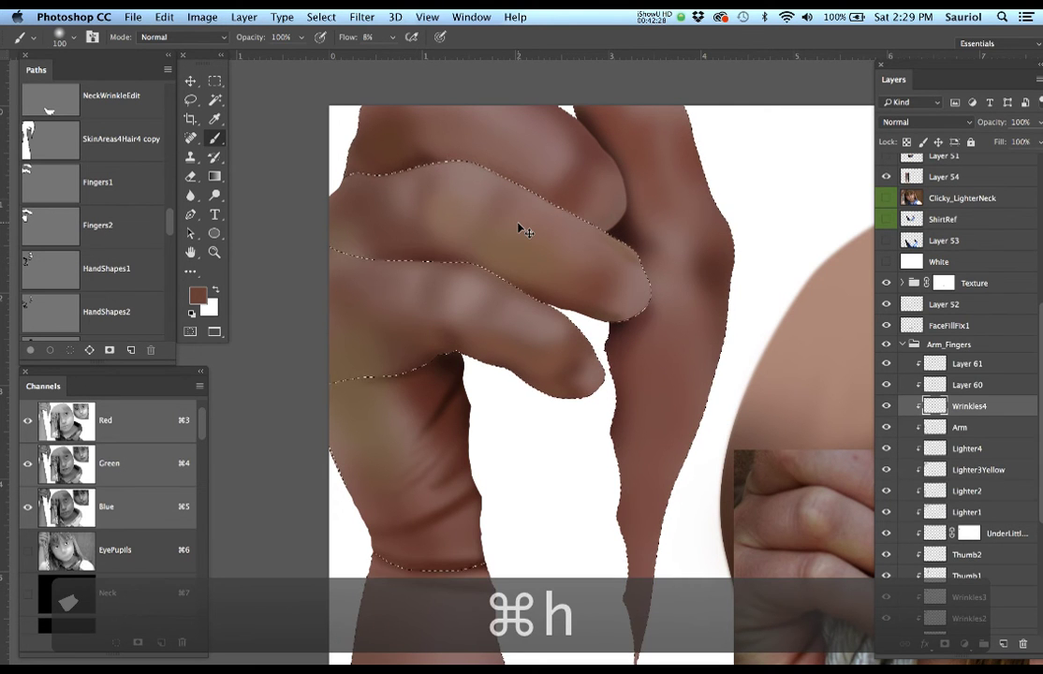
{"action": "key", "text": "super+h"}
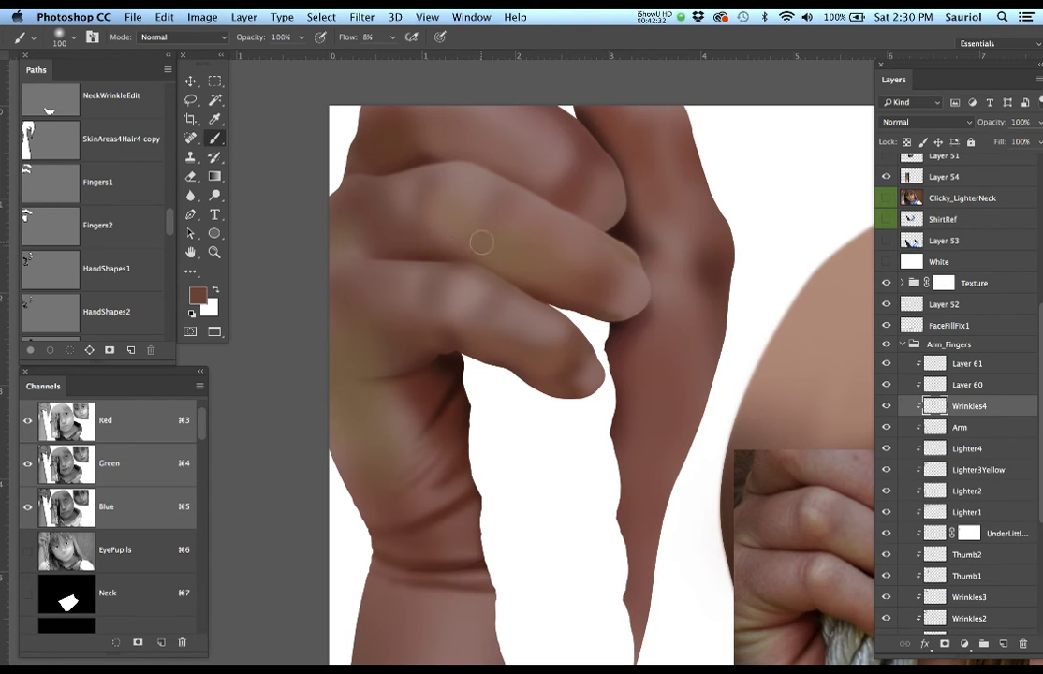
{"action": "left_click", "coordinate": [427, 253], "text": "alt"}
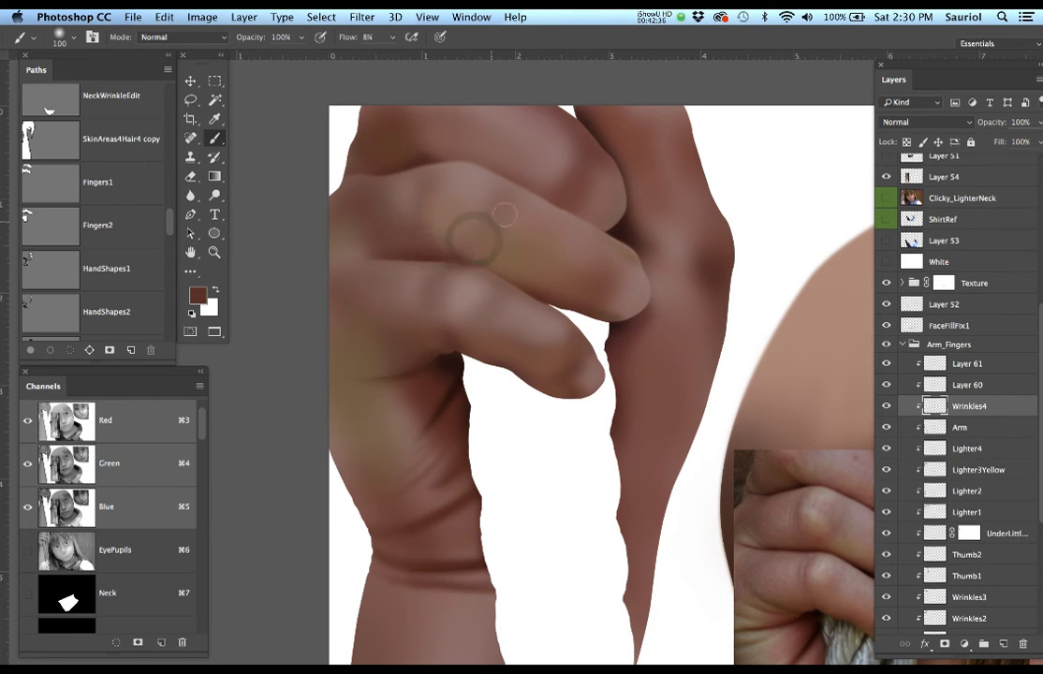
Reactivate the Wrinkles4 layer and darken the crease between the two lowest fingers with a sampled deep brown.
{"action": "mouse_move", "coordinate": [978, 409]}
{"action": "left_mouse_down"}
{"action": "mouse_move", "coordinate": [973, 362]}
{"action": "mouse_move", "coordinate": [979, 407]}
{"action": "left_mouse_up"}
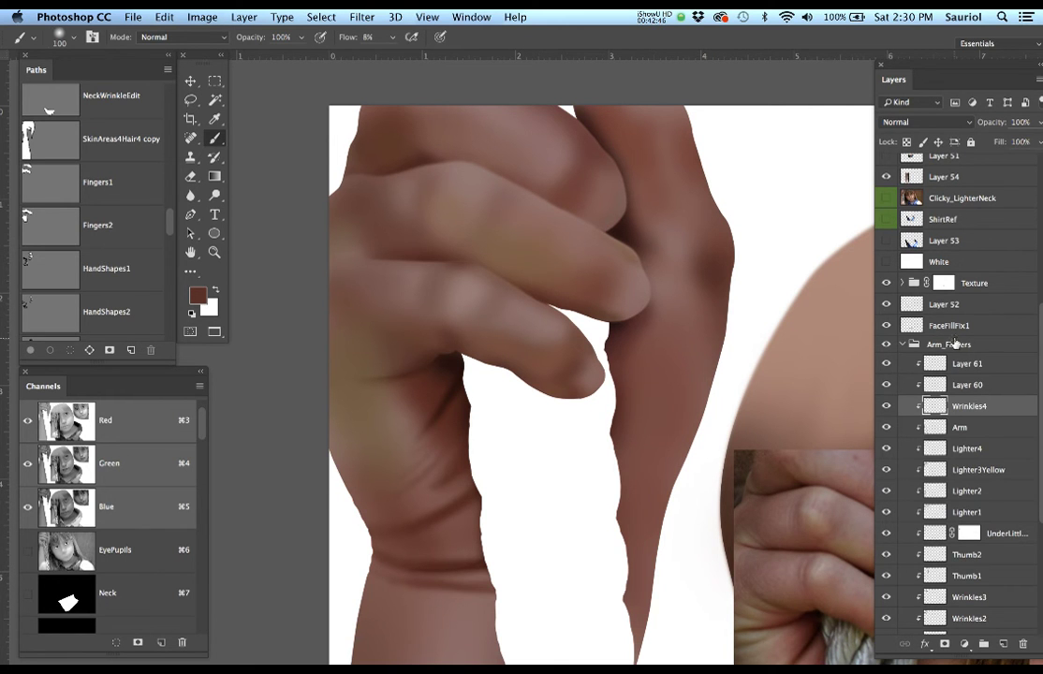
{"action": "left_click", "coordinate": [953, 343]}
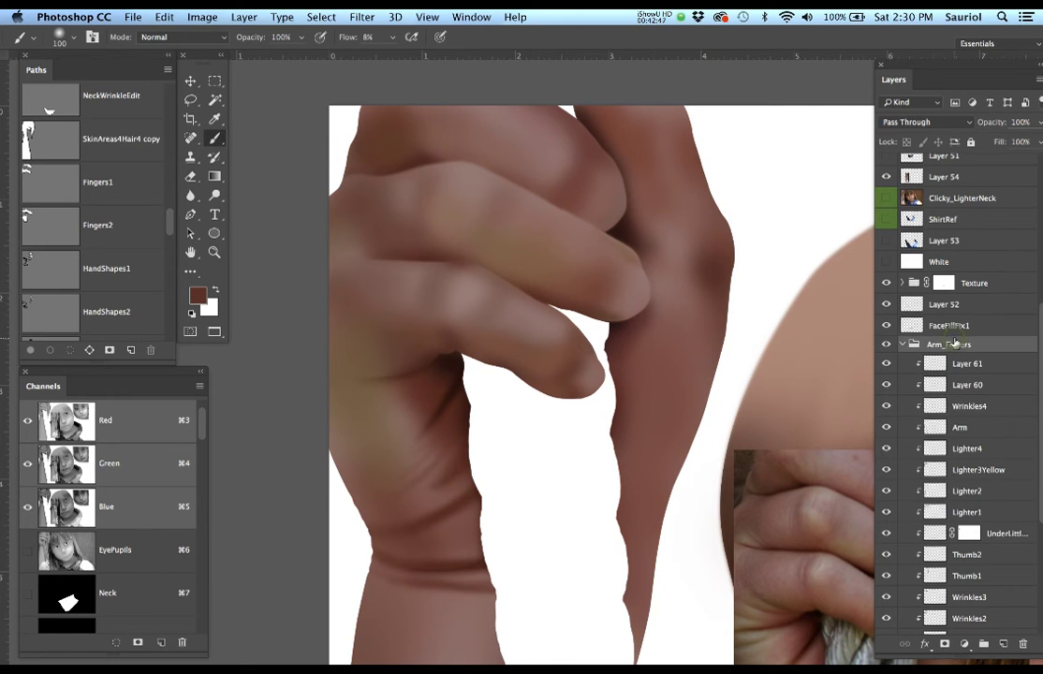
{"action": "left_click", "coordinate": [977, 408]}
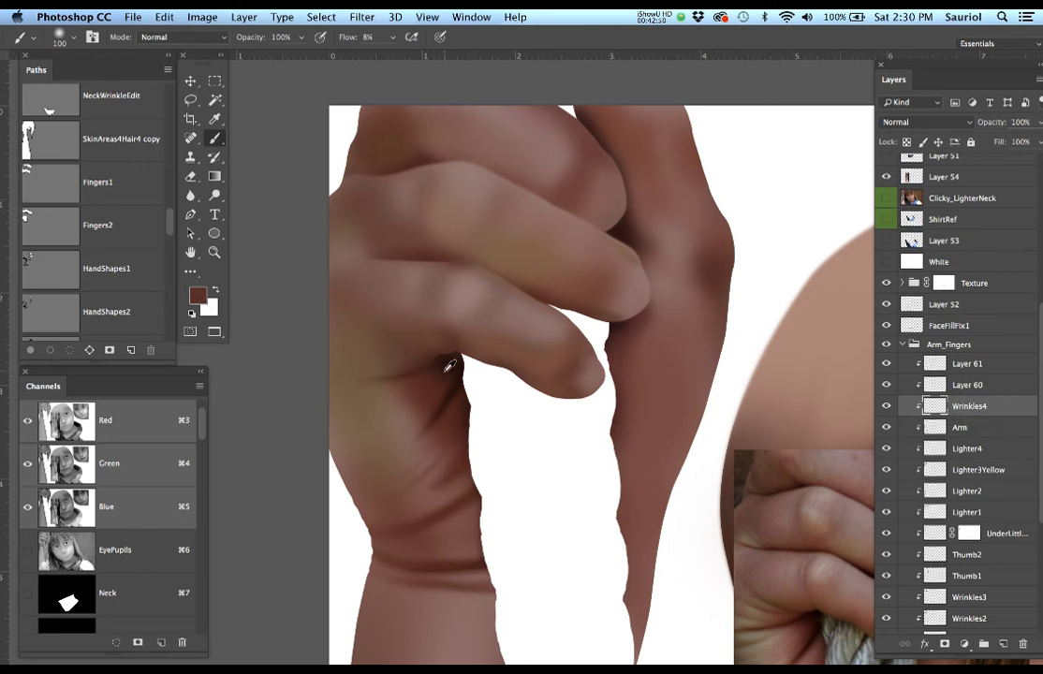
{"action": "mouse_move", "coordinate": [482, 225]}
{"action": "left_mouse_down"}
{"action": "mouse_move", "coordinate": [502, 217]}
{"action": "mouse_move", "coordinate": [470, 245]}
{"action": "left_mouse_up"}
Replace the current selection with one loaded from the Fingers2 path and hide its edges.
{"action": "key", "text": "super+d"}
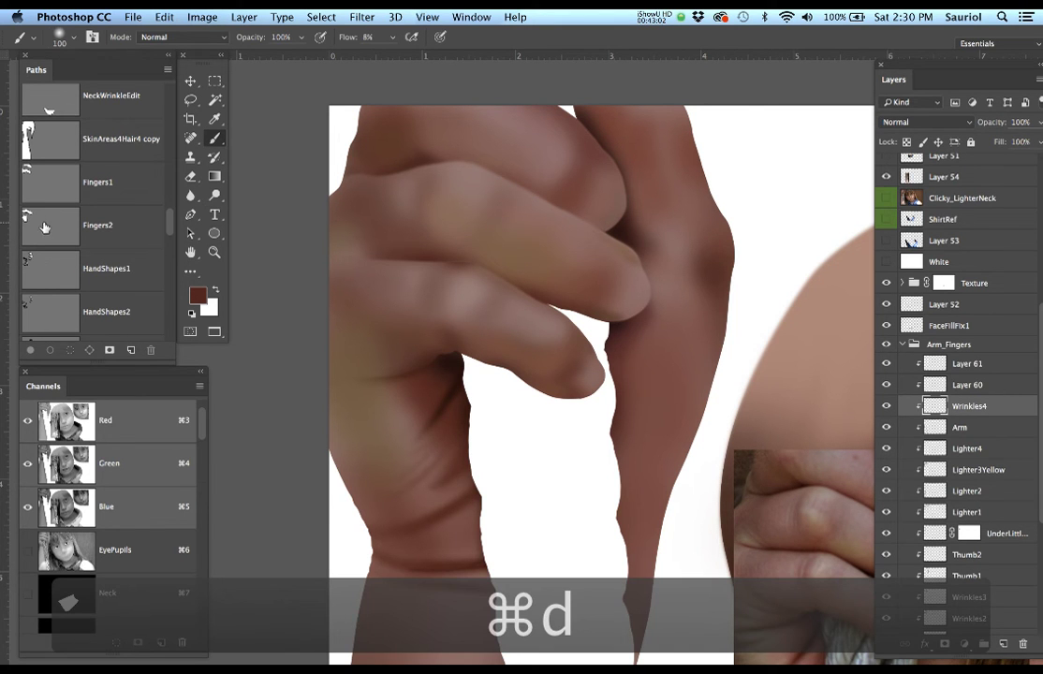
{"action": "left_click", "coordinate": [45, 229], "text": "super"}
{"action": "key", "text": "super+h"}
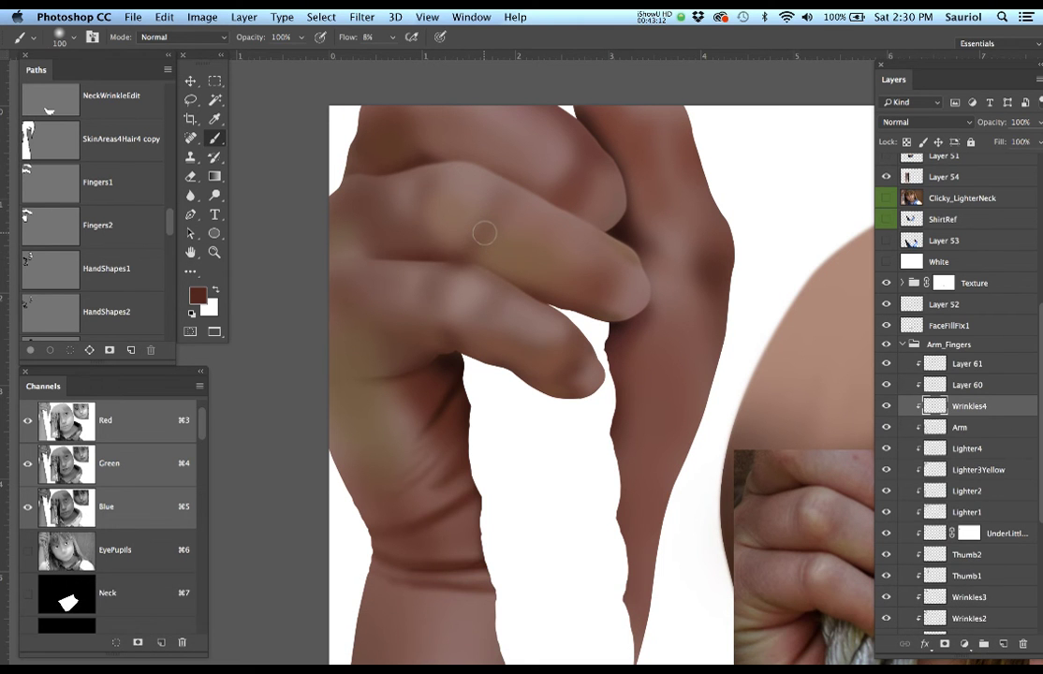
Shade the underside of the second-lowest finger near its knuckle with a sampled brown and a 125 px brush.
{"action": "key", "text": "bracketright"}
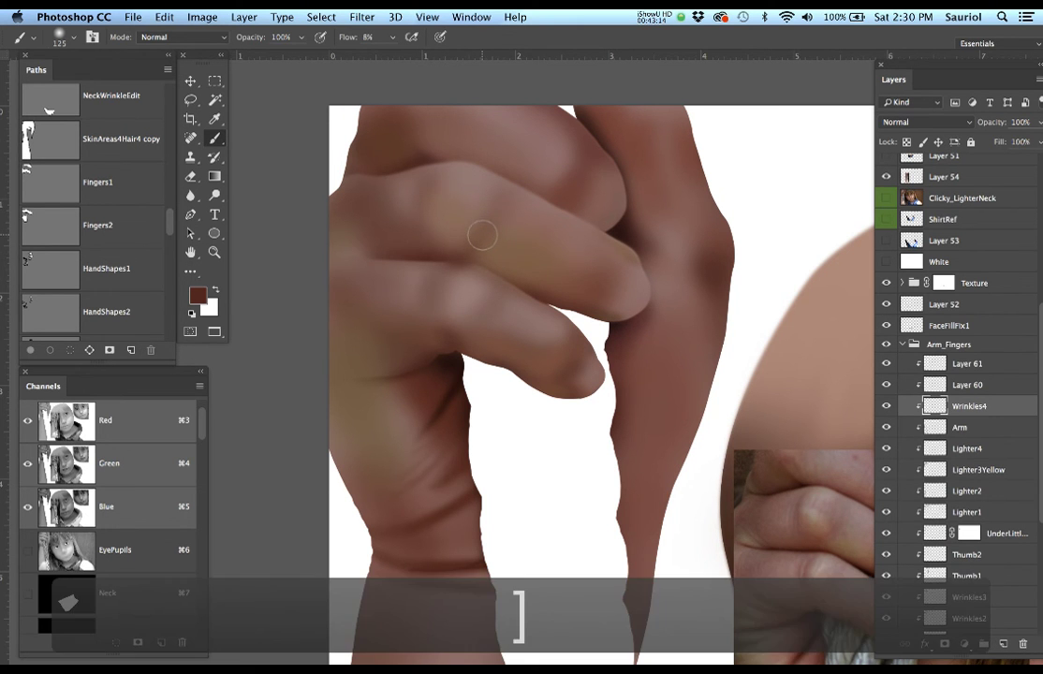
{"action": "left_click", "coordinate": [428, 240], "text": "alt"}
{"action": "left_click", "coordinate": [495, 242]}
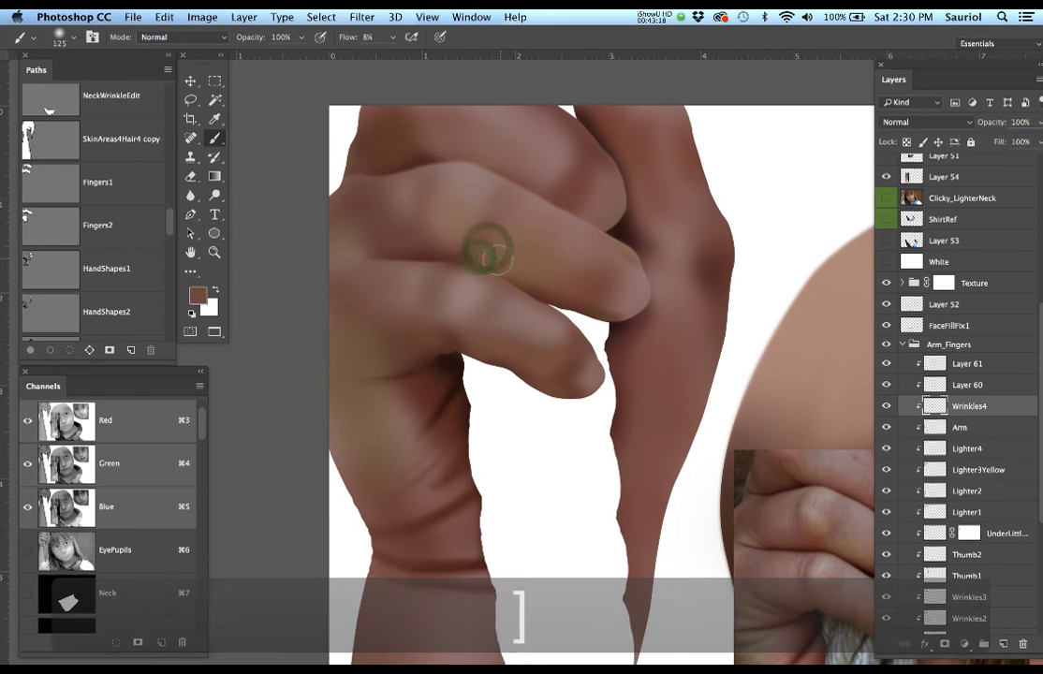
{"action": "left_click", "coordinate": [504, 257]}
{"action": "left_click", "coordinate": [464, 258]}
{"action": "left_click", "coordinate": [412, 254]}
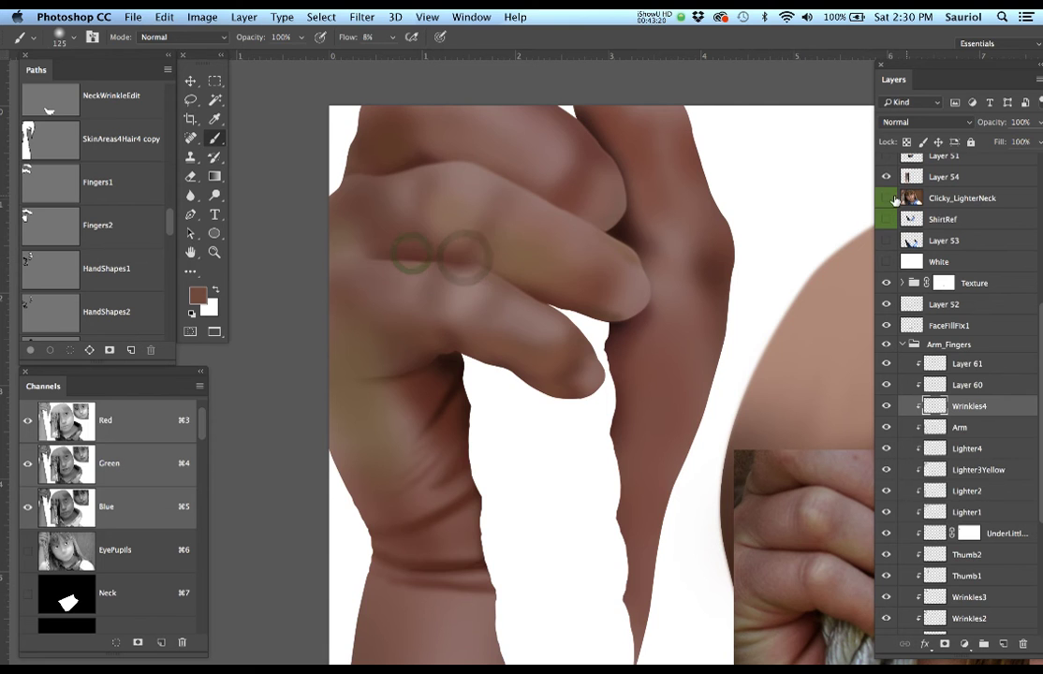
Check the finger's tones against the Clicky_LighterNeck photo and deepen the shading below its knuckle with a 100 px brush.
{"action": "left_click", "coordinate": [885, 198]}
{"action": "left_click", "coordinate": [496, 230], "text": "alt"}
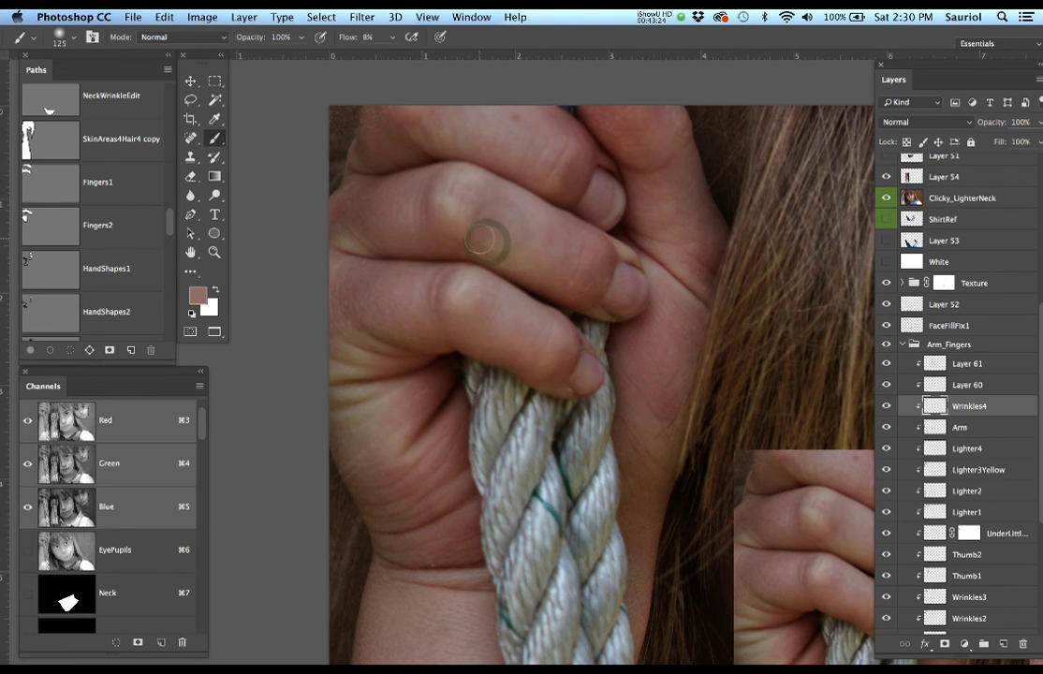
{"action": "key", "text": "bracketleft"}
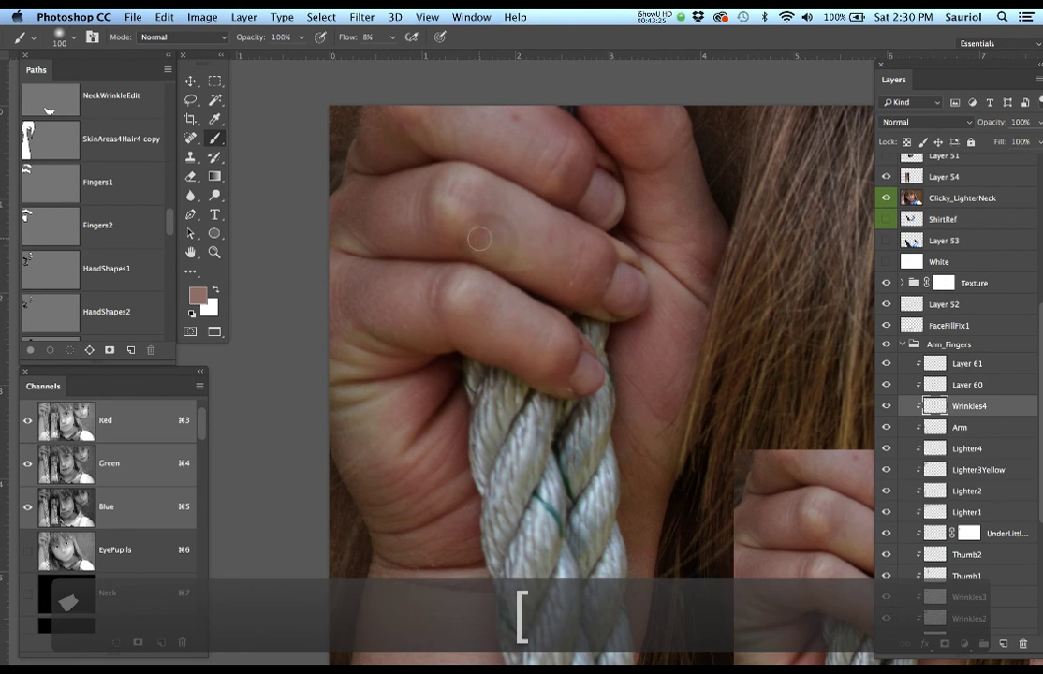
{"action": "left_click", "coordinate": [886, 199]}
{"action": "left_click", "coordinate": [433, 249]}
{"action": "left_click", "coordinate": [473, 239]}
{"action": "left_click", "coordinate": [426, 251]}
{"action": "left_click", "coordinate": [434, 252]}
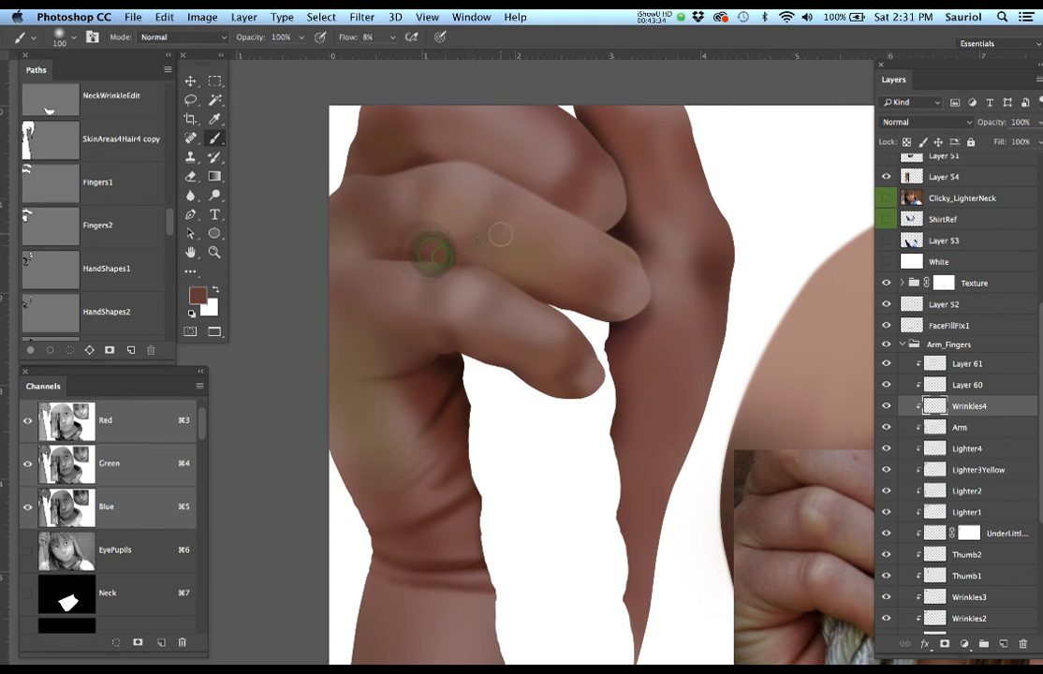
Brush reddish brown along the lower edge of the second-lowest finger, from below its knuckle to the fingertip.
{"action": "left_click", "coordinate": [487, 272]}
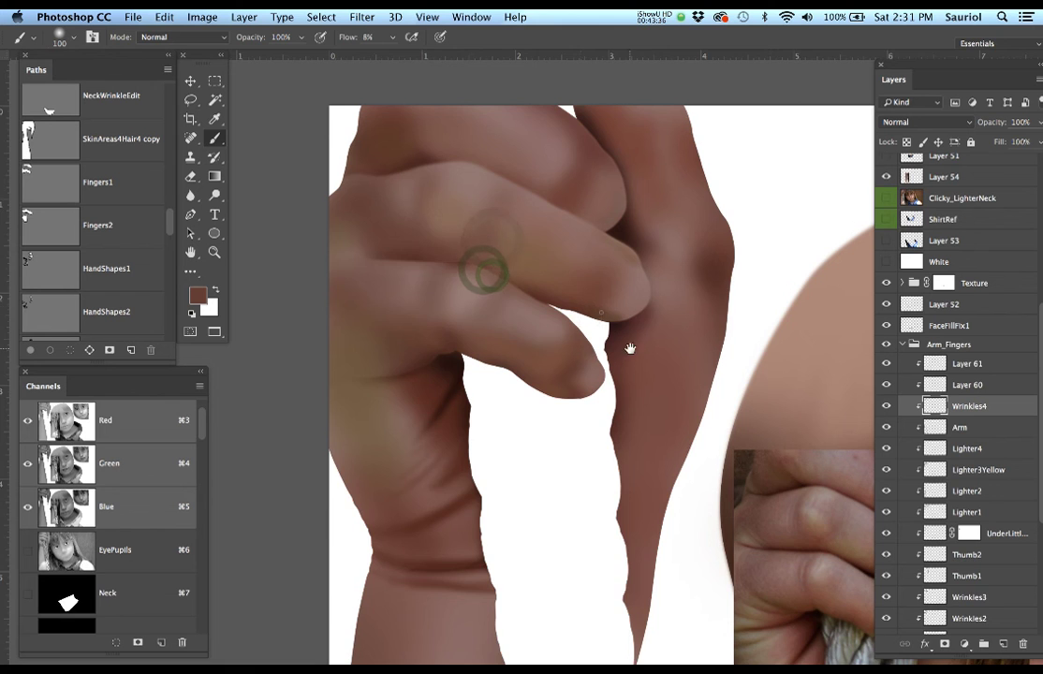
{"action": "left_click_drag", "start_coordinate": [601, 313], "coordinate": [565, 289]}
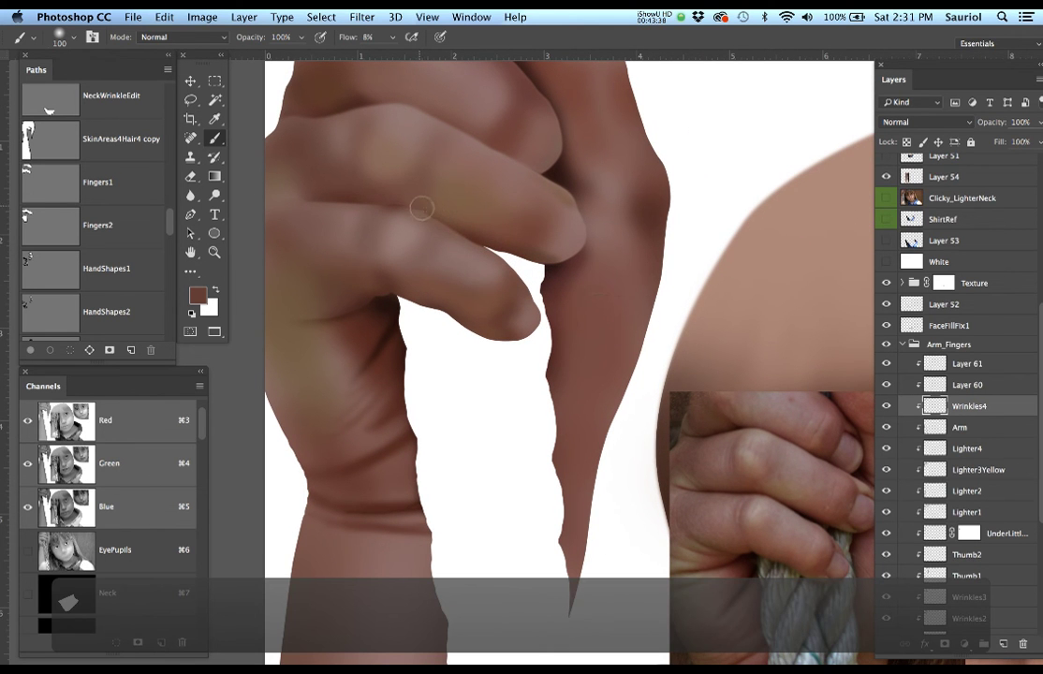
{"action": "left_click_drag", "start_coordinate": [481, 230], "coordinate": [538, 231]}
{"action": "left_click_drag", "start_coordinate": [466, 225], "coordinate": [530, 245]}
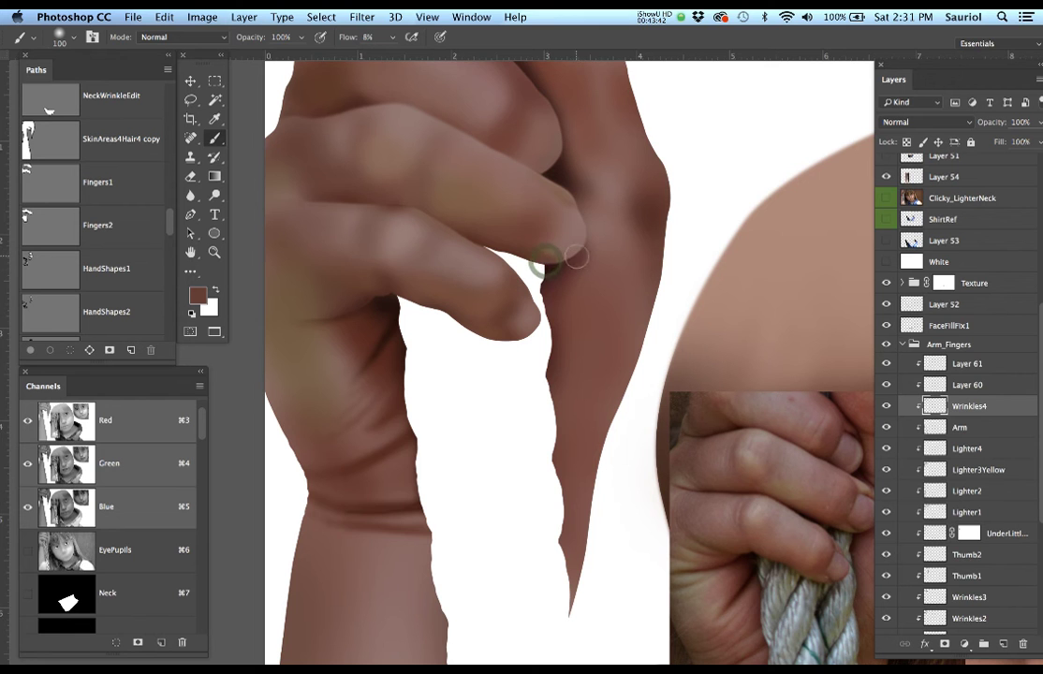
{"action": "left_click_drag", "start_coordinate": [766, 355], "coordinate": [722, 350]}
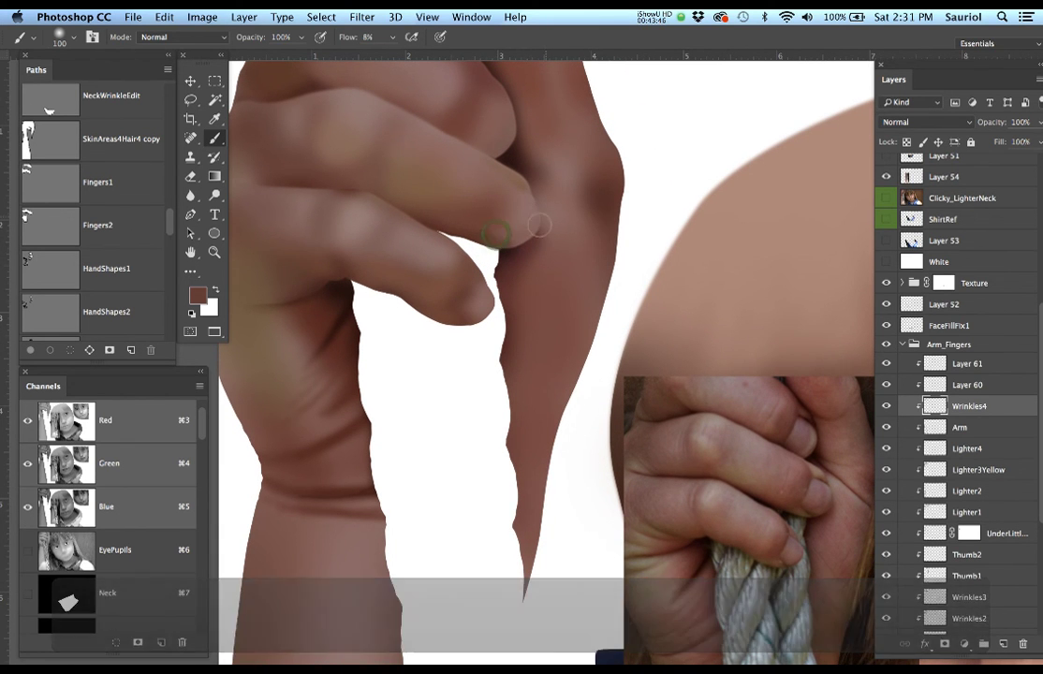
{"action": "left_click_drag", "start_coordinate": [487, 252], "coordinate": [551, 250]}
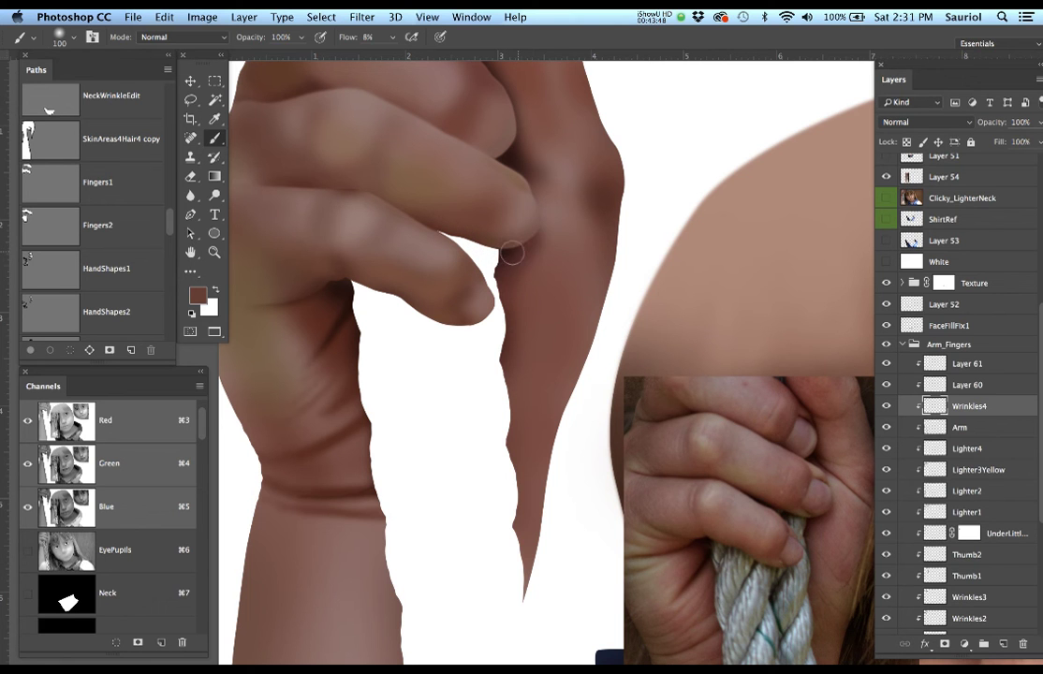
{"action": "mouse_move", "coordinate": [557, 225]}
{"action": "left_mouse_down"}
{"action": "mouse_move", "coordinate": [547, 236]}
{"action": "mouse_move", "coordinate": [529, 221]}
{"action": "mouse_move", "coordinate": [561, 238]}
{"action": "left_mouse_up"}
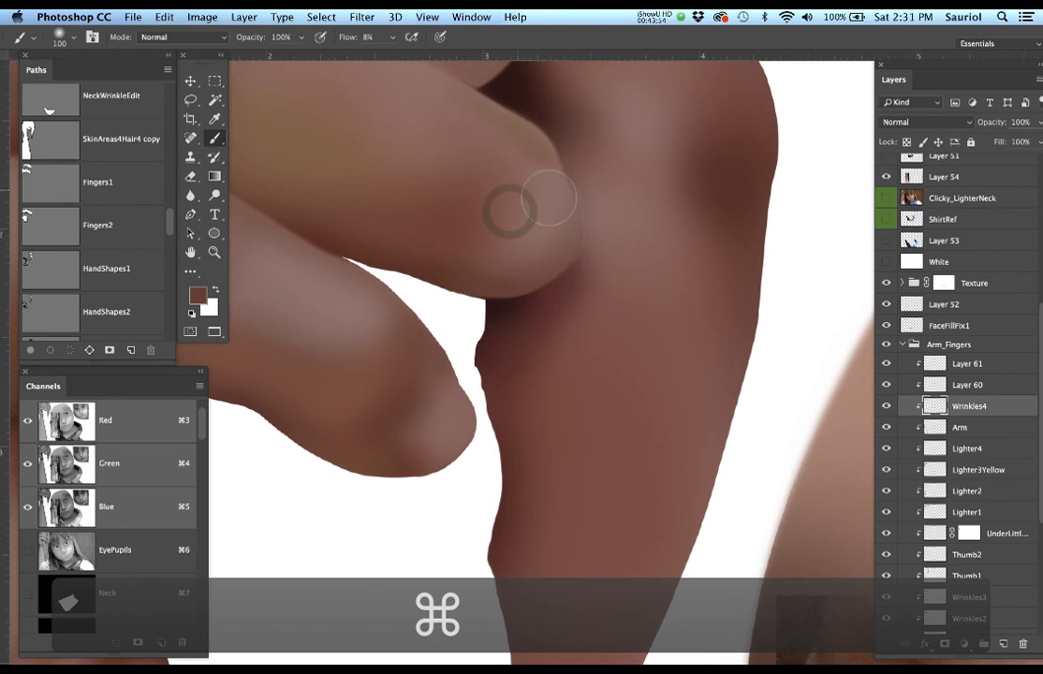
Show the Clicky_LighterNeck reference over the second-lowest fingertip and reduce the brush size to 40 px.
{"action": "left_click", "coordinate": [885, 199]}
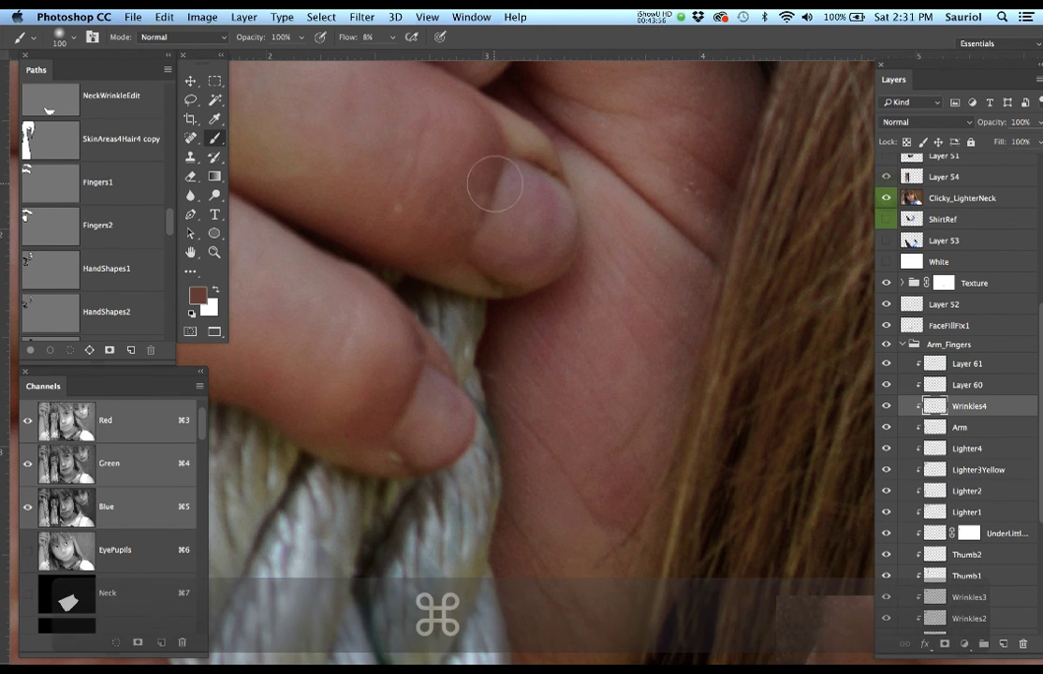
{"action": "key", "text": "bracketleft"}
{"action": "key", "text": "bracketleft"}
{"action": "key", "text": "bracketleft"}
{"action": "key", "text": "bracketleft"}
{"action": "key", "text": "bracketleft"}
{"action": "key", "text": "bracketleft"}
{"action": "key", "text": "bracketleft"}
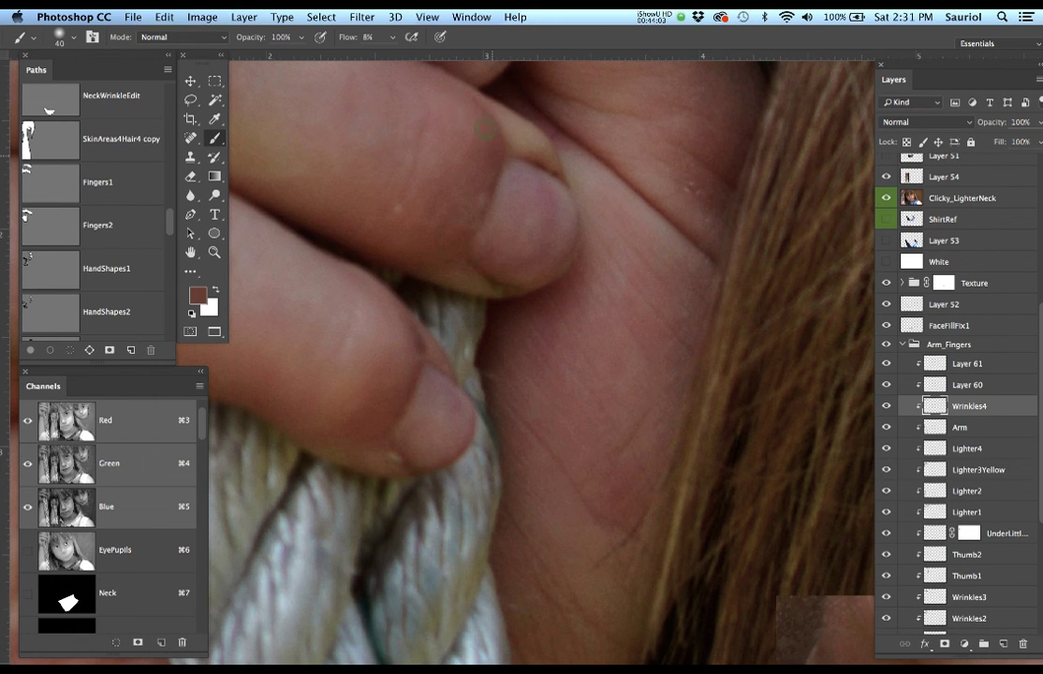
Hide the Clicky_LighterNeck reference and brush brown around the base of the second-lowest fingertip's nail with 80 px and 40 px brushes.
{"action": "left_click", "coordinate": [885, 199]}
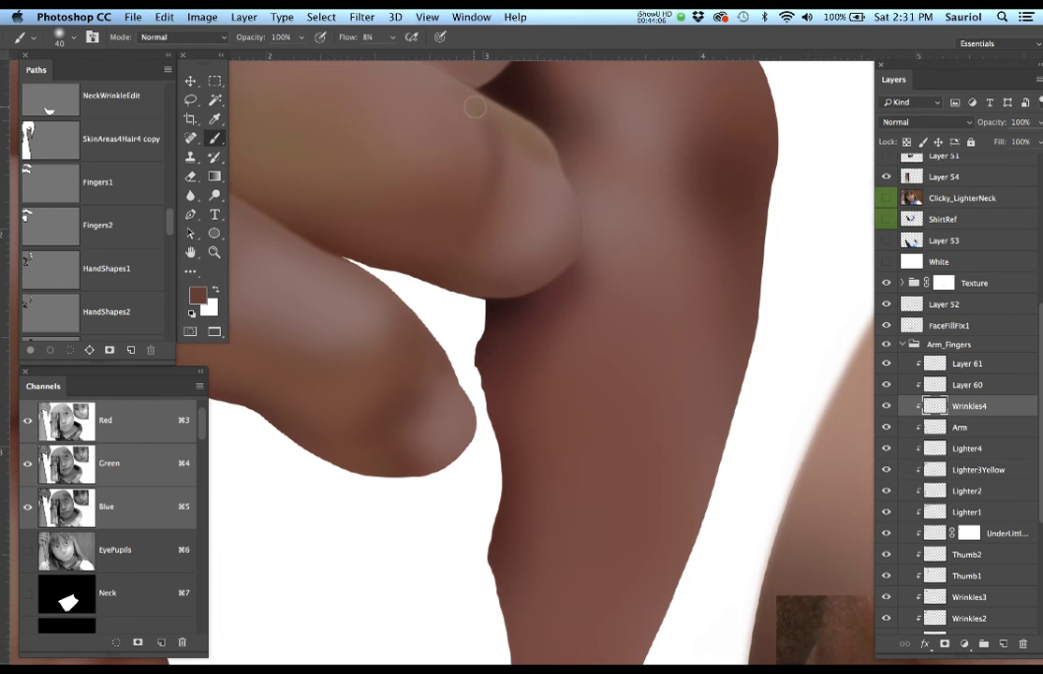
{"action": "key", "text": "bracketright"}
{"action": "key", "text": "bracketright"}
{"action": "key", "text": "bracketright"}
{"action": "key", "text": "bracketright"}
{"action": "key", "text": "bracketright"}
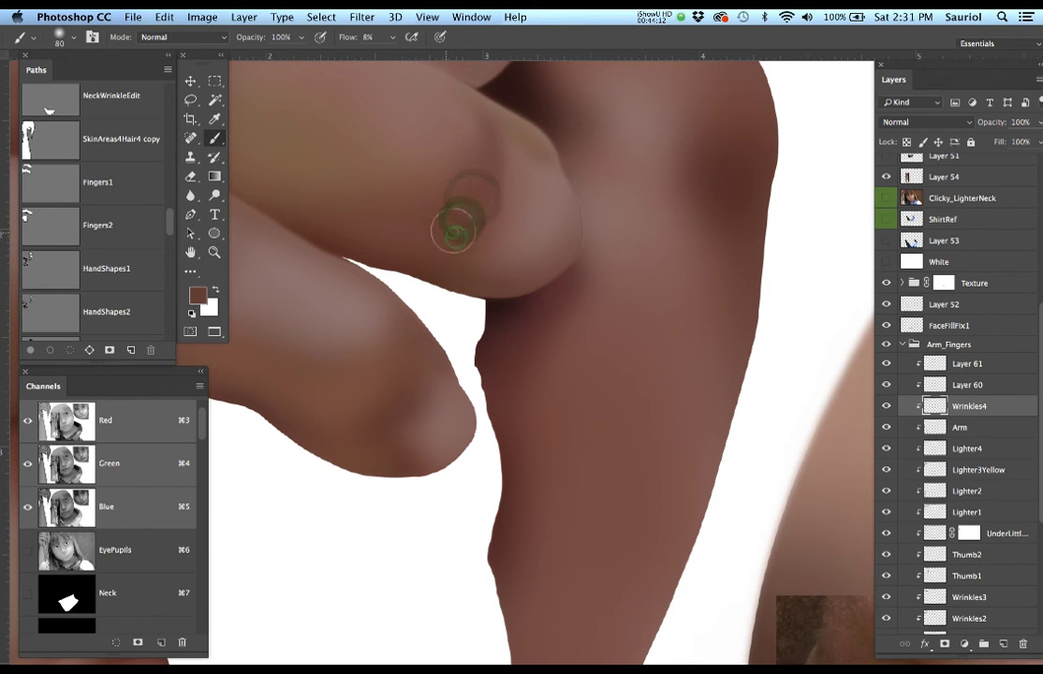
{"action": "key", "text": "bracketleft"}
{"action": "key", "text": "bracketleft"}
{"action": "key", "text": "bracketleft"}
{"action": "key", "text": "bracketleft"}
{"action": "key", "text": "bracketleft"}
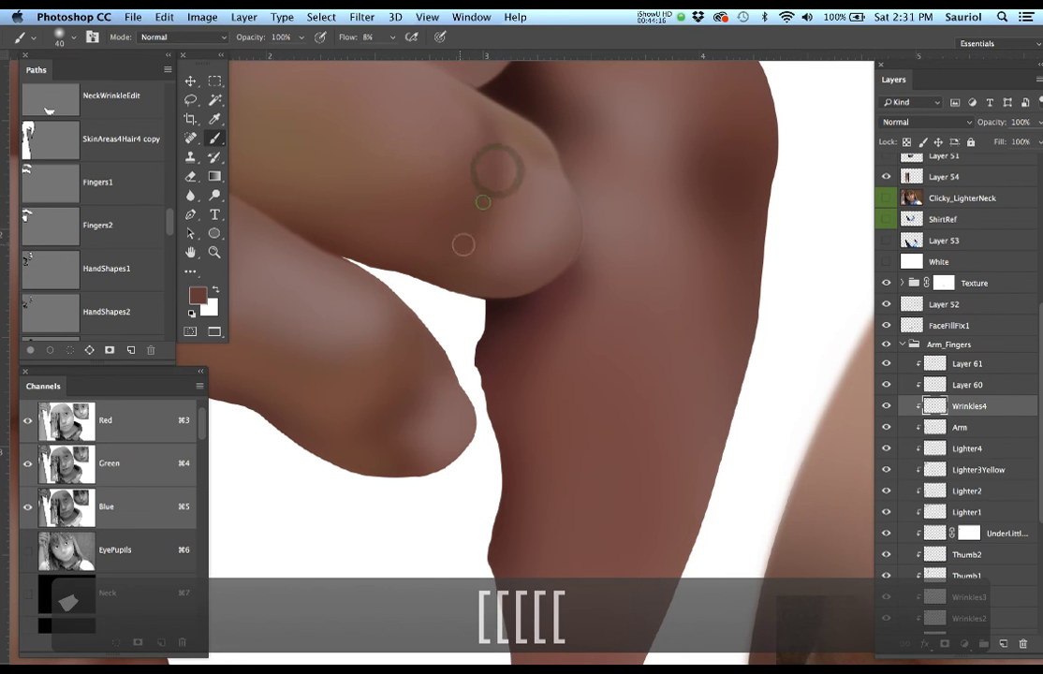
Compare the fingers with the Clicky_LighterNeck photo and brush shading along the underside of the second-lowest finger near its tip.
{"action": "left_click", "coordinate": [494, 263], "text": "alt+super"}
{"action": "left_click", "coordinate": [494, 263], "text": "alt+super"}
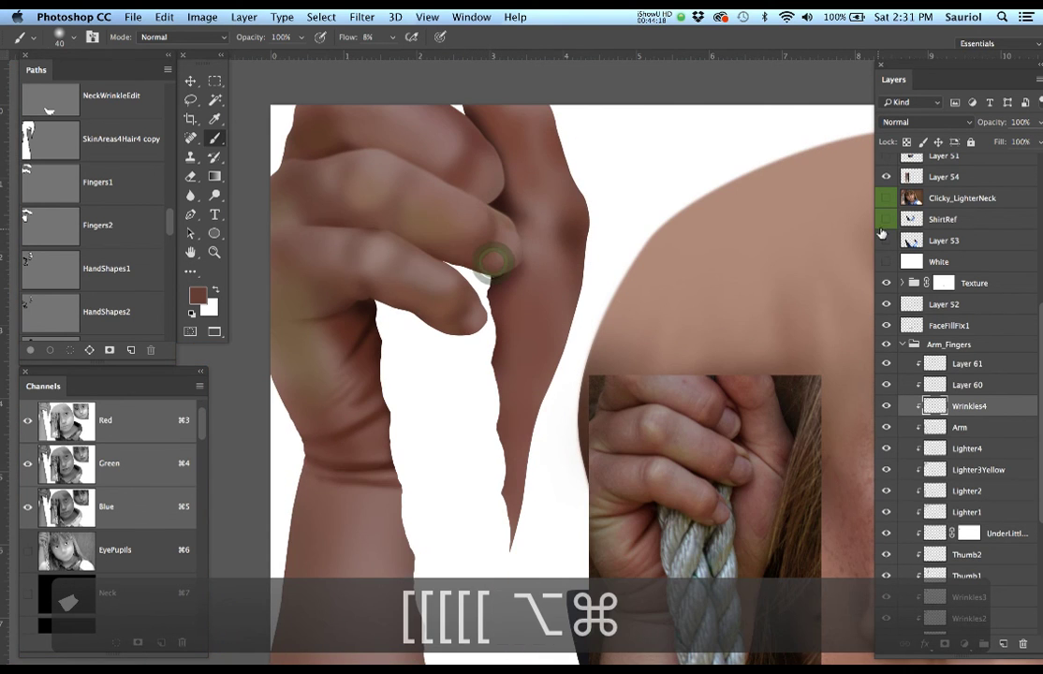
{"action": "left_click", "coordinate": [886, 197]}
{"action": "left_click", "coordinate": [886, 199]}
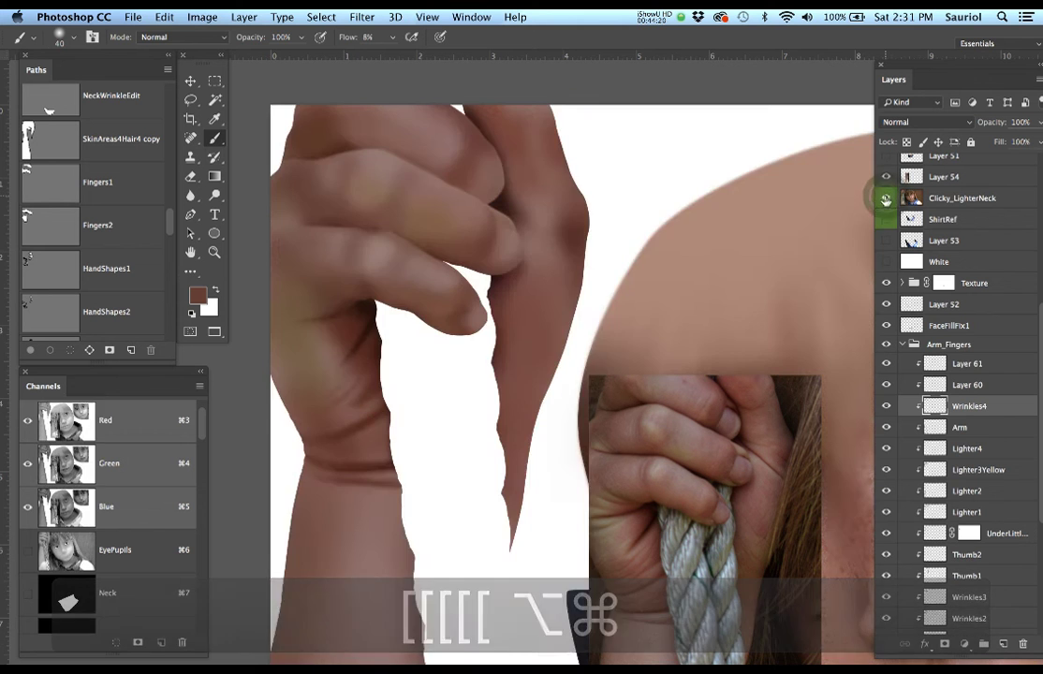
{"action": "left_click", "coordinate": [886, 199]}
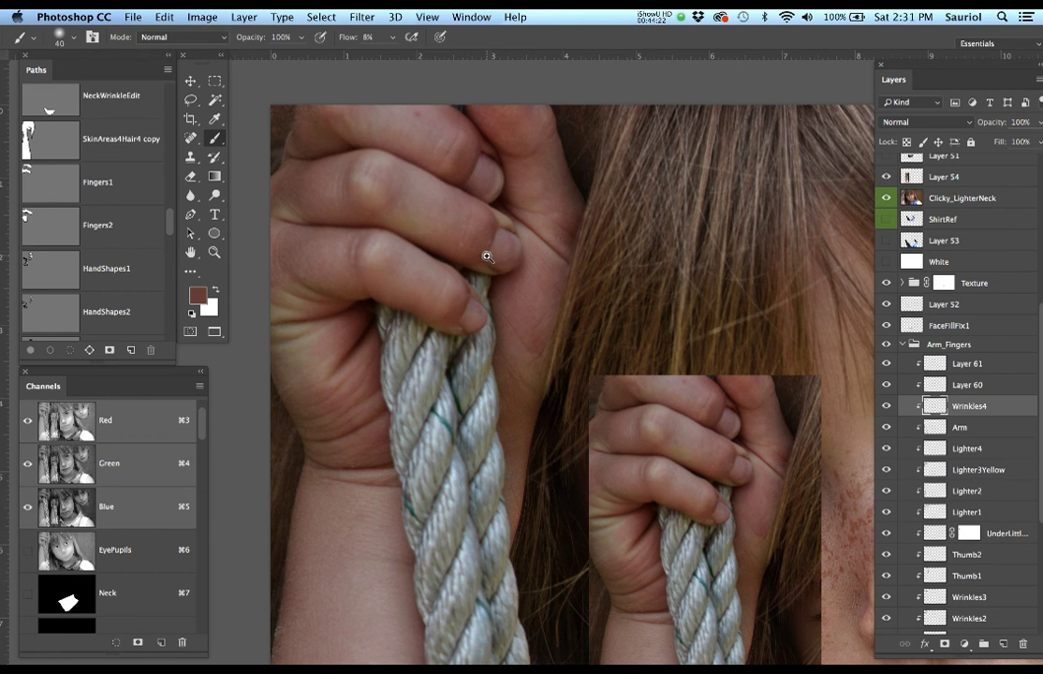
{"action": "left_click", "coordinate": [487, 256], "text": "super"}
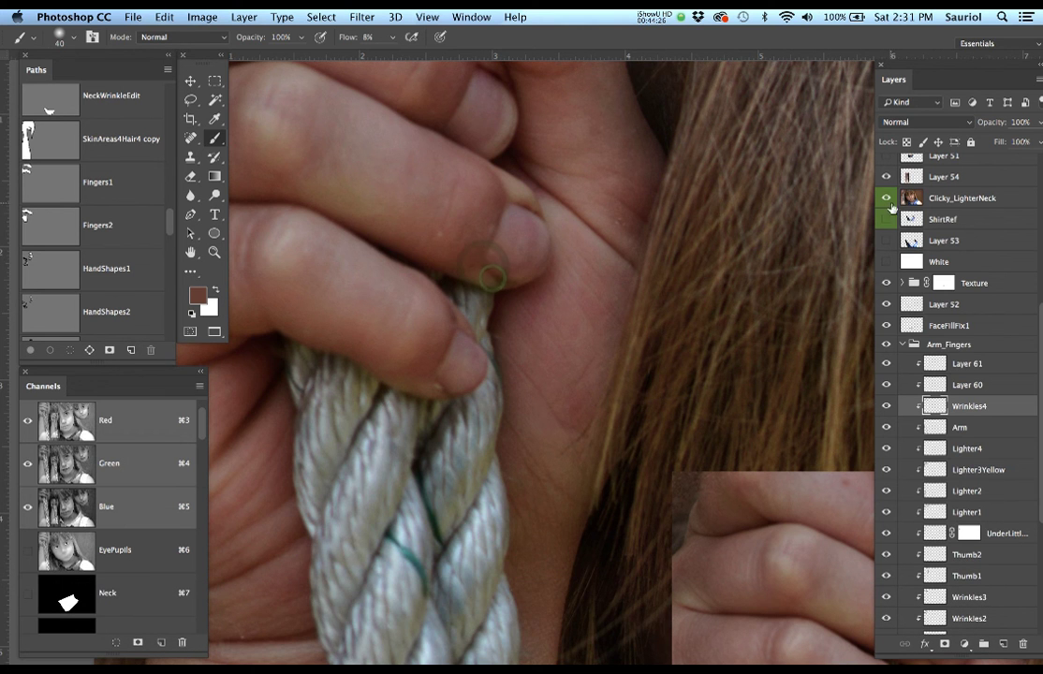
{"action": "left_click", "coordinate": [886, 199]}
{"action": "left_click", "coordinate": [885, 199]}
{"action": "left_click", "coordinate": [886, 198]}
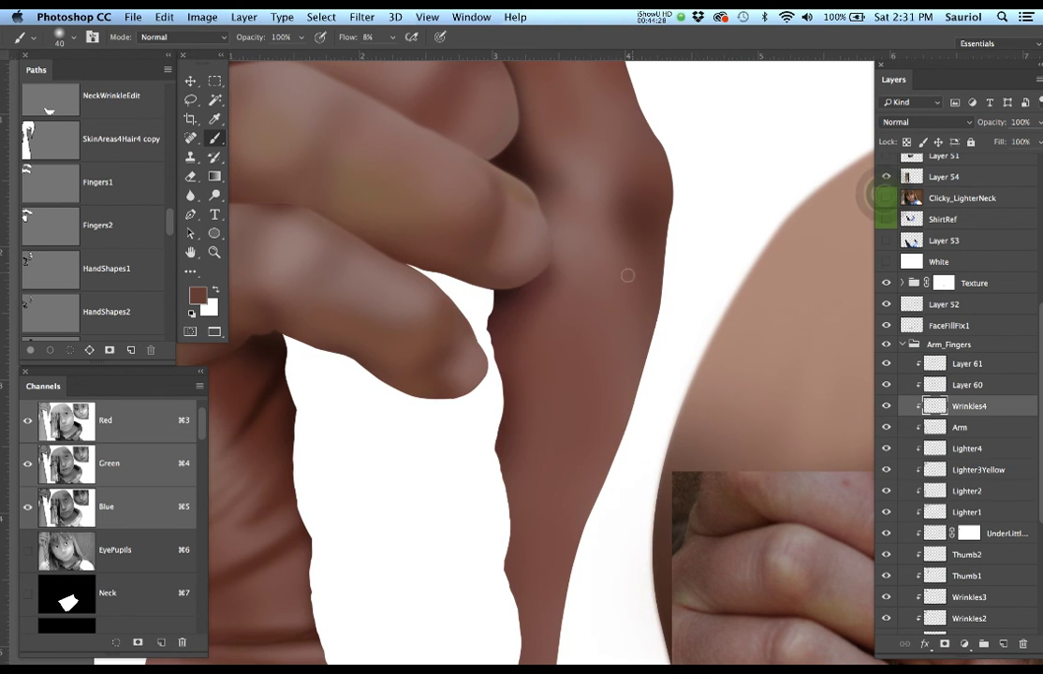
{"action": "mouse_move", "coordinate": [422, 232]}
{"action": "left_mouse_down"}
{"action": "mouse_move", "coordinate": [491, 278]}
{"action": "mouse_move", "coordinate": [480, 253]}
{"action": "left_mouse_up"}
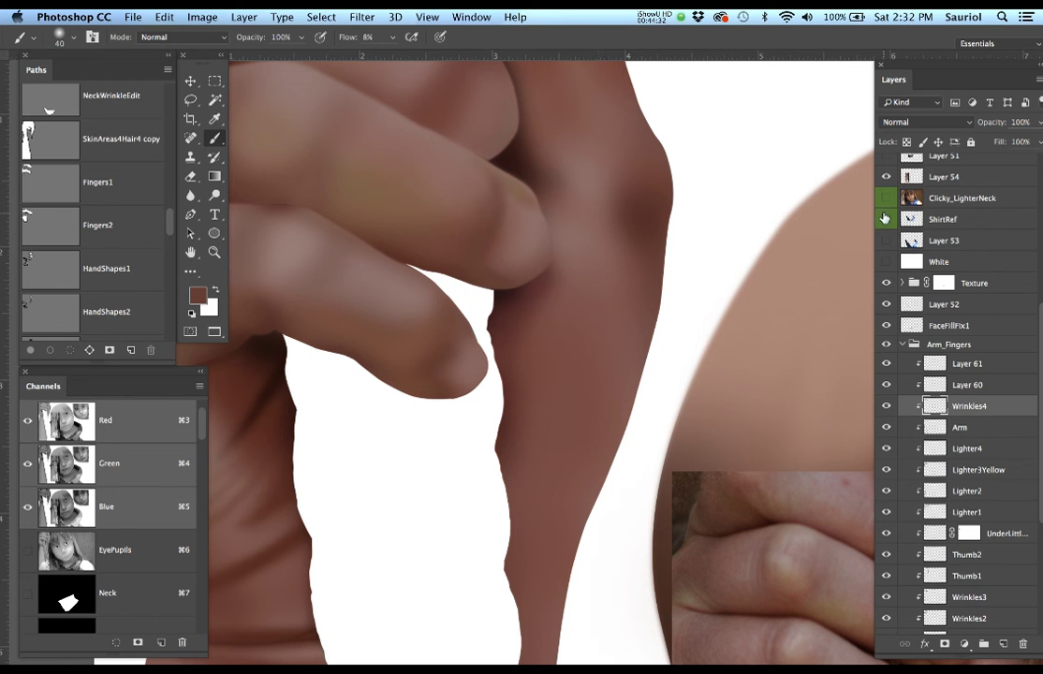
Load the Fingers1 path as a selection, hide its edges and sample a reddish brown from the lowest fingertip in the Clicky_LighterNeck photo.
{"action": "left_click", "coordinate": [886, 202]}
{"action": "left_click", "coordinate": [886, 203]}
{"action": "left_click", "coordinate": [885, 202]}
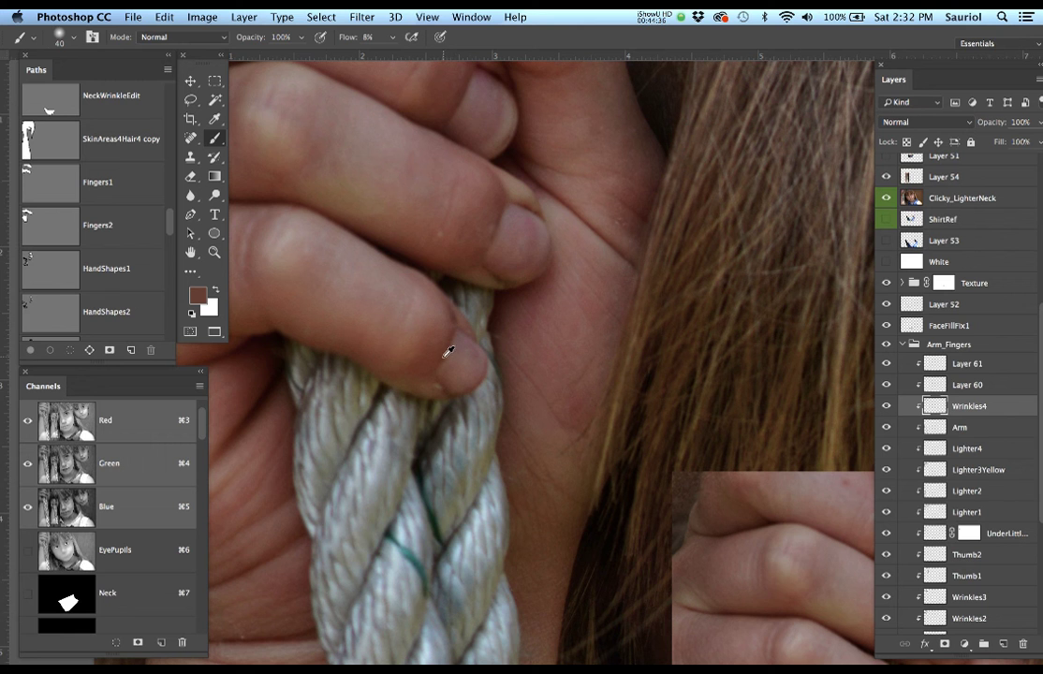
{"action": "key", "text": "bracketright"}
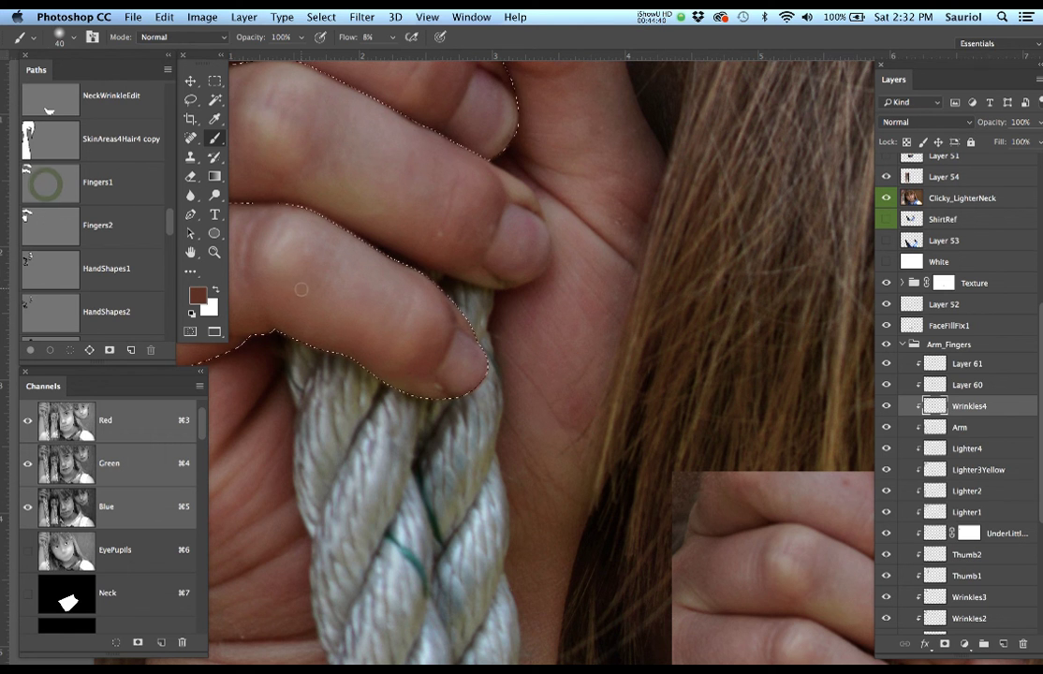
{"action": "key", "text": "super+h"}
{"action": "key", "text": "super+h"}
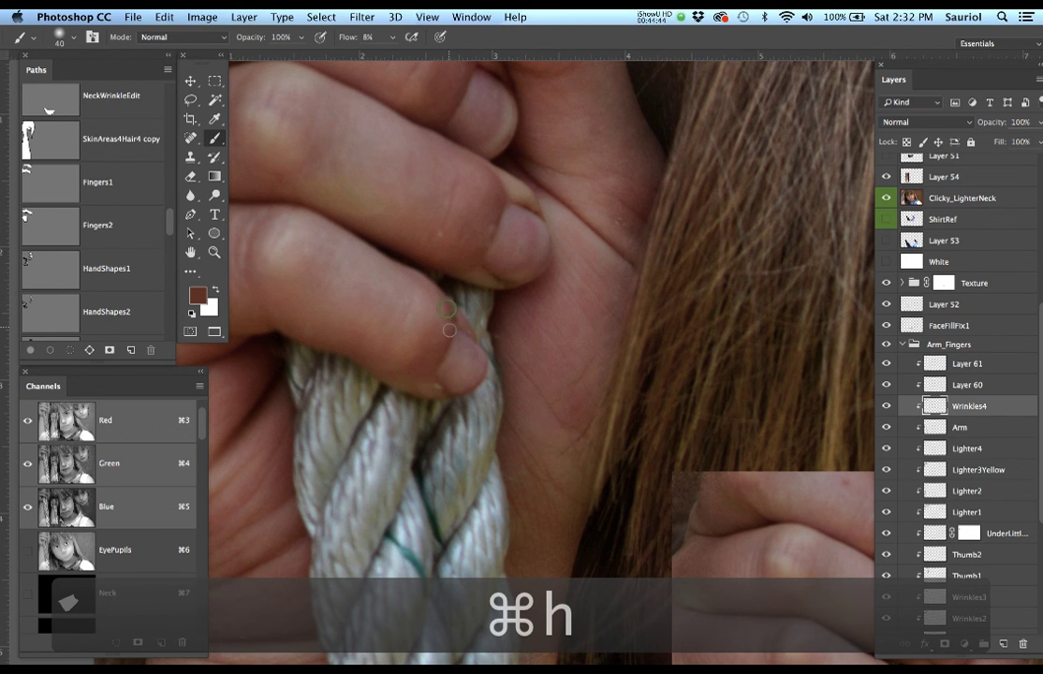
{"action": "left_click", "coordinate": [448, 316]}
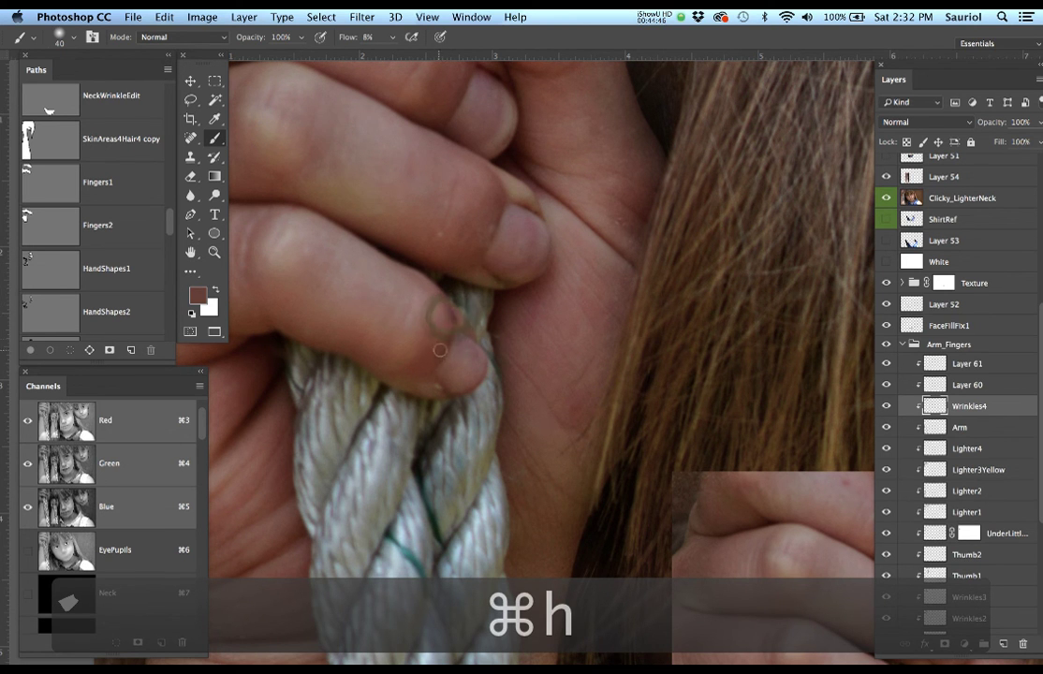
{"action": "left_click_drag", "start_coordinate": [467, 372], "coordinate": [517, 370]}
{"action": "left_click", "coordinate": [887, 199]}
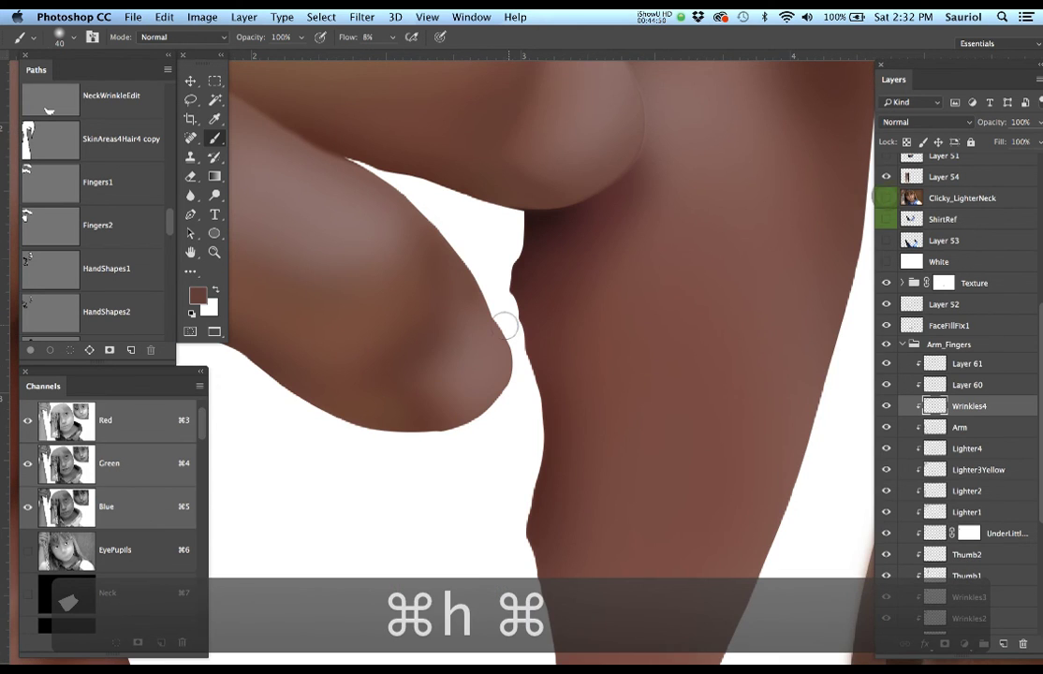
{"action": "left_click", "coordinate": [887, 198]}
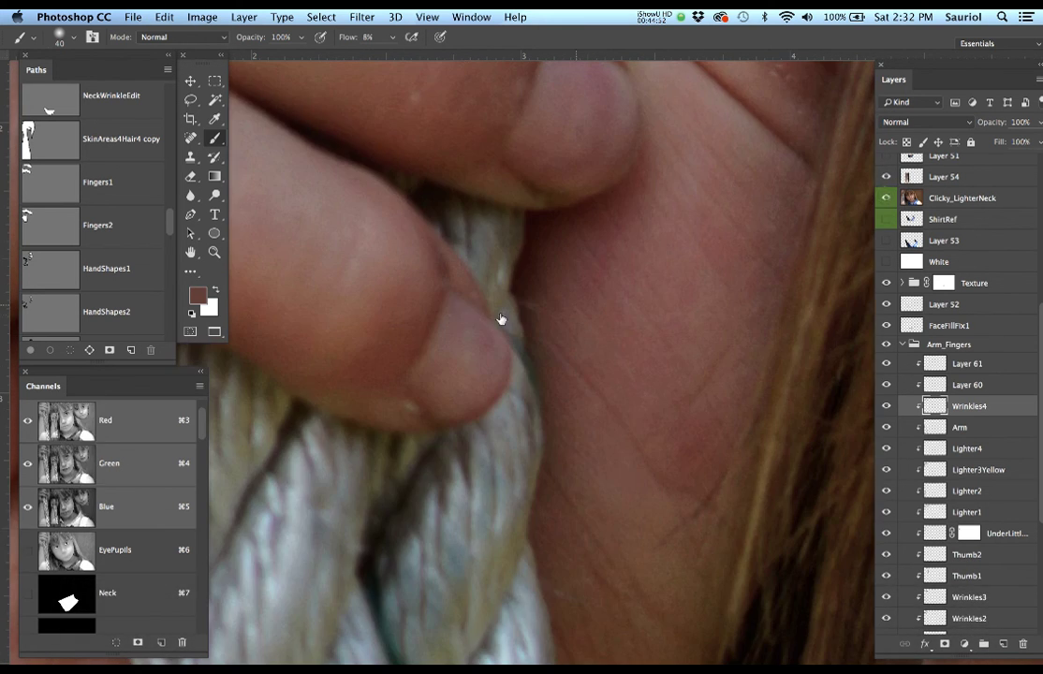
Shade the crease and lower edge around the lowest finger's nail with the sampled reddish brown, enlarging the brush to 60 px.
{"action": "left_click", "coordinate": [437, 302]}
{"action": "key", "text": "bracketleft"}
{"action": "key", "text": "bracketleft"}
{"action": "left_click", "coordinate": [427, 415]}
{"action": "key", "text": "bracketright"}
{"action": "key", "text": "bracketright"}
{"action": "key", "text": "bracketright"}
{"action": "key", "text": "bracketright"}
{"action": "key", "text": "bracketright"}
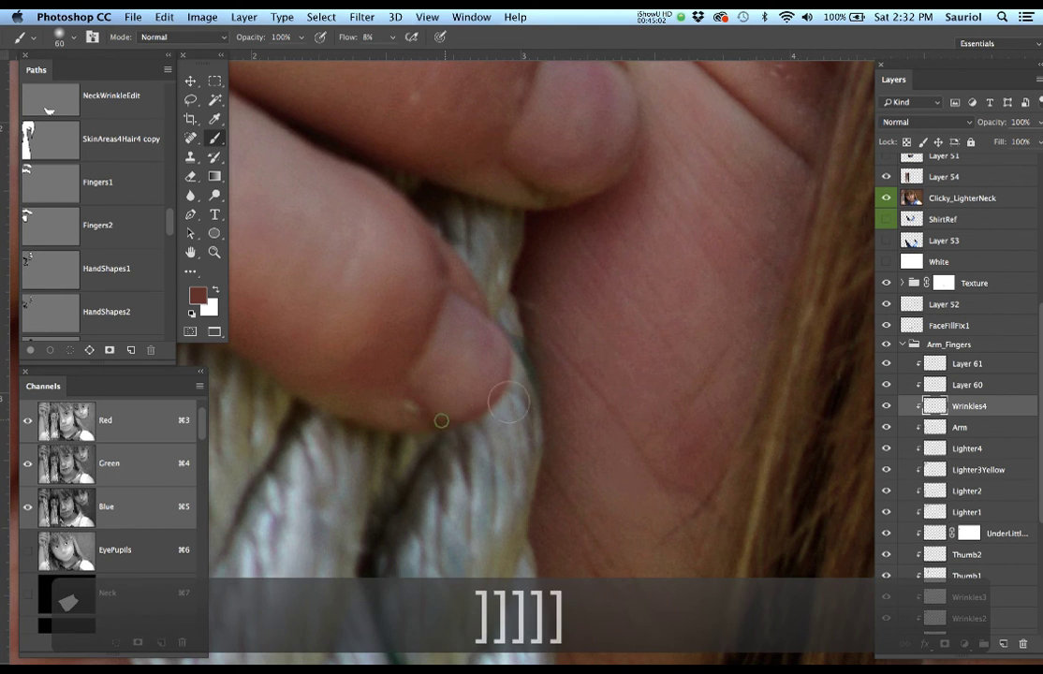
{"action": "left_click", "coordinate": [888, 199]}
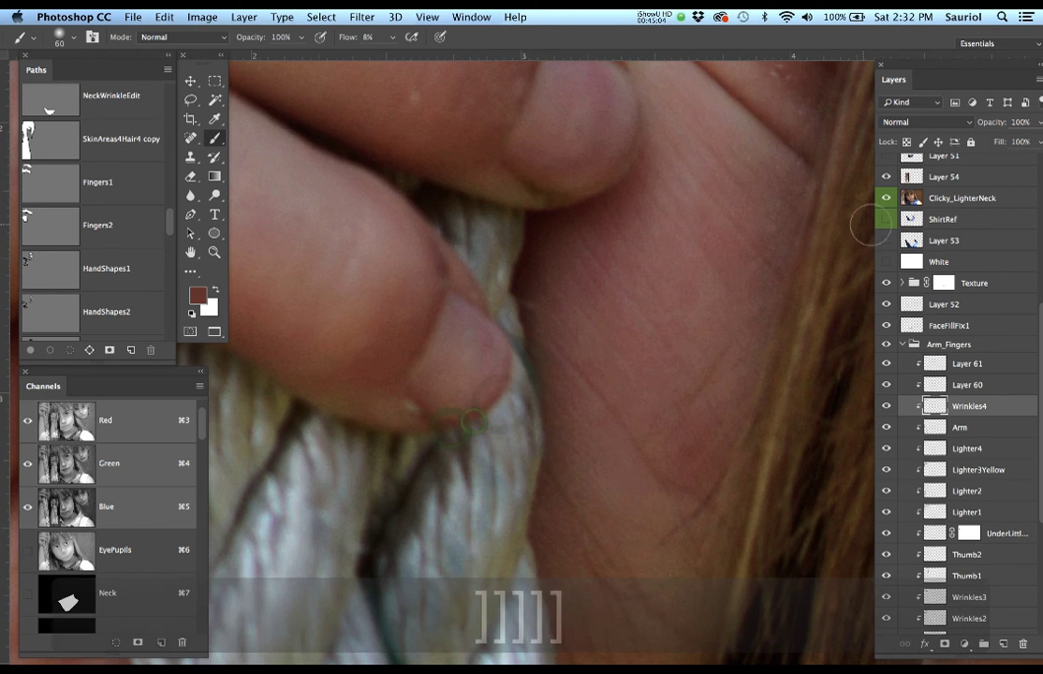
Brush reddish brown along the underside of the lowest finger, checking the tones against the Clicky_LighterNeck photo.
{"action": "left_click", "coordinate": [888, 198], "text": "alt"}
{"action": "left_click", "coordinate": [888, 198], "text": "alt"}
{"action": "left_click", "coordinate": [887, 198], "text": "alt"}
{"action": "left_click", "coordinate": [888, 199], "text": "alt"}
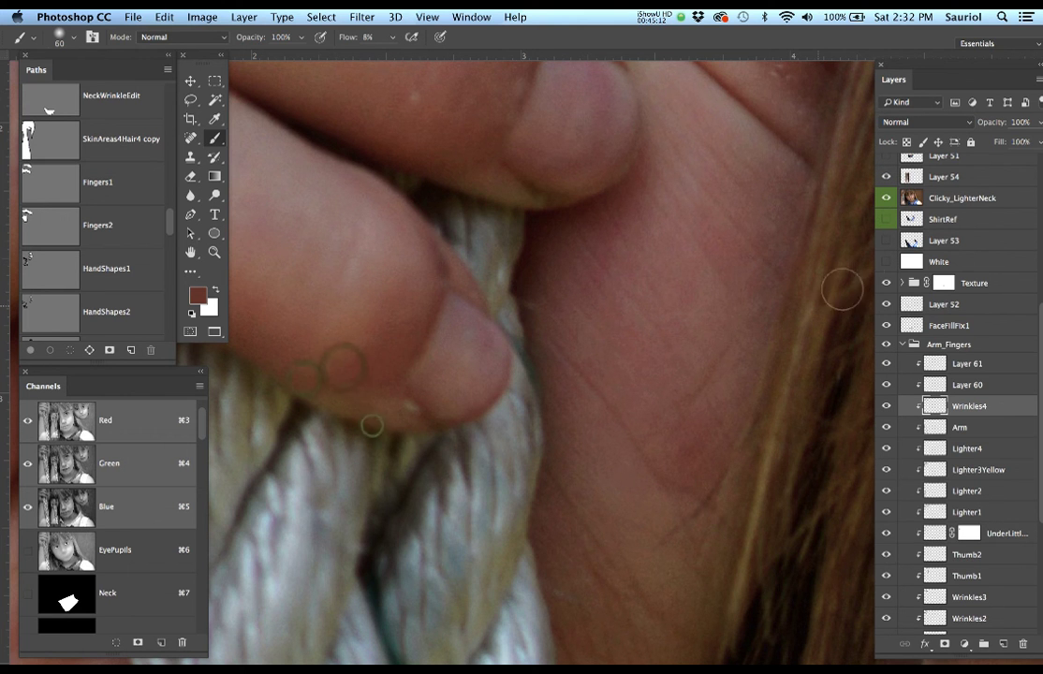
{"action": "left_click", "coordinate": [888, 199], "text": "alt"}
{"action": "left_click", "coordinate": [888, 198], "text": "alt"}
{"action": "left_click", "coordinate": [888, 198], "text": "alt"}
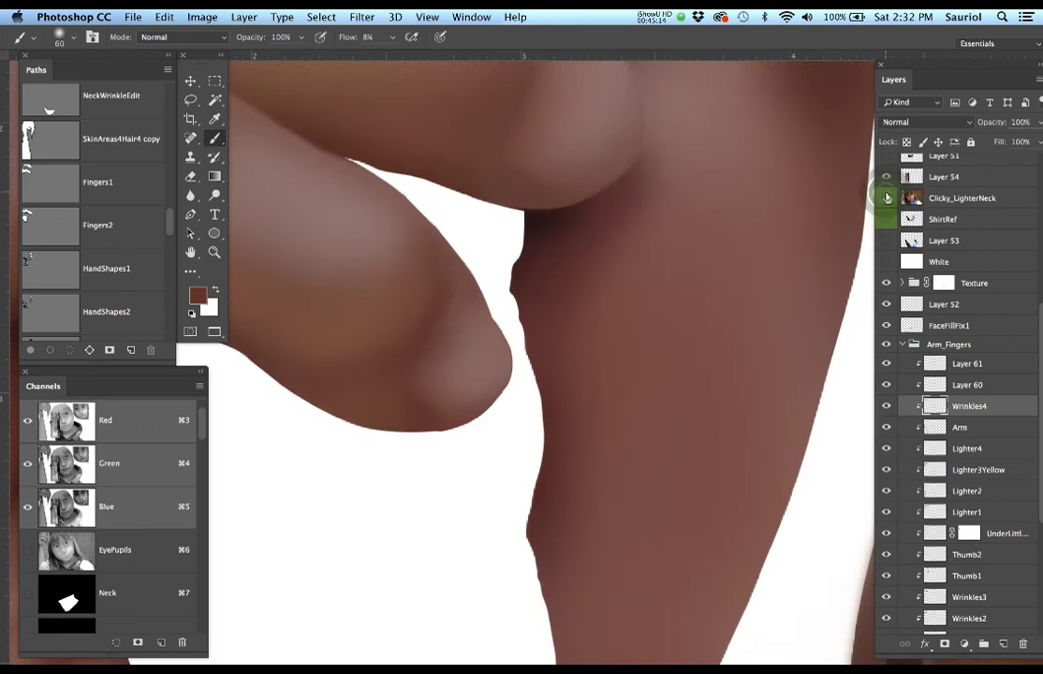
{"action": "left_click", "coordinate": [888, 198], "text": "alt"}
{"action": "left_click", "coordinate": [887, 198], "text": "alt"}
{"action": "left_click", "coordinate": [888, 199], "text": "alt"}
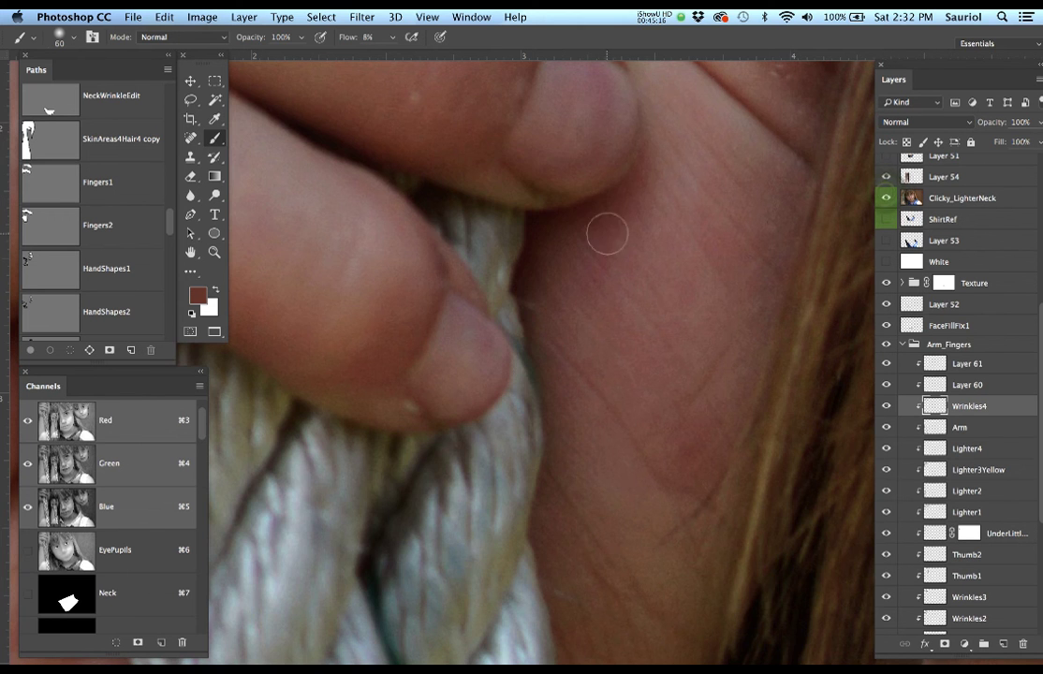
Compare the whole painted hand and arm with the Clicky_LighterNeck reference by toggling the photo's visibility.
{"action": "left_click", "coordinate": [497, 312], "text": "alt+super"}
{"action": "left_click", "coordinate": [497, 312], "text": "alt+super"}
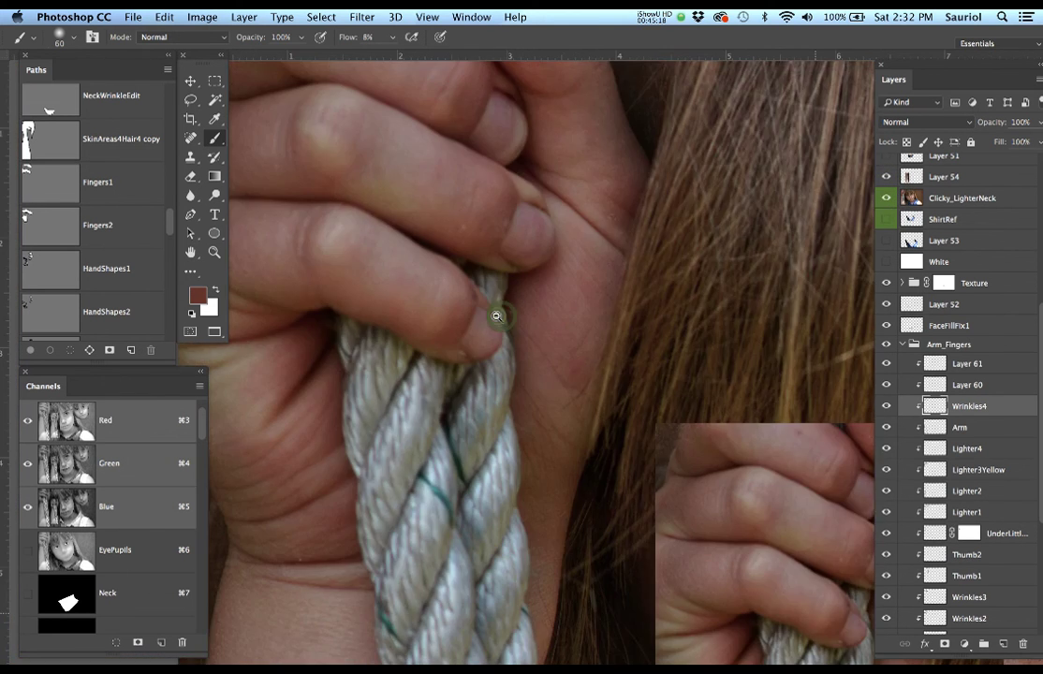
{"action": "left_click", "coordinate": [497, 312], "text": "alt+super"}
{"action": "left_click", "coordinate": [498, 314], "text": "alt+super"}
{"action": "left_click", "coordinate": [525, 313], "text": "alt+super"}
{"action": "left_click", "coordinate": [531, 316], "text": "alt+super"}
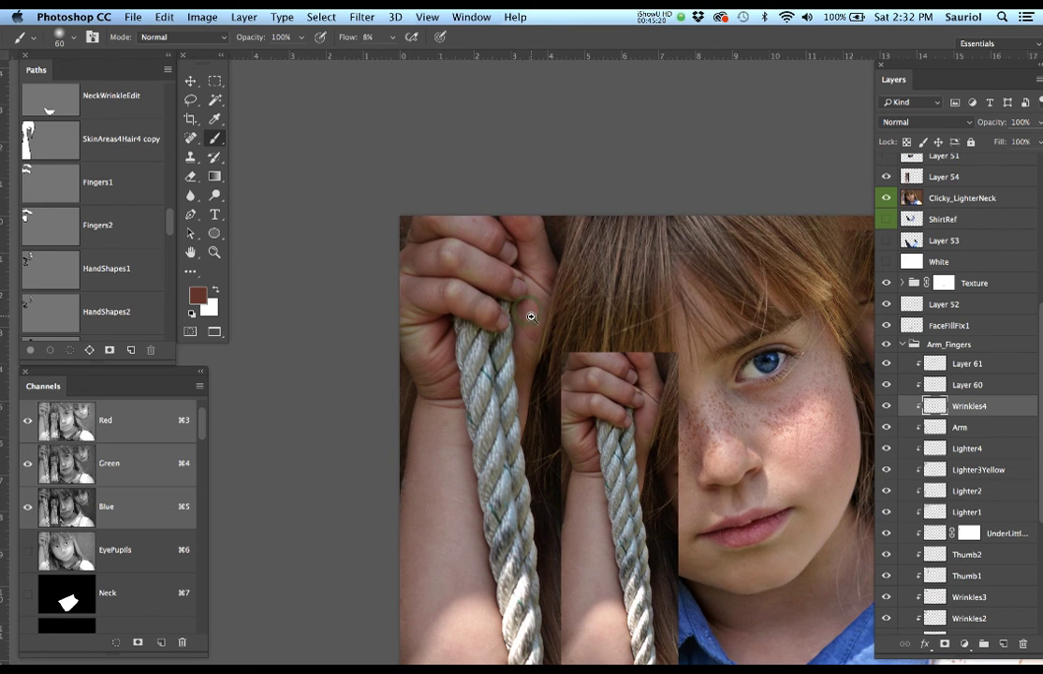
{"action": "left_click_drag", "start_coordinate": [559, 346], "coordinate": [490, 253]}
{"action": "left_click", "coordinate": [883, 200]}
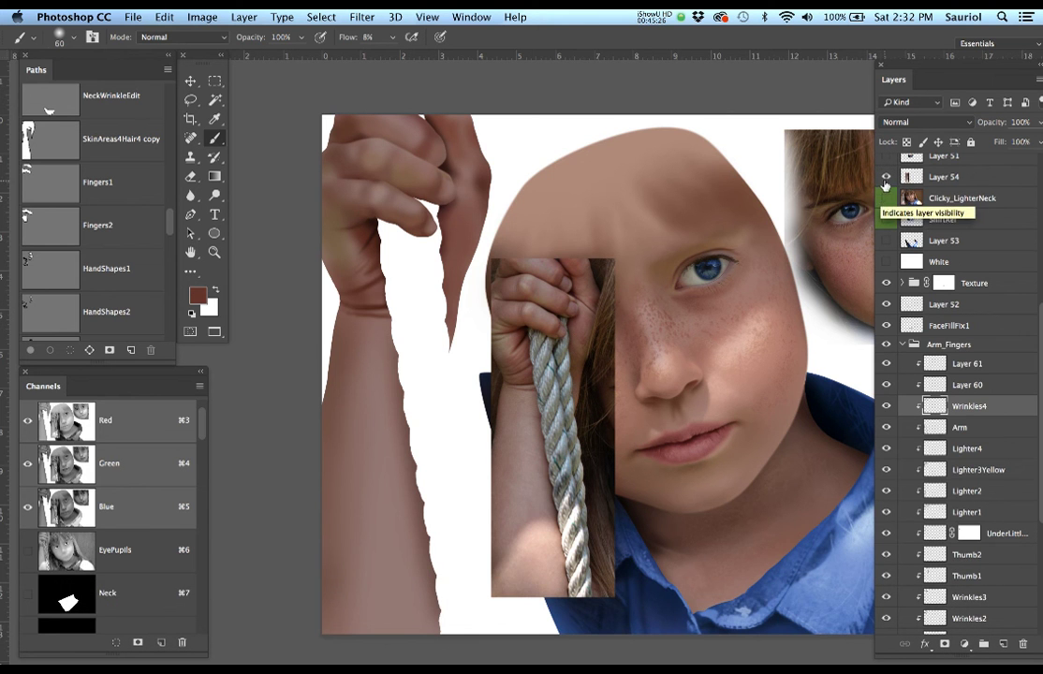
{"action": "left_click", "coordinate": [886, 198]}
{"action": "left_click", "coordinate": [886, 198]}
{"action": "left_click", "coordinate": [885, 198]}
{"action": "left_click", "coordinate": [886, 198]}
{"action": "left_click", "coordinate": [885, 199]}
{"action": "left_click", "coordinate": [886, 199]}
{"action": "left_click", "coordinate": [886, 199]}
{"action": "left_click", "coordinate": [886, 198]}
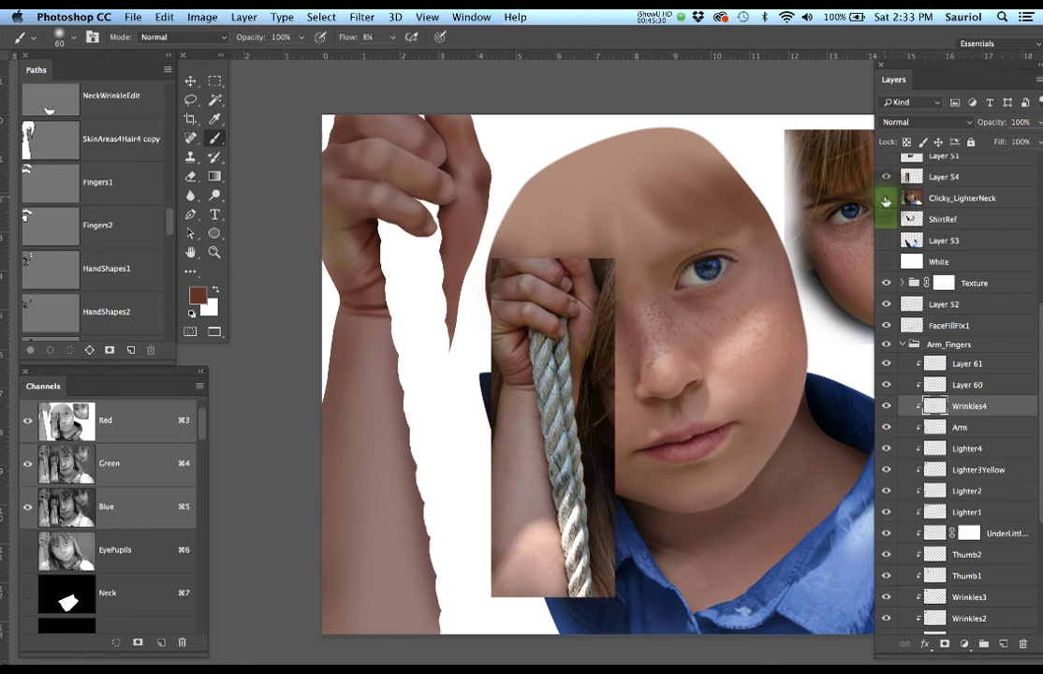